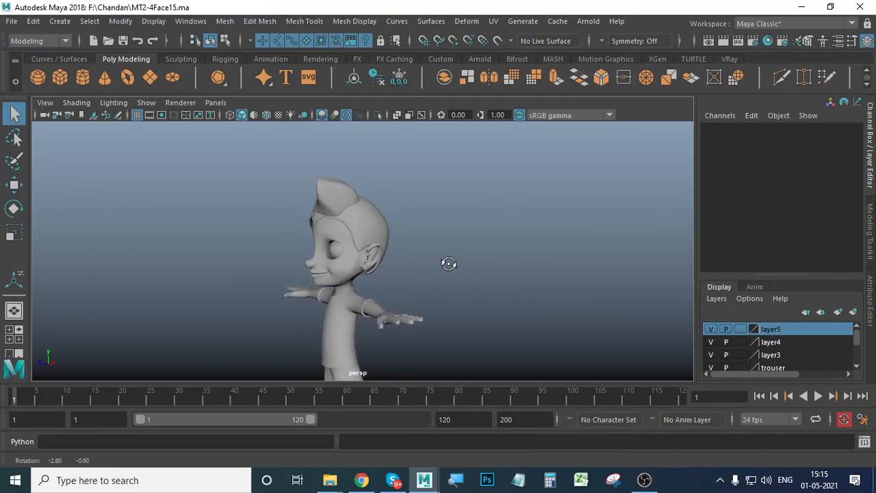
Step: Hide the layer5 display layer containing the character's hair
click(711, 330)
alt+middle_drag(518, 295, 384, 289)
alt+right_drag(383, 289, 541, 311)
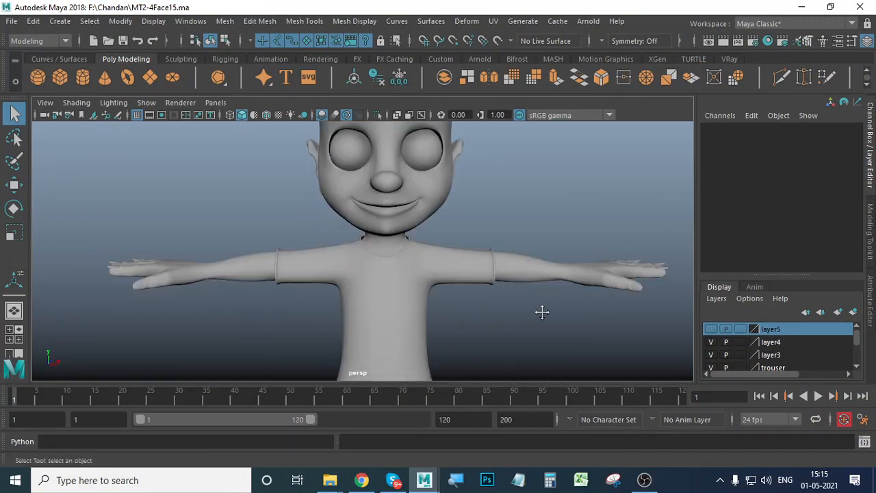
alt+middle_drag(542, 310, 521, 301)
alt+right_drag(637, 335, 500, 327)
alt+middle_drag(500, 327, 498, 296)
Step: Examine the shirt and trousers meshes on the character
click(364, 272)
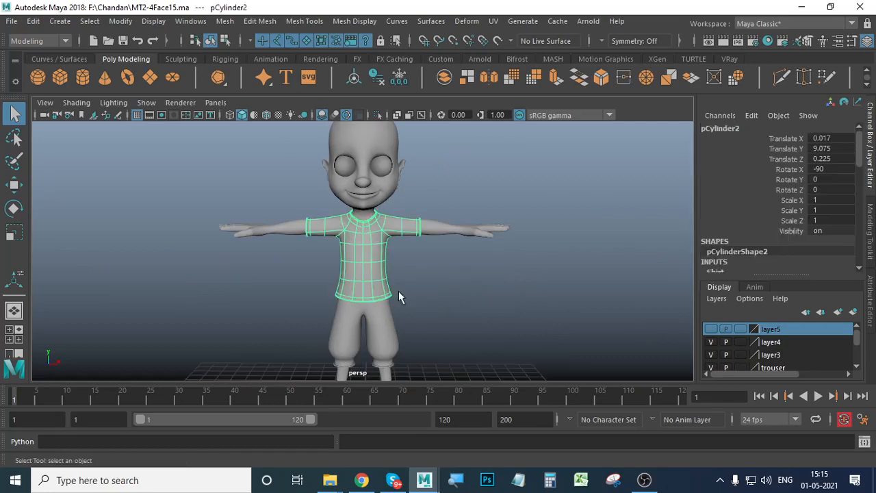
click(387, 334)
alt+drag(463, 317, 411, 295)
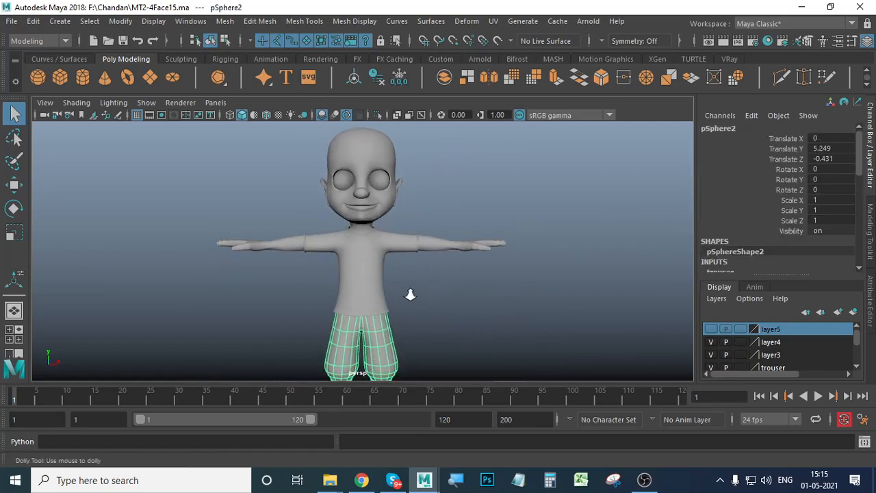
alt+right_drag(411, 295, 452, 295)
alt+right_drag(543, 308, 464, 297)
alt+drag(412, 270, 385, 251)
click(383, 255)
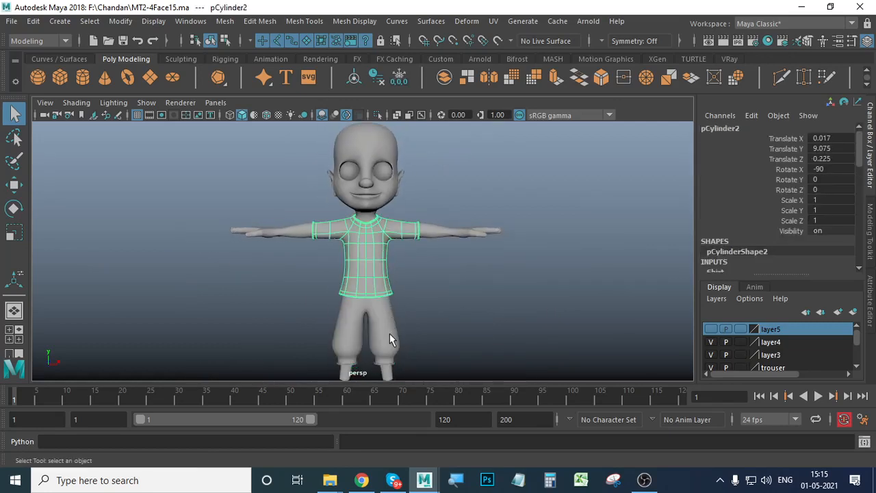
click(390, 330)
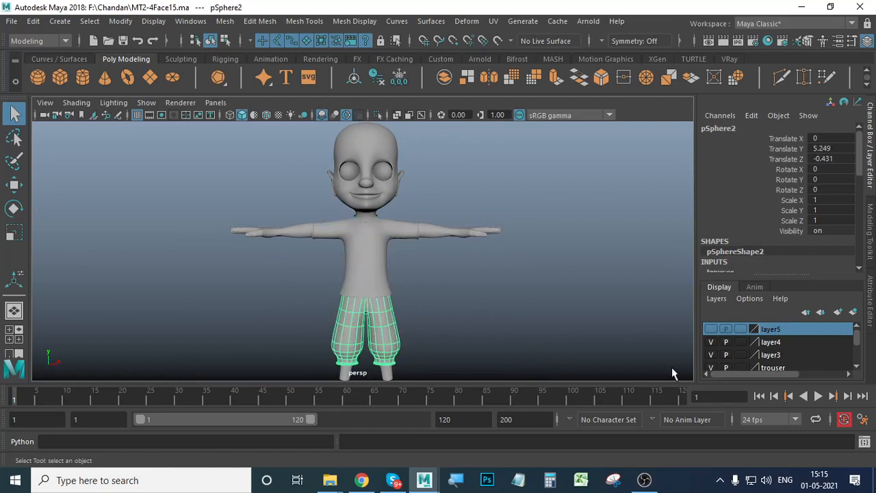
click(377, 259)
click(380, 324)
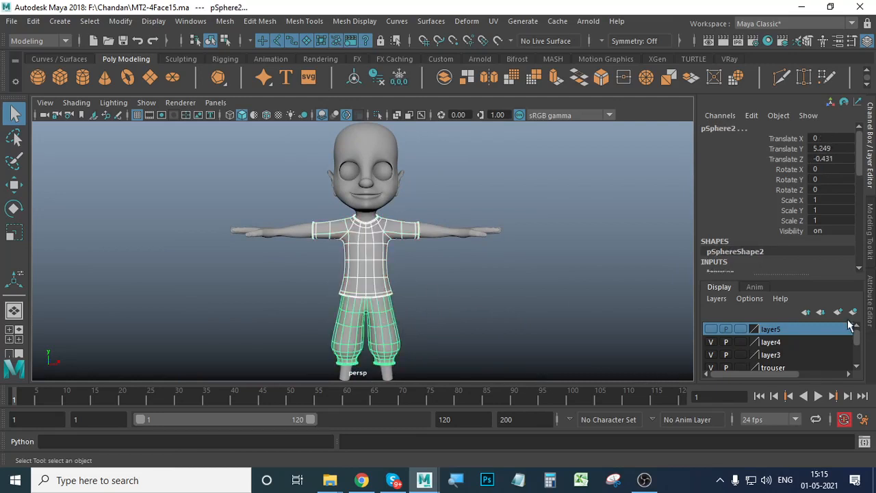
click(428, 328)
Step: Put the shirt mesh in a new display layer named shirt and hide that layer
click(375, 254)
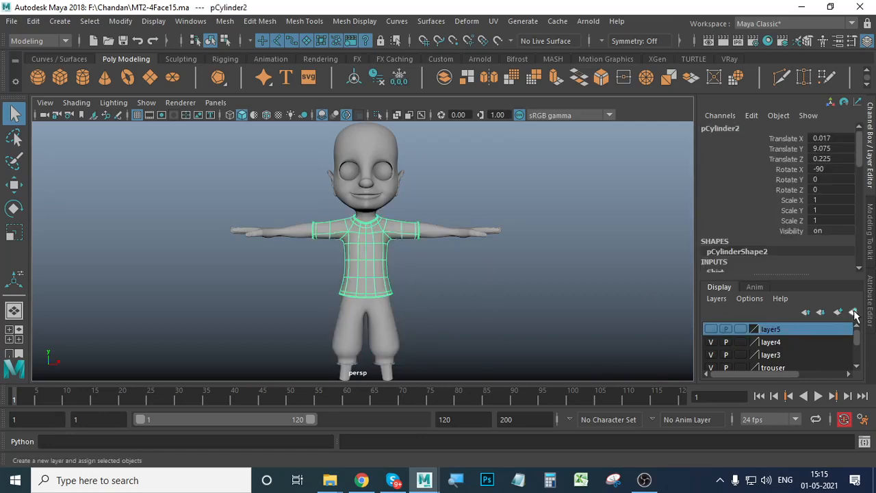
click(853, 311)
double_click(771, 329)
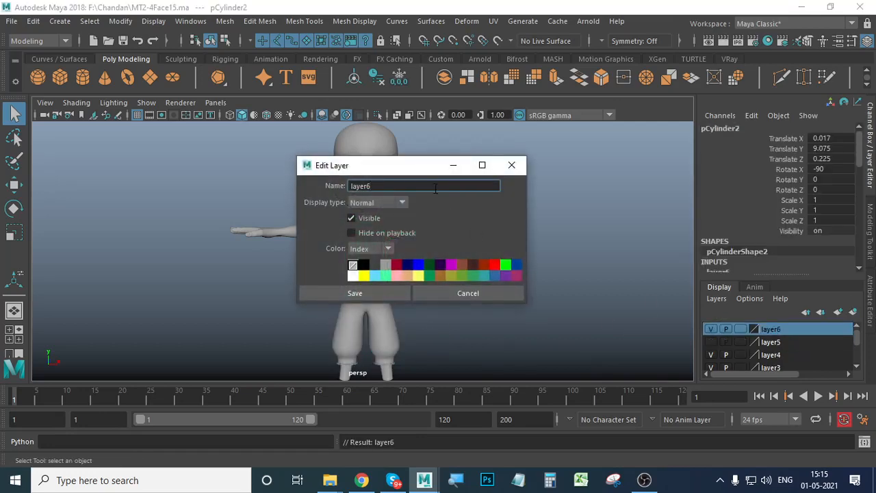
text(shirt)
click(387, 291)
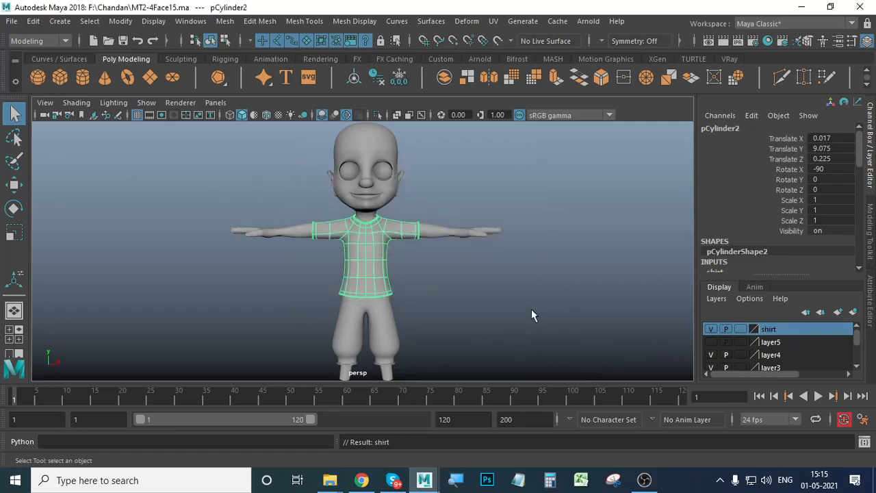
click(711, 329)
click(557, 313)
Step: Put the trousers mesh in a new display layer named pant and hide that layer
click(378, 304)
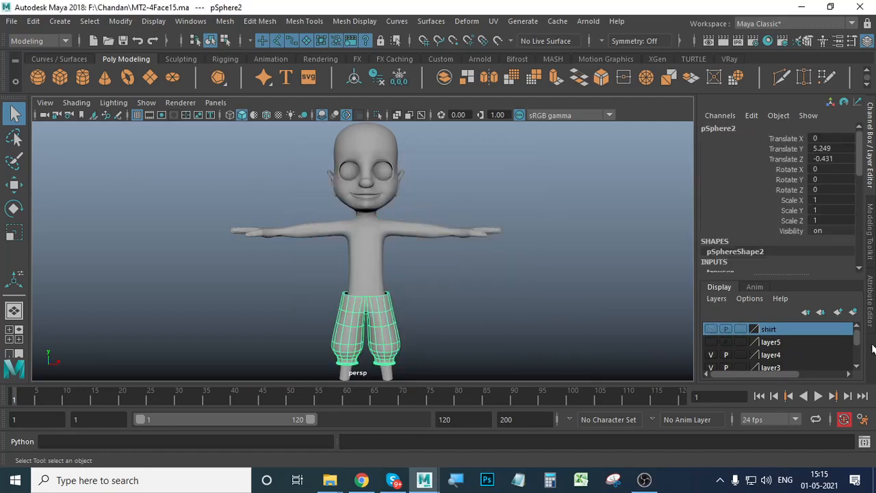
click(848, 315)
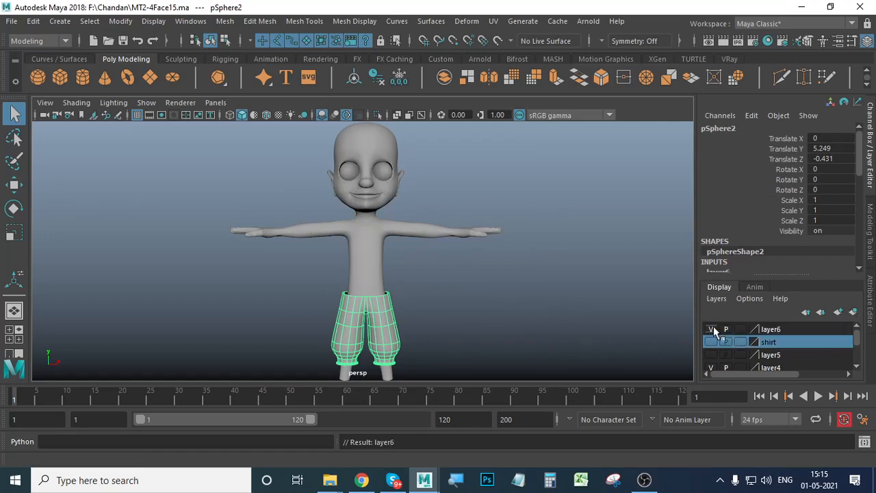
click(712, 329)
double_click(780, 329)
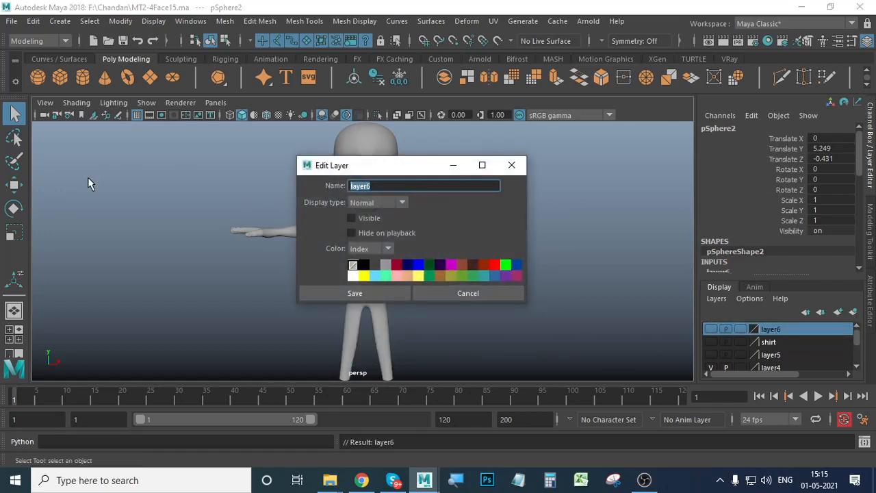
text(pant)
key(Return)
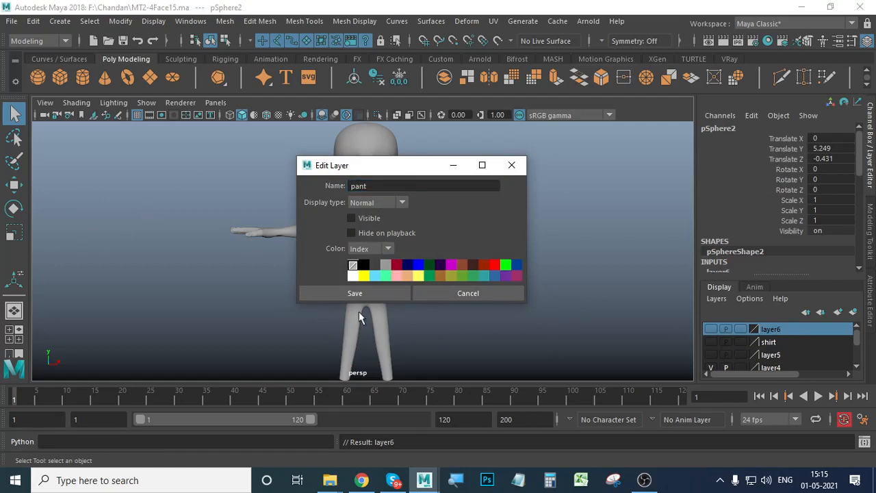
click(372, 292)
click(562, 314)
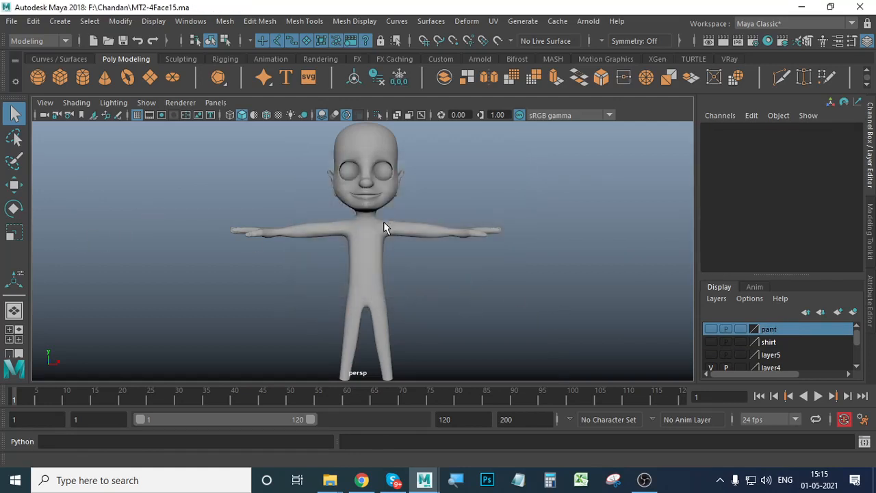
Step: Select the body mesh and examine the wireframe of its head, arms and torso
alt+drag(384, 226, 417, 251)
alt+drag(297, 258, 354, 298)
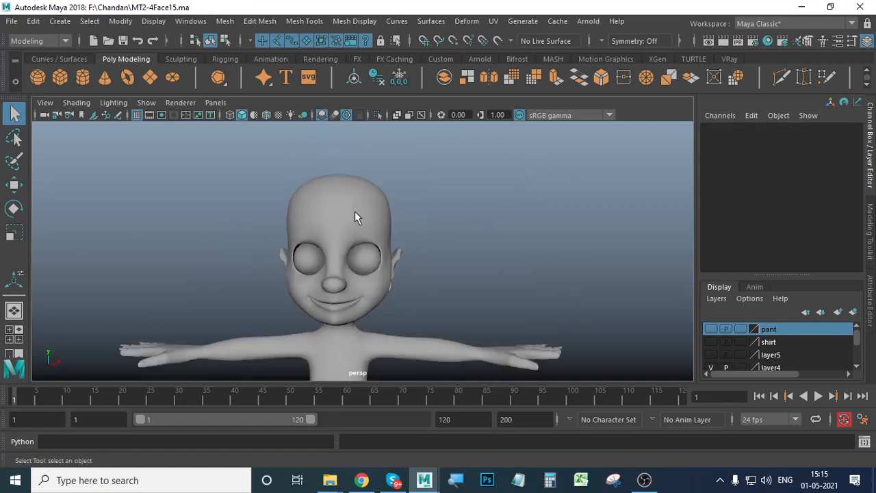
click(354, 211)
alt+right_drag(427, 274, 409, 258)
alt+middle_drag(409, 258, 414, 214)
alt+drag(409, 265, 414, 278)
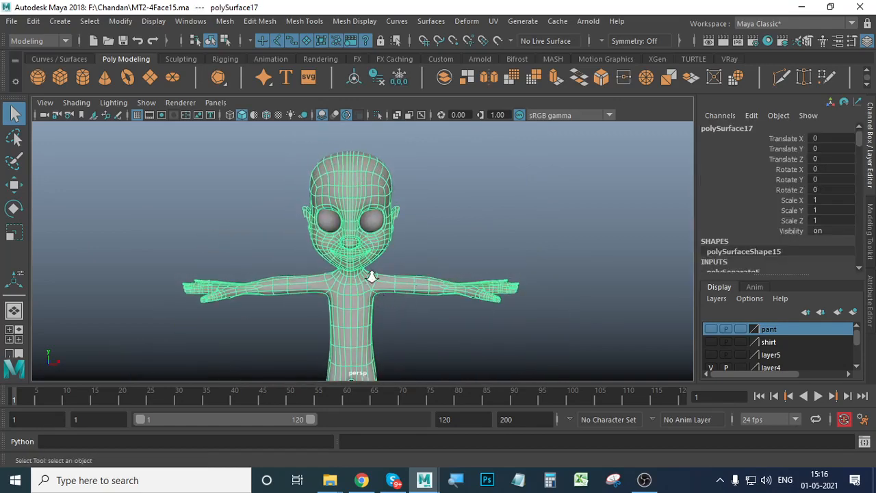
scroll(373, 277, up, 1)
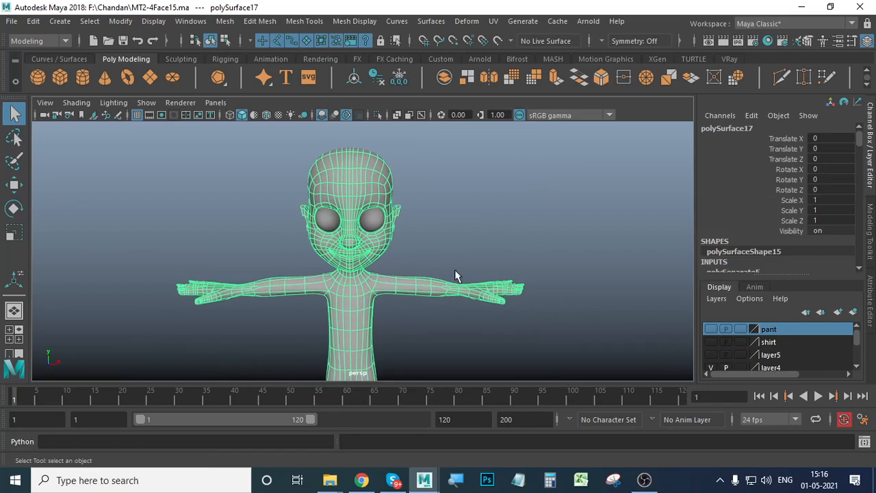
alt+right_drag(457, 276, 419, 295)
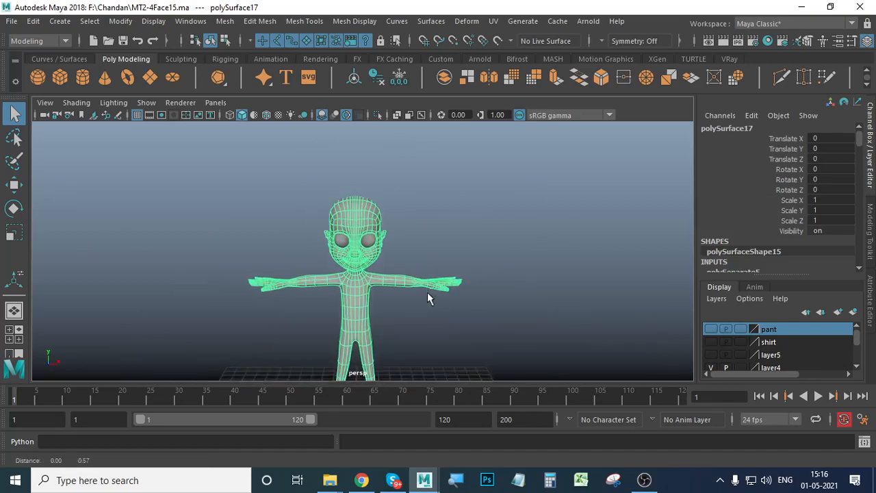
alt+drag(427, 293, 426, 312)
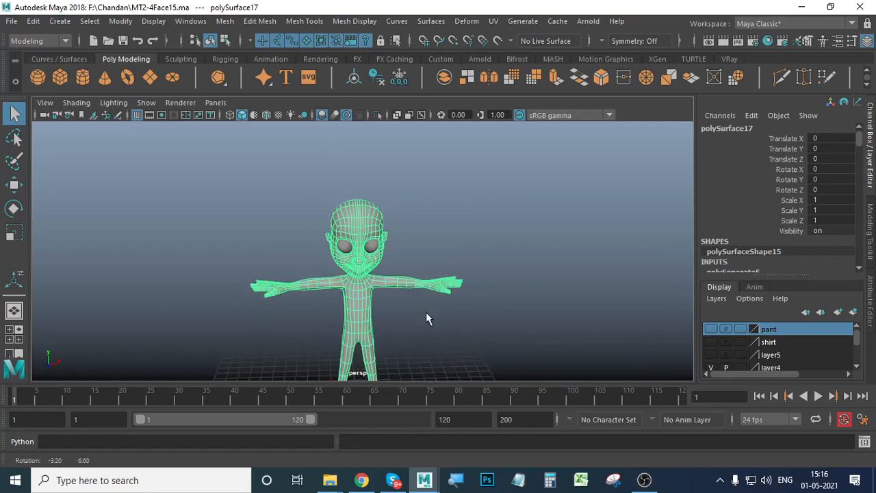
scroll(425, 311, up, 3)
alt+middle_drag(441, 287, 424, 326)
alt+drag(401, 287, 405, 300)
alt+right_drag(410, 299, 477, 274)
Step: Check the body mesh's components for mirror symmetry with Object X symmetry, and return to object mode with symmetry off
click(600, 41)
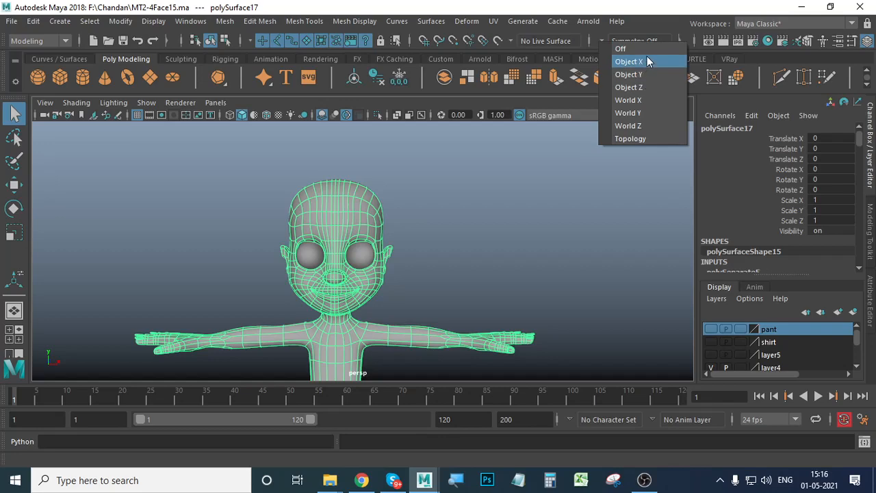
click(647, 58)
right_click(323, 200)
click(322, 161)
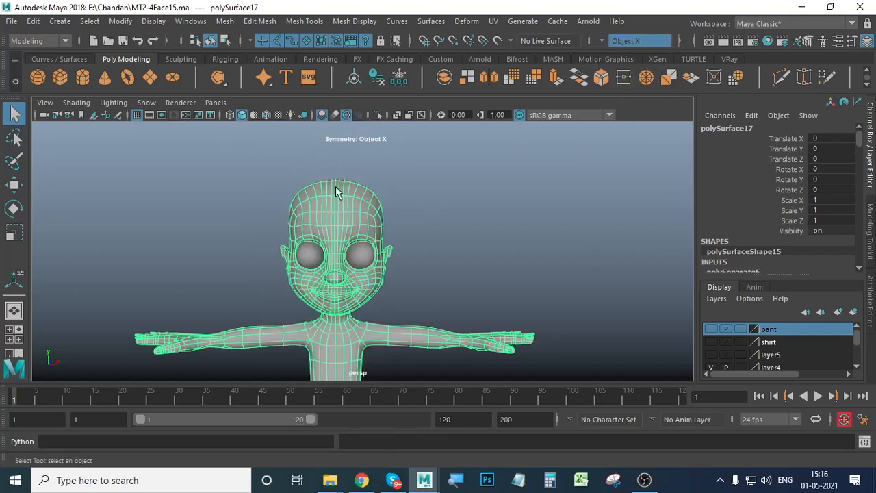
click(369, 221)
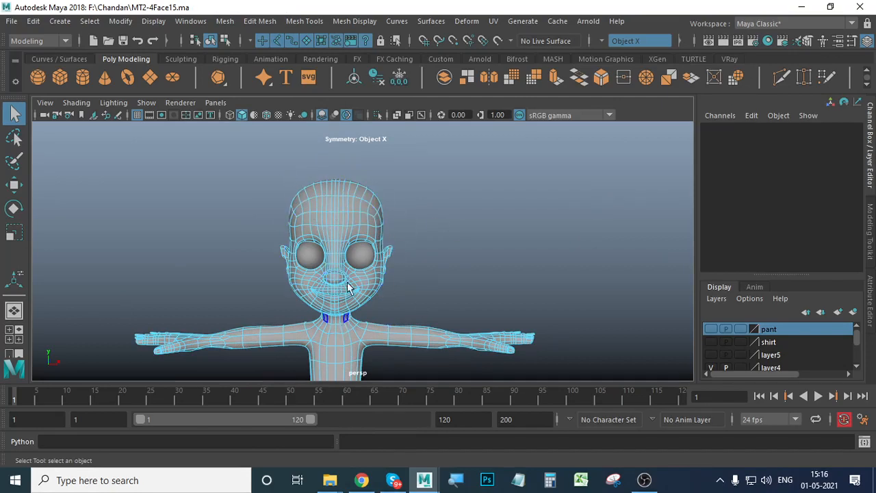
click(14, 183)
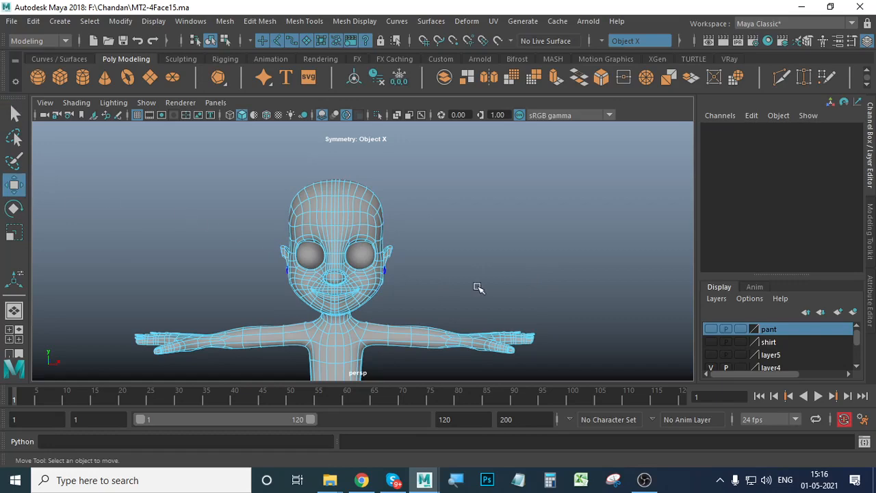
click(605, 41)
click(623, 47)
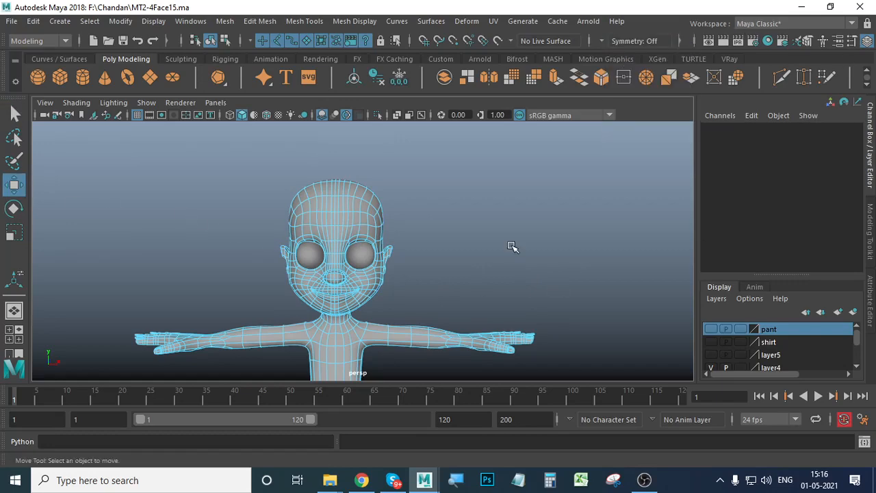
scroll(446, 271, down, 3)
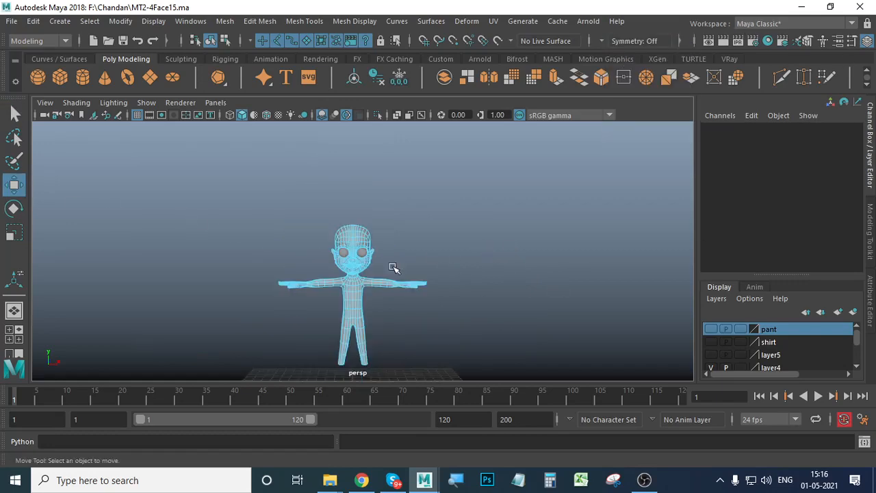
scroll(394, 267, up, 5)
right_drag(358, 137, 422, 107)
click(486, 226)
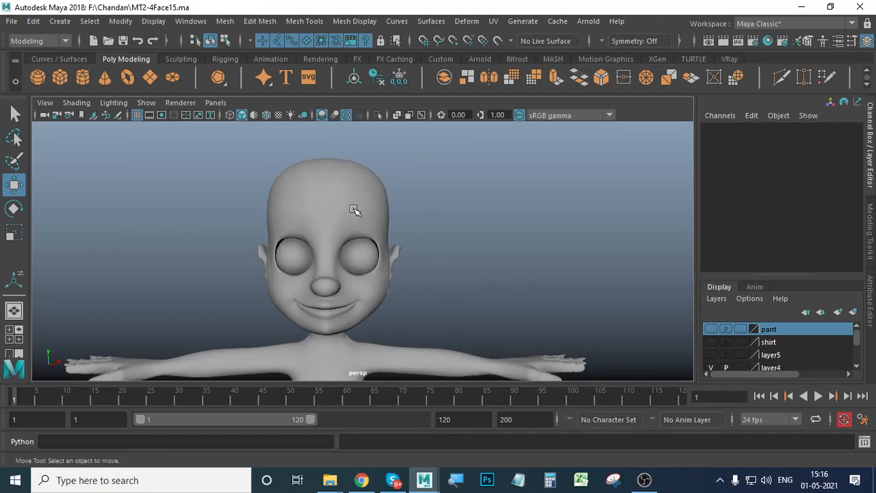
Step: Select the whole body mesh and examine its head and face topology from the side and the front
click(354, 210)
scroll(459, 288, down, 5)
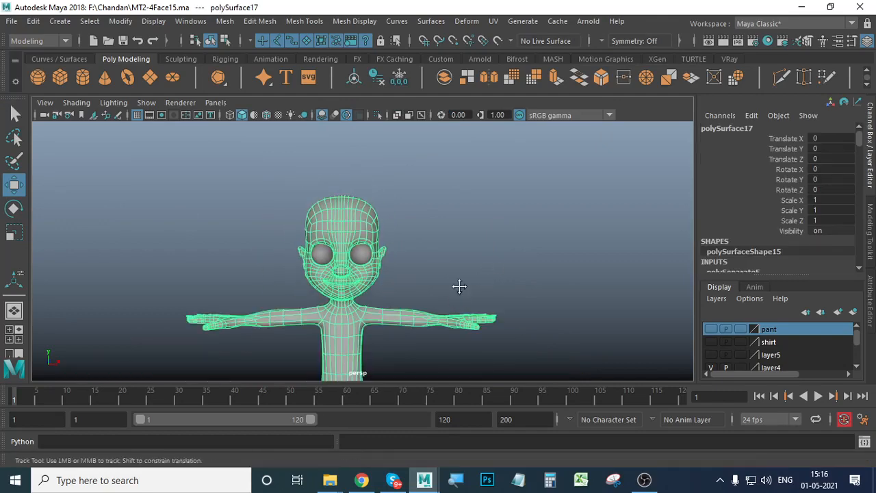
alt+drag(483, 288, 262, 292)
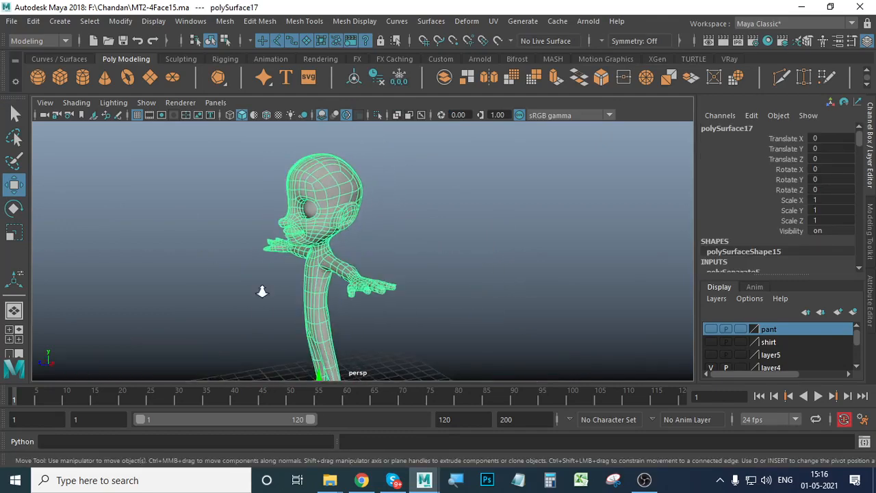
scroll(262, 291, up, 5)
alt+drag(315, 323, 394, 308)
alt+right_drag(340, 303, 424, 307)
alt+middle_drag(424, 306, 435, 343)
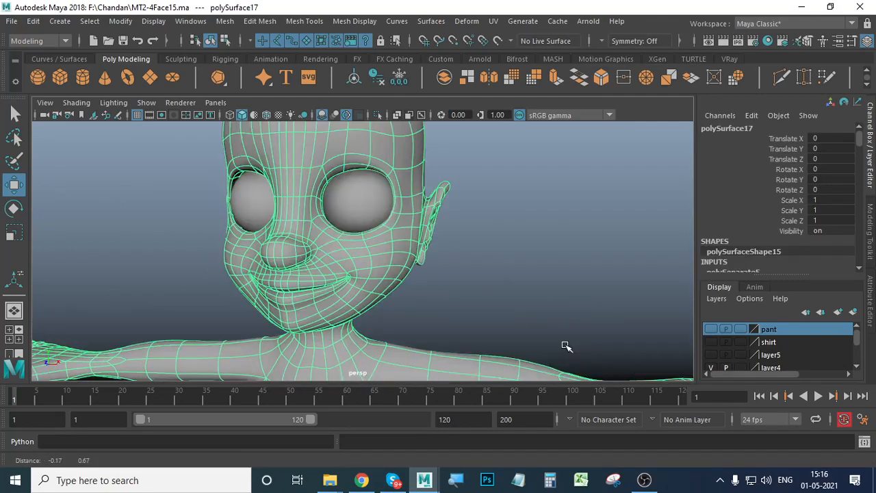
alt+right_drag(568, 346, 430, 260)
alt+middle_drag(430, 260, 443, 209)
alt+drag(416, 274, 479, 267)
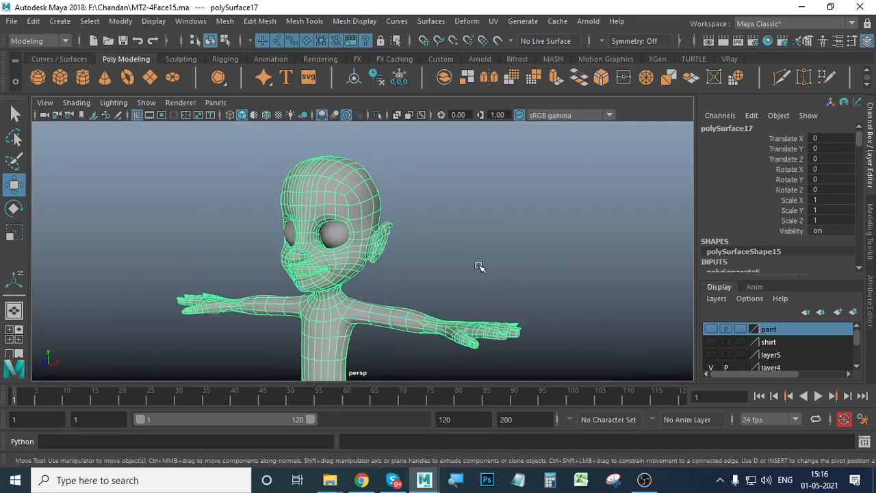
Step: Open the UV Editor for the body mesh and delete all of its existing UVs
click(493, 21)
click(577, 44)
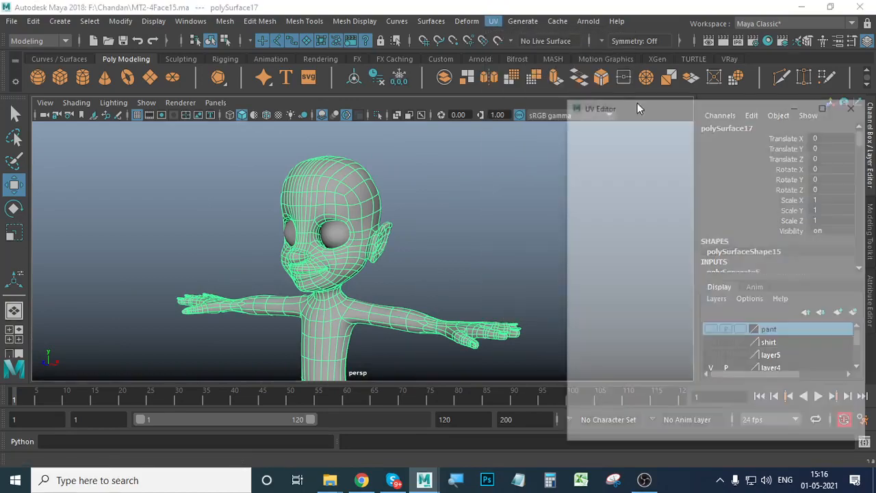
click(653, 171)
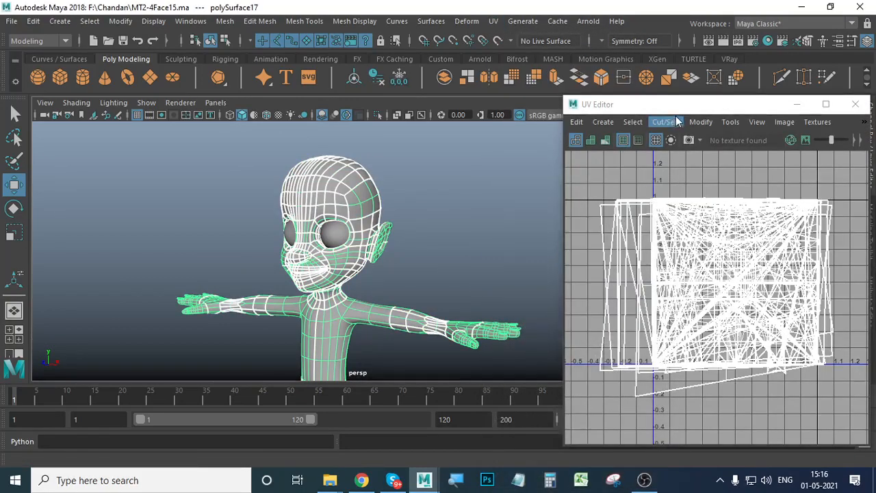
drag(668, 104, 542, 17)
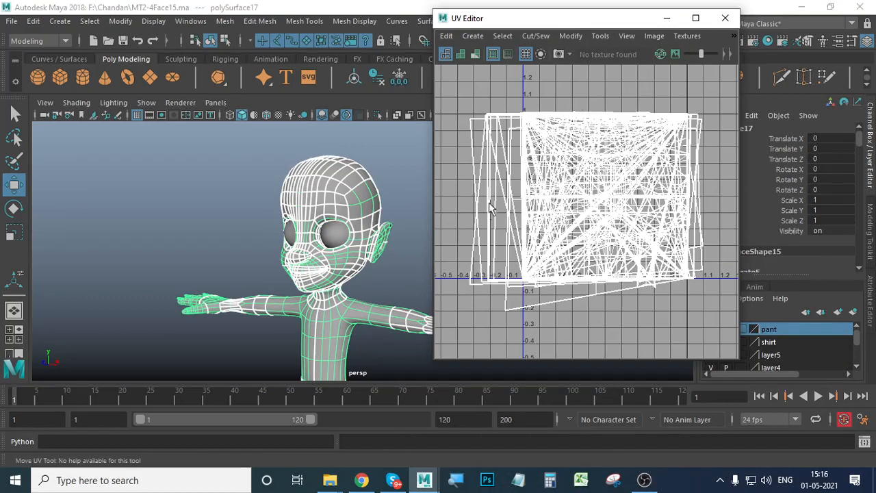
click(445, 35)
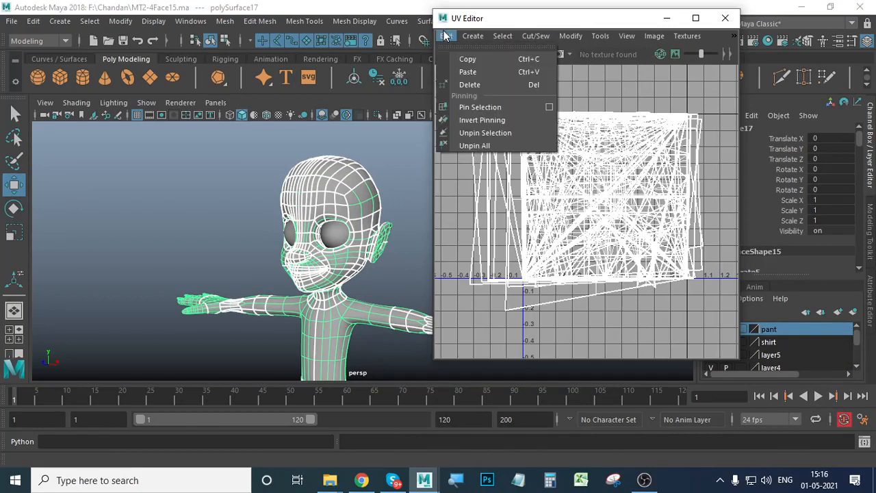
click(471, 84)
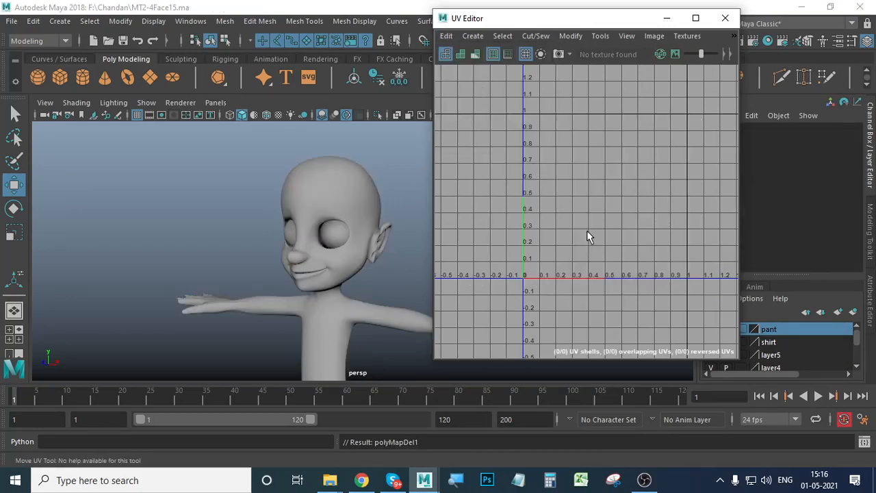
Step: Project planar UVs onto the whole body mesh from the Z axis, fitted to the bounding box
click(354, 195)
drag(598, 19, 710, 32)
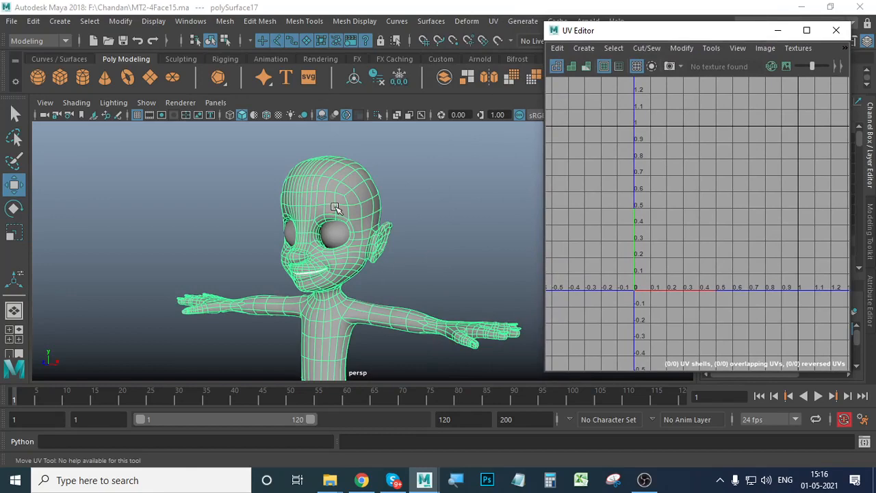
click(494, 21)
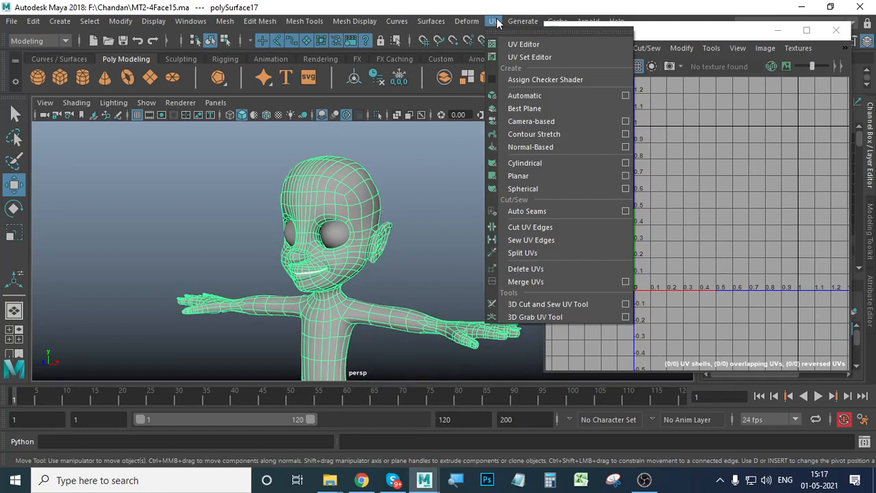
click(625, 176)
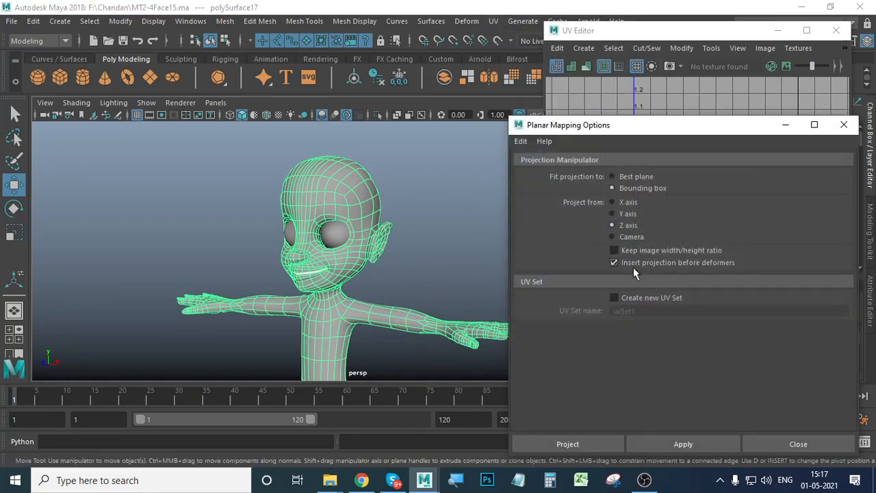
click(569, 443)
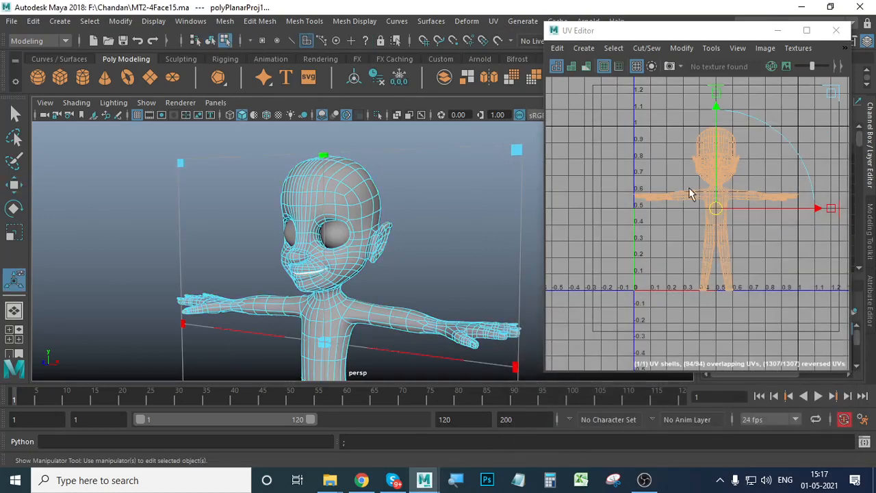
click(792, 292)
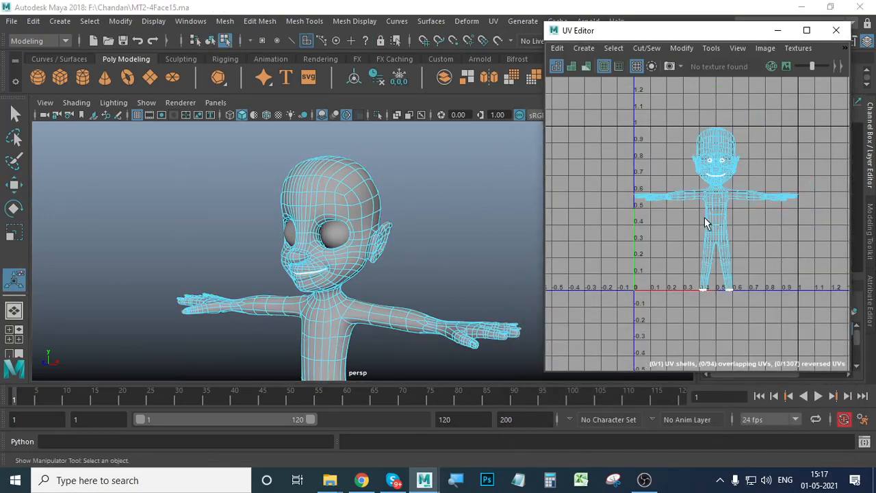
Step: Examine the edge flow of the head, ear and neck to find a seam location
right_drag(362, 179, 398, 113)
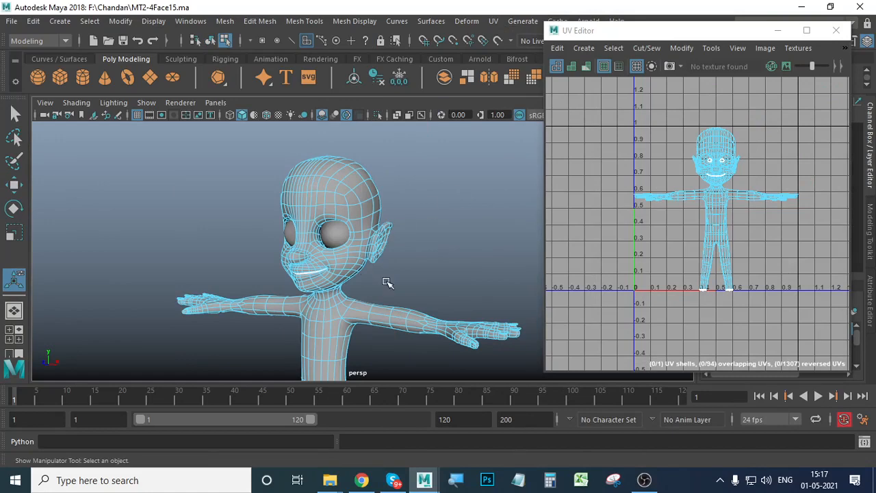
alt+drag(405, 274, 386, 309)
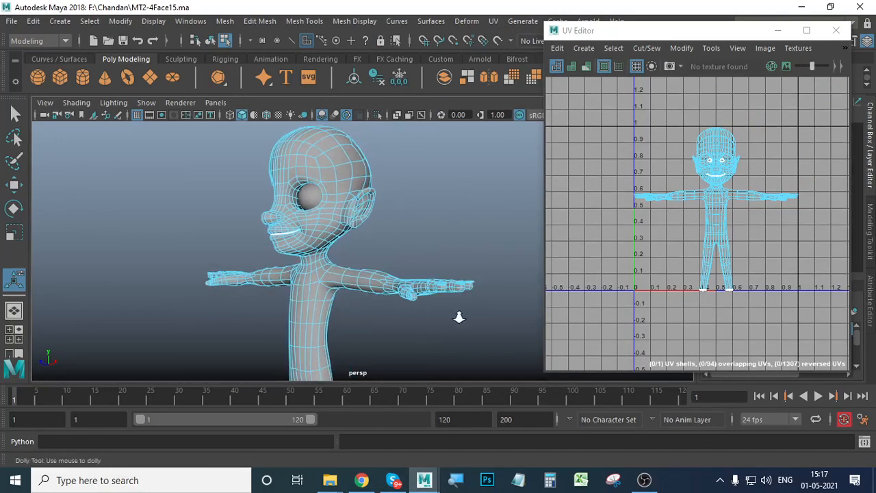
alt+right_drag(458, 317, 498, 322)
alt+middle_drag(347, 277, 419, 346)
alt+drag(354, 310, 365, 306)
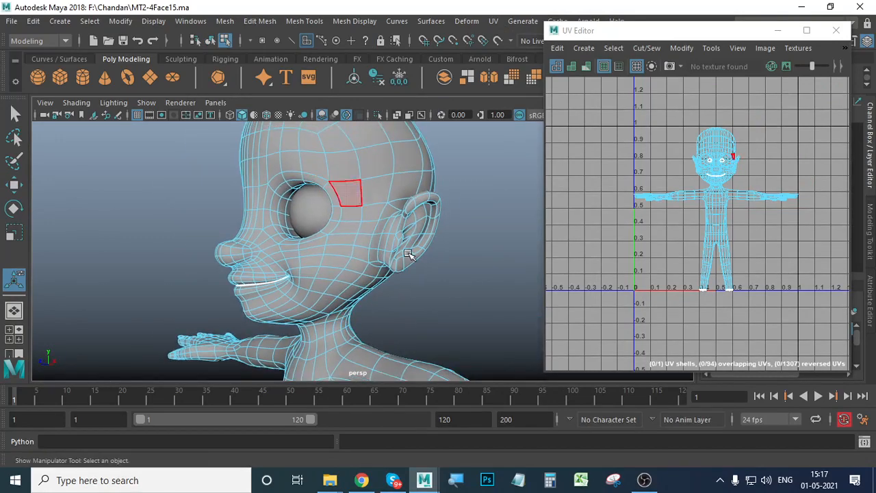
alt+drag(344, 241, 349, 274)
alt+right_drag(254, 283, 322, 282)
alt+drag(356, 274, 289, 302)
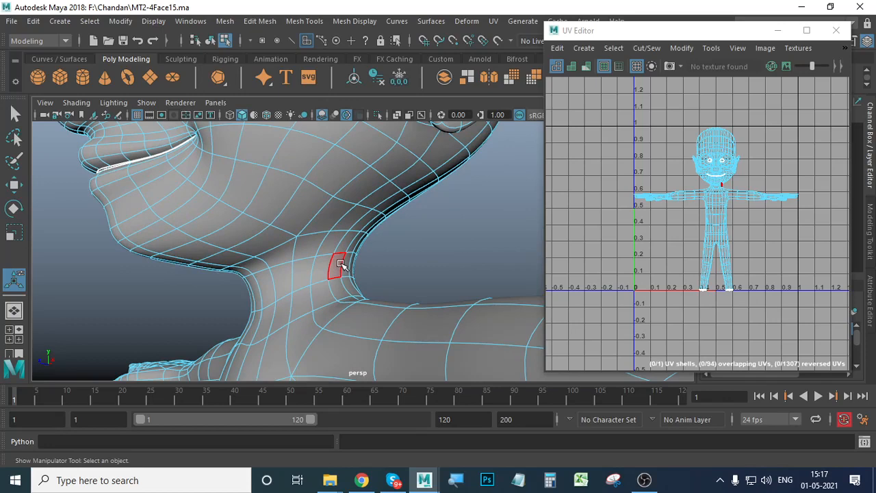
Step: Activate the 3D Cut and Sew UV Tool on the body mesh's neck edges with Object X symmetry
drag(634, 33, 680, 93)
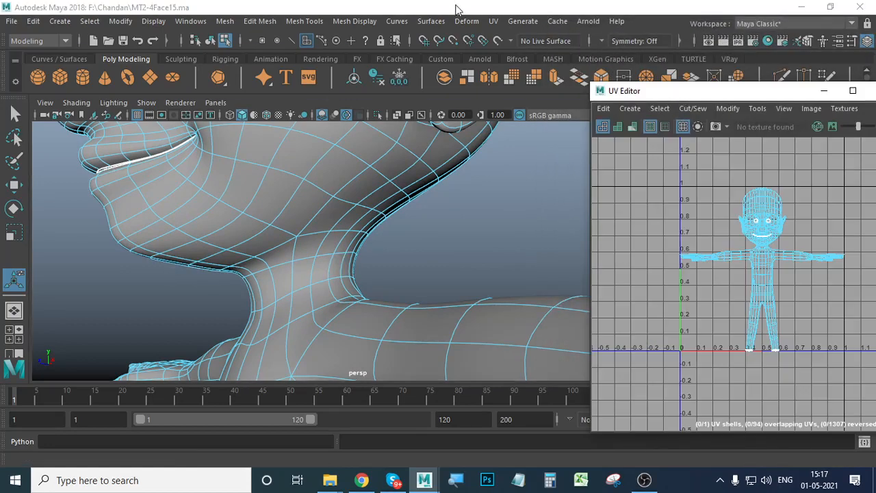
click(489, 21)
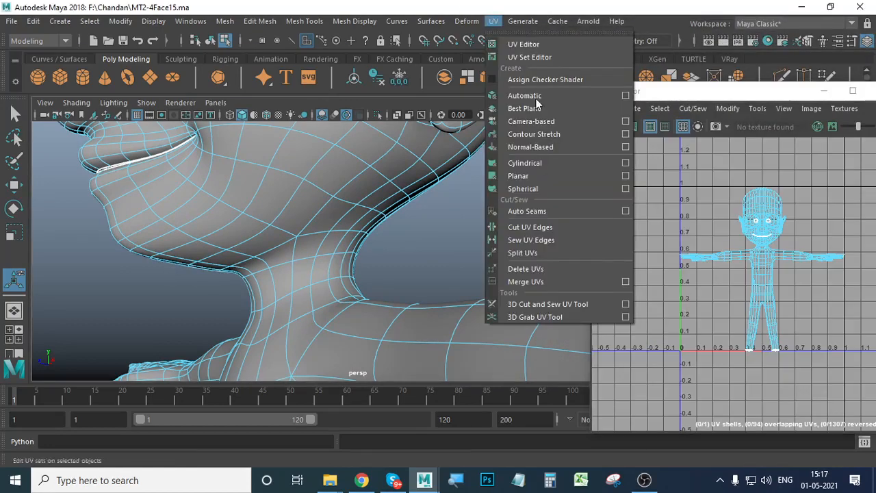
click(535, 302)
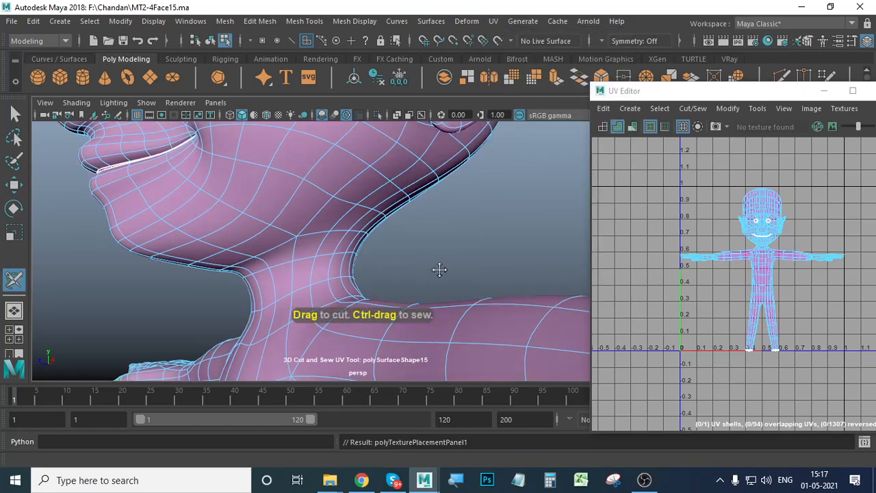
alt+middle_drag(438, 268, 481, 296)
alt+right_drag(480, 295, 395, 288)
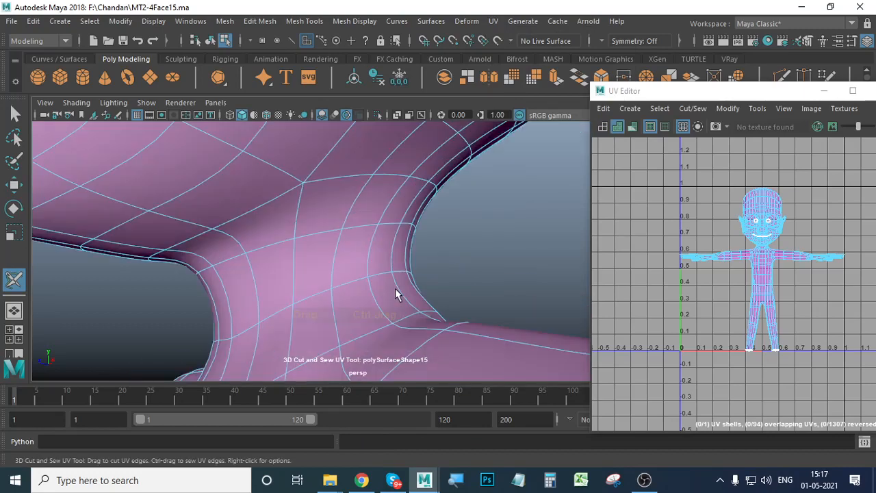
alt+drag(395, 288, 389, 290)
right_drag(312, 252, 291, 177)
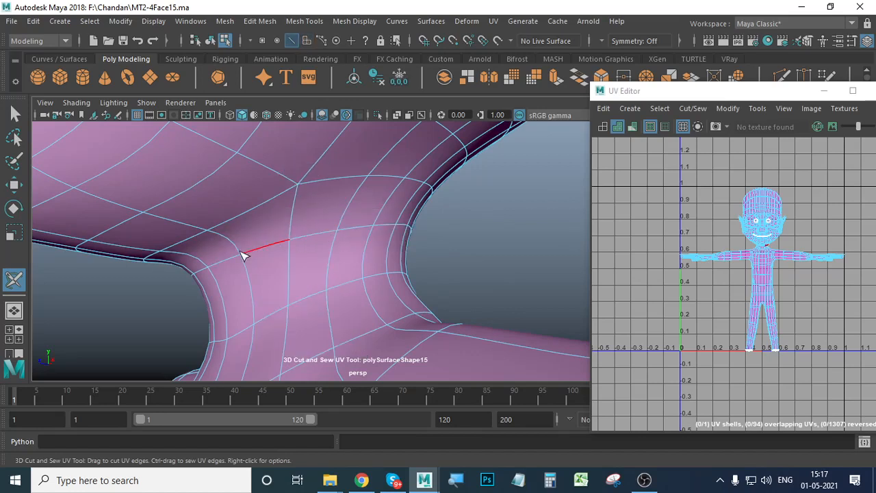
alt+drag(159, 311, 388, 237)
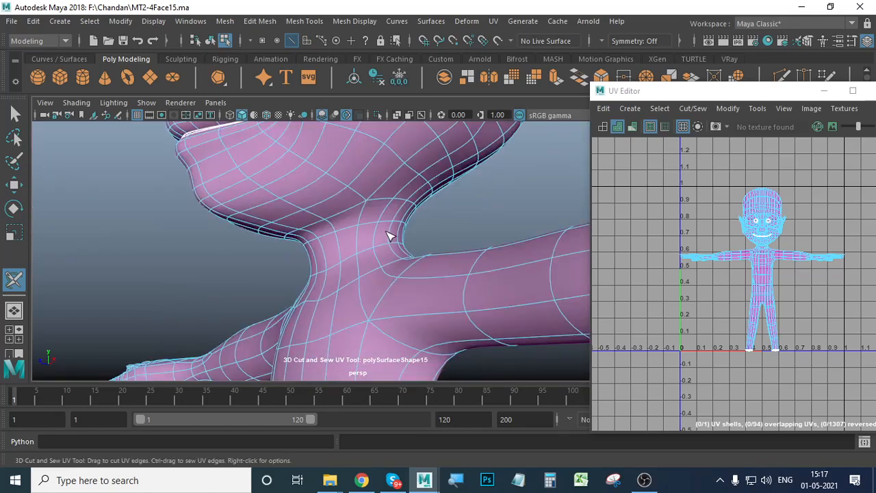
scroll(388, 236, up, 3)
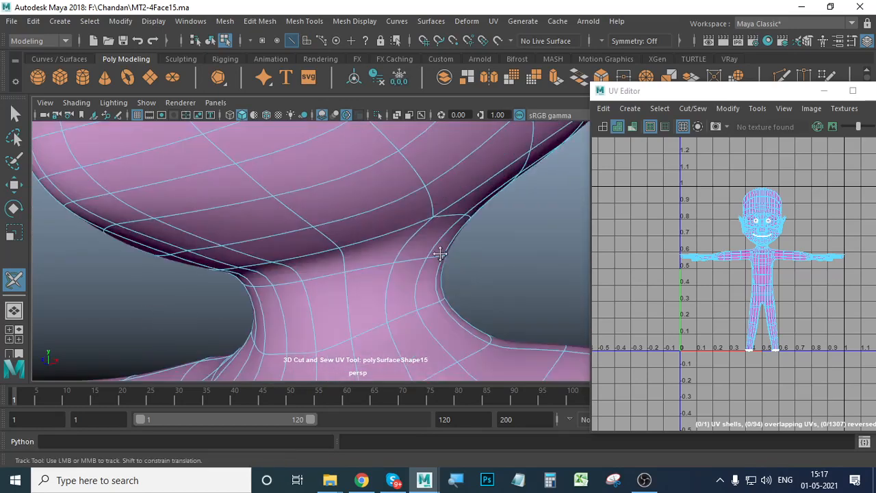
alt+middle_drag(440, 254, 379, 186)
click(601, 39)
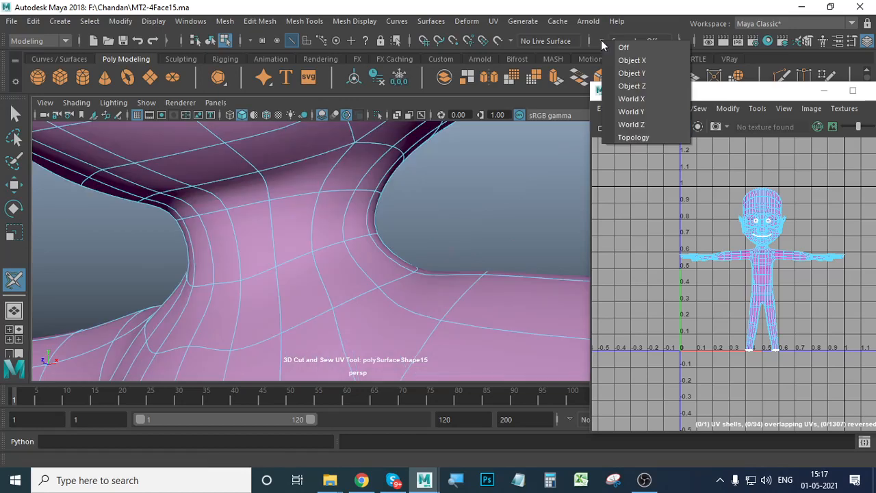
click(639, 61)
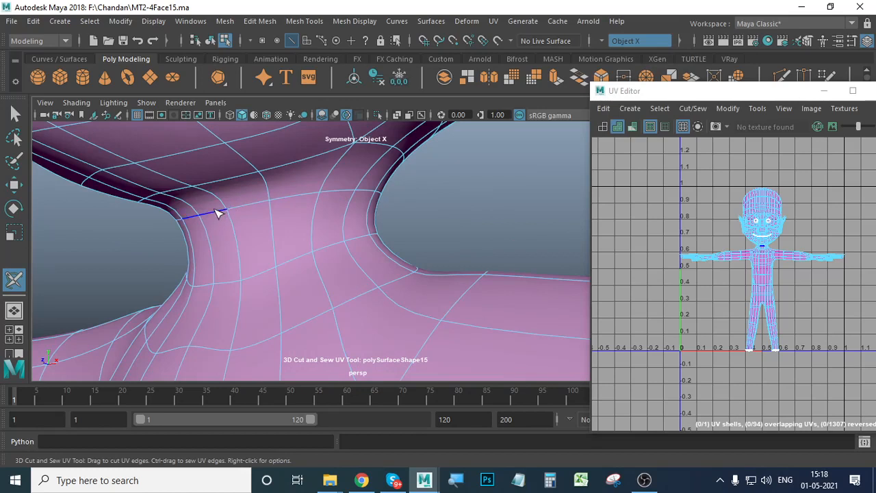
Step: Try cutting the UVs along the upper neck's edge loop, inspect the seam from behind, and undo the cut
drag(217, 214, 264, 208)
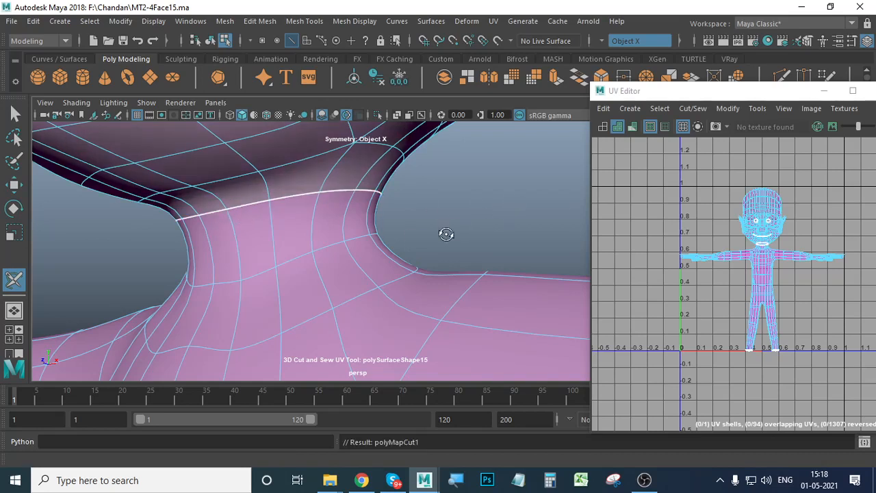
alt+drag(407, 238, 335, 247)
alt+middle_drag(336, 247, 328, 264)
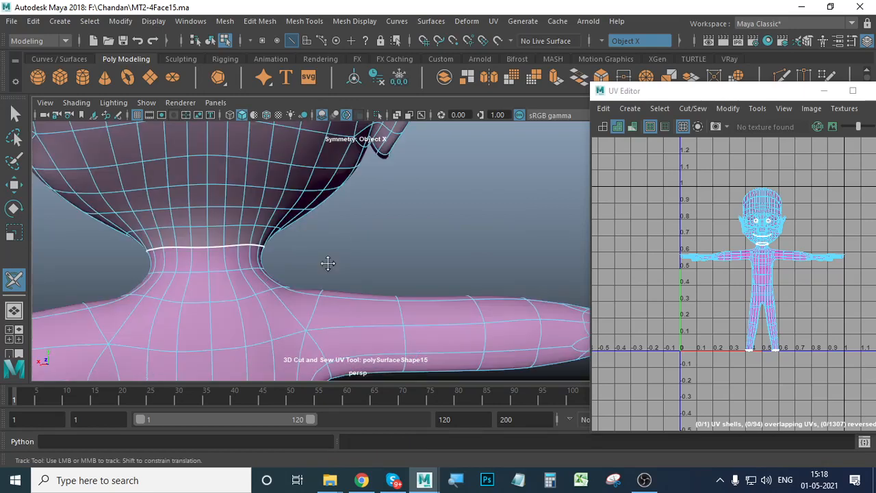
alt+drag(328, 264, 219, 260)
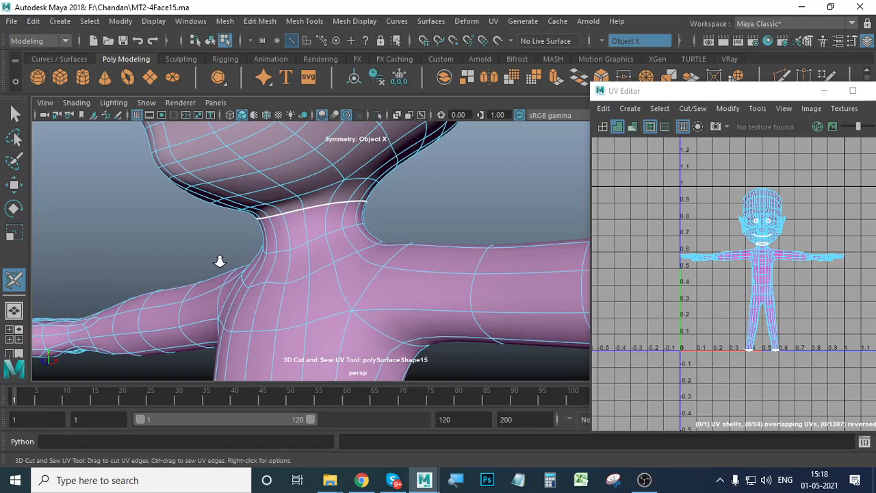
alt+drag(219, 261, 239, 250)
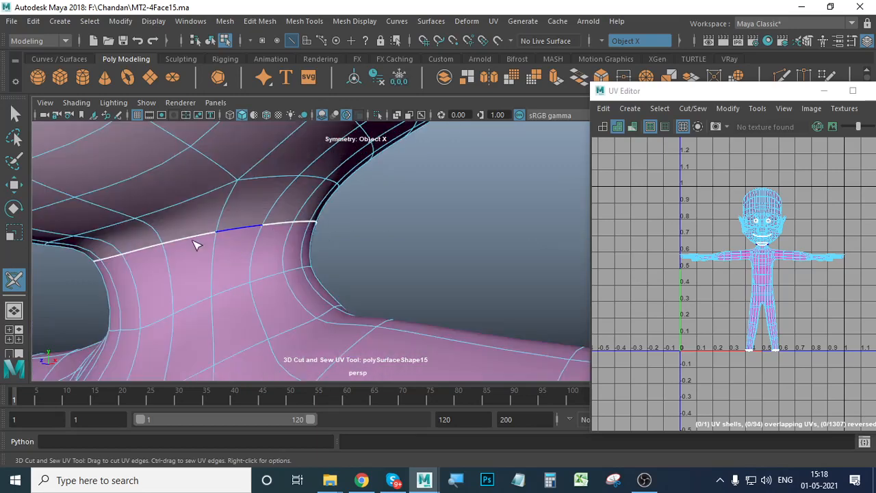
drag(195, 245, 317, 222)
alt+drag(309, 260, 452, 241)
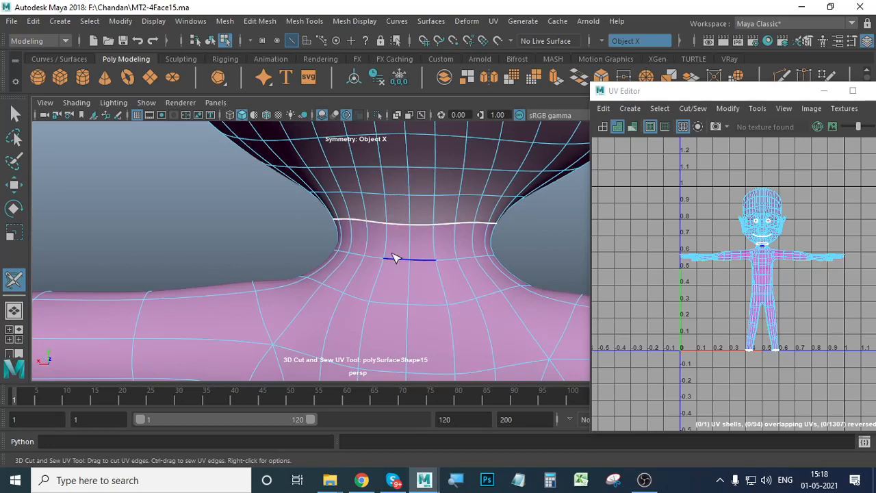
key(ctrl+z)
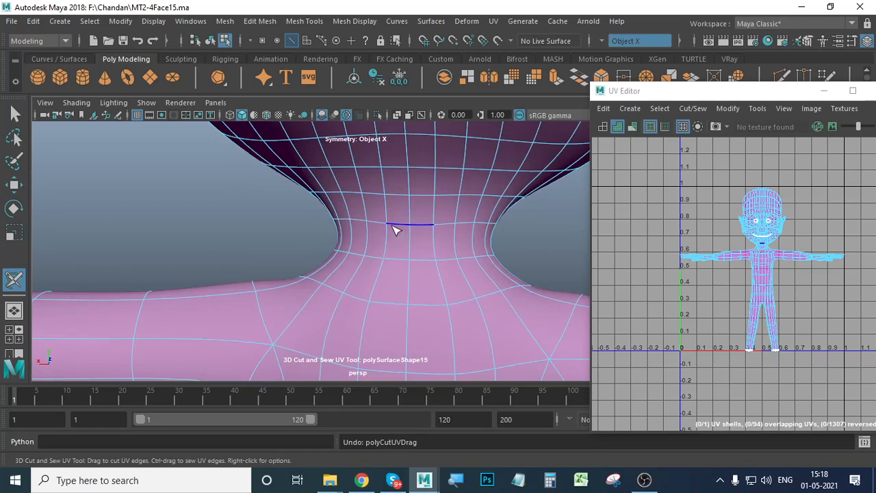
Step: Cut the UVs along the complete edge loop around the upper neck to separate the head from the body
drag(397, 227, 381, 227)
alt+drag(221, 226, 305, 237)
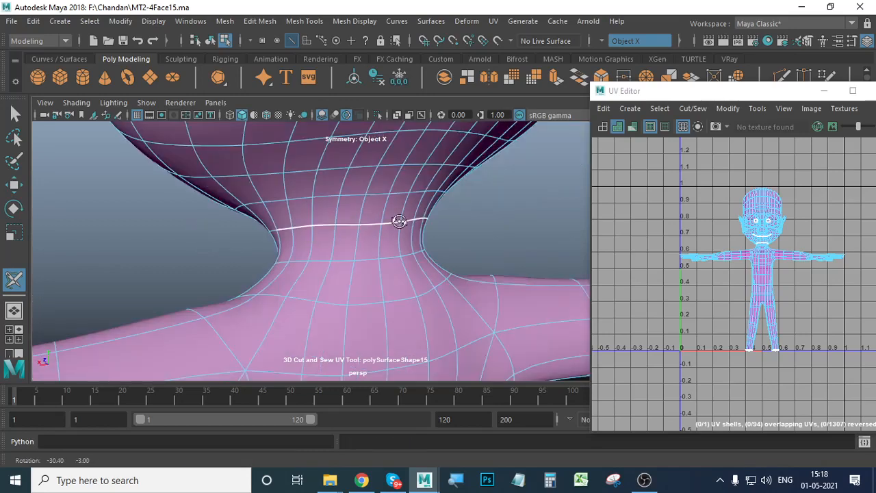
alt+drag(399, 223, 267, 261)
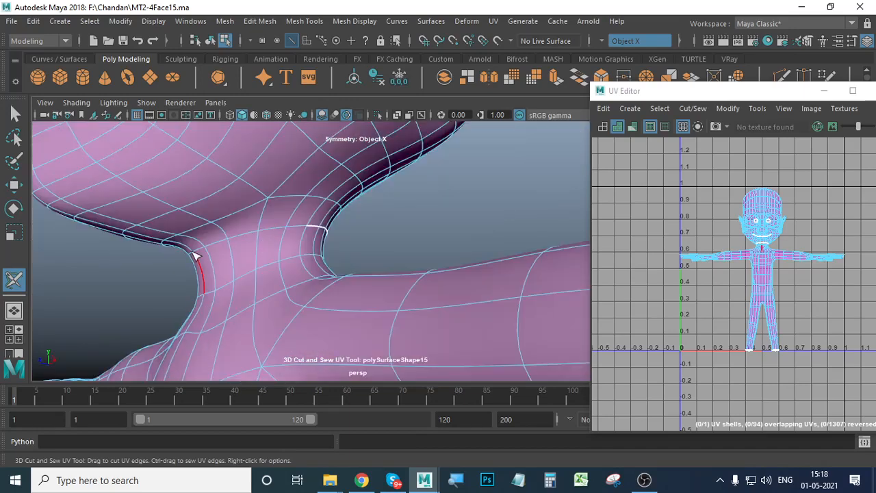
alt+drag(323, 235, 312, 246)
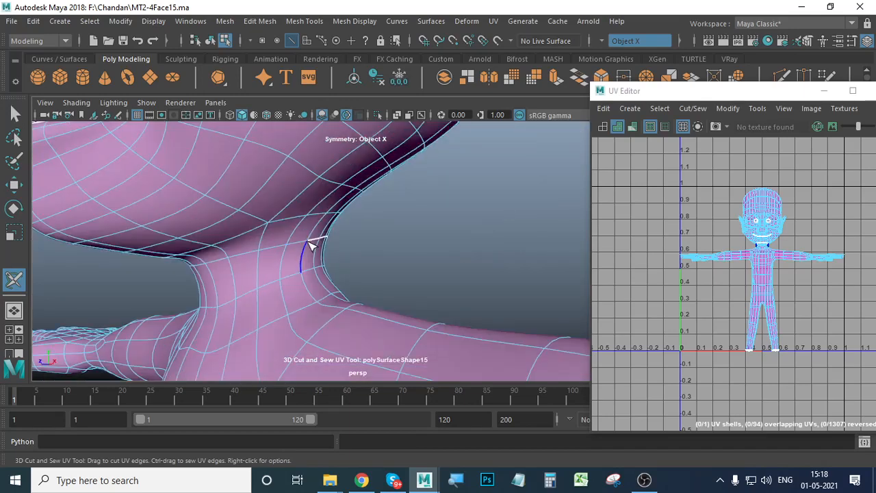
click(312, 241)
alt+drag(333, 278, 311, 285)
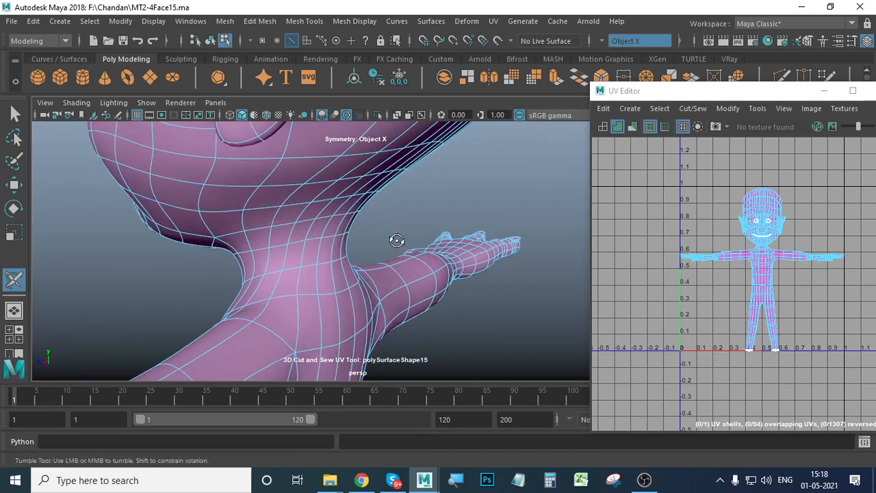
alt+drag(397, 242, 327, 242)
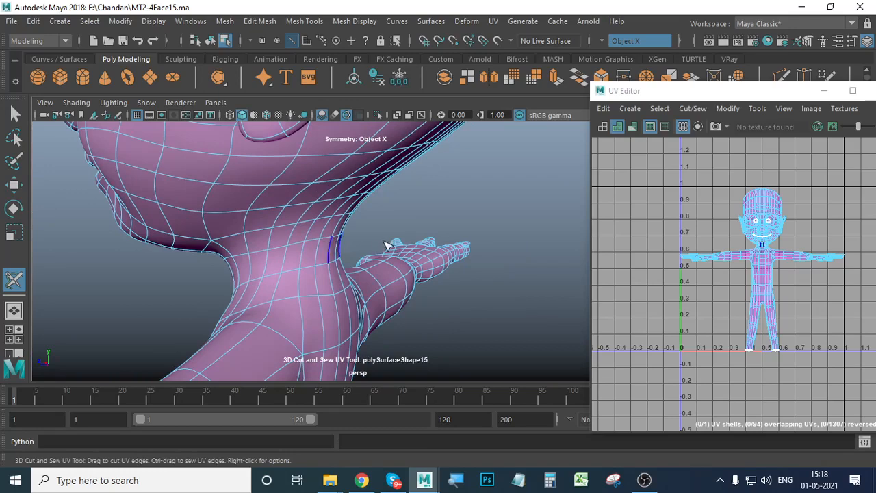
alt+drag(381, 237, 165, 290)
alt+drag(171, 282, 438, 272)
scroll(438, 271, down, 5)
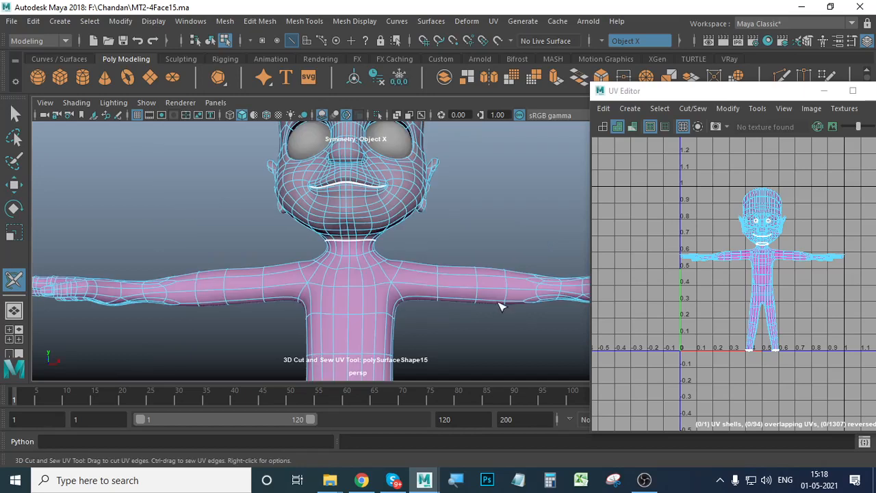
Step: Cut the UVs around the base of both ears where they join the head
alt+drag(500, 307, 259, 293)
scroll(259, 293, up, 6)
alt+drag(370, 284, 364, 304)
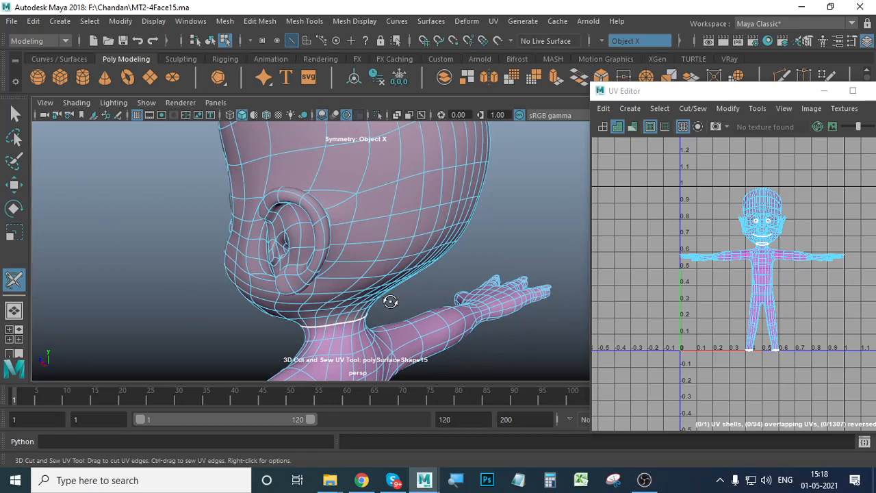
alt+drag(390, 302, 535, 314)
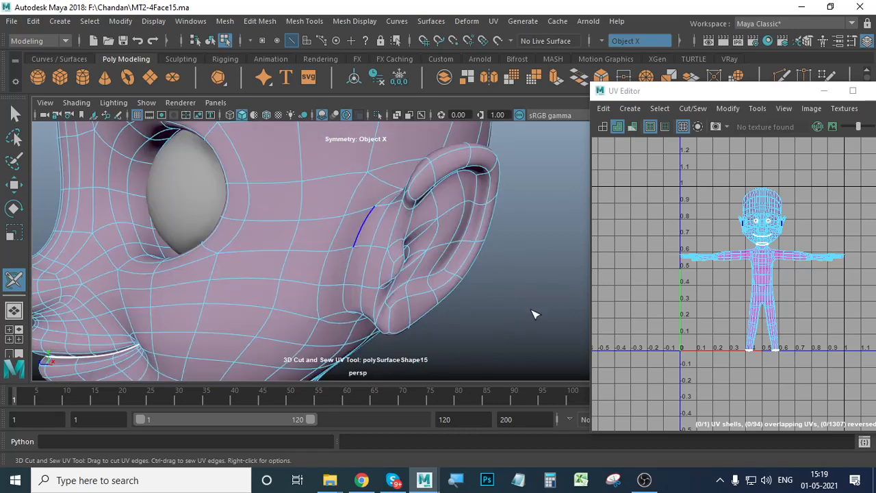
alt+drag(534, 314, 527, 312)
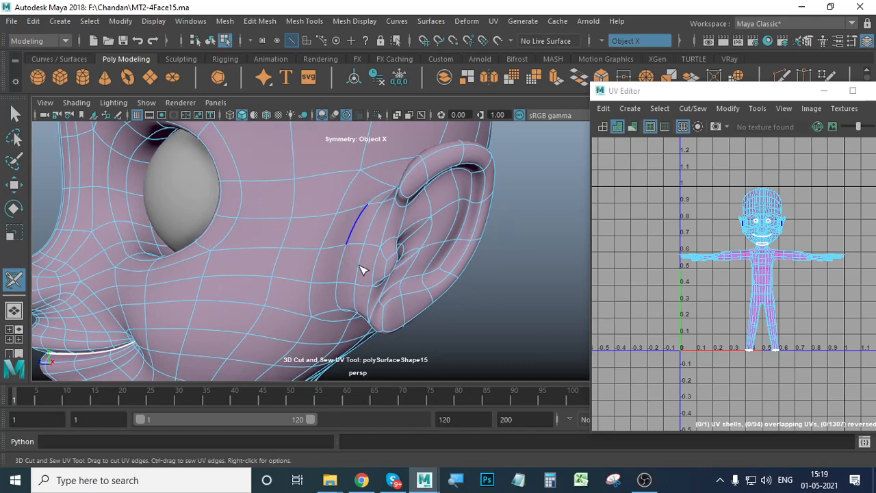
alt+drag(363, 270, 315, 275)
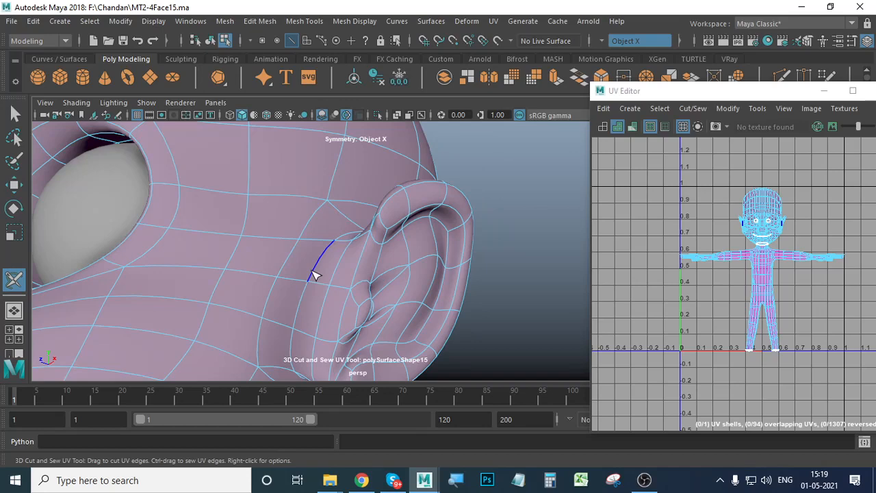
alt+drag(314, 275, 466, 302)
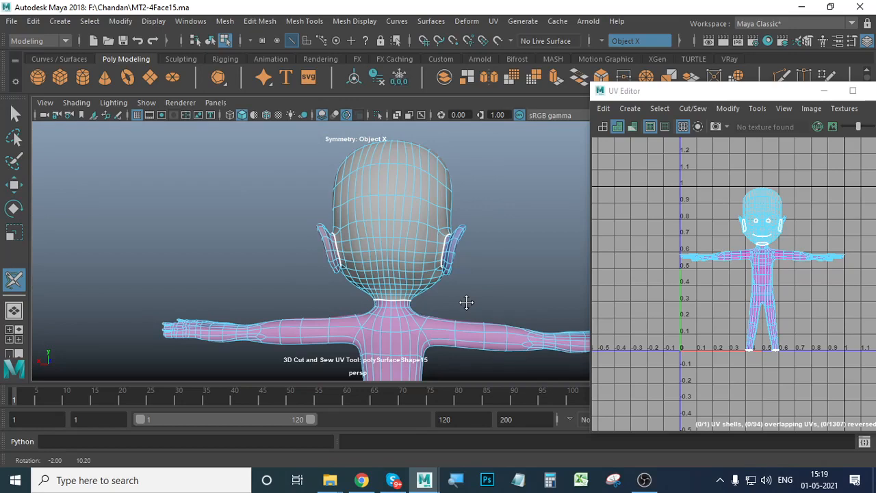
Step: Cut the UVs along the centre line of the back of the head, from the neck seam up to the crown
scroll(466, 302, up, 4)
drag(368, 123, 353, 264)
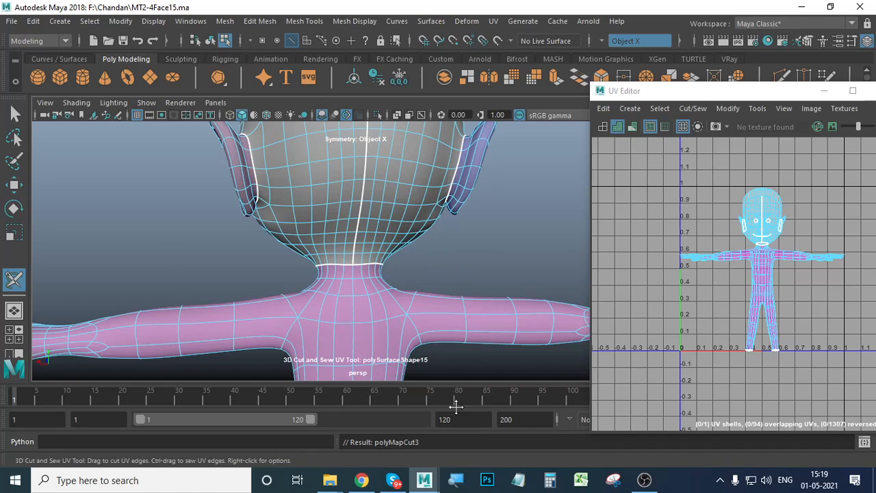
mouse_move(262, 198)
mouse_down()
mouse_move(418, 256)
mouse_move(468, 328)
mouse_up()
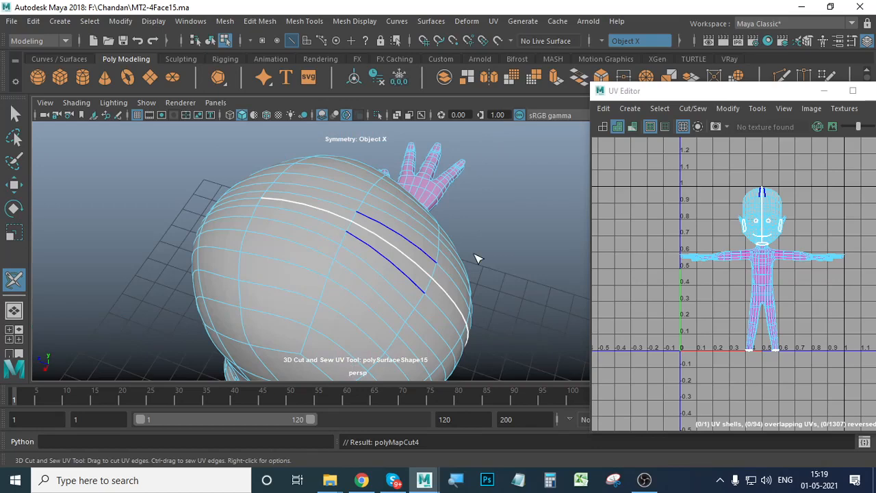
Step: Extend the head's centre seam over the crown to the upper forehead, undoing the stray edge selection
drag(355, 219, 375, 187)
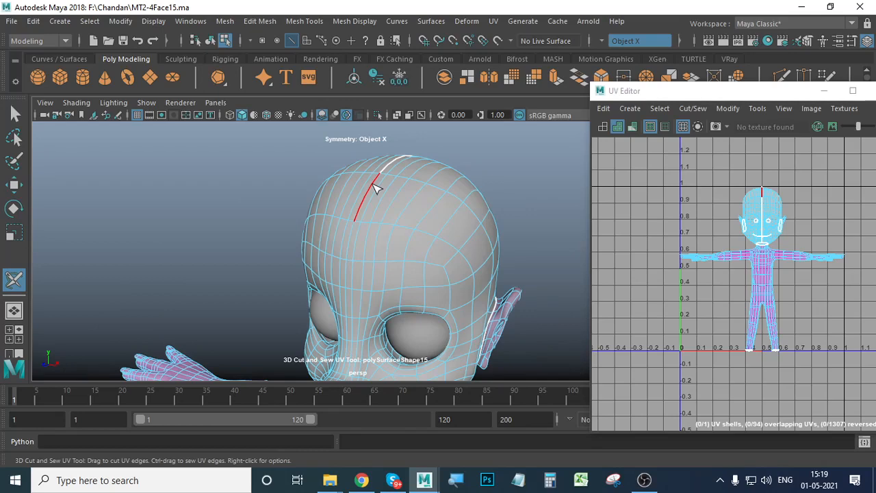
drag(375, 188, 377, 186)
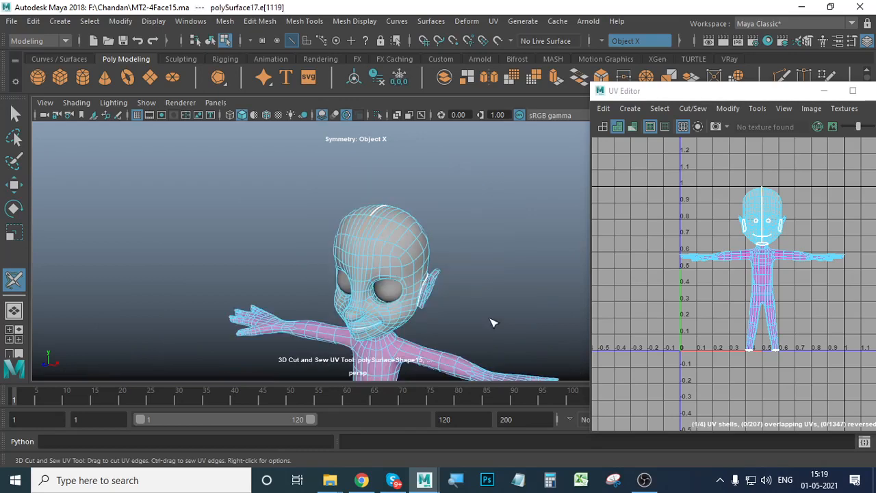
alt+drag(492, 322, 476, 299)
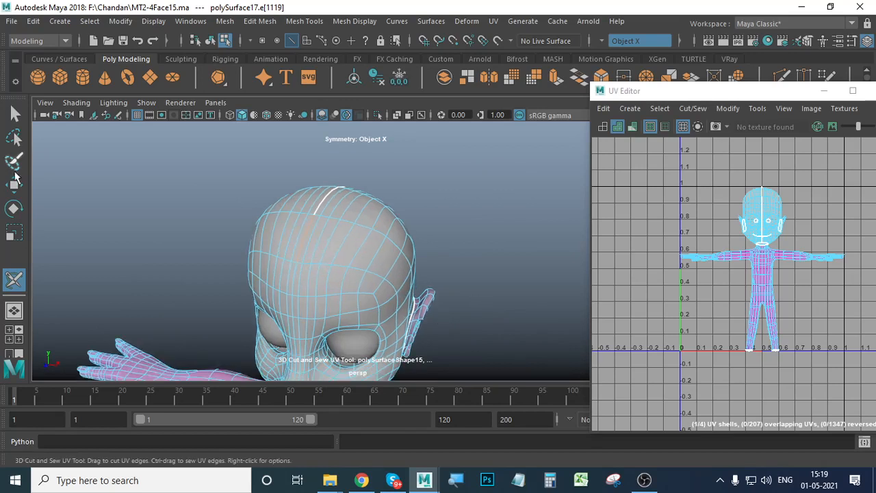
alt+drag(416, 277, 344, 239)
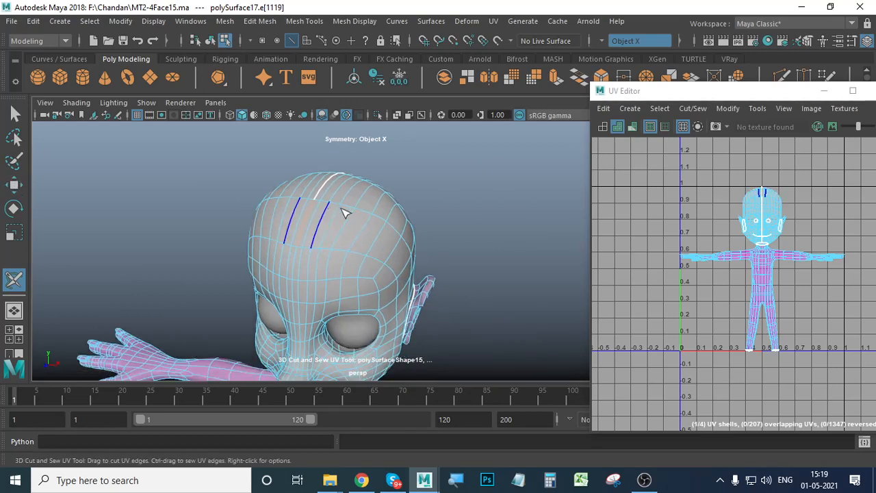
key(ctrl+z)
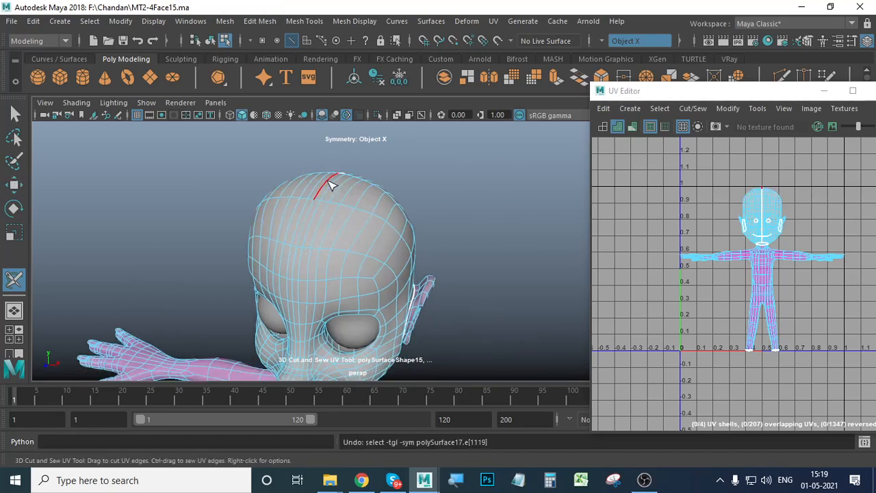
click(328, 181)
drag(328, 181, 323, 190)
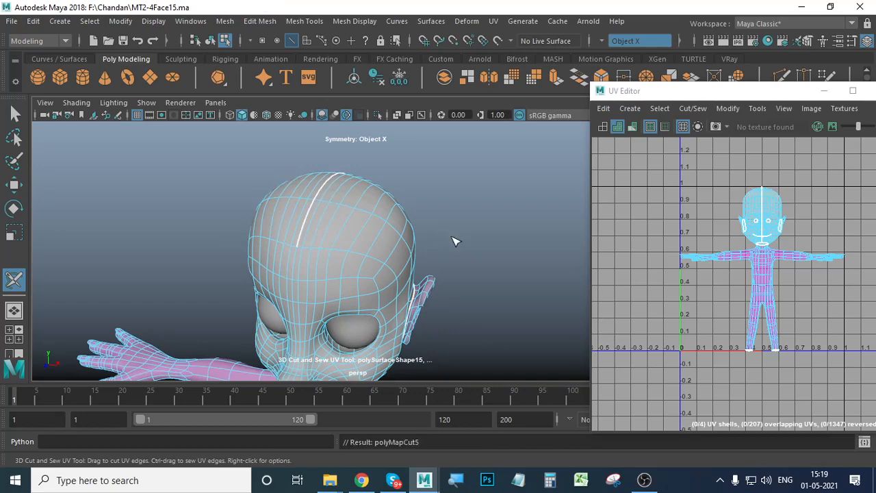
Step: Inspect the head, ear and neck seams from several sides and move the UV Editor window closer to the head
scroll(475, 245, down, 4)
mouse_move(477, 250)
alt+mouse_down()
mouse_move(459, 268)
mouse_move(415, 260)
mouse_move(438, 253)
mouse_move(426, 240)
mouse_move(473, 237)
alt+mouse_up()
alt+drag(377, 248, 429, 242)
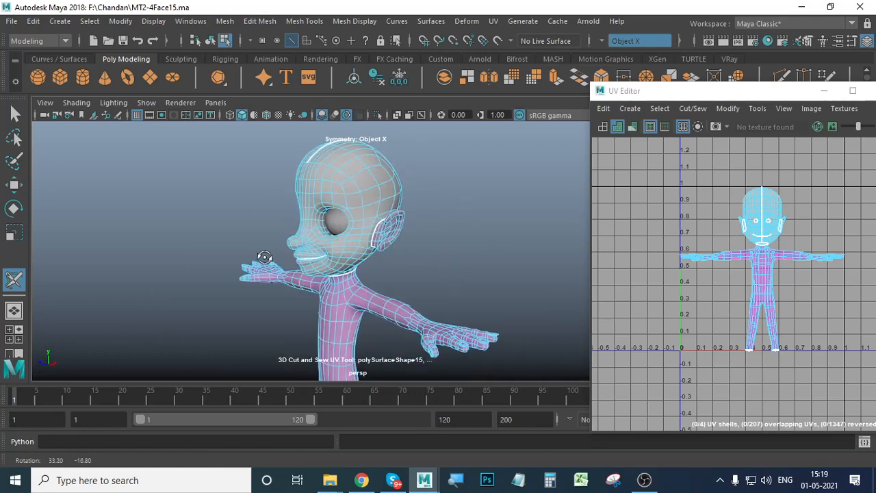
alt+drag(264, 258, 382, 316)
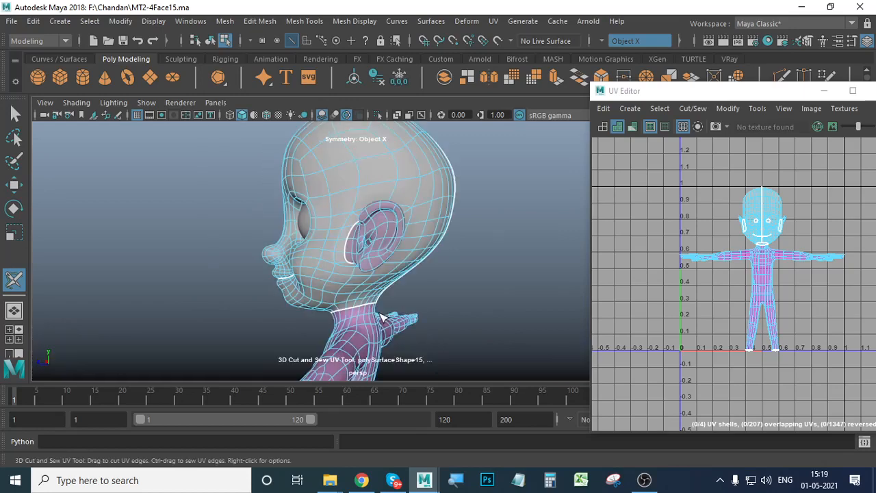
alt+drag(382, 317, 322, 328)
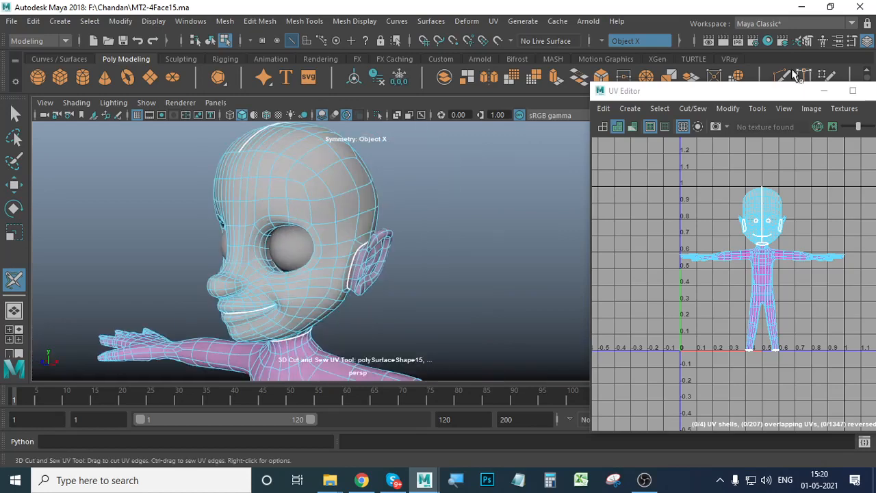
drag(794, 89, 648, 113)
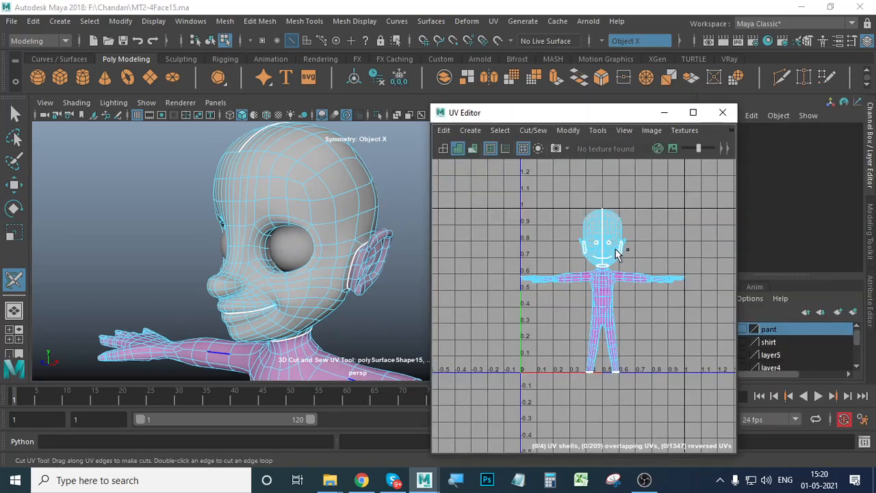
Step: Open the Unfold UVs options and review the solver, pinning and other settings
click(567, 130)
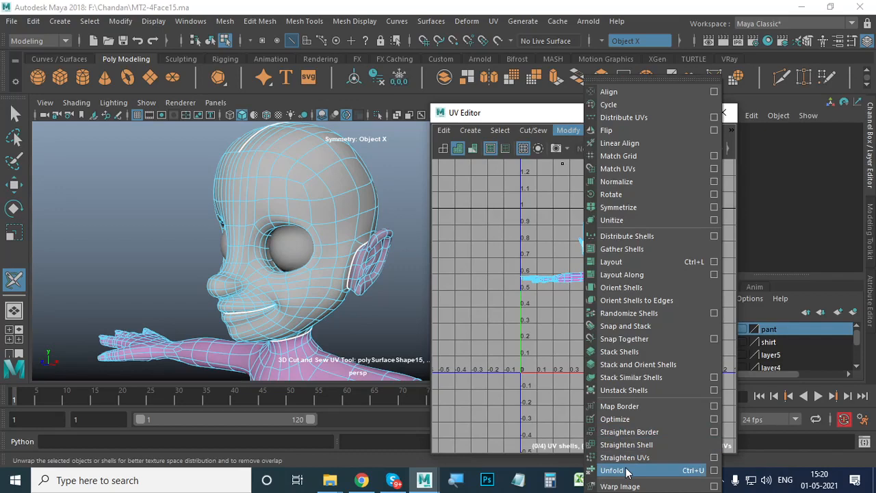
click(714, 470)
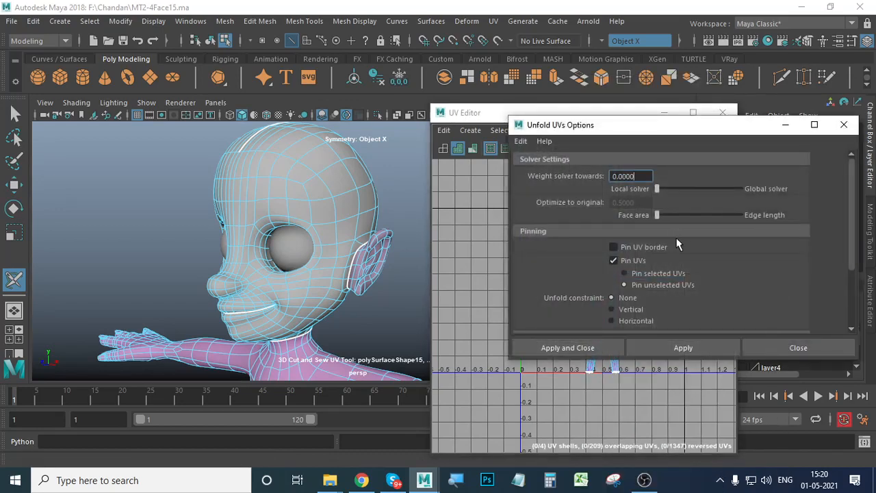
scroll(677, 254, down, 3)
scroll(694, 294, up, 3)
scroll(675, 250, down, 1)
scroll(675, 250, up, 1)
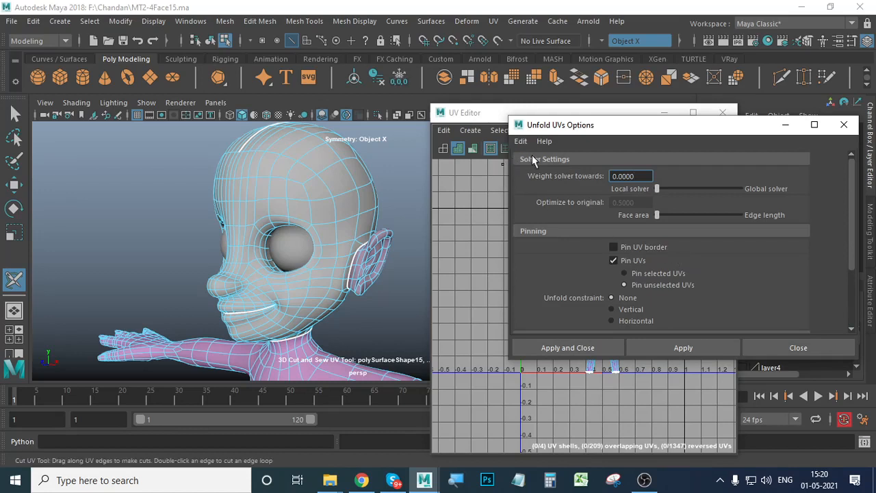
scroll(567, 230, down, 3)
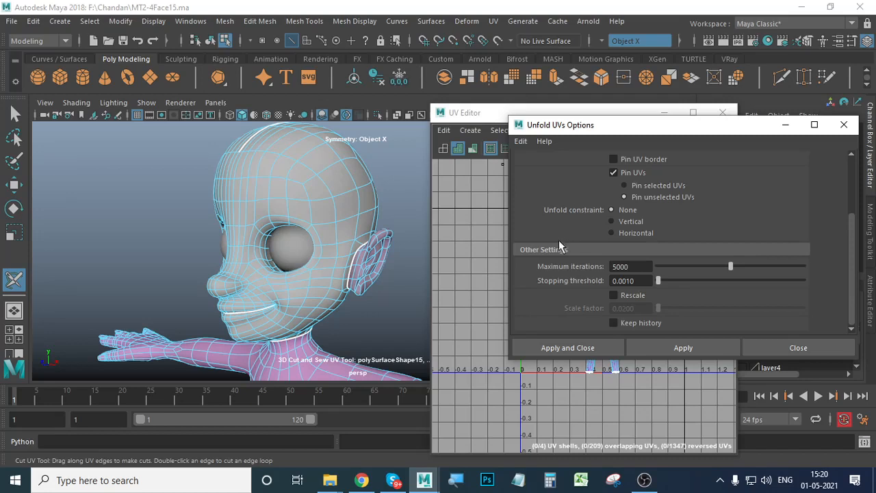
scroll(559, 239, up, 3)
Step: Reset the Unfold UVs options to their default settings and close them
click(520, 141)
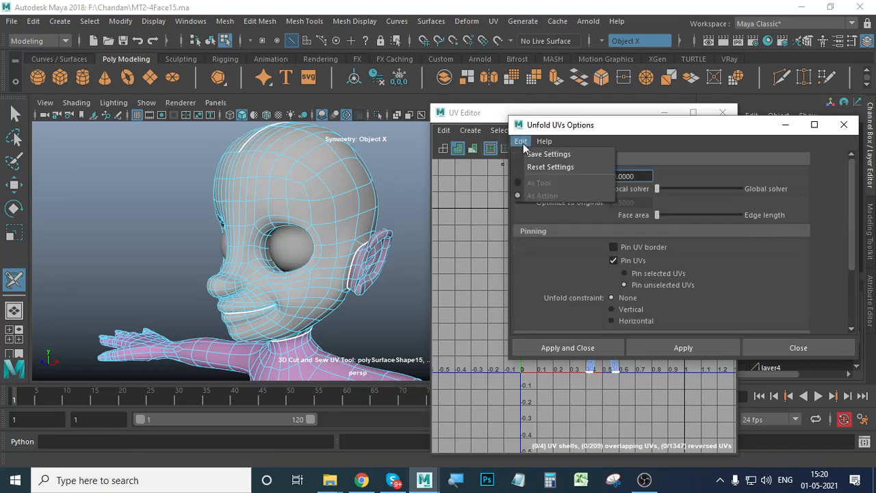
click(550, 167)
scroll(695, 264, down, 3)
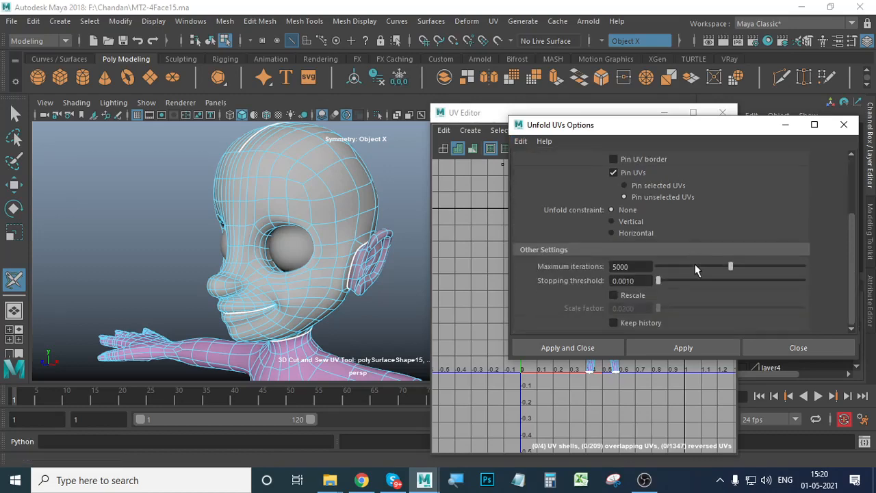
click(844, 124)
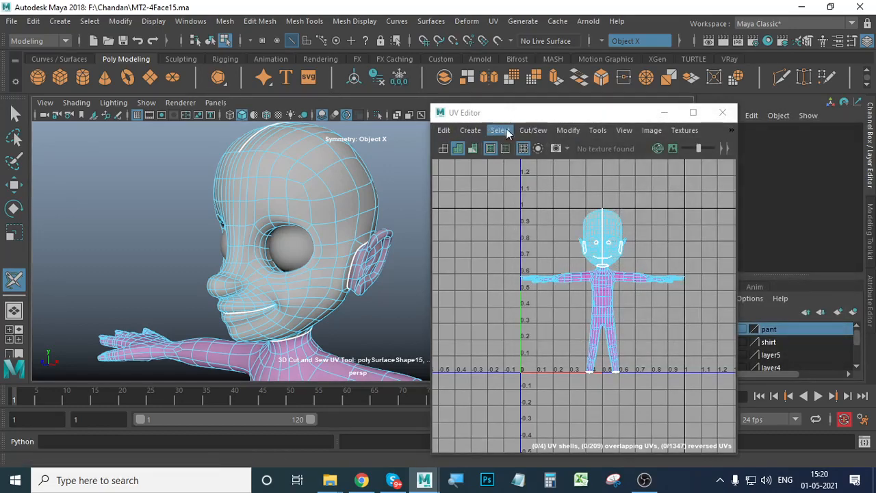
click(477, 130)
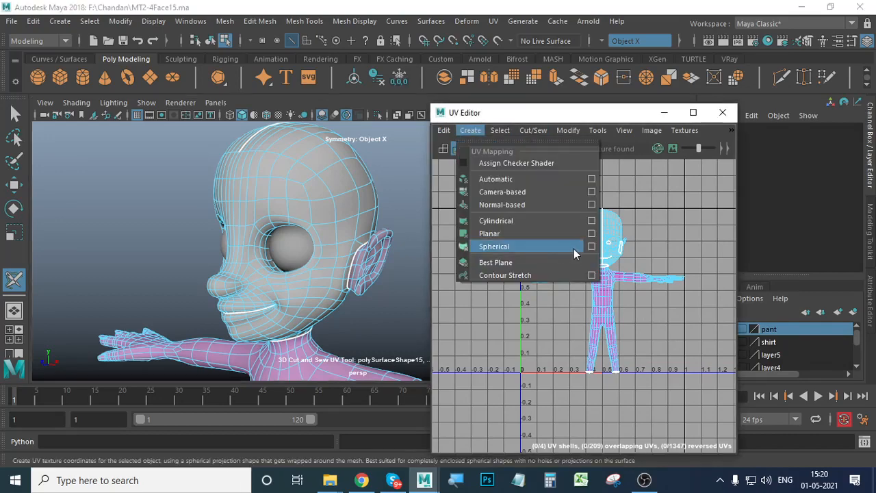
mouse_move(541, 130)
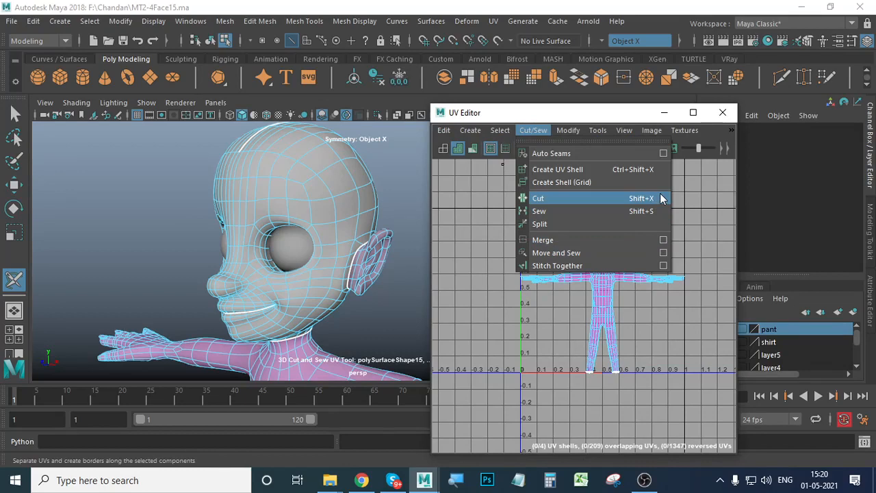
click(596, 114)
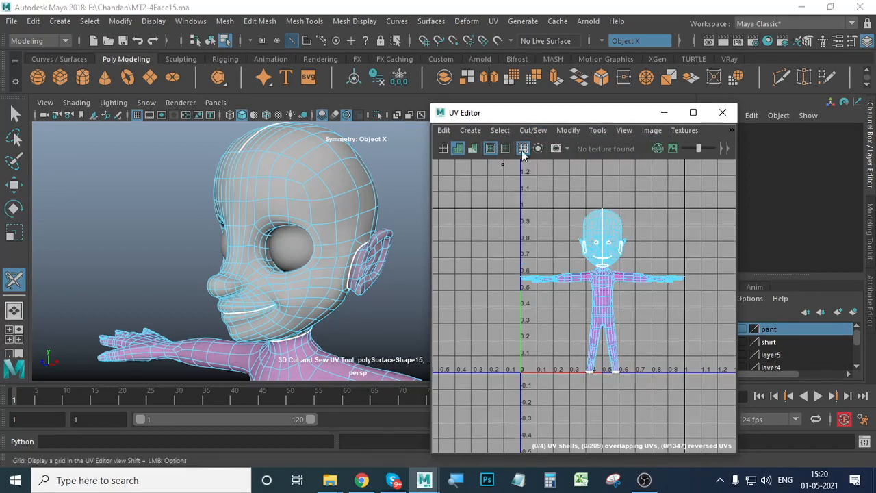
click(444, 131)
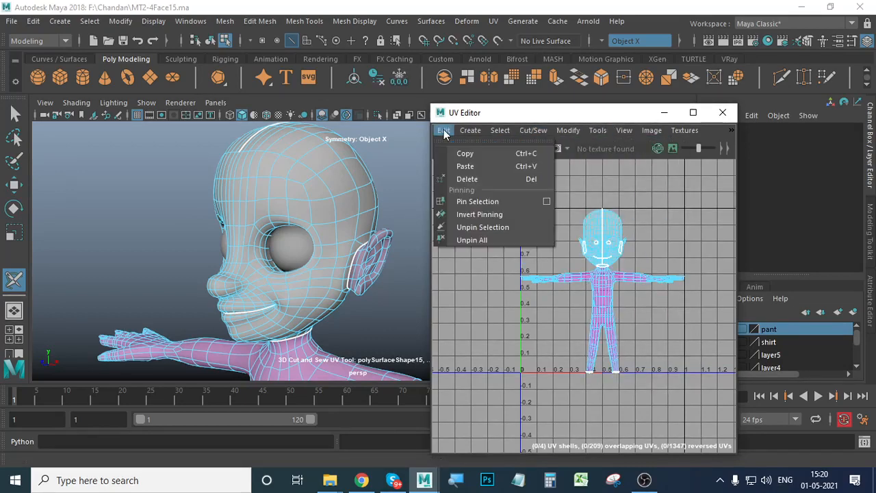
click(497, 114)
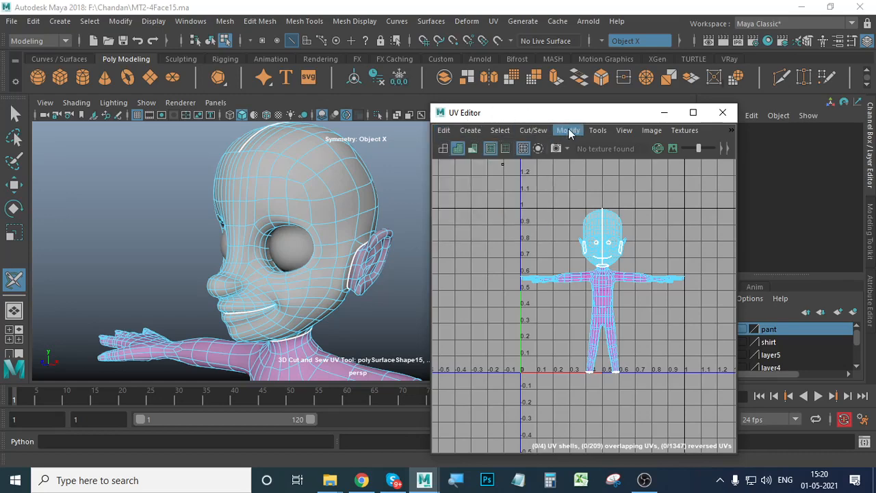
Step: Try to unfold the body mesh's UVs and check the head area of the UV layout
click(568, 130)
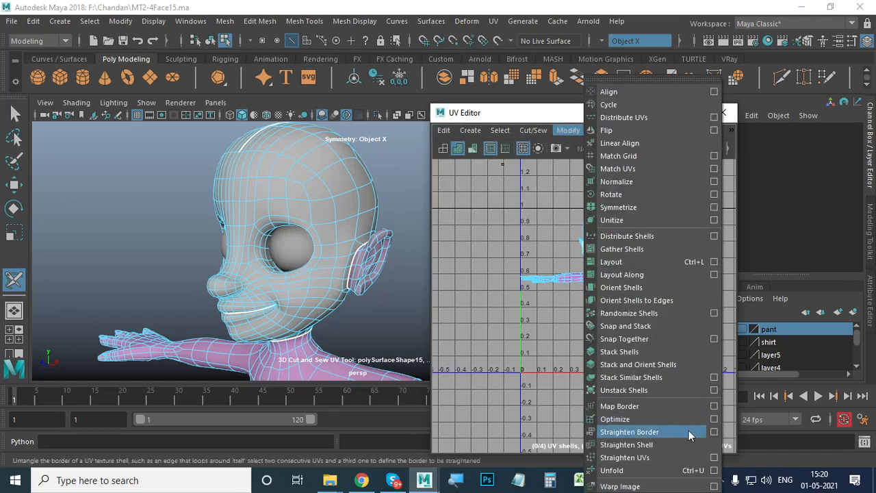
click(672, 473)
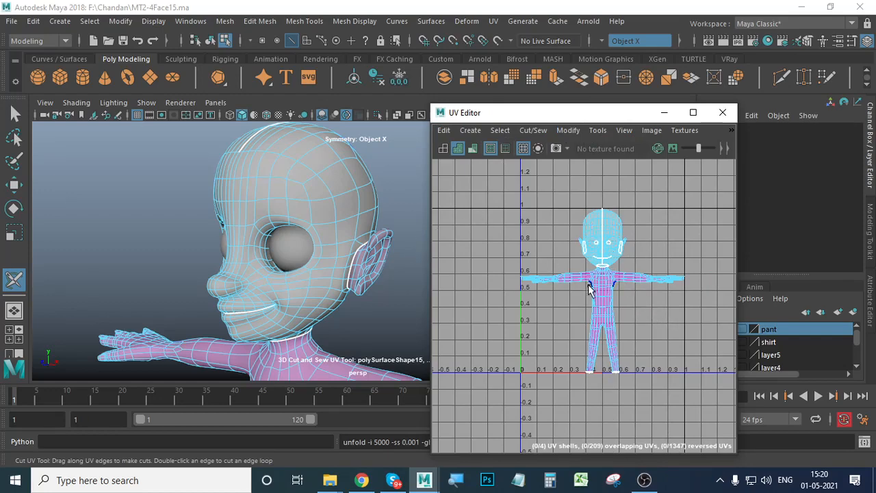
scroll(653, 250, up, 3)
alt+middle_drag(653, 249, 672, 284)
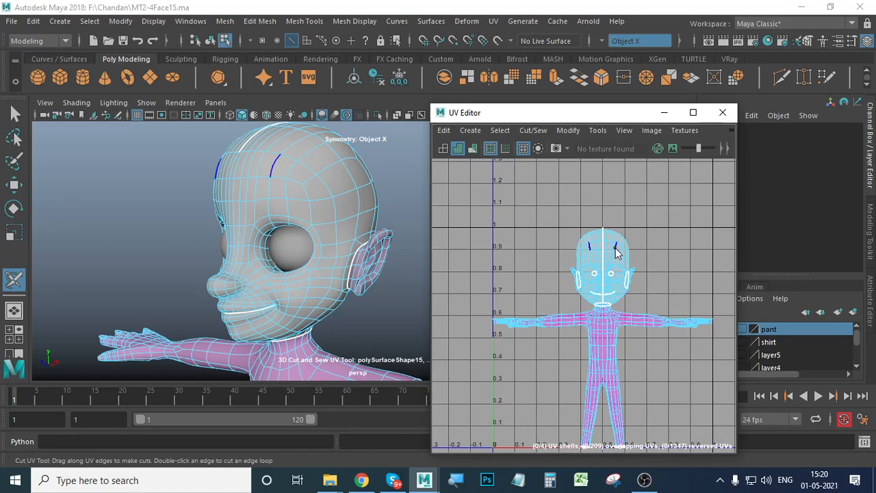
Step: Leave the Cut UV Tool and activate the Move tool in the UV Editor
mouse_move(615, 248)
right_down()
mouse_move(590, 247)
mouse_move(615, 248)
right_up()
shift+right_click(612, 251)
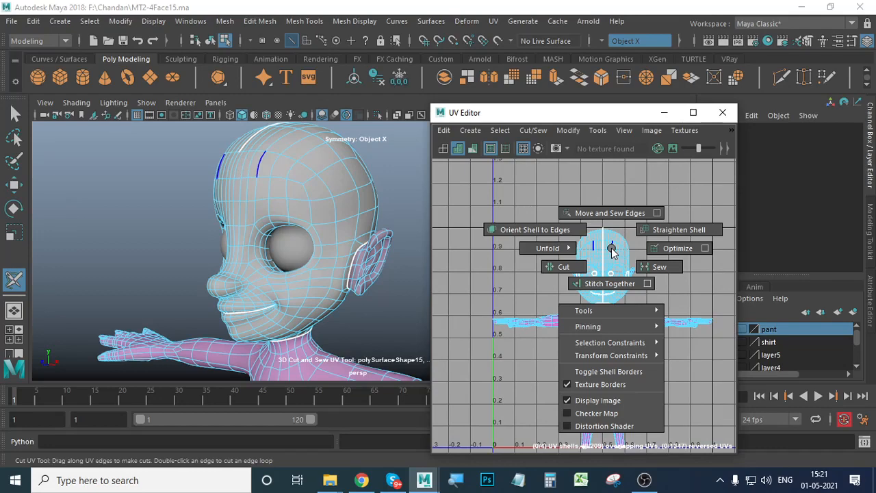
right_click(614, 245)
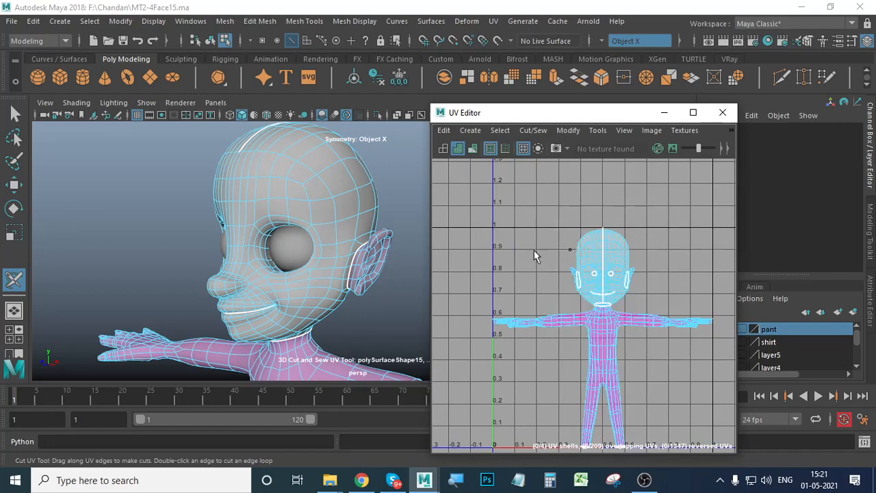
key(w)
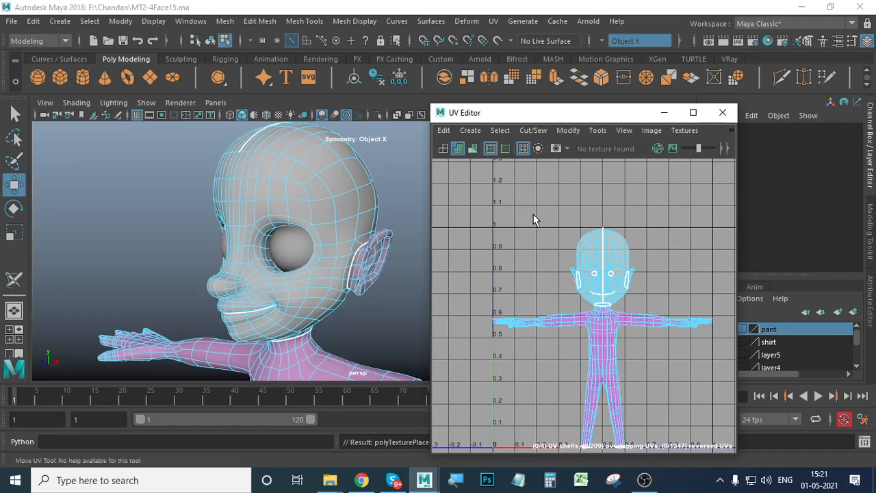
shift+right_click(620, 254)
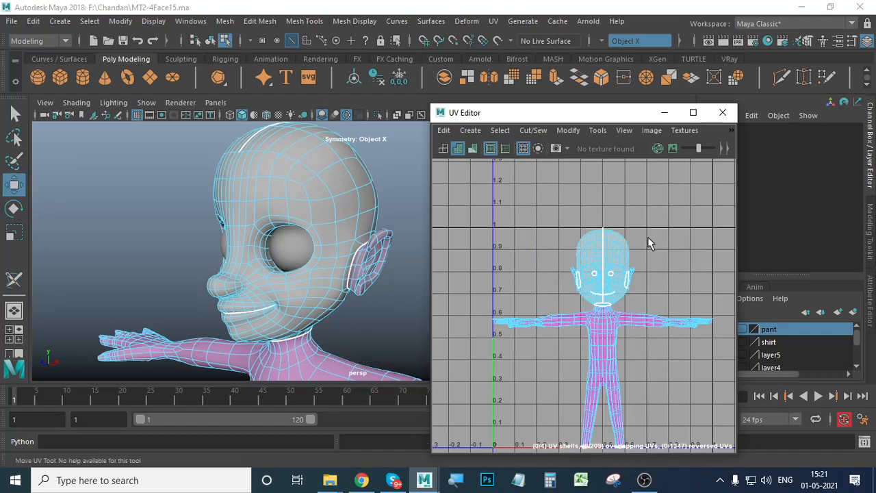
click(623, 255)
click(660, 261)
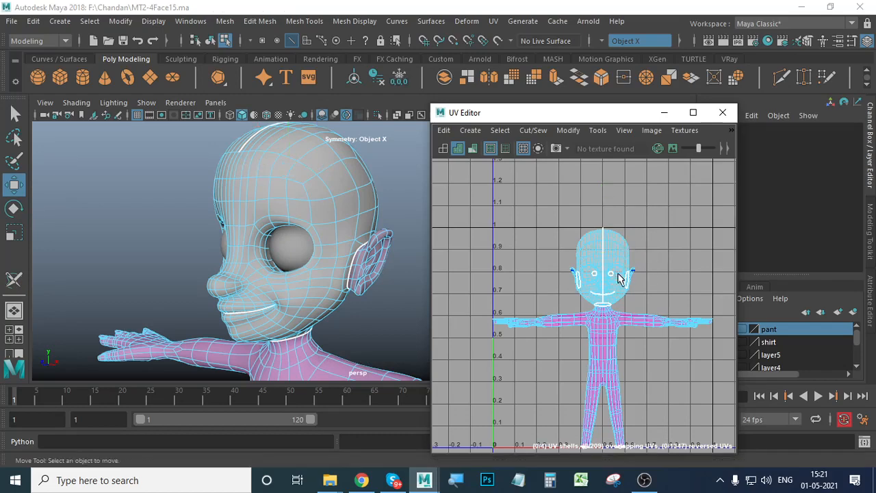
Step: Select the boy's body mesh, switch the UV Editor to UV Shell selection and select the head's shell
click(317, 181)
right_drag(347, 189, 409, 107)
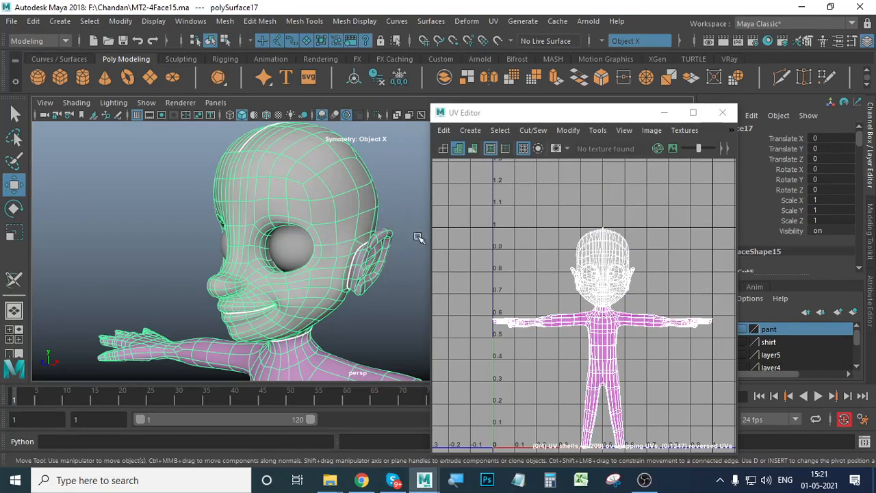
right_click(599, 255)
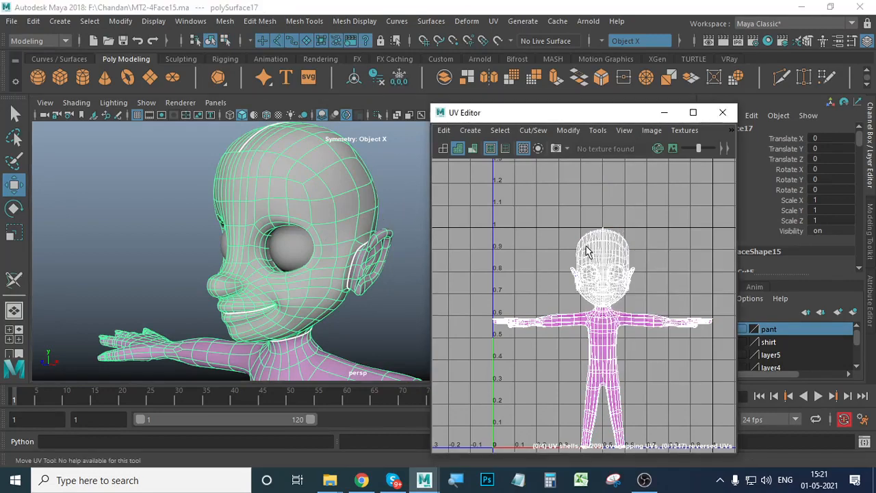
right_click(584, 244)
right_click(582, 248)
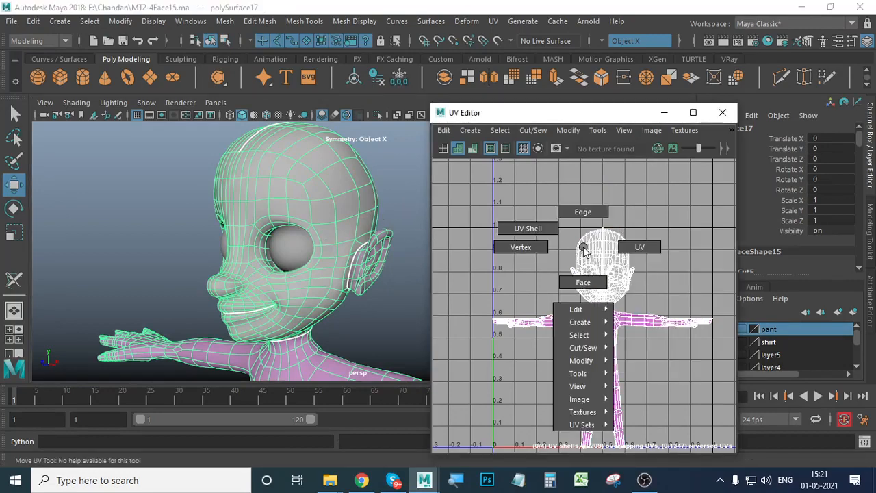
right_drag(582, 248, 537, 229)
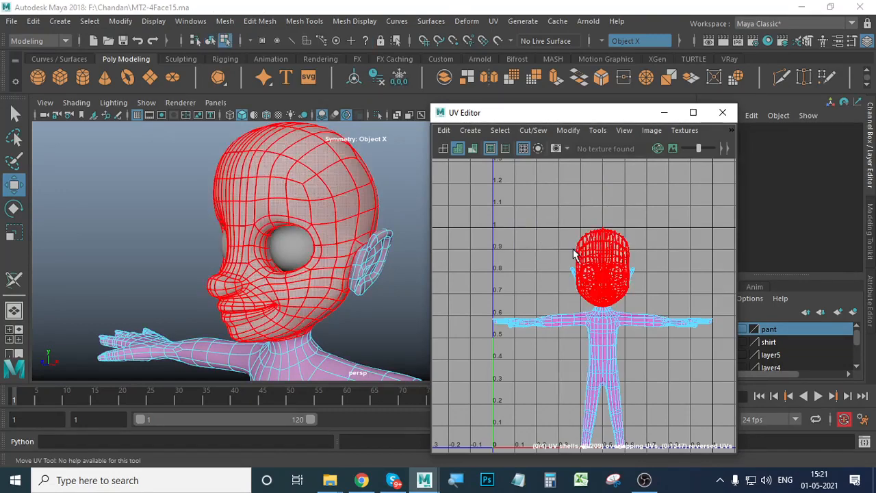
click(590, 257)
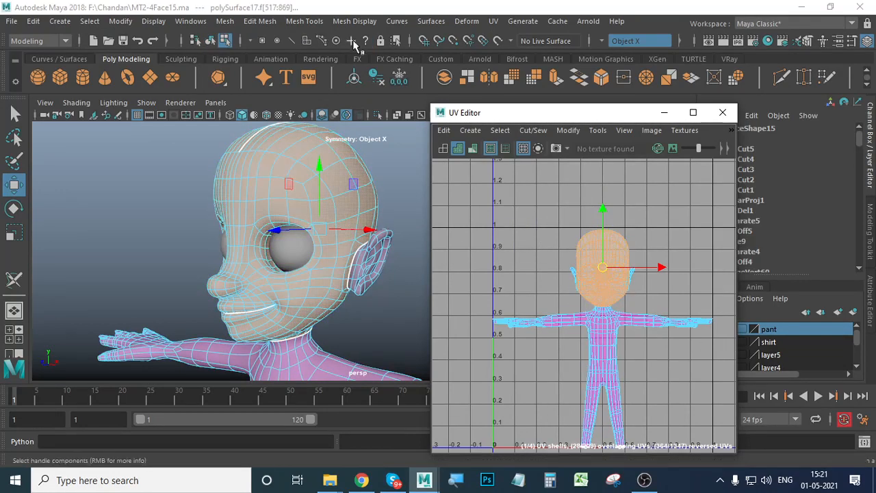
Step: Try to unfold the selected head UV shell and check its size in the UV layout
click(559, 128)
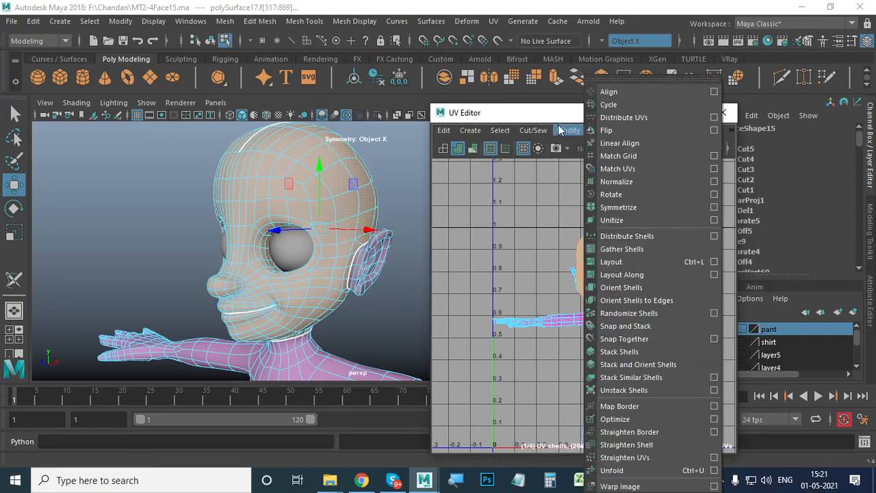
click(619, 470)
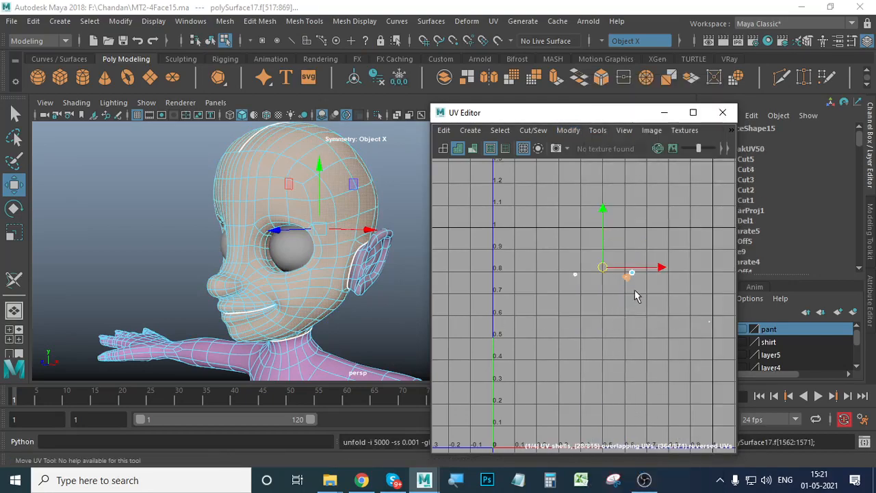
scroll(613, 336, down, 9)
scroll(628, 348, up, 7)
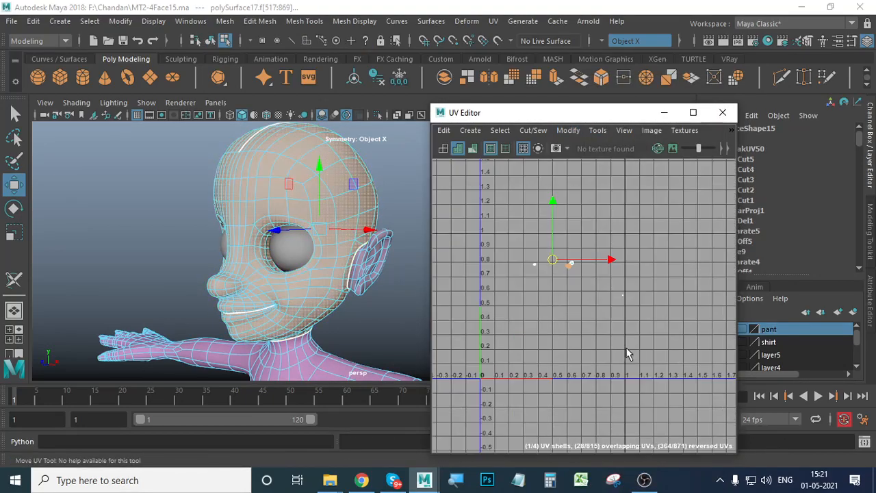
scroll(579, 295, up, 3)
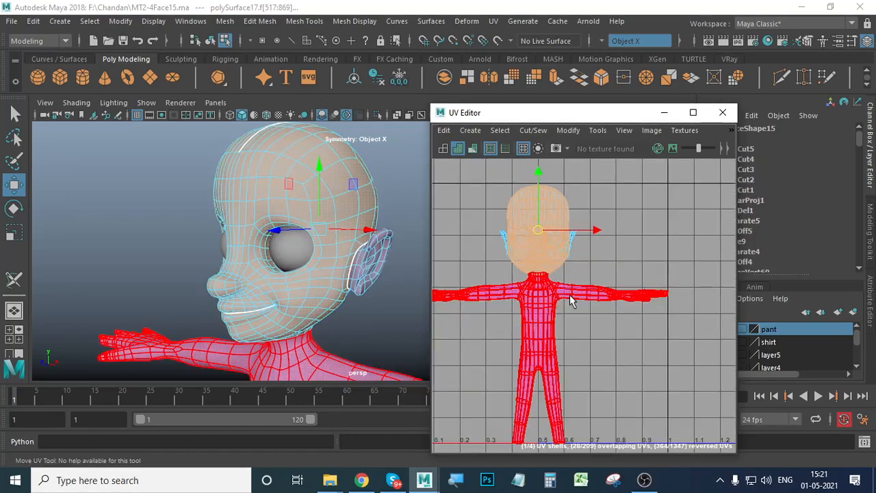
Step: Reselect the head's UV shell and review the solver, pinning and other settings in the Unfold UVs options
alt+middle_drag(570, 294, 643, 327)
click(653, 232)
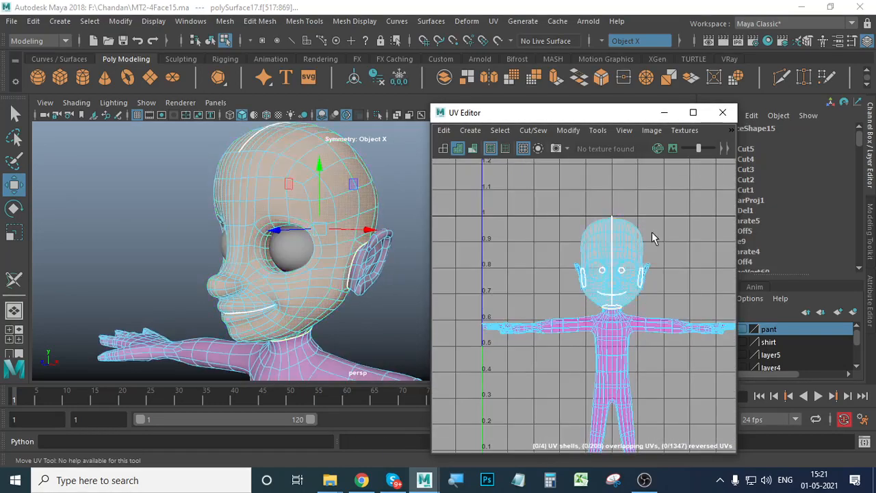
click(652, 232)
click(568, 131)
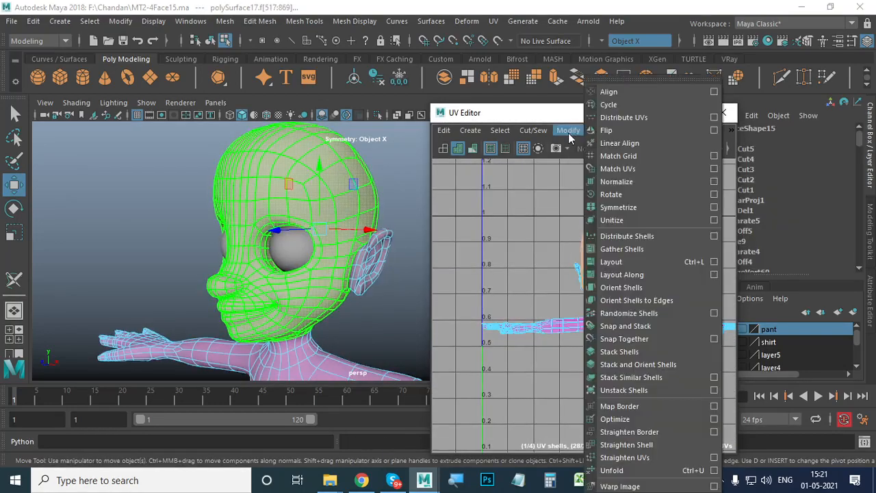
click(714, 470)
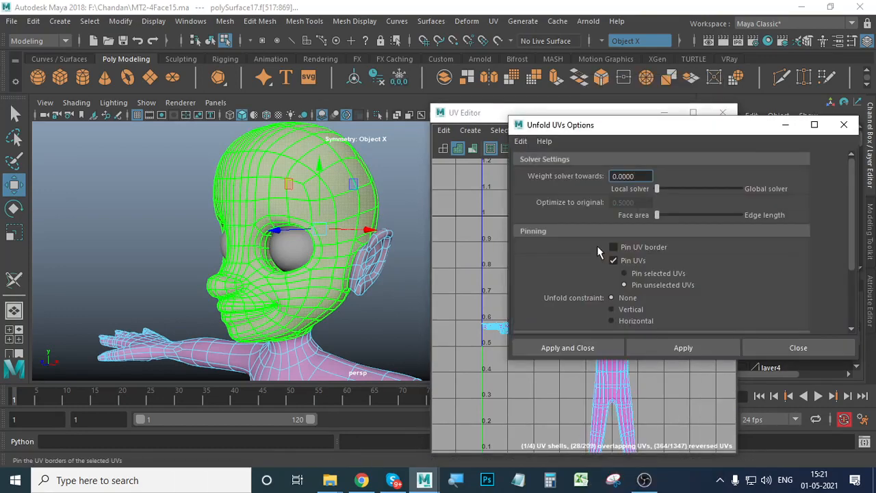
scroll(588, 253, down, 3)
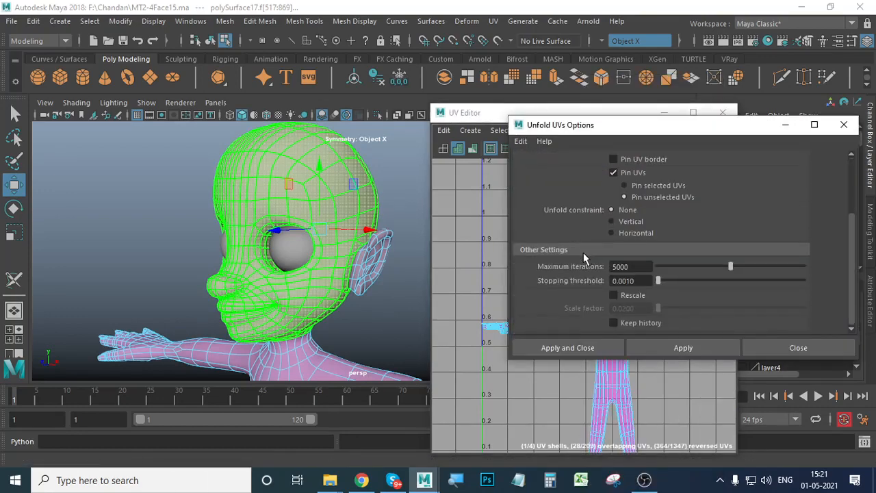
scroll(573, 294, up, 3)
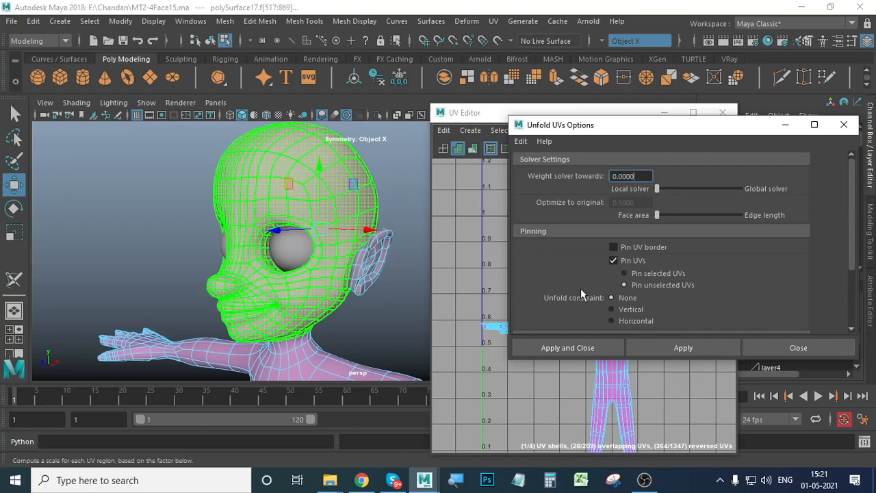
click(845, 126)
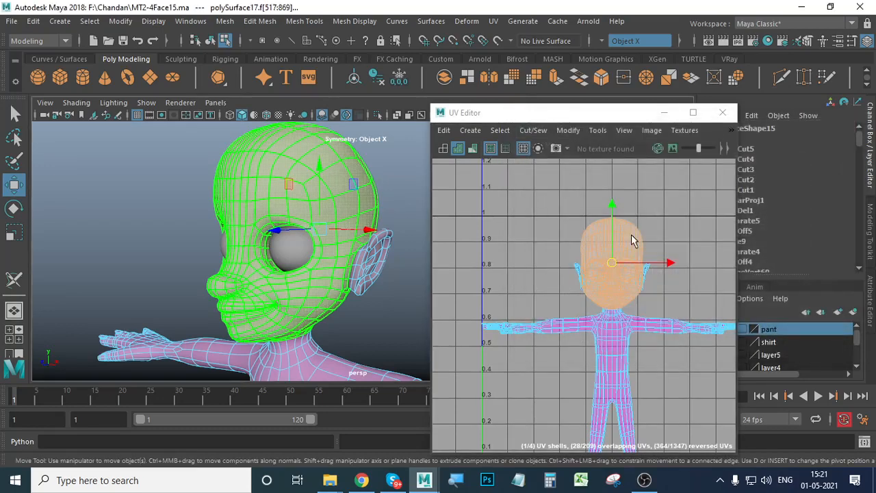
Step: Try again to unfold the head's UV shell with Object X symmetry active
click(568, 130)
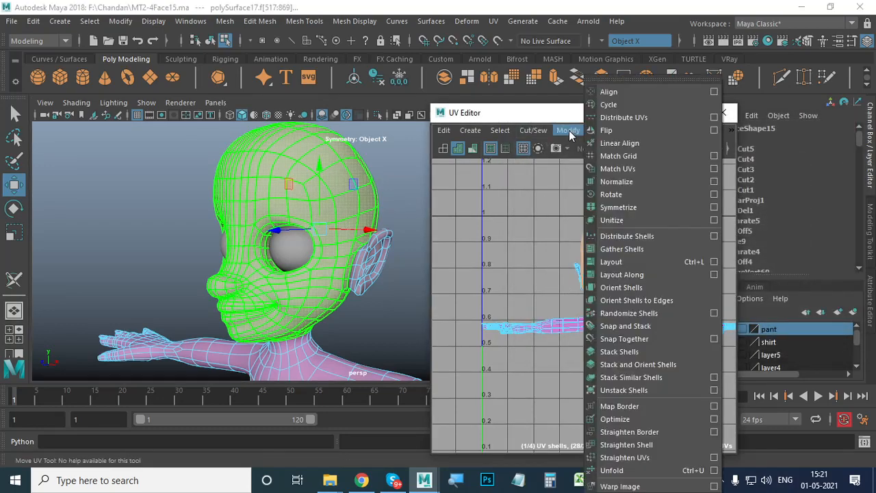
click(636, 470)
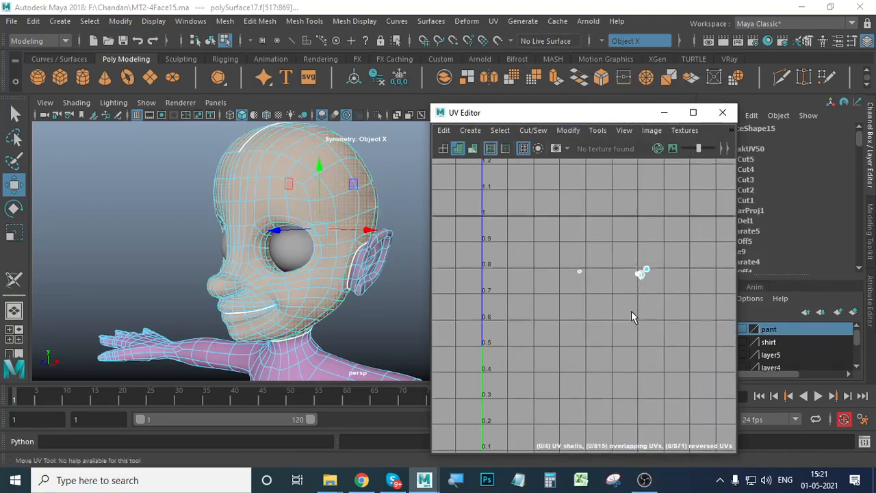
click(631, 313)
Step: Examine the shape, size and spacing of the unfolded head and ear shells in the UV Editor
scroll(633, 315, up, 5)
alt+middle_drag(633, 315, 594, 371)
scroll(586, 334, up, 5)
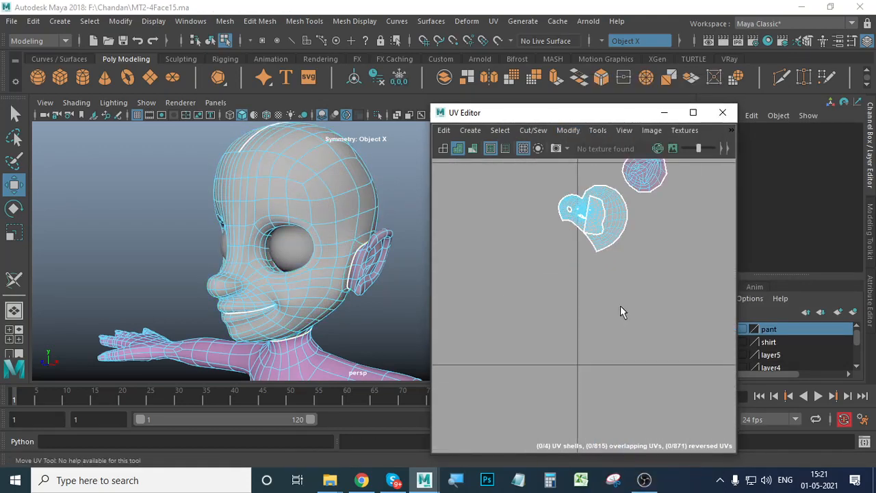
alt+middle_drag(621, 305, 599, 374)
scroll(580, 353, up, 4)
alt+middle_drag(585, 341, 581, 381)
scroll(583, 369, up, 4)
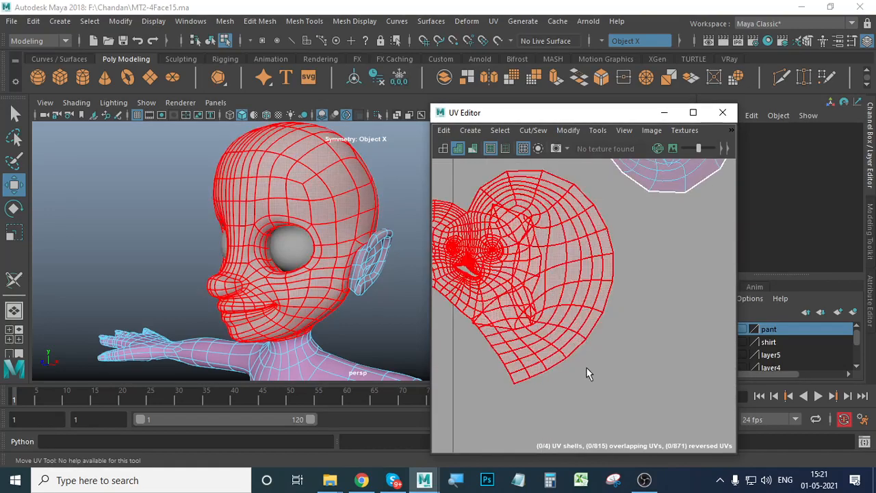
scroll(587, 329, down, 8)
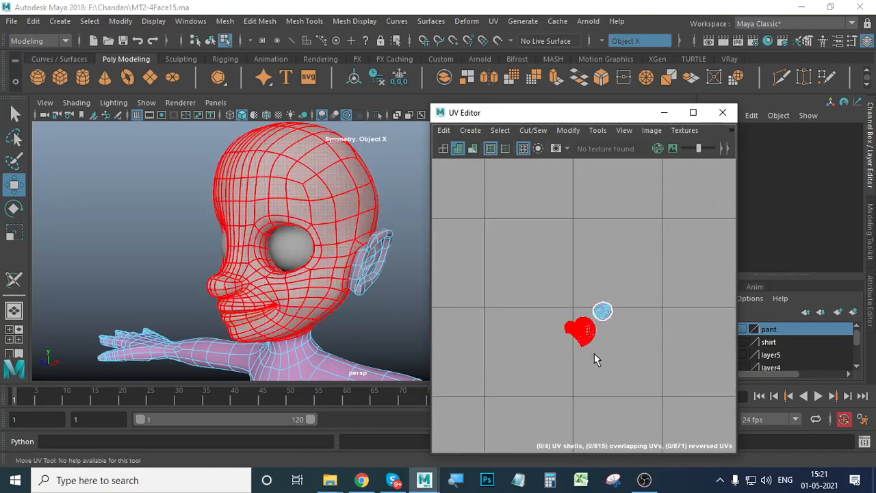
scroll(594, 355, down, 3)
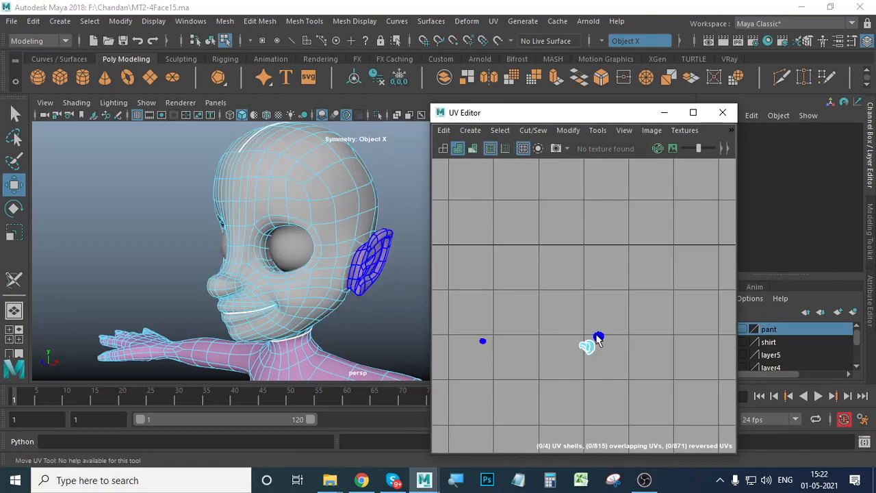
scroll(599, 343, down, 3)
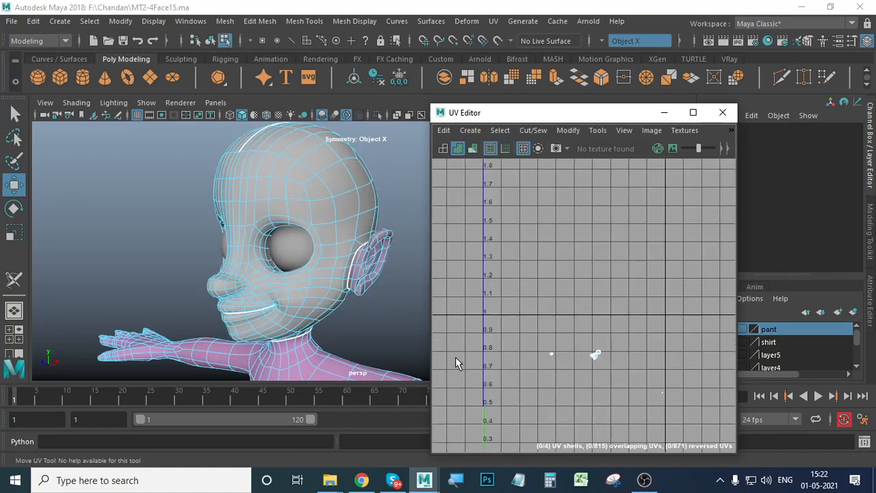
Step: Undo the head shell unfold and turn off modeling symmetry
key(ctrl+z)
key(ctrl+z)
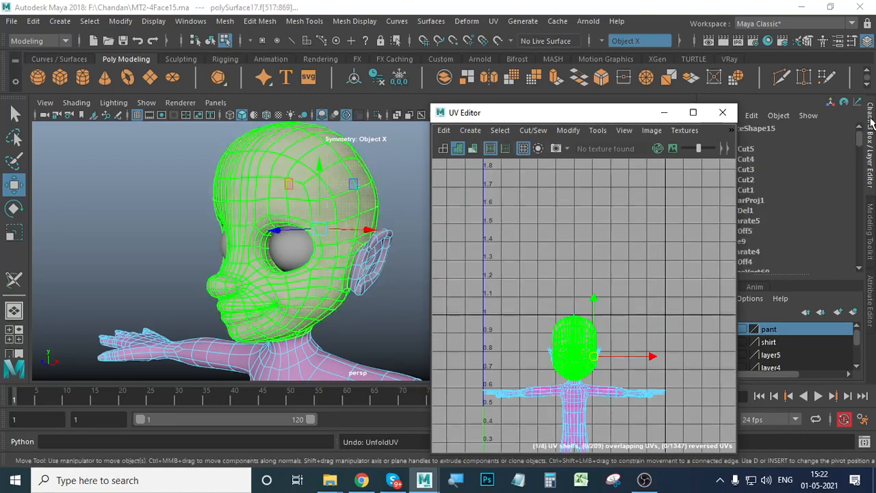
click(605, 43)
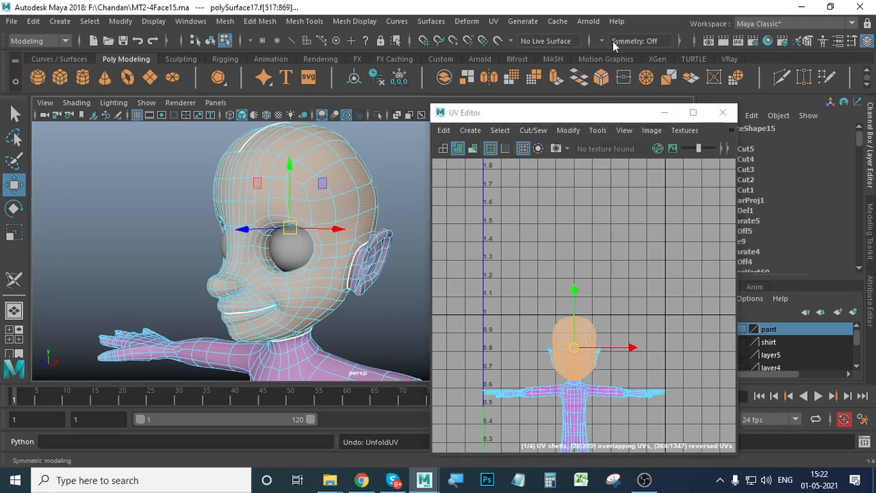
click(605, 44)
click(641, 48)
Step: Reselect the head's UV shell and unfold it with symmetry off
click(606, 318)
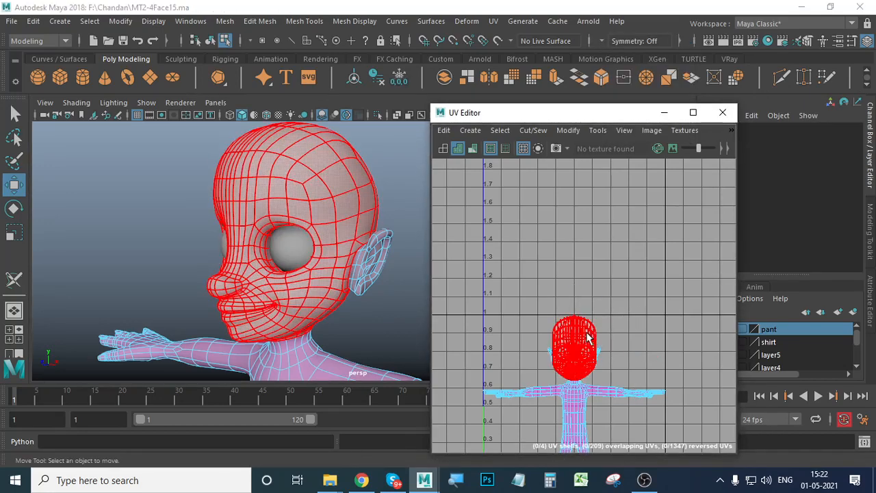
click(587, 332)
click(568, 130)
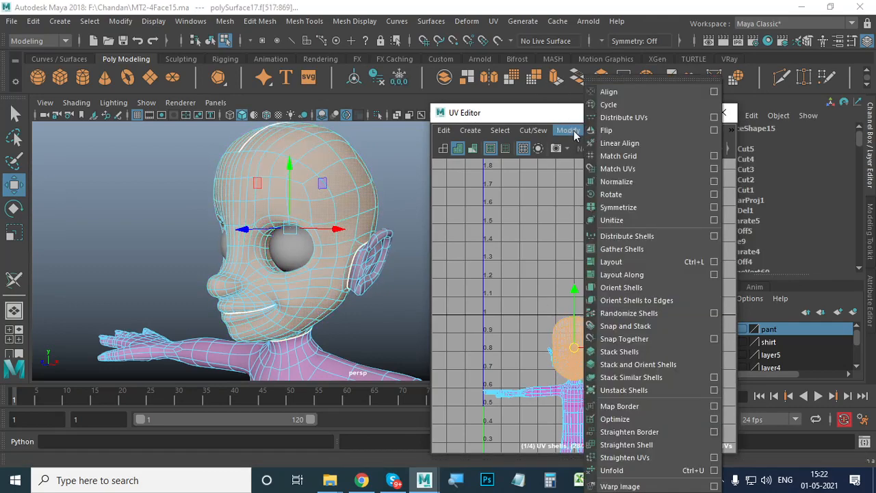
click(633, 469)
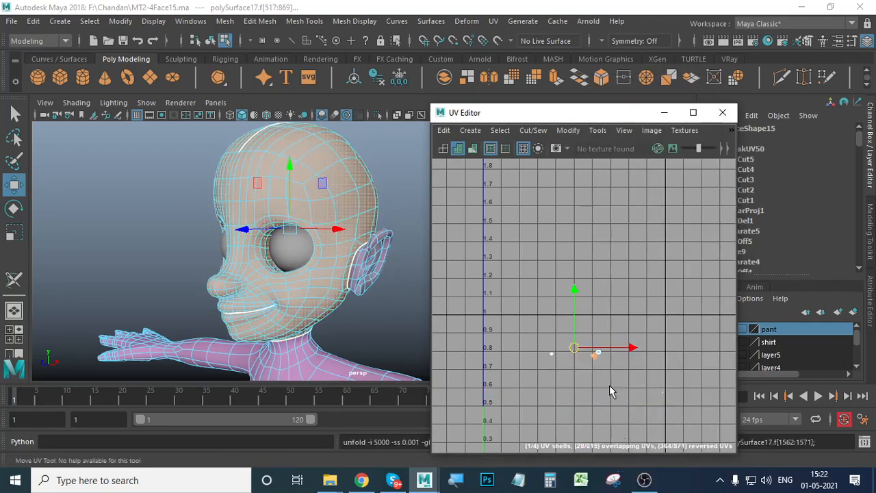
alt+middle_drag(607, 394, 617, 296)
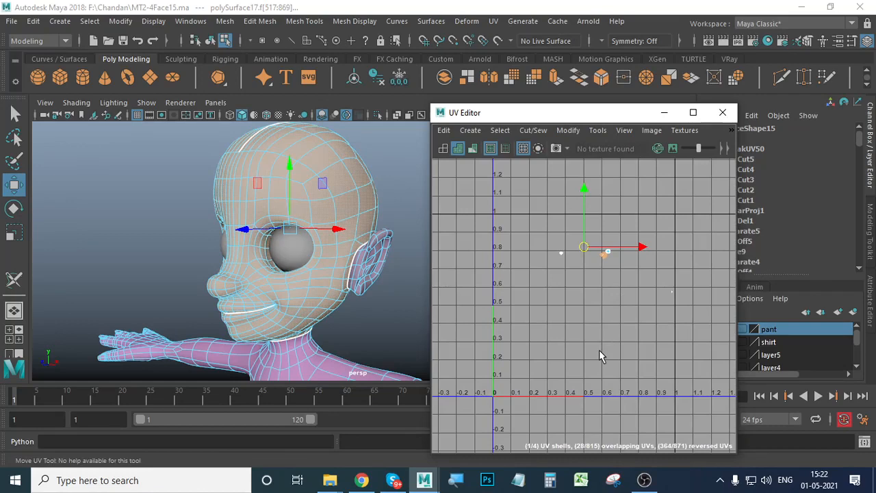
Step: Lay out the unfolded UV shells within the 0 to 1 UV space and clear the selection
click(568, 130)
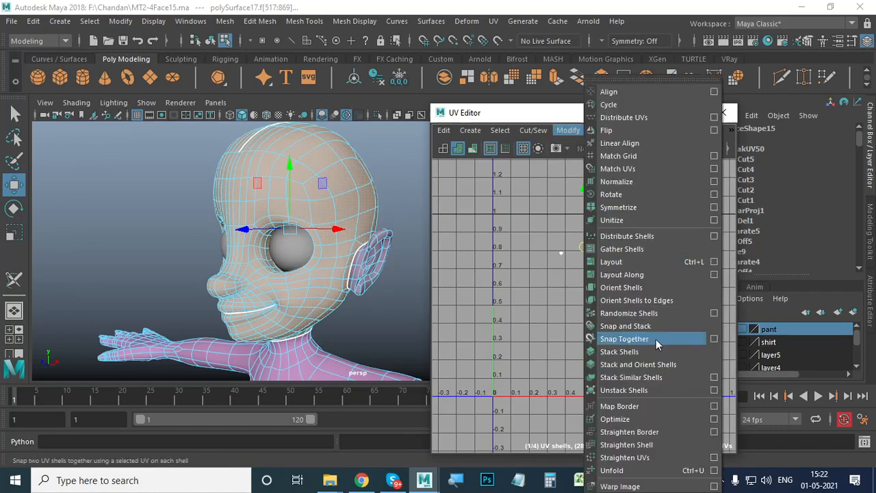
click(620, 263)
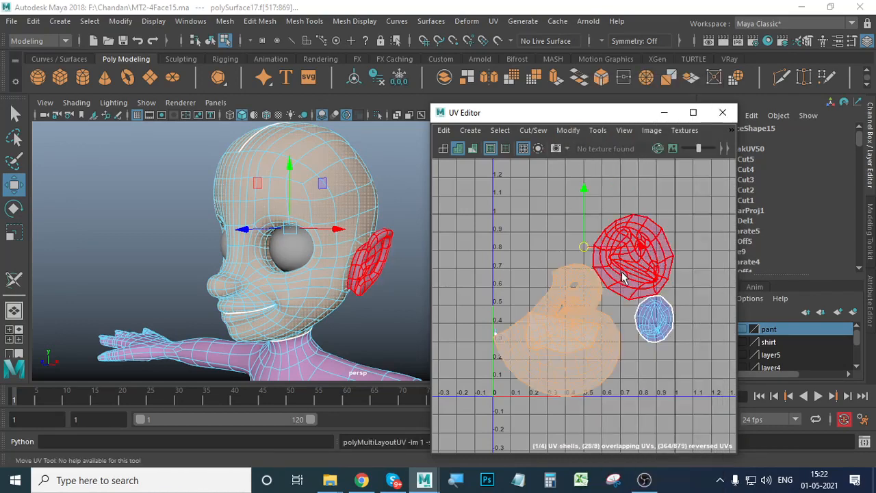
click(710, 394)
click(613, 381)
Step: Examine the laid-out head and ear shells, selecting each one to compare it with the seams on the model
scroll(595, 376, up, 4)
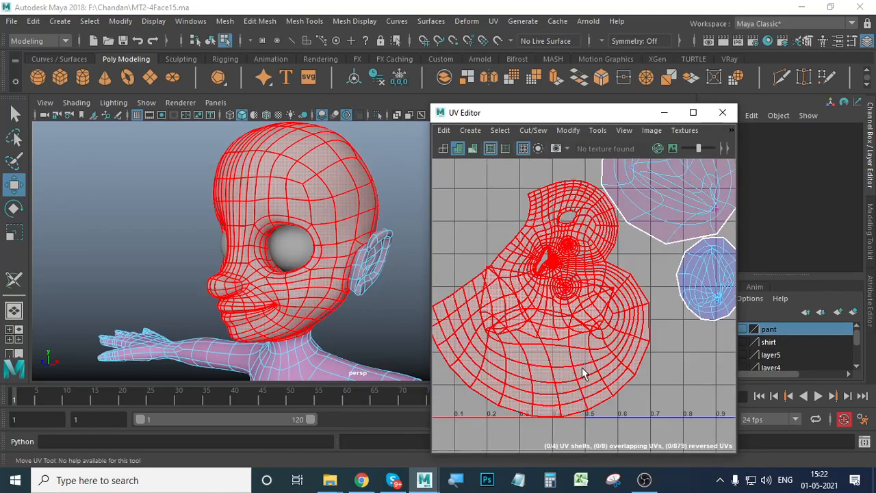
click(574, 298)
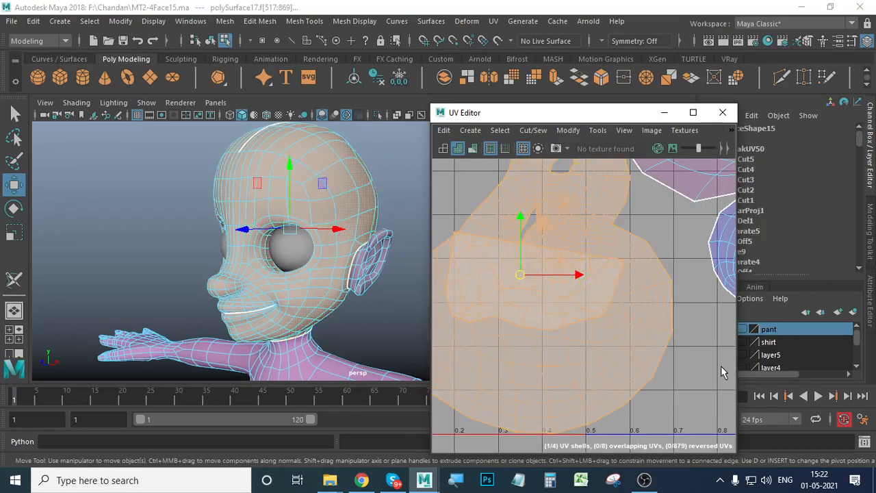
scroll(604, 331, down, 6)
alt+right_drag(492, 335, 665, 396)
click(538, 229)
alt+right_drag(650, 299, 579, 295)
alt+middle_drag(578, 294, 633, 307)
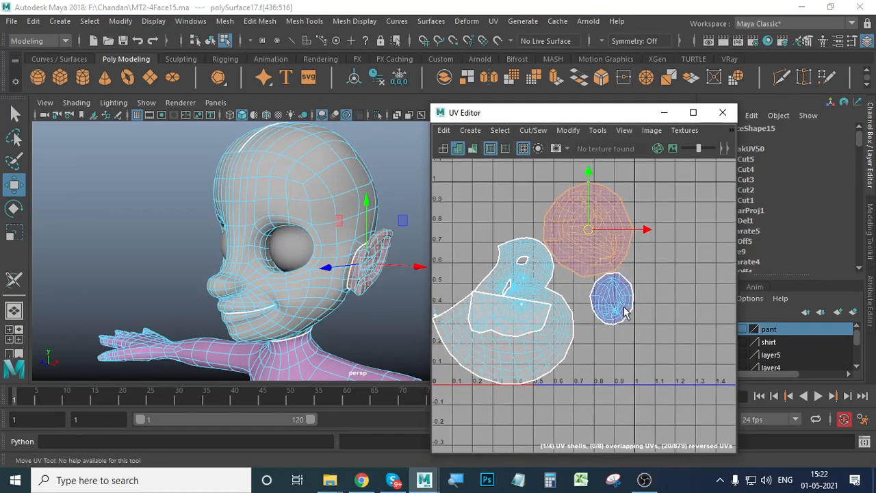
click(621, 308)
alt+right_drag(693, 330, 533, 347)
alt+middle_drag(308, 267, 308, 268)
alt+drag(309, 267, 280, 274)
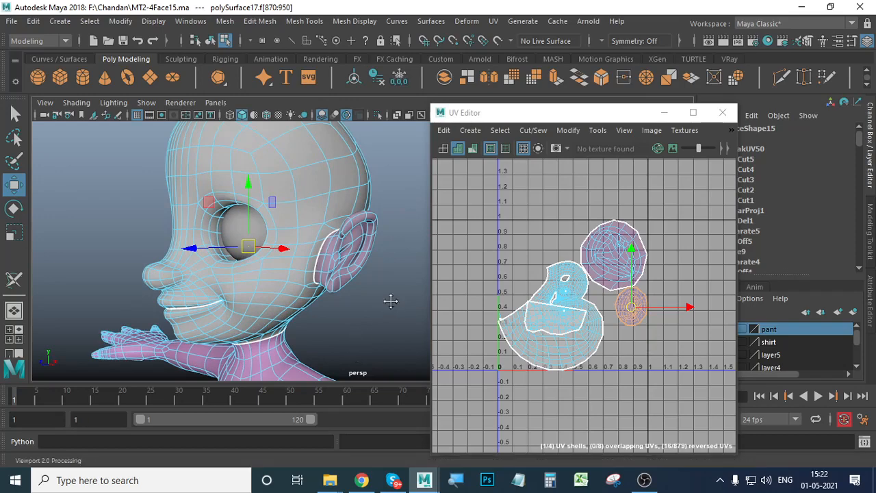
alt+drag(391, 299, 610, 375)
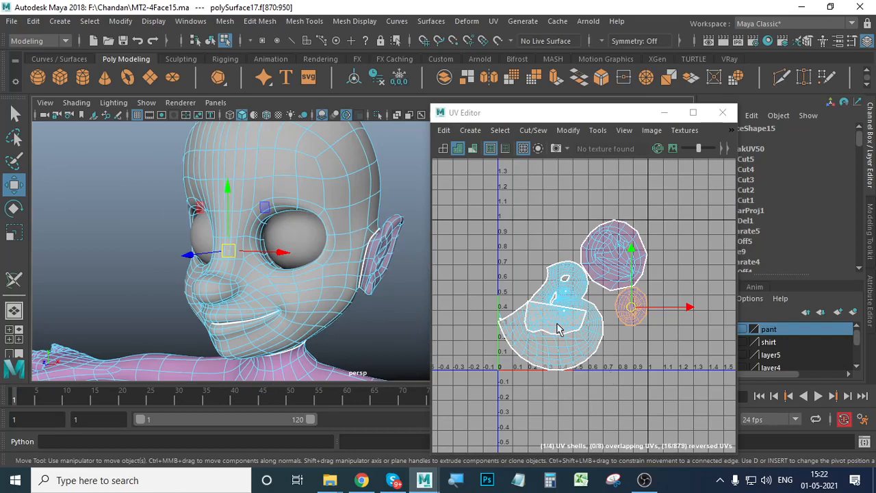
Step: Examine the folded-over border inside the head shell, selecting one of its border edges to trace it
scroll(565, 352, up, 5)
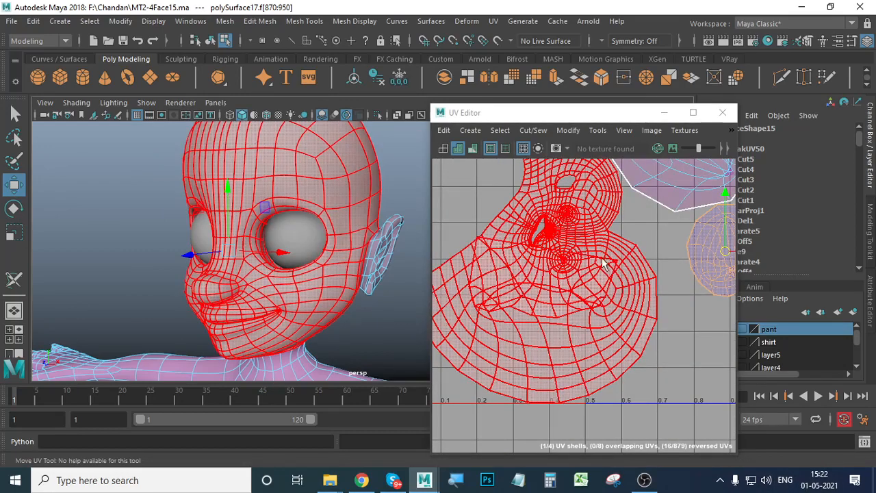
right_drag(602, 264, 606, 313)
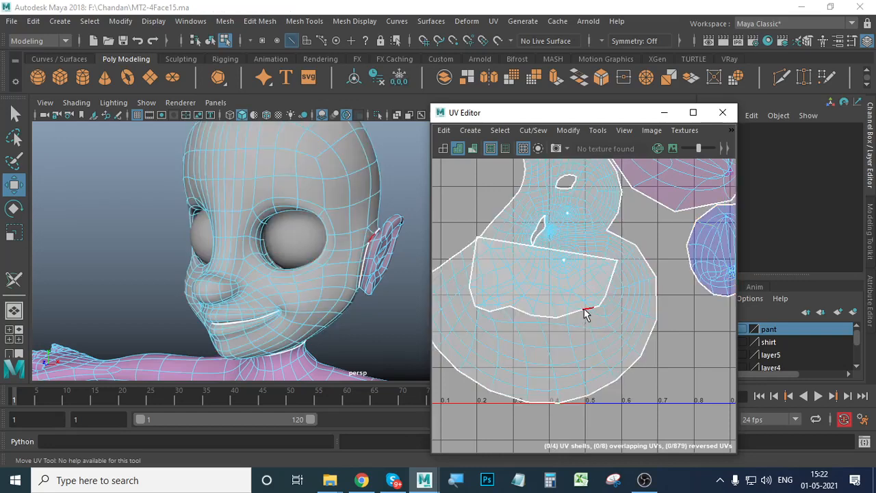
click(586, 314)
scroll(586, 328, down, 3)
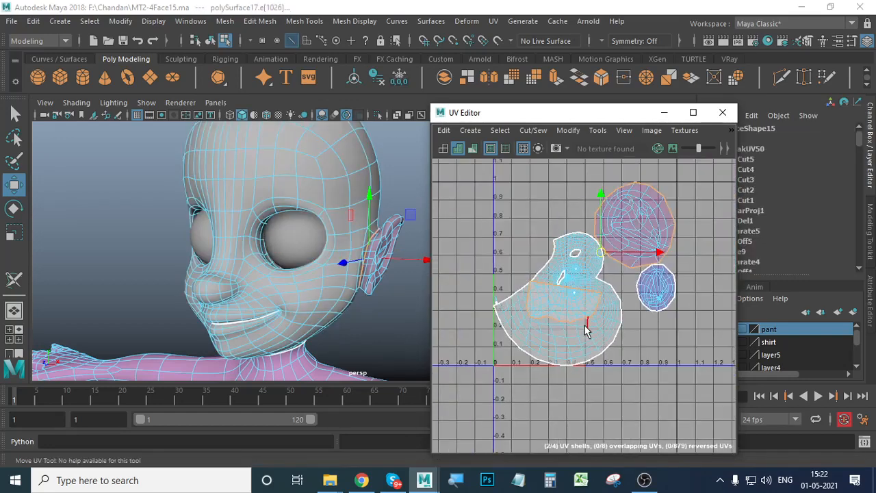
scroll(586, 330, up, 3)
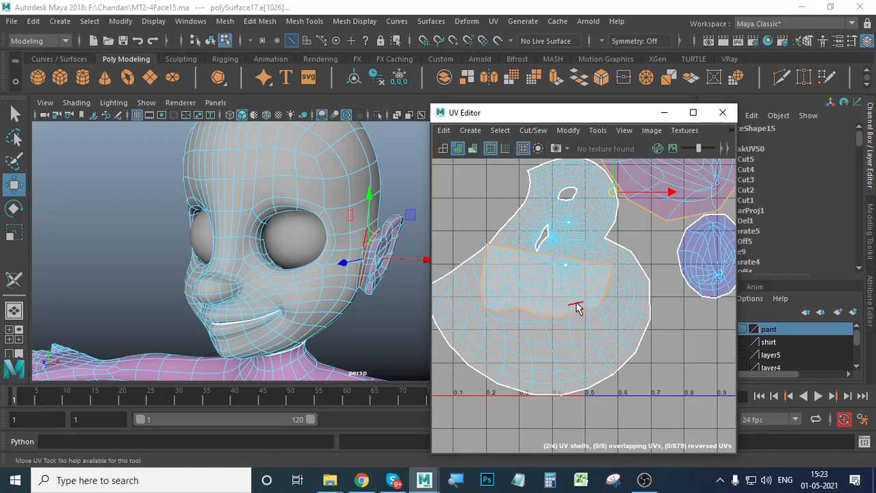
click(663, 368)
Step: Select the whole head shell and project it with planar mapping from the Z axis, fitted to the bounding box
right_drag(582, 267, 602, 271)
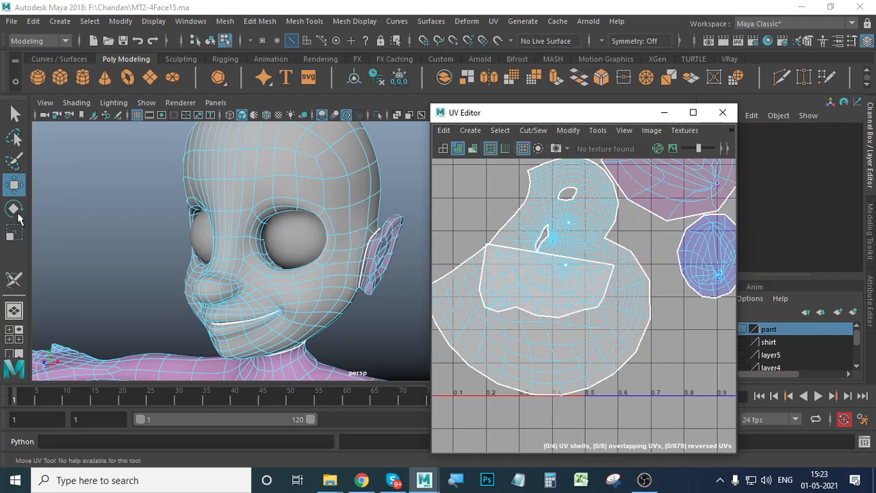
right_drag(590, 236, 549, 247)
click(603, 268)
click(600, 284)
scroll(646, 338, down, 3)
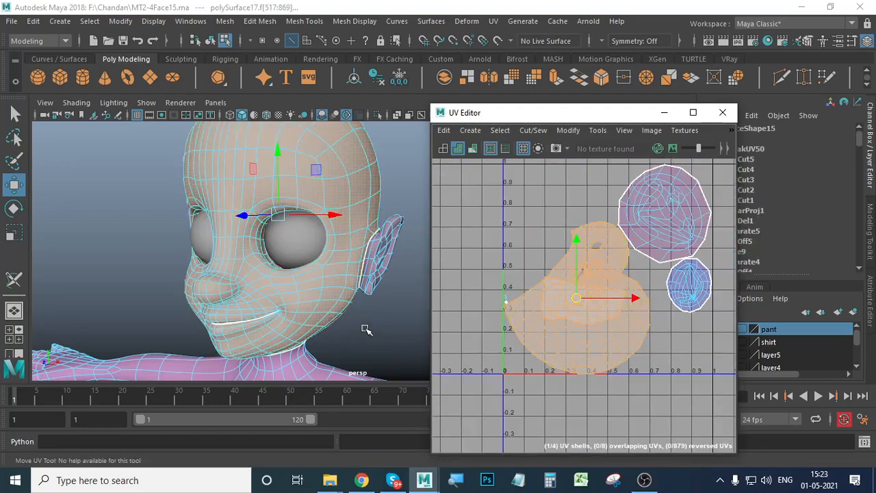
scroll(317, 331, down, 5)
alt+drag(384, 292, 347, 294)
click(492, 21)
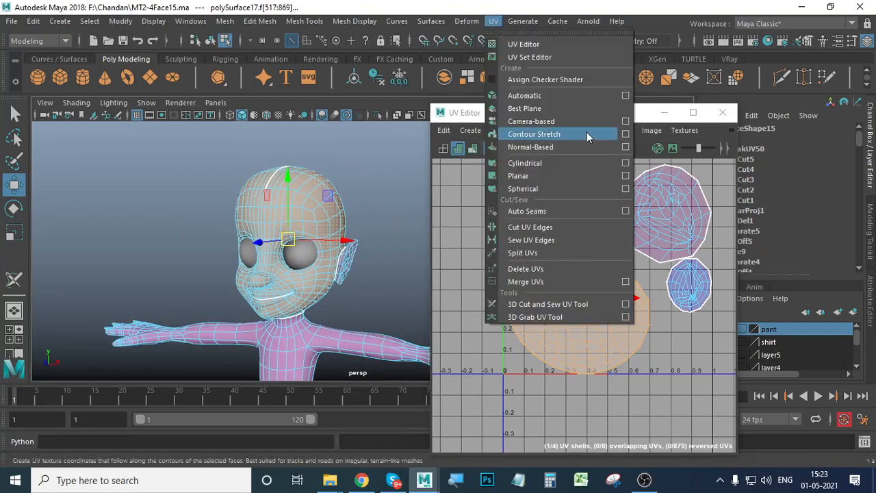
click(625, 177)
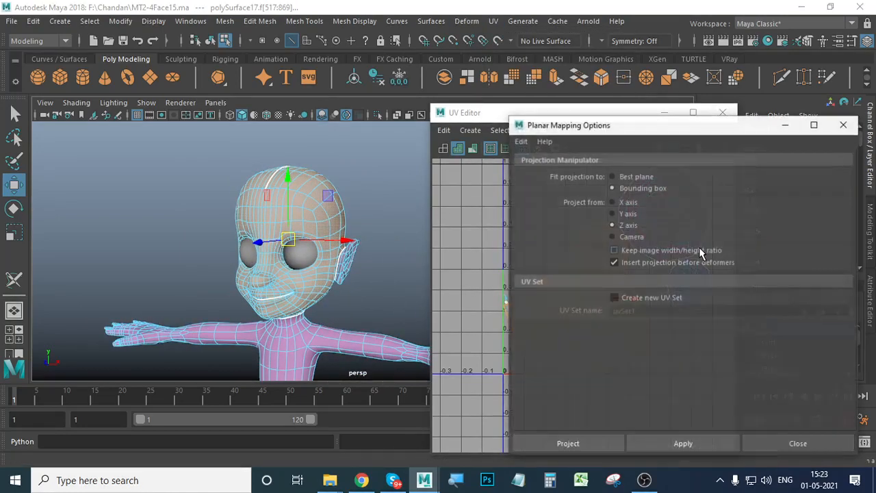
click(601, 444)
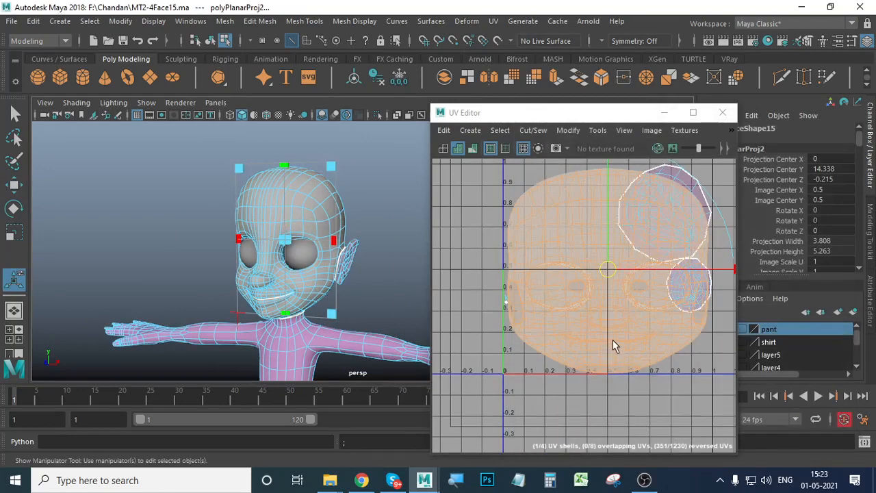
Step: Unfold the planar-projected head shell
scroll(612, 340, down, 3)
right_drag(582, 302, 583, 338)
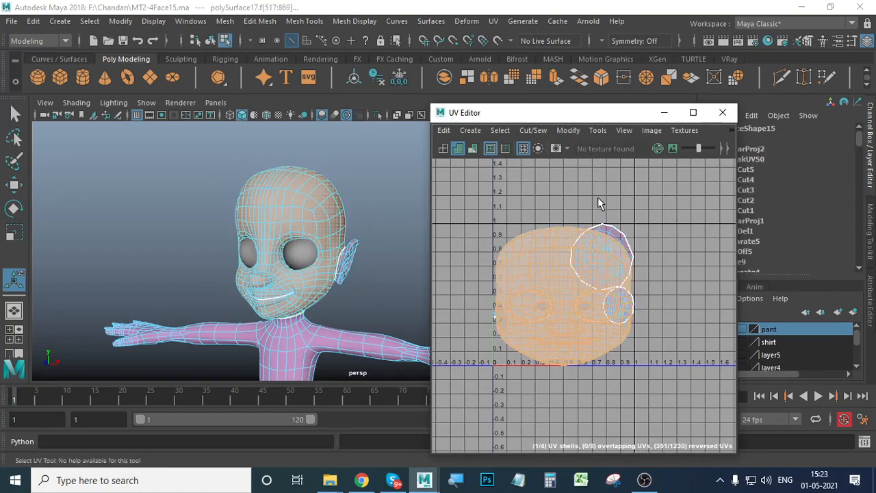
click(561, 132)
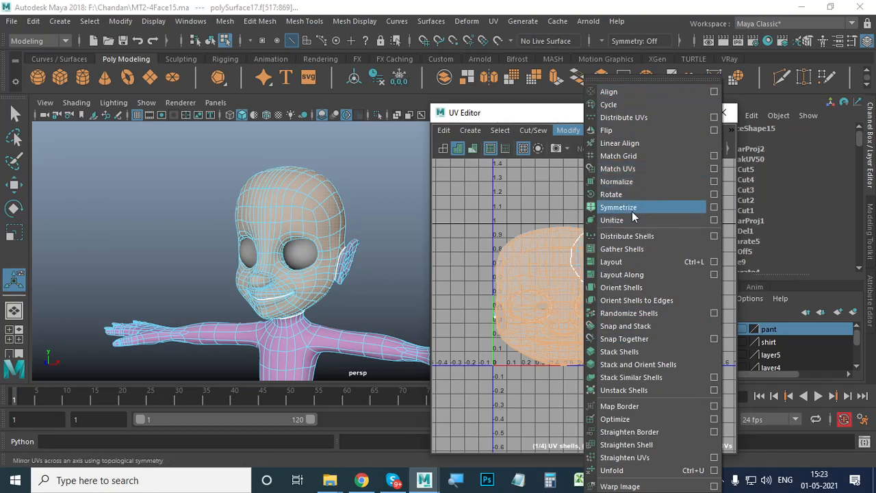
click(698, 471)
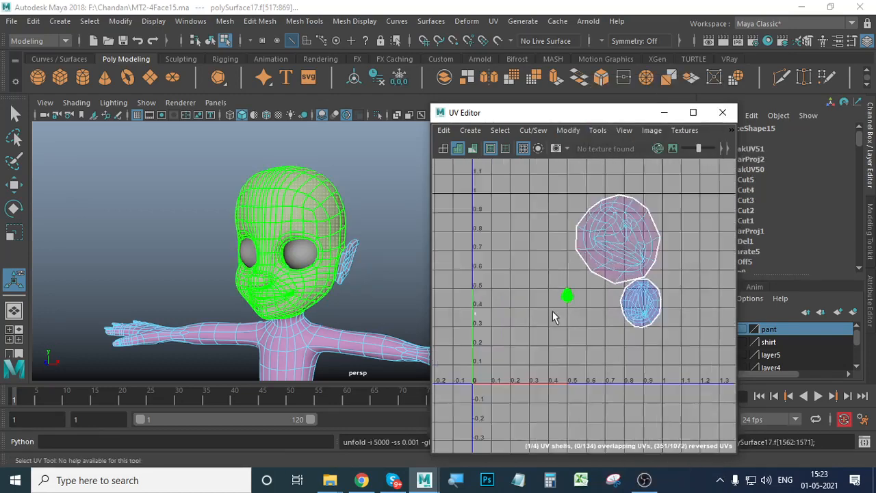
scroll(552, 311, up, 10)
scroll(586, 308, down, 2)
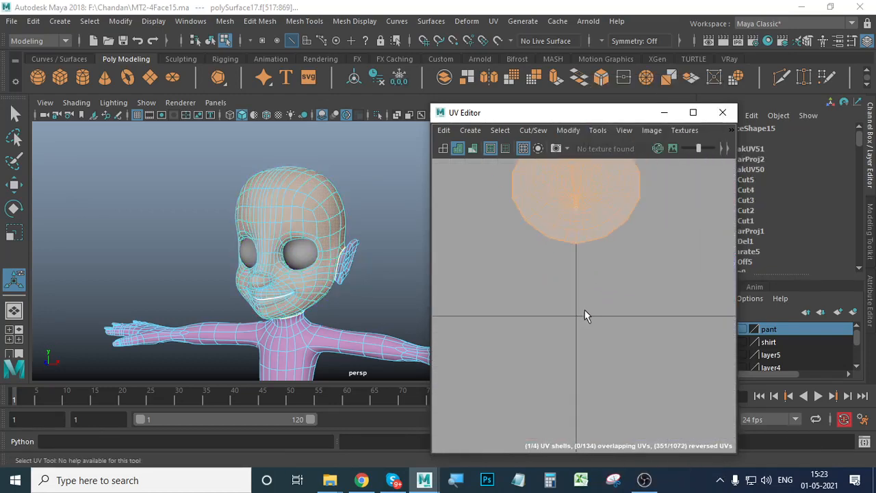
scroll(583, 312, down, 10)
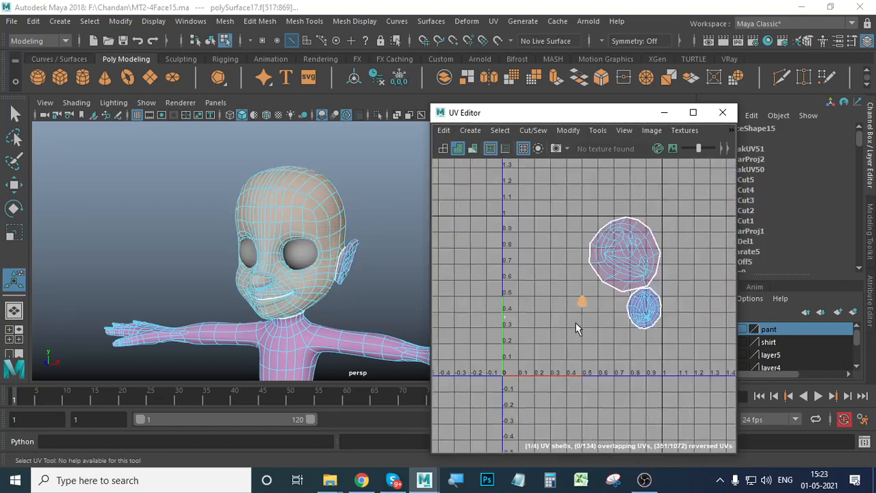
scroll(576, 329, up, 2)
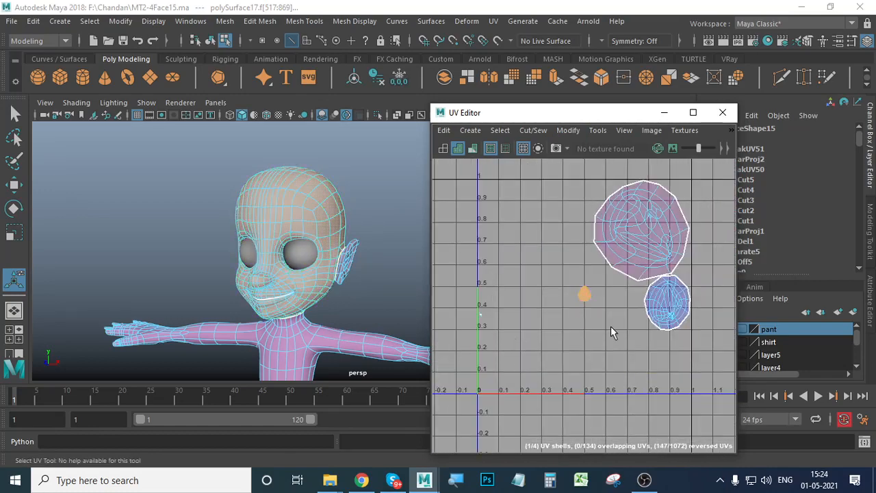
Step: Lay out the UV shells within the 0 to 1 space and clear the selection
key(w)
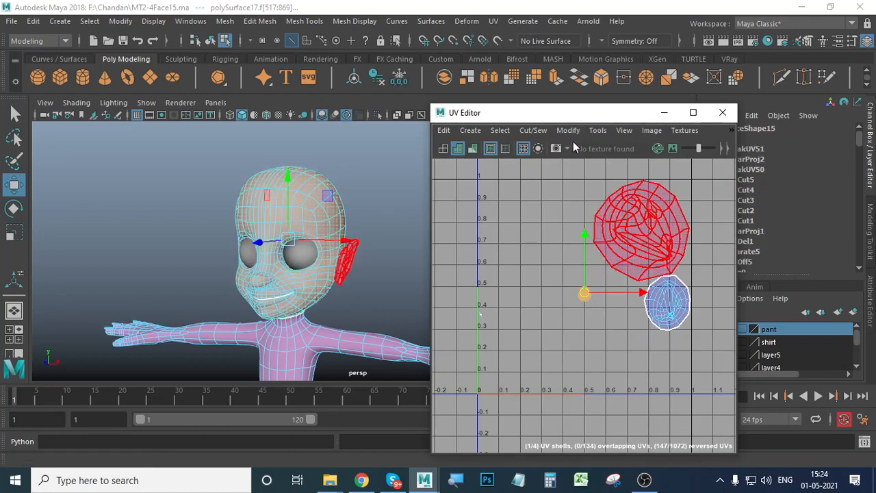
click(574, 133)
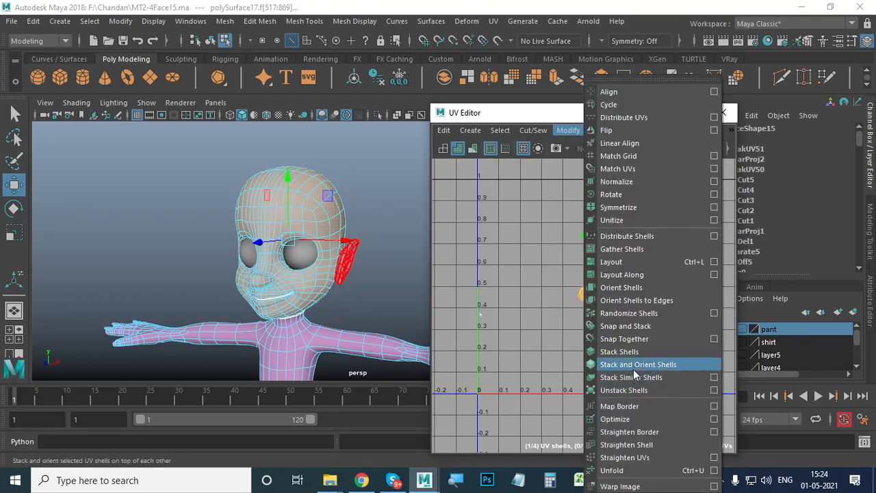
click(638, 261)
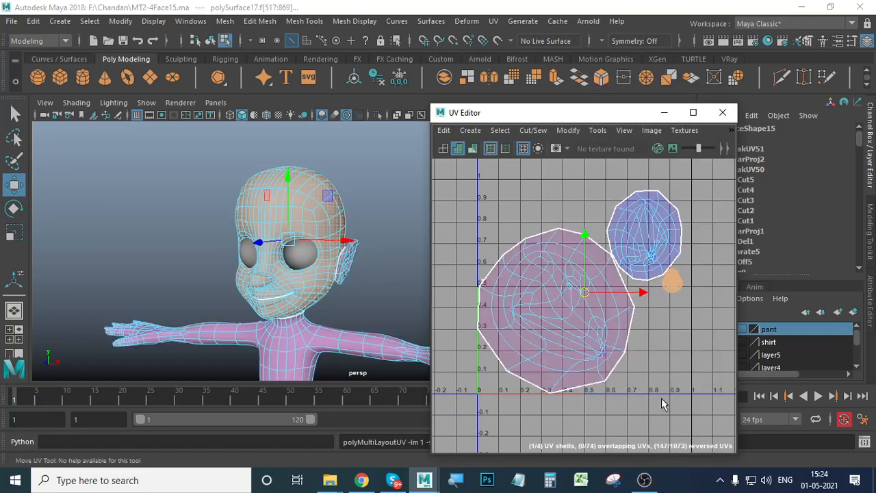
click(652, 345)
Step: Scale the larger ear shell down to about 0.3 UV units wide and shift it slightly toward the other ear shell
click(567, 313)
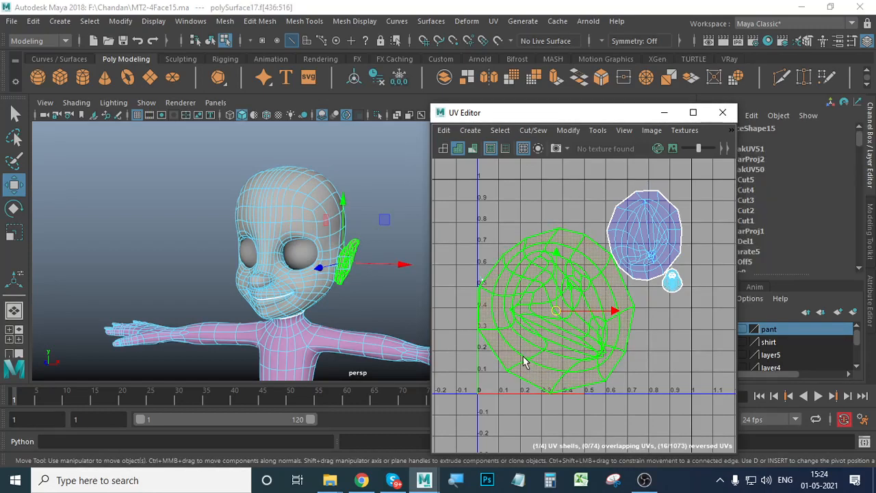
key(r)
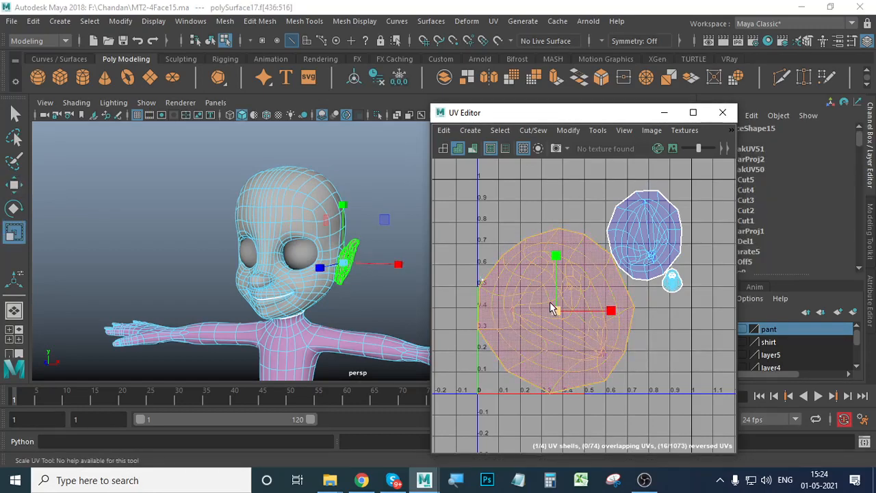
drag(556, 314, 576, 288)
key(w)
Step: Select the body's tiny UV shell, scale it up into a recognizable strip and deselect it
drag(496, 270, 475, 302)
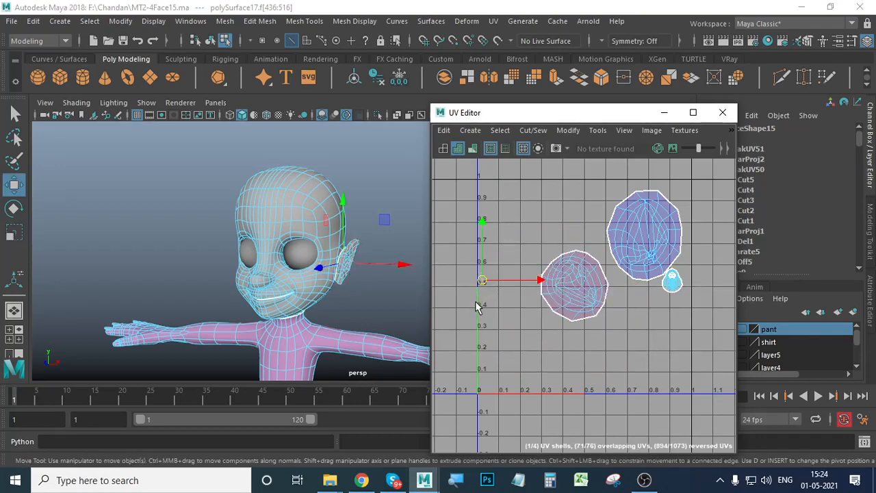
scroll(494, 309, down, 5)
scroll(500, 318, up, 6)
scroll(500, 318, down, 3)
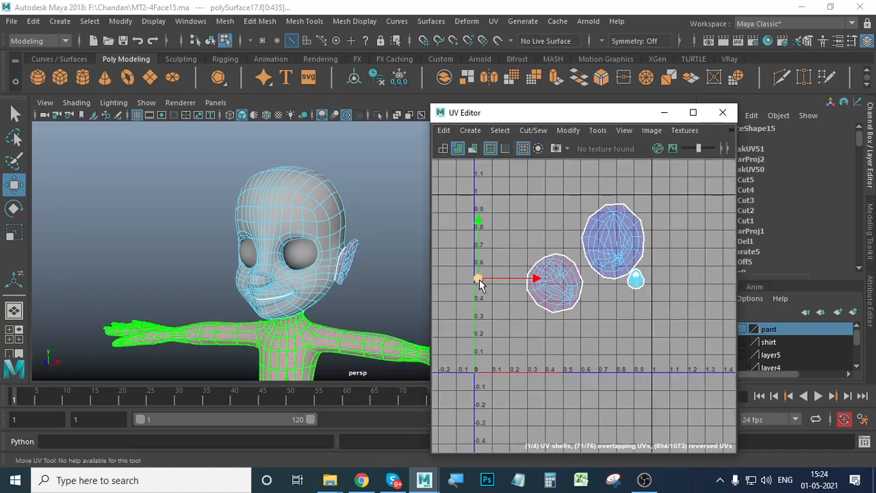
key(r)
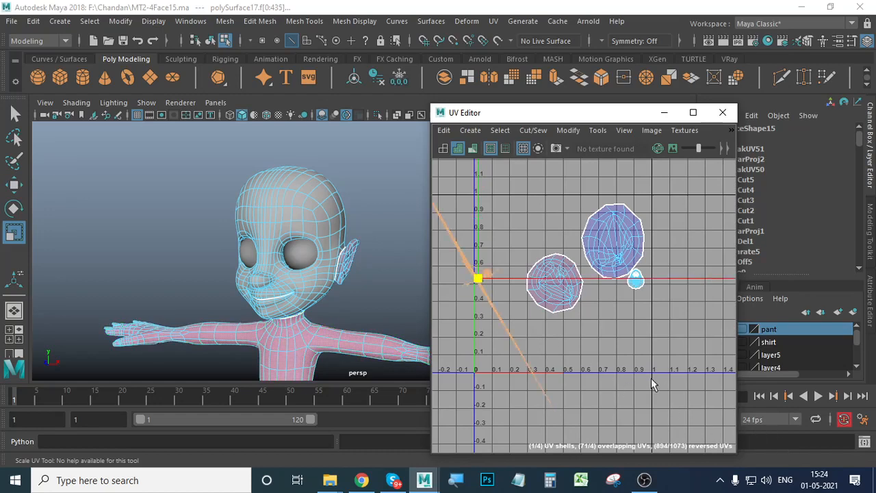
middle_drag(651, 382, 551, 352)
click(483, 299)
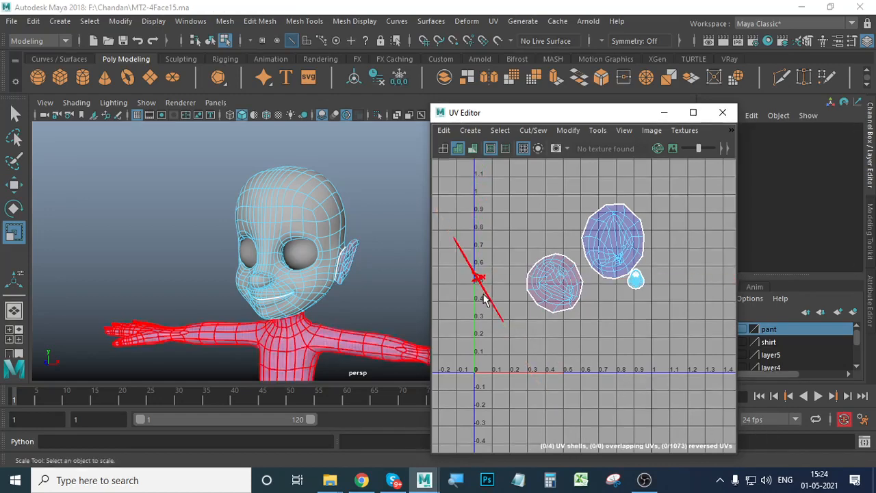
Step: Select the head shell and scale it up to about 0.9 UV units wide
click(636, 277)
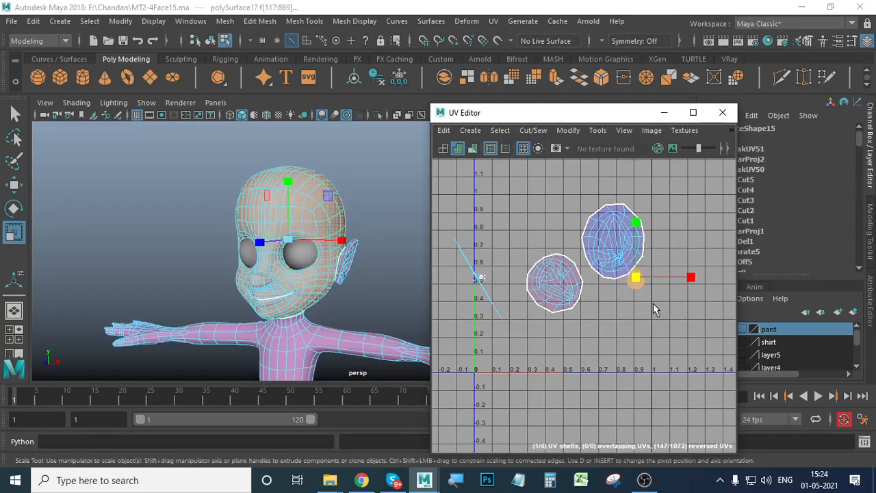
middle_drag(665, 298, 875, 405)
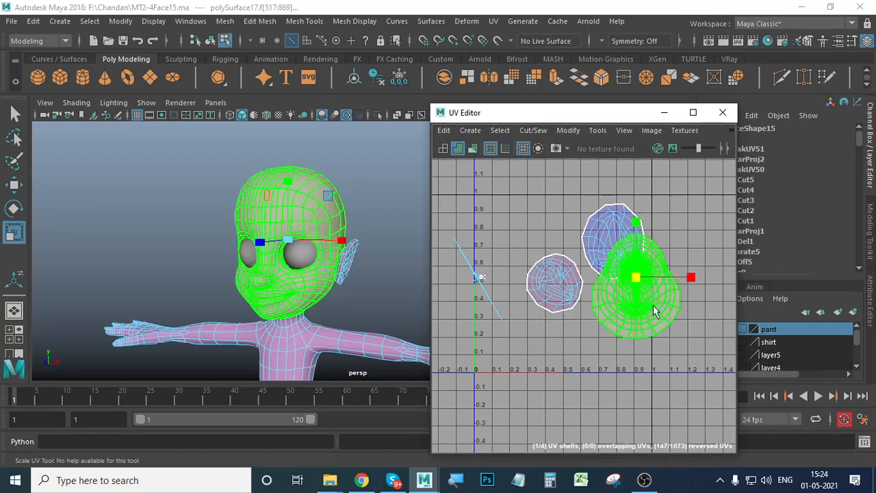
drag(636, 279, 670, 311)
key(w)
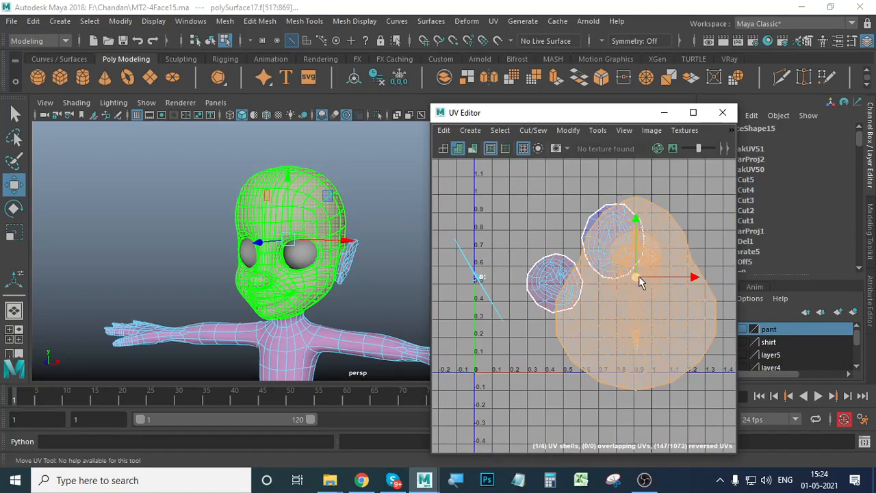
Step: Move the enlarged head shell below the U axis, clear of the other shells, and deselect it
drag(638, 276, 587, 366)
alt+middle_drag(688, 348, 690, 244)
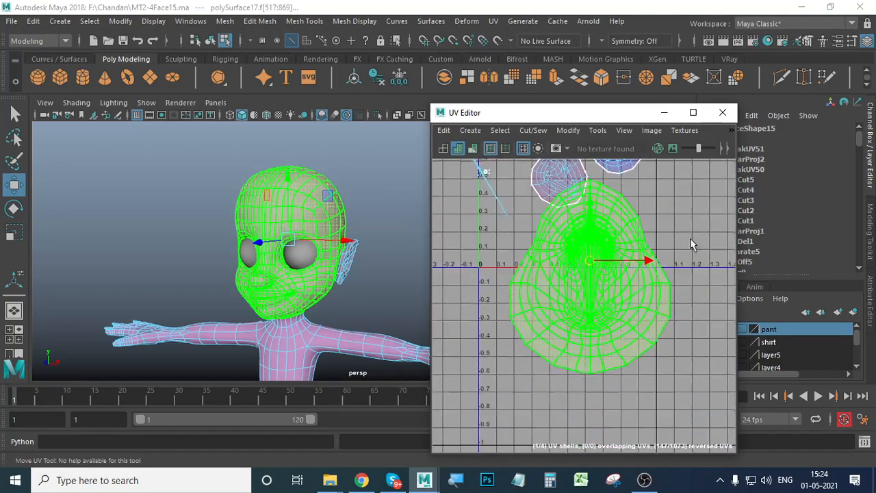
drag(588, 263, 573, 341)
alt+middle_drag(553, 336, 549, 272)
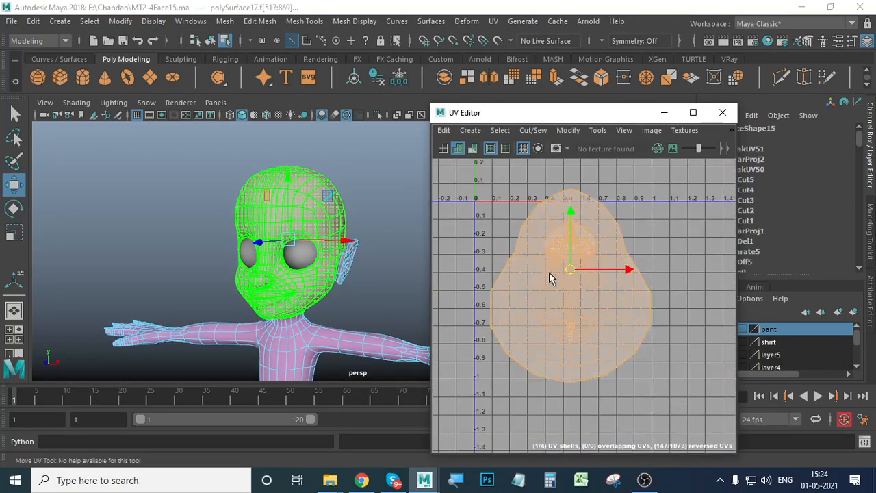
scroll(549, 272, up, 1)
click(657, 274)
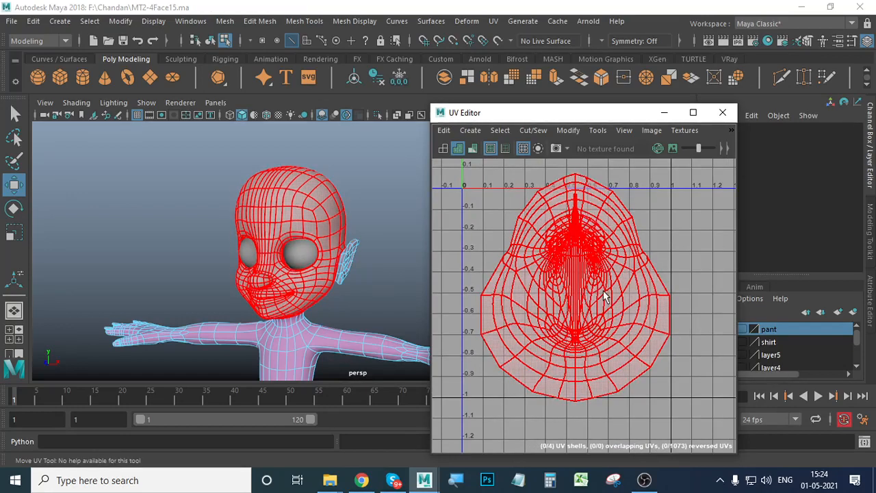
Step: Select the head shell on the model and examine the head's mouth, ear and neck borders from several angles
click(296, 198)
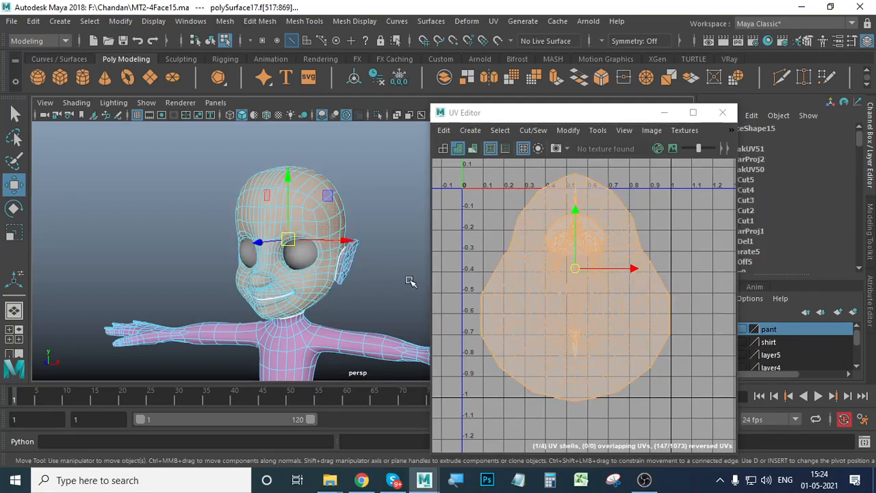
alt+drag(395, 315, 234, 370)
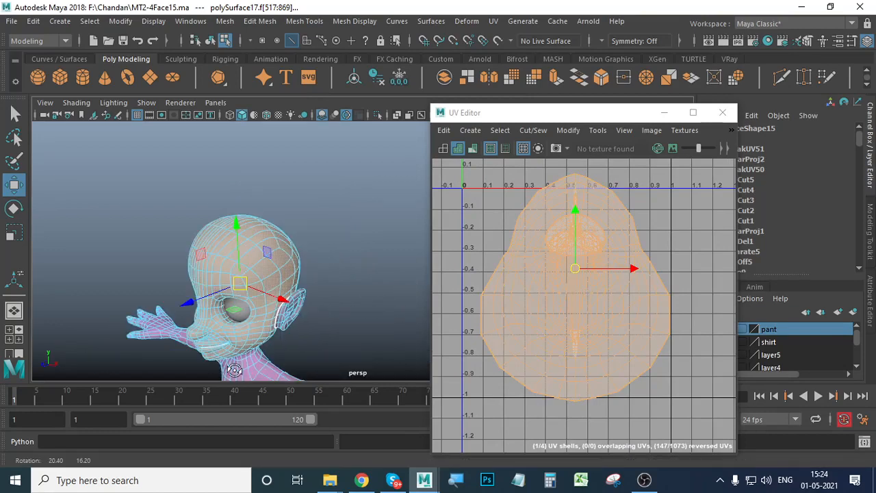
alt+drag(297, 323, 359, 227)
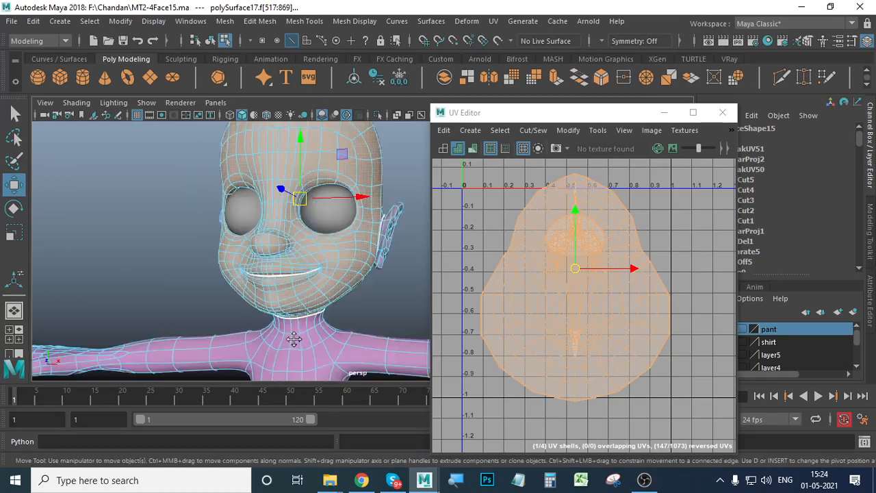
alt+middle_drag(293, 338, 276, 388)
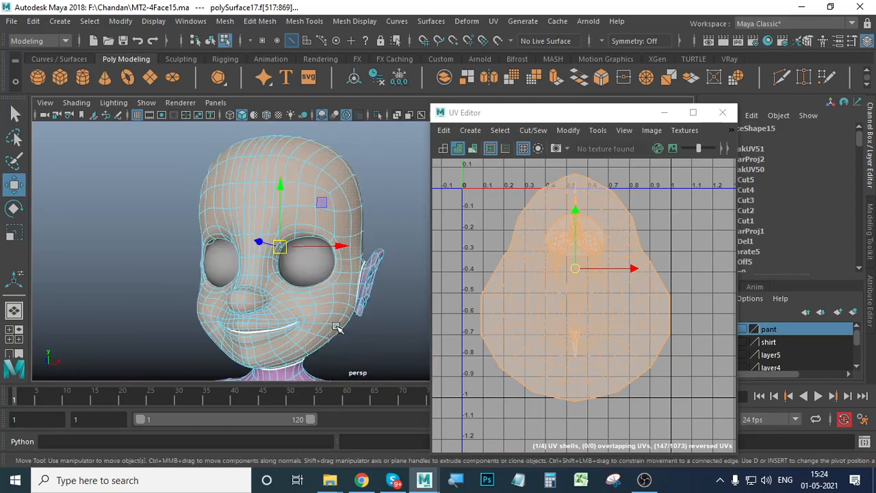
alt+drag(337, 328, 354, 311)
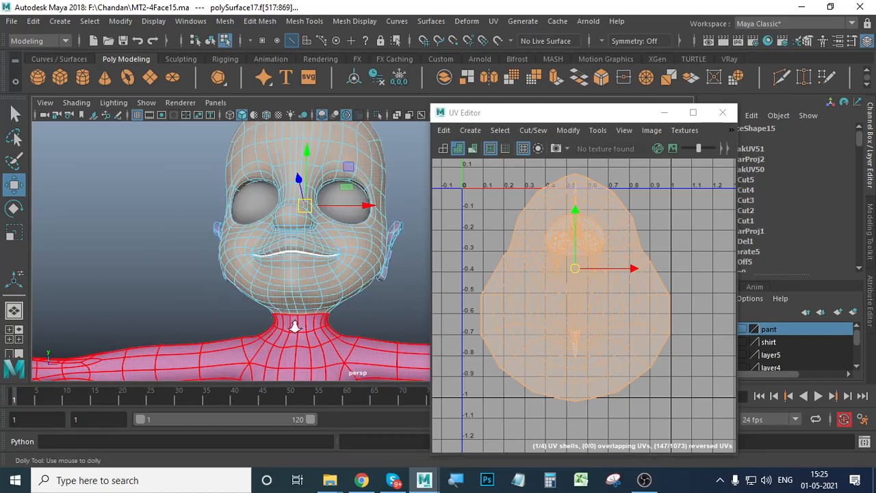
Step: Start the 3D Cut and Sew UV tool, switch the mesh to edge selection and return to the Move tool
alt+drag(296, 328, 309, 336)
alt+right_drag(284, 330, 326, 327)
alt+middle_drag(326, 326, 324, 329)
alt+drag(325, 328, 306, 319)
click(494, 22)
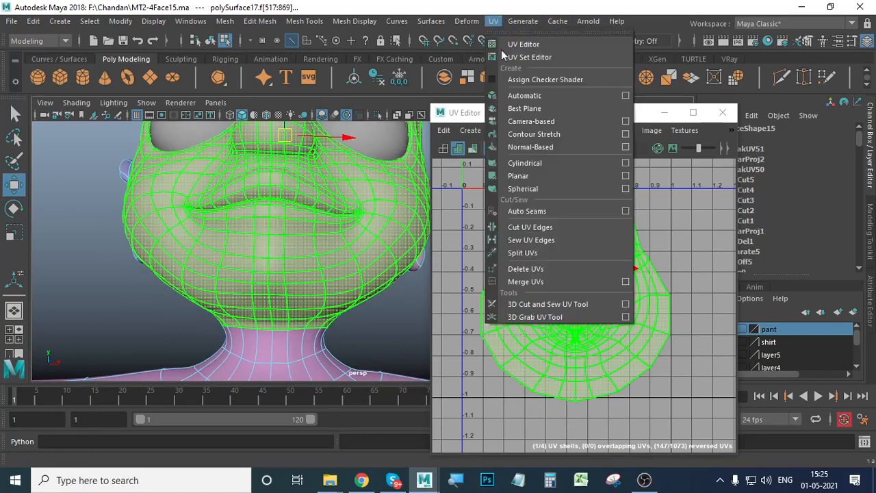
click(535, 304)
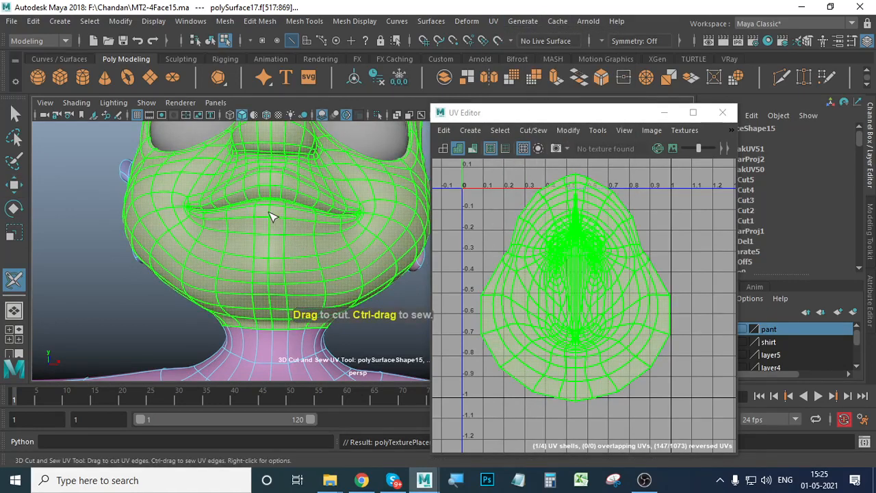
mouse_move(296, 239)
right_down()
mouse_move(296, 198)
mouse_move(267, 215)
mouse_move(293, 235)
right_up()
right_drag(261, 214, 287, 115)
click(13, 185)
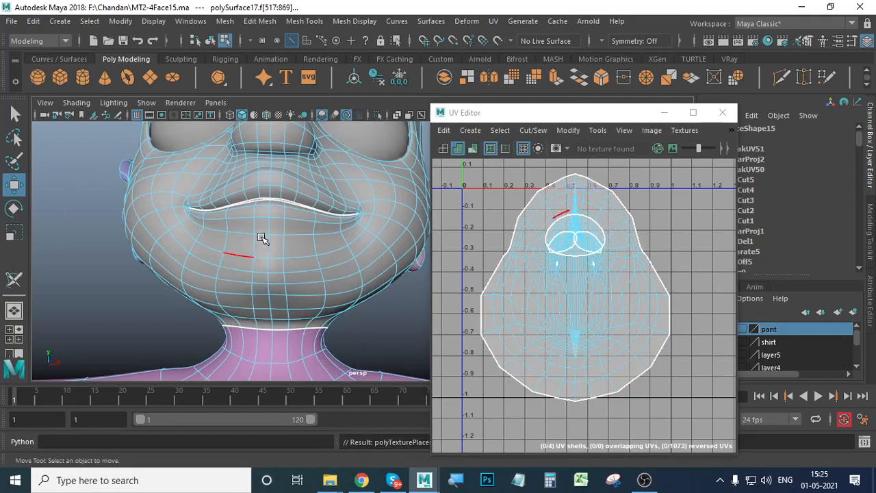
Step: Select the vertical line of centre edges running from the lower lip over the chin to the neck seam
alt+drag(317, 280, 291, 313)
scroll(291, 313, up, 4)
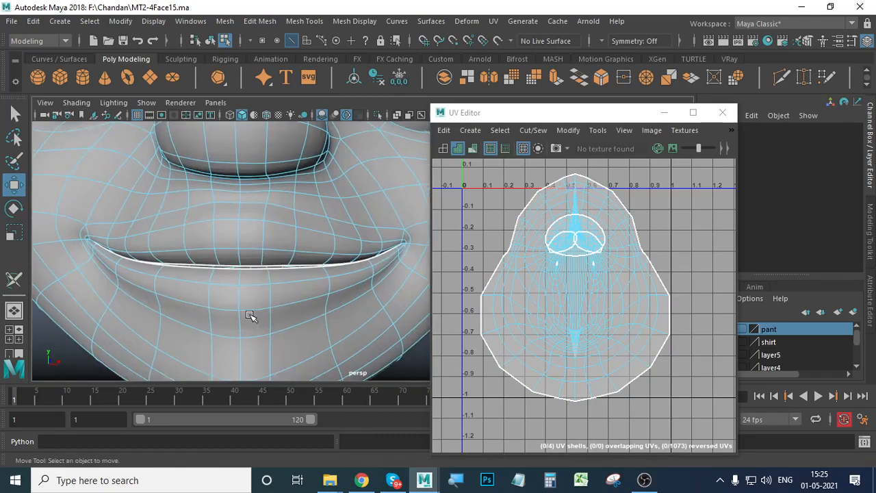
click(241, 276)
scroll(287, 340, down, 3)
alt+middle_drag(288, 341, 311, 258)
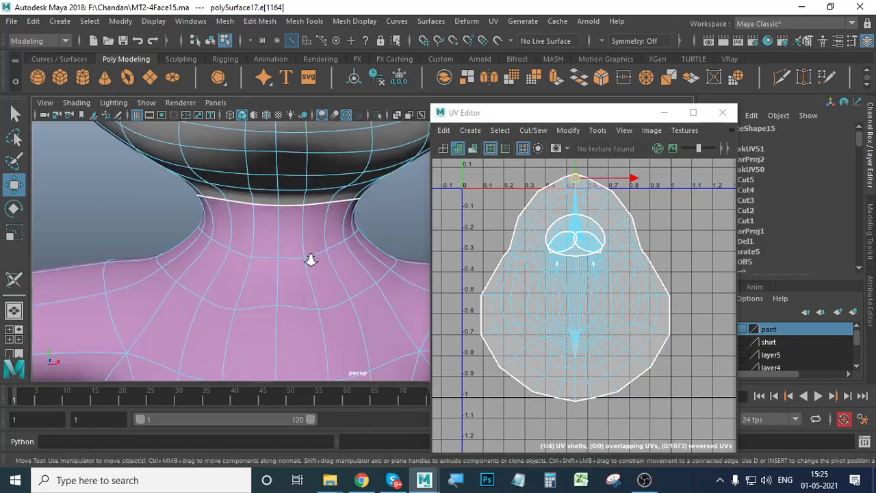
alt+drag(311, 258, 371, 332)
click(285, 201)
scroll(341, 324, down, 3)
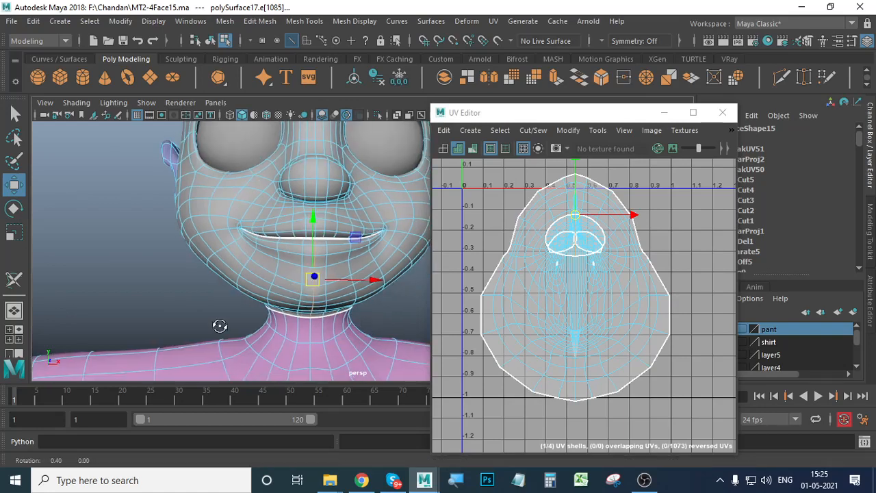
alt+drag(219, 325, 307, 322)
scroll(307, 322, up, 3)
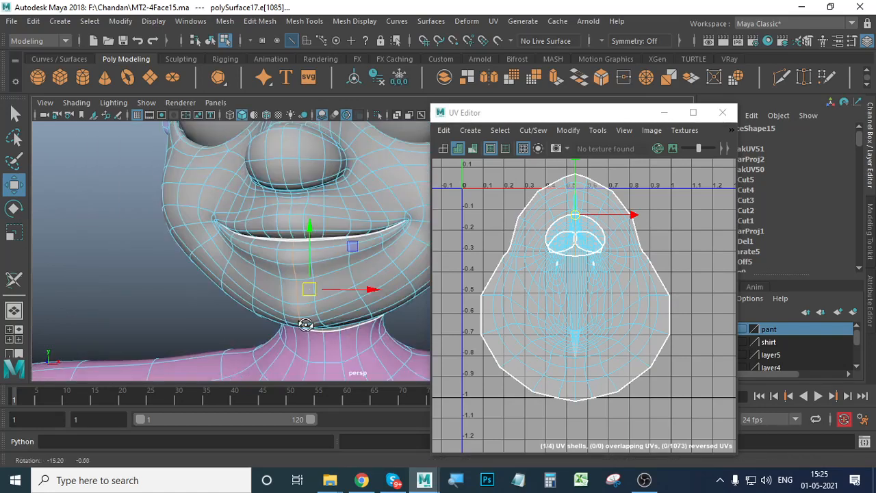
alt+middle_drag(307, 323, 319, 317)
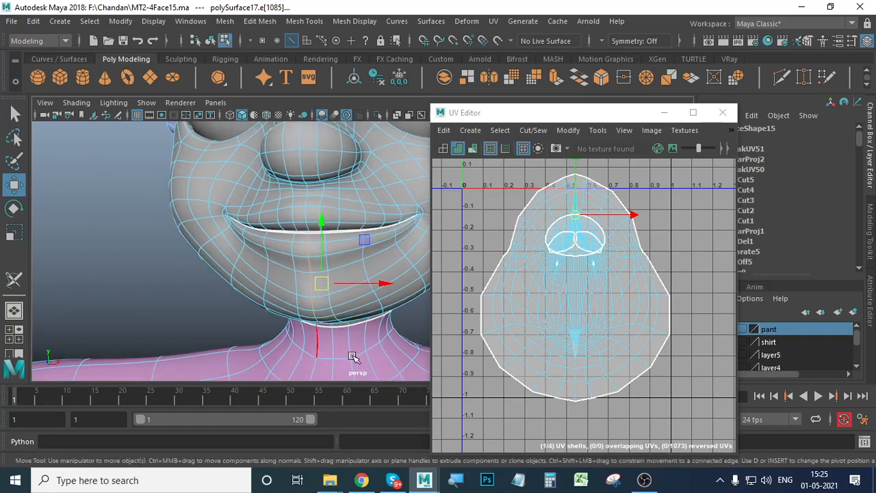
Step: Add the centre edges on the back of the head, from the neck seam up to the crown, to the selection
scroll(353, 356, down, 4)
alt+drag(352, 357, 240, 281)
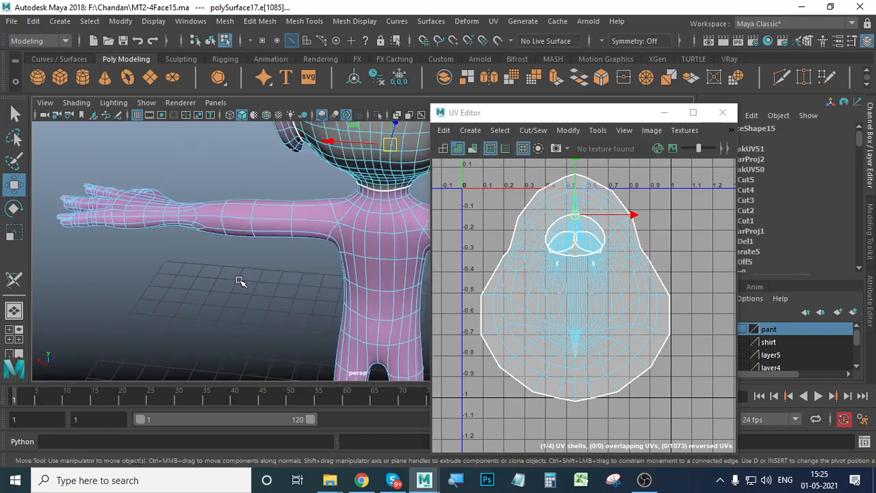
scroll(313, 310, up, 3)
alt+middle_drag(363, 158, 314, 186)
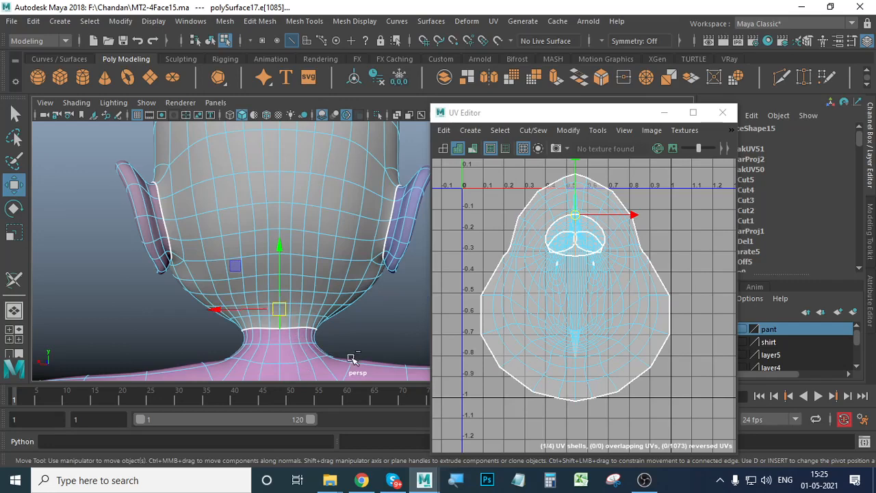
alt+right_drag(352, 358, 304, 310)
alt+drag(304, 310, 311, 237)
double_click(304, 217)
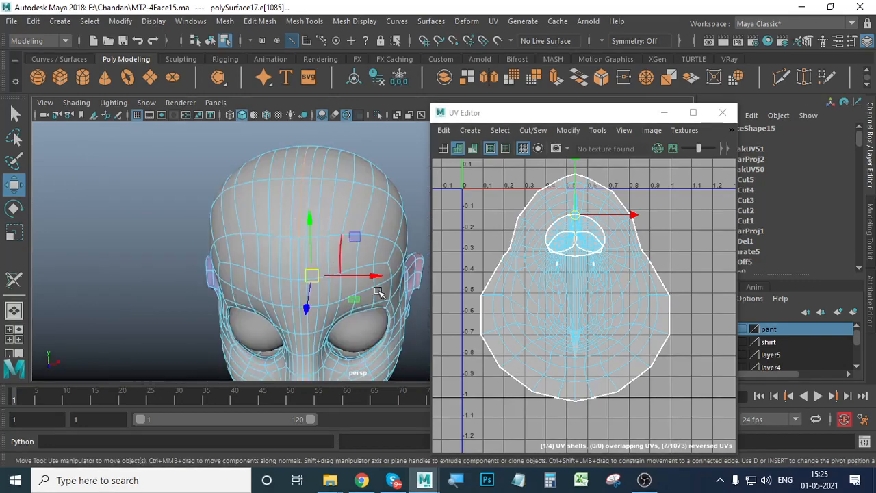
Step: Cut the UVs along the selected chin and back-of-head centre edges and clear the selection
alt+drag(378, 293, 306, 324)
alt+right_drag(306, 324, 355, 327)
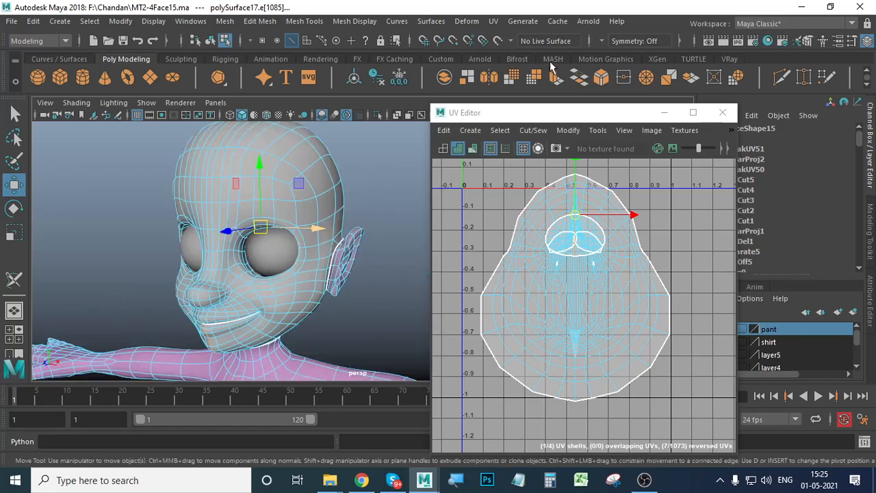
click(492, 21)
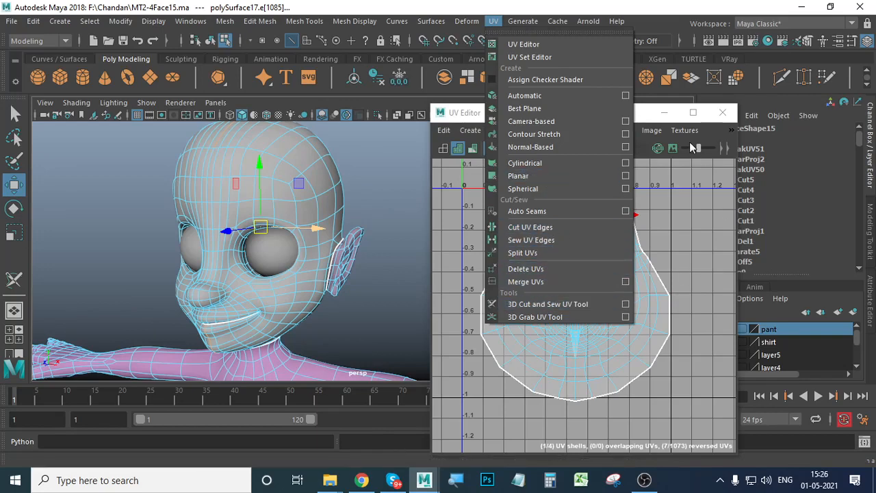
click(648, 115)
alt+middle_drag(318, 336, 297, 270)
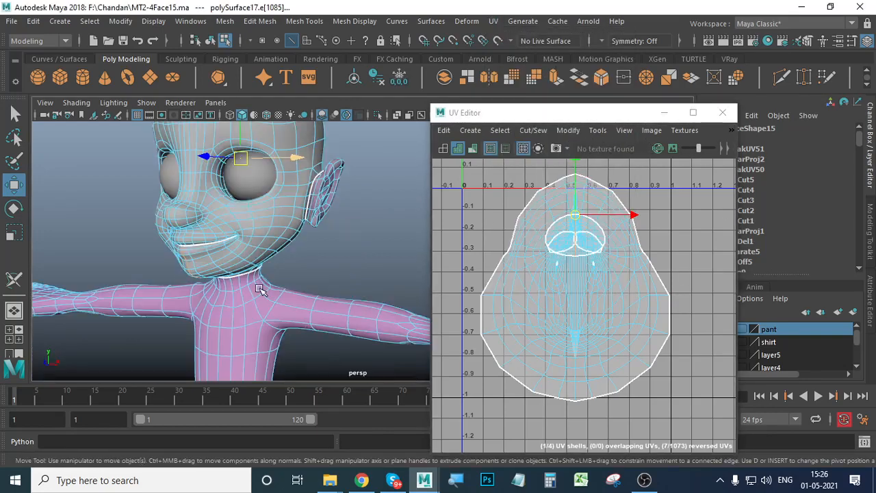
alt+drag(258, 288, 291, 276)
alt+right_drag(203, 284, 245, 272)
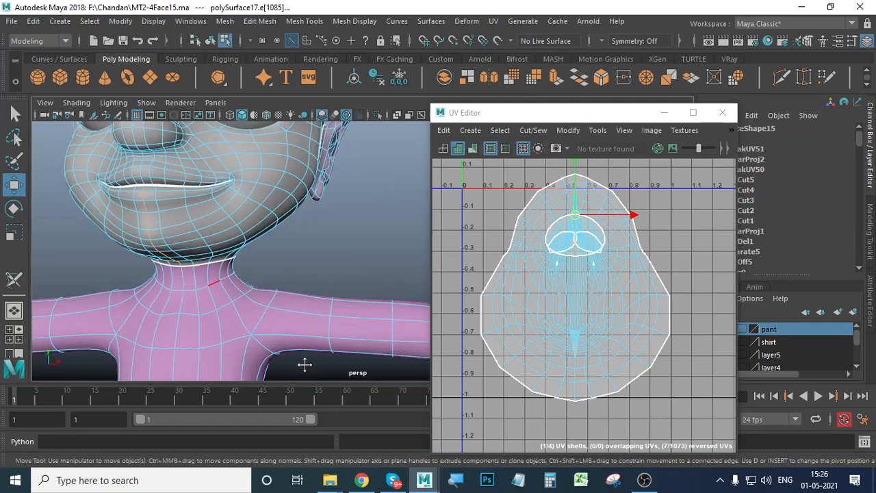
alt+middle_drag(304, 364, 285, 448)
alt+right_drag(348, 337, 312, 322)
alt+drag(313, 323, 205, 335)
click(534, 130)
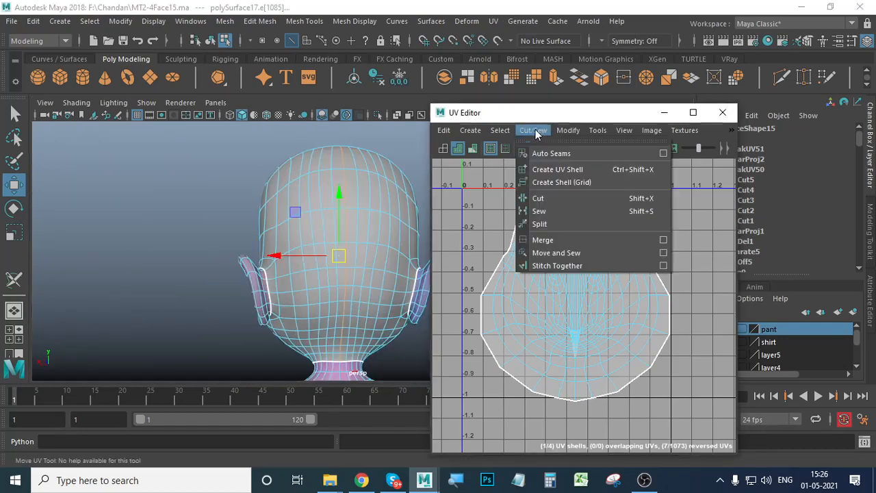
click(538, 197)
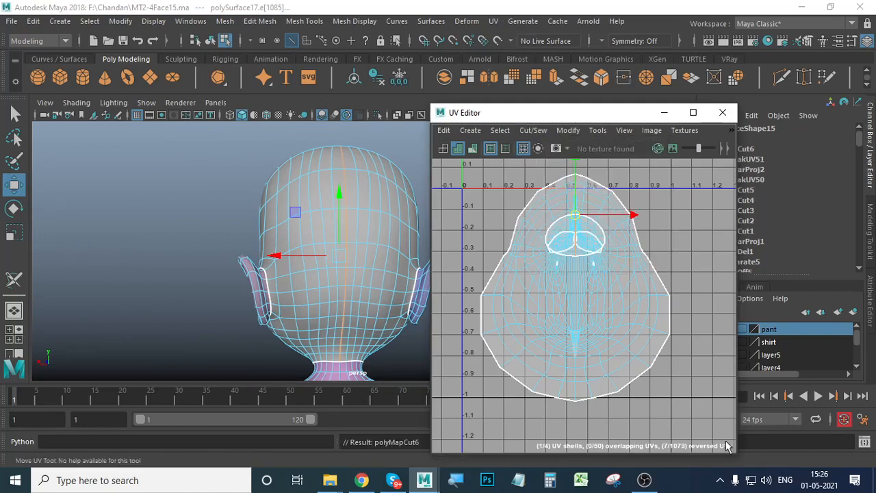
click(199, 299)
Step: Examine the new centre seams on the crown, chin and neck, and the ear borders from several angles
scroll(250, 319, down, 3)
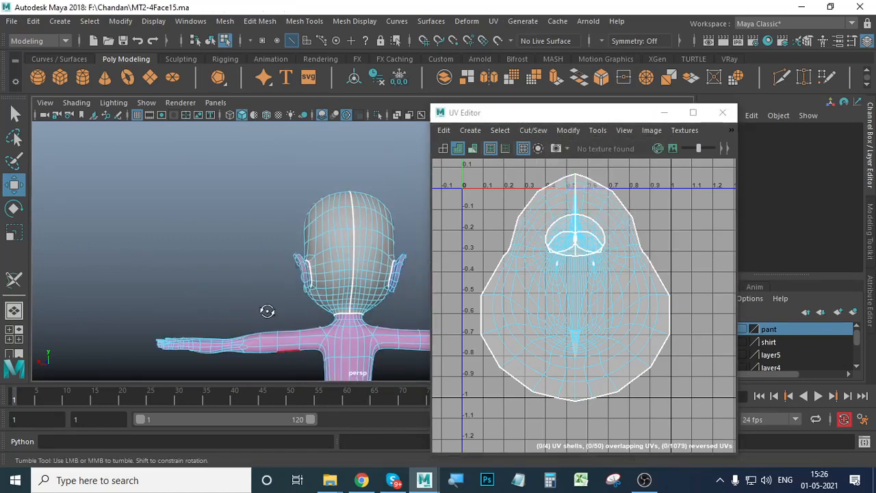
alt+drag(374, 304, 490, 325)
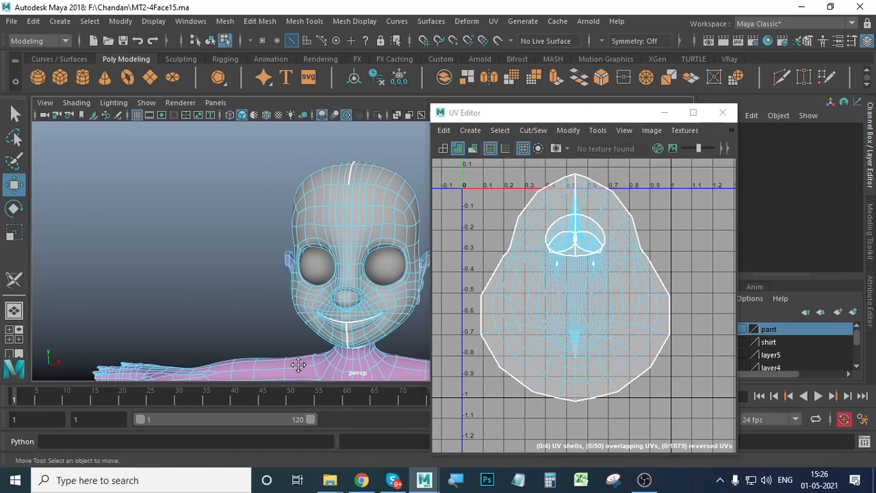
alt+drag(301, 365, 301, 332)
alt+right_drag(301, 332, 354, 319)
alt+middle_drag(288, 318, 256, 260)
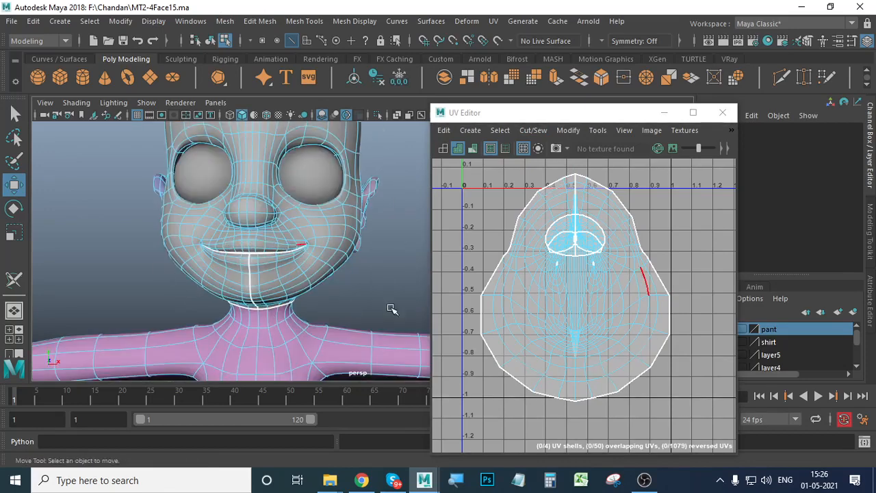
alt+right_drag(321, 297, 298, 299)
alt+middle_drag(310, 296, 357, 335)
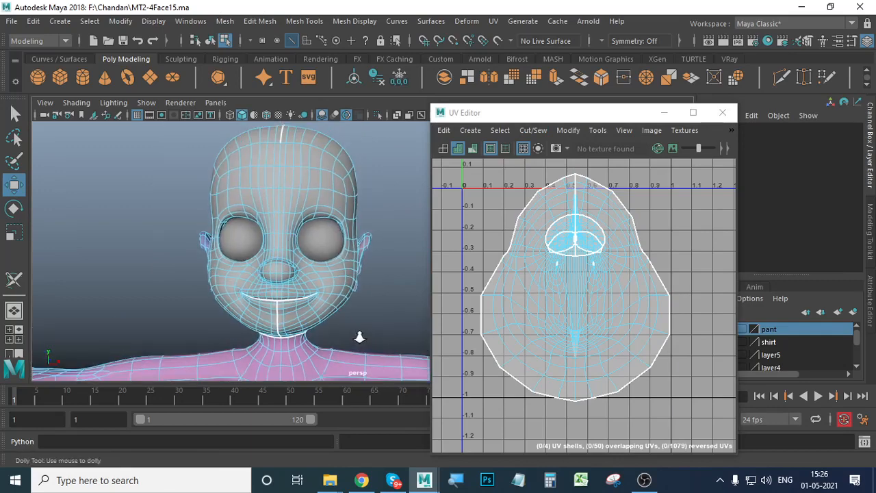
alt+drag(358, 336, 366, 353)
alt+drag(308, 310, 363, 311)
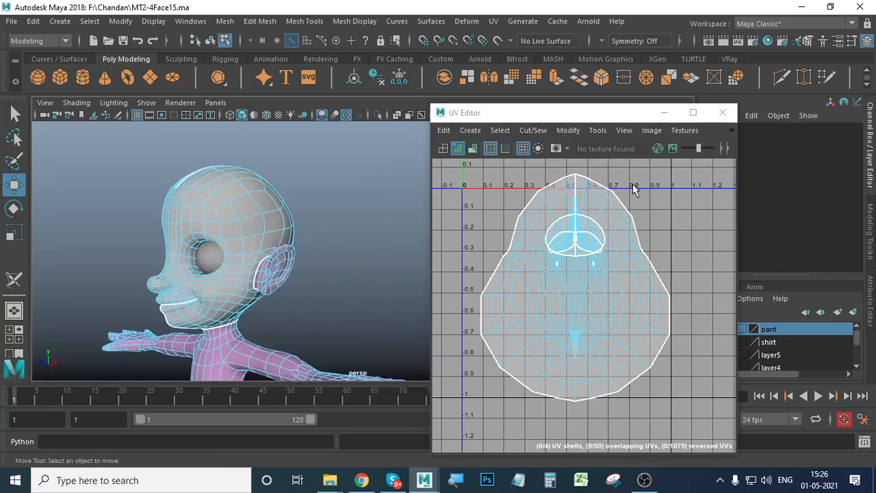
Step: Select the head's UV shell, unfold it into a flat layout and deselect it
click(574, 131)
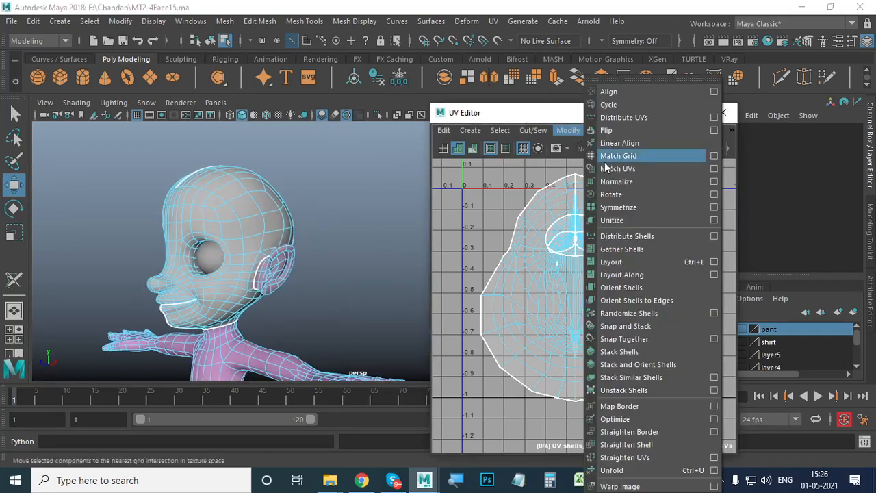
click(656, 471)
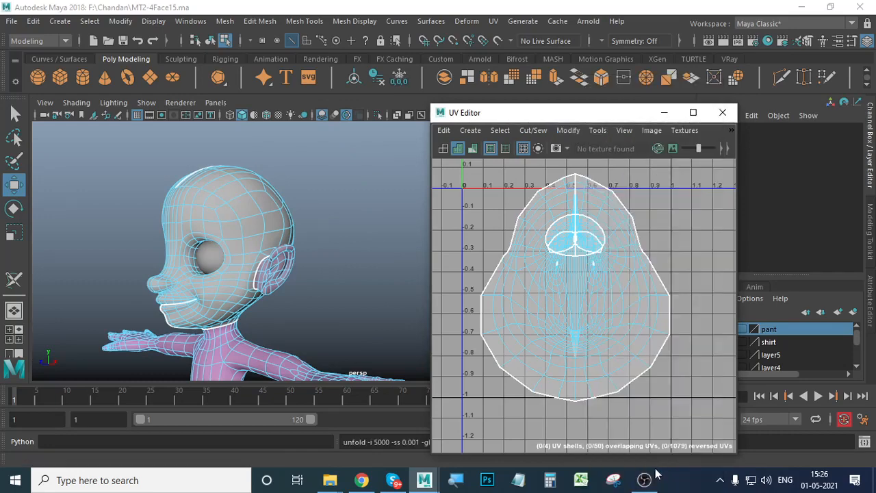
right_click(537, 274)
right_drag(537, 274, 482, 254)
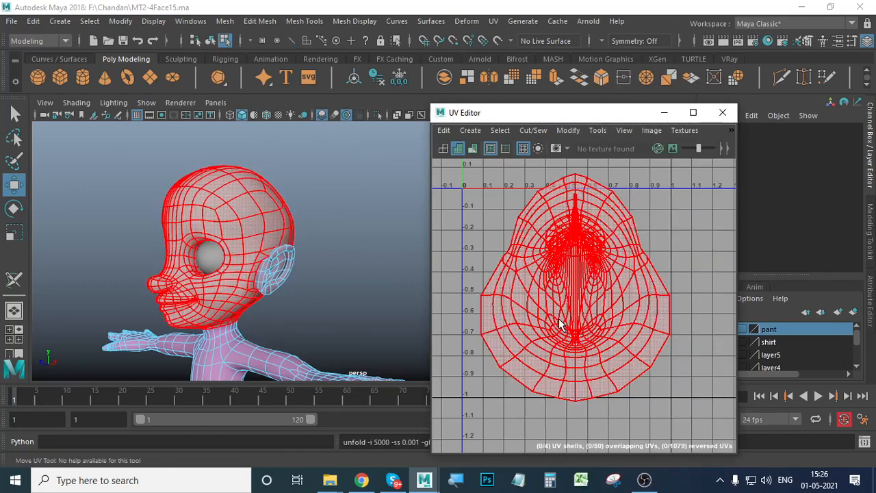
click(605, 222)
click(574, 131)
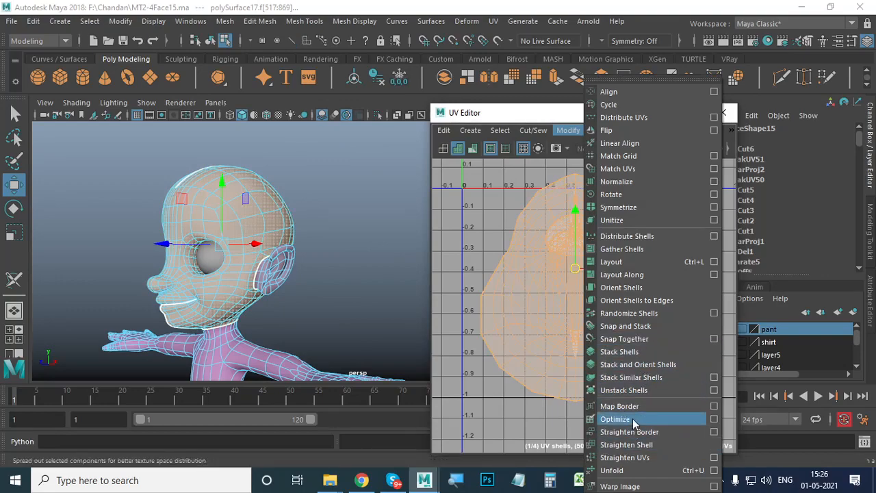
click(627, 471)
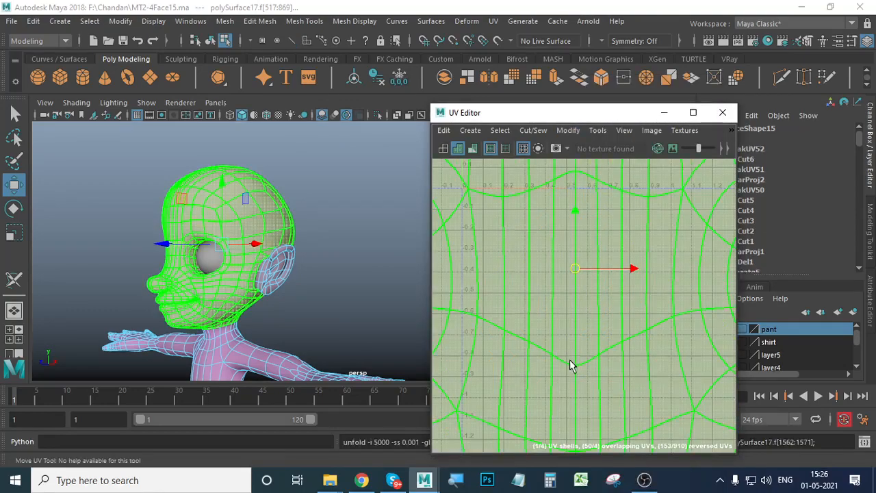
click(672, 297)
scroll(606, 392, up, 6)
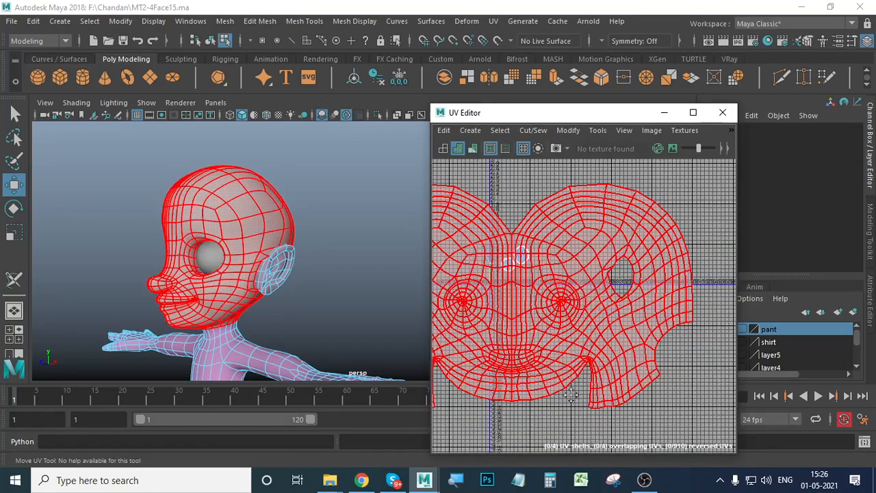
alt+middle_drag(570, 394, 612, 398)
scroll(611, 399, down, 1)
Step: Select the unfolded head shell, move it below the U axis and scale it down to about 1.2 UV units wide
click(619, 343)
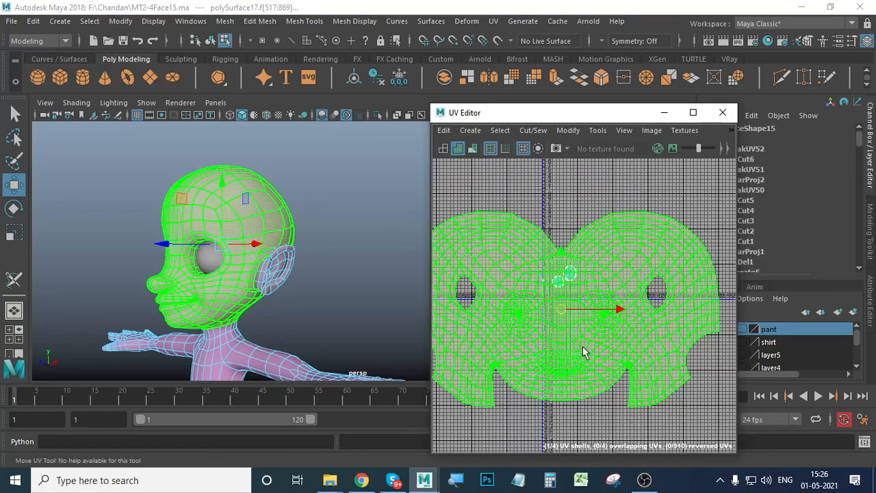
scroll(572, 353, down, 4)
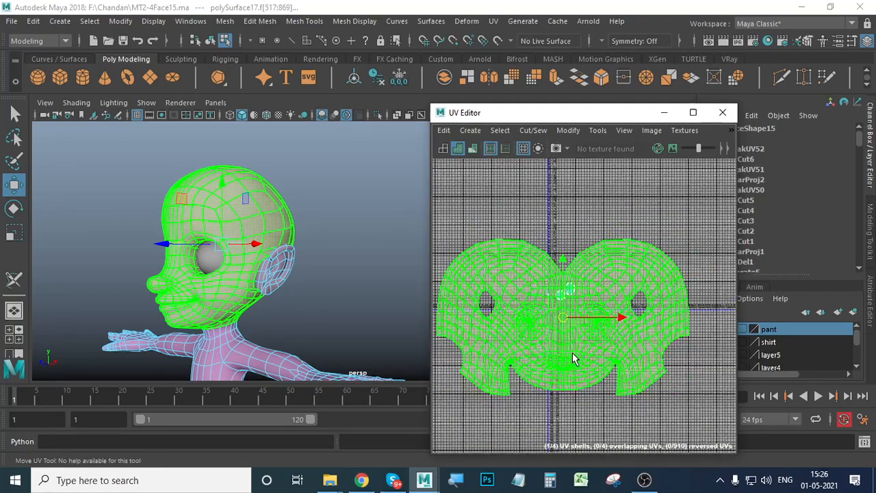
scroll(593, 364, up, 3)
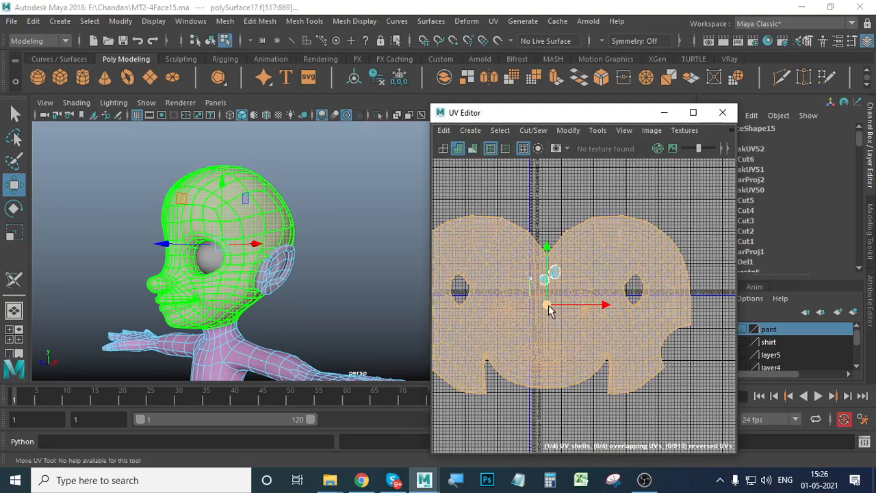
drag(549, 304, 577, 353)
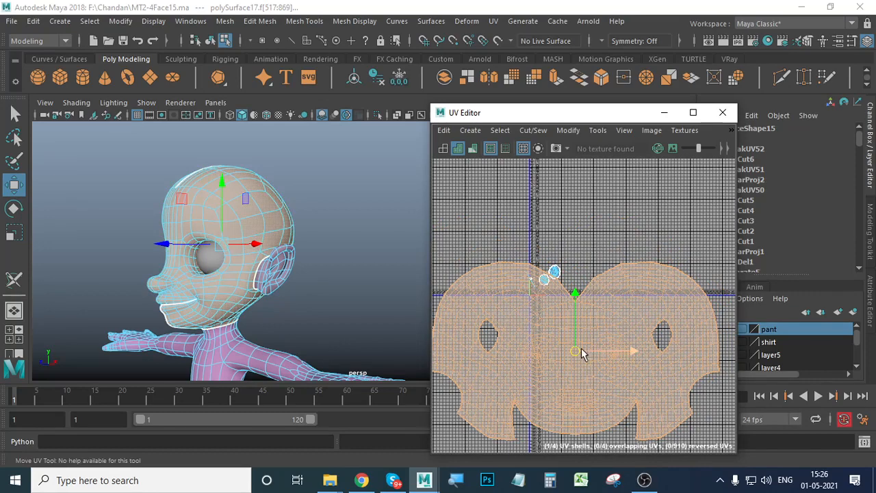
key(r)
middle_drag(559, 351, 524, 365)
key(w)
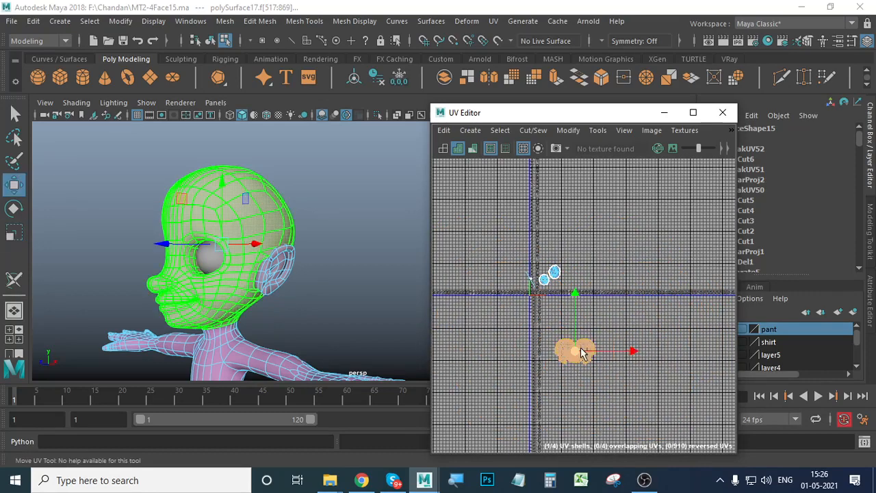
Step: Move the reduced head shell up across the U axis beside the origin and activate the Scale tool
drag(575, 352, 548, 295)
scroll(549, 296, up, 7)
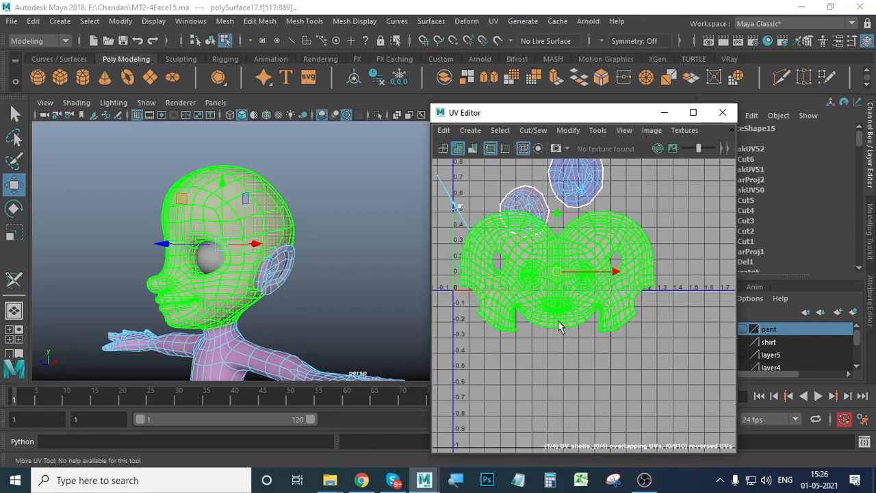
alt+middle_drag(558, 322, 614, 429)
key(r)
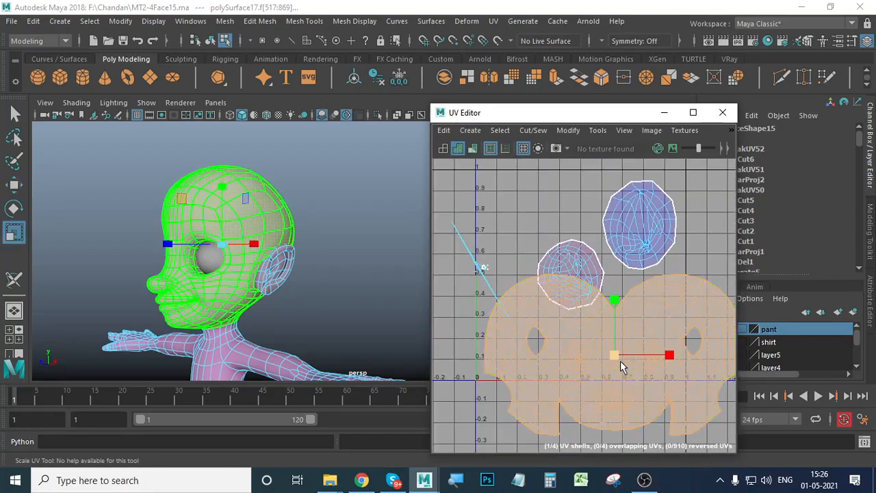
Step: Scale the head's UV shell down to about 0.33 UV units wide and inspect its layout up close
drag(614, 356, 562, 338)
key(w)
alt+middle_drag(624, 310, 630, 320)
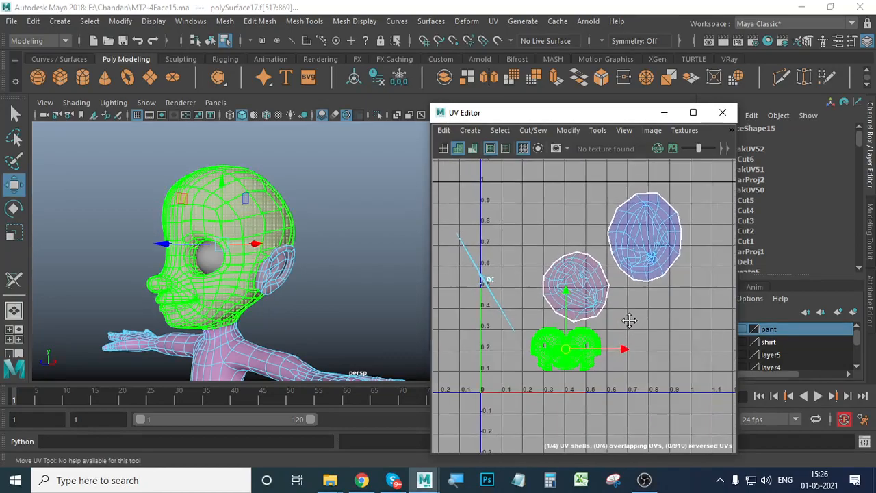
alt+right_drag(578, 343, 782, 397)
alt+middle_drag(611, 395, 612, 328)
alt+right_drag(524, 315, 694, 353)
alt+middle_drag(621, 329, 616, 352)
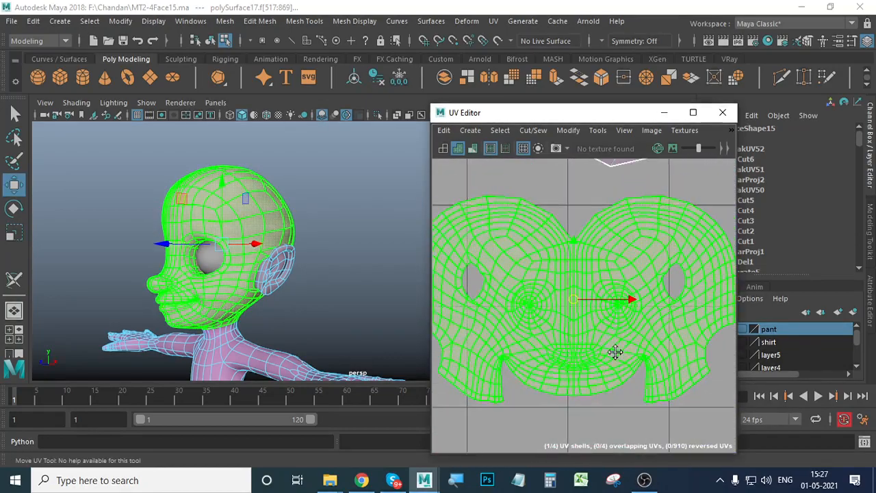
alt+right_drag(646, 375, 594, 363)
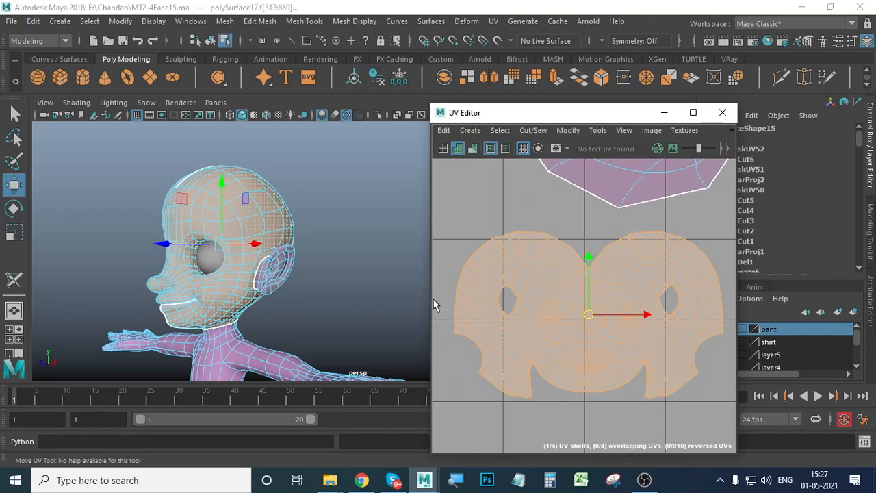
Step: Widen the UV Editor window and deselect the head's UV shell
drag(430, 299, 363, 294)
click(524, 207)
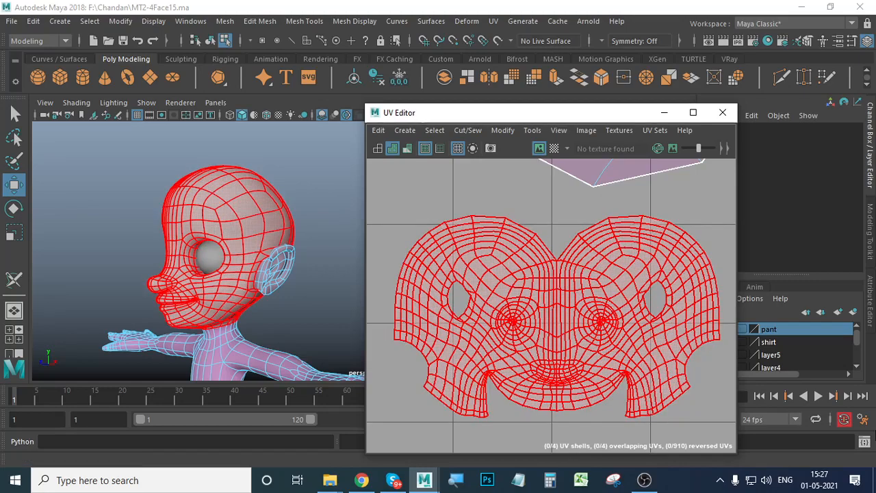
scroll(643, 401, down, 6)
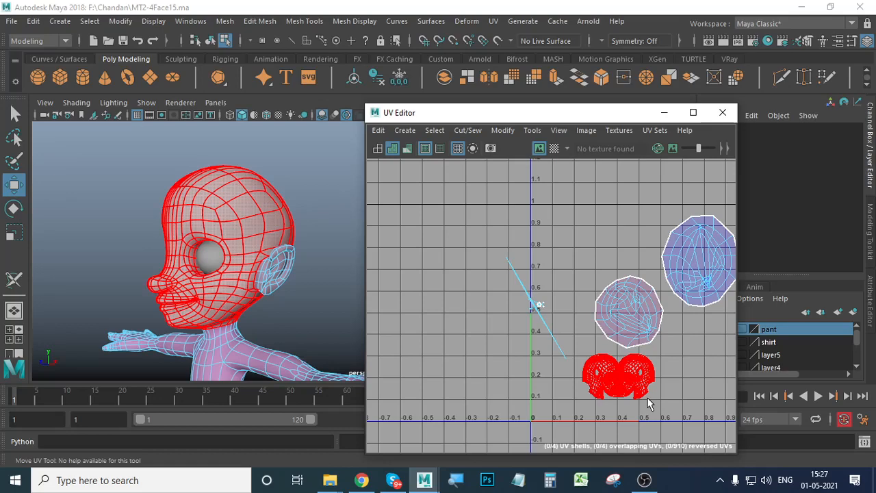
scroll(311, 312, down, 4)
Step: Move the UV Editor aside to uncover the viewport and frame the body's neck, torso and arms from the front
alt+middle_drag(253, 283, 191, 184)
alt+drag(219, 262, 241, 263)
alt+right_drag(241, 262, 264, 267)
mouse_move(264, 267)
alt+mouse_down()
mouse_move(239, 274)
mouse_move(246, 270)
alt+mouse_up()
drag(483, 111, 652, 109)
alt+middle_drag(286, 226, 418, 229)
alt+drag(411, 250, 282, 242)
alt+right_drag(347, 252, 418, 267)
mouse_move(363, 274)
alt+mouse_down()
mouse_move(338, 281)
mouse_move(350, 264)
alt+mouse_up()
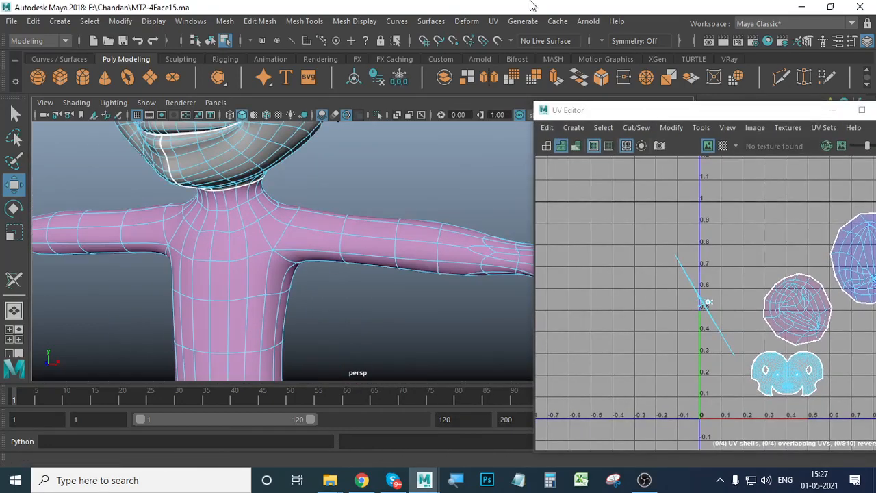
alt+right_drag(262, 278, 285, 270)
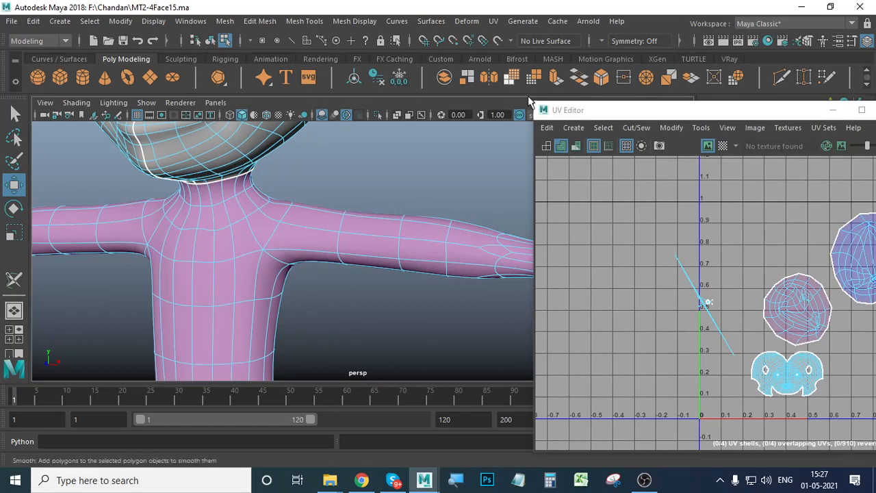
Step: Switch the body mesh to edge selection, try picking edges at one shoulder, and undo the last edge selection
right_drag(263, 126, 262, 93)
alt+middle_drag(344, 279, 282, 243)
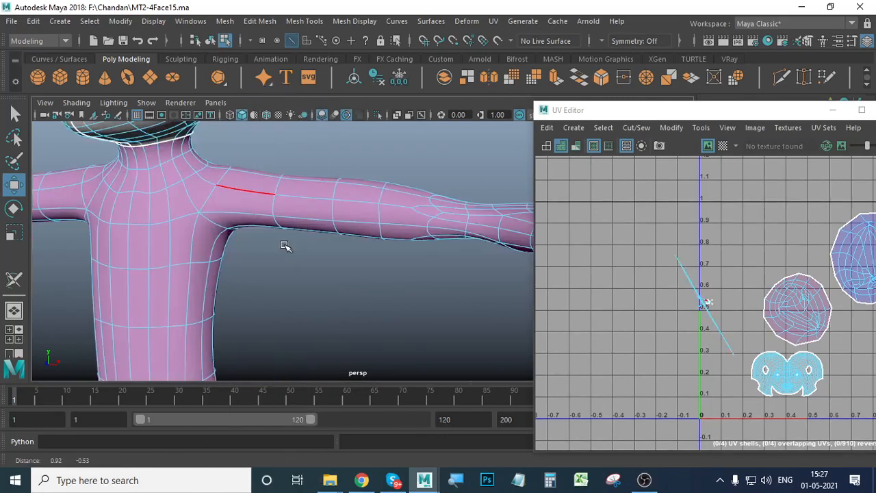
scroll(285, 246, down, 2)
click(260, 220)
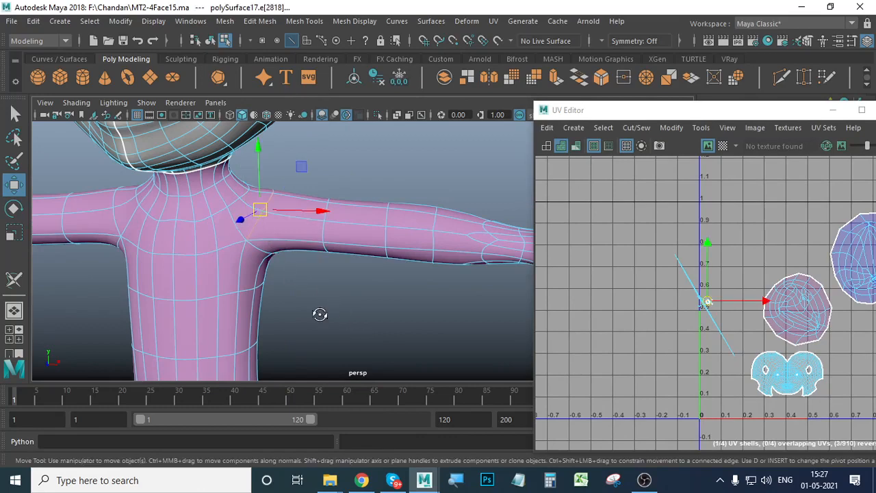
alt+drag(320, 314, 248, 276)
key(ctrl+z)
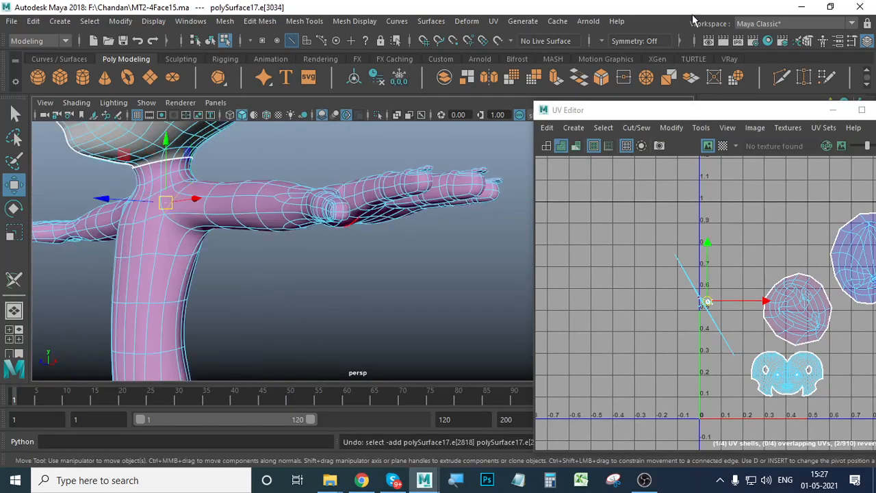
Step: Turn on Object X symmetry and select the edge loops around both shoulders where the arms join the torso
click(611, 41)
click(659, 60)
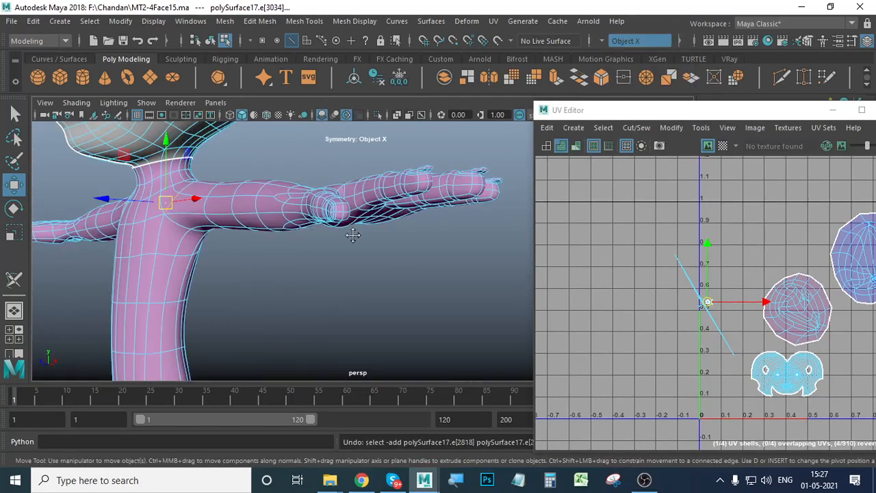
alt+middle_drag(353, 236, 481, 282)
alt+right_drag(209, 256, 349, 292)
double_click(254, 222)
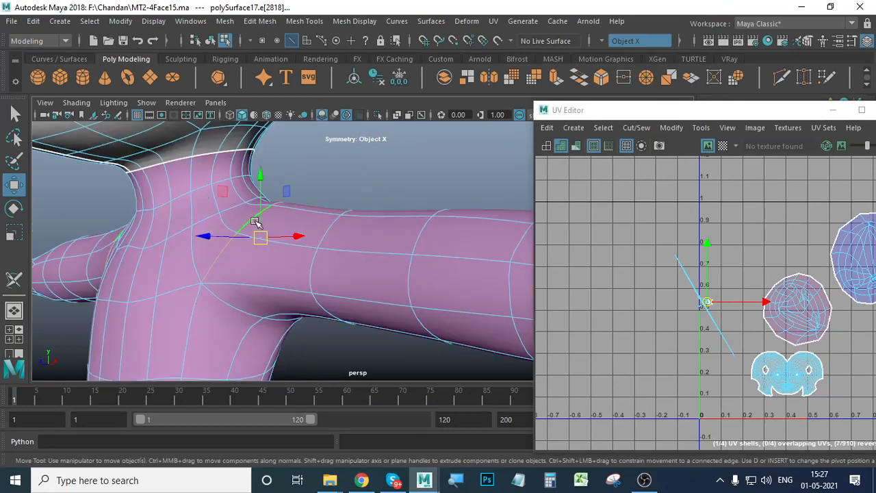
shift+double_click(230, 300)
alt+right_drag(372, 352, 300, 346)
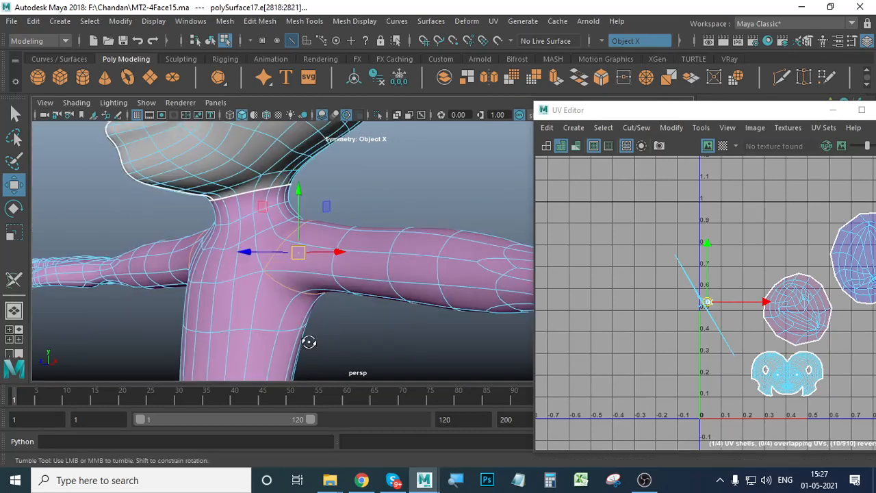
alt+drag(123, 344, 192, 365)
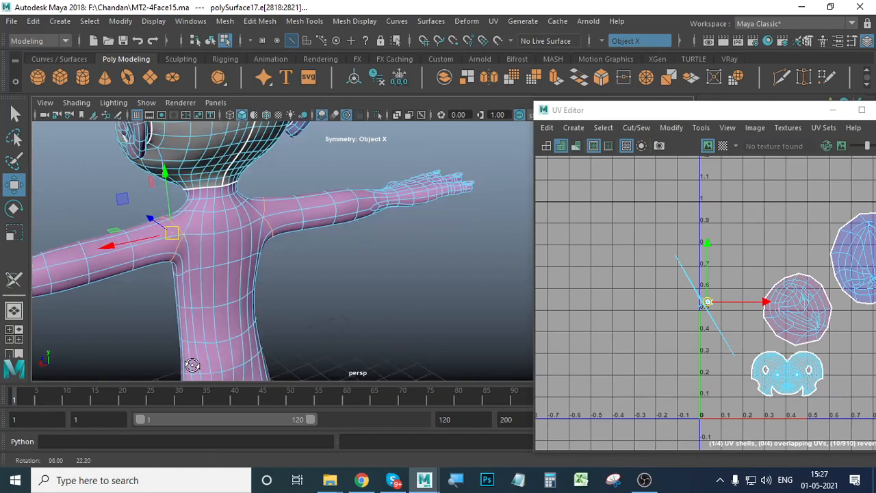
alt+right_drag(192, 365, 388, 308)
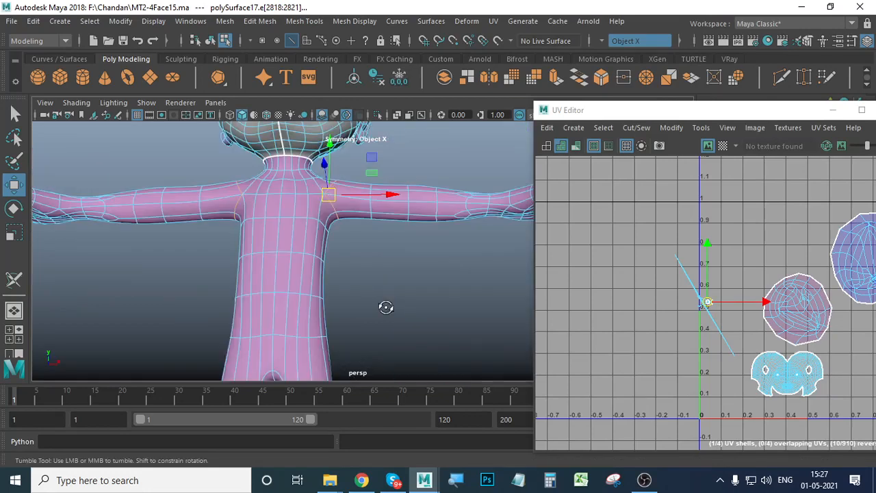
alt+middle_drag(387, 307, 342, 322)
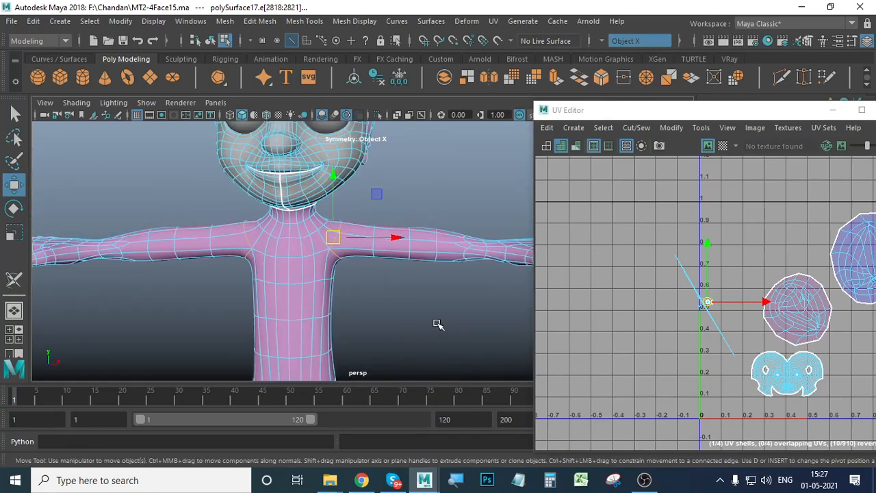
Step: Add the edge loops around both wrists to the selected shoulder edges
alt+right_drag(273, 302, 341, 237)
alt+middle_drag(341, 237, 316, 330)
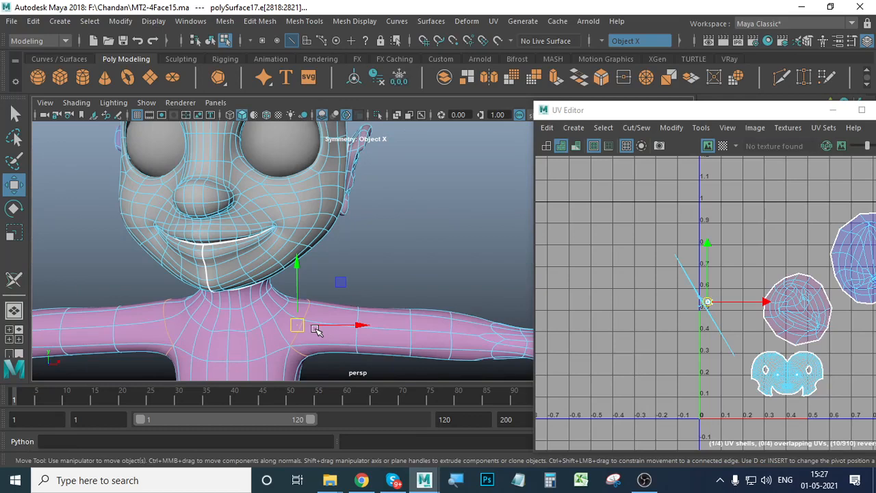
alt+drag(316, 330, 373, 282)
shift+double_click(374, 280)
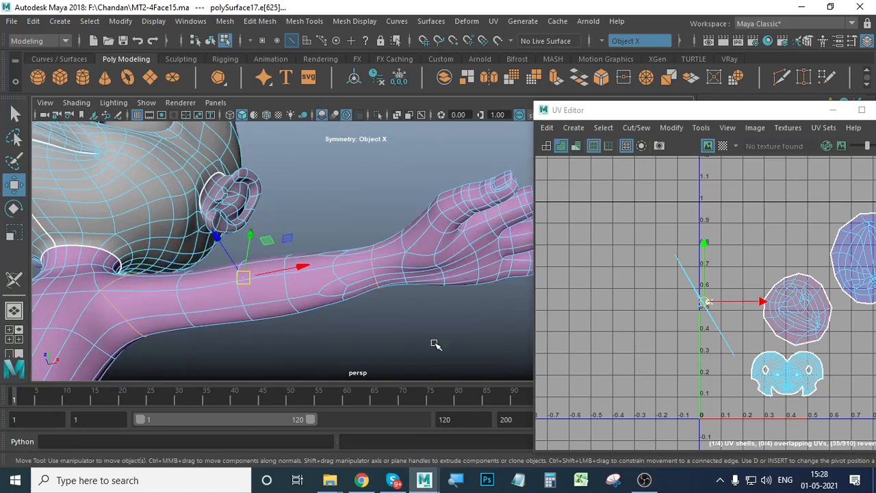
alt+right_drag(436, 344, 279, 327)
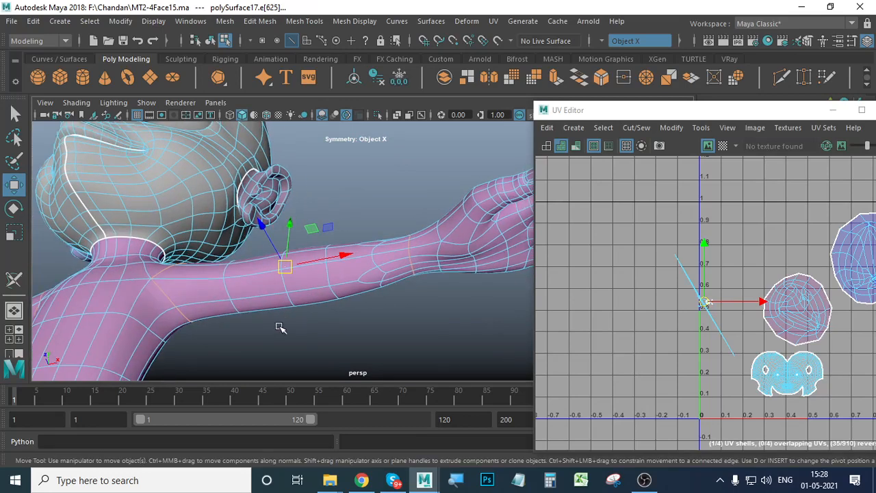
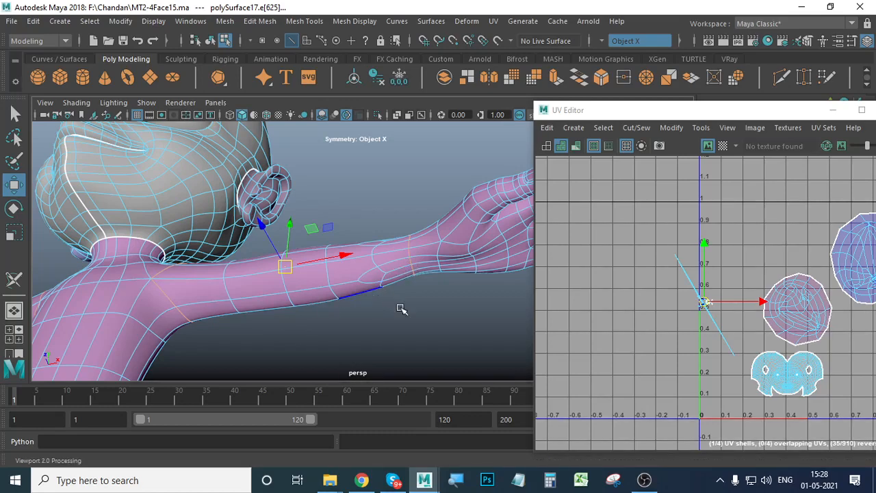
Step: Add the lengthwise edges along the lower back of both arms, from shoulder to wrist, to the seam selection
alt+drag(401, 307, 354, 319)
alt+drag(239, 327, 336, 326)
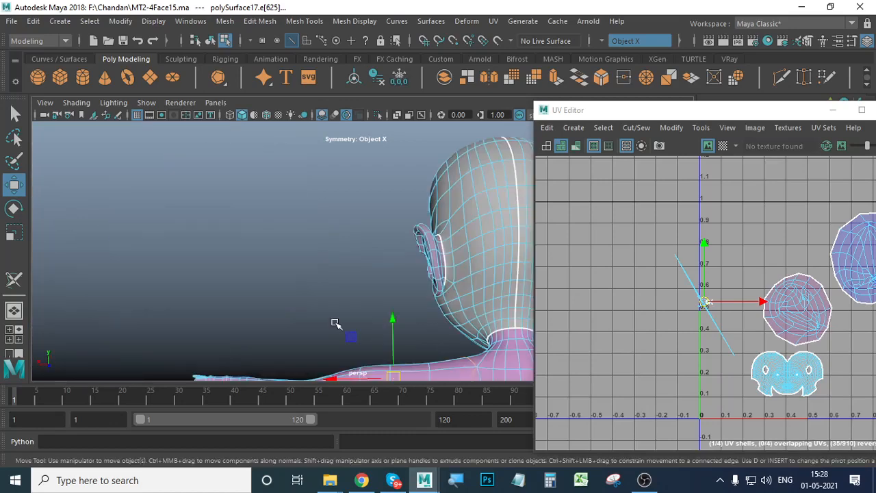
alt+middle_drag(336, 327, 368, 304)
alt+right_drag(228, 196, 403, 275)
alt+middle_drag(402, 275, 352, 285)
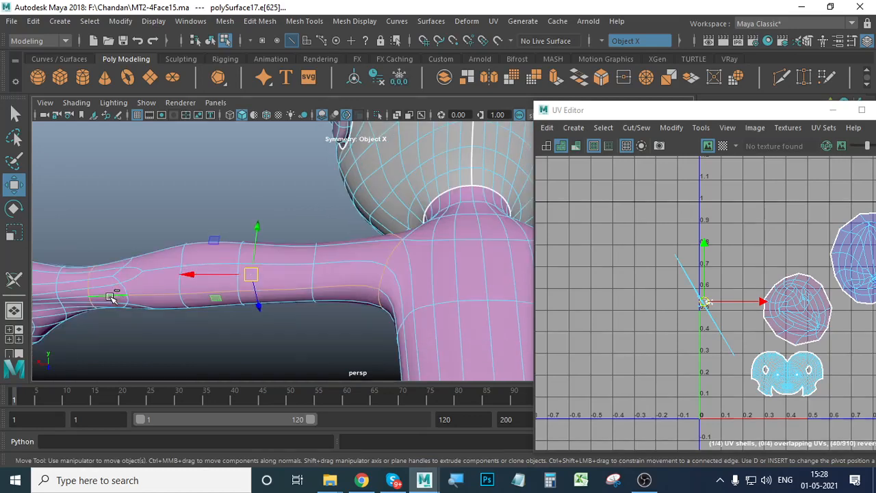
alt+drag(250, 301, 363, 312)
Step: Cut the UVs along the selected shoulder, wrist and arm edges, and check the separated arm shells
click(636, 127)
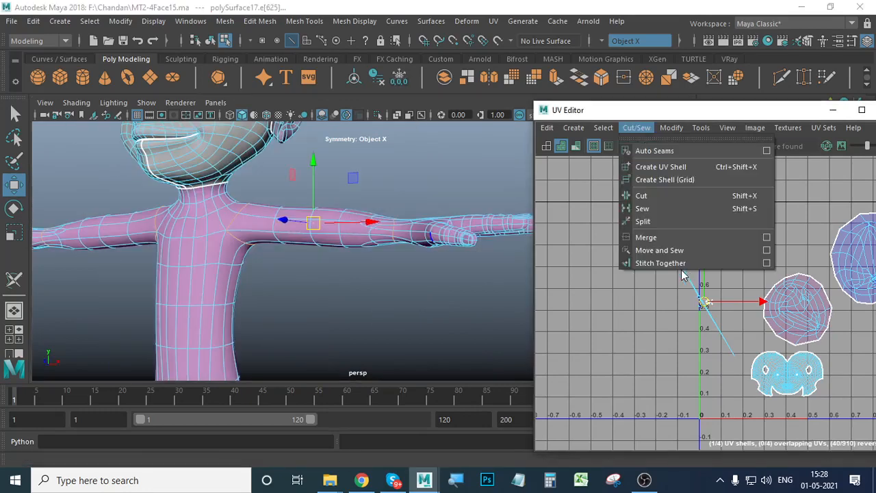
click(648, 196)
alt+drag(420, 288, 164, 289)
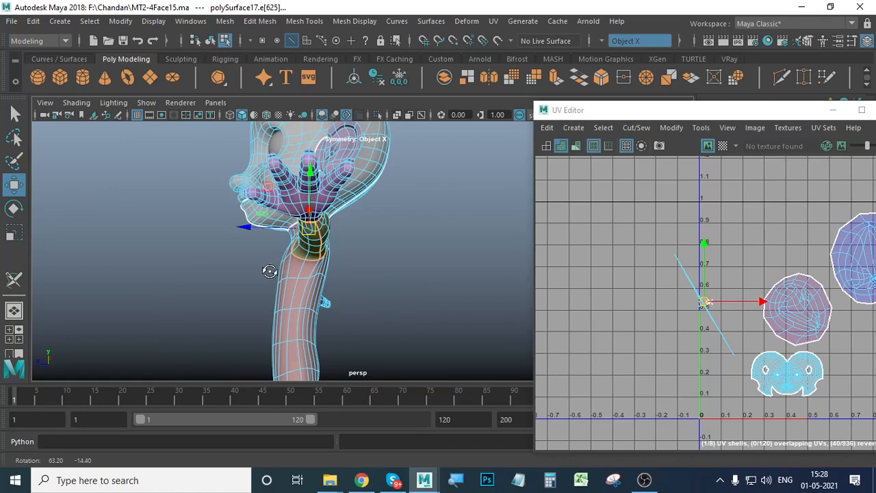
alt+drag(269, 271, 341, 282)
scroll(341, 283, down, 3)
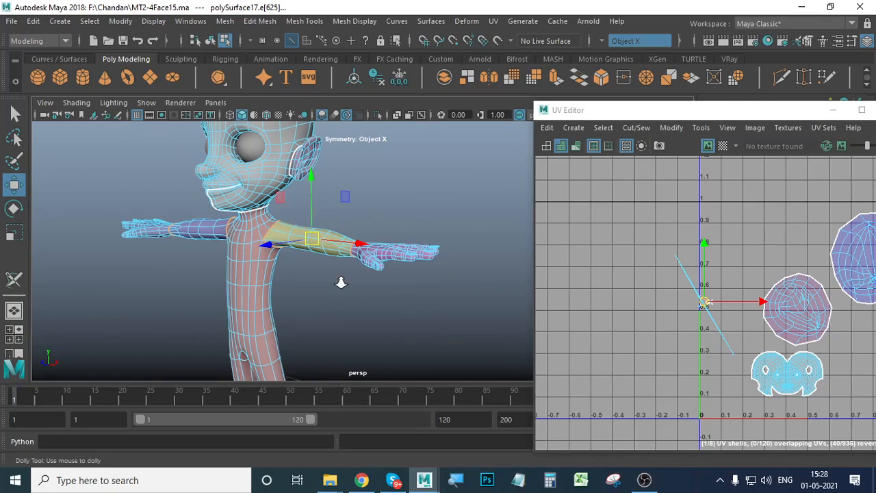
Step: Select the edge line running along the side of the hand, around the fingers and onto the thumb
alt+right_drag(340, 282, 396, 295)
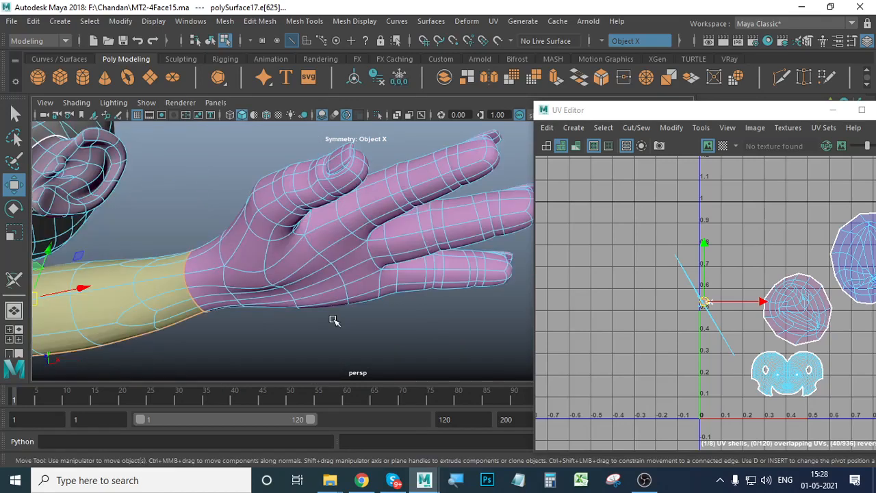
alt+drag(334, 320, 394, 313)
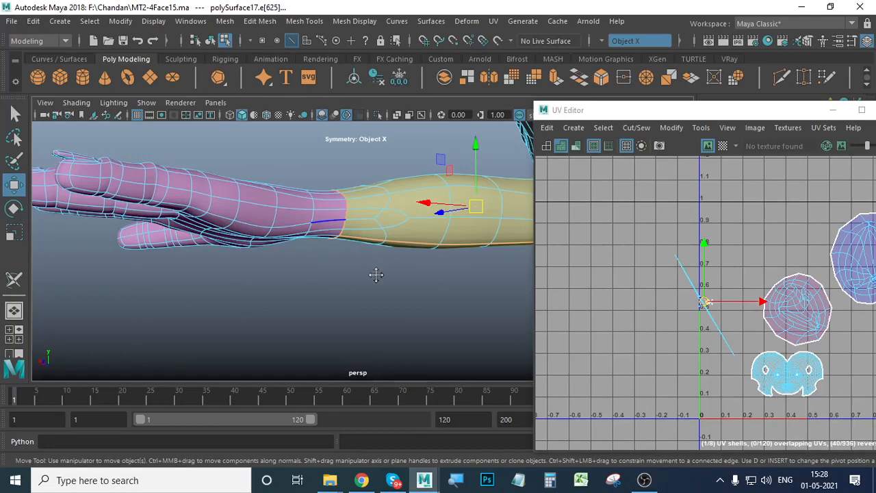
mouse_move(376, 274)
alt+right_down()
mouse_move(388, 276)
mouse_move(362, 277)
alt+right_up()
alt+right_drag(426, 273, 407, 286)
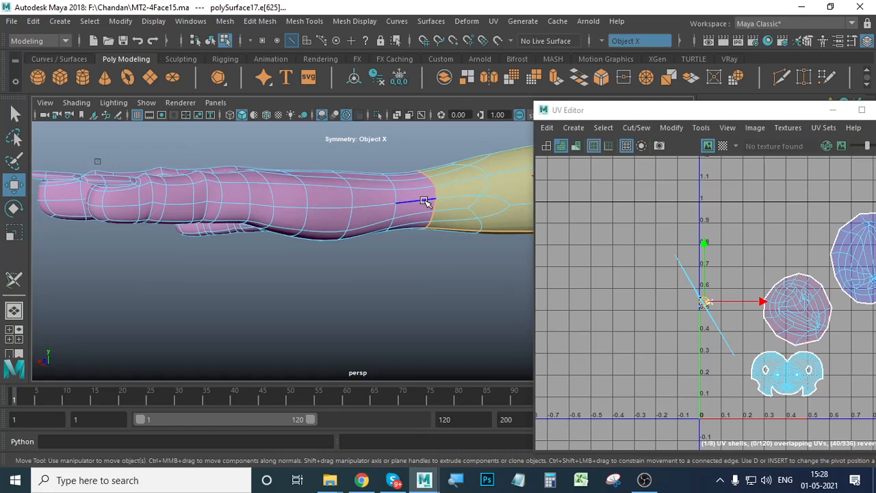
double_click(424, 202)
alt+drag(371, 264, 116, 269)
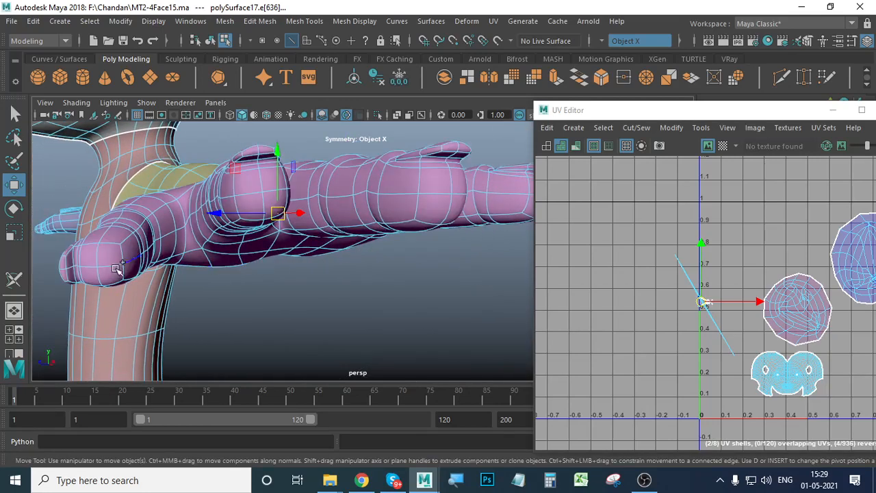
double_click(116, 269)
alt+drag(277, 296, 212, 210)
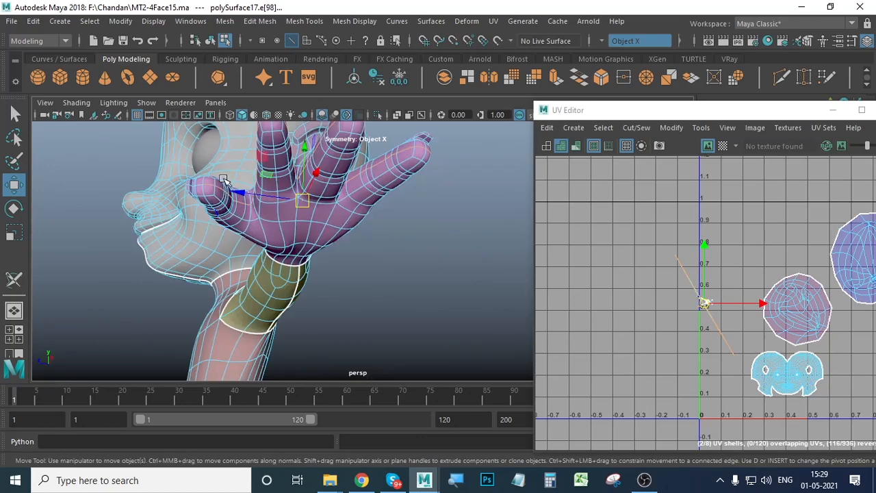
Step: Extend the hand's side seam selection along the thumb and across its tip to the edge of the thumbnail
scroll(205, 205, up, 5)
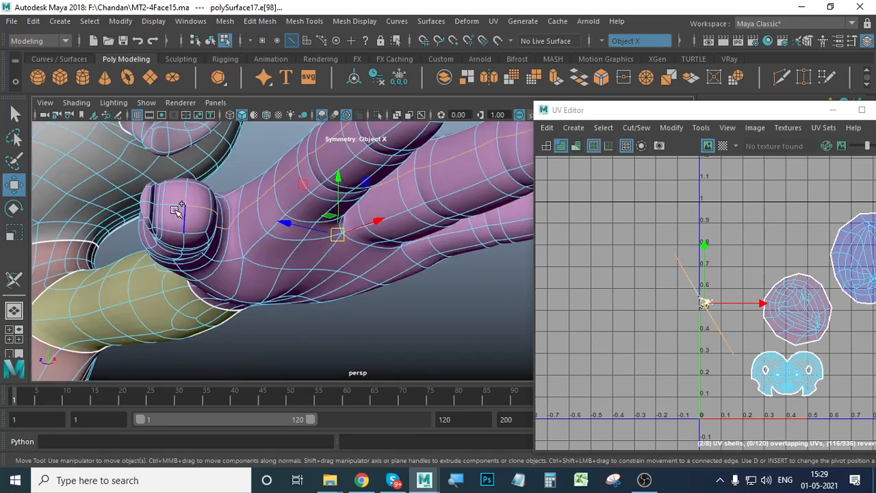
shift+click(171, 207)
scroll(185, 240, up, 4)
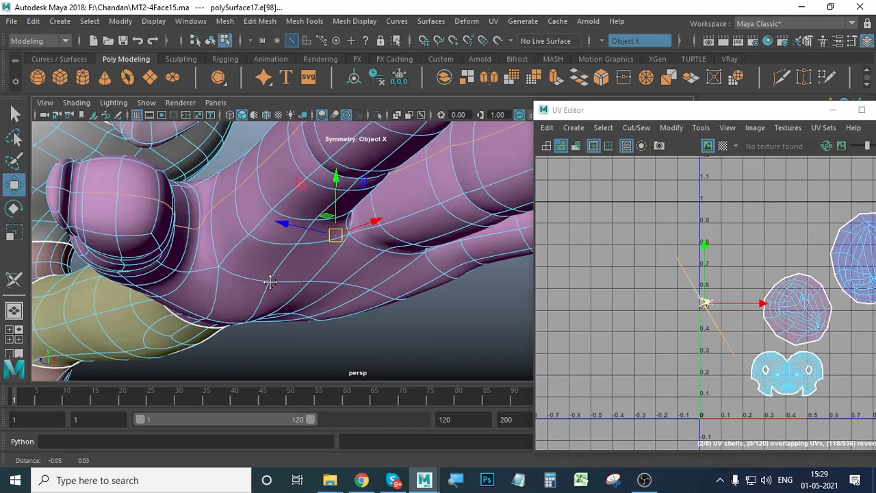
alt+middle_drag(185, 240, 265, 281)
scroll(265, 281, up, 3)
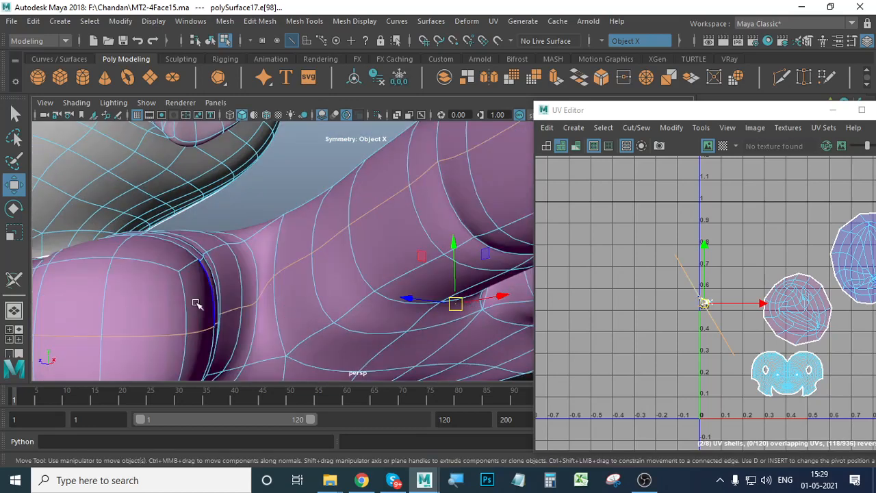
alt+drag(196, 304, 126, 257)
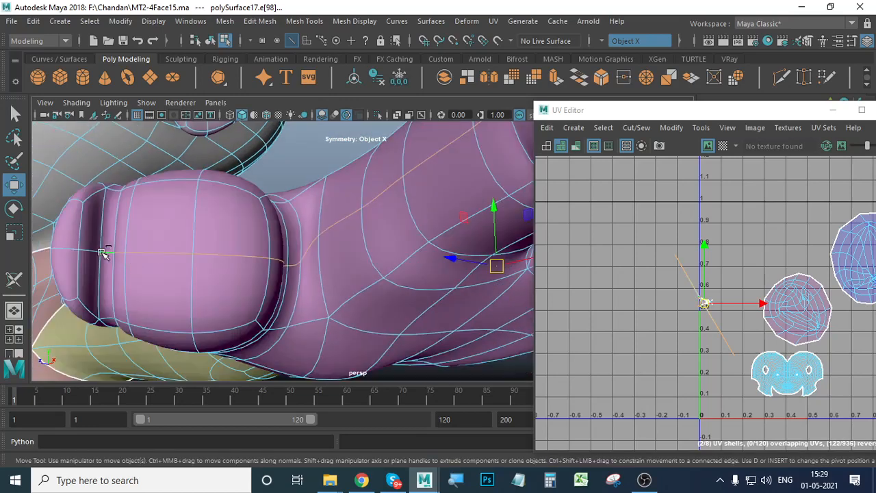
alt+drag(185, 269, 357, 314)
scroll(287, 304, up, 2)
scroll(427, 316, up, 1)
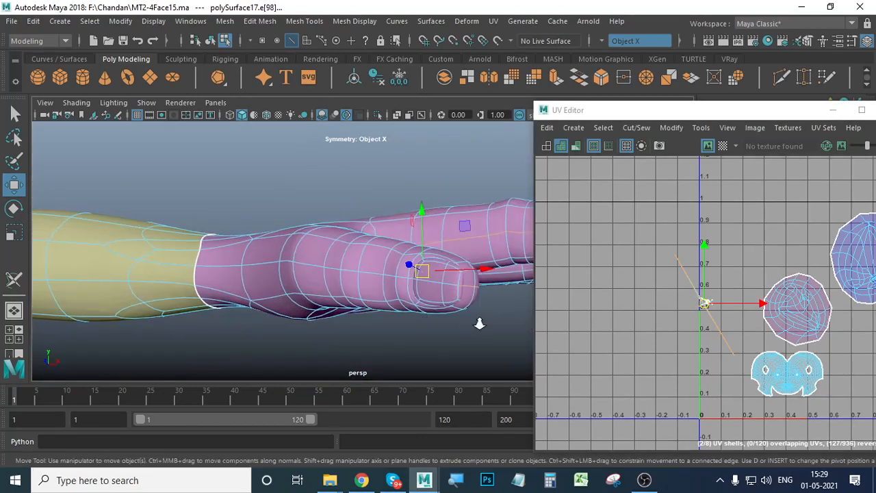
scroll(475, 316, up, 1)
alt+middle_drag(476, 316, 368, 295)
scroll(425, 315, up, 2)
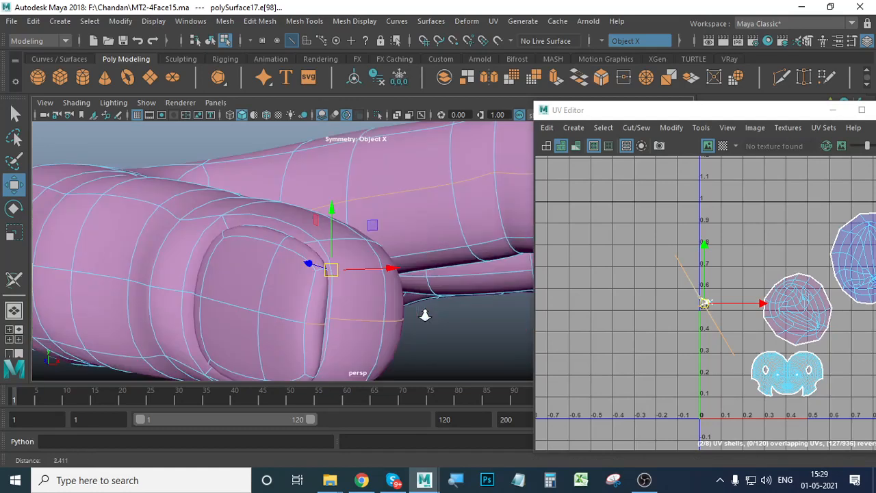
scroll(424, 309, down, 3)
Step: Cut the UVs along the selected side edges of both hands and check the hands on the model
click(492, 21)
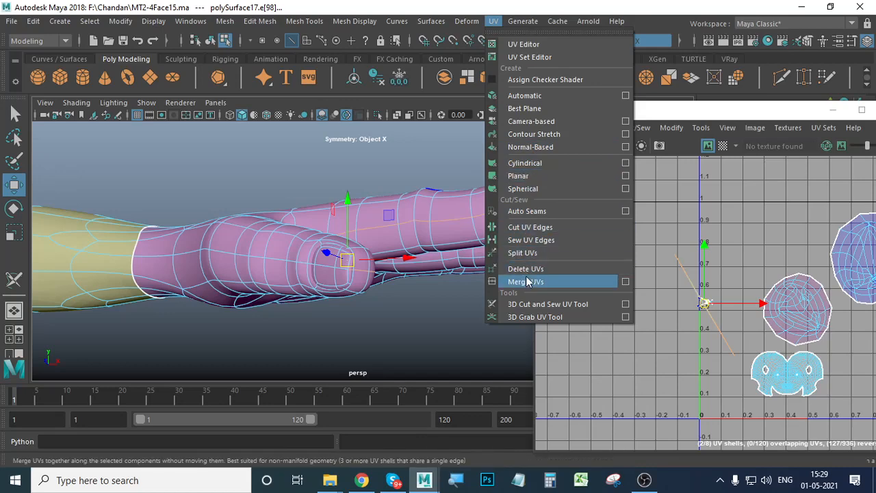
click(688, 111)
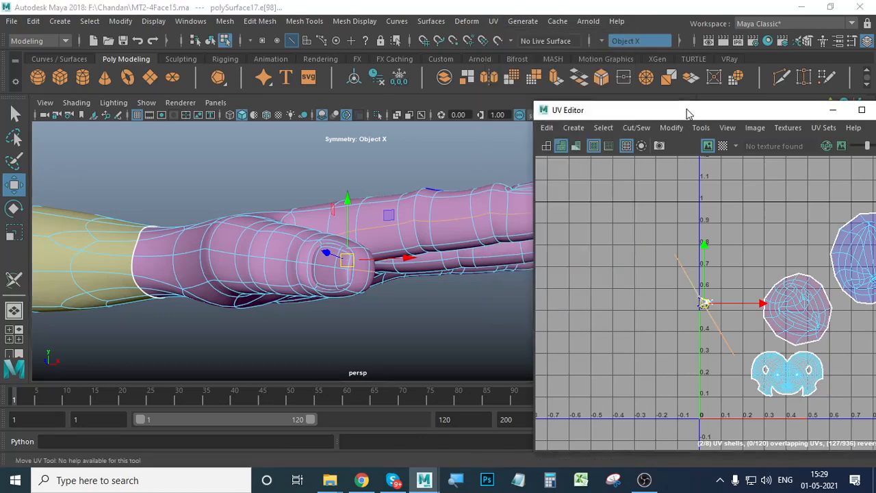
click(635, 128)
click(641, 196)
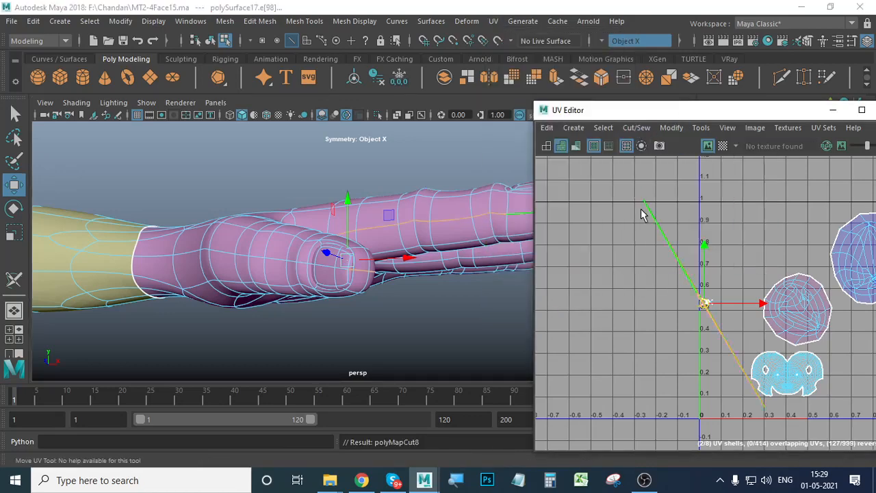
alt+drag(370, 301, 295, 295)
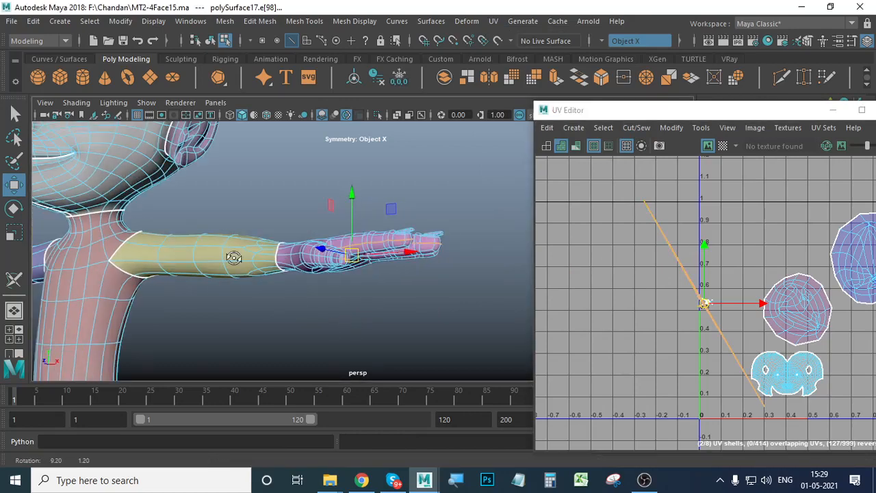
alt+drag(233, 257, 312, 332)
right_drag(288, 281, 293, 127)
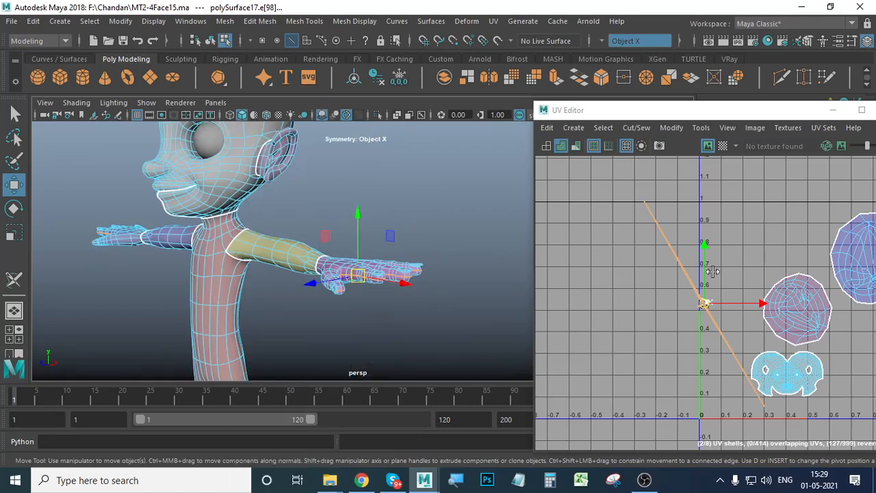
Step: Try to unfold the UVs of both hands from the selected seam edges
alt+middle_drag(674, 301, 547, 291)
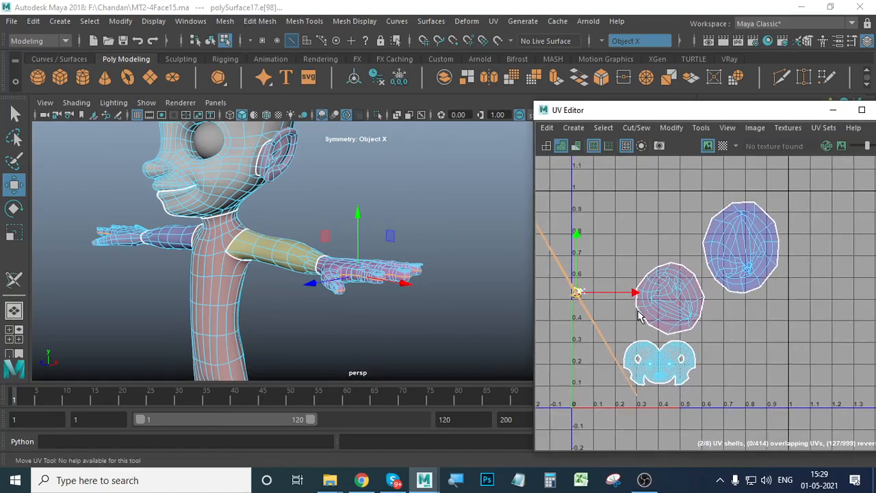
click(672, 128)
click(743, 471)
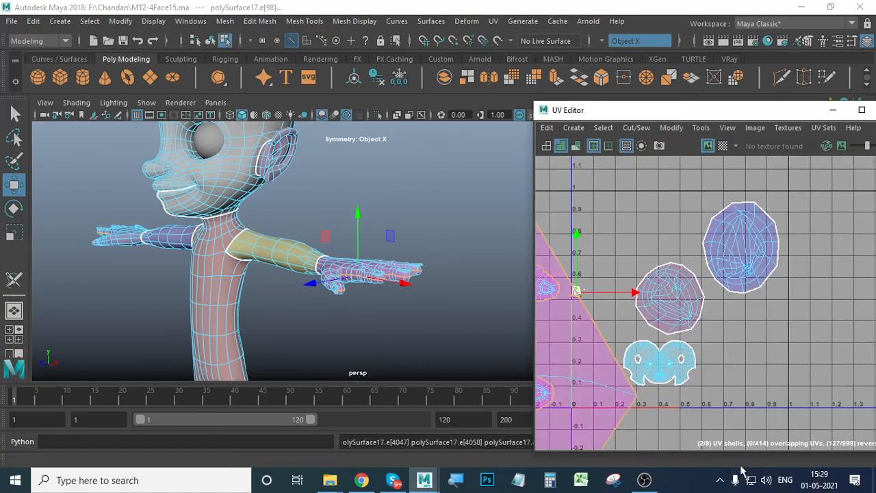
scroll(796, 340, down, 3)
alt+right_drag(796, 340, 731, 363)
alt+middle_drag(765, 391, 743, 388)
click(804, 398)
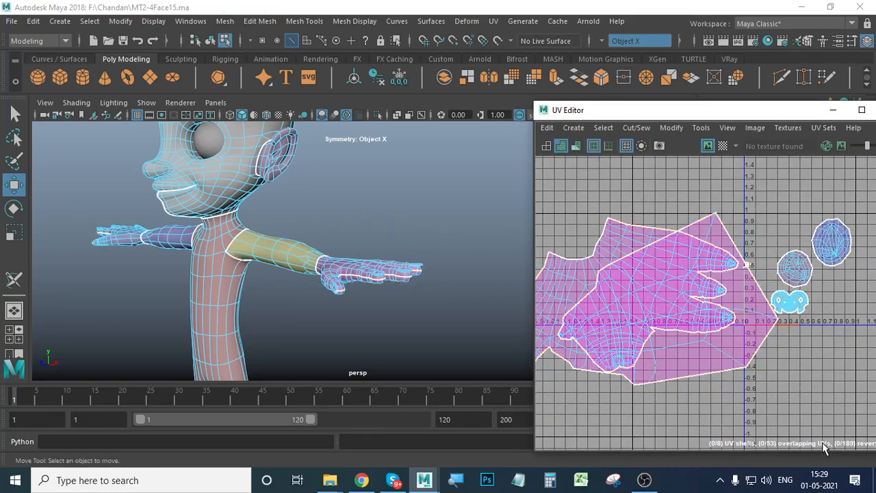
Step: Try to scale down both hand UV shells together and position them beside the 0 to 1 UV tile
right_drag(637, 246, 581, 215)
click(664, 297)
scroll(676, 309, down, 2)
scroll(666, 318, up, 2)
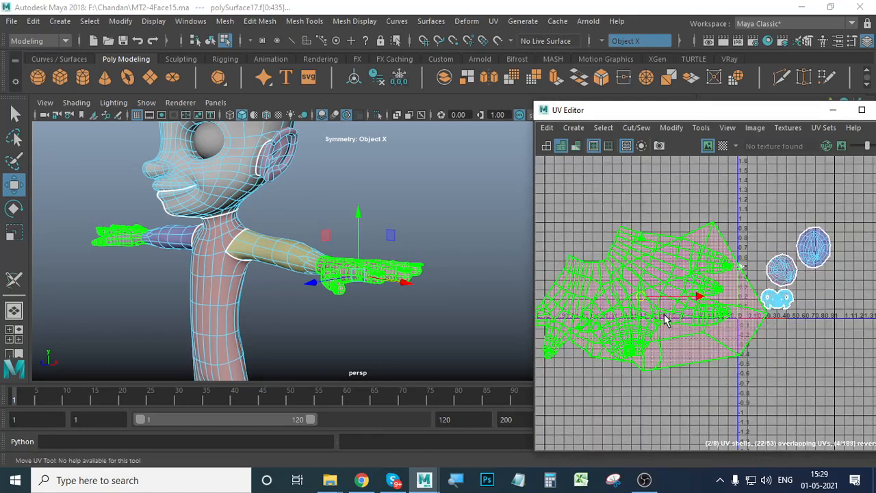
drag(640, 298, 592, 241)
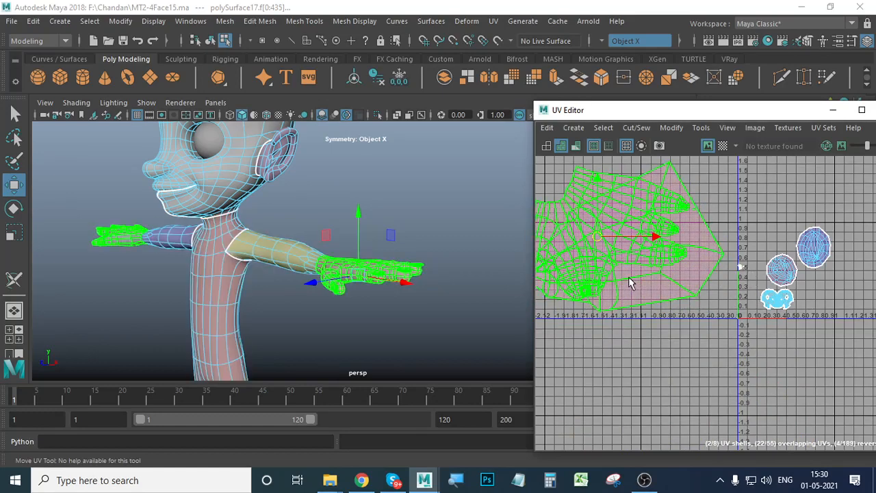
key(r)
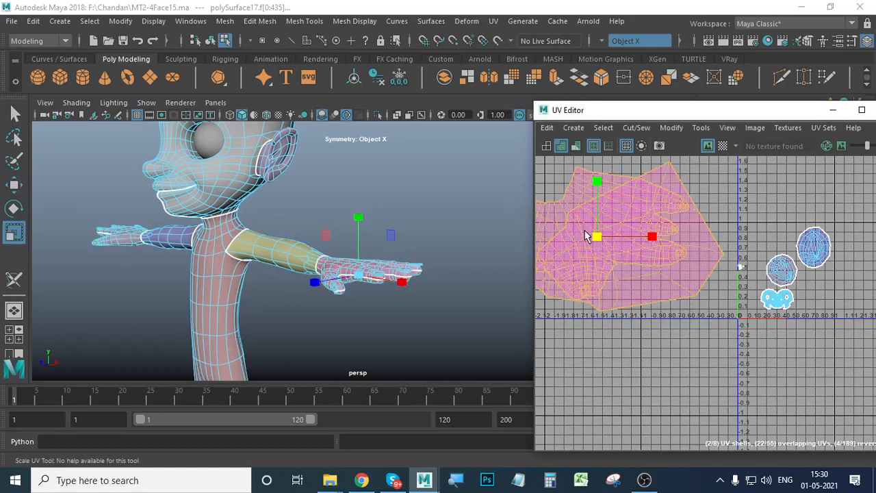
drag(592, 237, 602, 278)
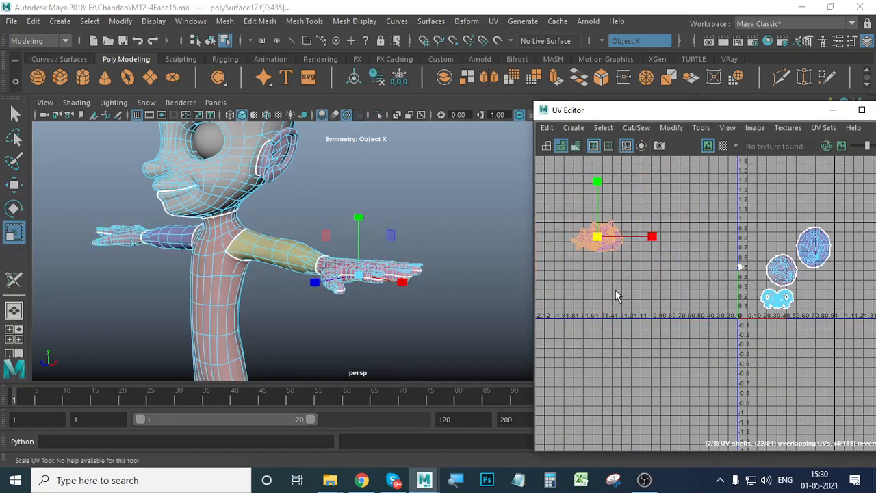
key(w)
drag(599, 243, 694, 296)
alt+middle_drag(755, 339, 655, 337)
Step: Select the small blue arm shell among the tiny shells near the V axis
scroll(657, 294, up, 10)
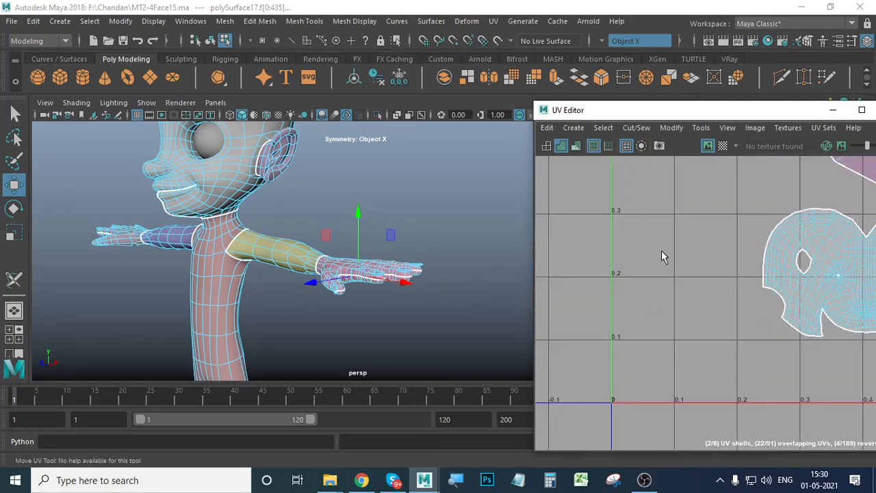
click(678, 287)
click(681, 293)
scroll(694, 302, down, 6)
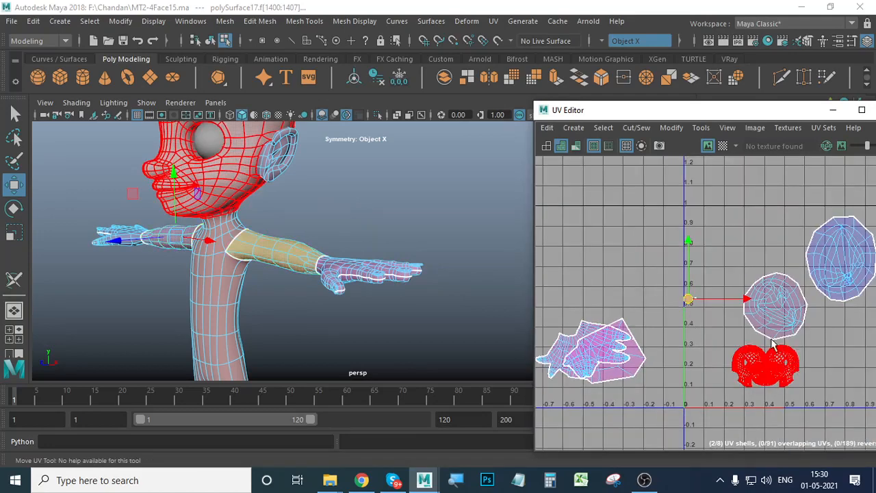
Step: Undo the shell selection, the moving and scaling of the hand shells, and the hand unfold
key(ctrl+z)
key(ctrl+z)
key(ctrl+z)
key(ctrl+z)
key(ctrl+z)
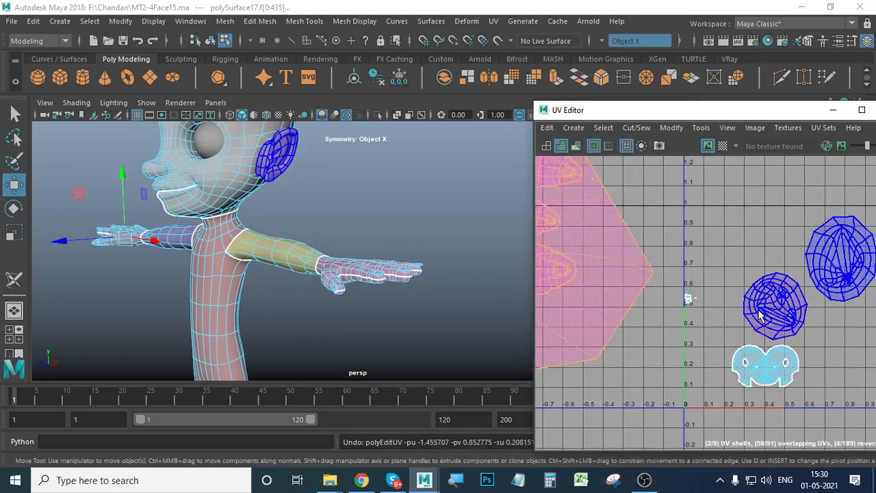
key(ctrl+z)
key(ctrl+z)
key(ctrl+z)
key(ctrl+z)
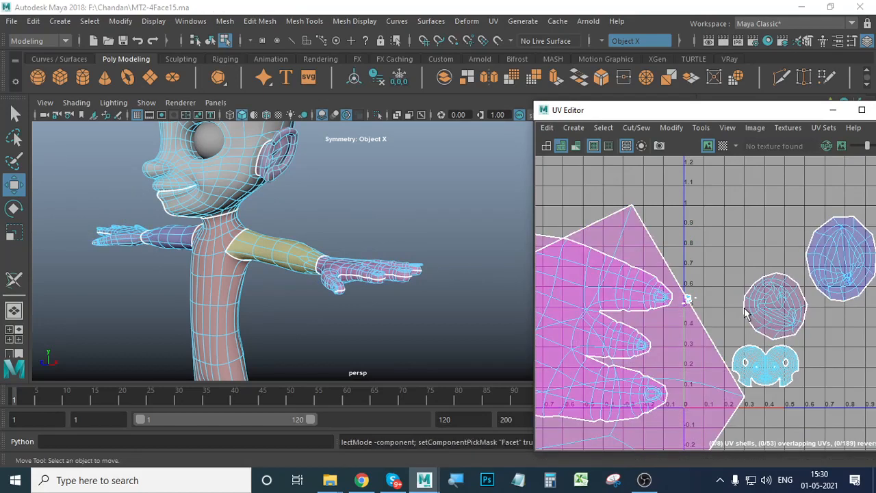
key(ctrl+z)
key(ctrl+z)
key(ctrl+z)
key(ctrl+z)
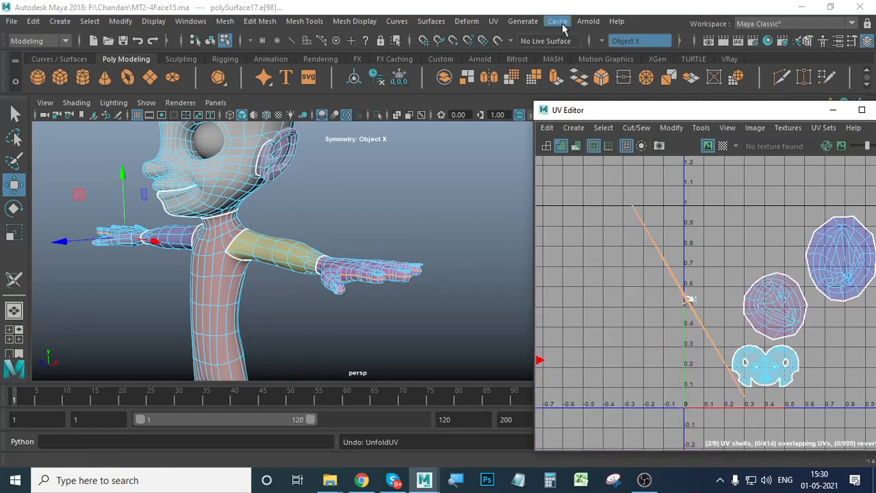
Step: Turn off the Object X symmetry and clear the hand edge selection
click(602, 42)
click(622, 47)
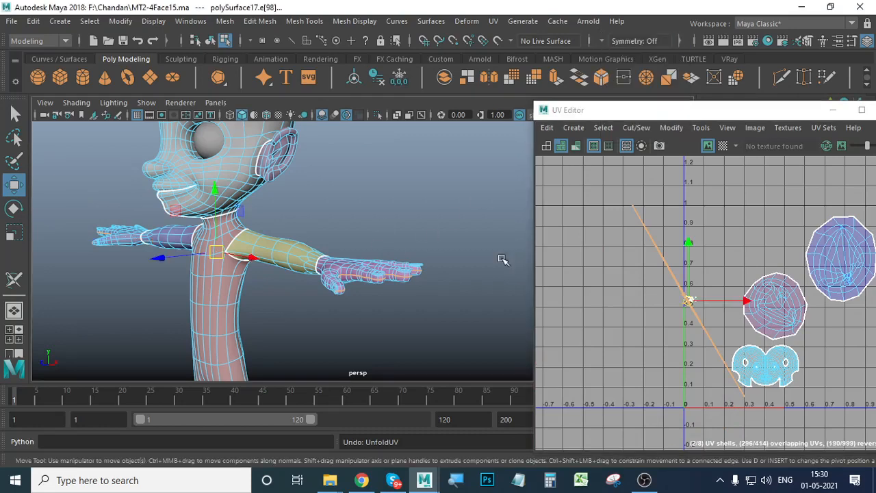
click(662, 302)
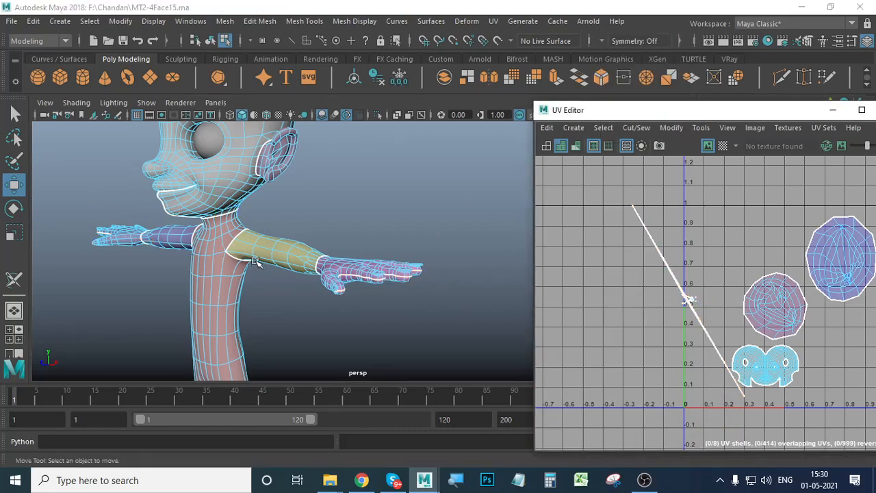
scroll(599, 233, down, 2)
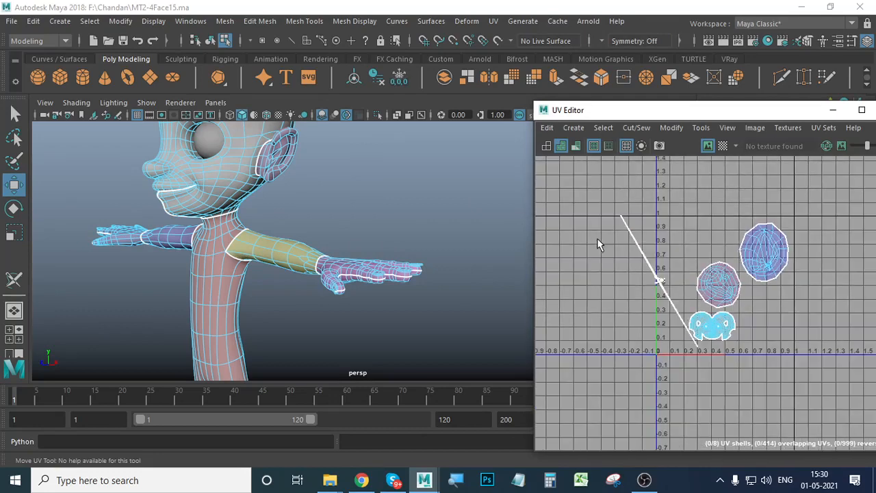
Step: Select all the body's UV shells and unfold them together
drag(579, 189, 834, 400)
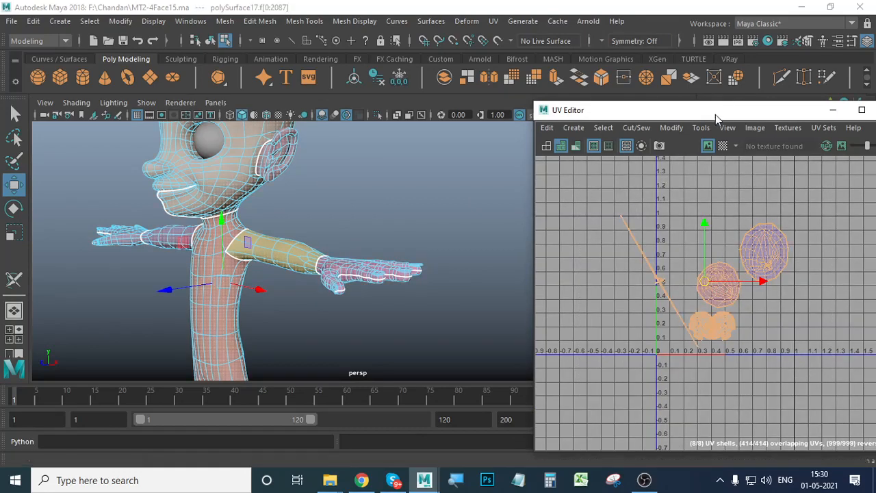
right_drag(724, 286, 700, 250)
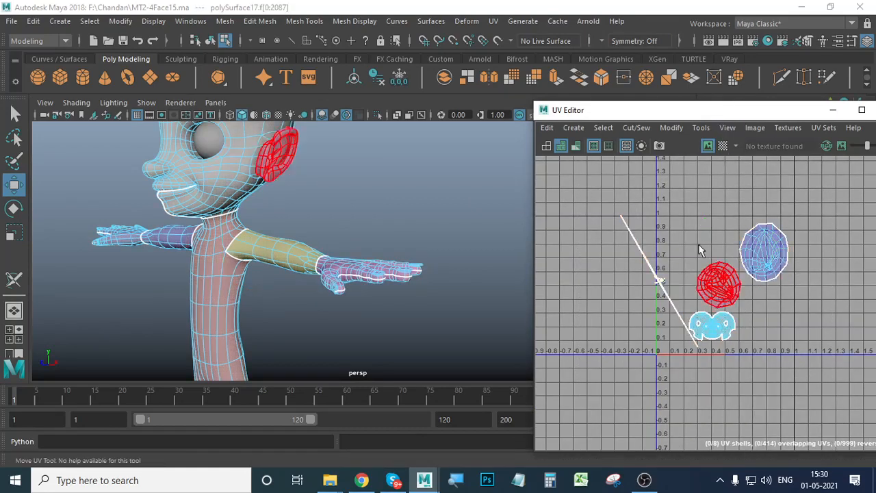
drag(595, 190, 854, 391)
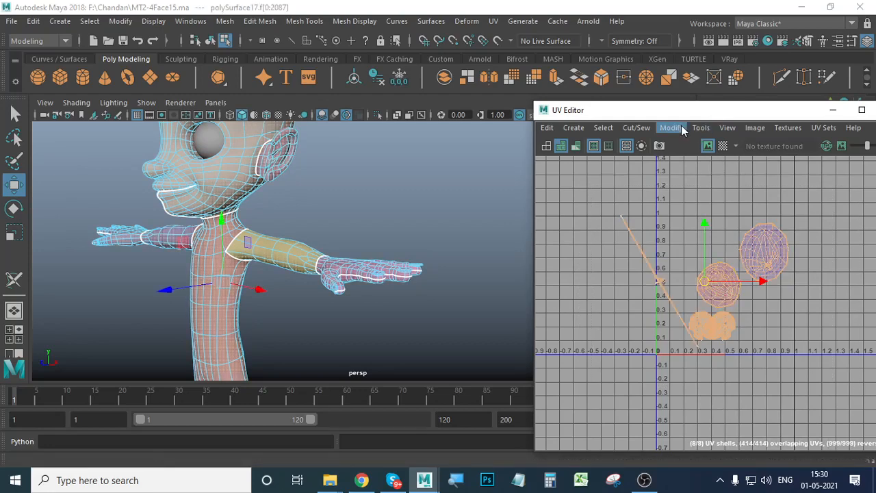
click(672, 127)
click(720, 469)
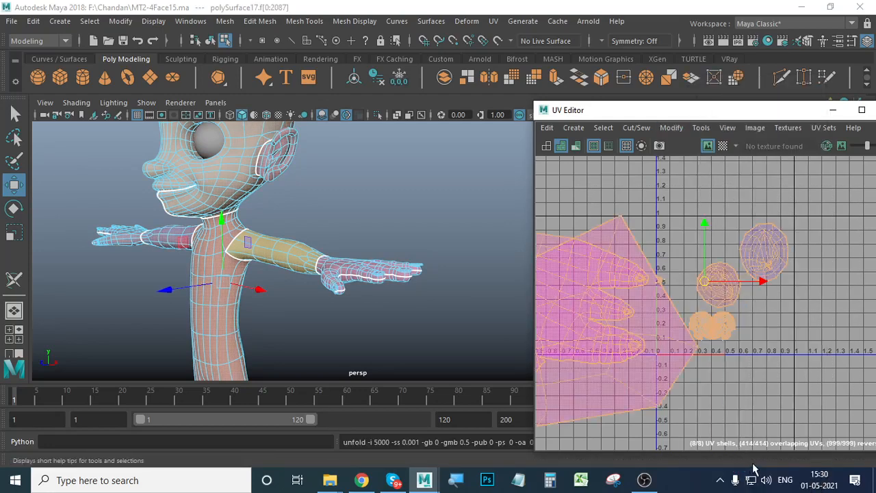
click(754, 397)
alt+middle_drag(693, 371, 798, 357)
Step: Scale down the UV shell of the single hand and place it on the negative U side near the tile's upper edge
right_drag(701, 302, 656, 284)
click(682, 306)
key(r)
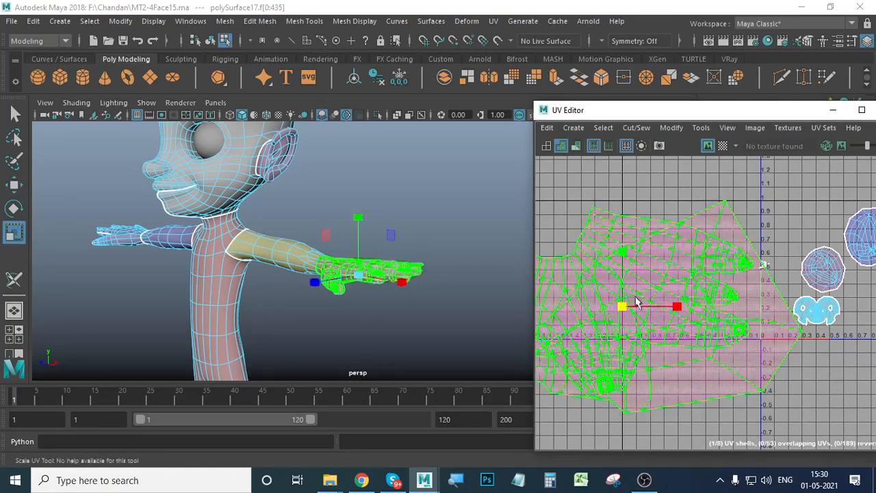
drag(622, 305, 577, 208)
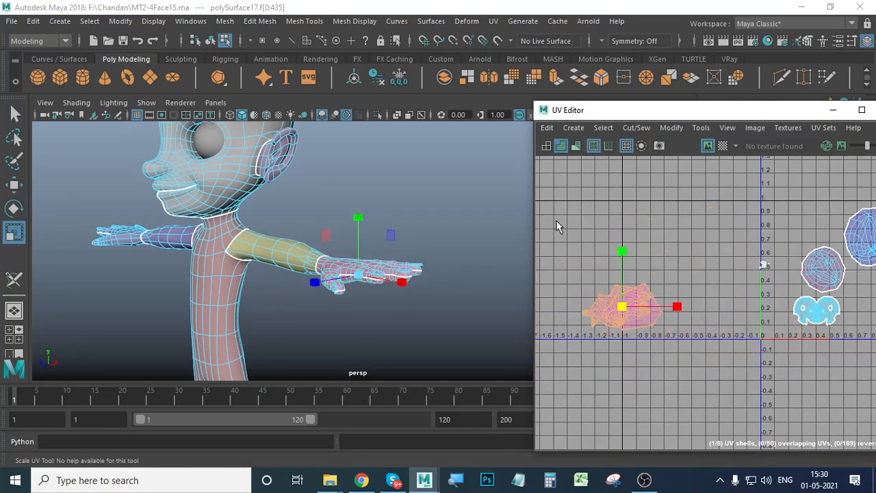
key(w)
drag(622, 306, 712, 216)
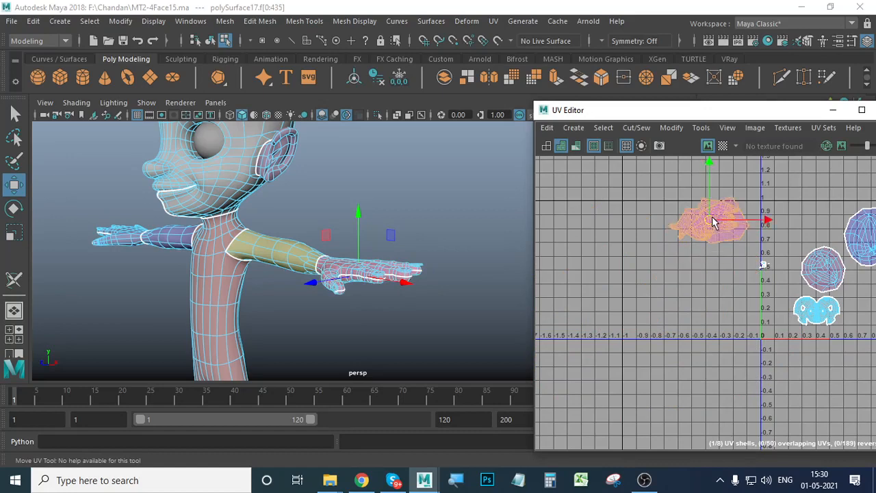
Step: Move the small blue arm shell down and away from the other arm's shell
scroll(733, 270, up, 3)
alt+middle_drag(796, 280, 684, 303)
scroll(694, 300, up, 5)
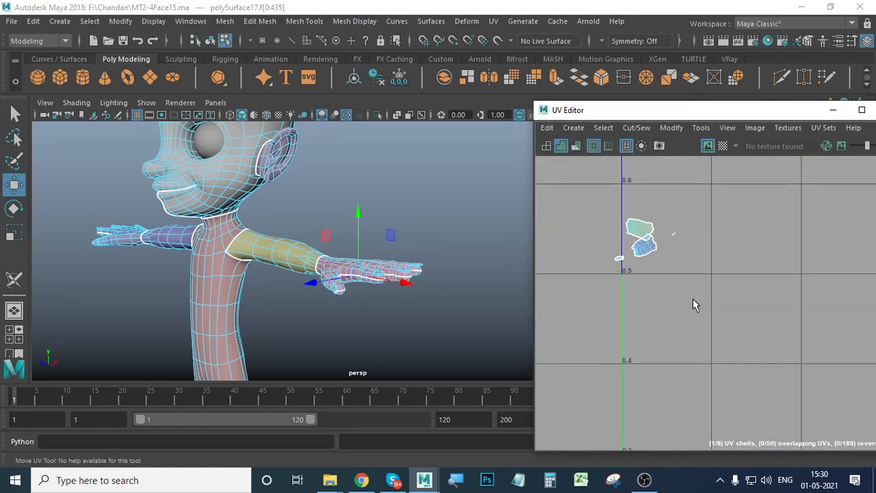
click(655, 249)
drag(646, 248, 608, 313)
alt+middle_drag(668, 336, 672, 335)
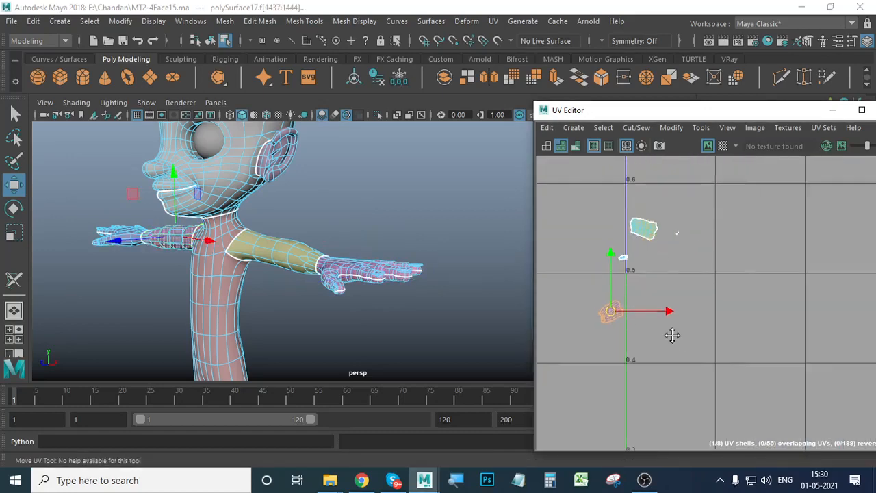
Step: Enlarge the small blue arm shell uniformly and place it on the negative U side, near the tile's lower edge
scroll(672, 335, down, 5)
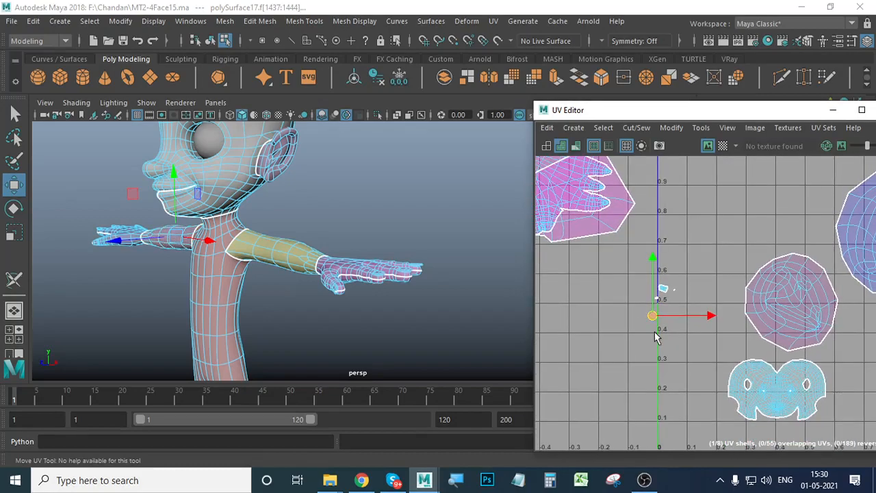
key(r)
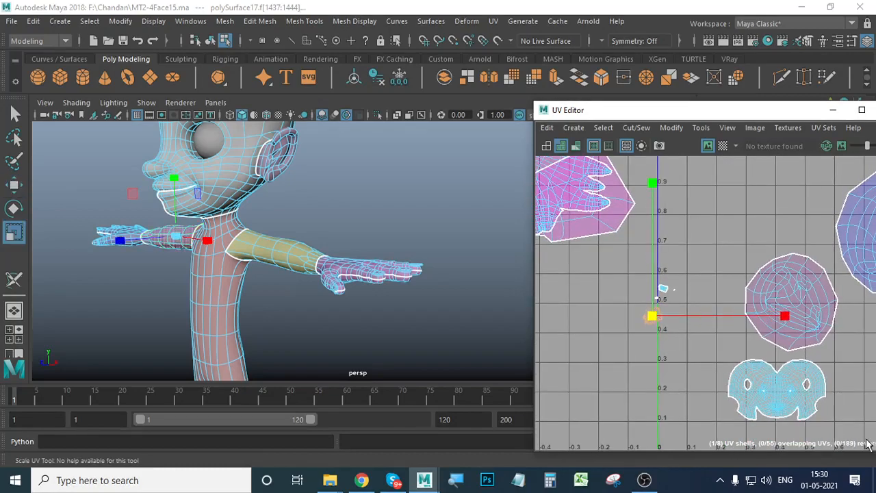
drag(652, 316, 735, 378)
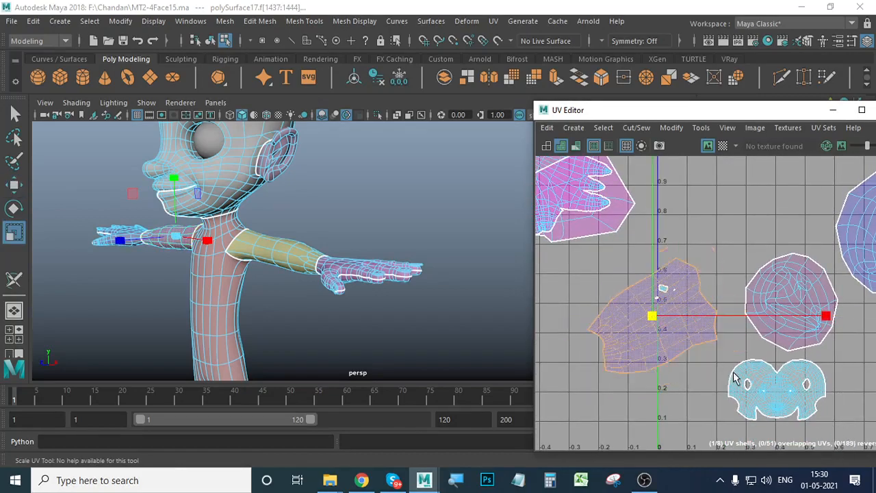
key(ctrl+z)
key(w)
drag(653, 317, 557, 405)
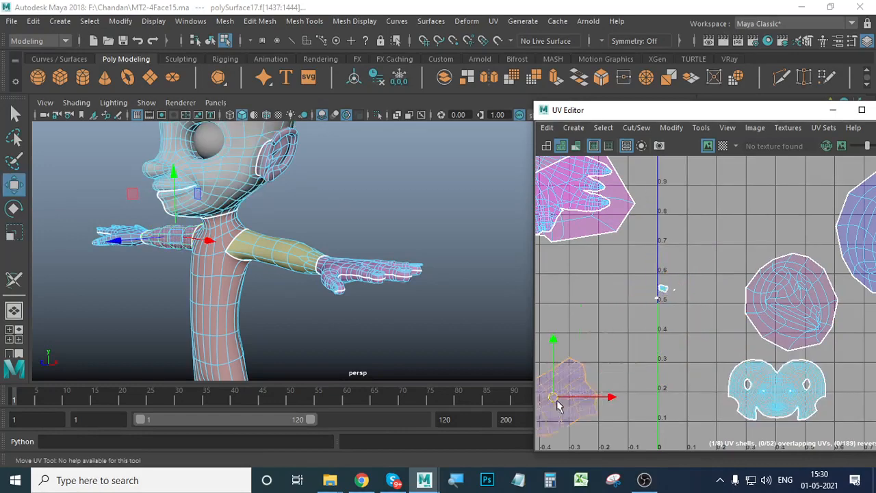
Step: Enlarge the yellow arm shell to a size similar to the blue one, place it directly above that shell, and deselect it
click(662, 290)
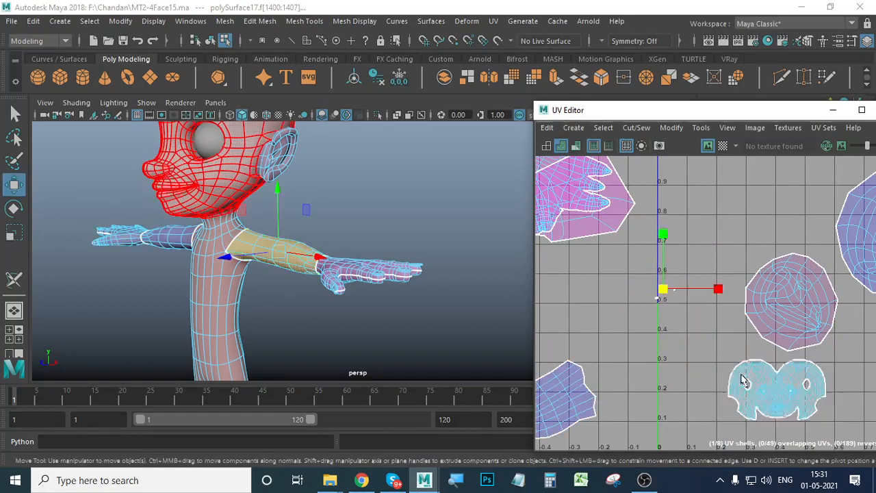
key(r)
drag(661, 290, 847, 423)
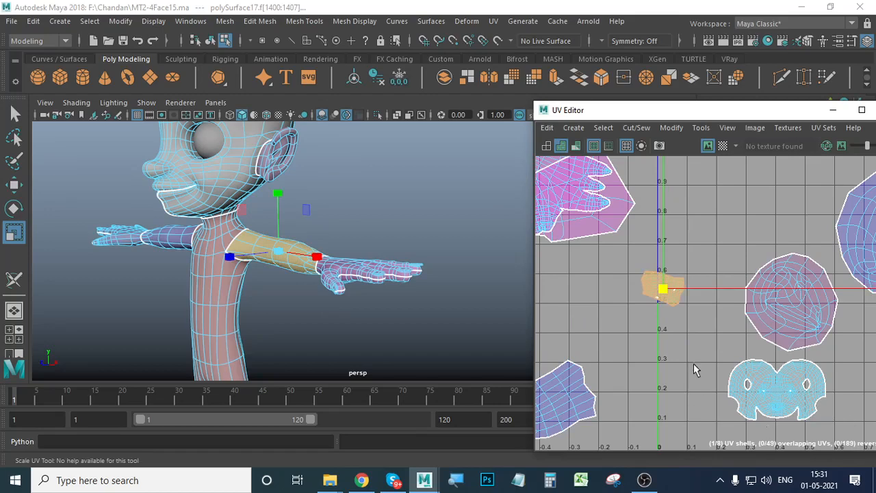
drag(665, 293, 767, 388)
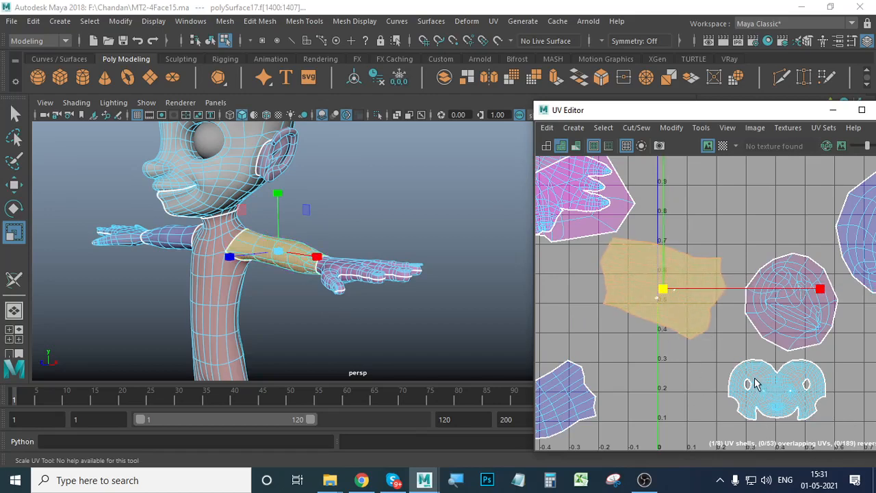
key(w)
drag(661, 293, 547, 330)
alt+middle_drag(657, 373, 753, 338)
alt+right_drag(753, 338, 684, 332)
alt+middle_drag(684, 333, 635, 337)
alt+right_drag(634, 337, 679, 338)
click(395, 289)
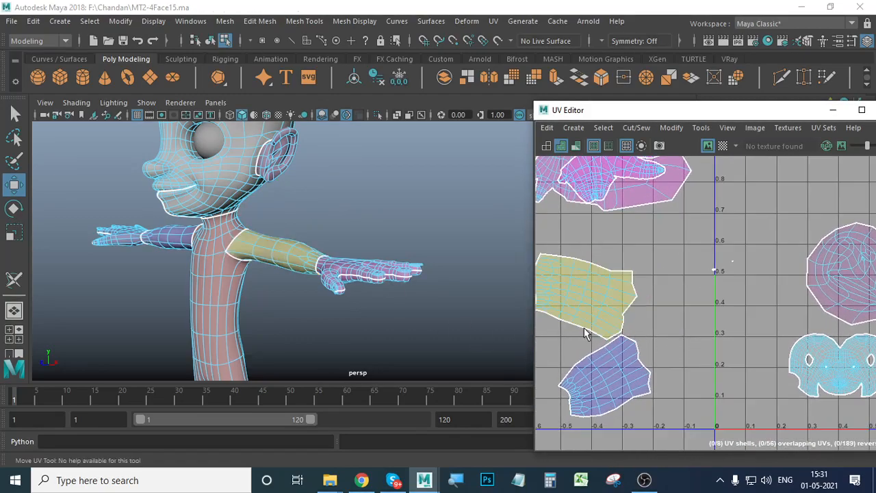
Step: Select the two remaining tiny shells near the V axis together, scale them up so they spread apart, and clear the selection
alt+middle_drag(655, 321, 615, 323)
alt+right_drag(615, 323, 643, 319)
drag(648, 245, 743, 282)
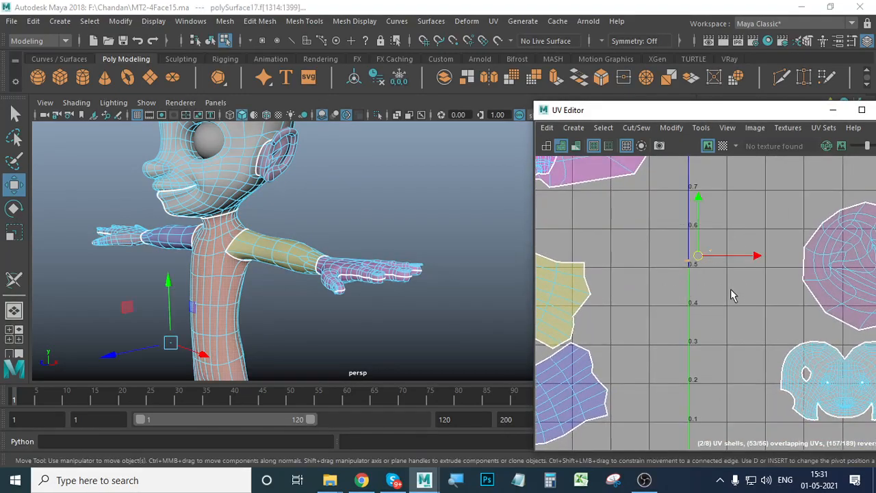
scroll(690, 297, down, 5)
scroll(716, 305, up, 2)
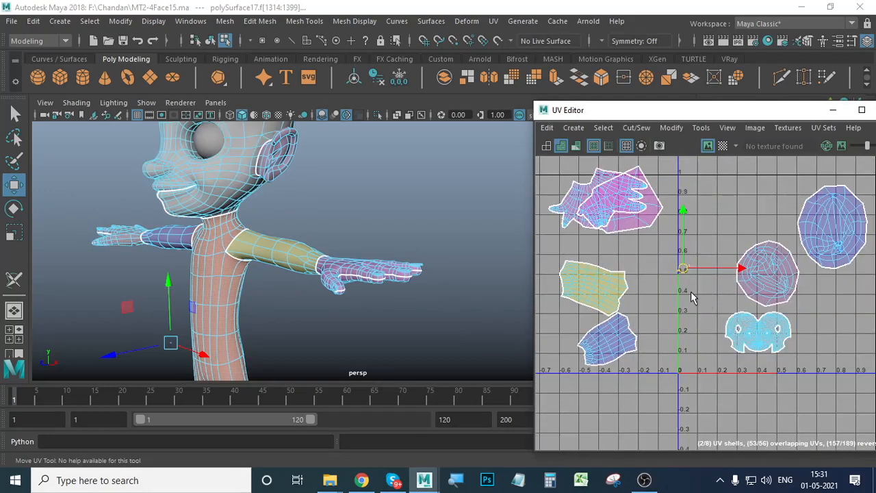
key(r)
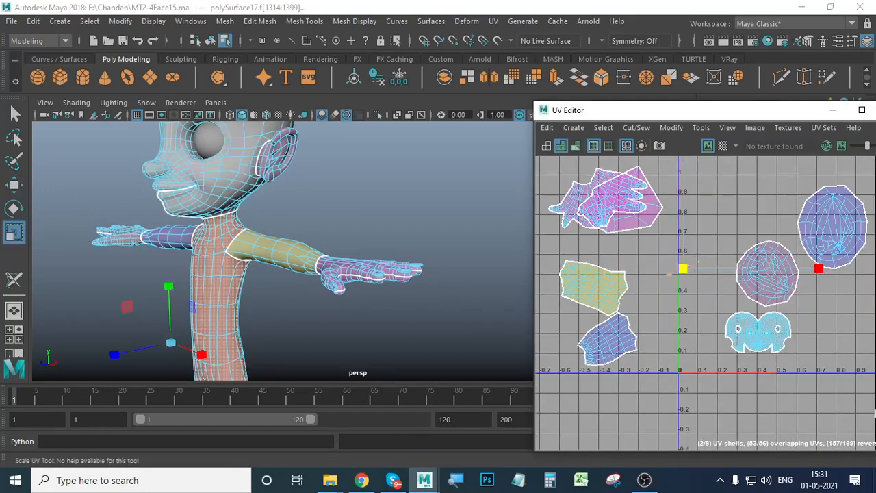
alt+middle_drag(388, 312, 389, 241)
click(308, 251)
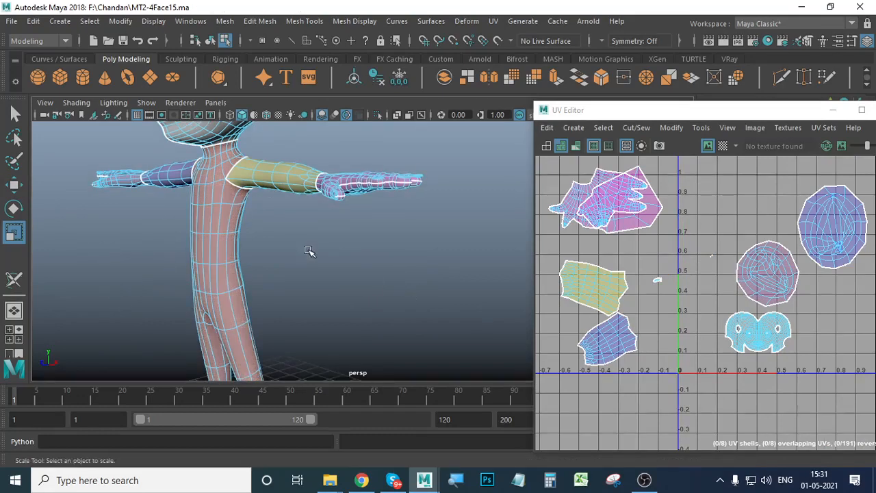
Step: Switch to edge selection and select the horizontal edge loop around the waist, just above the crotch
alt+drag(308, 251, 393, 301)
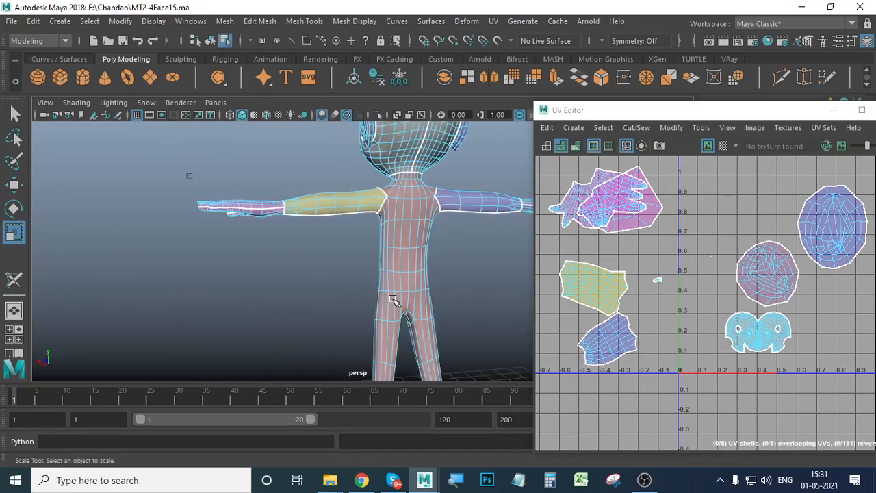
alt+middle_drag(388, 290, 345, 266)
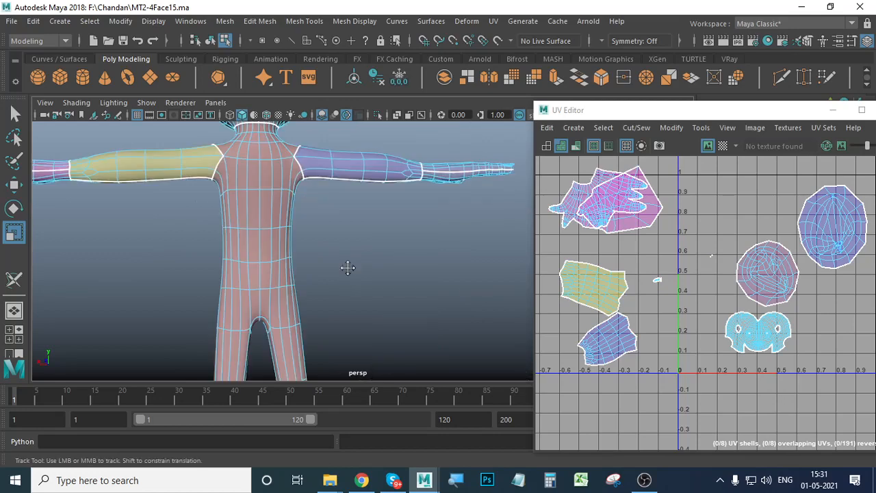
alt+drag(348, 267, 251, 260)
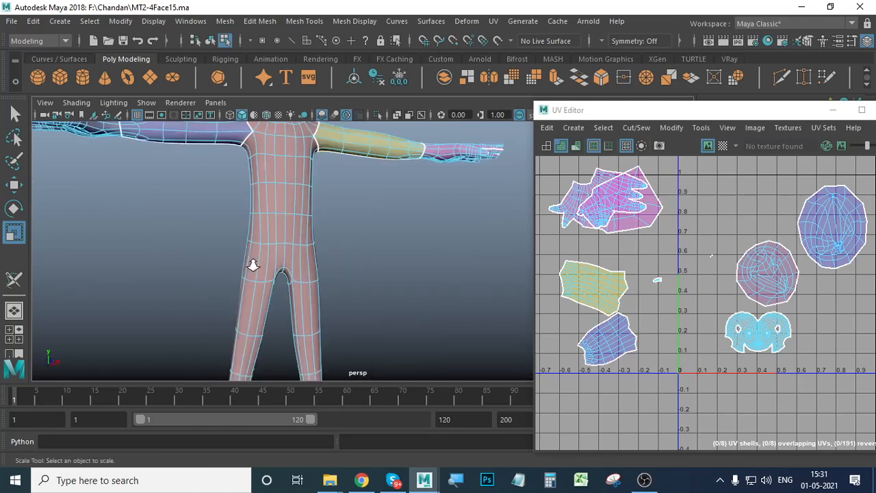
alt+right_drag(250, 260, 369, 293)
alt+middle_drag(193, 183, 280, 218)
right_drag(280, 218, 284, 92)
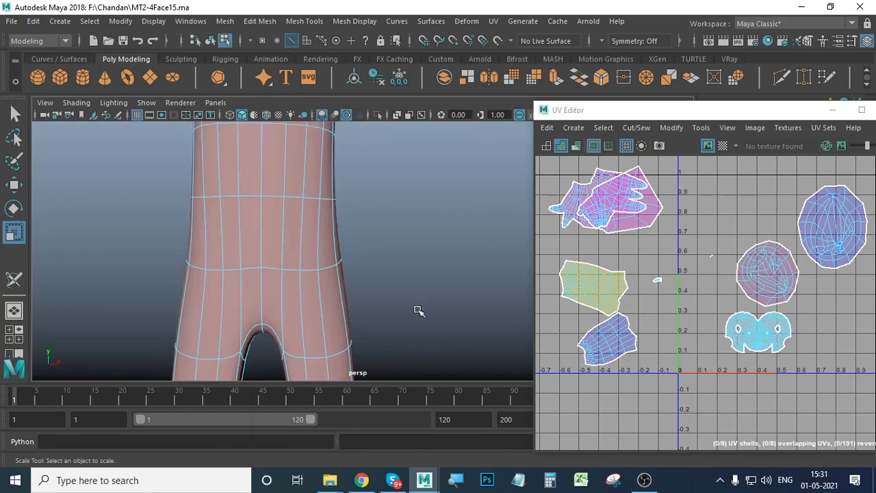
double_click(272, 267)
Step: Add the vertical centre edges of the back, from the waist loop up to the neck seam, to the selection
alt+drag(325, 299, 274, 309)
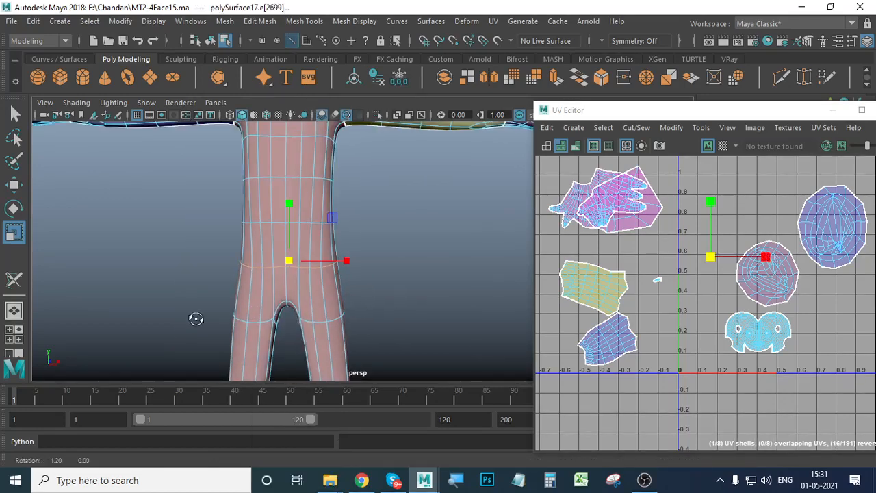
alt+drag(196, 319, 64, 286)
click(14, 186)
scroll(428, 288, up, 5)
alt+middle_drag(396, 335, 391, 347)
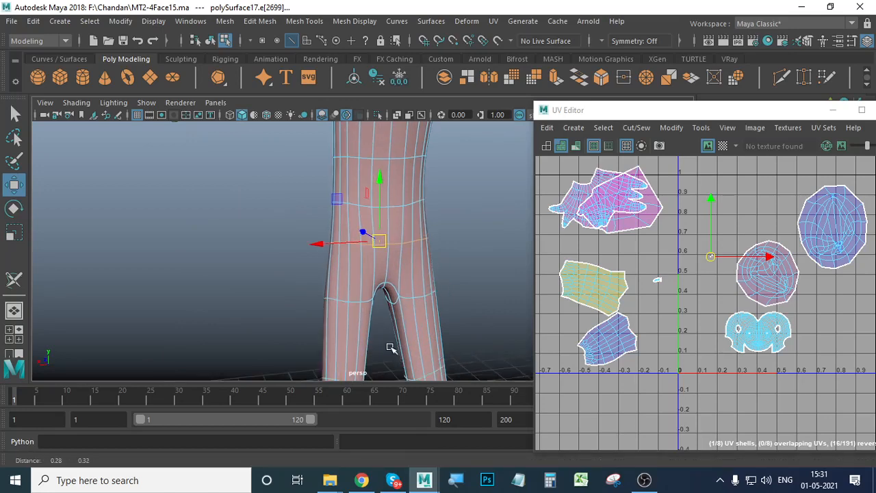
alt+drag(430, 346, 404, 338)
alt+right_drag(403, 338, 559, 358)
alt+middle_drag(348, 305, 257, 288)
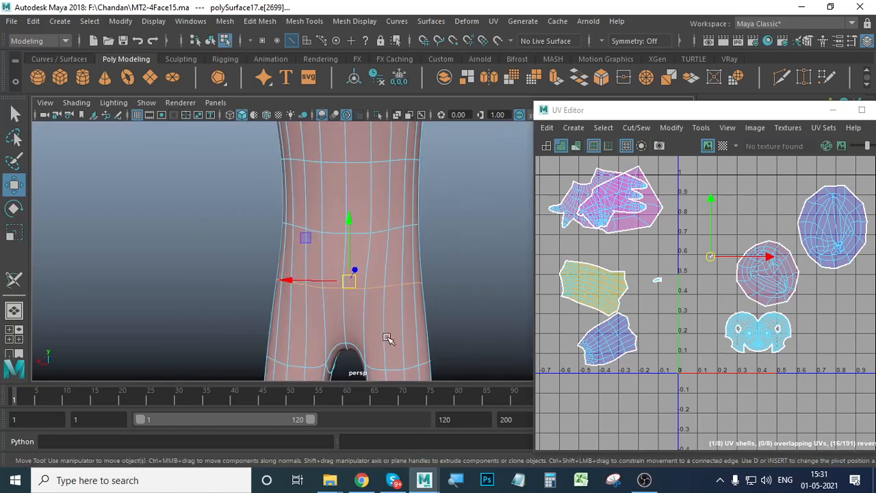
alt+middle_drag(380, 320, 376, 299)
alt+drag(349, 306, 314, 306)
alt+right_drag(423, 325, 473, 322)
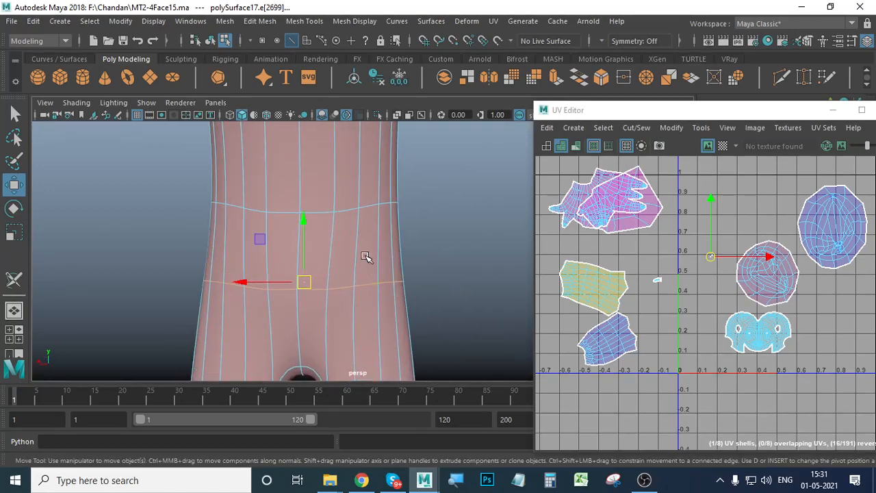
shift+click(295, 240)
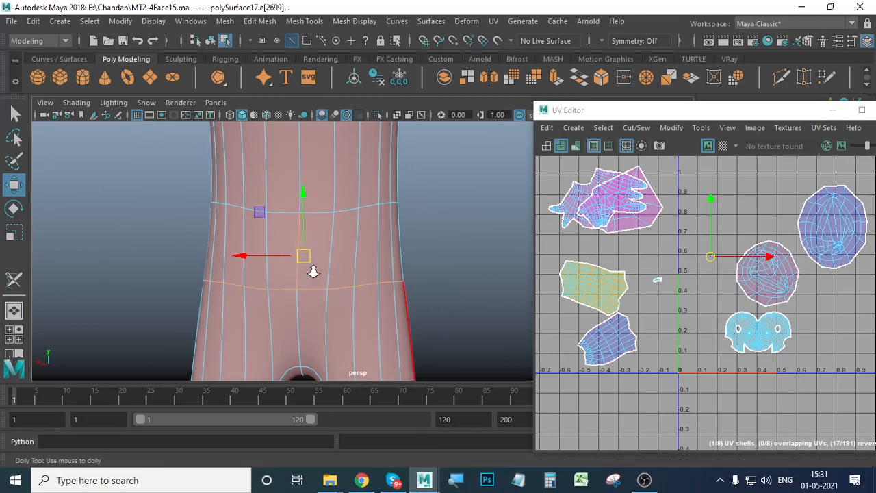
alt+right_drag(312, 270, 342, 354)
alt+middle_drag(376, 141, 375, 306)
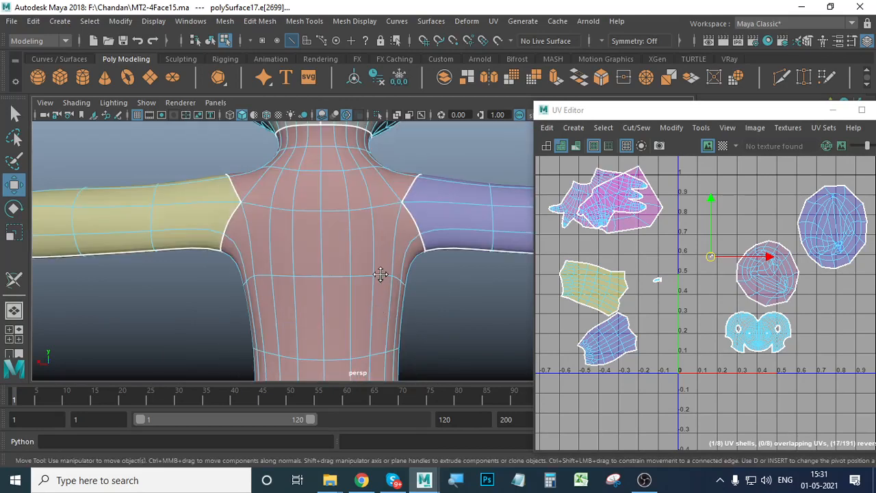
alt+middle_drag(380, 275, 383, 300)
shift+double_click(324, 169)
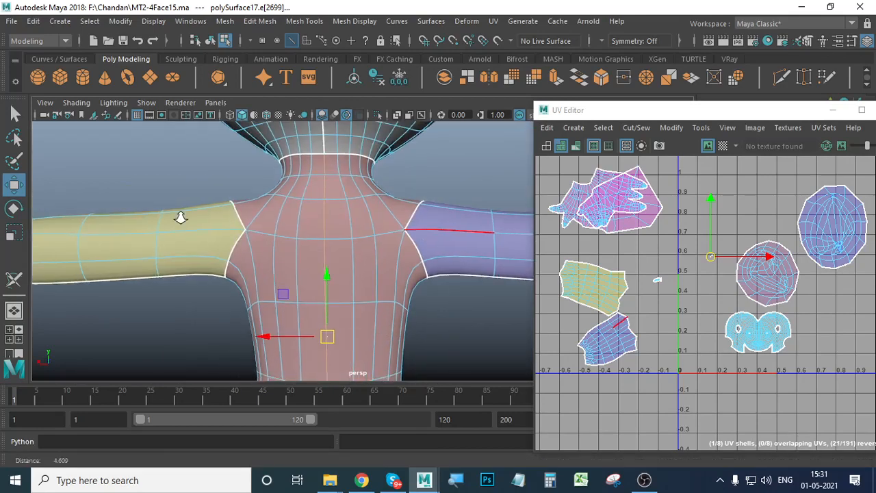
Step: Cut the UVs along the selected waist loop and centre back edges to separate the torso
alt+right_drag(180, 217, 219, 329)
alt+middle_drag(275, 378, 273, 253)
alt+drag(312, 255, 319, 260)
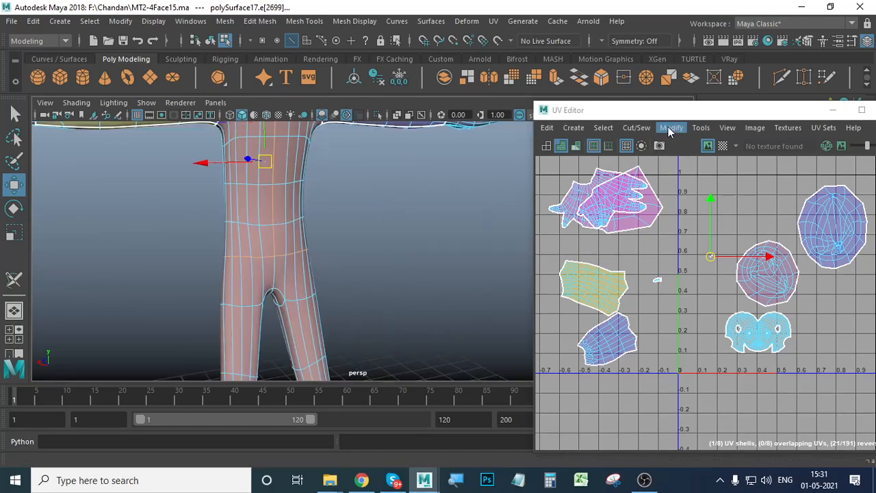
click(684, 128)
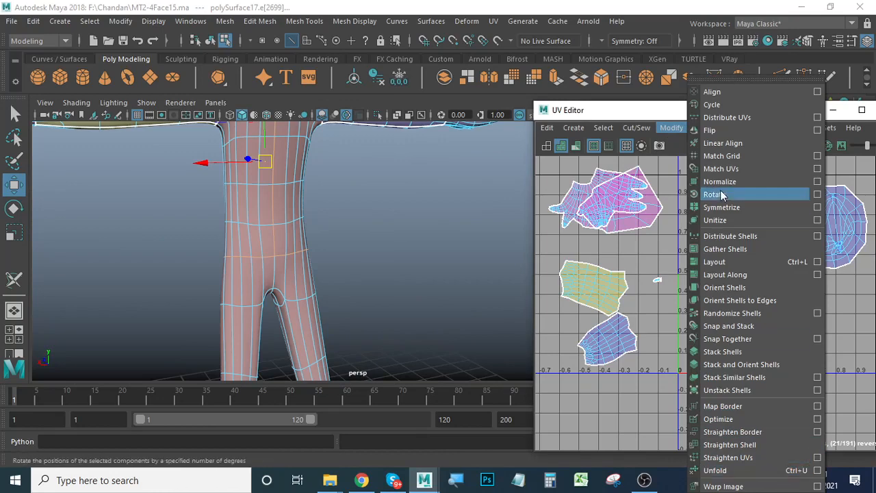
mouse_move(640, 128)
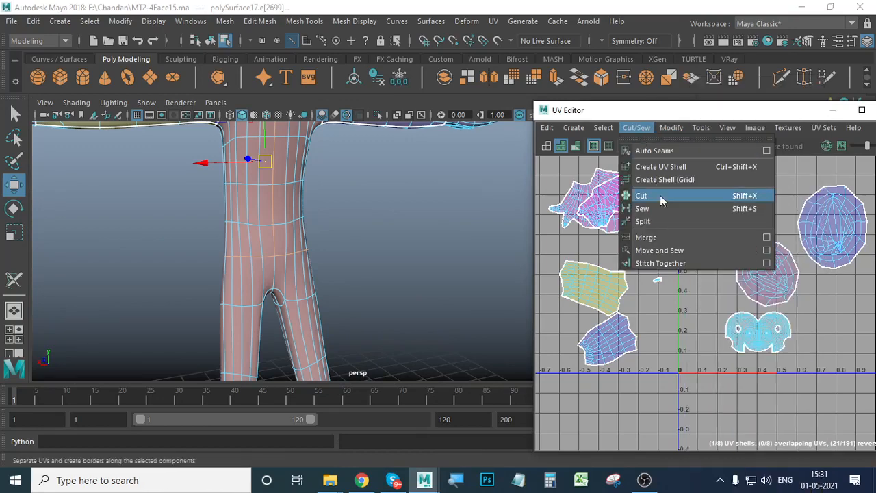
click(659, 195)
Step: Select the edge loops around the tops of both legs, at crotch level
scroll(311, 344, down, 3)
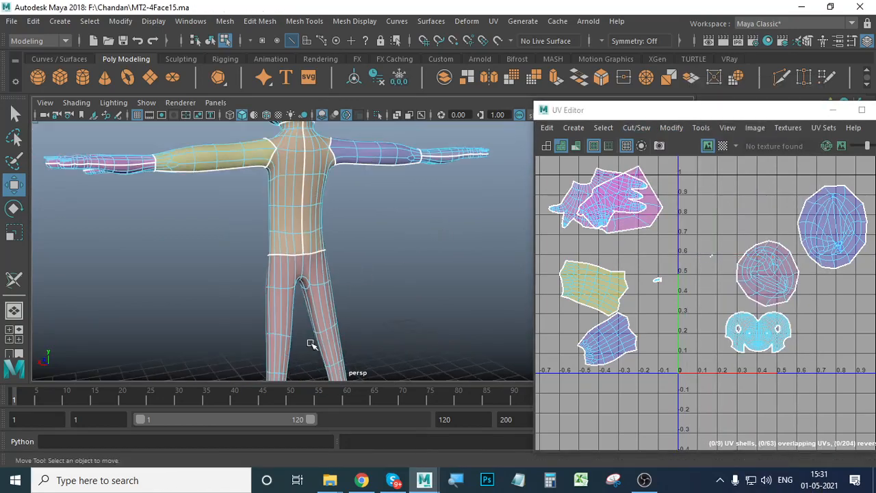
alt+middle_drag(227, 359, 226, 270)
alt+drag(376, 283, 278, 279)
alt+right_drag(278, 280, 313, 365)
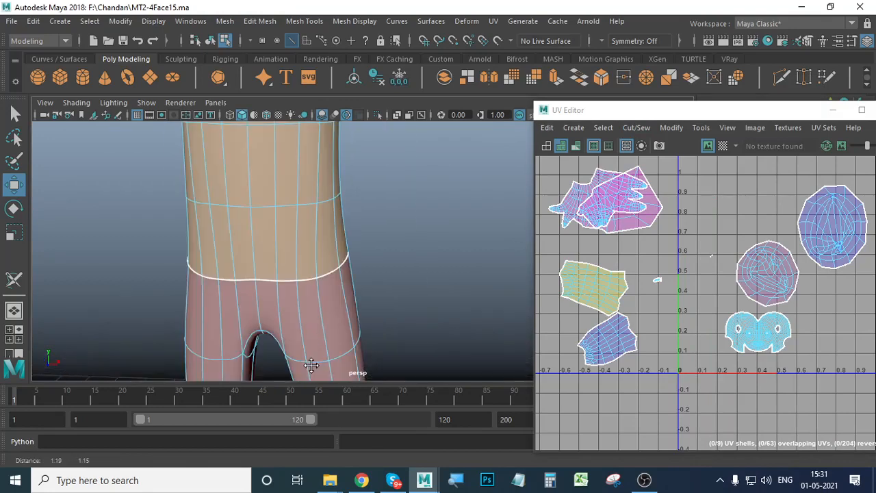
alt+middle_drag(313, 366, 303, 318)
alt+right_drag(304, 319, 334, 307)
alt+drag(332, 342, 362, 288)
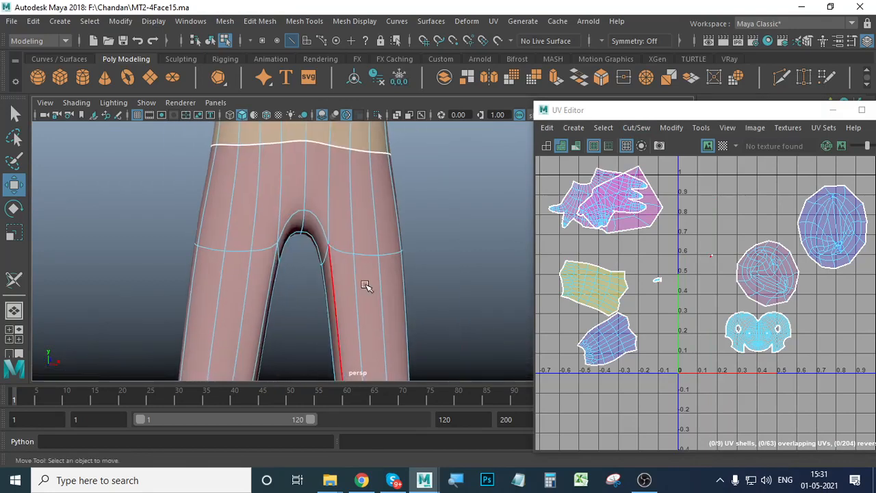
click(354, 274)
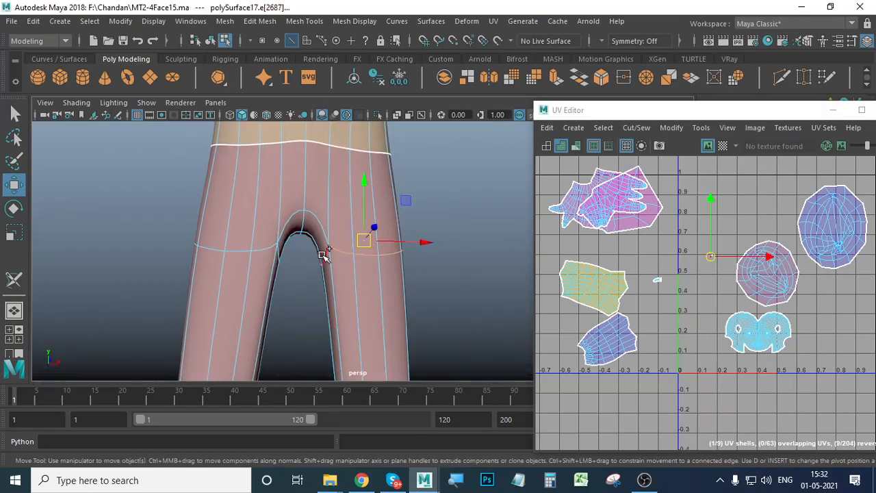
shift+click(269, 248)
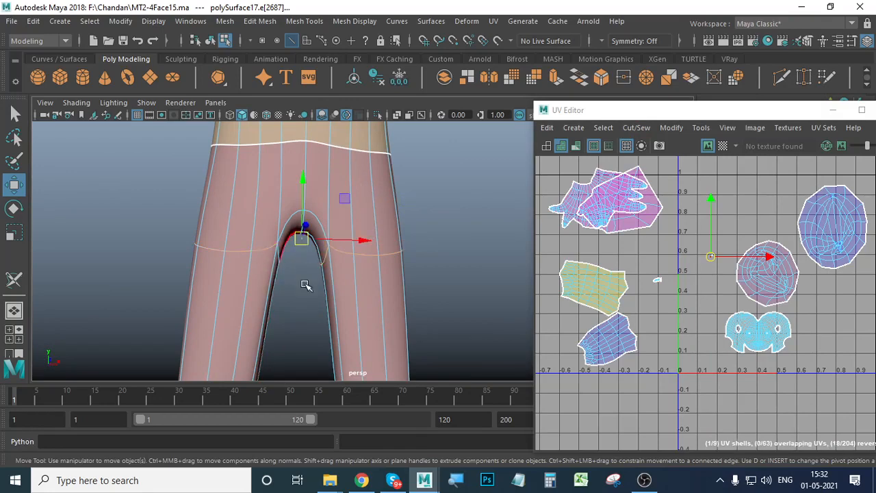
alt+drag(273, 289, 245, 280)
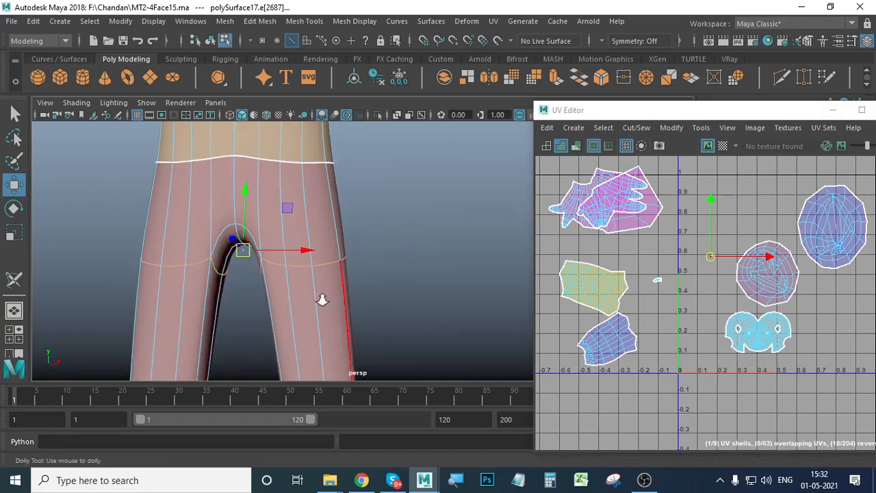
Step: Cut the UVs along both upper-leg edge loops and clear the edge selection
scroll(323, 299, down, 3)
alt+drag(314, 312, 123, 316)
scroll(123, 316, down, 4)
scroll(382, 322, up, 5)
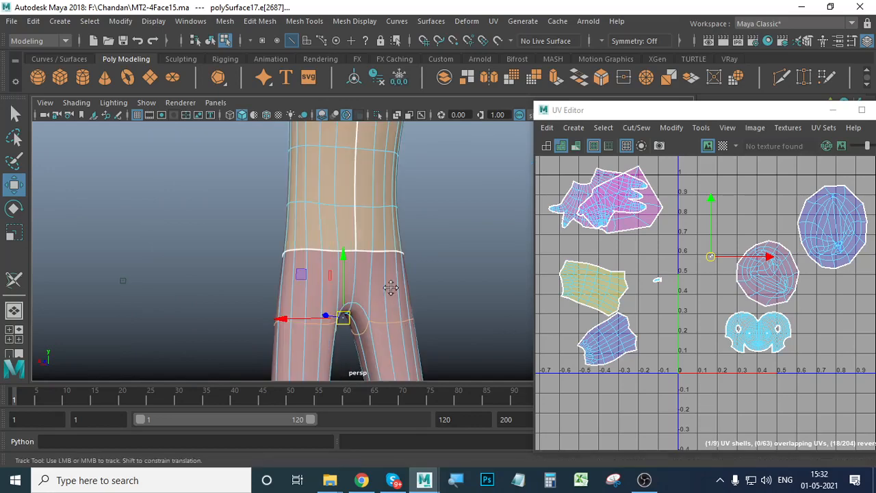
alt+drag(391, 290, 394, 280)
click(636, 127)
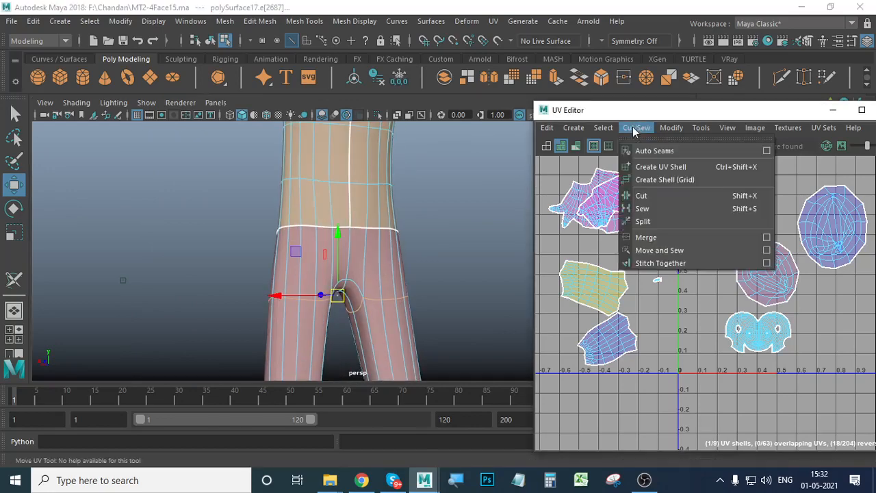
click(659, 197)
click(443, 305)
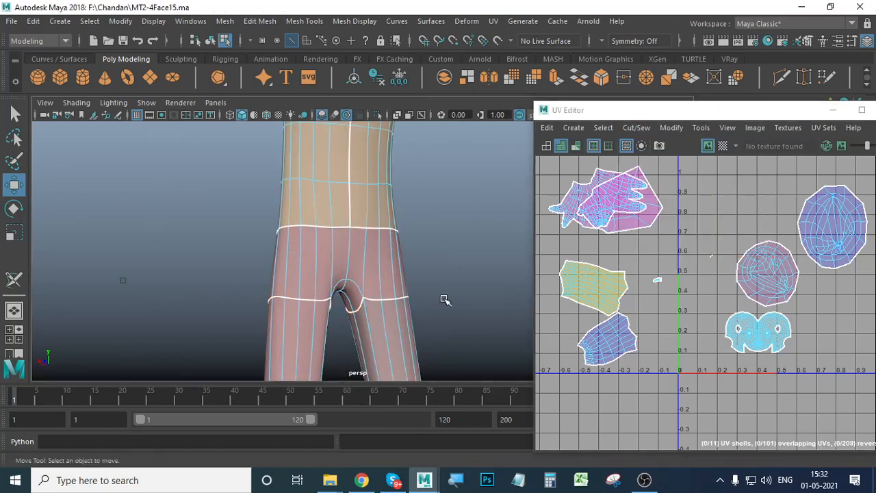
Step: Examine the waist, hip and upper-leg seams of the body from the front, back and sides
alt+drag(442, 299, 370, 282)
alt+drag(324, 299, 508, 310)
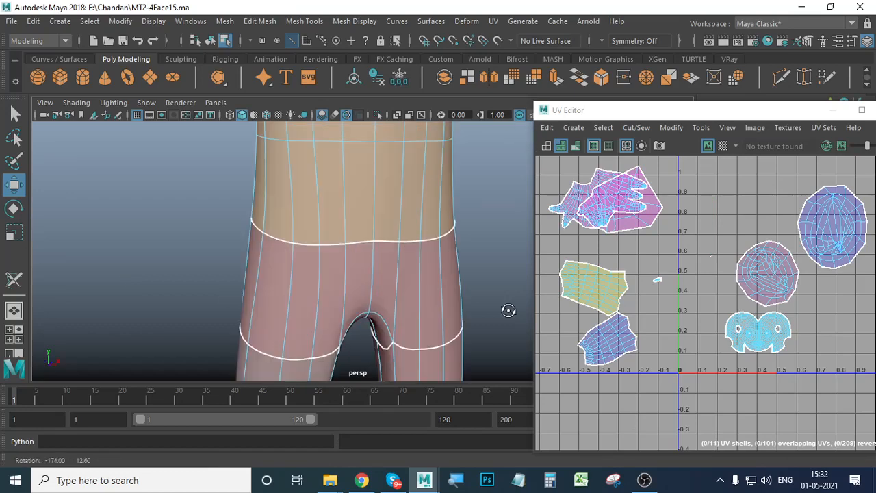
alt+drag(346, 317, 198, 256)
scroll(198, 256, down, 5)
scroll(366, 362, up, 3)
alt+middle_drag(369, 365, 404, 433)
alt+drag(335, 315, 357, 289)
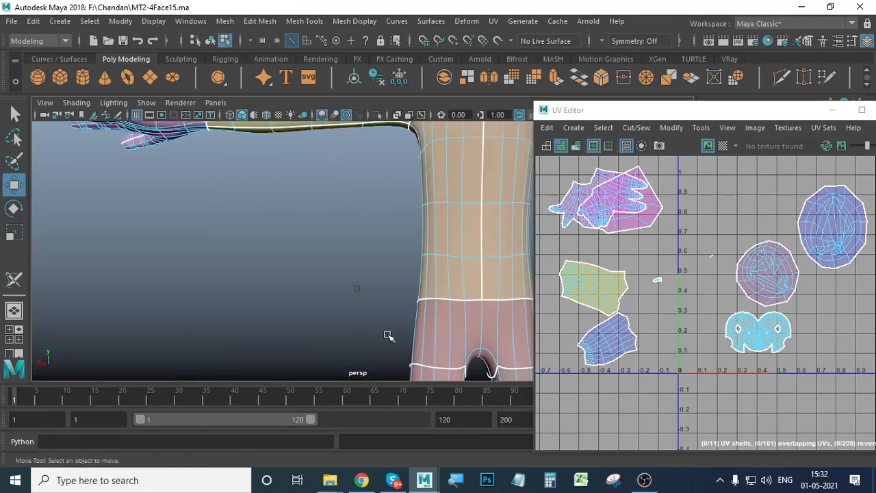
alt+middle_drag(388, 336, 202, 223)
scroll(349, 308, up, 4)
alt+middle_drag(332, 374, 331, 366)
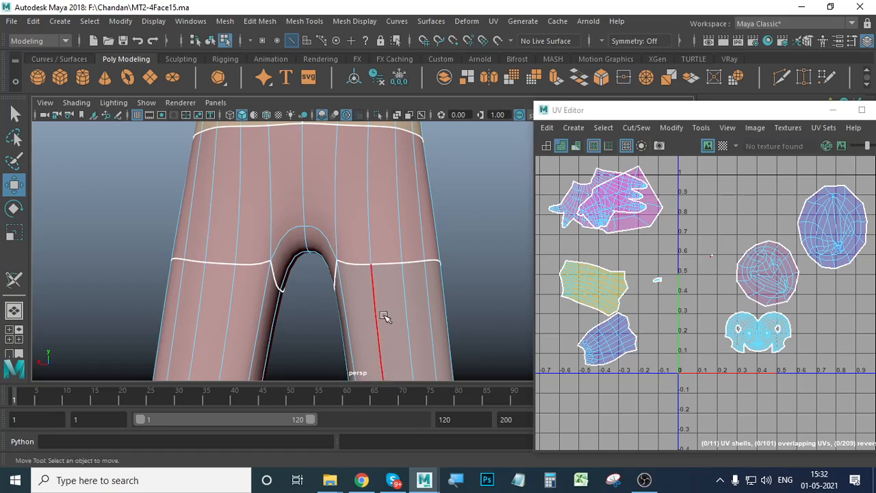
alt+drag(427, 264, 393, 287)
alt+middle_drag(348, 148, 336, 187)
alt+drag(394, 233, 356, 253)
scroll(358, 253, down, 5)
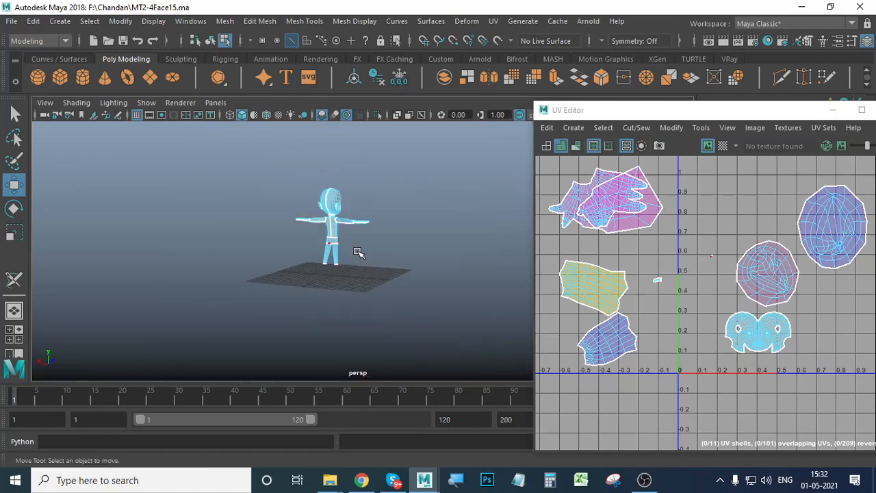
scroll(335, 259, up, 6)
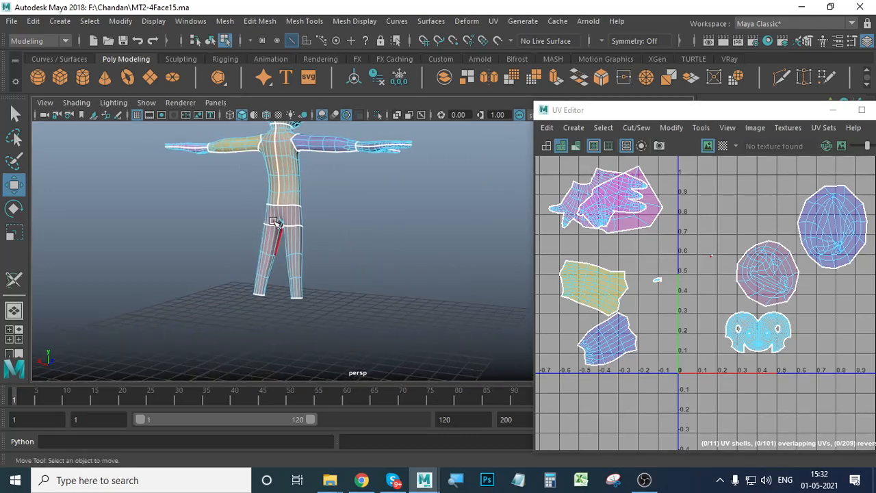
right_click(283, 203)
click(281, 162)
click(280, 213)
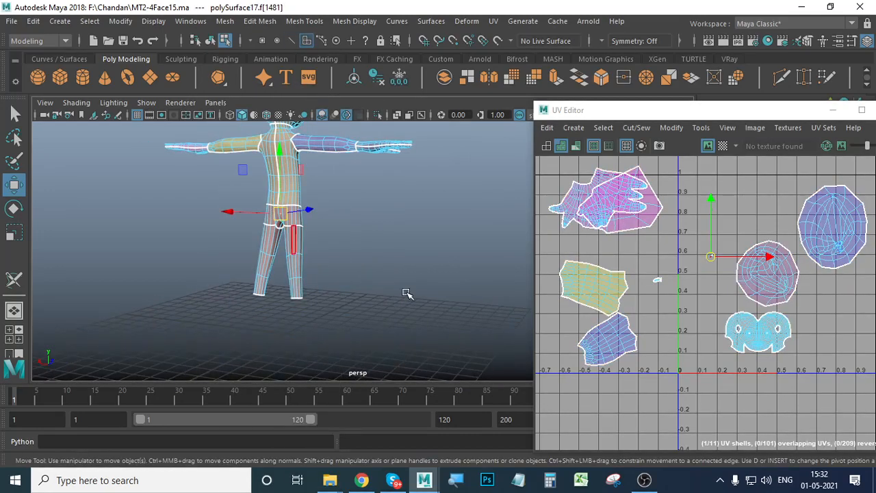
scroll(407, 294, up, 5)
right_click(391, 125)
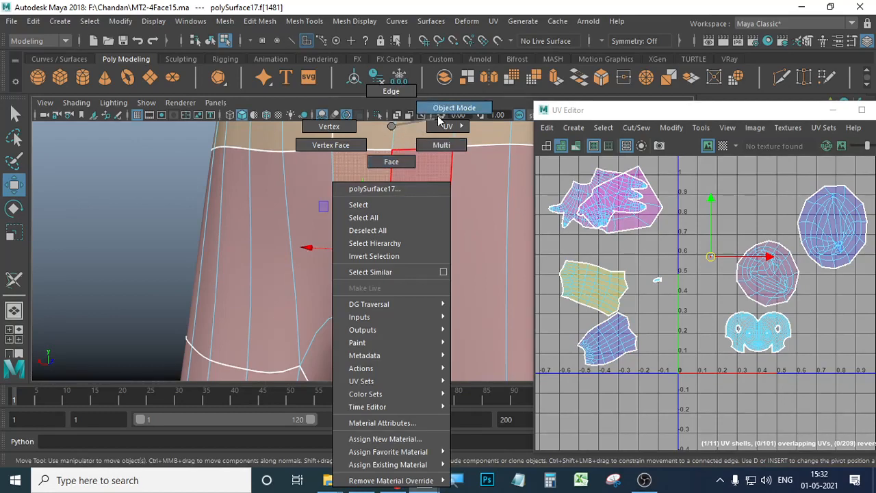
right_drag(344, 128, 393, 92)
Step: Select the crotch edges running between the two legs
scroll(256, 272, down, 5)
alt+middle_drag(428, 332, 275, 249)
alt+drag(145, 275, 299, 249)
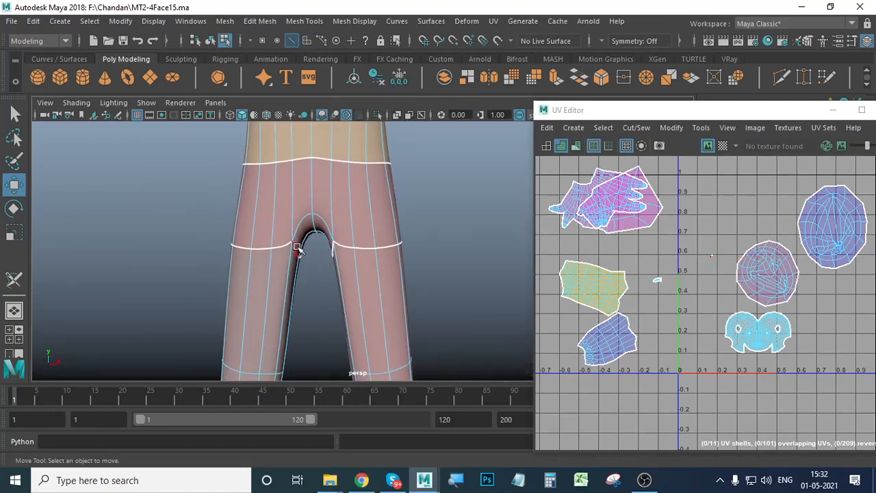
click(379, 243)
scroll(316, 252, up, 1)
scroll(358, 305, up, 1)
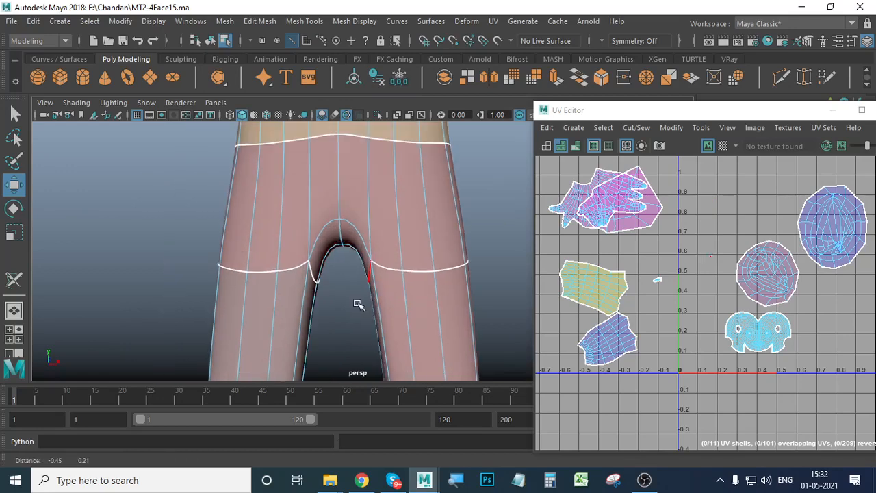
alt+drag(357, 303, 359, 275)
click(359, 318)
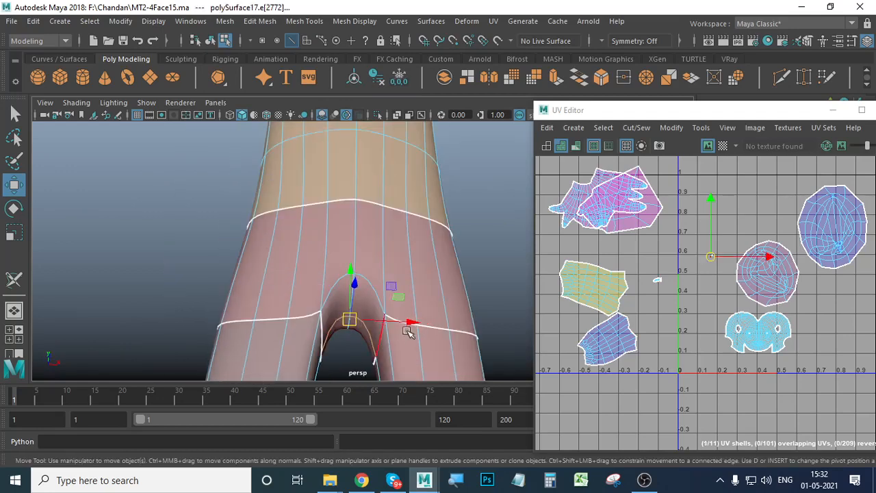
Step: Add the vertical edge on the outer side of the hip to the selection and cut the UVs along the selected edges
mouse_move(411, 333)
alt+mouse_down()
mouse_move(479, 313)
mouse_move(377, 361)
mouse_move(432, 320)
mouse_move(400, 325)
alt+mouse_up()
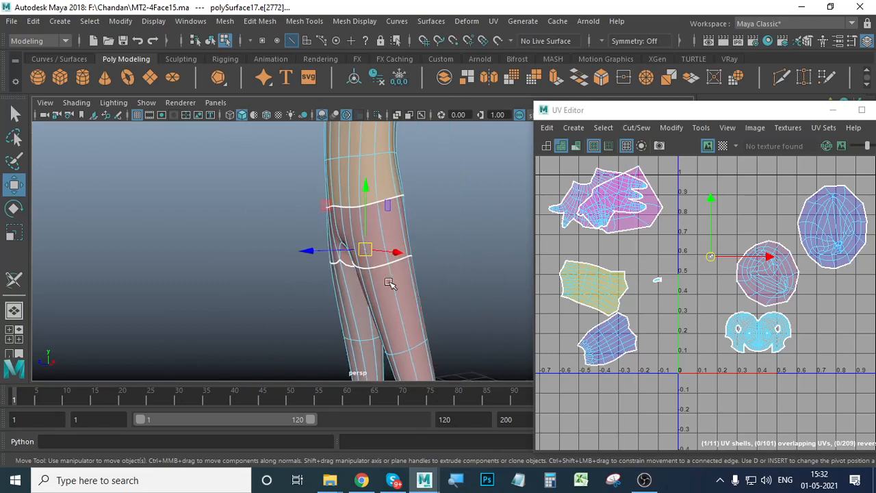
alt+drag(388, 283, 336, 239)
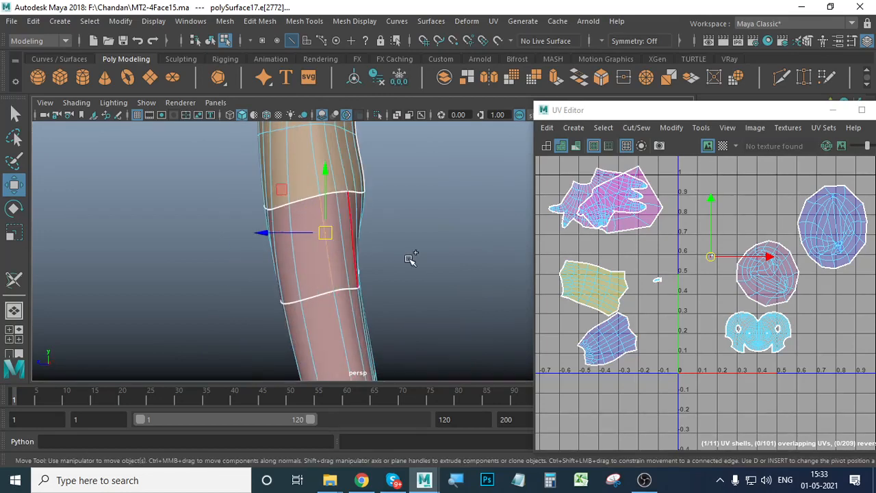
alt+drag(409, 256, 336, 277)
alt+drag(416, 279, 479, 274)
click(636, 128)
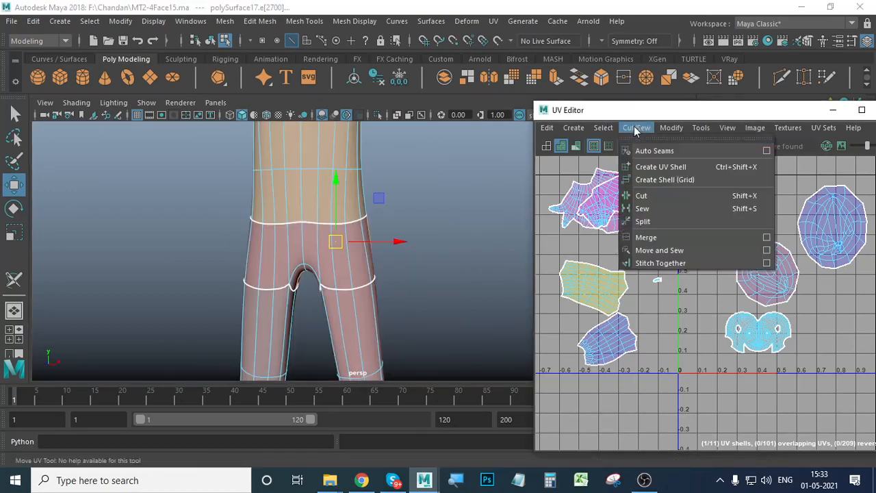
click(650, 196)
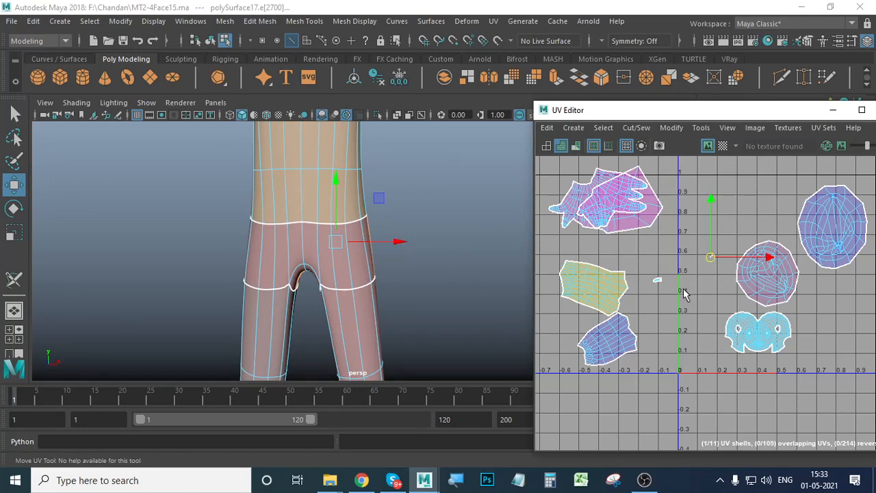
Step: Try to unfold the UVs from the edge selection, and return the mesh to object mode
click(671, 128)
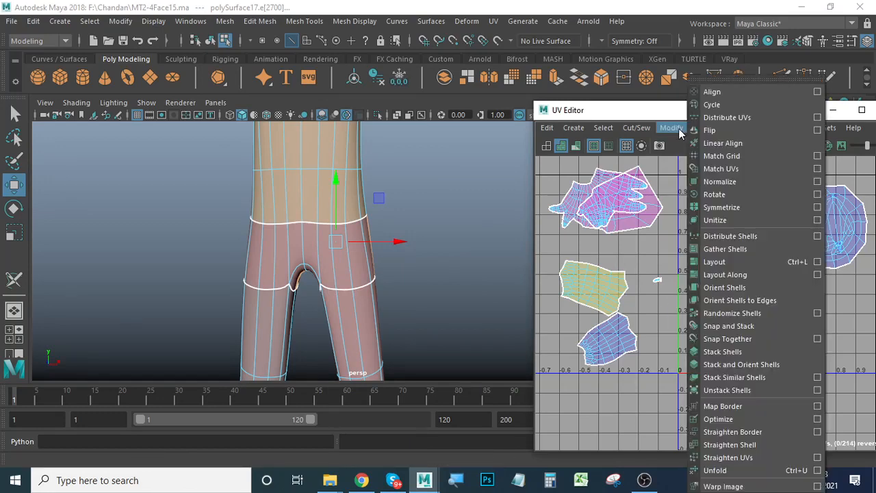
click(729, 474)
right_drag(322, 126, 364, 111)
click(448, 306)
click(348, 260)
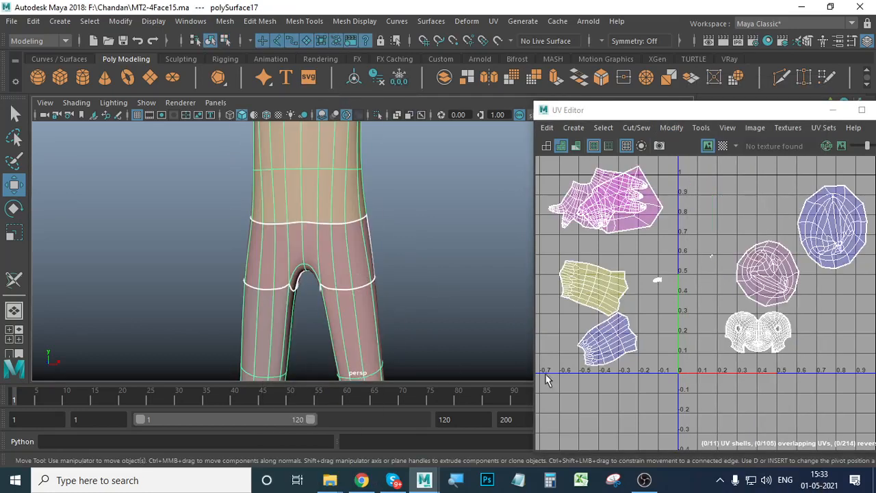
Step: Select the tiny lower-body UV shells beside the head shells in the UV layout and unfold them
drag(693, 236, 720, 258)
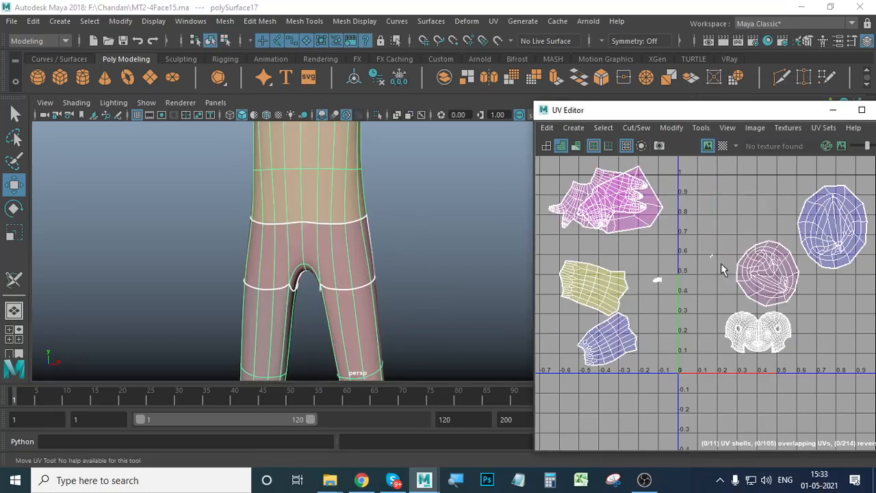
right_drag(705, 253, 685, 239)
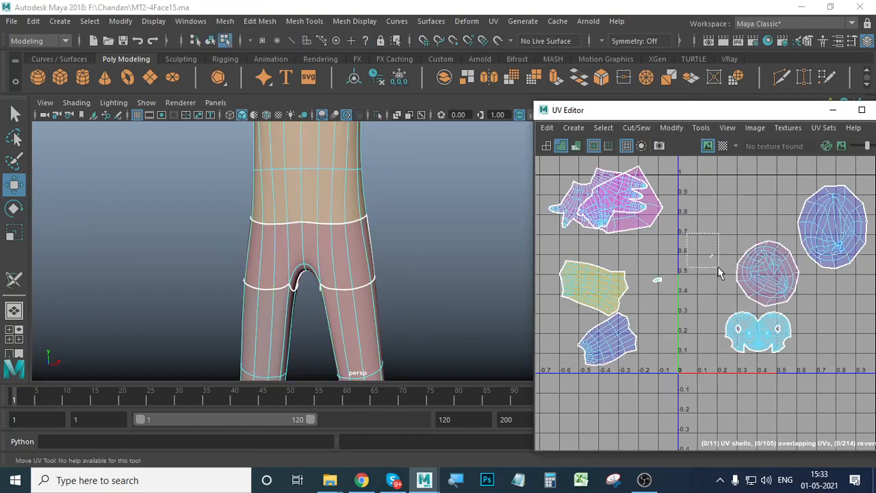
drag(718, 273, 719, 272)
click(677, 128)
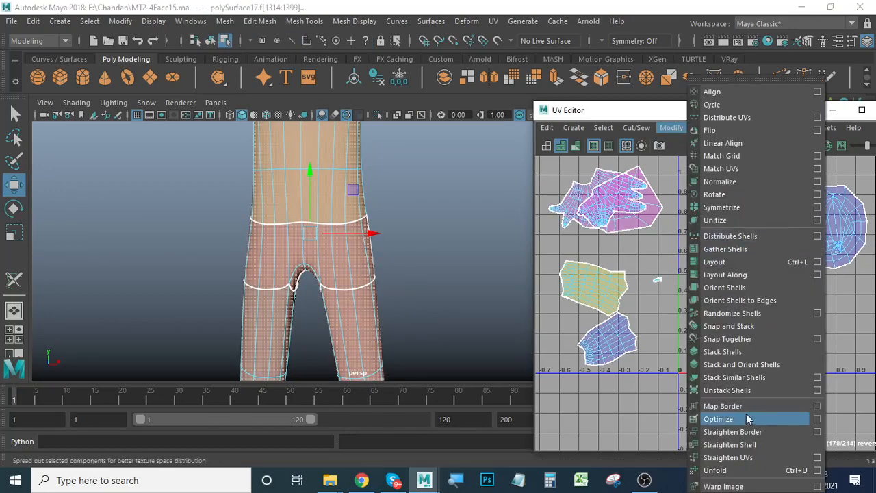
click(730, 476)
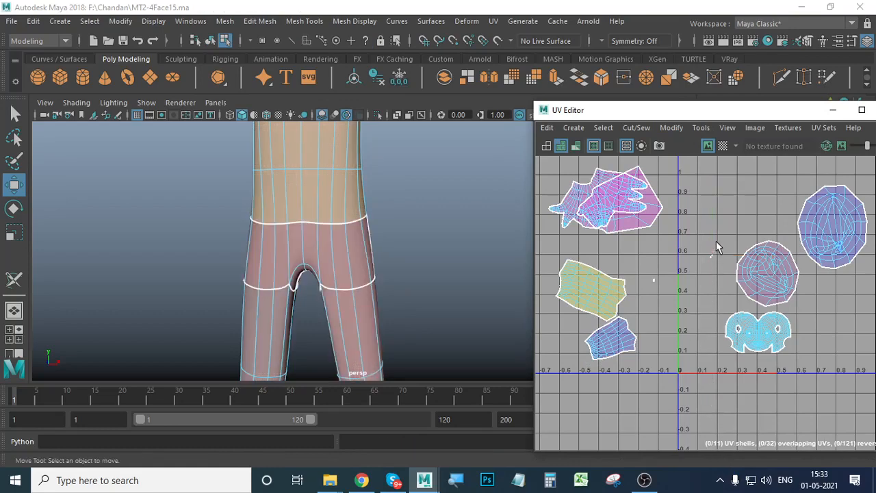
Step: Scale up the unfolded lower-body UV shells uniformly and deselect them
key(r)
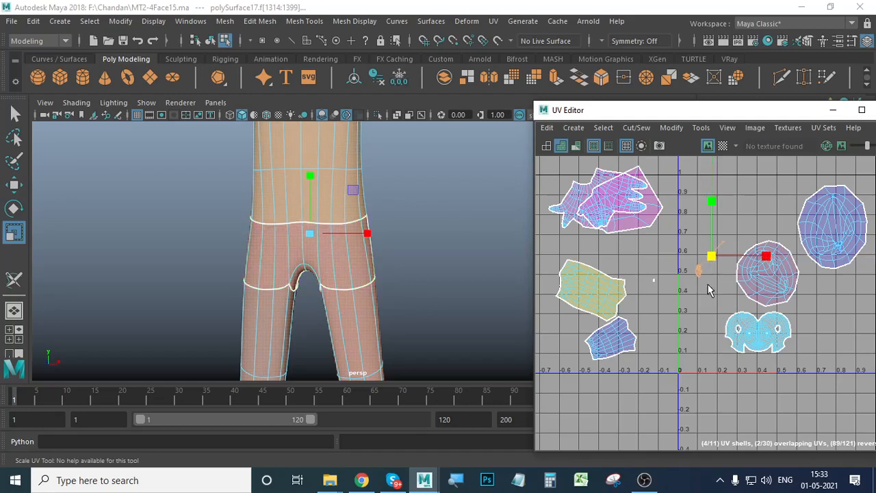
drag(712, 258, 875, 410)
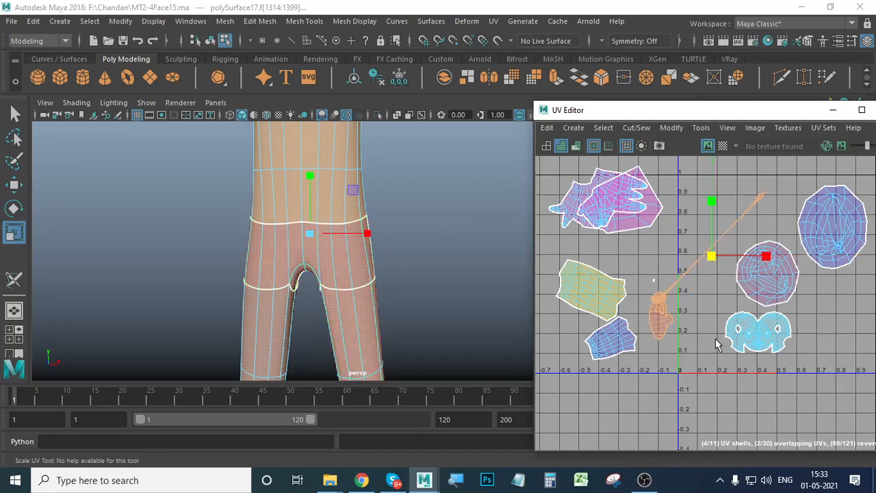
click(693, 329)
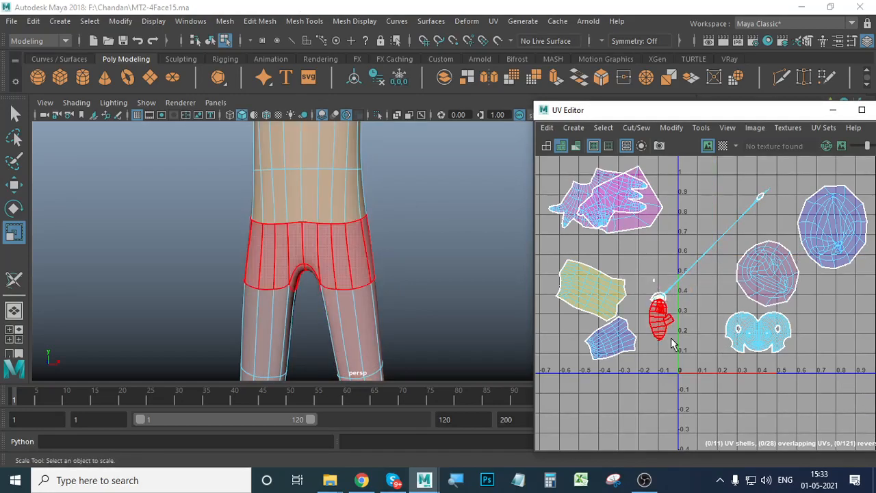
Step: Select the hip UV shell and move it into the empty area below the arm shells
click(672, 344)
key(w)
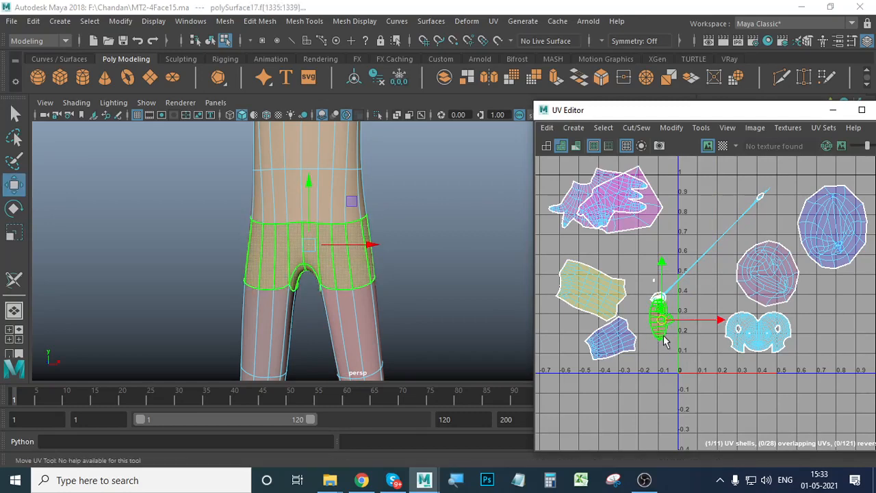
middle_drag(656, 332, 629, 408)
alt+middle_drag(710, 378, 714, 366)
scroll(714, 367, up, 8)
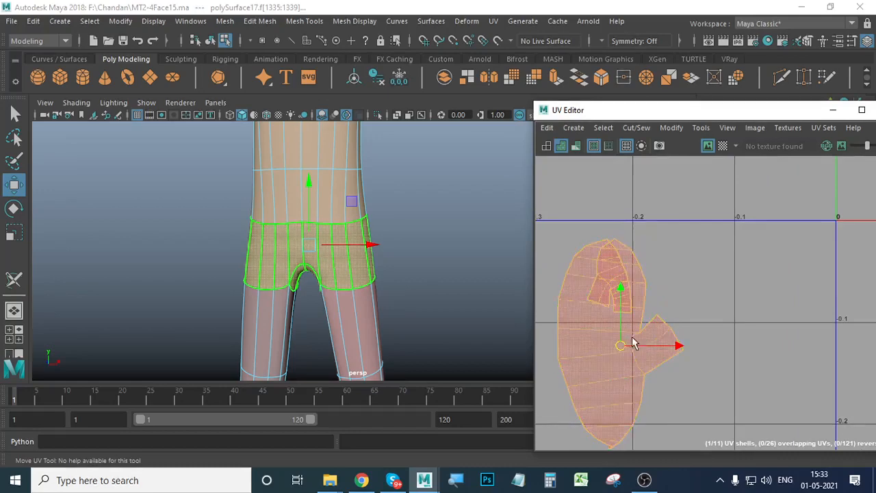
scroll(719, 337, down, 4)
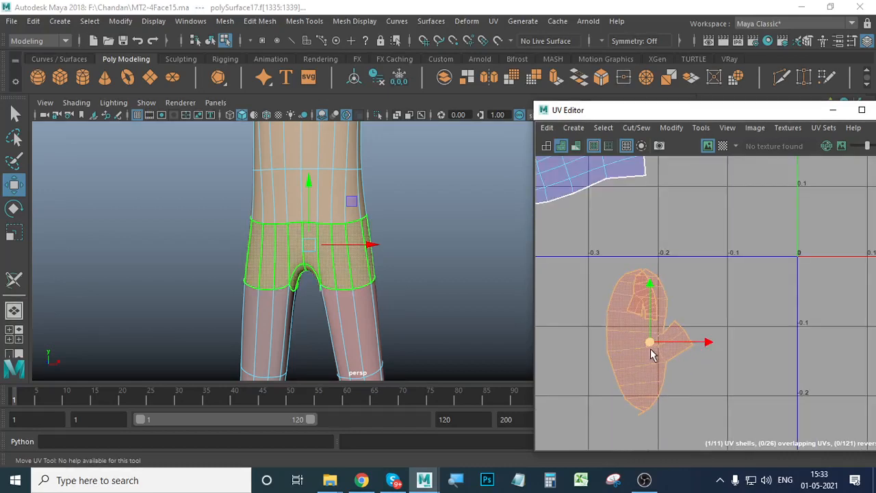
scroll(650, 349, down, 5)
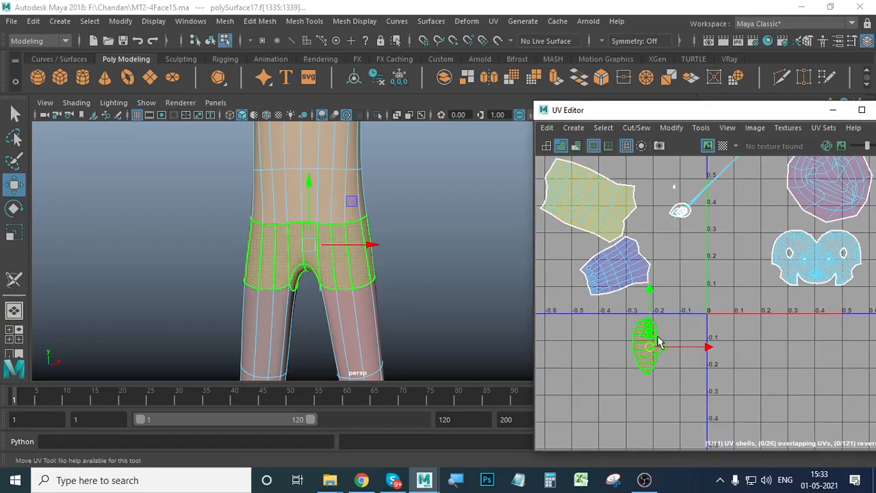
alt+middle_drag(707, 305, 666, 383)
Step: Switch the body mesh to edge selection and select the topmost vertical edge on the inner side of one leg
click(432, 325)
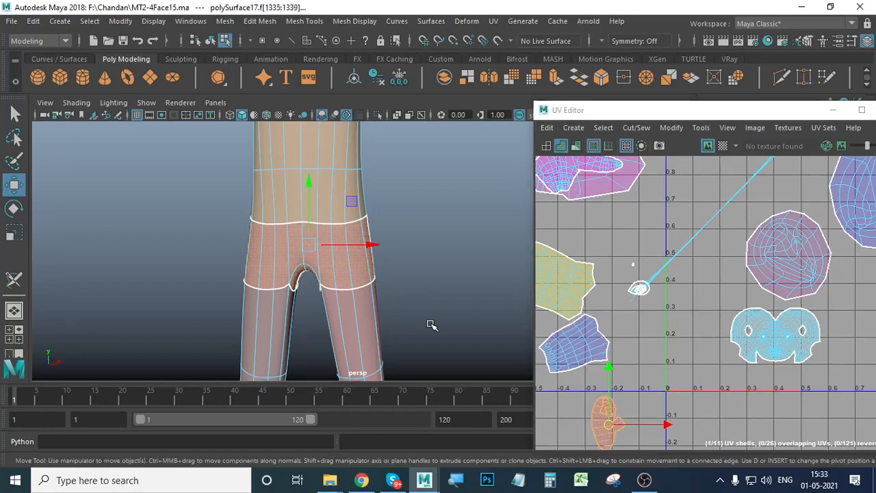
alt+middle_drag(388, 286, 387, 242)
scroll(317, 297, down, 3)
alt+middle_drag(338, 292, 362, 185)
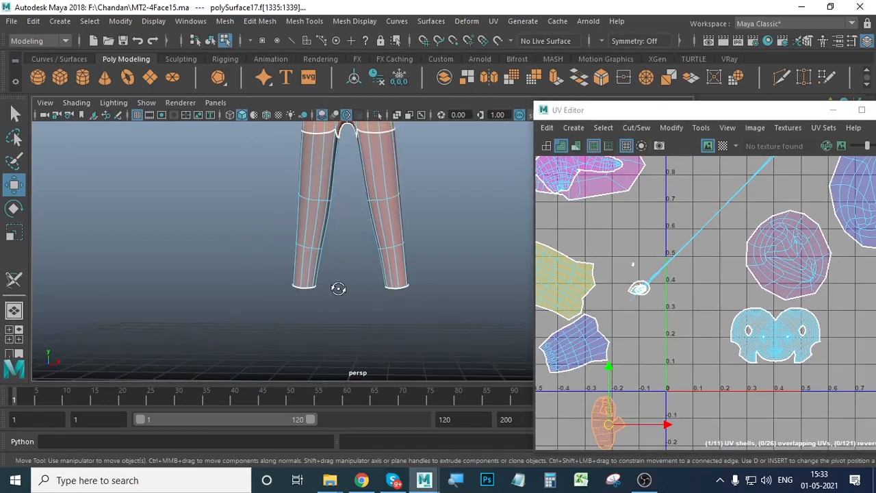
alt+drag(338, 288, 306, 287)
scroll(305, 288, up, 2)
alt+middle_drag(350, 336, 359, 404)
alt+drag(397, 342, 423, 323)
right_drag(372, 126, 370, 91)
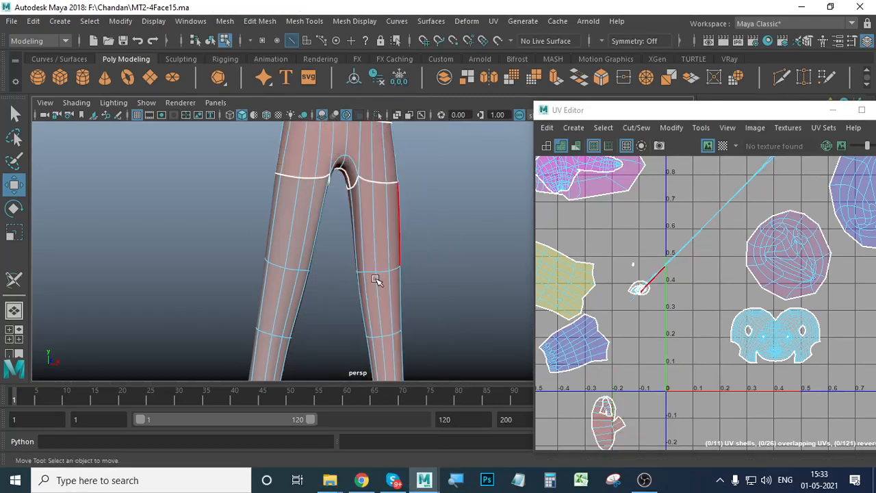
alt+drag(376, 279, 363, 244)
click(367, 222)
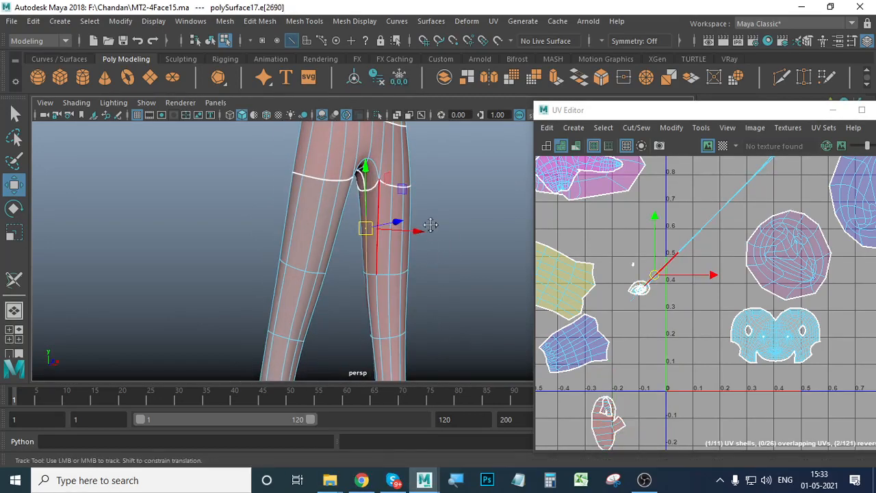
Step: Extend the edge selection down the inner side of that leg to the ankle
alt+middle_drag(431, 226, 427, 104)
shift+double_click(373, 253)
click(417, 270)
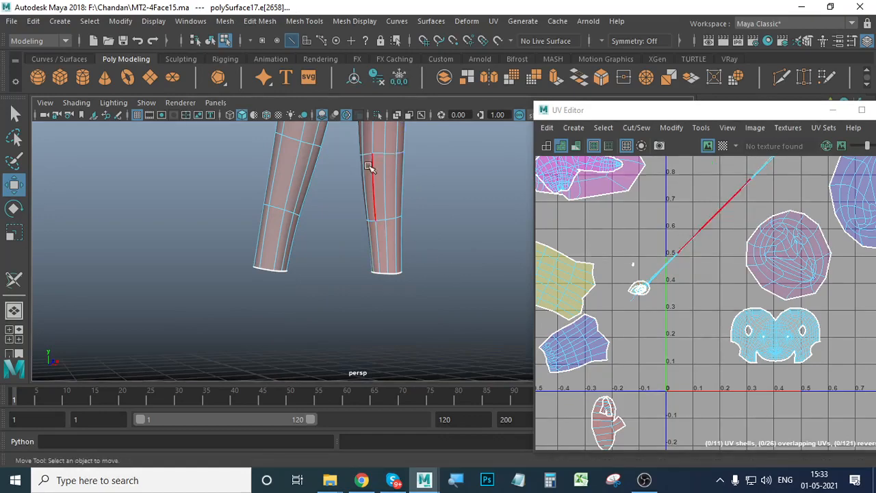
click(363, 146)
shift+double_click(372, 234)
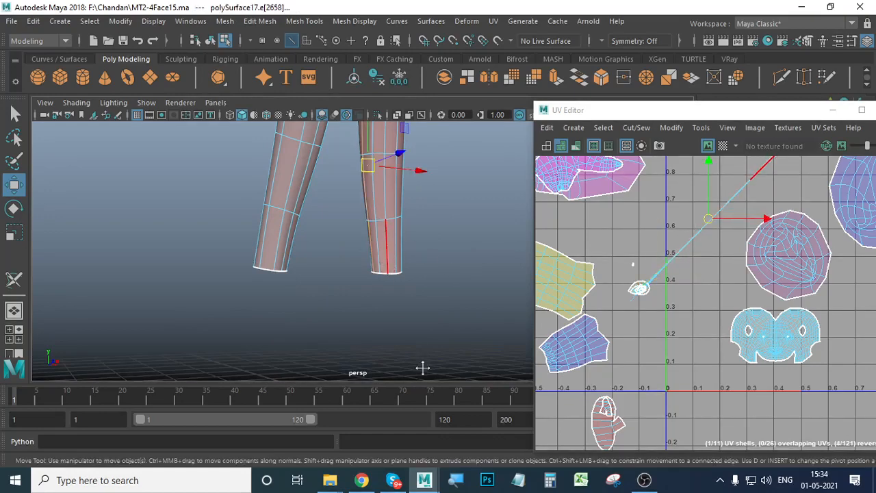
Step: Add the matching vertical edges on the inner side of the other leg, down to the ankle, to the edge selection
alt+middle_drag(386, 276, 423, 369)
alt+drag(388, 316, 321, 329)
alt+drag(305, 251, 270, 250)
shift+click(295, 208)
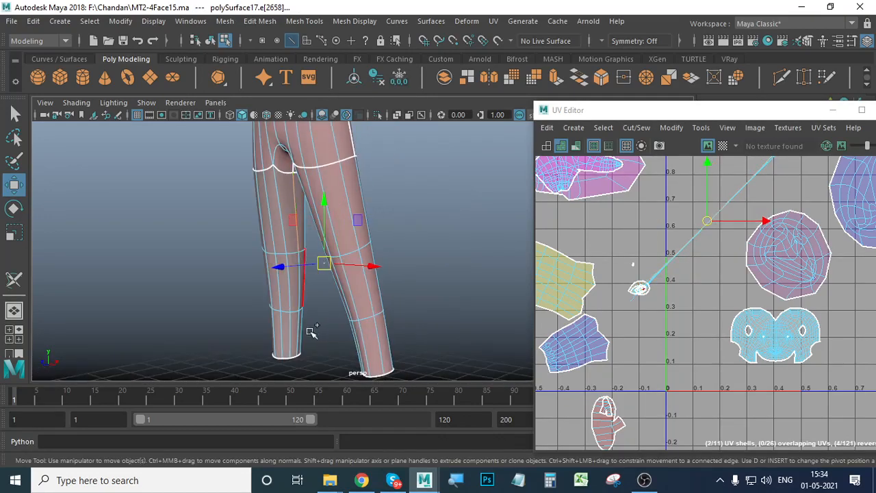
shift+click(299, 329)
Step: Cut the UVs along the selected inner-side edges of both legs
alt+drag(332, 317, 411, 339)
click(635, 128)
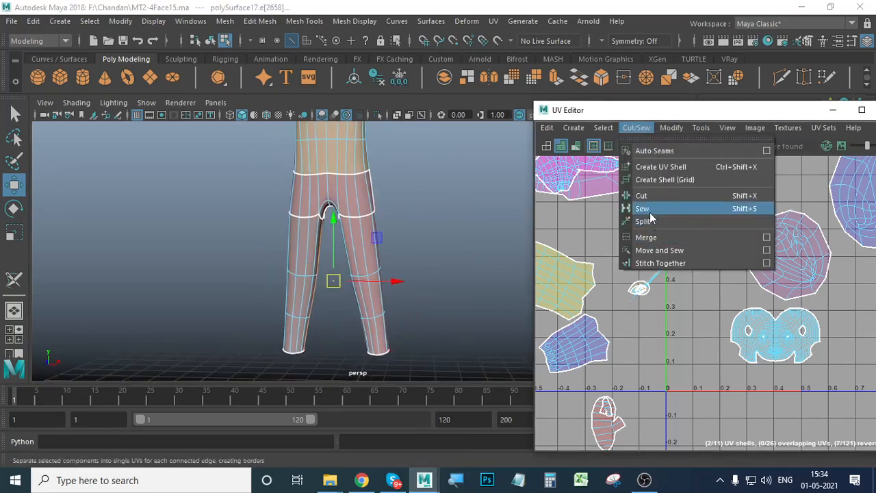
click(652, 195)
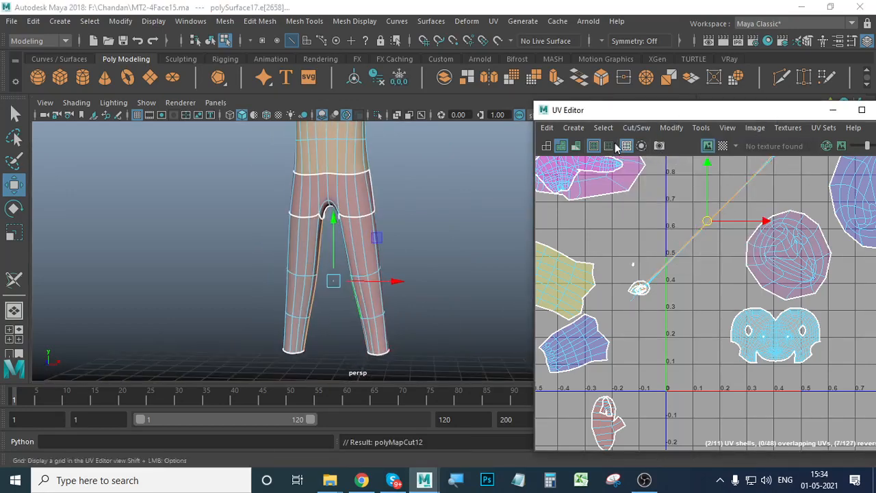
Step: Try to unfold all of the body mesh's UV shells together, and undo the unfold
key(a)
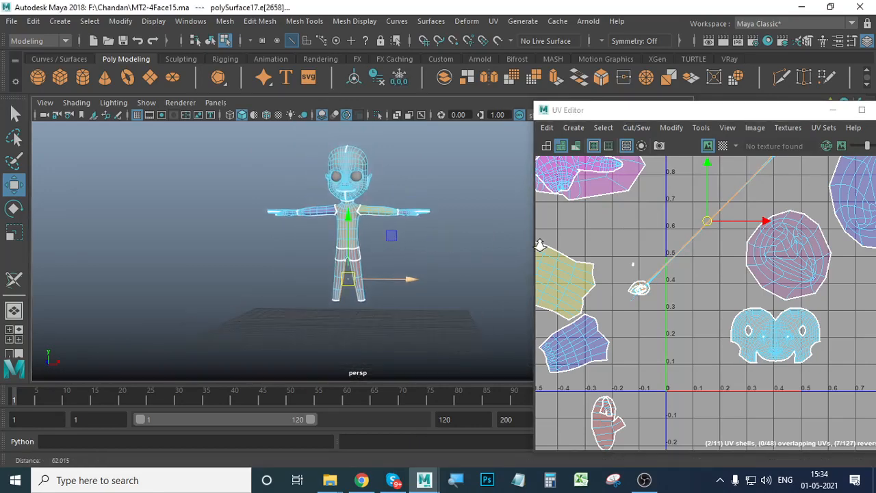
scroll(430, 251, up, 4)
scroll(627, 250, down, 6)
drag(562, 183, 750, 335)
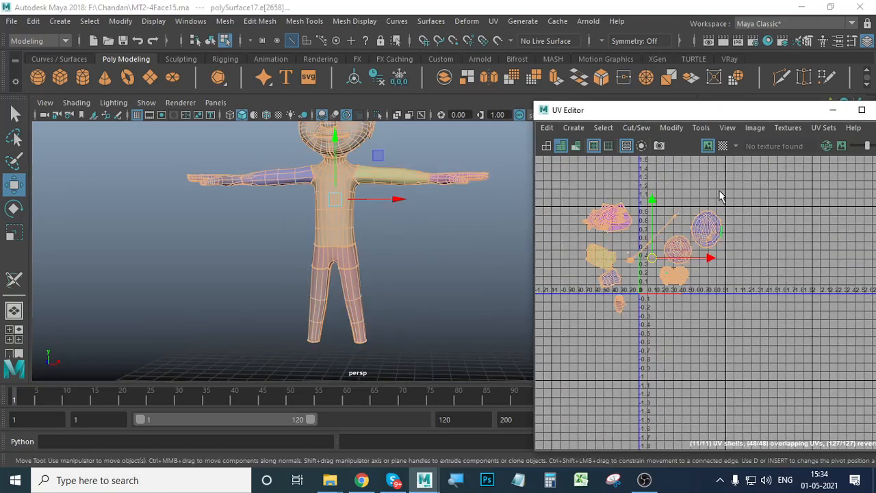
click(671, 127)
click(758, 471)
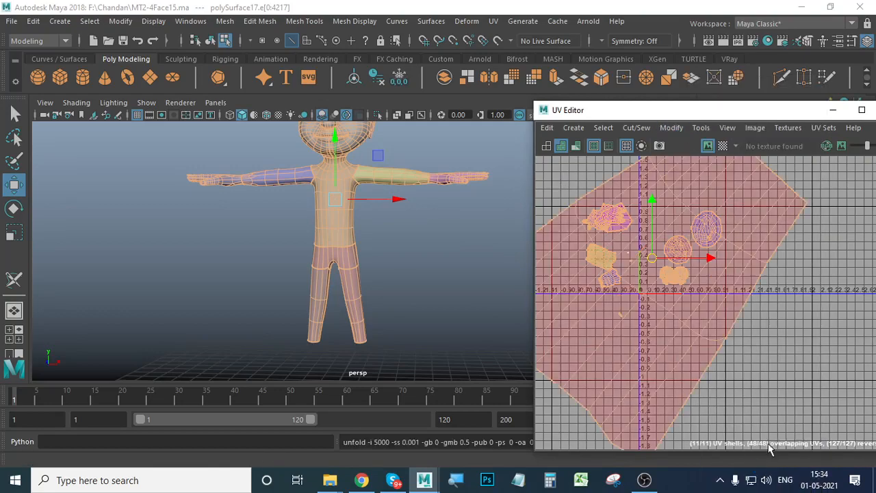
scroll(693, 358, down, 3)
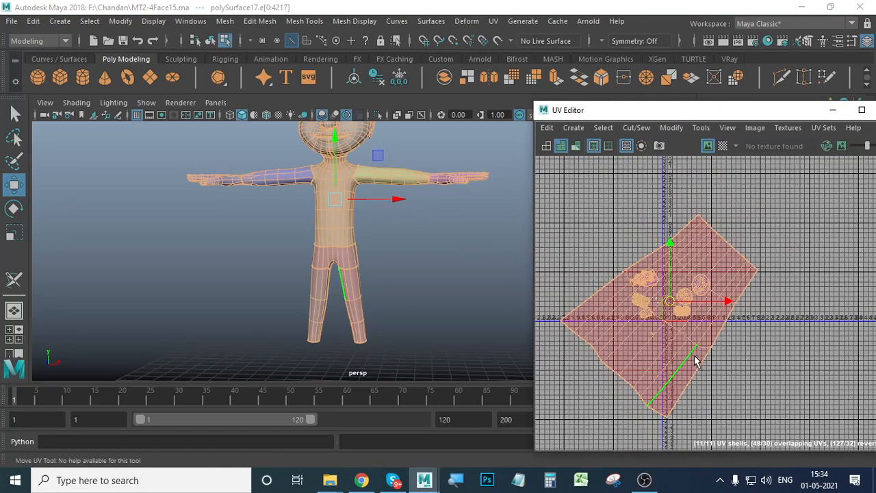
scroll(697, 358, up, 4)
scroll(768, 364, down, 3)
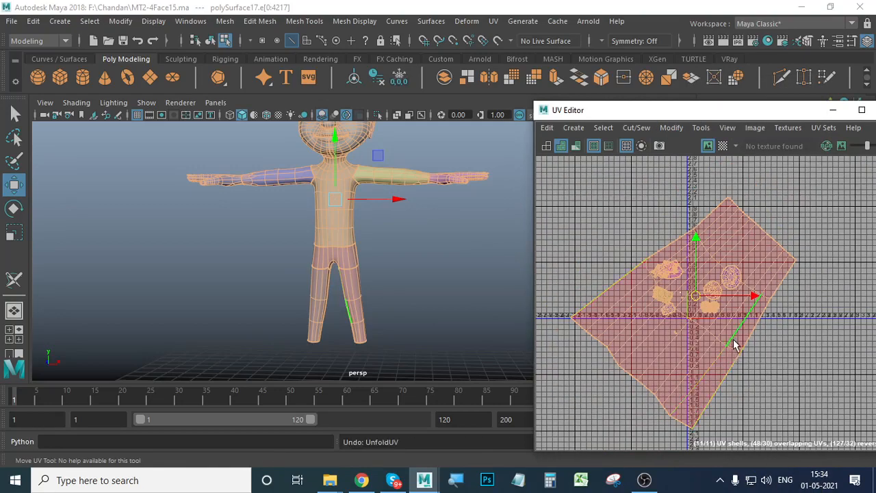
key(ctrl+z)
Step: Switch to UV shell selection and select all of the body mesh's UV shells
right_drag(710, 293, 653, 271)
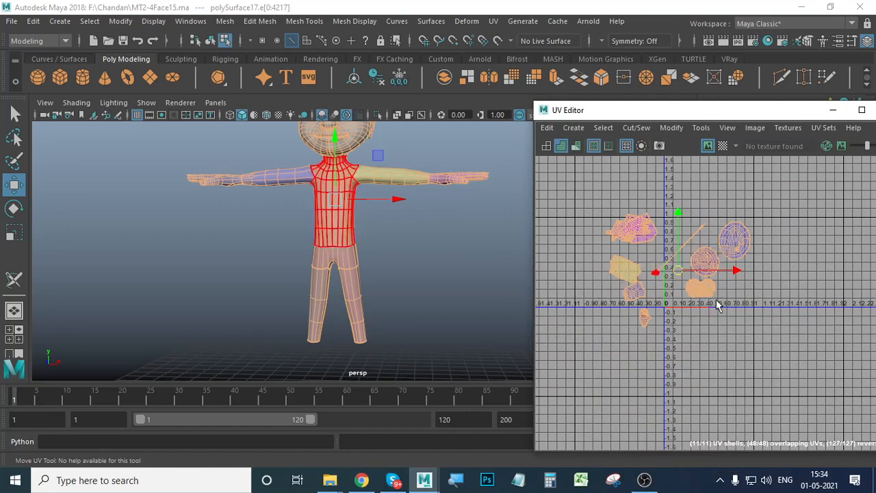
click(736, 241)
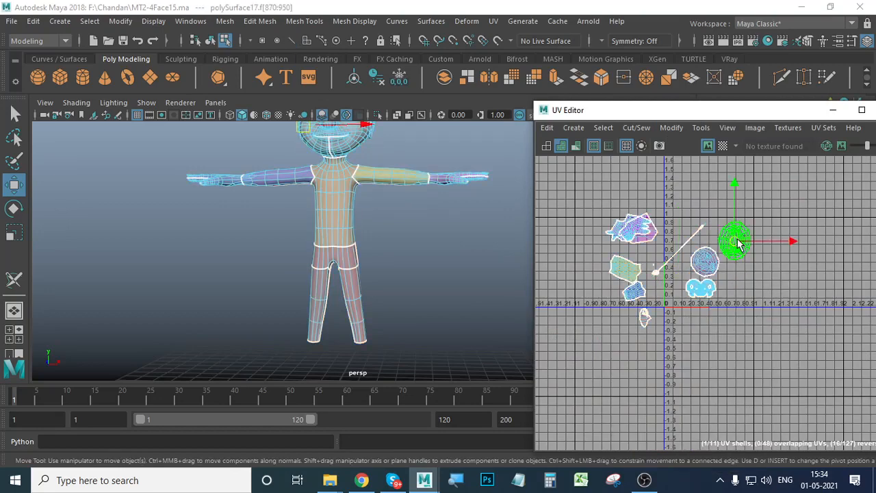
shift+click(709, 266)
shift+click(705, 291)
shift+click(657, 274)
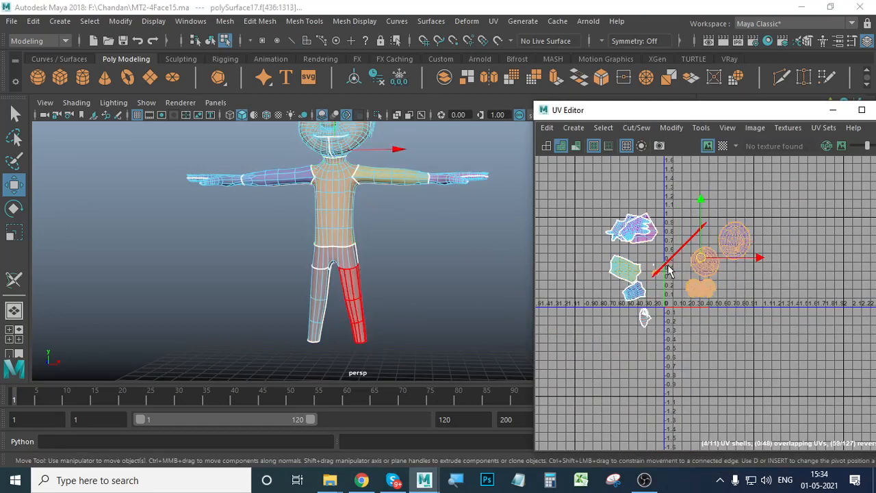
shift+click(668, 263)
key(f)
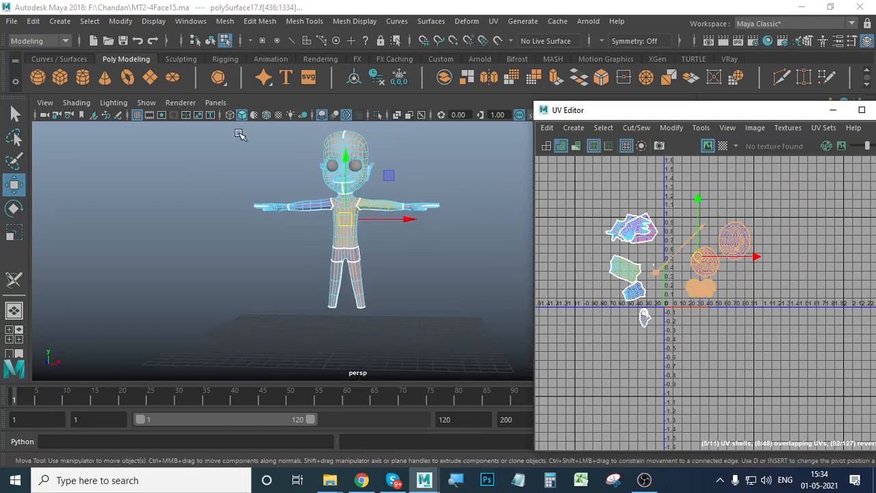
drag(239, 130, 451, 325)
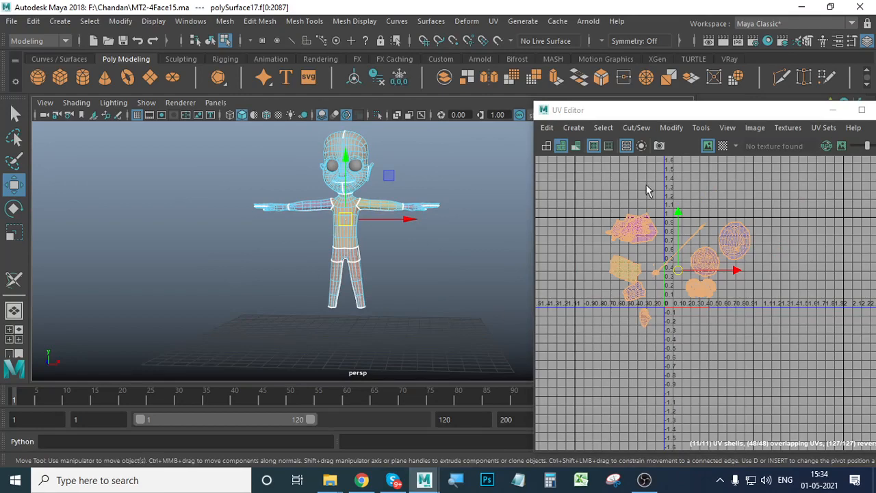
Step: Unfold all the character's UV shells, and run Unfold on them again with Rescale enabled
click(670, 127)
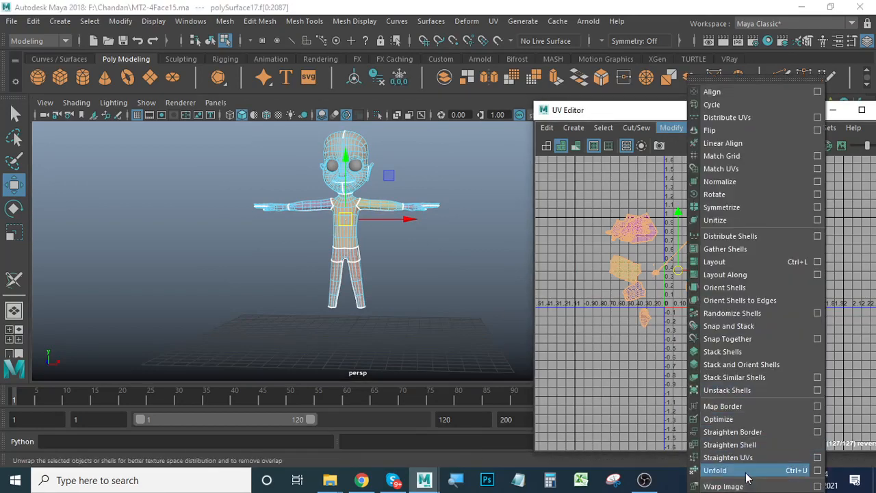
click(746, 470)
click(671, 128)
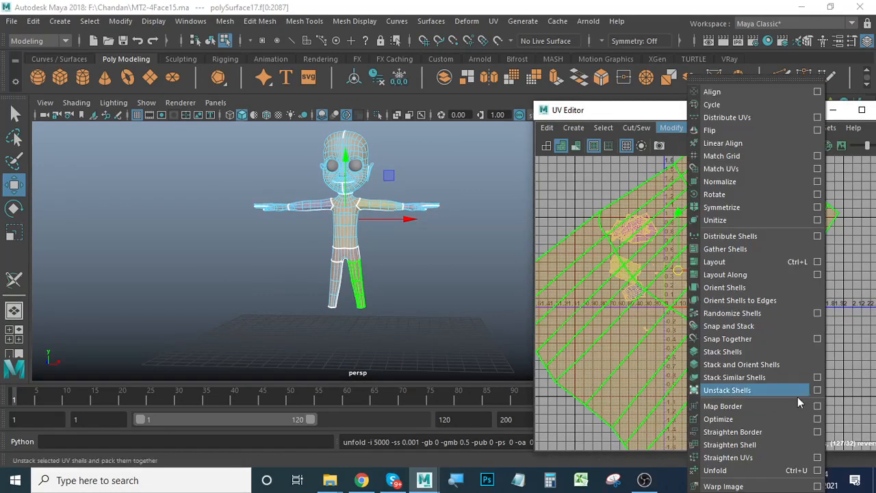
click(815, 471)
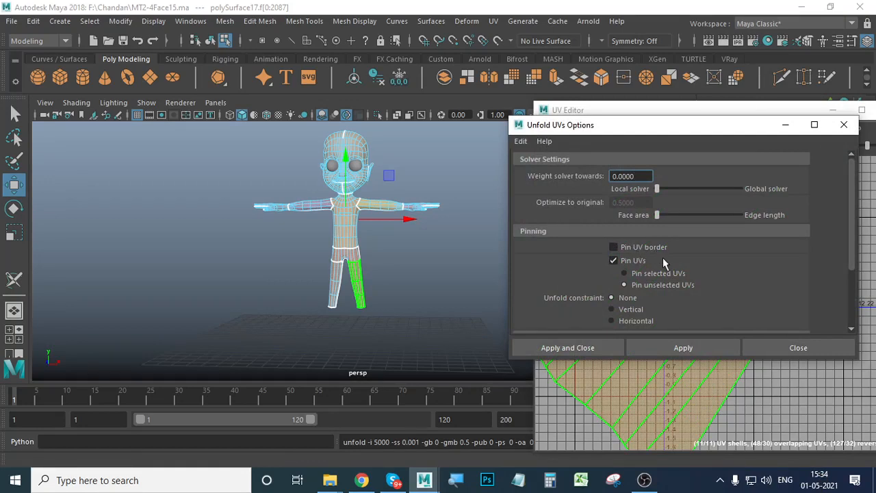
scroll(663, 258, down, 3)
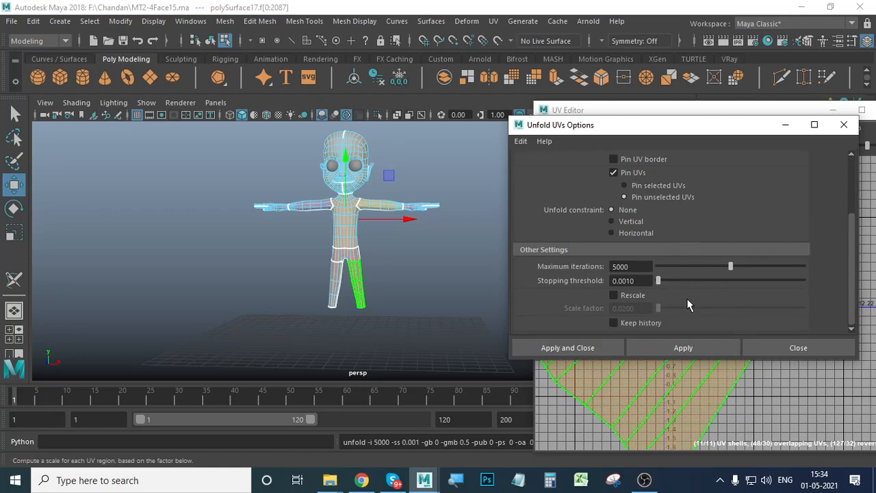
click(630, 294)
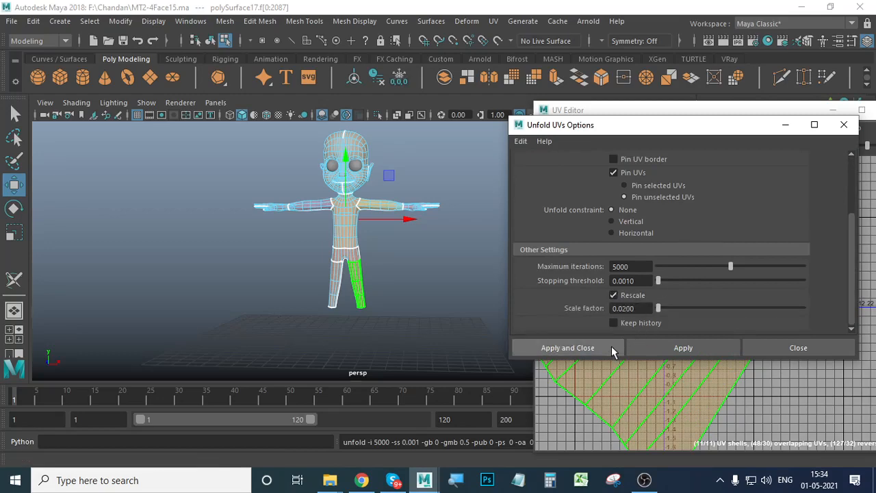
click(568, 348)
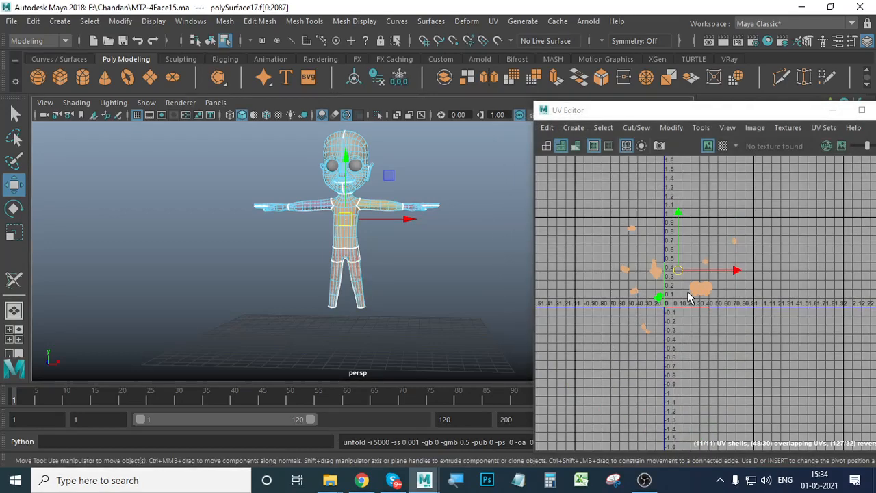
scroll(703, 291, up, 4)
scroll(703, 292, down, 3)
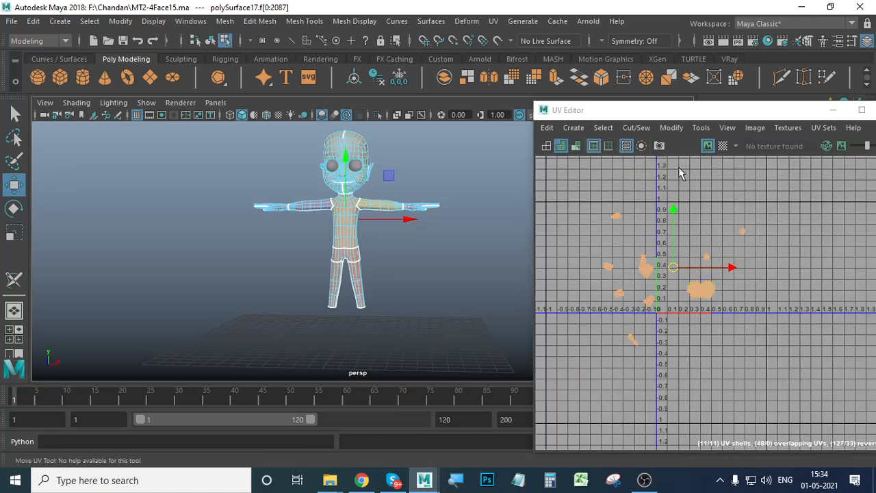
Step: Undo the last unfold and apply Unfold again to all shells with Rescale on and a scale factor of 0.0200
key(ctrl+z)
key(ctrl+z)
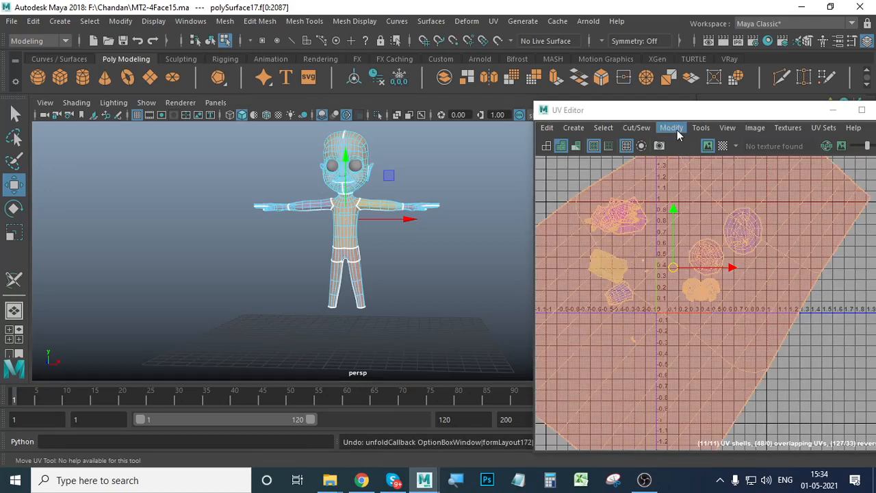
click(671, 128)
click(819, 470)
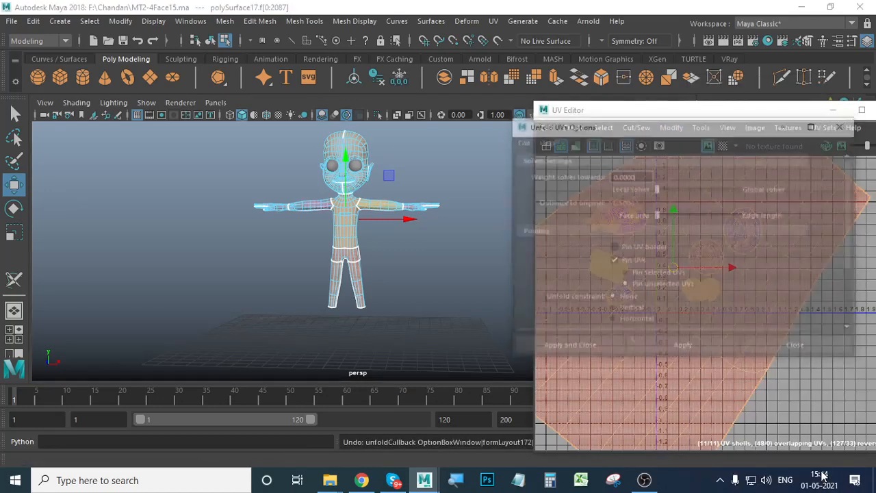
scroll(602, 302, down, 3)
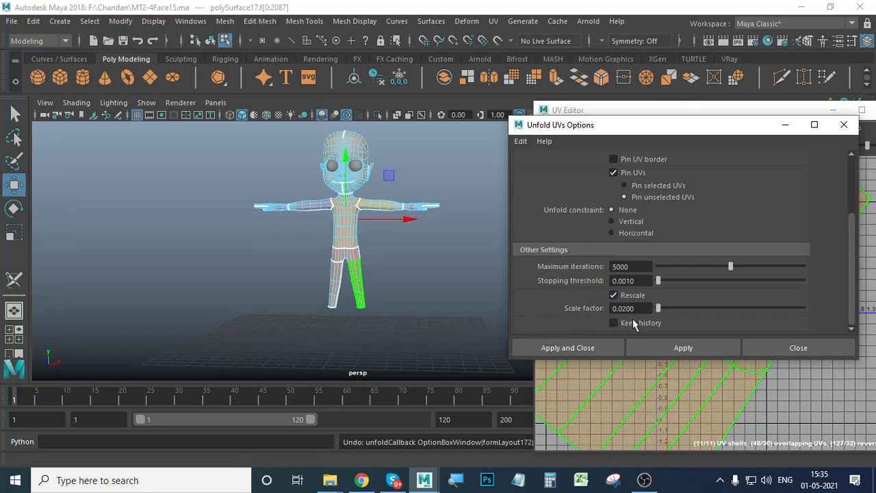
click(604, 346)
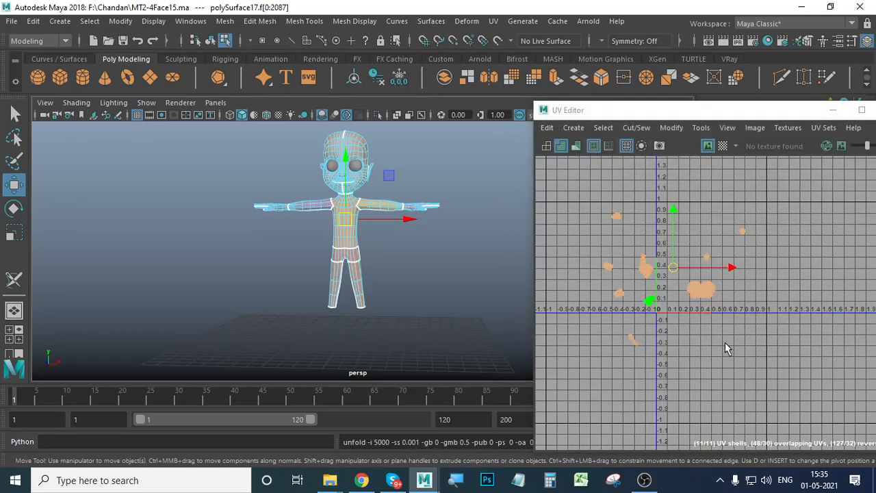
Step: Select all the character's faces and lay out the UV shells within the 0 to 1 space
click(765, 336)
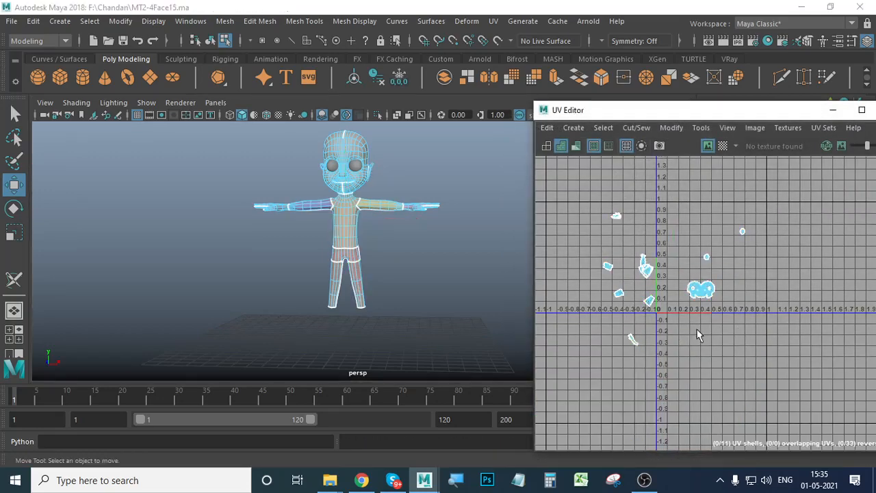
click(671, 128)
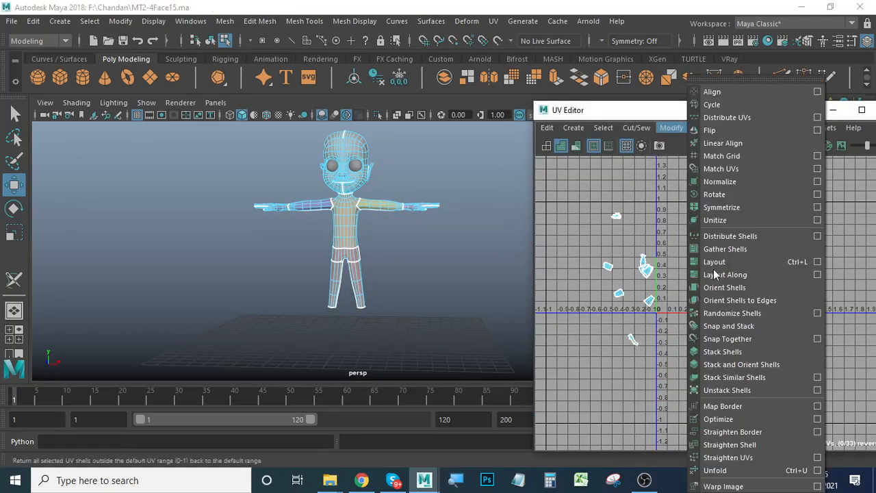
click(728, 262)
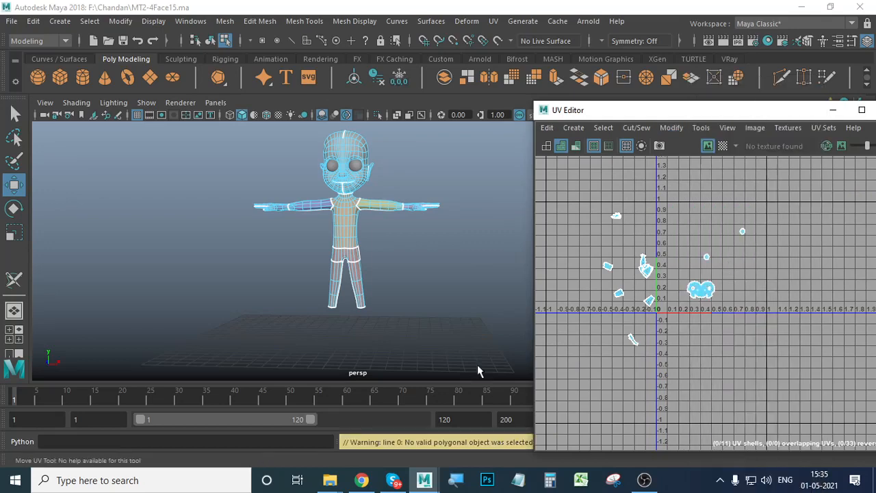
drag(221, 127, 502, 358)
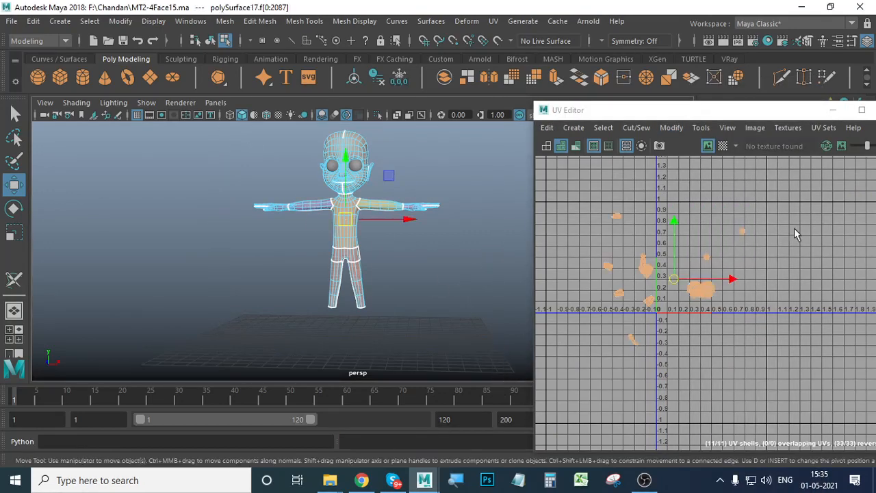
click(671, 128)
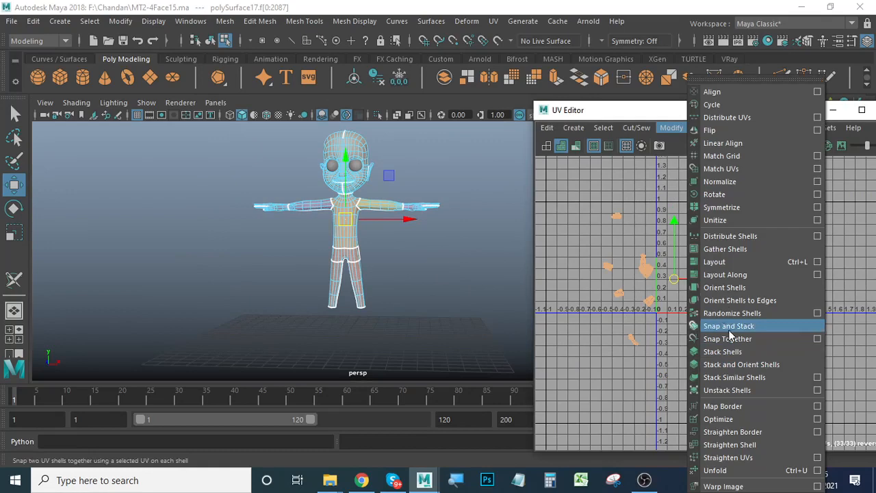
click(714, 261)
Step: Examine the packed UV shells for the character, looking closely at the right hand's shell
scroll(786, 377, up, 3)
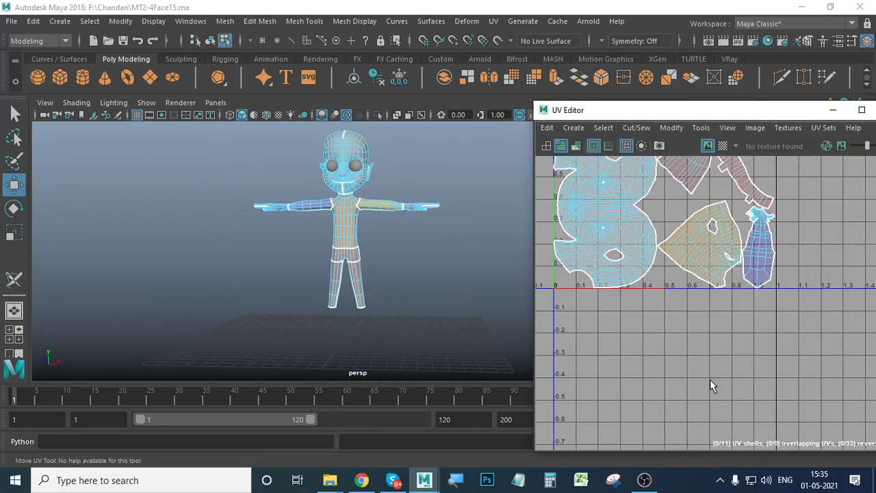
alt+middle_drag(726, 266, 729, 406)
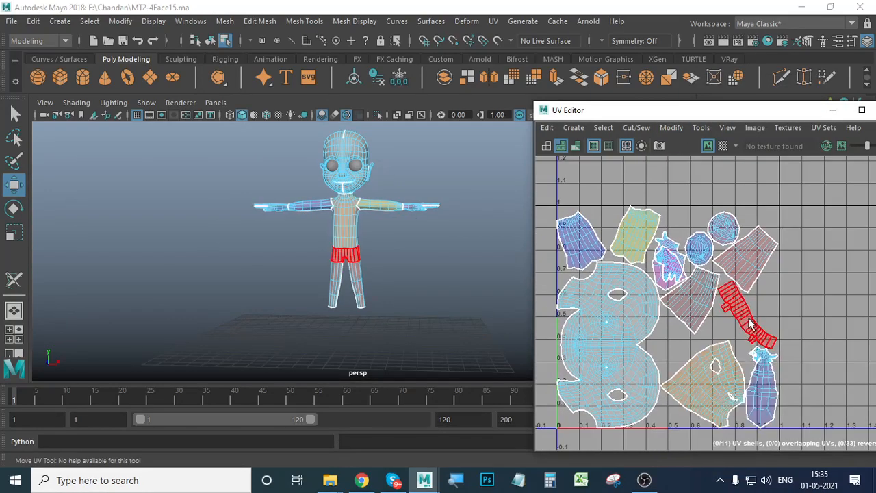
alt+middle_drag(791, 389, 792, 357)
alt+right_drag(655, 337, 712, 341)
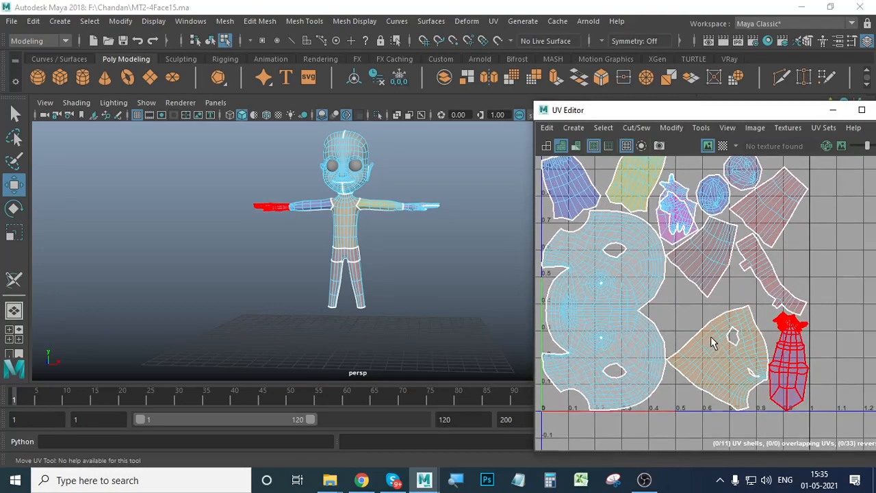
alt+middle_drag(716, 344, 691, 364)
alt+right_drag(769, 378, 745, 368)
alt+middle_drag(786, 411, 733, 355)
alt+right_drag(669, 350, 739, 351)
alt+middle_drag(825, 346, 795, 365)
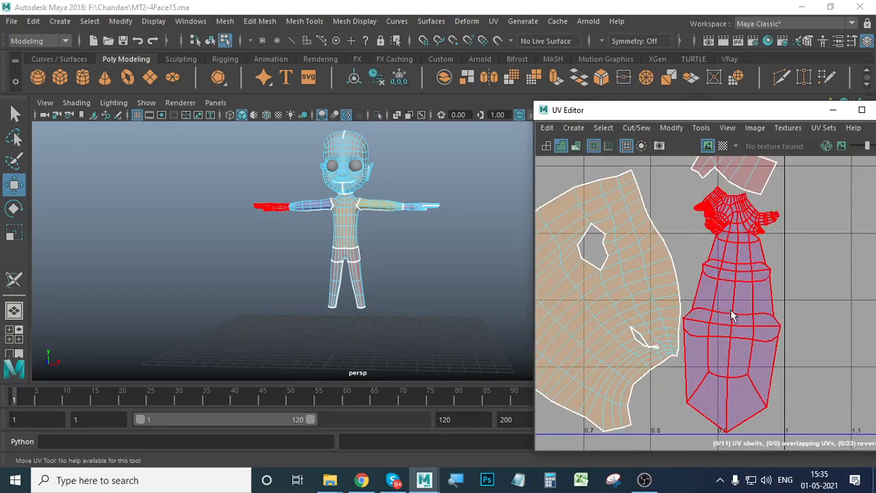
Step: Move both hand UV shells together out of the 0 to 1 space, to the negative U side
click(738, 308)
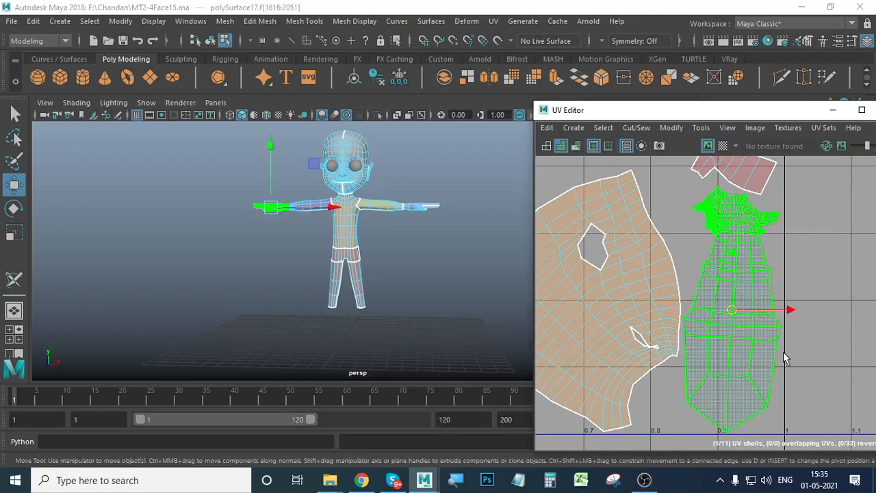
alt+right_drag(758, 366, 704, 349)
alt+middle_drag(661, 312, 755, 390)
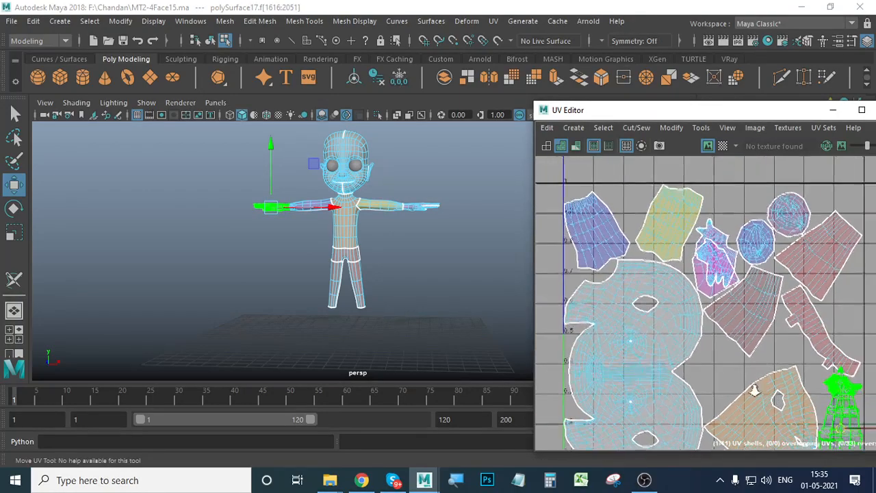
alt+right_drag(776, 397, 716, 377)
alt+middle_drag(725, 407, 669, 367)
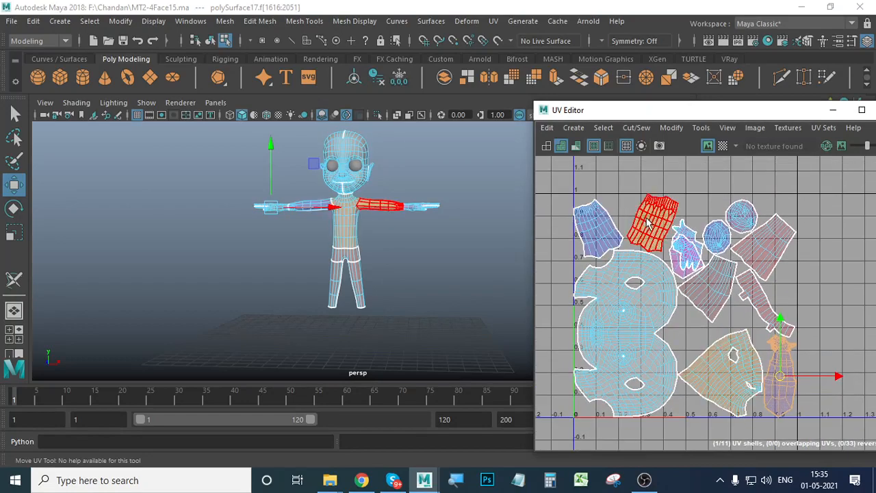
alt+right_drag(768, 323, 746, 315)
alt+middle_drag(751, 328, 747, 302)
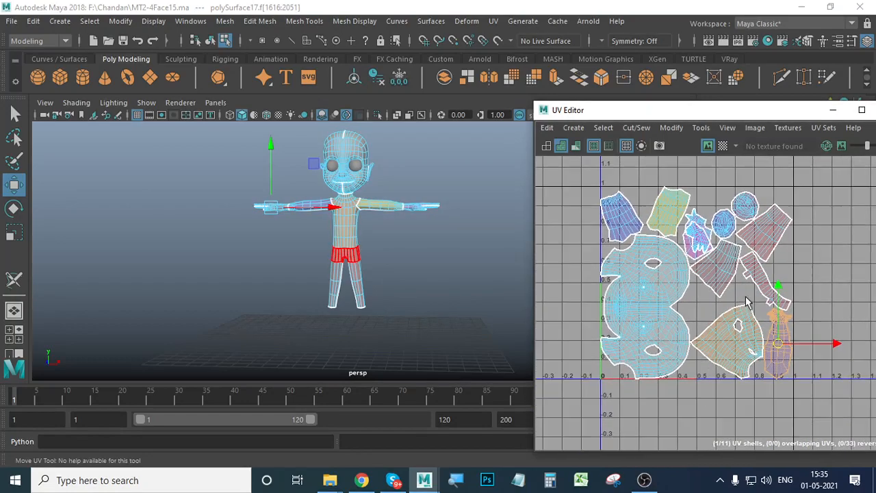
scroll(747, 302, up, 1)
shift+click(690, 226)
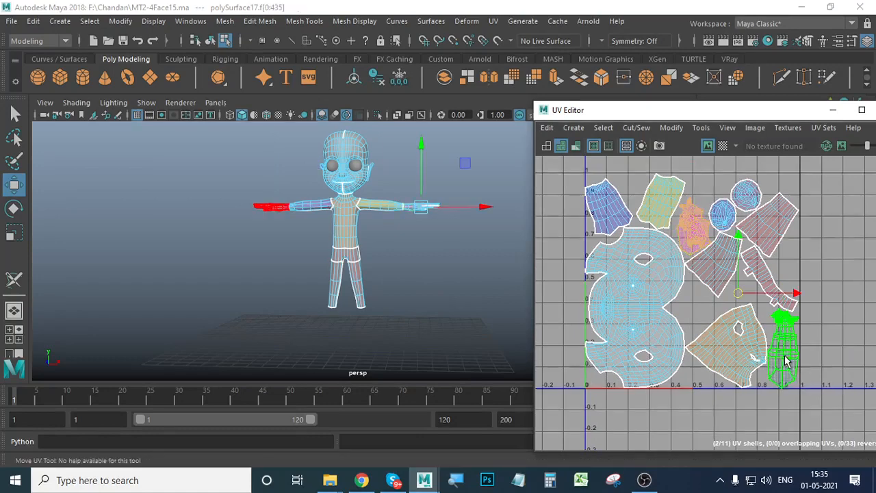
drag(738, 293, 505, 287)
Step: Move the torso UV shell out of the 0 to 1 space to about U -0.35, V -0.3
alt+middle_drag(791, 343, 790, 302)
alt+middle_drag(796, 367, 826, 372)
scroll(792, 350, down, 2)
scroll(826, 372, down, 1)
scroll(827, 372, up, 1)
click(816, 337)
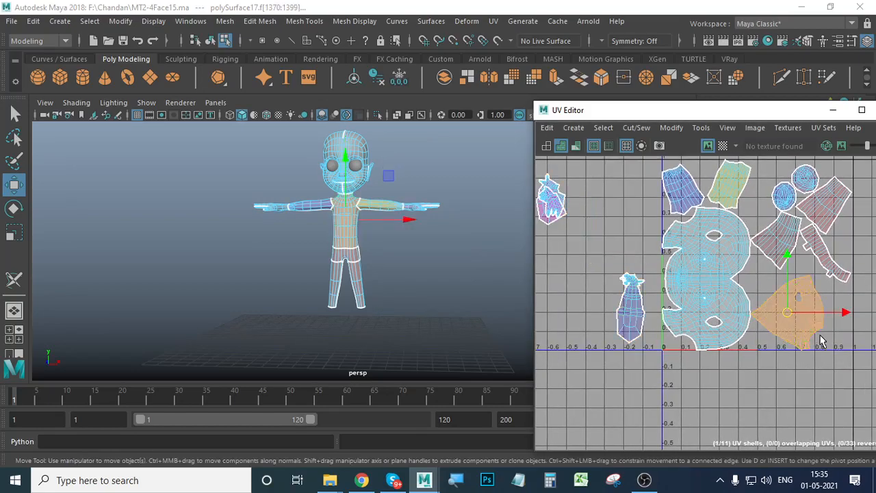
drag(787, 313, 596, 405)
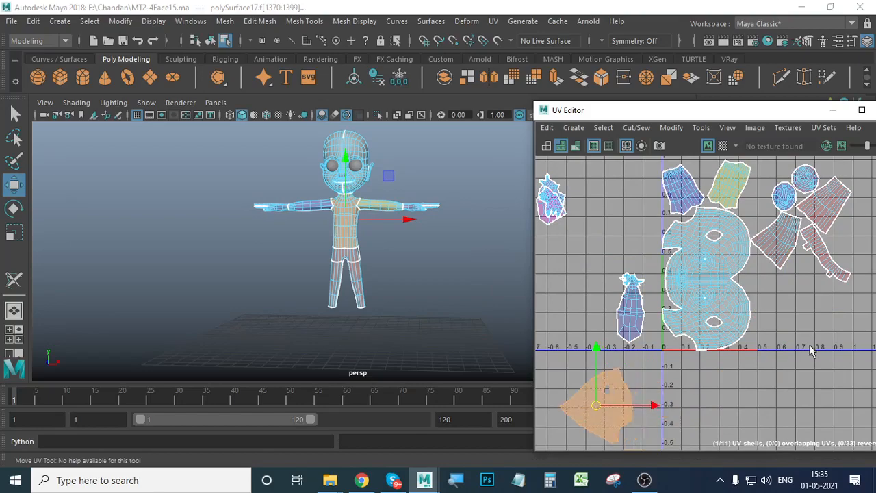
Step: Examine the remaining packed shells and the two hand shells outside the 0 to 1 space
alt+middle_drag(852, 331, 782, 351)
scroll(684, 253, up, 1)
scroll(685, 253, up, 2)
click(742, 332)
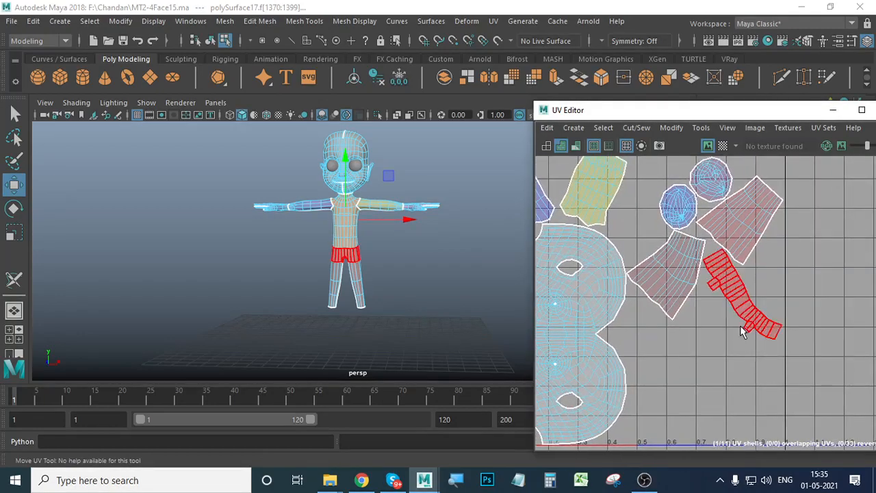
alt+right_drag(755, 342, 688, 340)
alt+middle_drag(540, 350, 725, 325)
alt+middle_drag(685, 299, 678, 329)
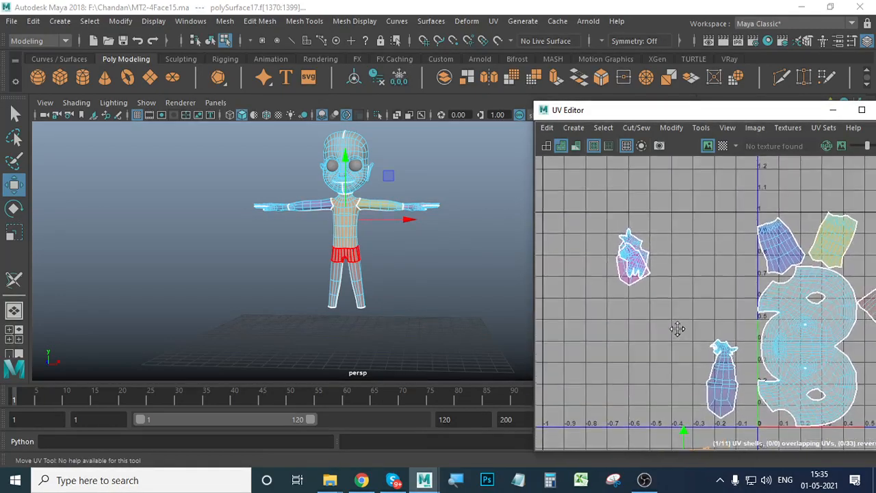
alt+right_drag(678, 328, 830, 315)
alt+middle_drag(746, 274, 702, 252)
scroll(689, 291, down, 2)
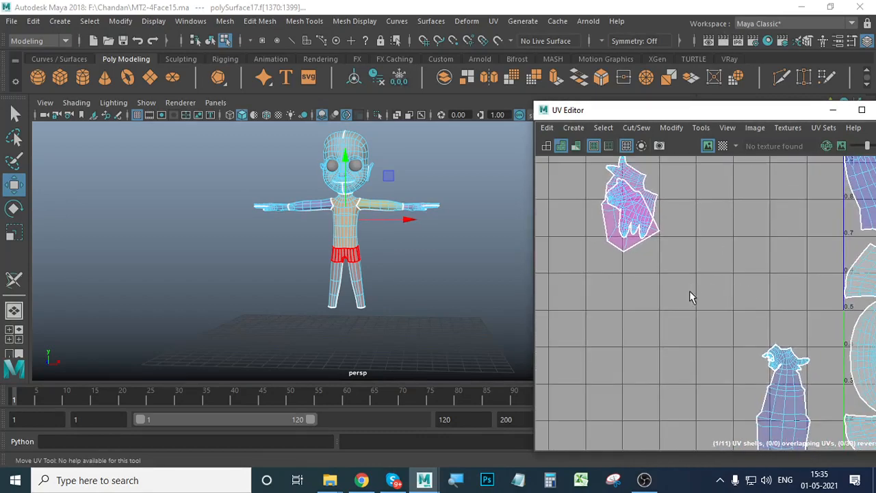
scroll(704, 299, down, 1)
Step: Try to unfold the overlapping UV shell of the character's left hand on its own
click(649, 215)
alt+right_drag(651, 260, 690, 270)
alt+middle_drag(654, 250, 701, 321)
alt+right_drag(700, 321, 831, 326)
alt+middle_drag(707, 289, 690, 313)
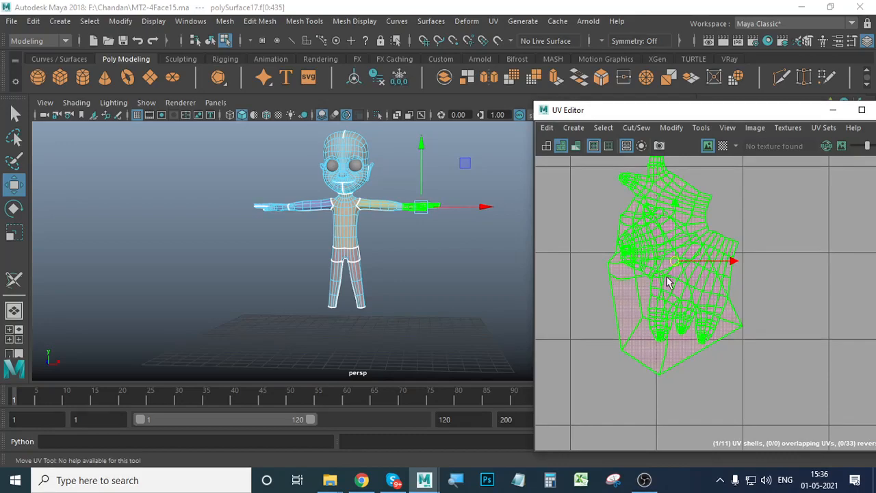
click(676, 245)
click(671, 128)
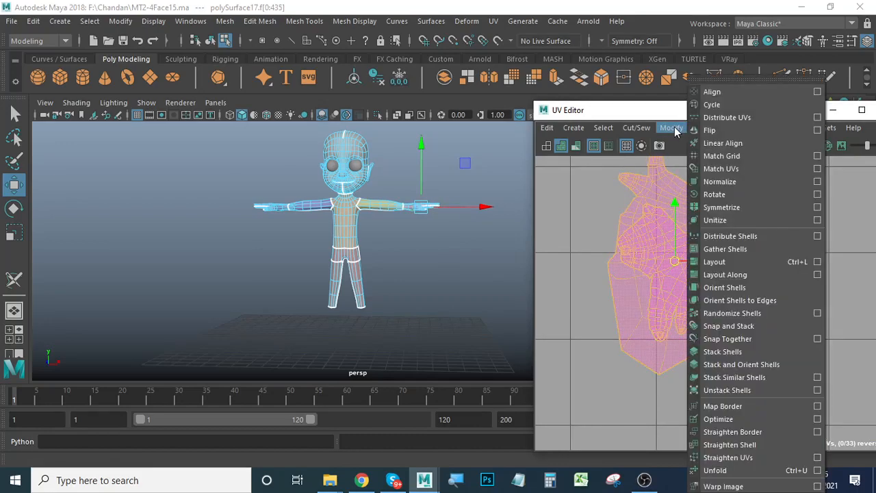
click(767, 471)
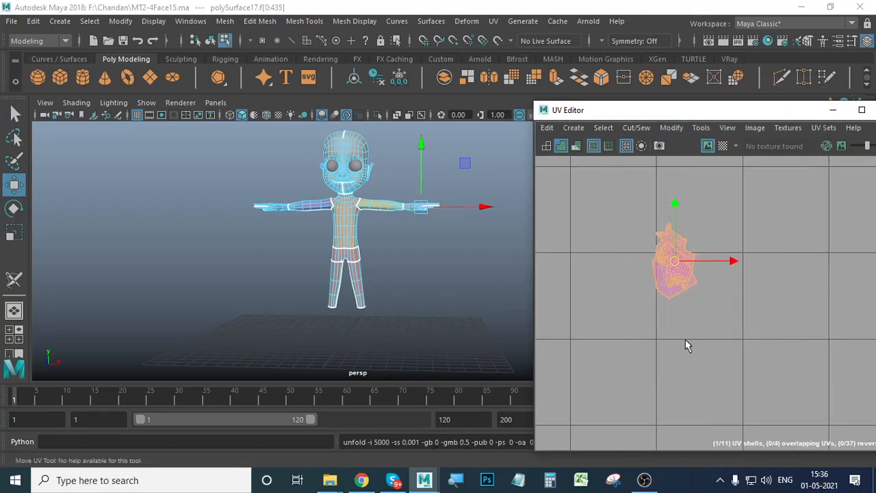
Step: Undo the unfold of the left hand's UV shell
scroll(705, 315, down, 5)
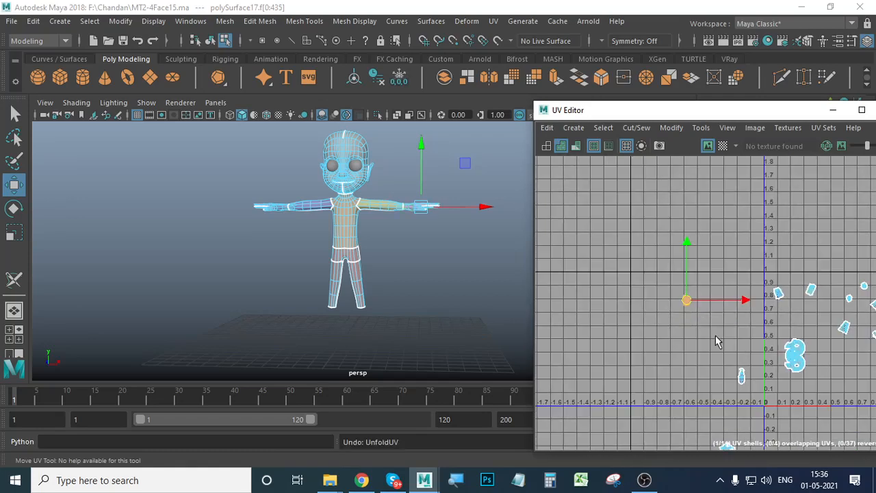
scroll(721, 341, up, 4)
alt+middle_drag(677, 318, 705, 353)
scroll(693, 332, up, 1)
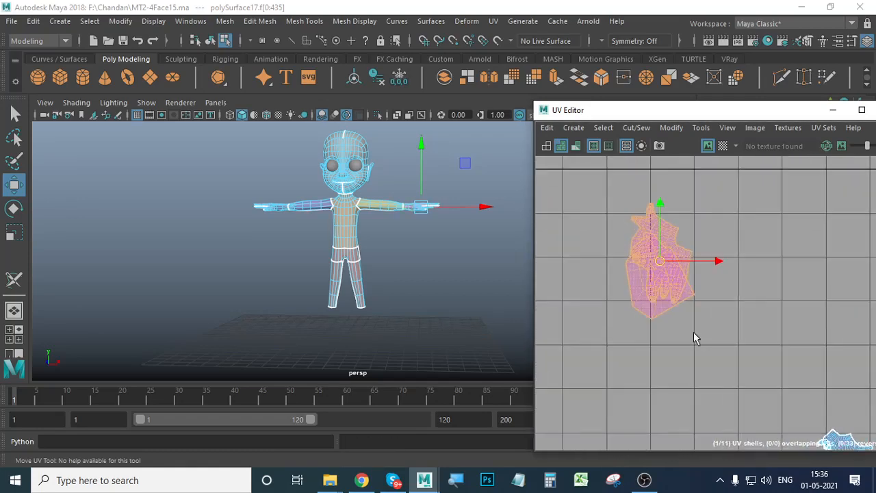
Step: Select the left hand's UV shell and inspect the matching hand and its seams on the model from several angles
click(694, 332)
click(655, 268)
alt+middle_drag(364, 276, 307, 305)
alt+drag(358, 291, 274, 330)
alt+right_drag(288, 325, 613, 314)
alt+middle_drag(387, 293, 381, 263)
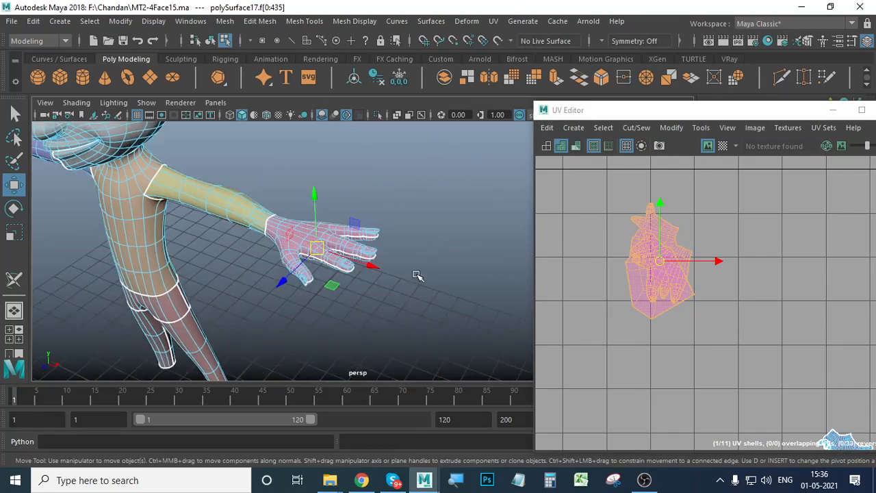
alt+drag(417, 275, 279, 247)
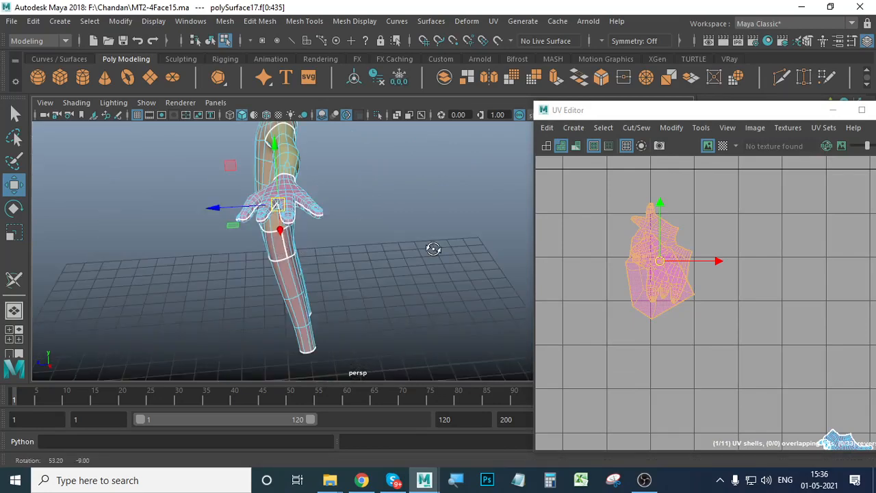
alt+drag(433, 248, 471, 286)
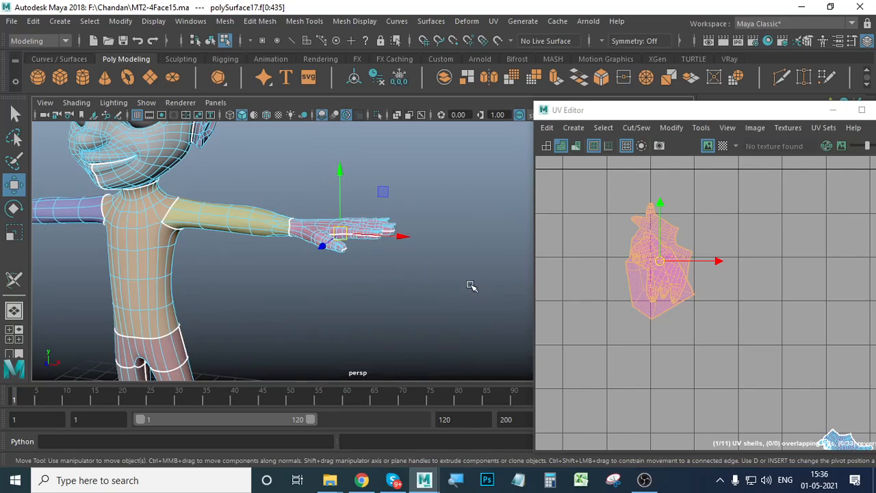
alt+right_drag(471, 286, 326, 288)
alt+middle_drag(325, 289, 351, 310)
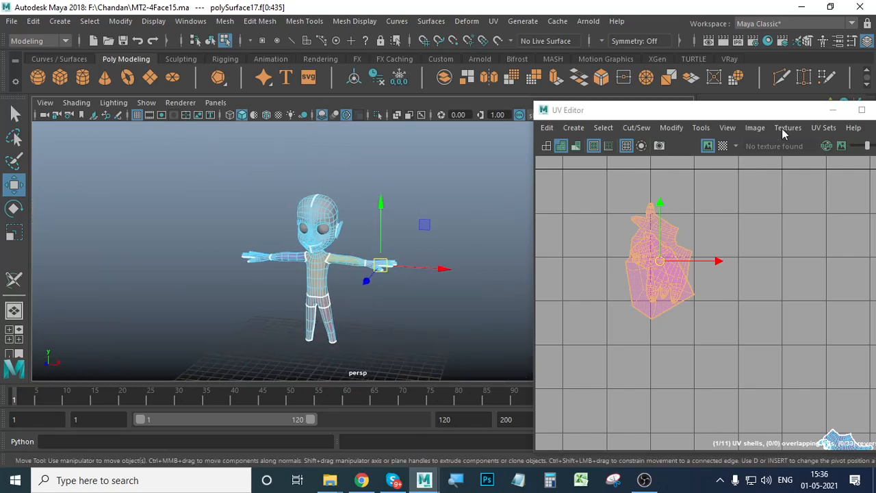
Step: Review the list of construction history inputs on the character mesh
drag(753, 109, 574, 372)
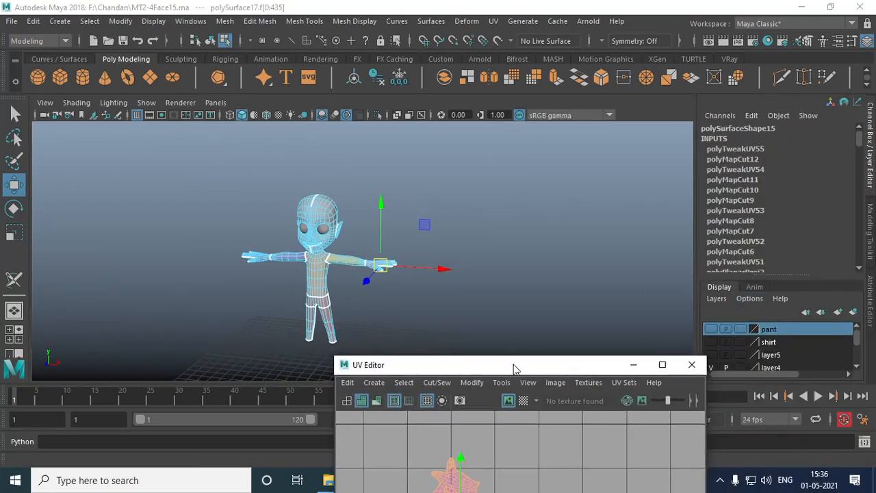
scroll(732, 235, down, 15)
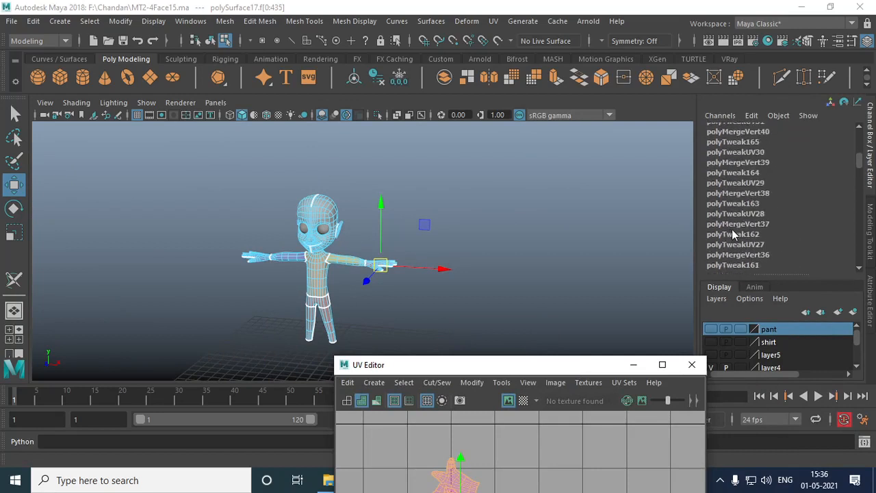
scroll(734, 235, down, 10)
scroll(827, 208, up, 20)
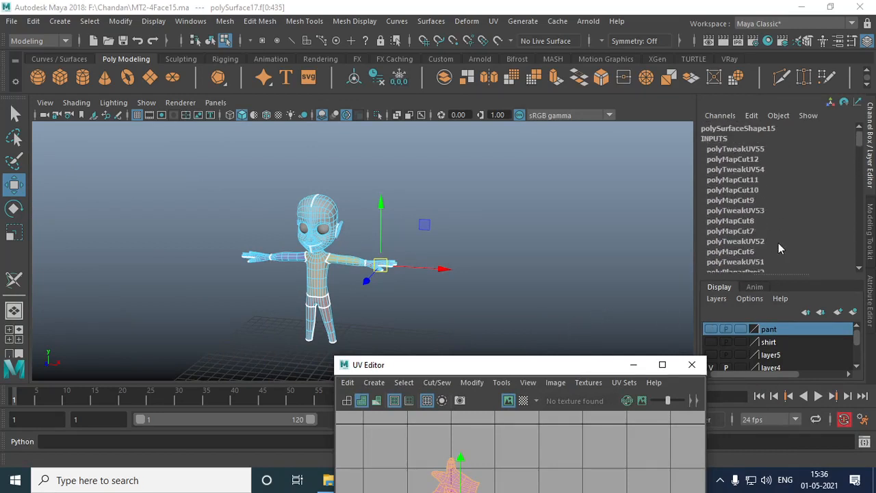
drag(594, 370, 800, 118)
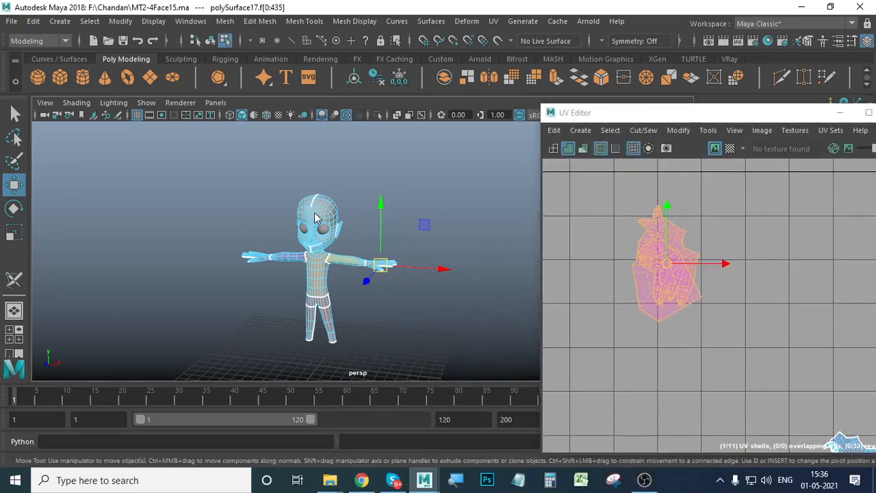
Step: Return the character mesh to object mode and delete its construction history
right_drag(314, 126, 374, 118)
click(332, 228)
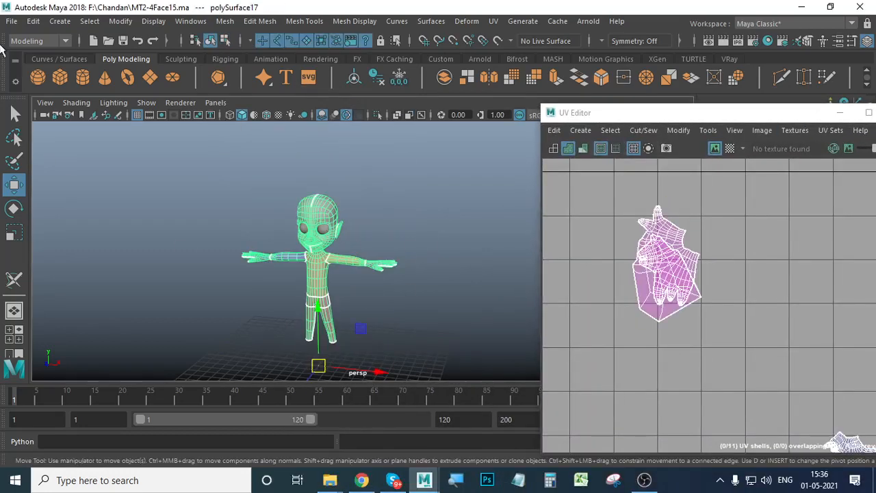
click(32, 20)
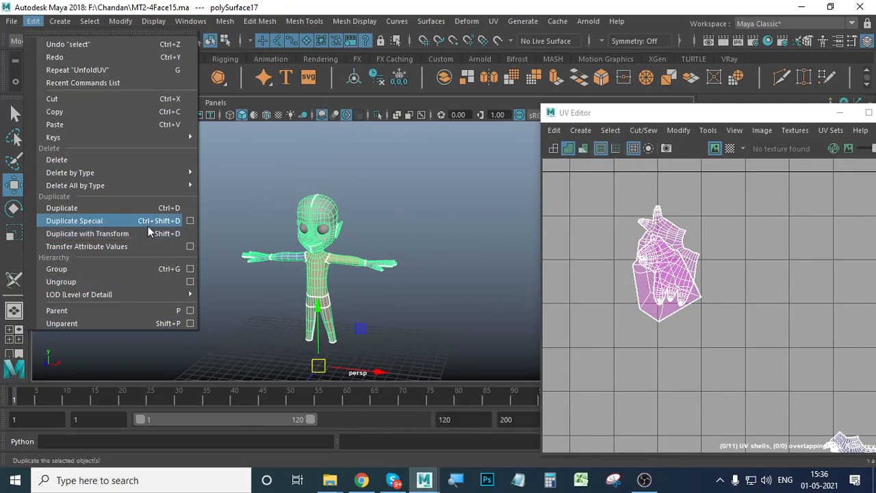
mouse_move(108, 176)
click(247, 180)
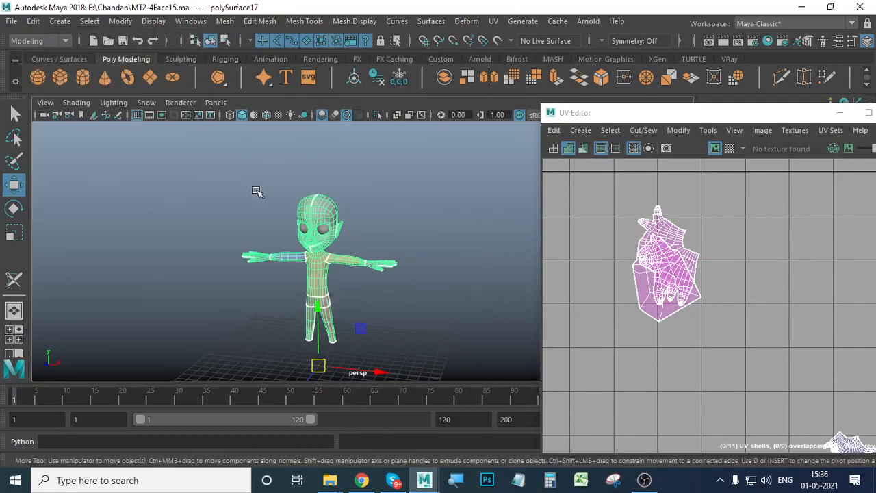
click(396, 197)
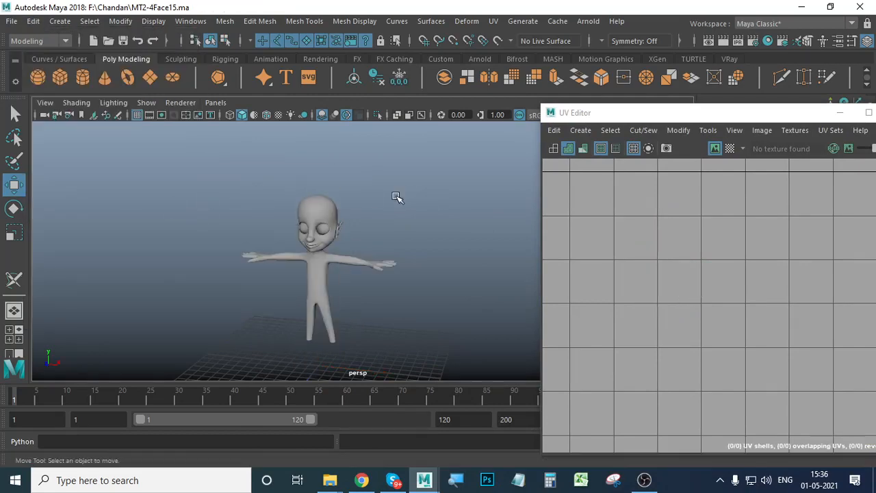
click(330, 209)
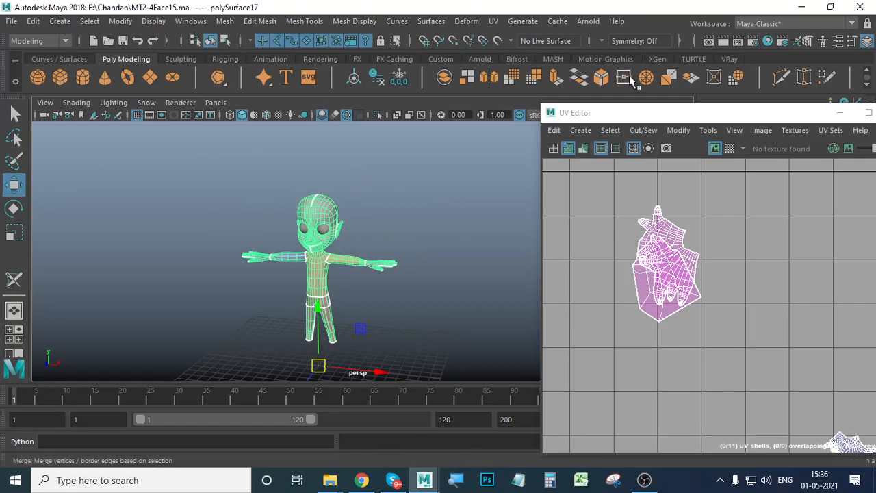
Step: Try unfolding the left hand's overlapping UV shell again and undo the unfold
drag(644, 117, 578, 140)
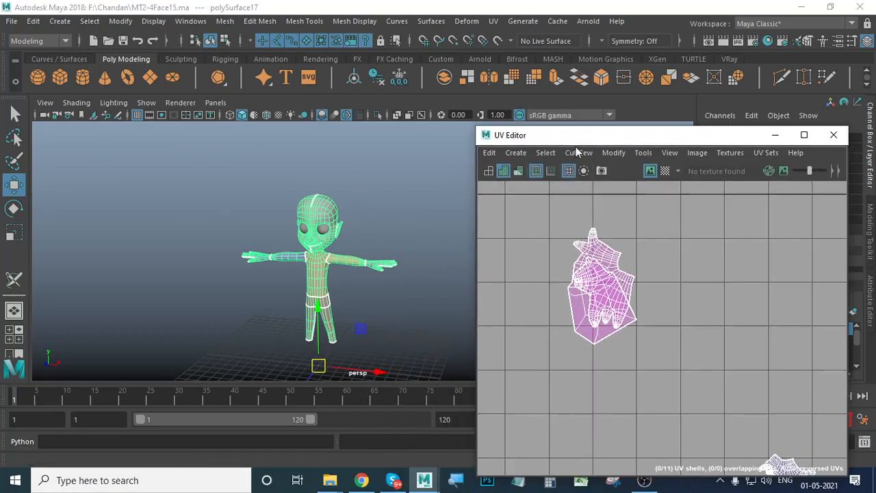
right_drag(616, 288, 548, 240)
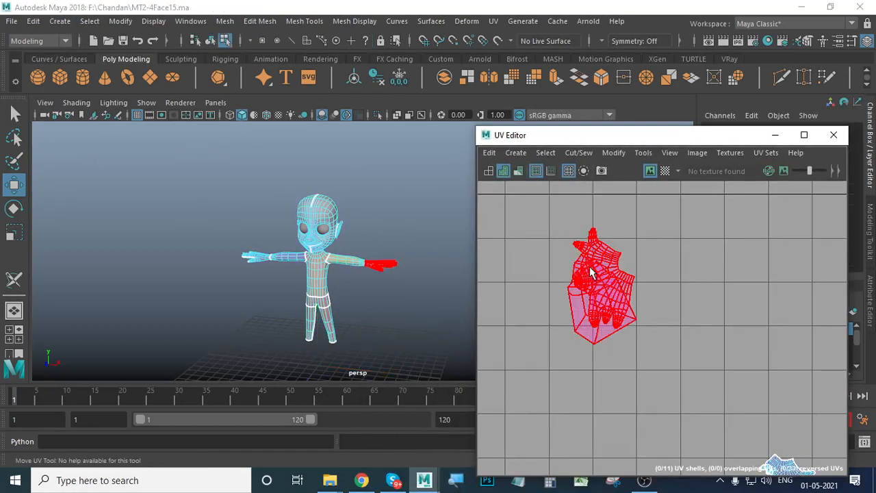
click(603, 288)
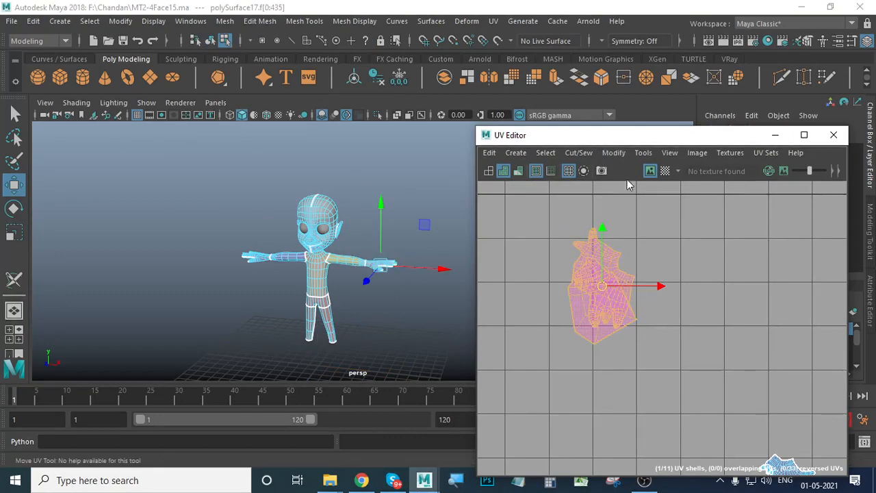
click(614, 151)
click(677, 470)
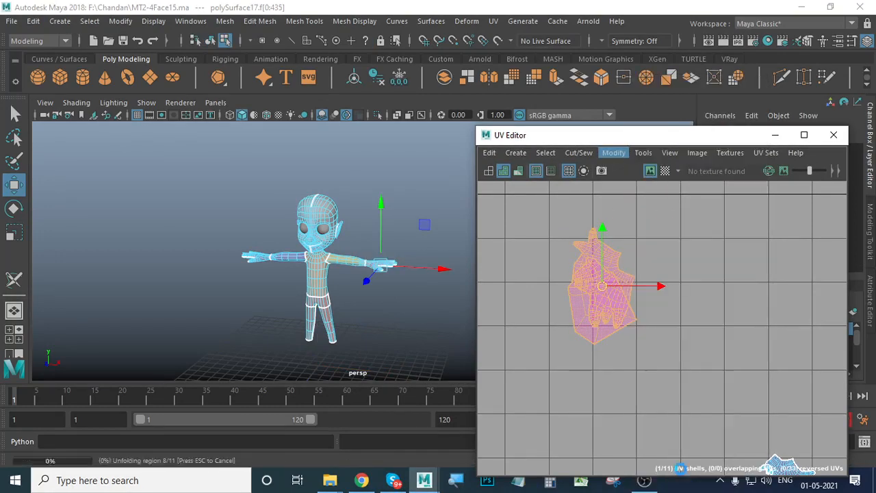
scroll(639, 348, down, 5)
alt+middle_drag(683, 371, 686, 256)
key(ctrl+z)
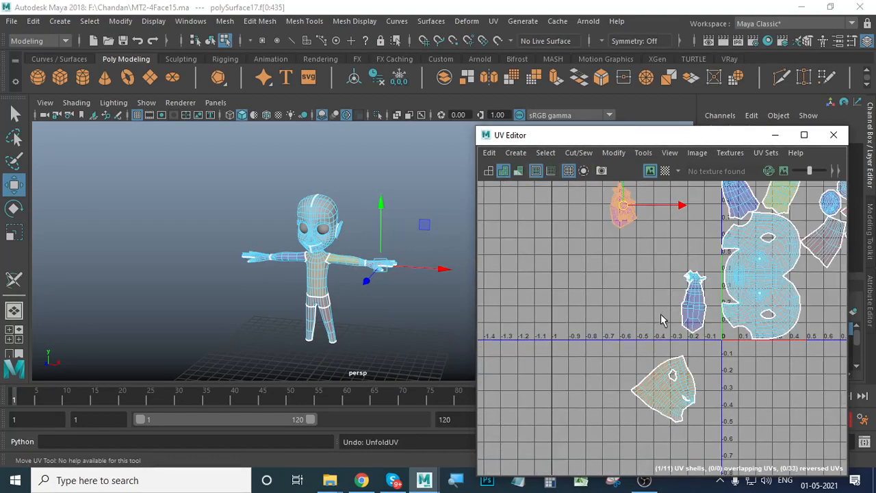
Step: Examine the left hand's UV shell up close and compare it with the seams along the fingers, thumb and wrist
click(622, 275)
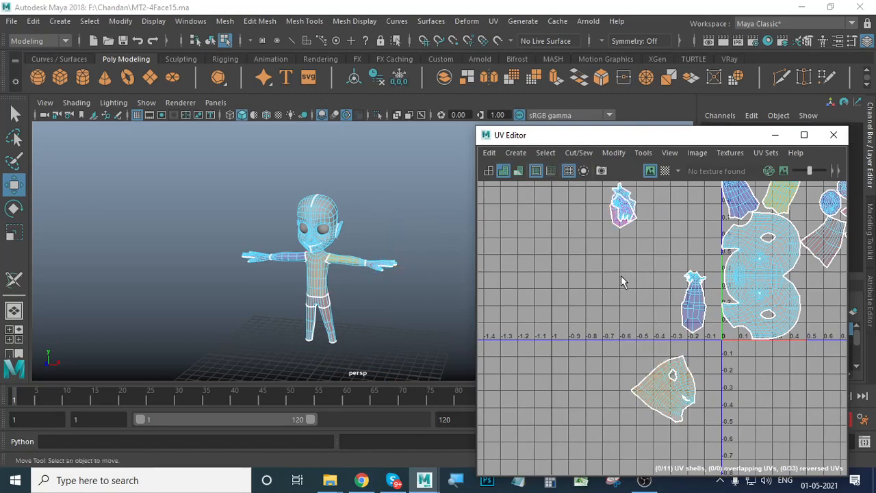
scroll(623, 275, up, 5)
alt+middle_drag(612, 229, 590, 405)
scroll(605, 314, up, 3)
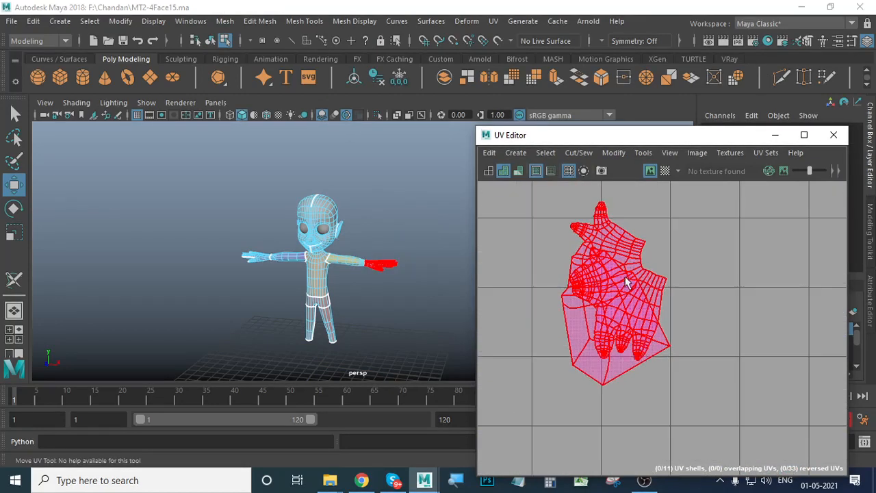
click(636, 322)
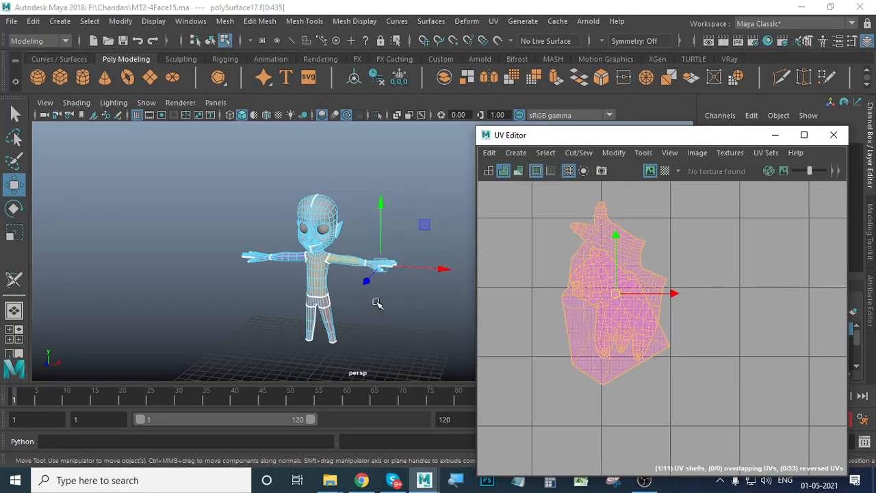
alt+right_drag(376, 304, 426, 305)
alt+middle_drag(427, 306, 301, 256)
alt+drag(301, 256, 223, 246)
alt+right_drag(223, 247, 323, 248)
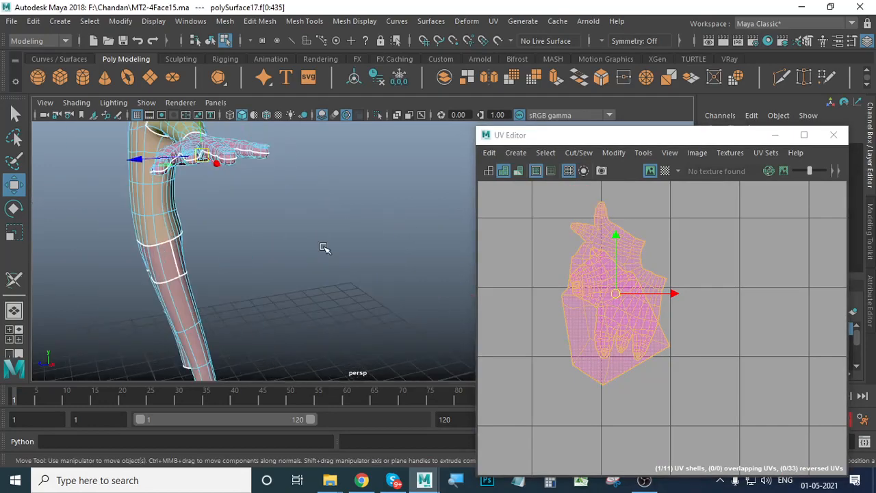
alt+drag(323, 247, 311, 272)
scroll(342, 294, up, 3)
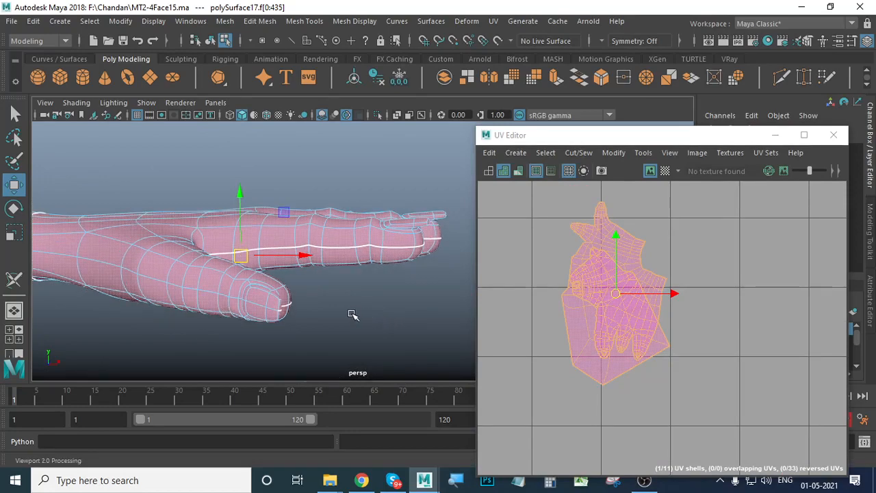
scroll(316, 327, down, 3)
scroll(326, 318, up, 5)
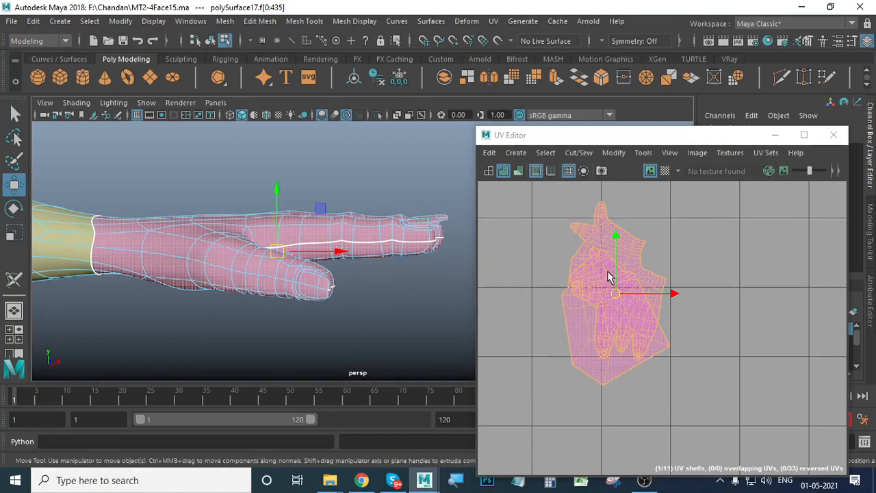
Step: Try unfolding the left hand's UV shell with Pin UV border enabled in the Unfold UVs options
drag(699, 137, 675, 76)
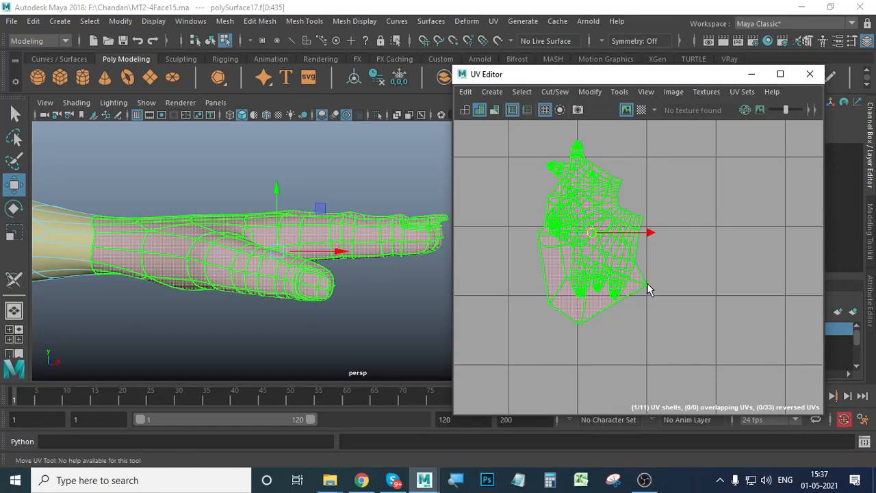
click(593, 92)
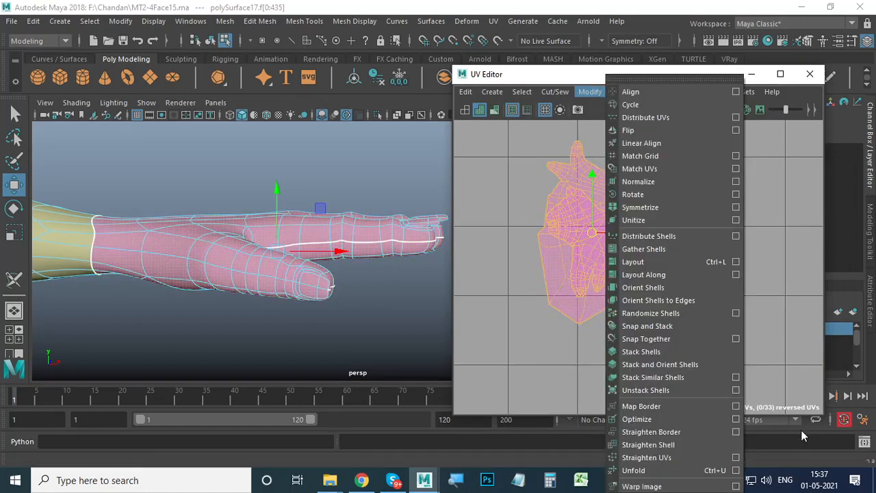
click(736, 470)
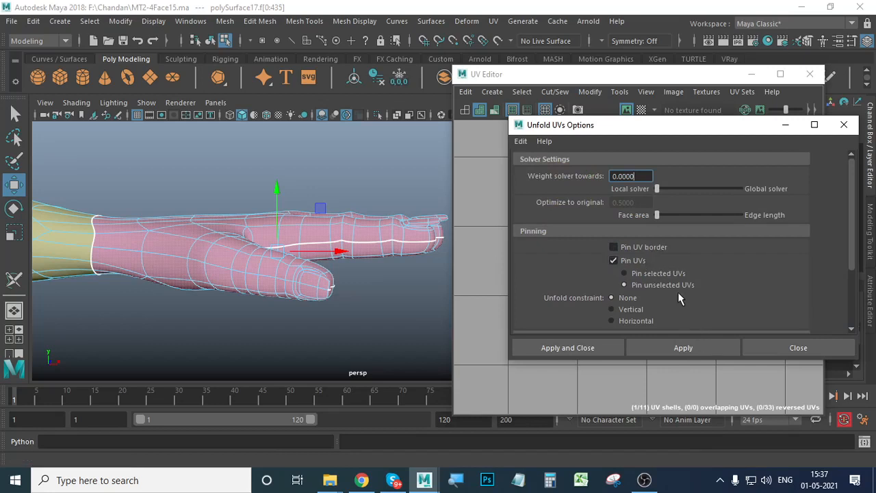
click(661, 249)
scroll(678, 281, down, 3)
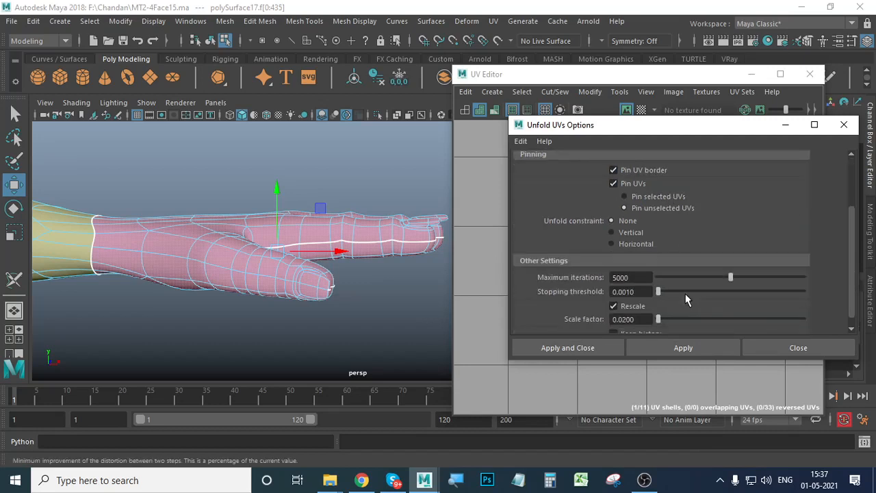
scroll(685, 294, down, 1)
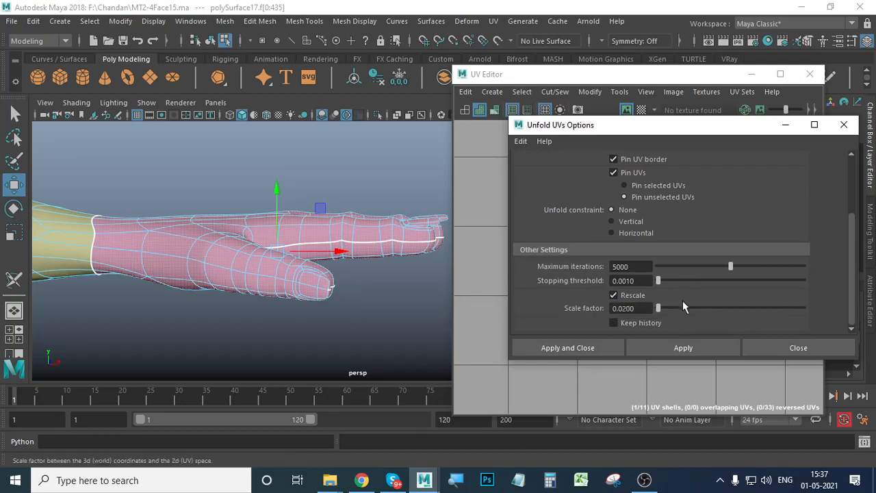
scroll(705, 311, up, 5)
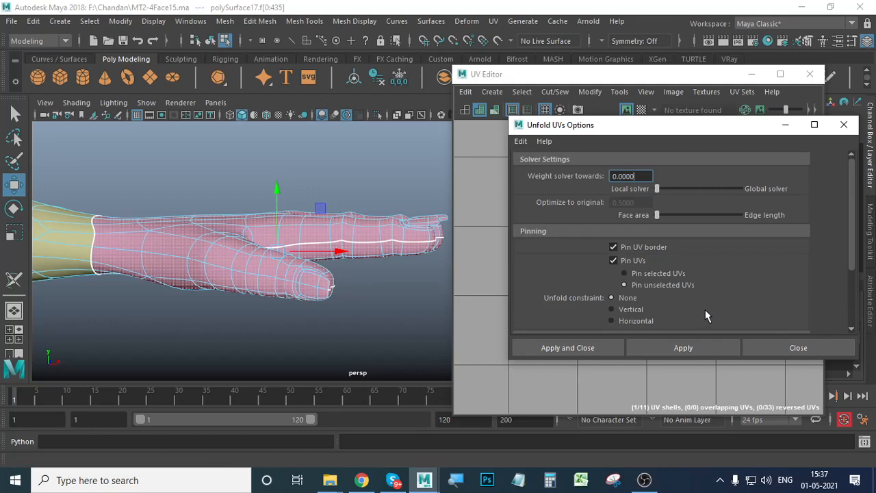
scroll(705, 310, down, 3)
click(600, 349)
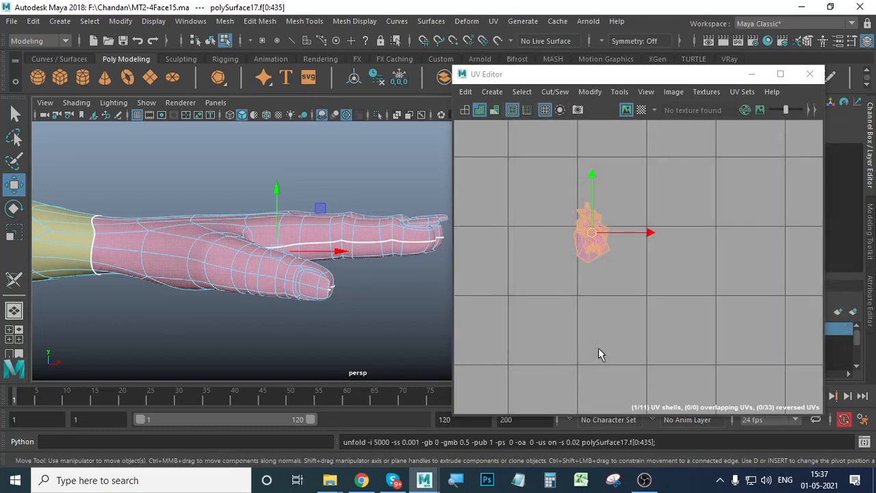
Step: Undo the pinned-border unfold of the left hand's UV shell and deselect the shell
scroll(611, 330, down, 10)
scroll(585, 325, up, 7)
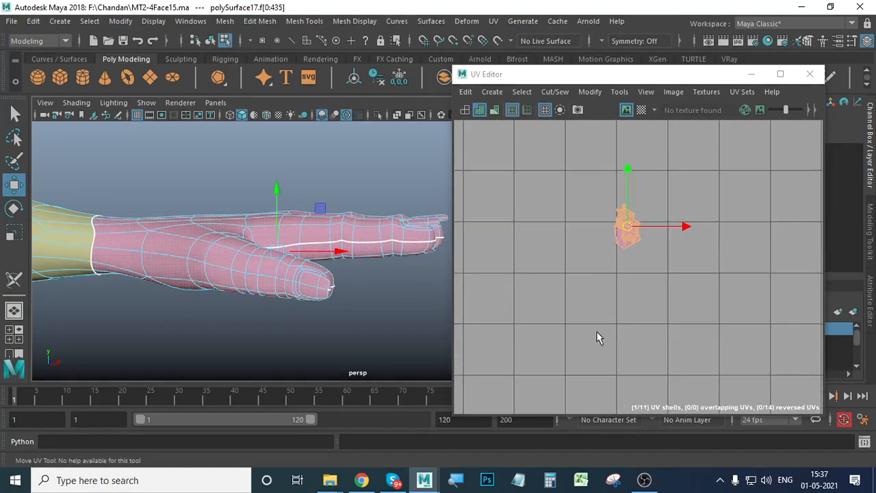
scroll(649, 207, up, 3)
key(ctrl+z)
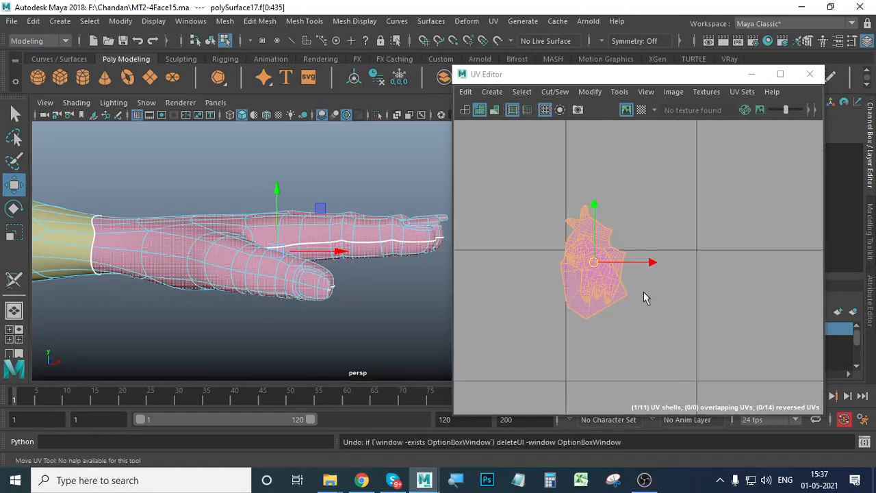
key(ctrl+z)
key(ctrl+z)
scroll(657, 282, down, 5)
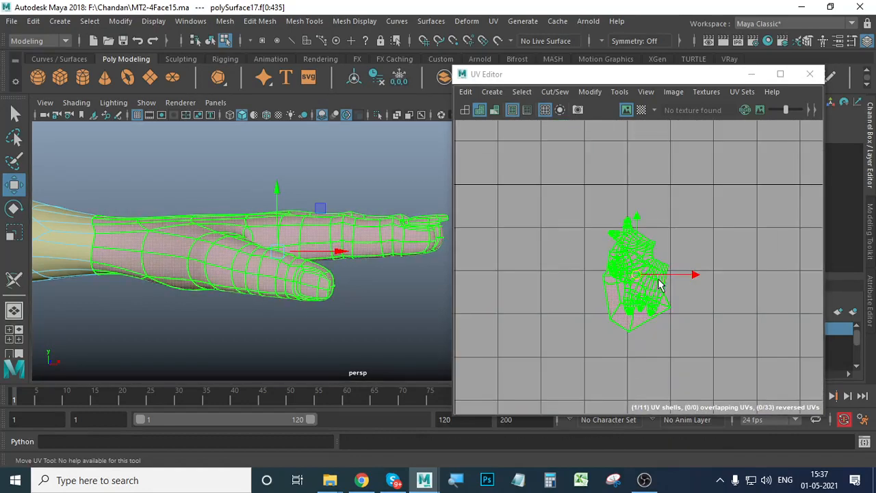
click(692, 307)
scroll(661, 300, up, 4)
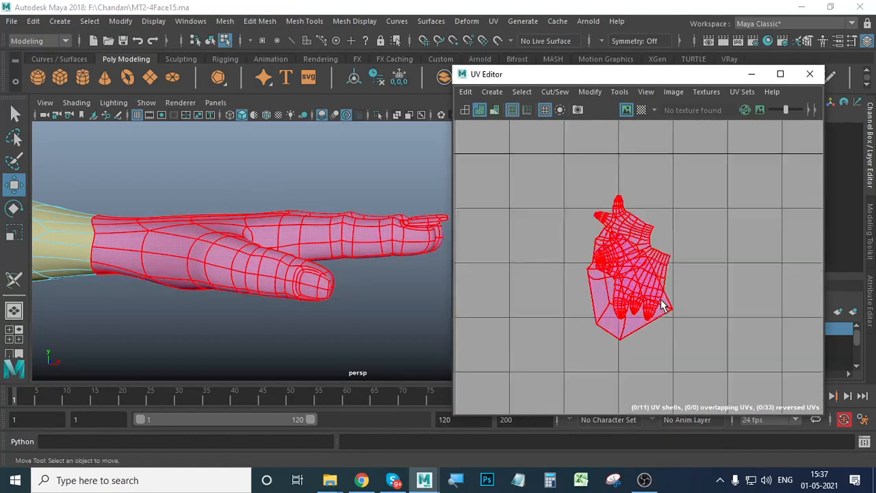
Step: Cut the left hand's UVs along the edge loop running from the wrist to the thumb tip
click(352, 234)
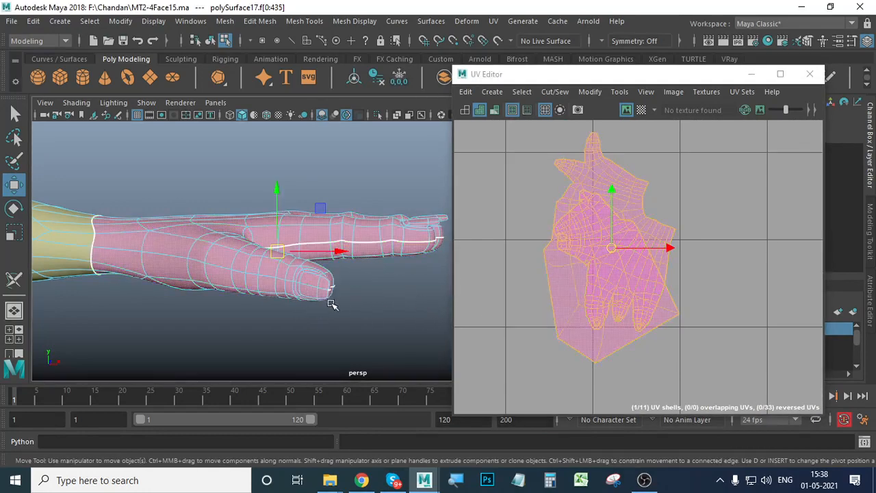
scroll(331, 304, up, 4)
alt+middle_drag(297, 306, 395, 268)
scroll(306, 279, down, 3)
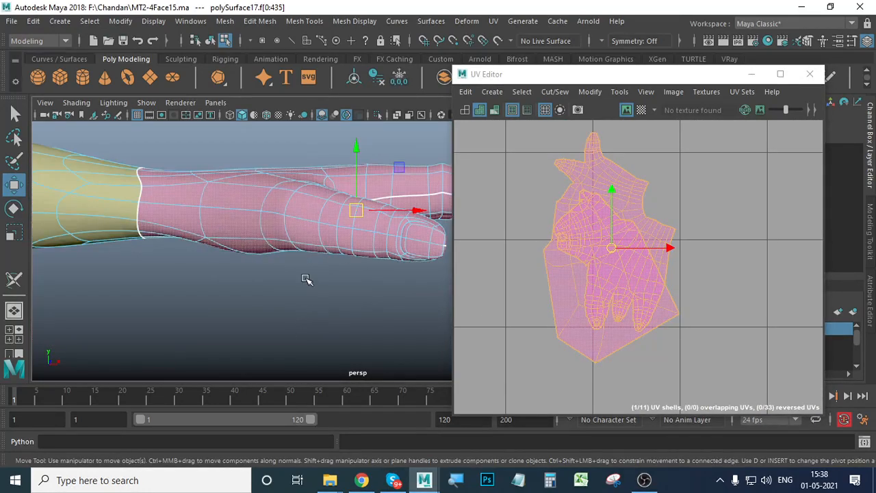
alt+drag(306, 280, 334, 303)
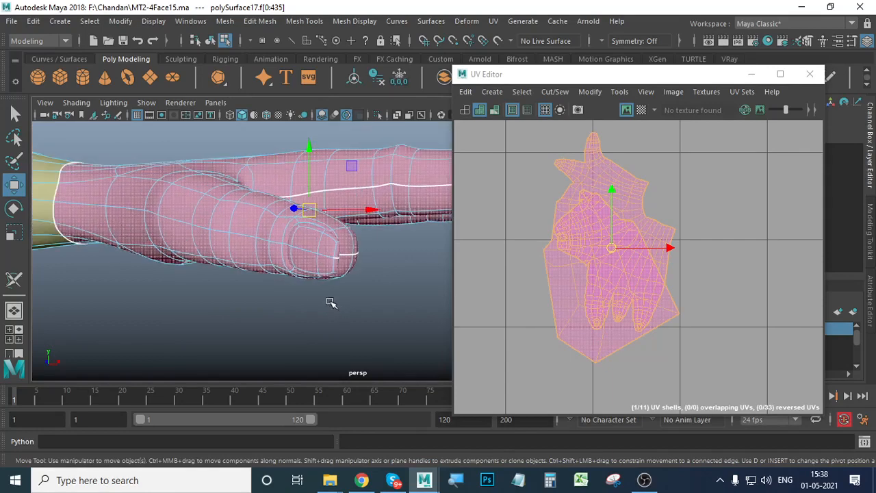
right_drag(323, 125, 317, 96)
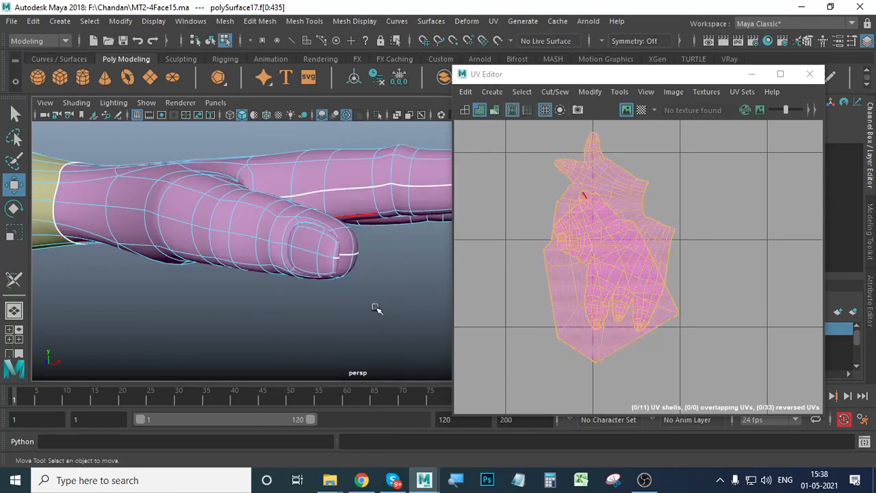
click(326, 257)
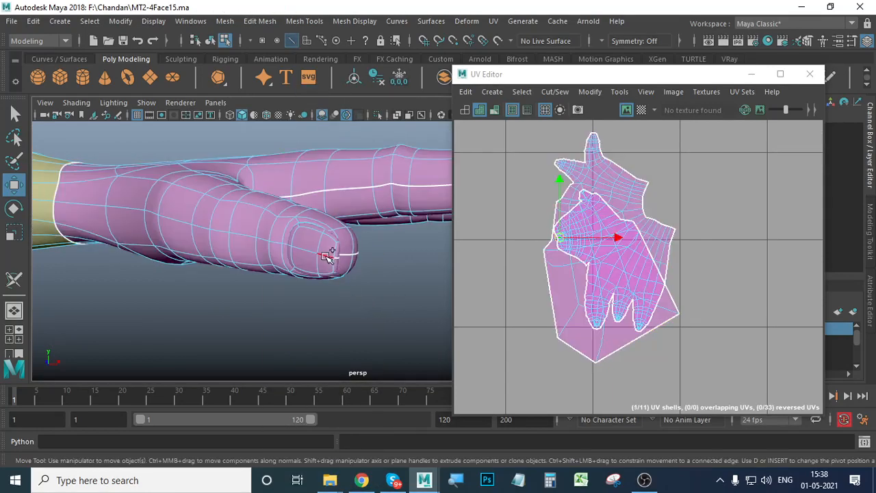
double_click(97, 208)
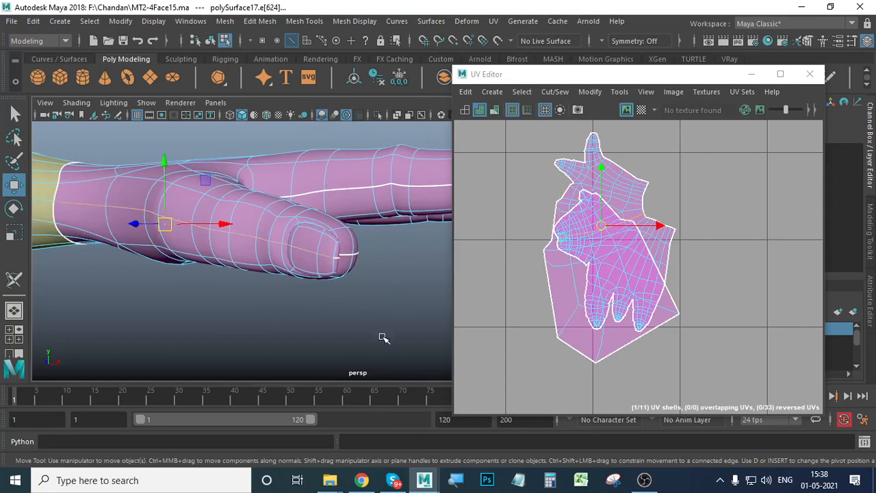
click(554, 91)
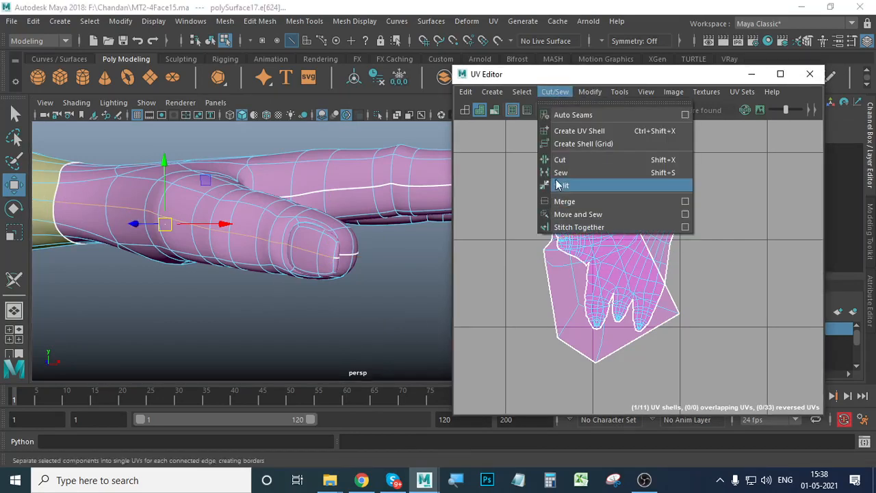
click(570, 159)
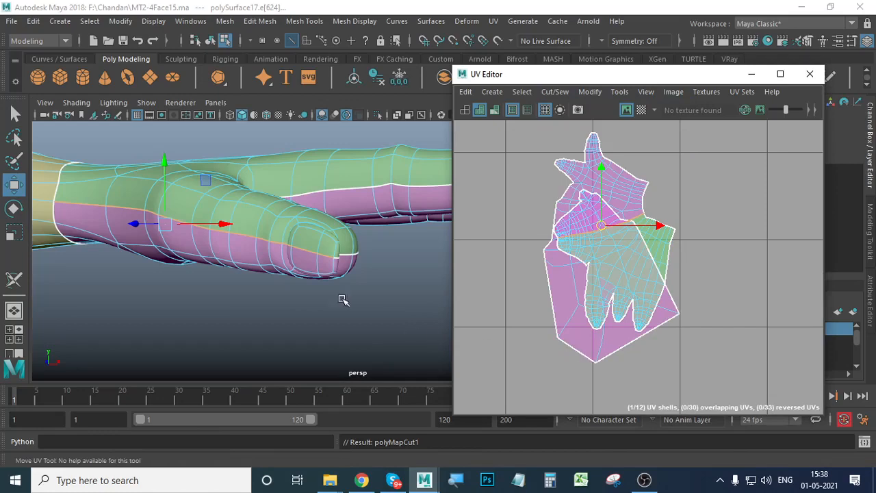
scroll(349, 299, down, 3)
alt+drag(316, 303, 344, 308)
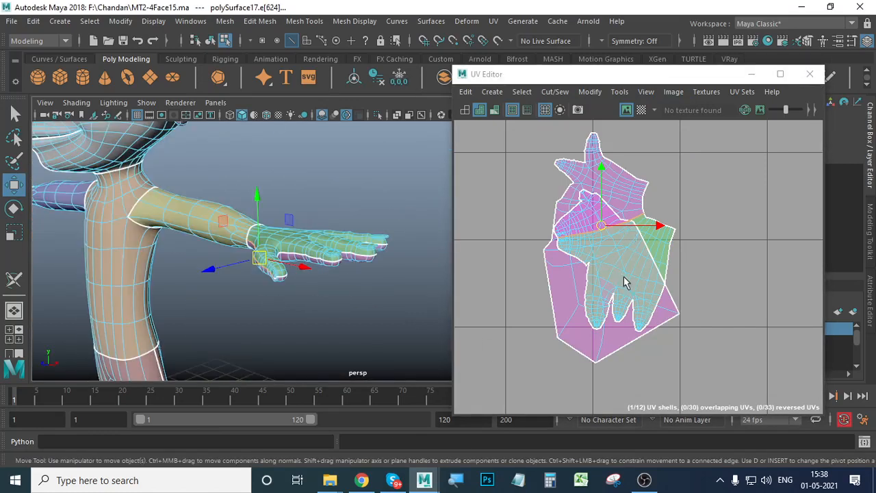
Step: Try unfolding both UV shells of the left hand together and undo the unfold
click(694, 172)
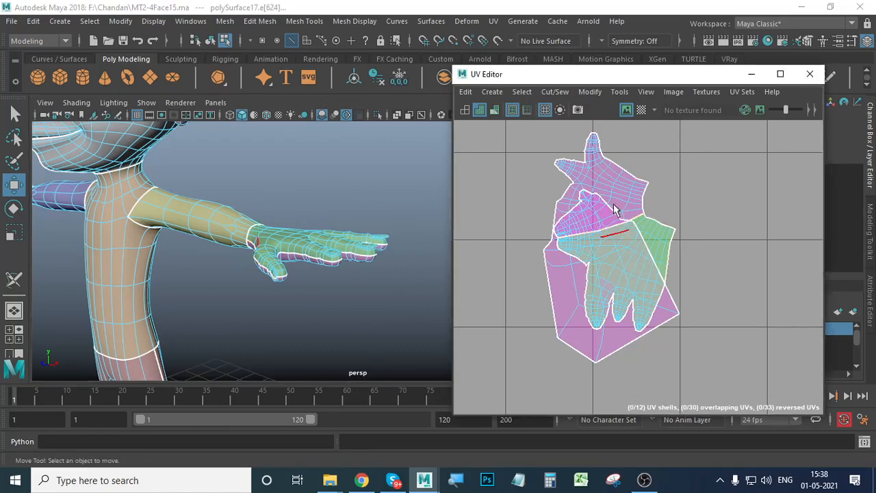
drag(608, 277, 608, 277)
right_drag(620, 188, 562, 171)
drag(560, 274, 624, 265)
scroll(628, 264, down, 8)
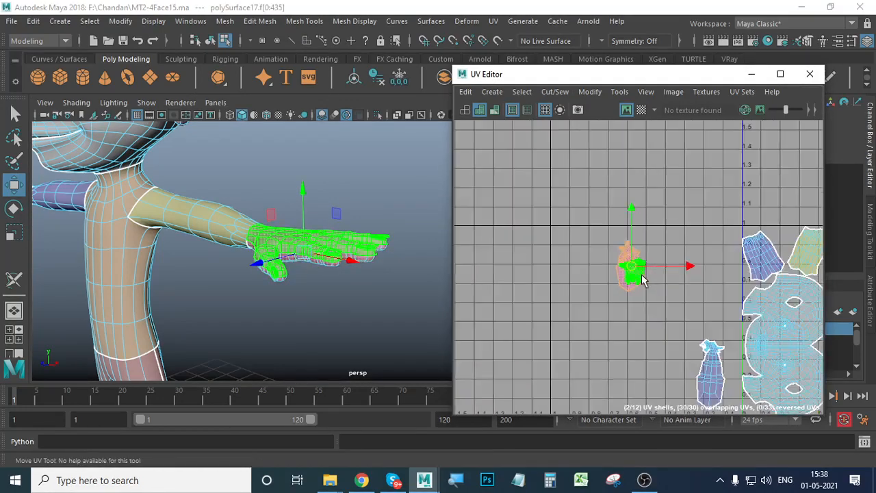
scroll(642, 275, up, 7)
key(ctrl+u)
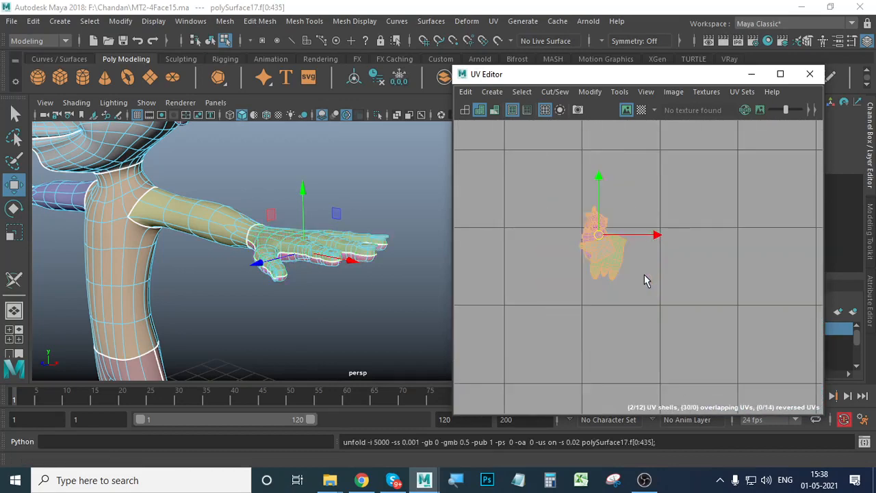
scroll(644, 275, down, 6)
scroll(646, 297, up, 4)
scroll(645, 301, up, 6)
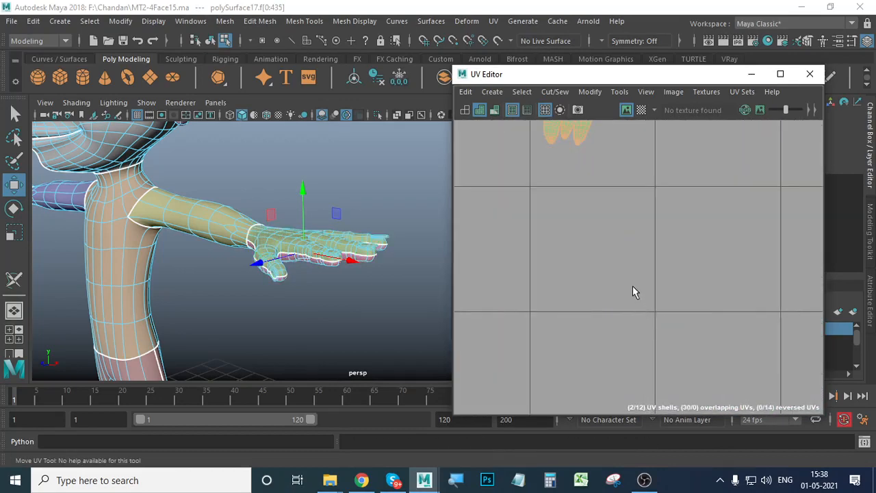
click(633, 285)
scroll(628, 279, down, 1)
alt+middle_drag(619, 269, 650, 408)
key(ctrl+z)
key(ctrl+z)
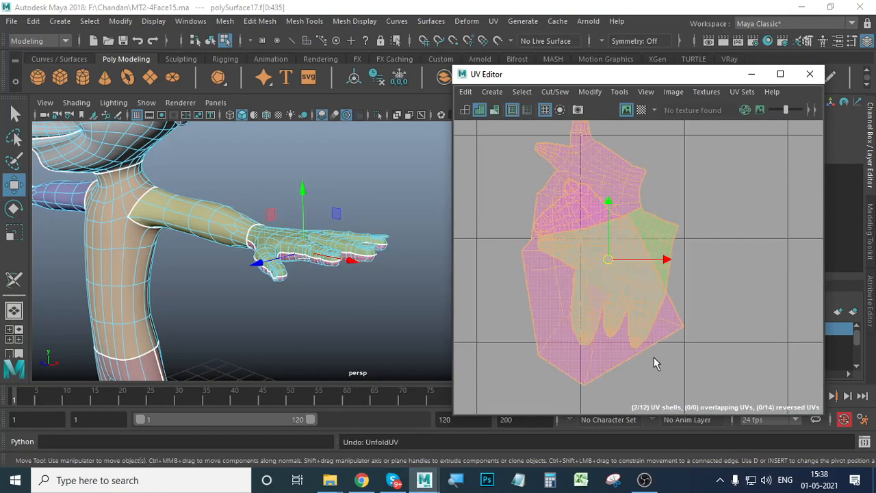
scroll(642, 302, down, 5)
click(659, 320)
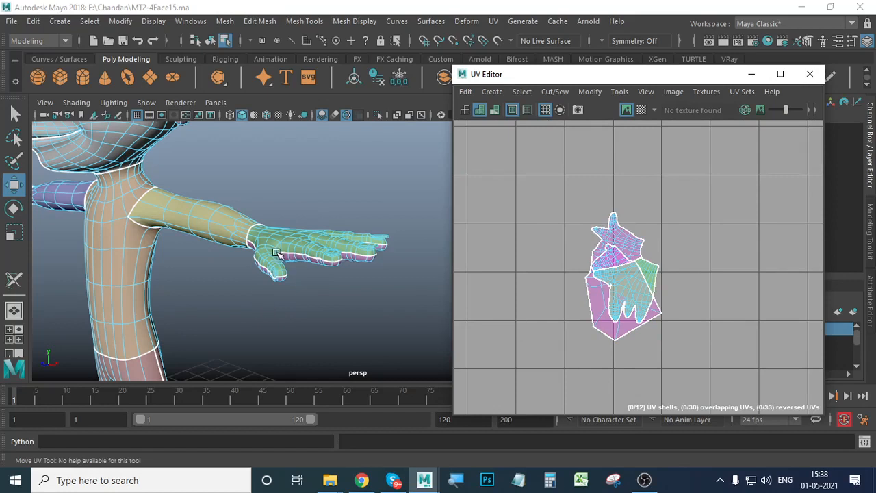
Step: Reselect both left-hand shells and apply a planar UV projection along the Y axis
click(378, 260)
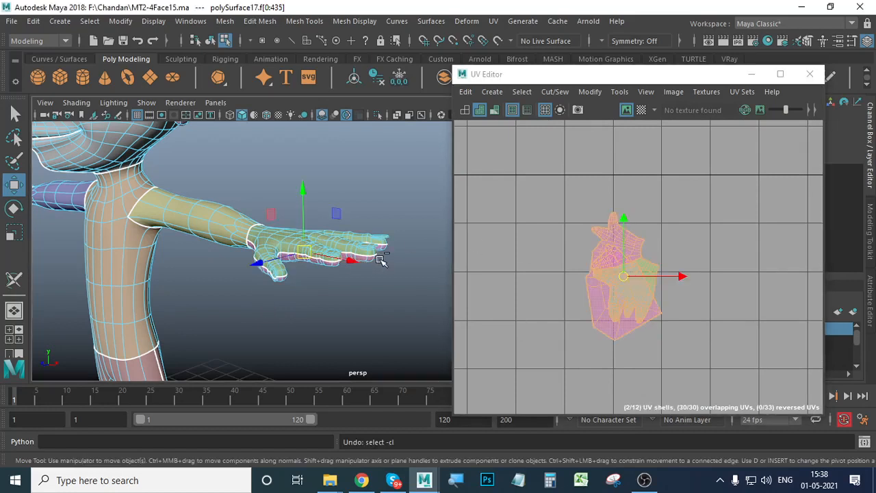
alt+drag(340, 322, 342, 301)
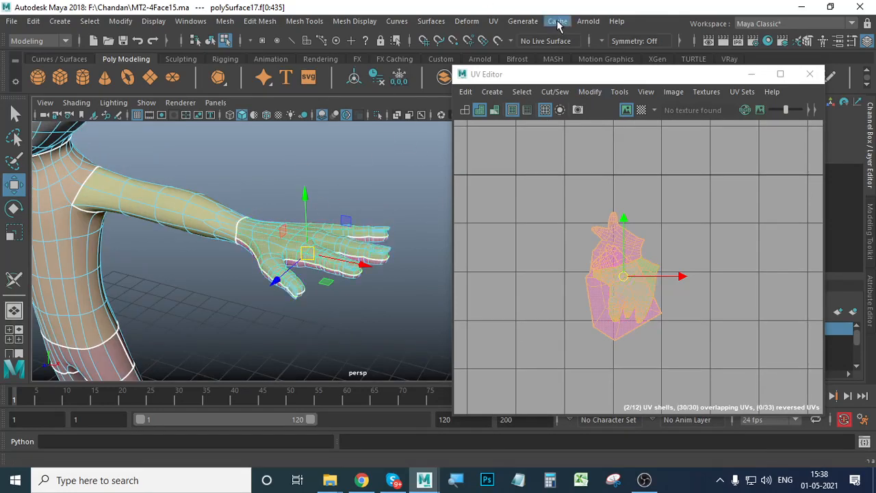
click(496, 22)
click(626, 176)
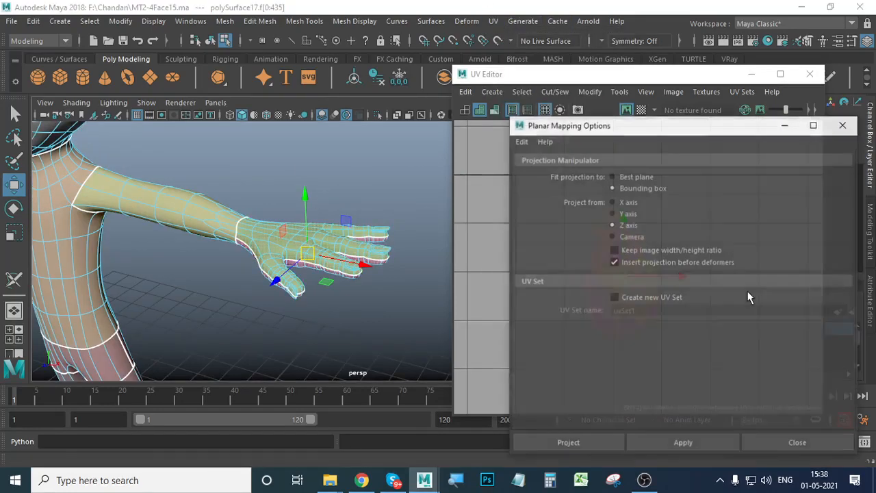
click(588, 443)
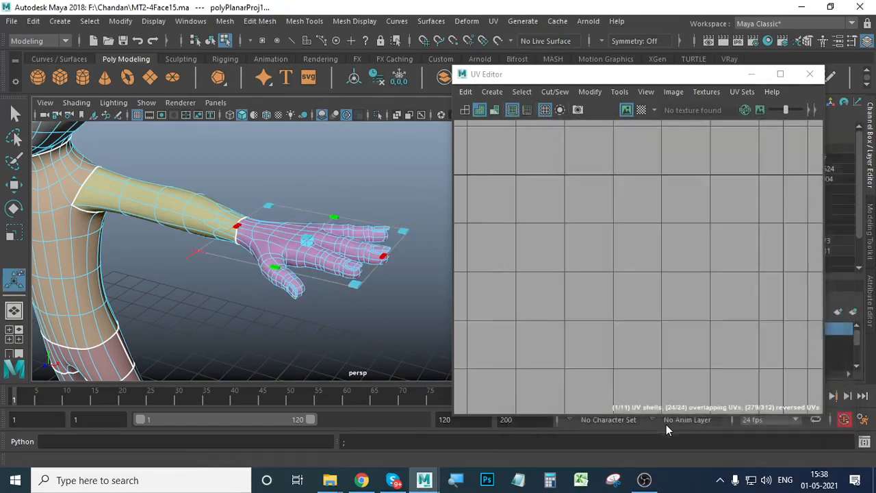
Step: Move the newly projected left-hand UV shell away from the other shells into empty space outside the 0–1 tile
key(a)
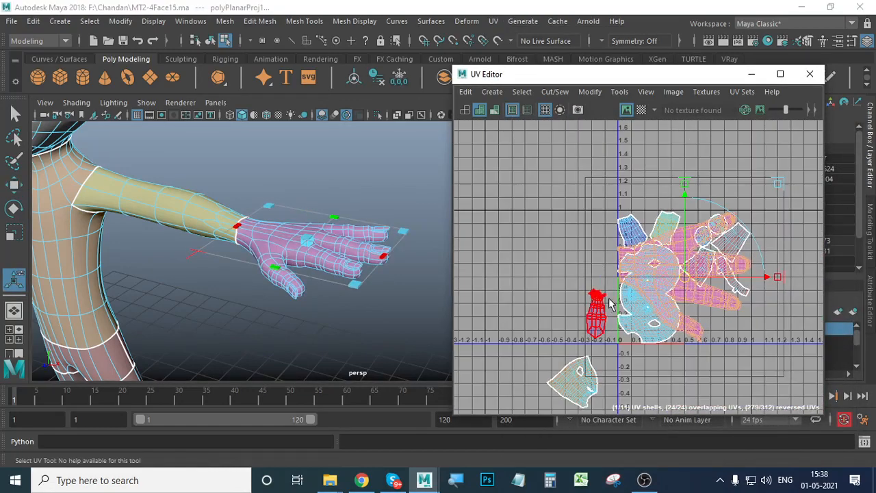
key(w)
drag(692, 278, 486, 204)
alt+middle_drag(540, 272, 637, 294)
alt+right_drag(637, 295, 734, 313)
alt+middle_drag(650, 325, 637, 346)
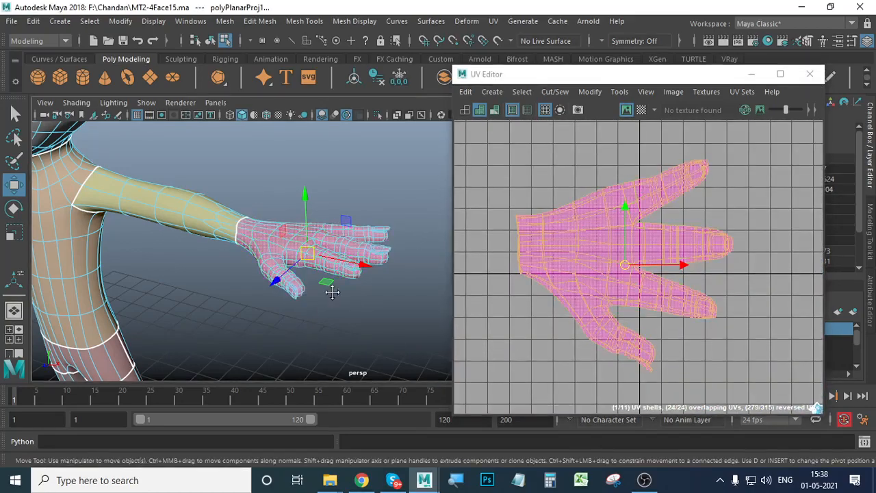
Step: Cut the left hand's UVs along the side edge loop through thumb and fingers, starting from both sides of the wrist, separating back from palm
alt+middle_drag(331, 291, 322, 319)
alt+drag(301, 282, 369, 286)
scroll(378, 287, up, 3)
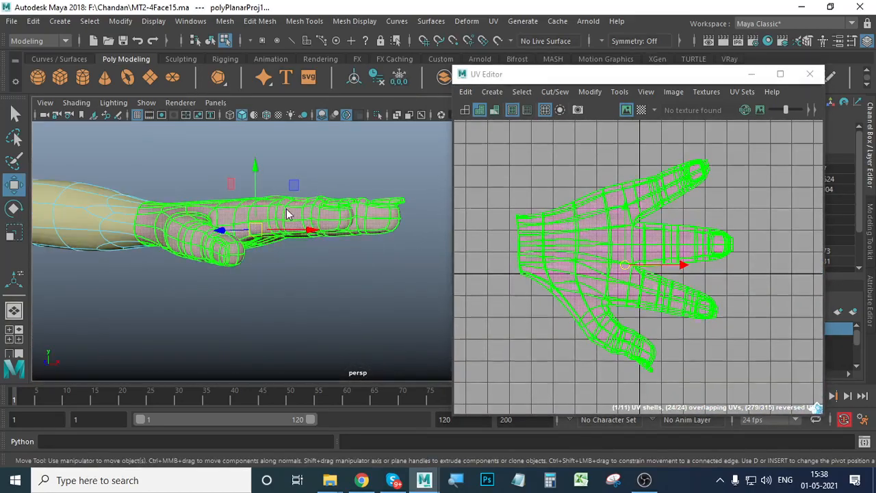
mouse_move(286, 209)
shift+right_down()
mouse_move(281, 189)
mouse_move(271, 193)
mouse_move(289, 212)
shift+right_up()
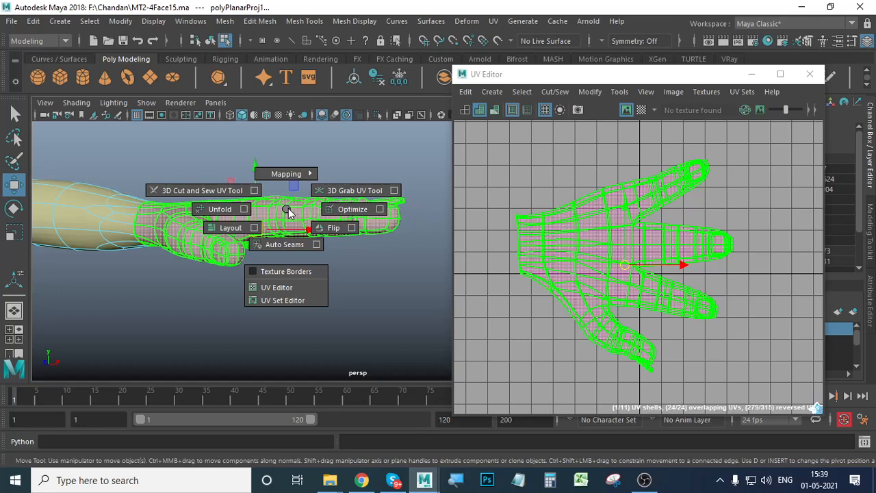
shift+right_drag(288, 210, 281, 94)
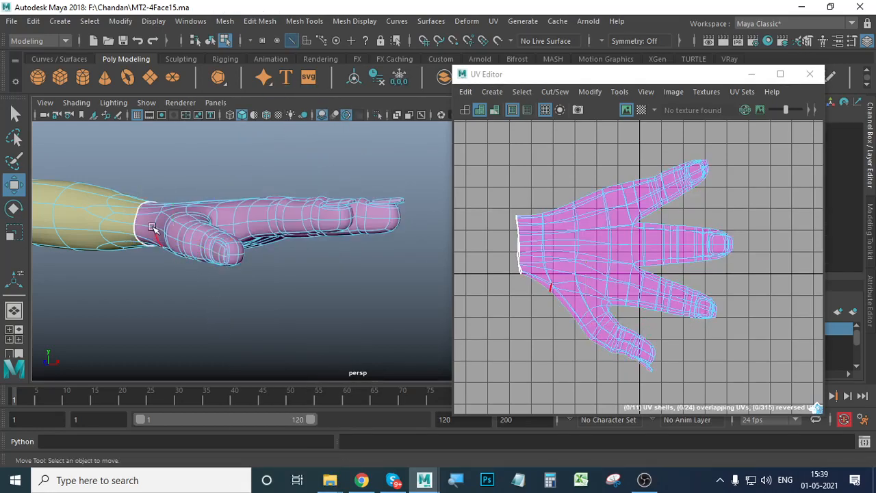
click(150, 230)
click(232, 310)
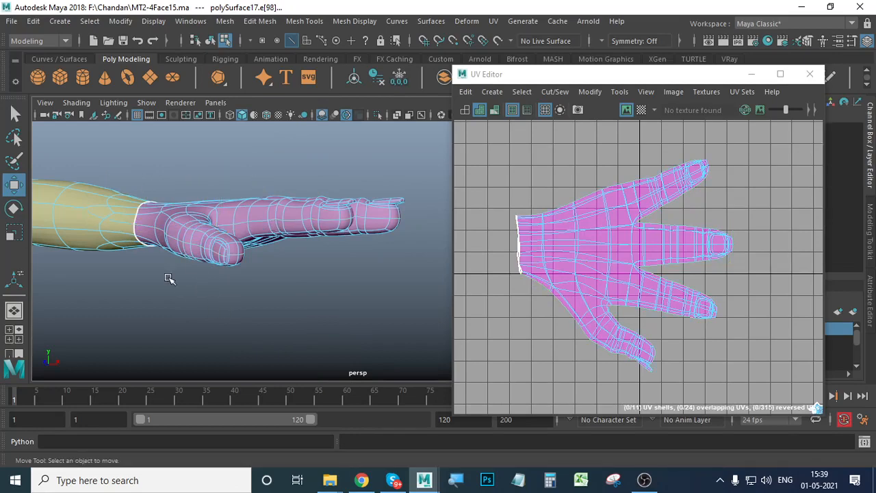
click(147, 226)
alt+drag(336, 326, 110, 375)
alt+middle_drag(110, 375, 65, 387)
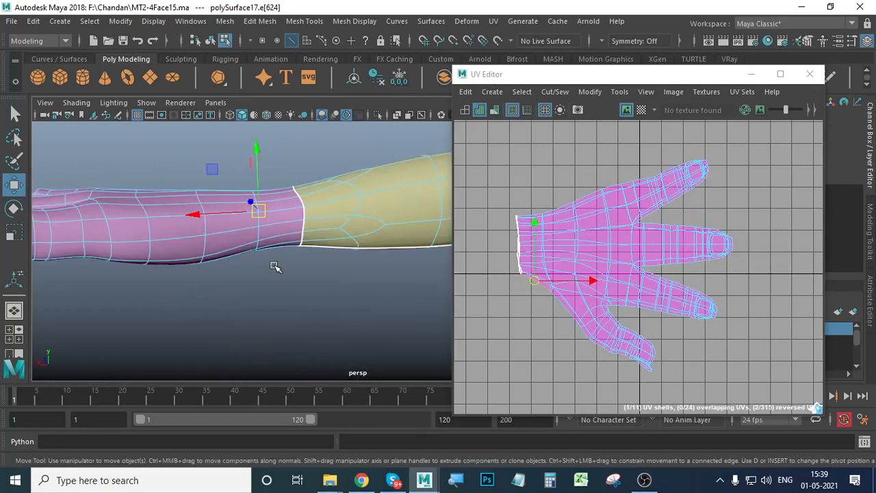
double_click(300, 221)
scroll(328, 311, down, 5)
alt+drag(154, 310, 582, 299)
alt+middle_drag(582, 298, 192, 312)
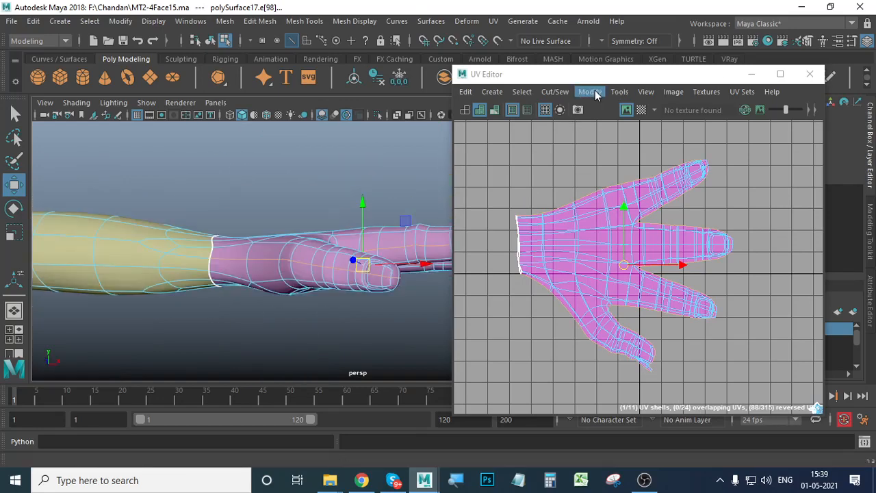
click(555, 91)
click(556, 158)
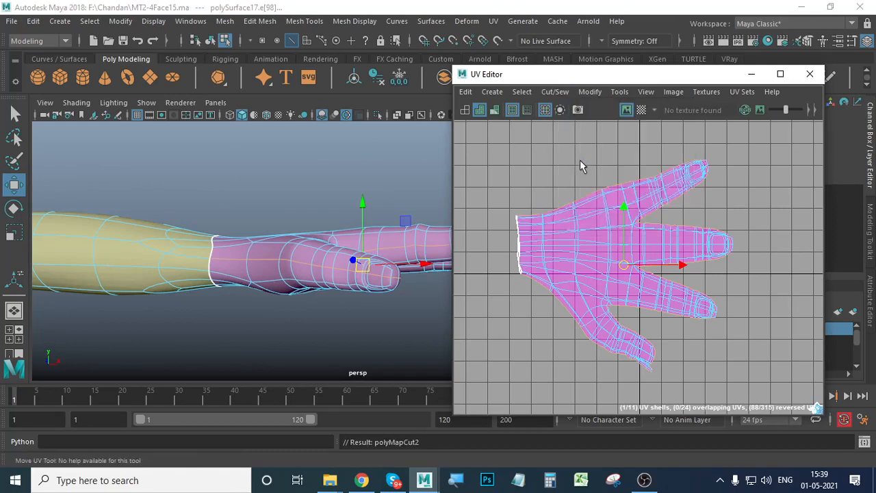
alt+drag(383, 348, 299, 340)
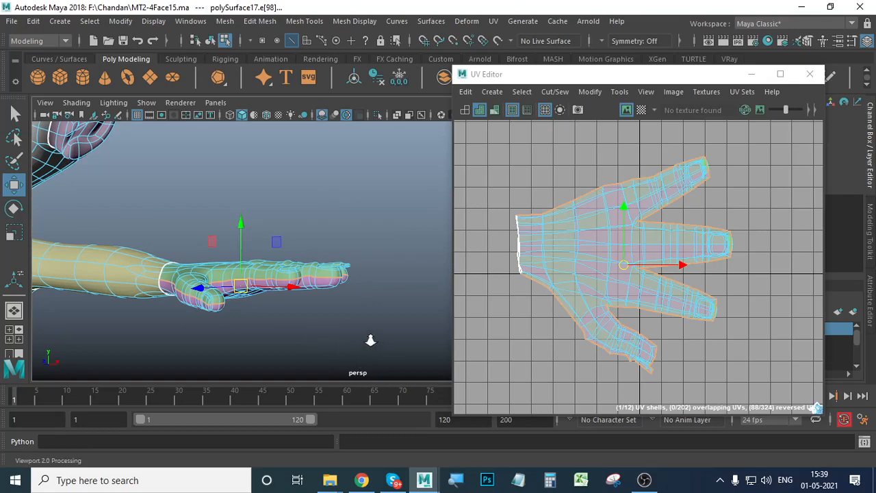
alt+drag(371, 340, 440, 335)
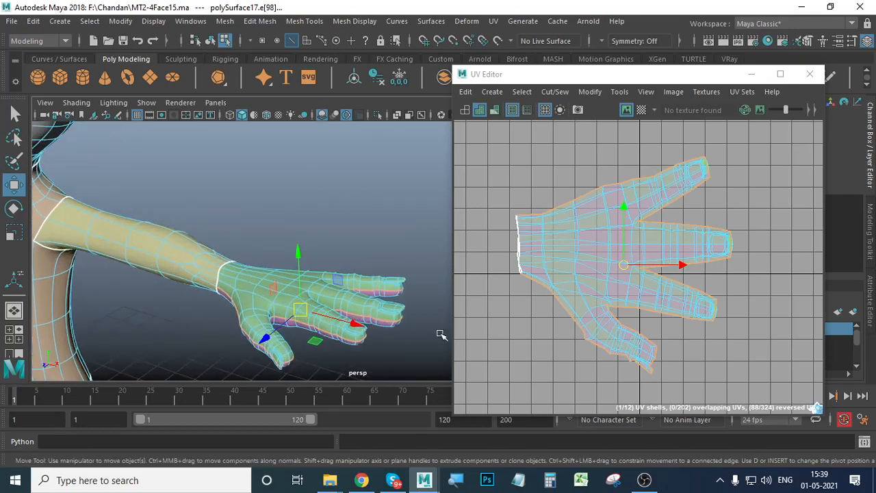
Step: Unfold the UV shell for the back of the left hand
right_drag(571, 212, 517, 201)
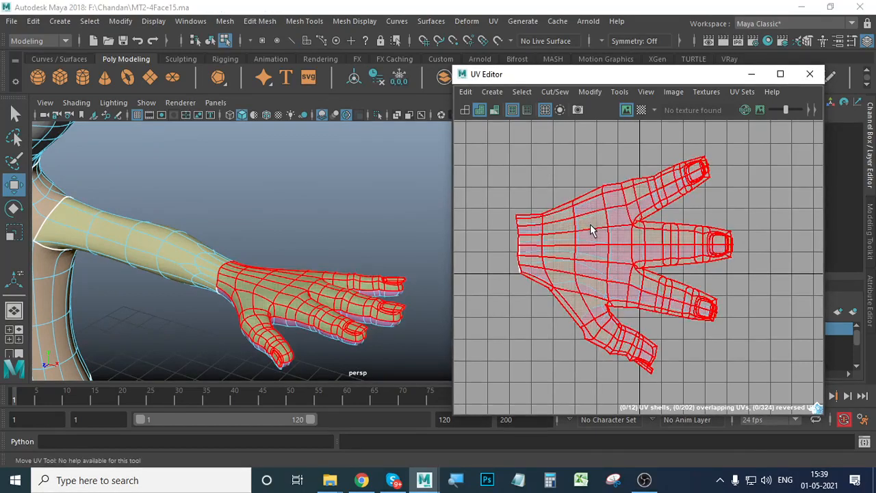
click(590, 224)
scroll(616, 247, down, 3)
drag(630, 256, 553, 219)
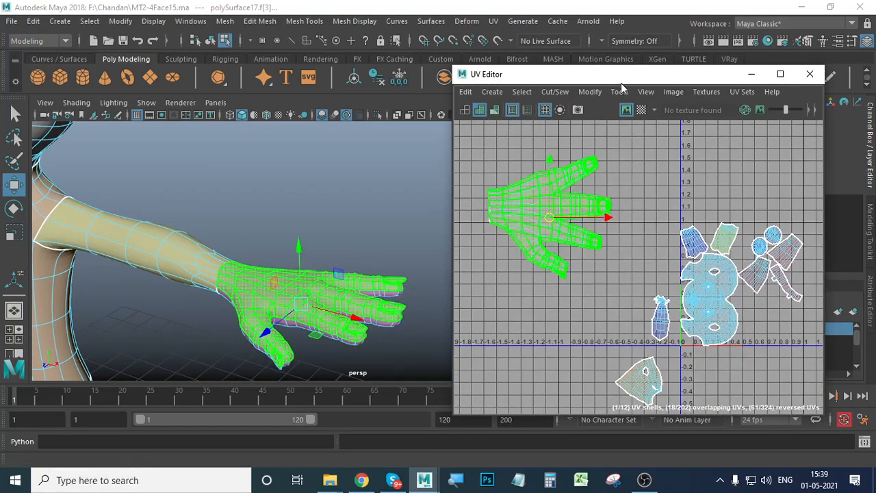
click(620, 91)
click(657, 454)
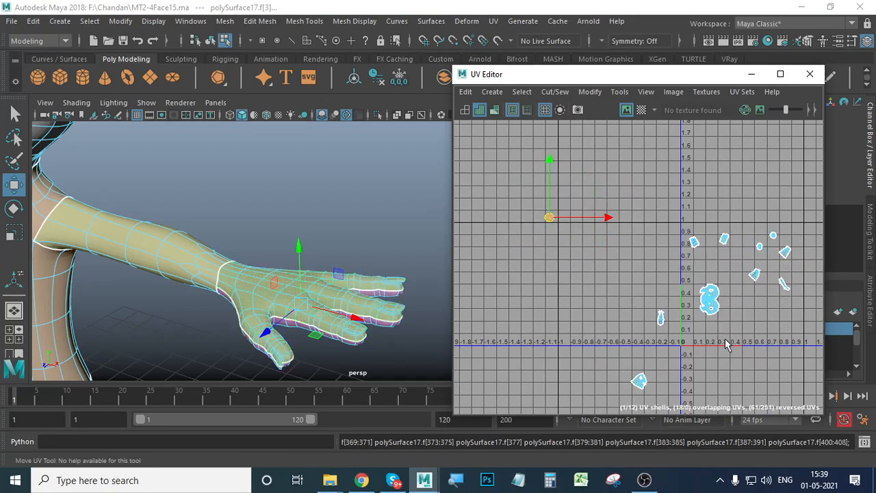
Step: Move the back-of-hand UV shell off the overlapping palm shell into empty space below it
alt+middle_drag(726, 340, 718, 338)
alt+right_drag(534, 273, 739, 298)
alt+middle_drag(535, 178, 732, 306)
alt+right_drag(732, 306, 851, 347)
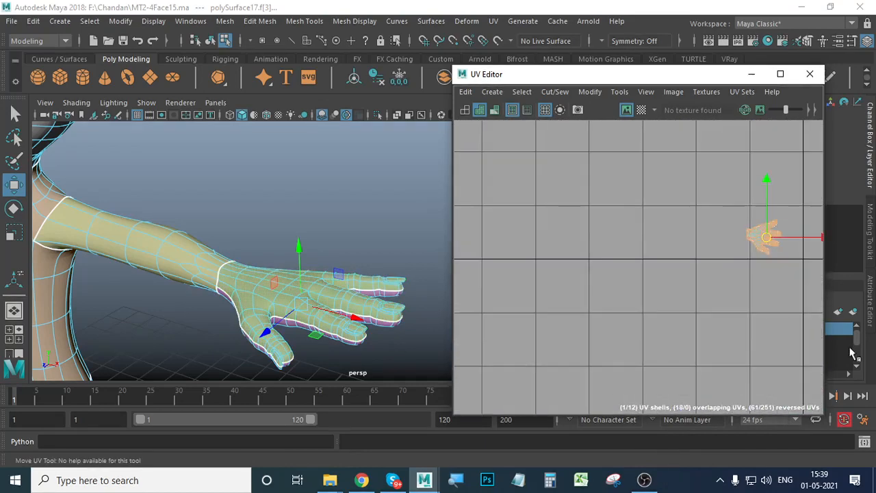
alt+middle_drag(717, 254, 529, 266)
drag(578, 252, 615, 346)
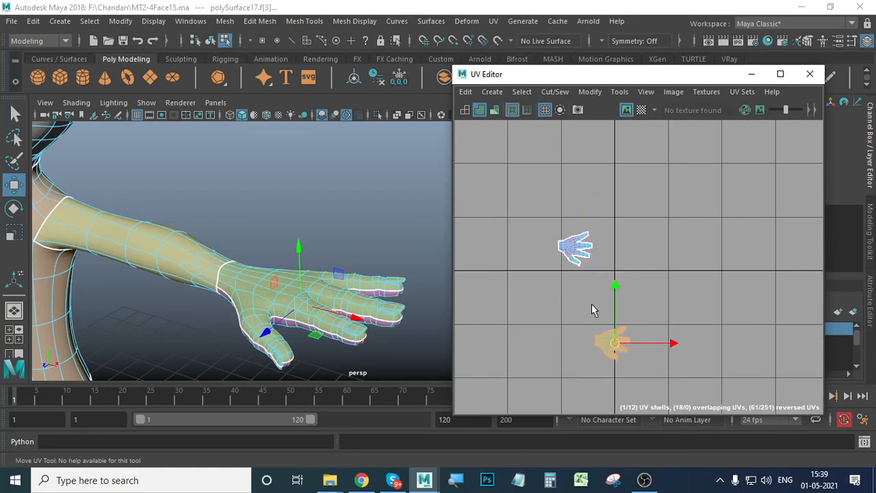
Step: Move the left palm's UV shell into empty space just below the back-of-hand shell
click(573, 262)
drag(628, 268, 652, 378)
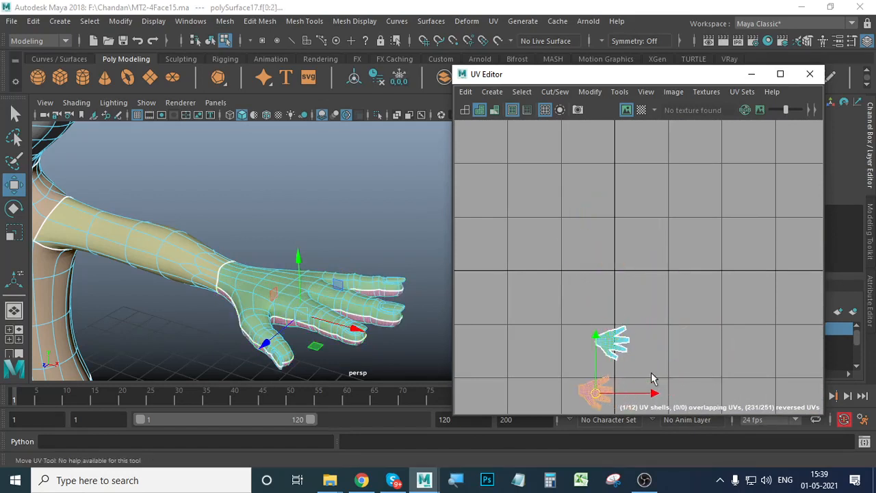
alt+middle_drag(652, 378, 653, 254)
scroll(665, 297, up, 4)
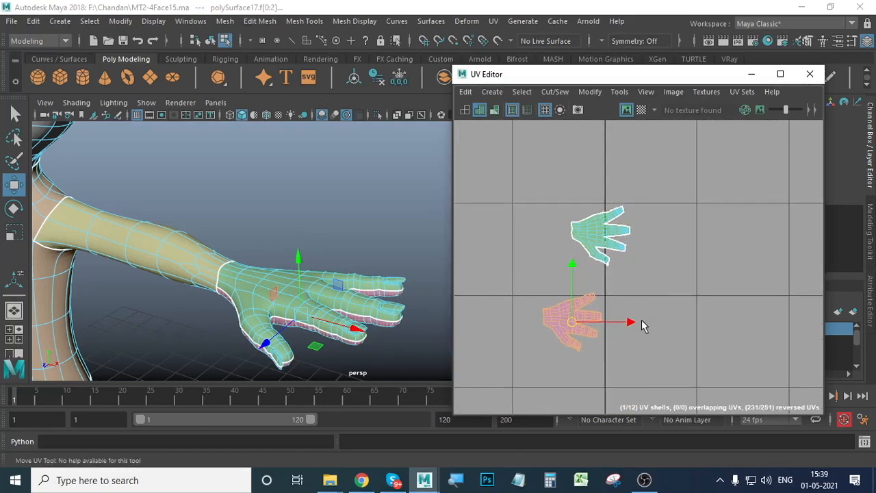
scroll(640, 308, down, 6)
scroll(658, 349, up, 3)
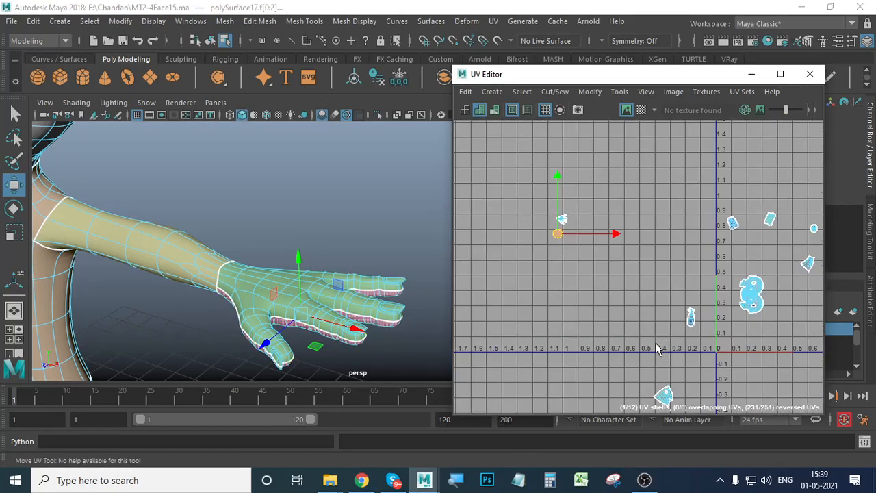
Step: Scale up the back-of-hand and palm UV shells together, uniformly, to several times their size
drag(609, 200, 545, 277)
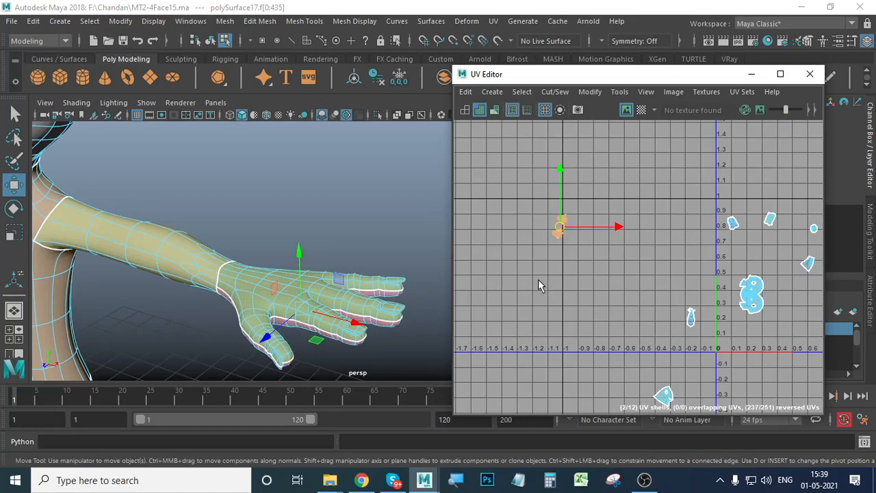
key(r)
drag(560, 229, 678, 175)
click(678, 175)
scroll(582, 239, up, 3)
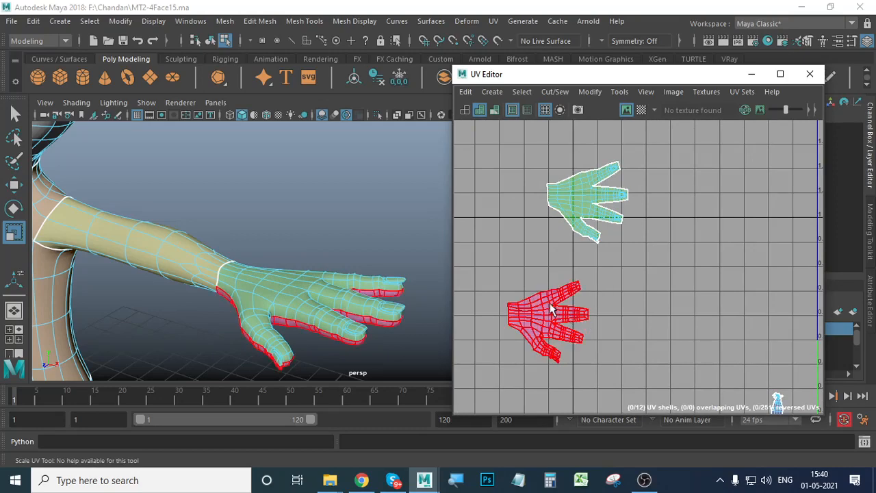
Step: Flip the palm UV shell horizontally about its pivot, with the UV perimeter cut
click(547, 308)
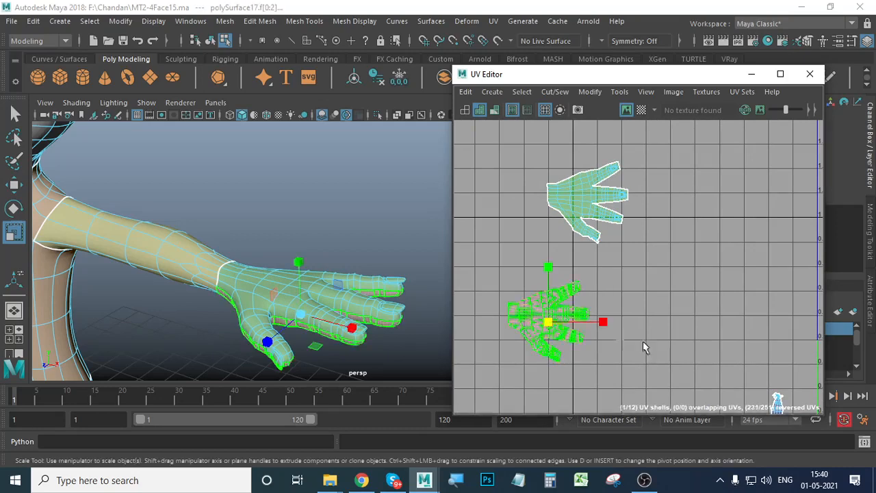
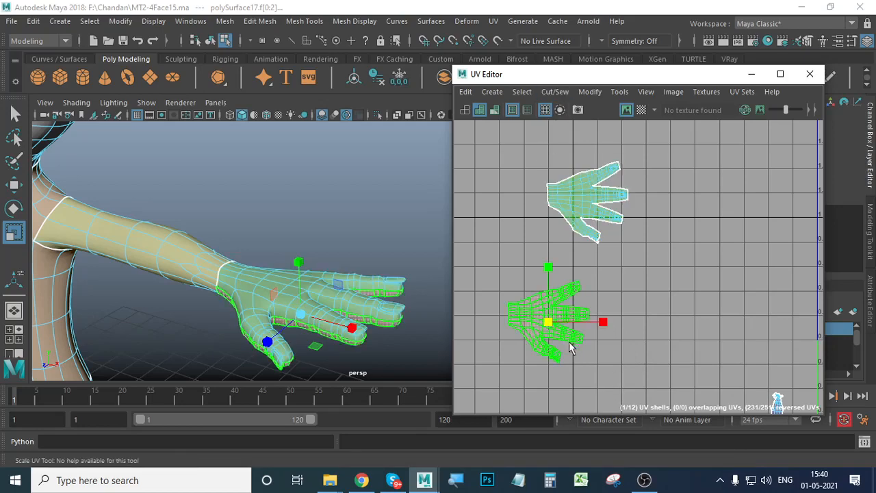
click(589, 405)
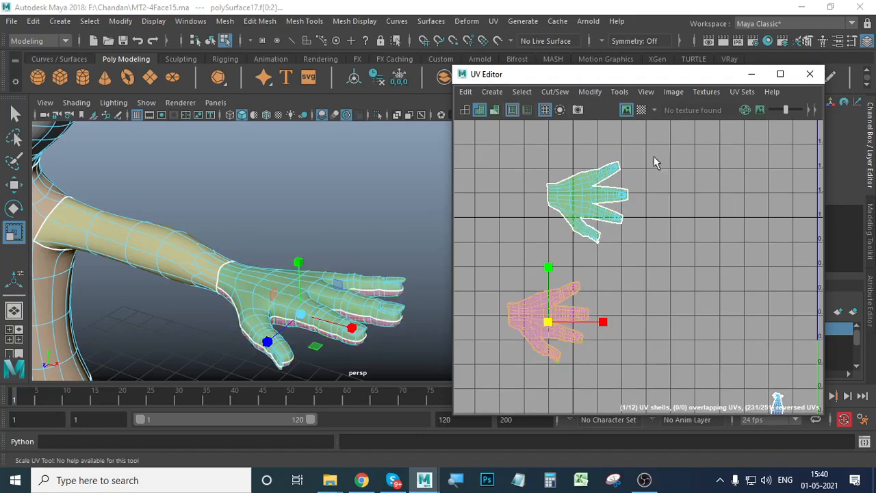
click(588, 92)
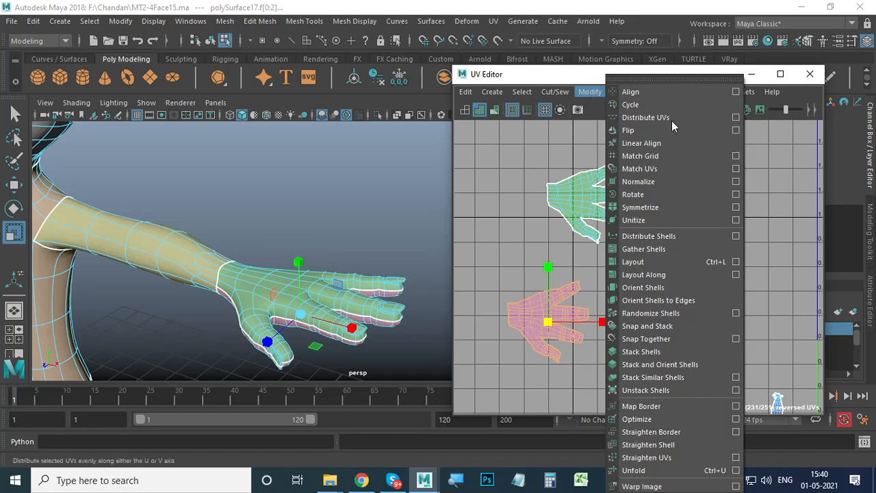
click(736, 130)
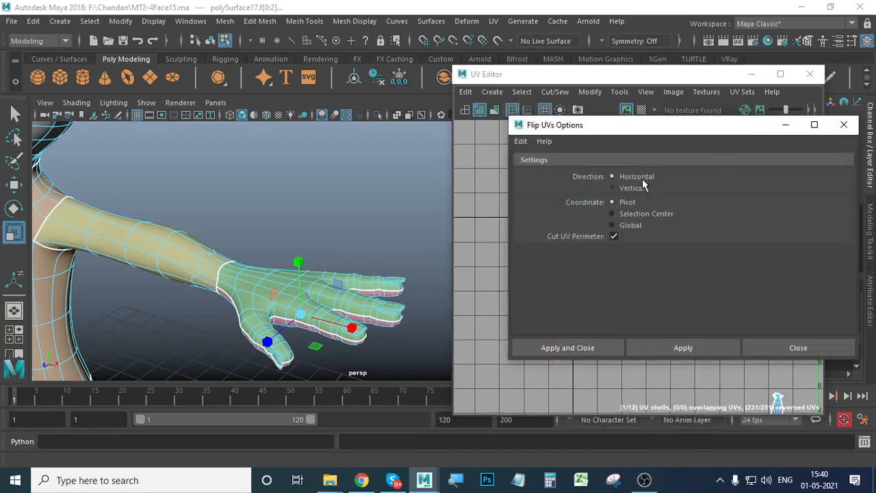
drag(649, 130, 782, 132)
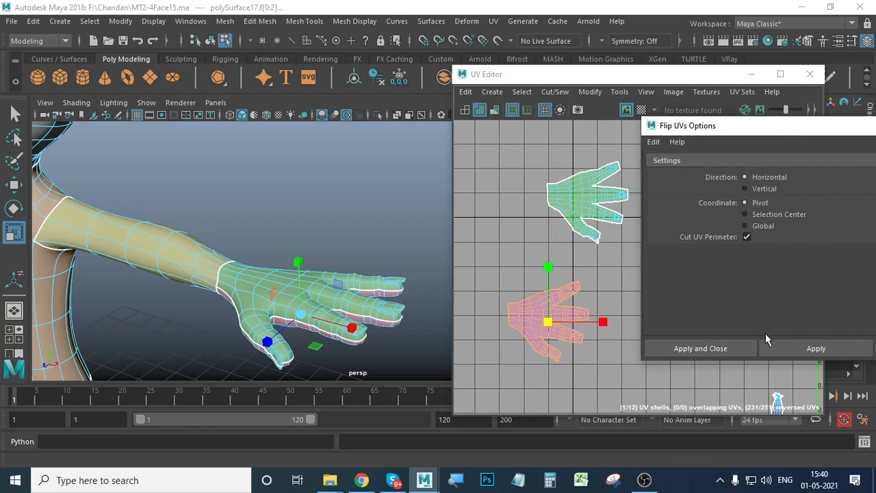
click(797, 350)
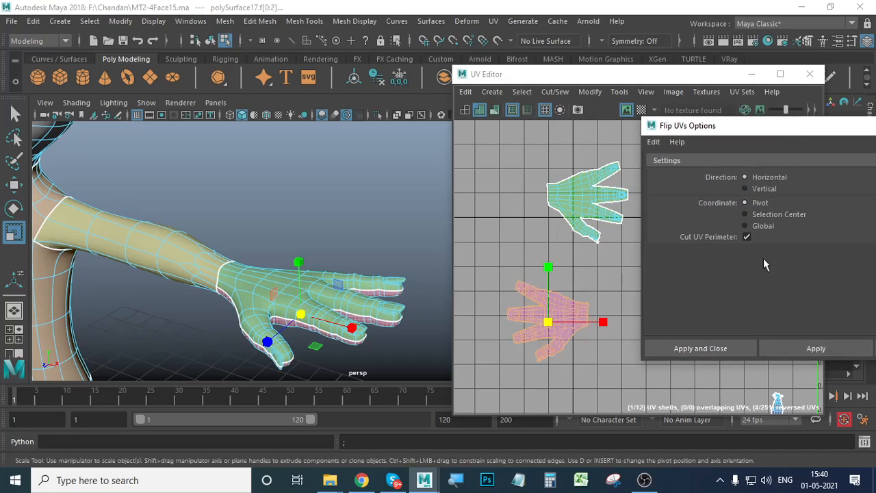
Step: Flip the palm UV shell vertically and once more horizontally, leaving its fingers pointing right and thumb up, and close the flip options
click(813, 342)
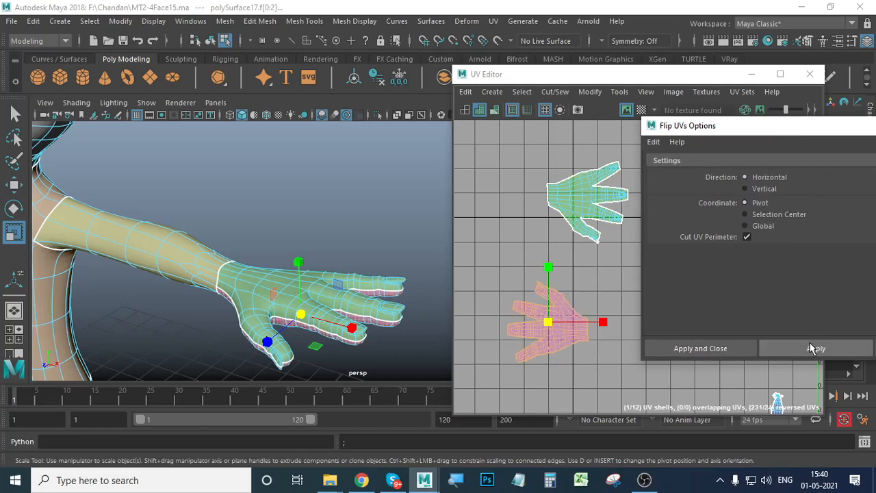
click(765, 347)
drag(734, 126, 513, 126)
click(691, 345)
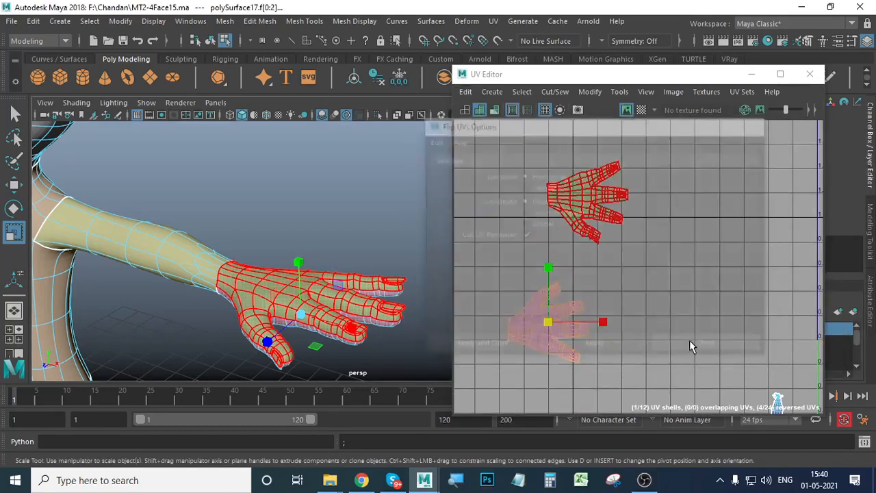
Step: Align the palm UV shell directly below the back-of-hand shell and rotate it clockwise until its thumb points roughly horizontally right
key(w)
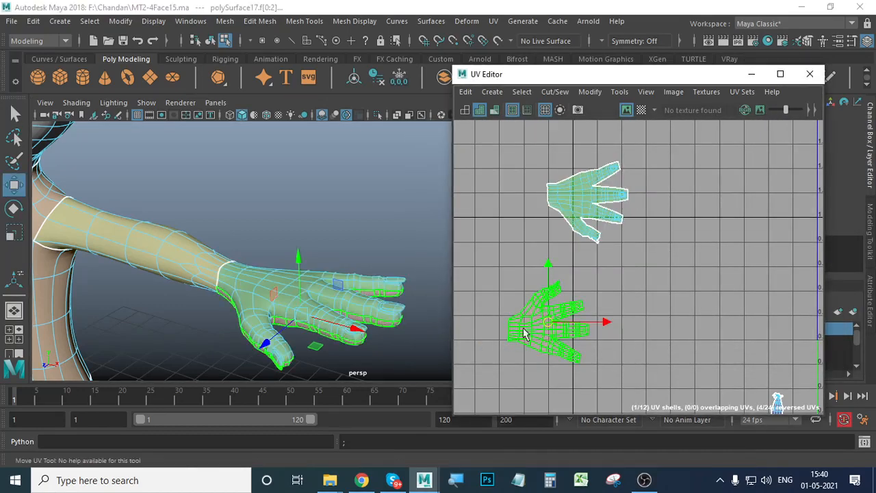
drag(552, 332, 588, 301)
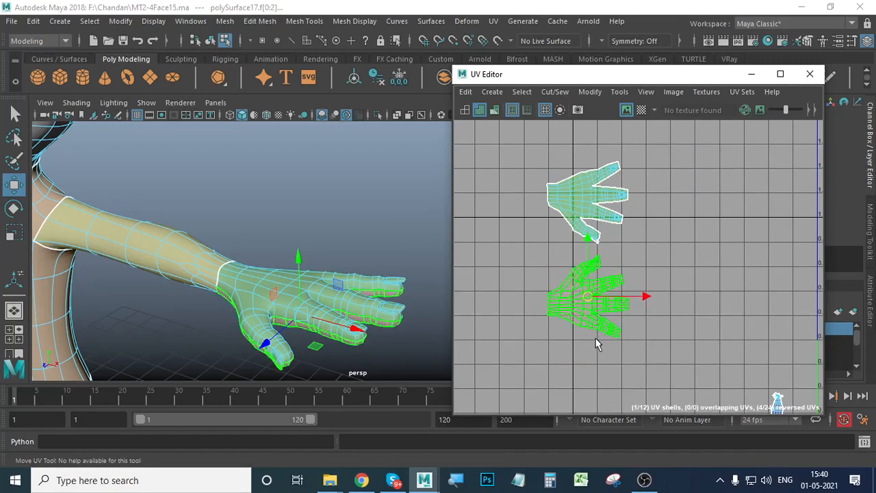
scroll(557, 301, up, 2)
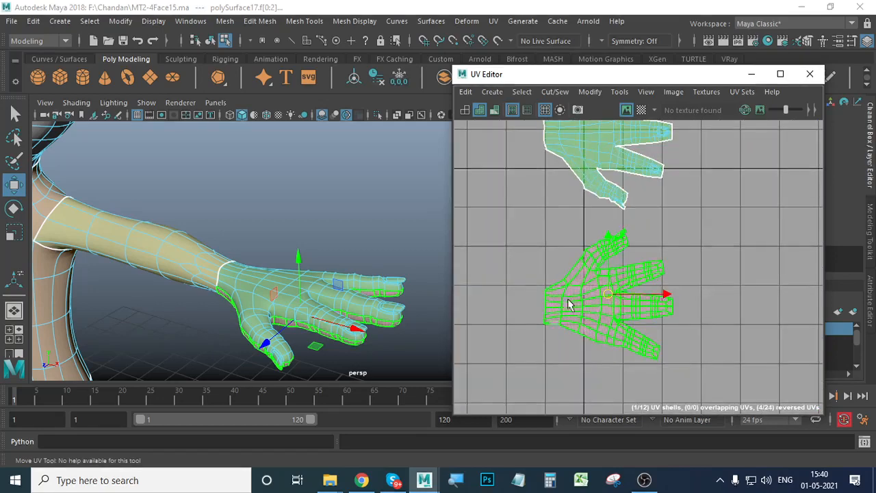
click(599, 299)
alt+middle_drag(600, 299, 604, 358)
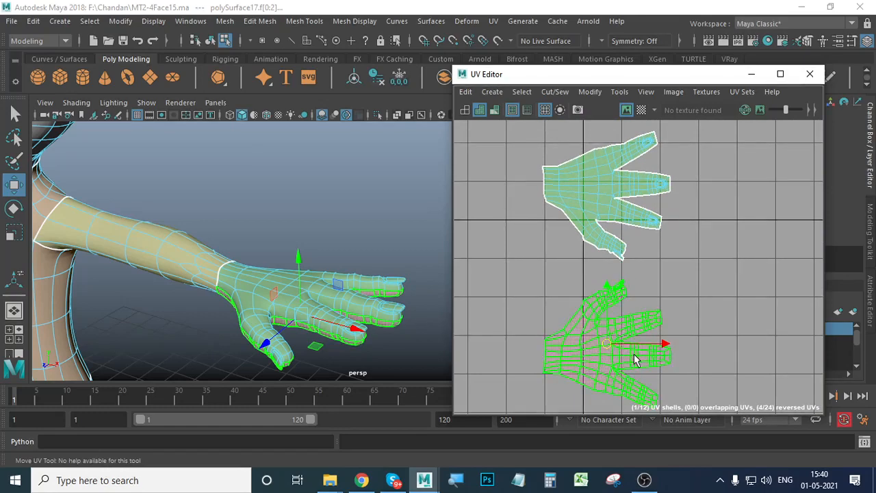
key(e)
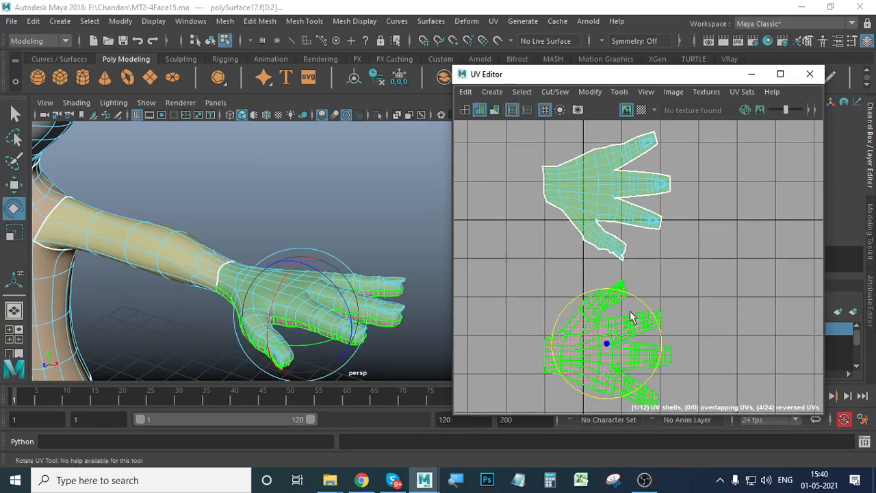
drag(634, 297, 667, 327)
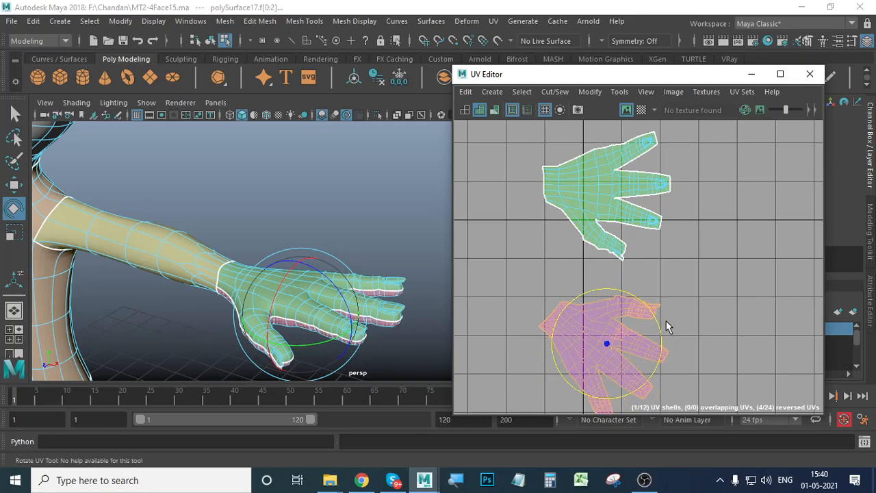
Step: Rotate the back-of-hand UV shell counterclockwise to mirror the palm shell, and move it down close above the palm
click(592, 195)
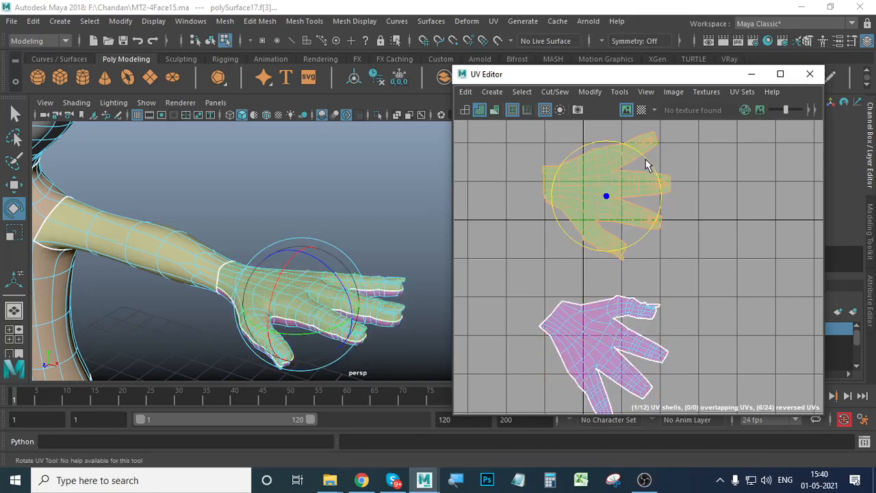
mouse_move(635, 148)
mouse_down()
mouse_move(617, 141)
mouse_move(620, 158)
mouse_up()
key(w)
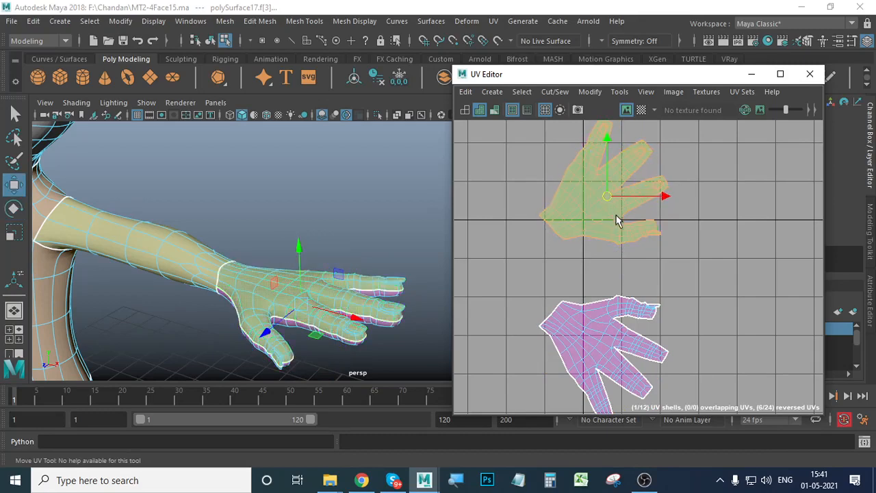
drag(620, 219, 612, 242)
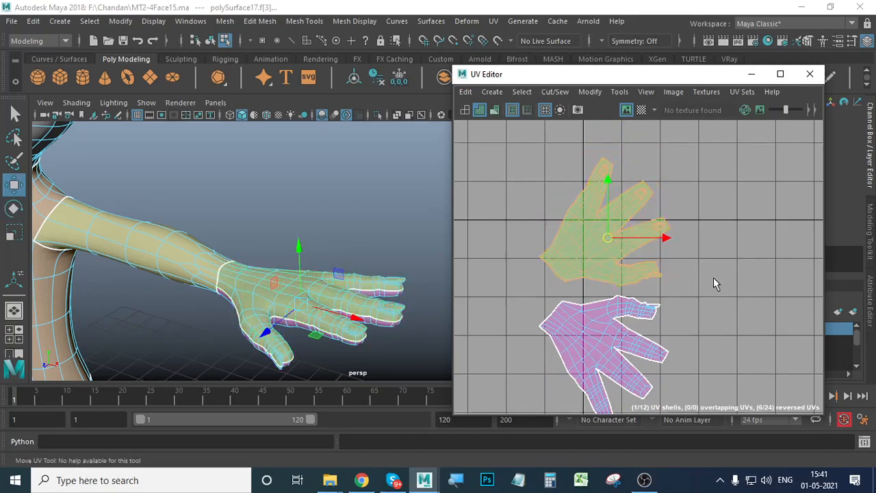
Step: Select both left-hand UV shells and enable Object X symmetry to include the opposite hand
scroll(671, 290, down, 5)
scroll(671, 293, down, 2)
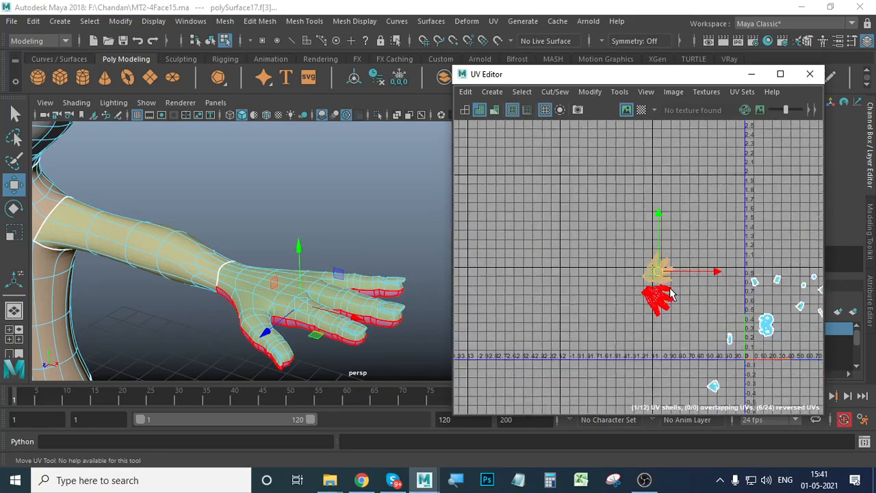
scroll(671, 293, up, 4)
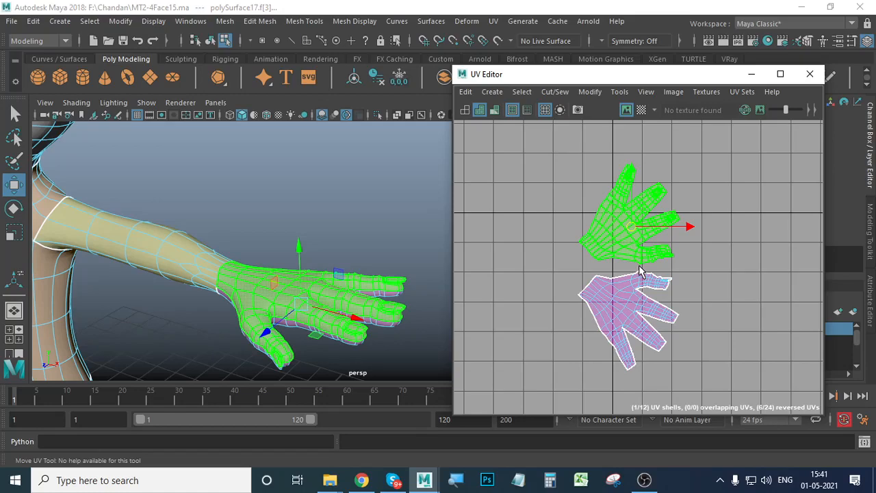
scroll(698, 247, down, 9)
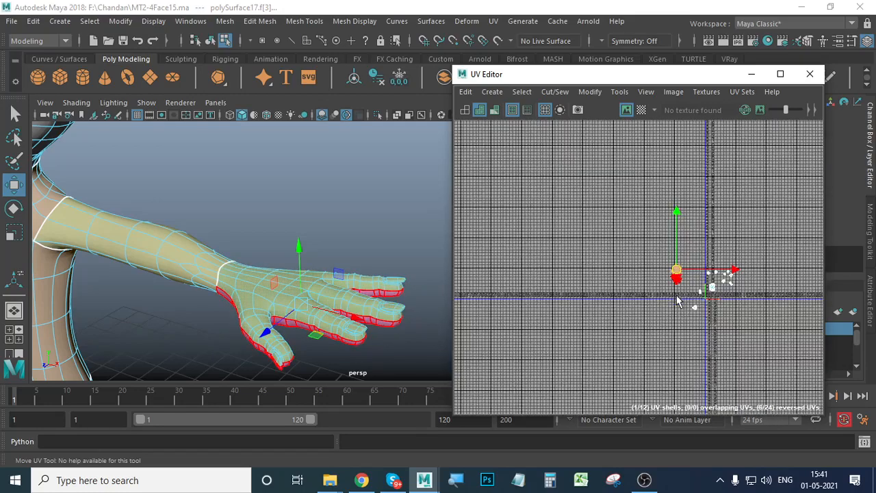
scroll(681, 300, up, 5)
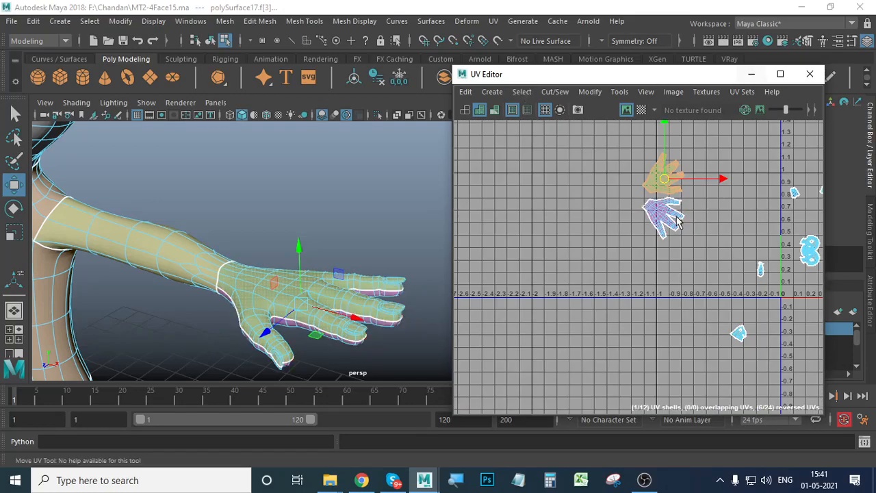
scroll(684, 264, up, 3)
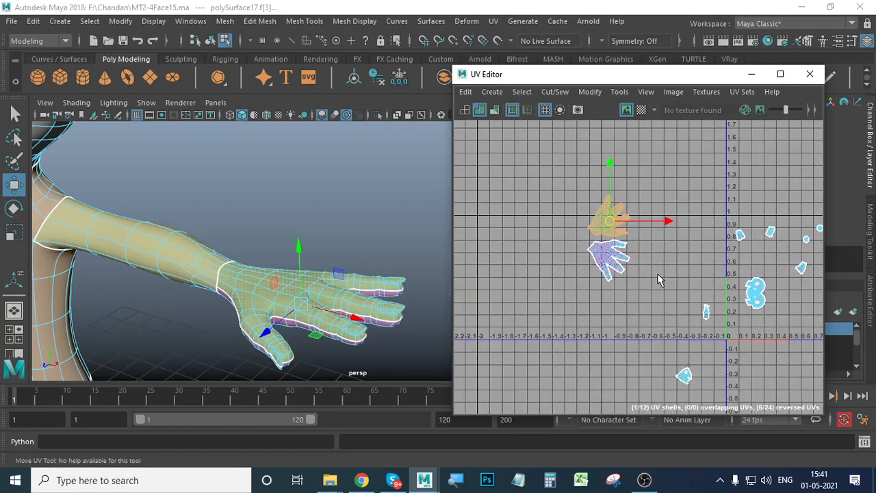
drag(679, 161, 545, 376)
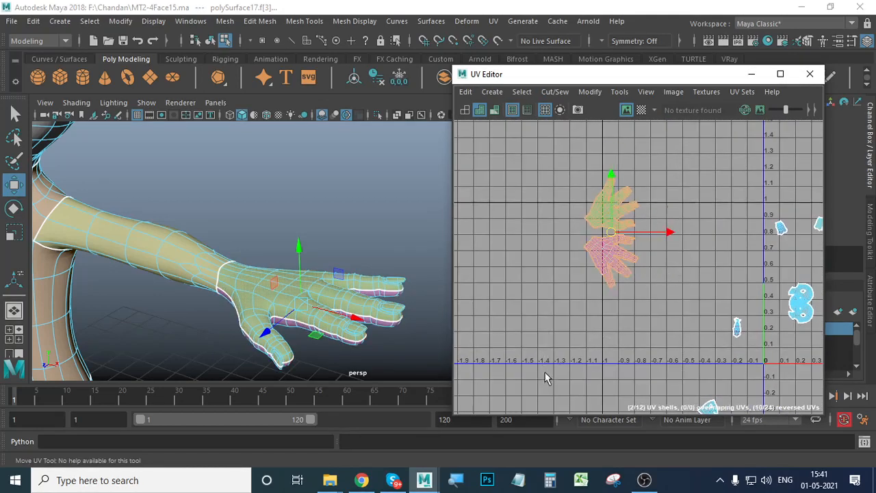
scroll(605, 303, down, 4)
alt+middle_drag(336, 303, 438, 262)
alt+right_drag(309, 262, 190, 258)
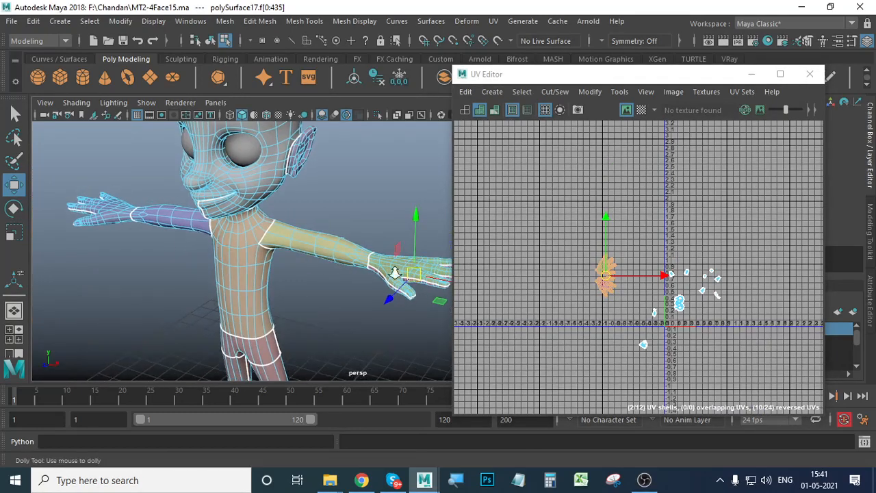
key(f)
click(614, 41)
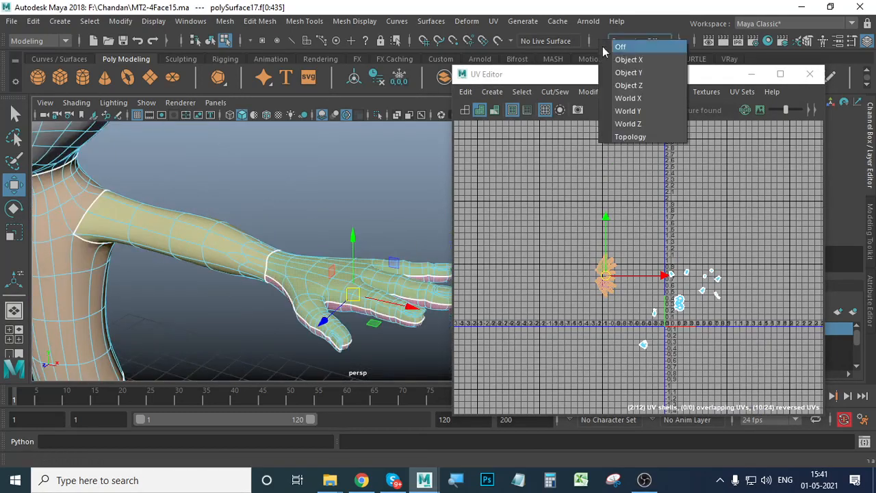
click(626, 59)
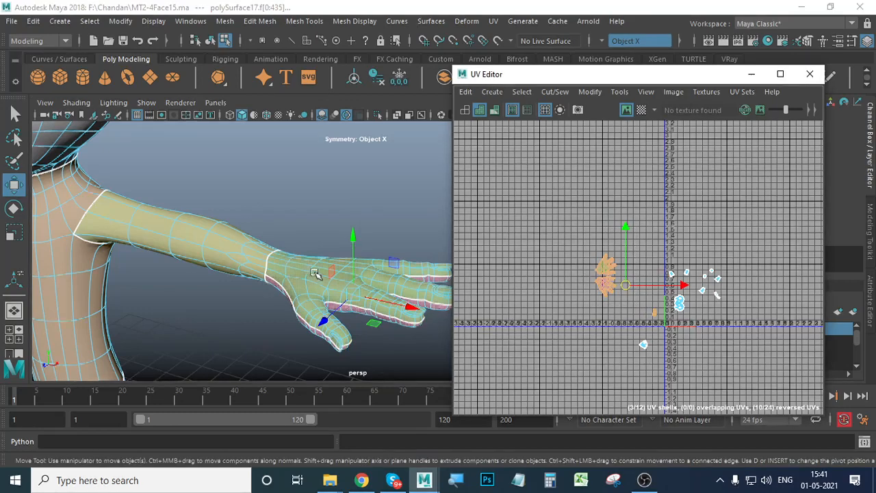
Step: Apply a planar UV projection to the selected faces of both hands
alt+right_drag(317, 274, 356, 283)
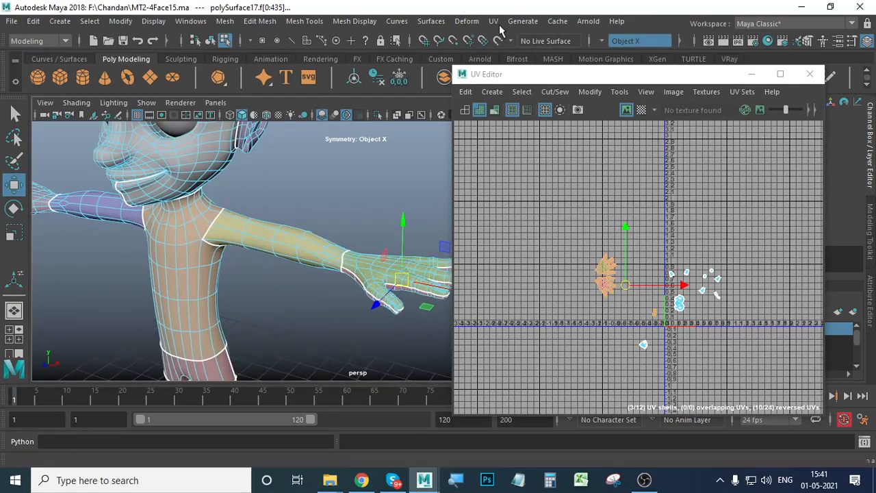
click(493, 21)
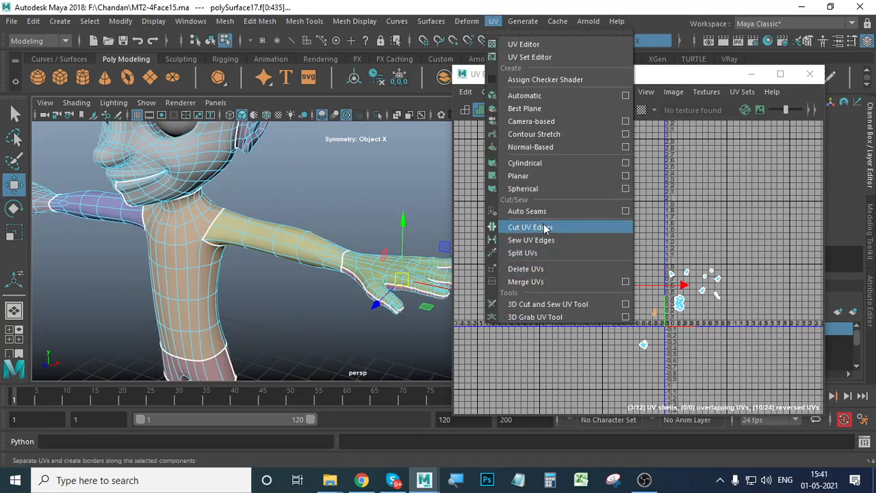
click(625, 176)
click(519, 442)
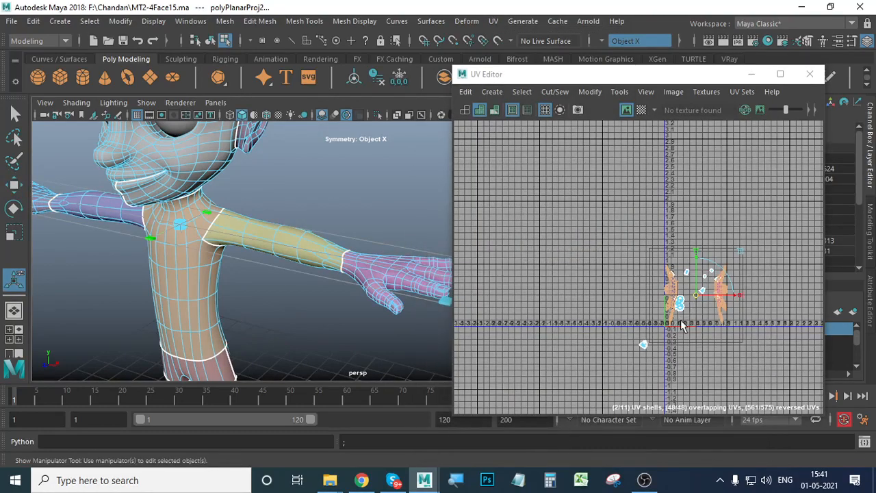
Step: Move the two projected hand UV shells up and left into empty UV space, away from the body's shells
key(w)
drag(697, 294, 585, 253)
scroll(569, 267, up, 5)
alt+middle_drag(621, 301, 611, 315)
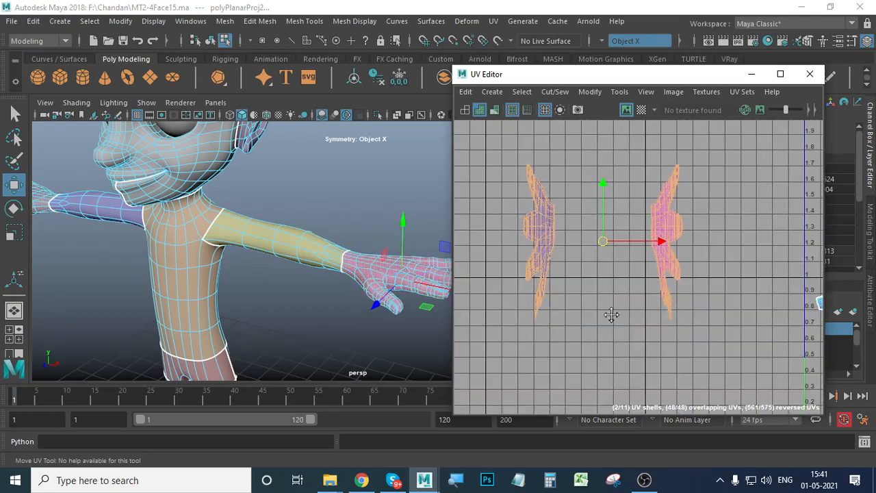
Step: Turn symmetry off so each hand's UV shell can be handled separately, and clear the selection
click(669, 215)
click(718, 234)
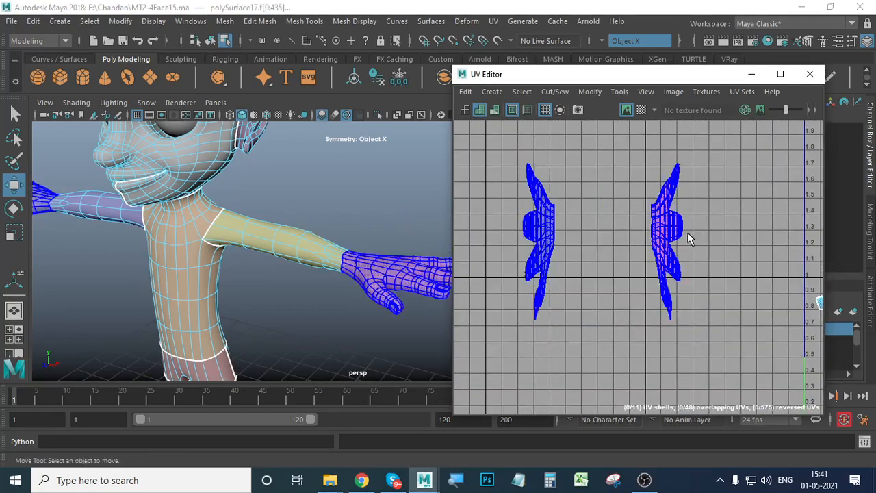
click(679, 222)
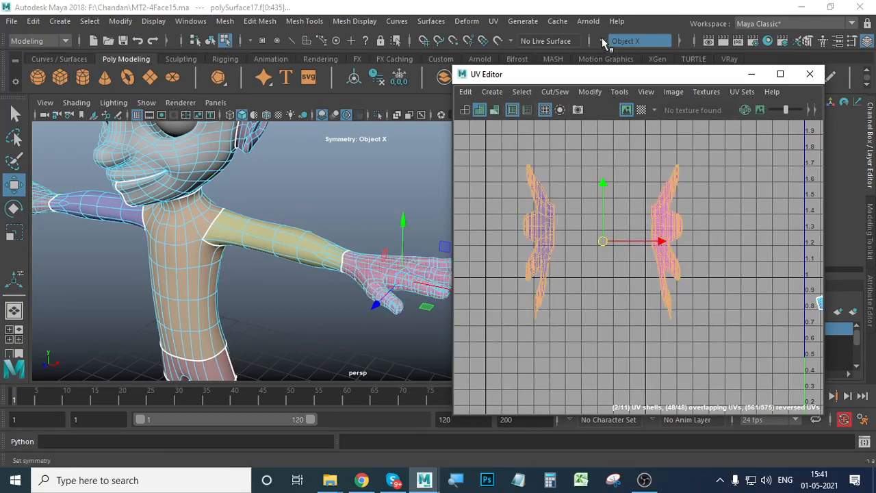
click(620, 41)
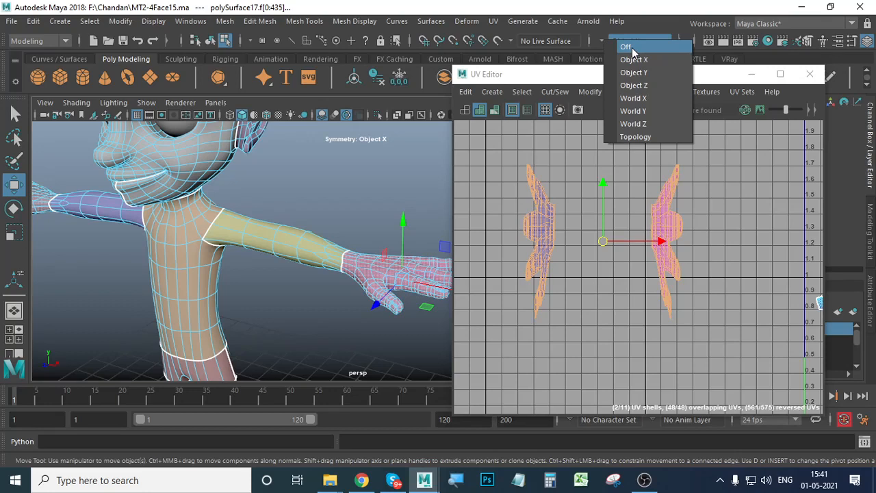
click(629, 48)
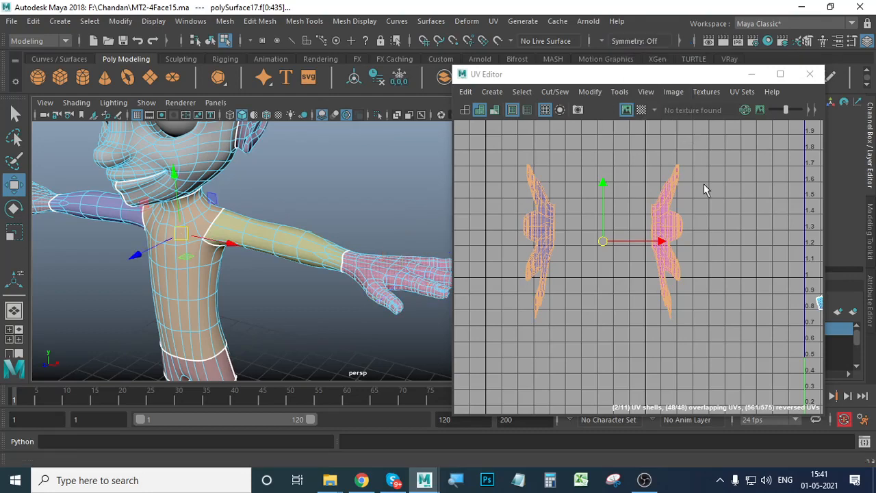
click(716, 221)
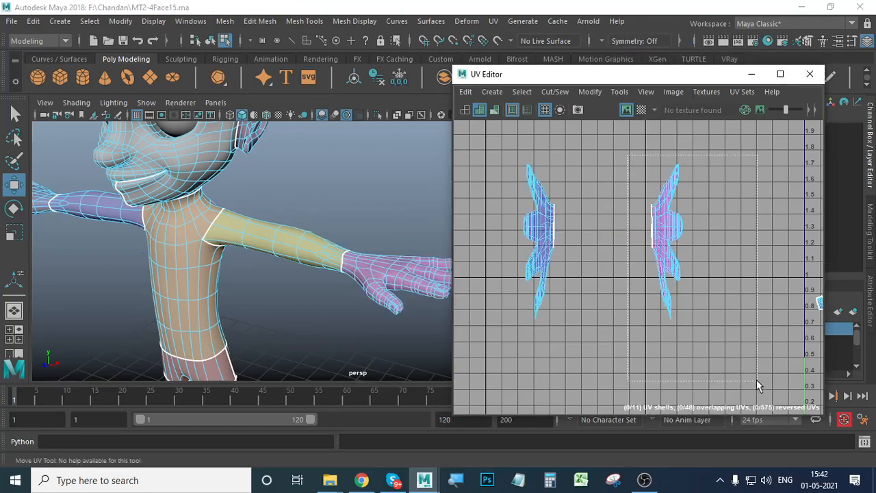
drag(757, 385, 753, 380)
key(r)
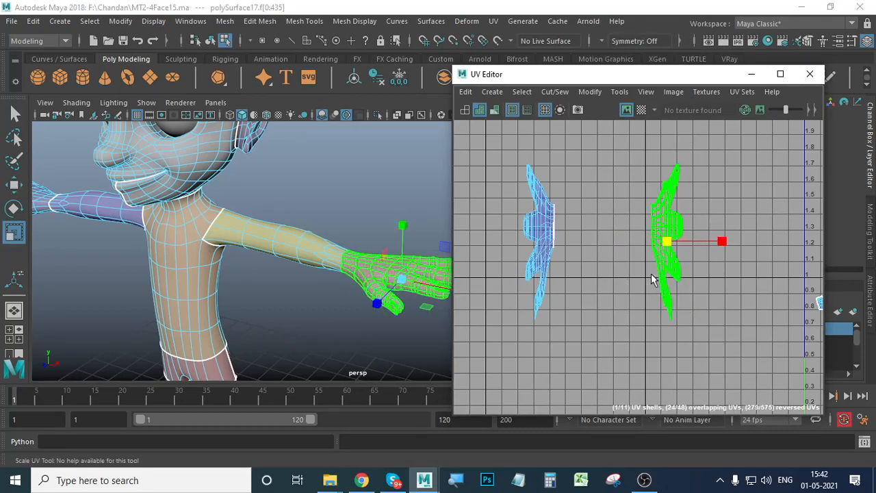
drag(722, 241, 784, 265)
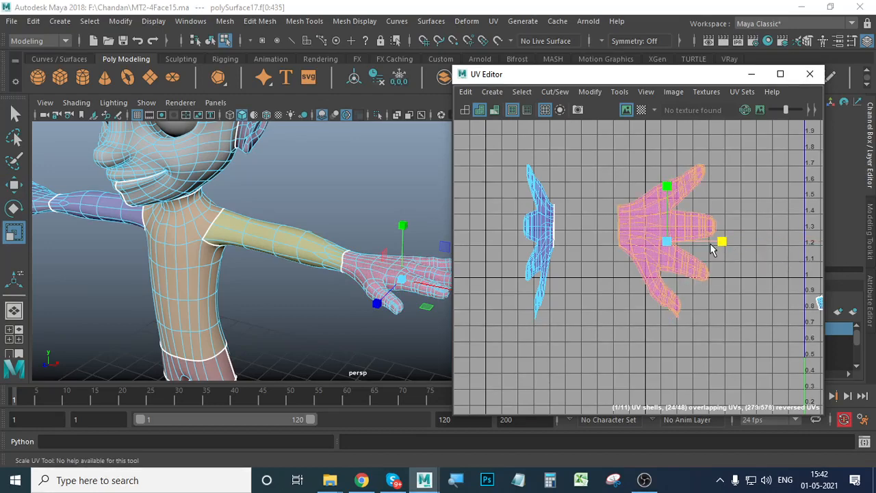
drag(667, 187, 671, 215)
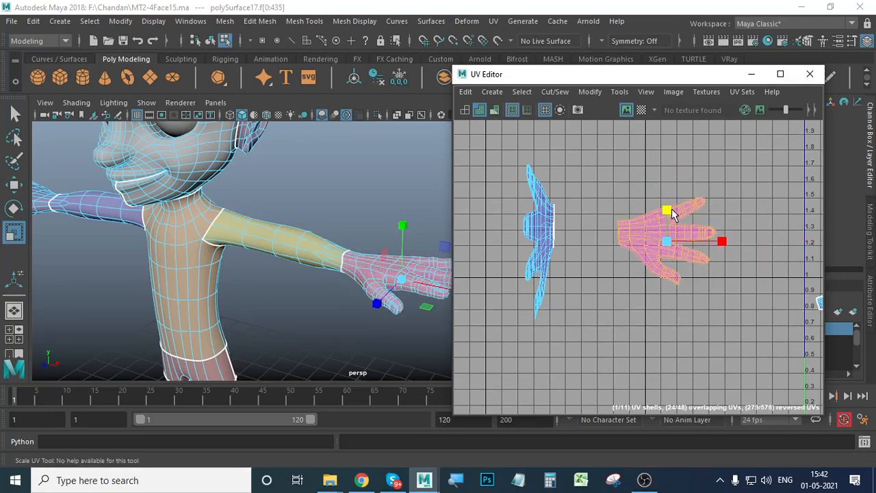
key(ctrl+z)
key(ctrl+z)
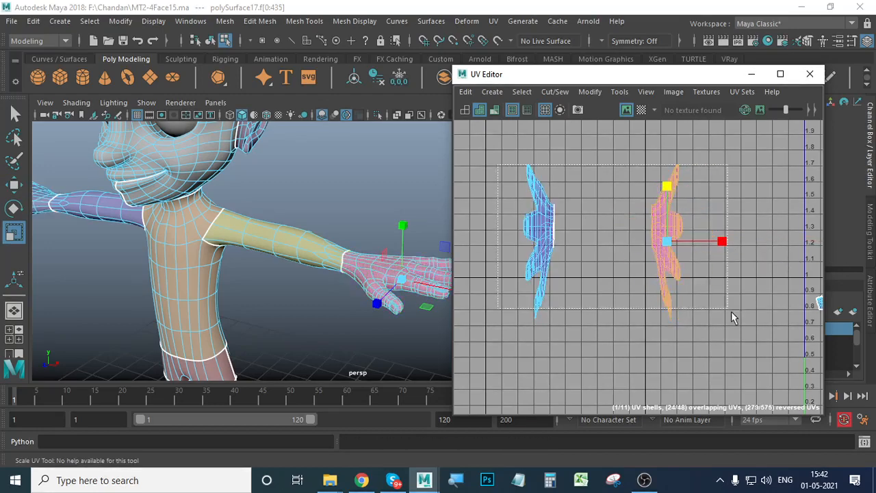
Step: Select both hand UV shells and scale them down together vertically until the hands have natural proportions
drag(732, 312, 751, 330)
drag(602, 187, 610, 230)
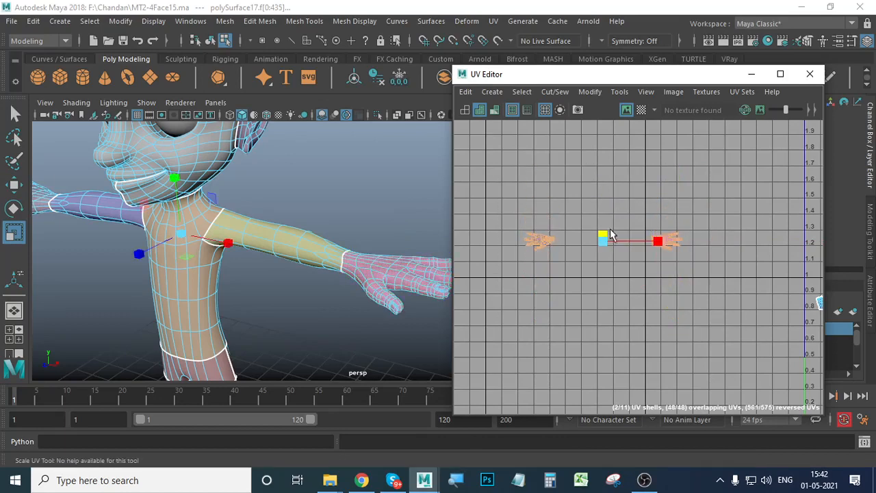
click(690, 320)
scroll(648, 272, up, 2)
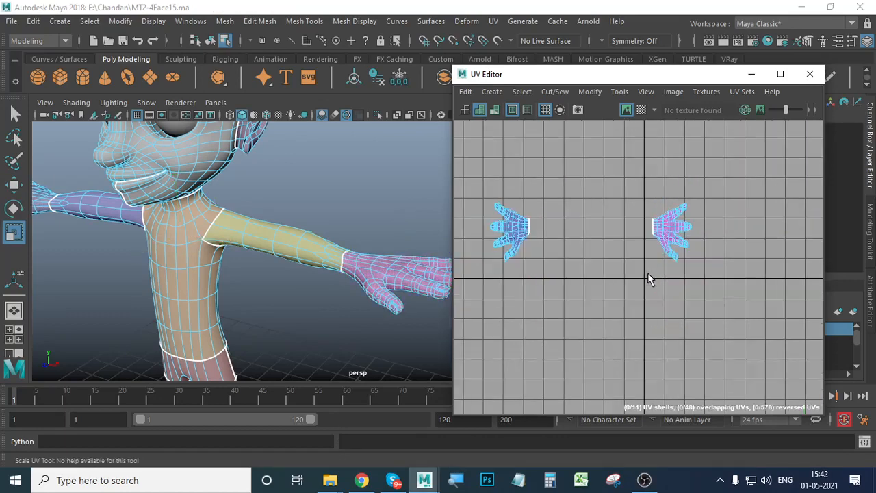
Step: Move the left-hand UV shell down and slightly left, below the level of the right-hand shell
alt+middle_drag(633, 292, 659, 319)
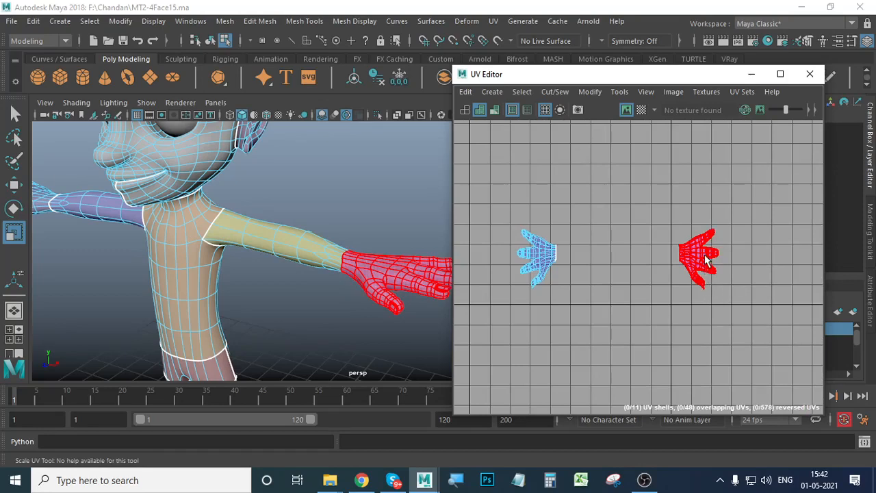
click(688, 289)
key(w)
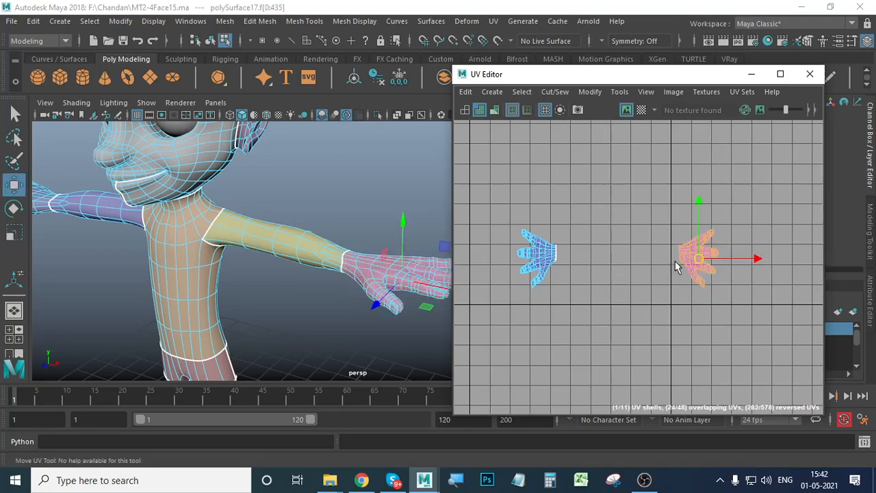
drag(698, 260, 672, 333)
alt+middle_drag(583, 342, 569, 287)
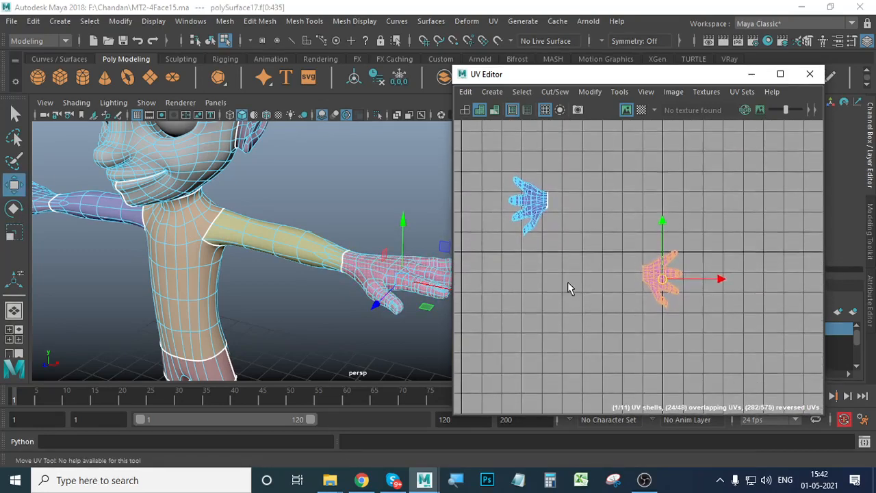
Step: Frame the left hand, re-enable Object X symmetry and switch the mesh to edge selection
alt+right_drag(569, 287, 762, 319)
alt+middle_drag(762, 319, 610, 319)
key(f)
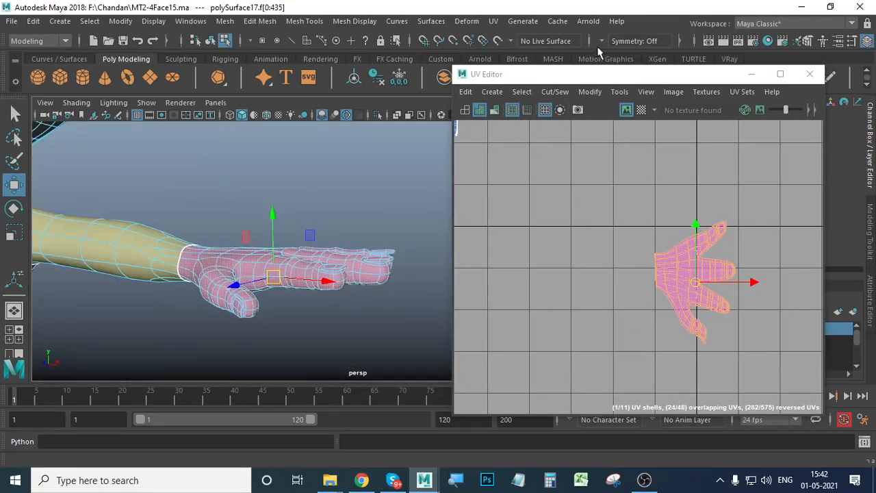
click(602, 41)
click(633, 60)
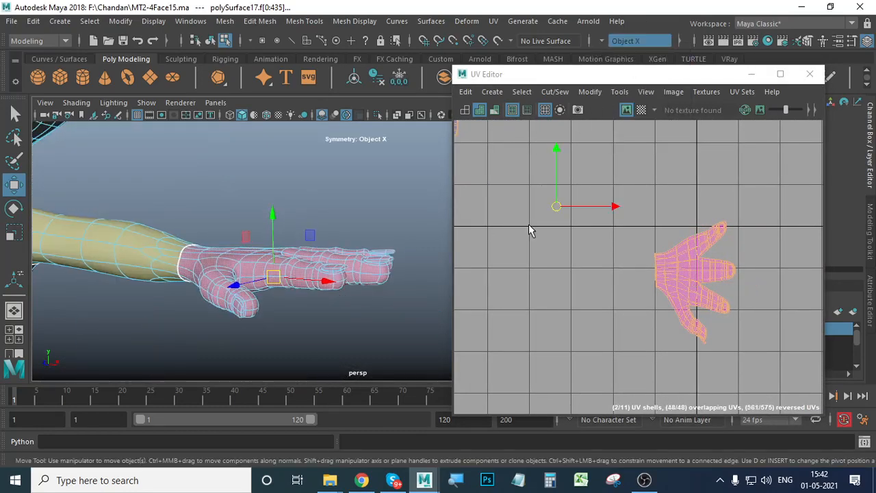
click(359, 243)
scroll(323, 319, up, 3)
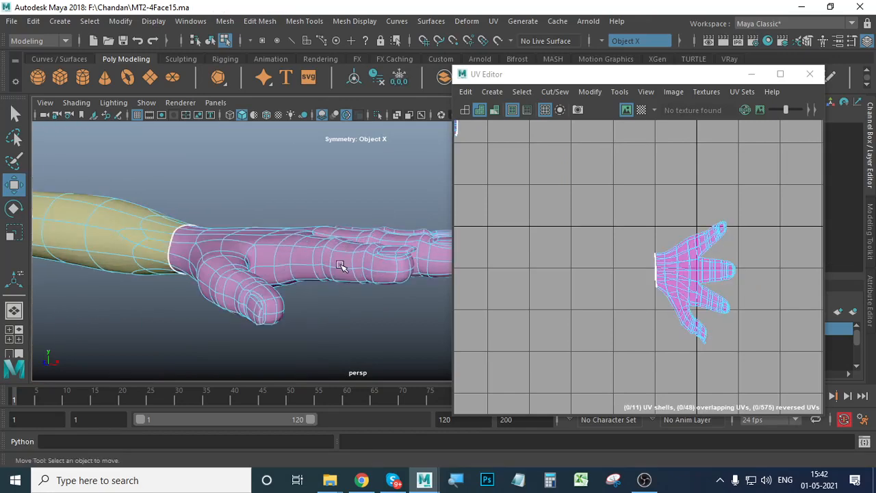
right_drag(340, 126, 310, 169)
right_drag(344, 94, 342, 93)
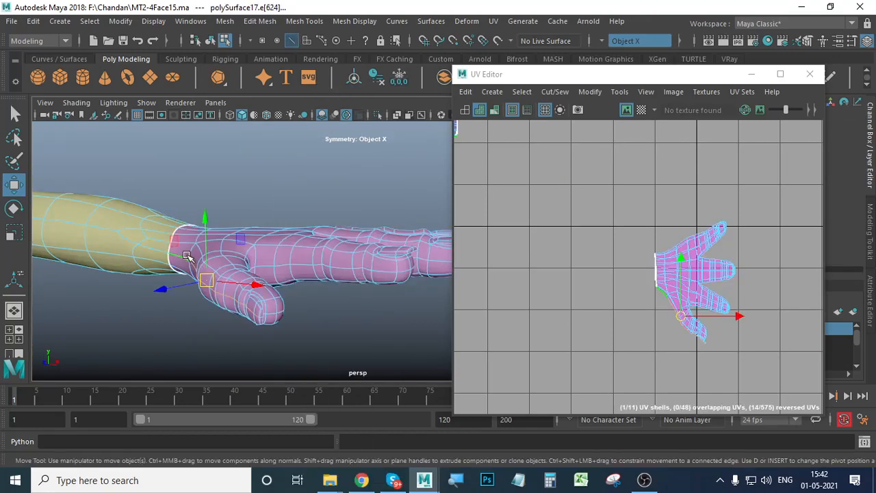
Step: Select the edge loop around the sides of both hands and fingers, and cut the UVs along it to separate palm from back
click(353, 343)
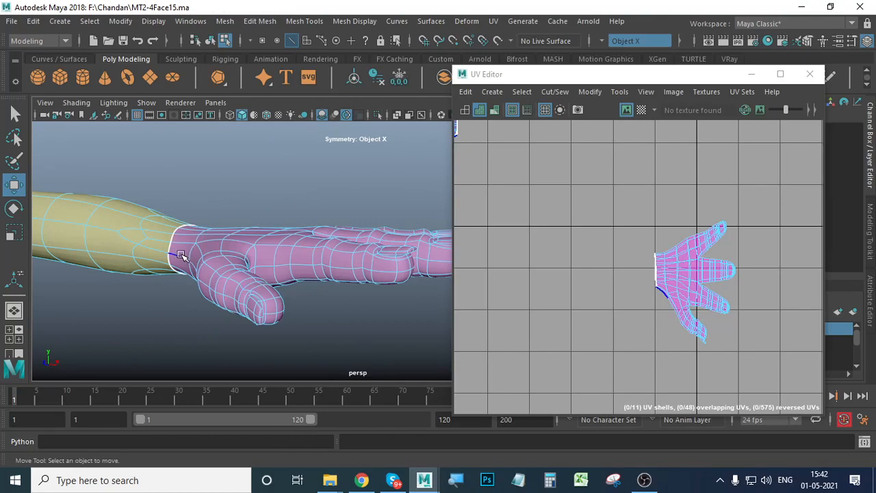
click(181, 255)
alt+drag(289, 314, 131, 295)
alt+right_drag(219, 300, 263, 308)
shift+double_click(365, 215)
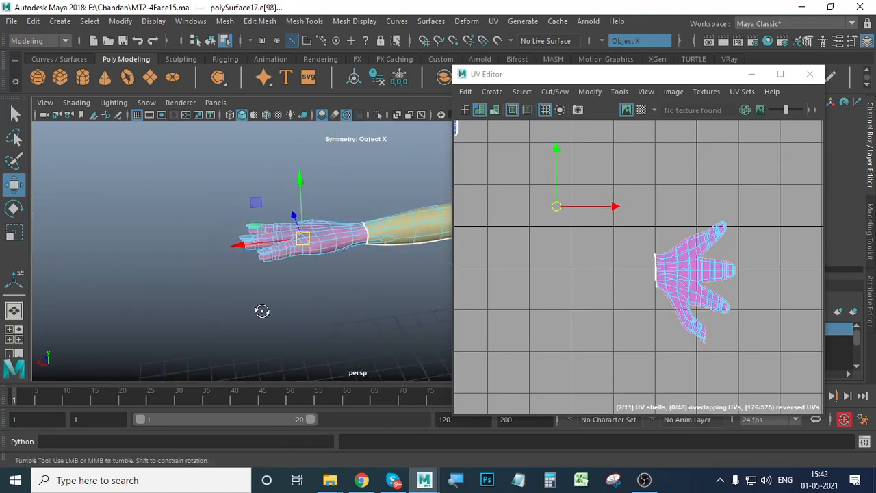
alt+drag(262, 309, 452, 294)
alt+right_drag(342, 311, 248, 324)
alt+middle_drag(249, 325, 421, 302)
alt+drag(422, 304, 369, 294)
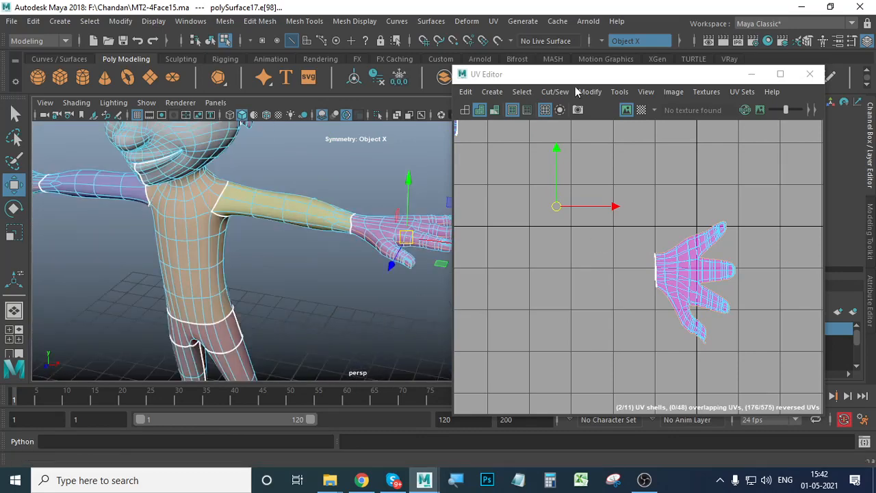
click(555, 91)
click(589, 159)
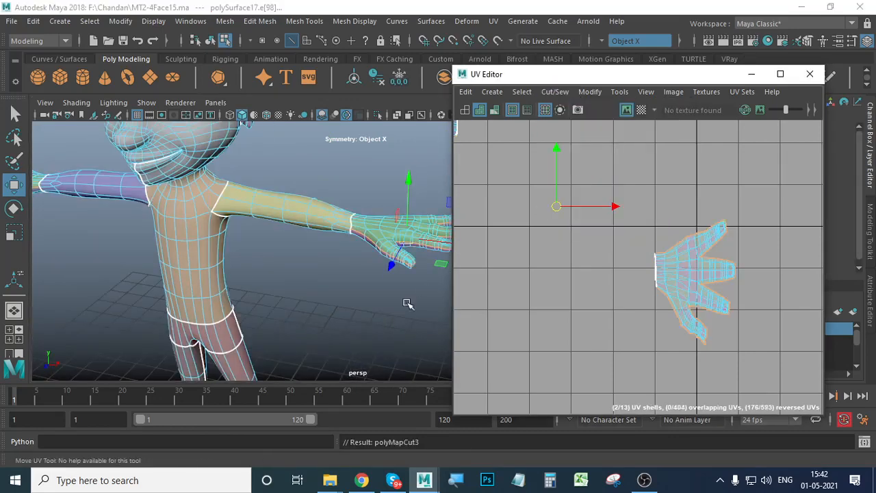
Step: Turn symmetry off again and deselect the cut edges
scroll(403, 300, down, 5)
alt+middle_drag(251, 295, 162, 303)
alt+right_drag(161, 302, 342, 297)
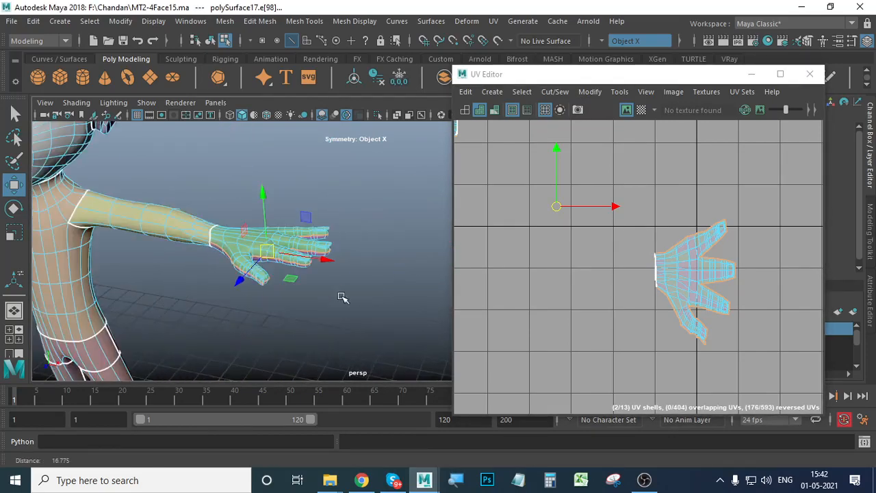
alt+middle_drag(343, 297, 412, 308)
alt+right_drag(412, 308, 473, 298)
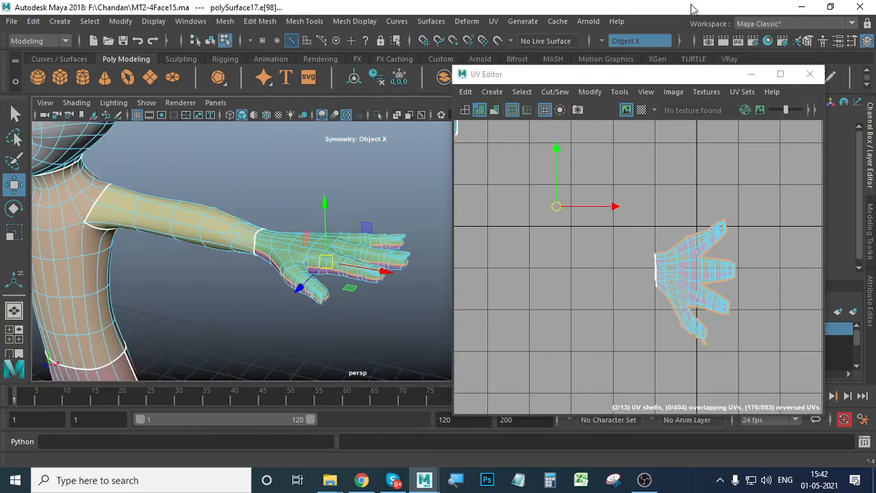
click(602, 42)
click(621, 42)
click(633, 293)
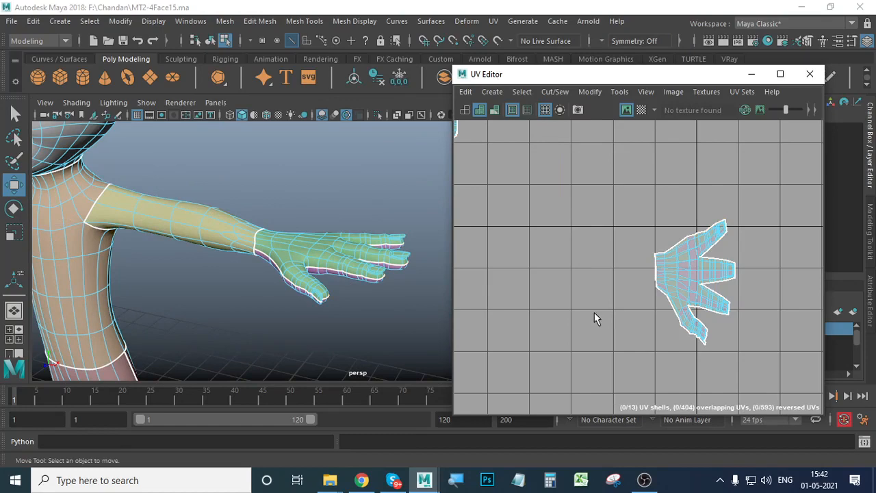
Step: Select the left back-of-hand UV shell in shell mode and move it straight up above the overlapping palm shell
right_click(688, 262)
right_drag(638, 245, 636, 245)
scroll(666, 255, down, 5)
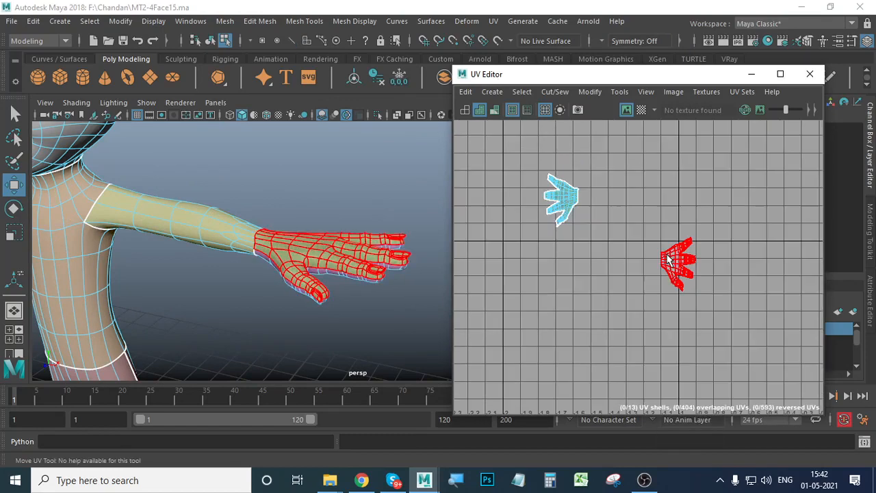
scroll(701, 285, up, 6)
click(635, 232)
scroll(694, 281, down, 2)
alt+right_drag(694, 281, 691, 278)
alt+middle_drag(691, 278, 716, 341)
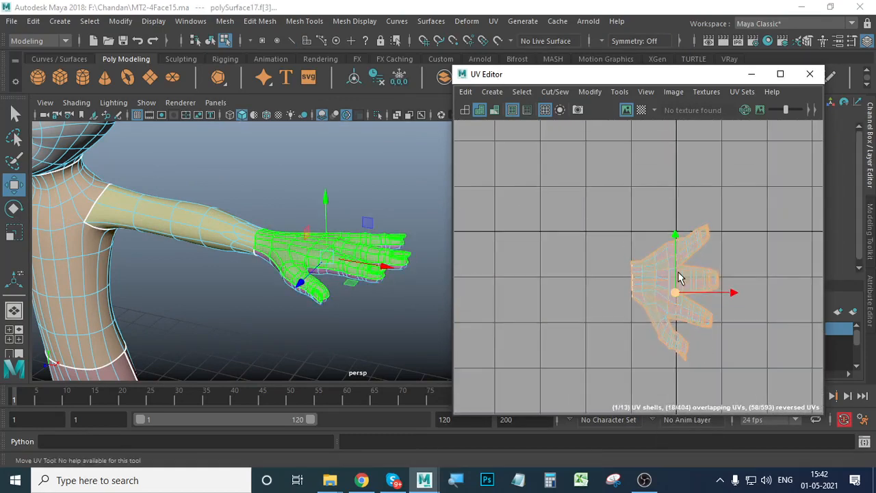
drag(677, 227, 675, 94)
Step: Select the right palm UV shell and move it straight up, clear of the overlapping back-of-hand shell
alt+middle_drag(671, 279, 729, 409)
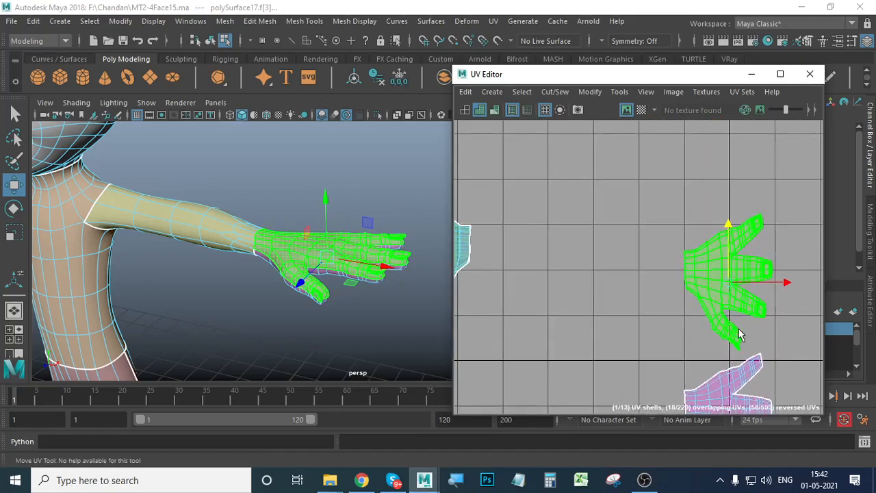
scroll(739, 334, down, 2)
alt+middle_drag(618, 309, 723, 322)
scroll(680, 328, up, 1)
click(643, 290)
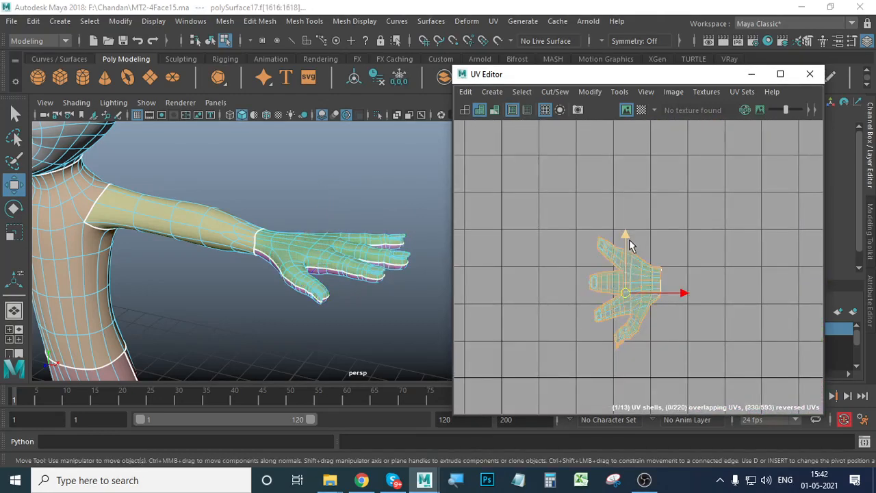
drag(625, 235, 636, 121)
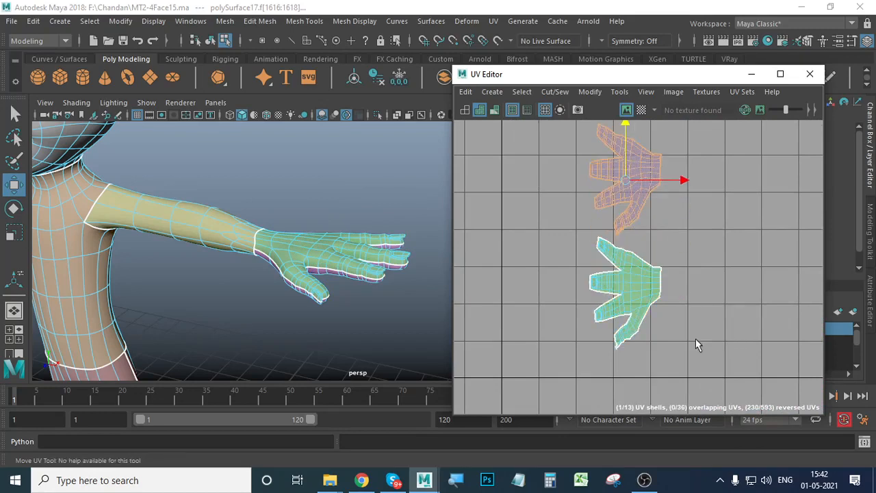
Step: Move the right palm UV shell straight down below its back-of-hand shell, matching the left hand's arrangement
scroll(685, 339, down, 3)
alt+middle_drag(268, 278, 410, 302)
scroll(191, 297, down, 2)
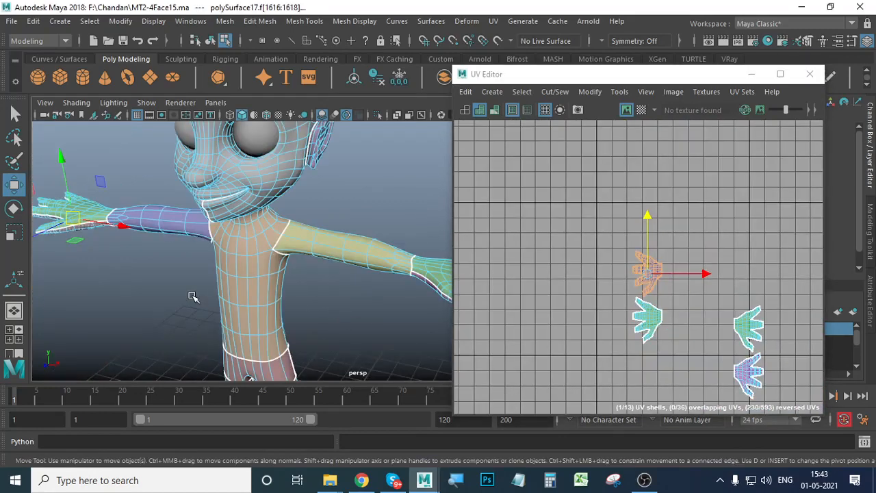
alt+drag(192, 297, 217, 300)
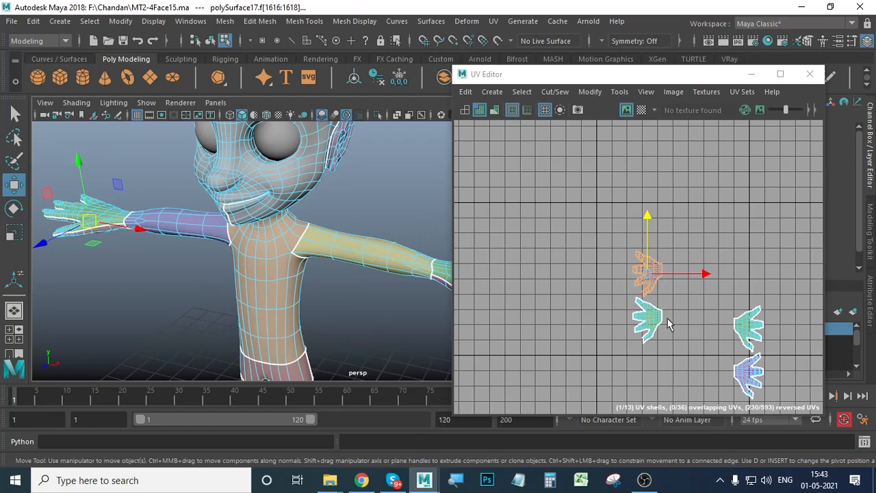
alt+middle_drag(697, 332, 663, 278)
scroll(648, 223, up, 3)
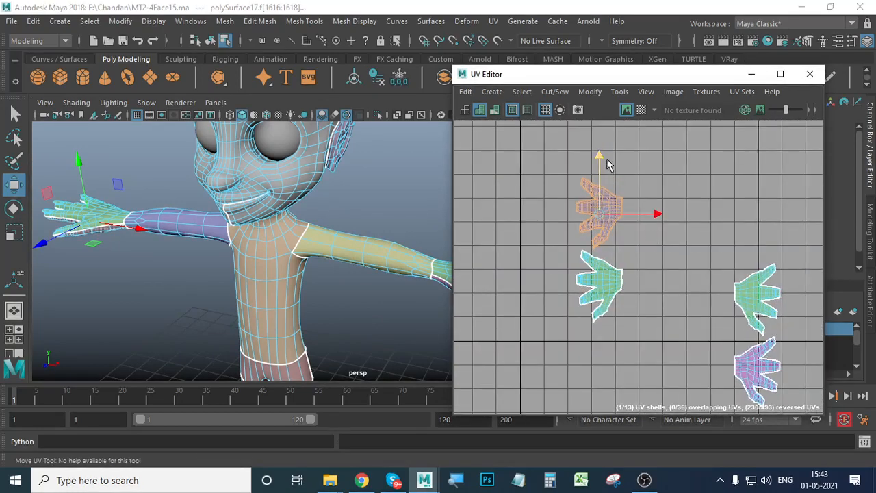
mouse_move(602, 317)
mouse_down()
mouse_move(600, 326)
mouse_move(603, 311)
mouse_up()
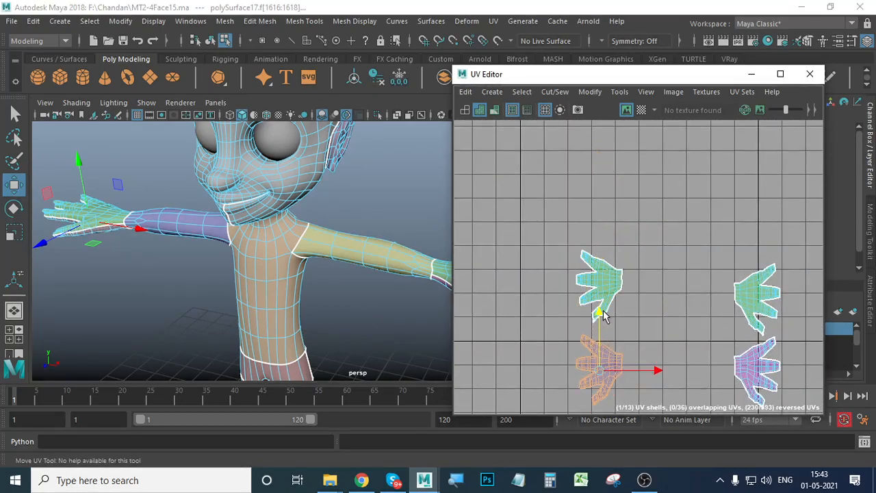
Step: Select the palm UV shells of both hands and flip them vertically
click(698, 358)
alt+middle_drag(697, 358, 613, 296)
scroll(584, 300, up, 3)
alt+middle_drag(651, 331, 626, 338)
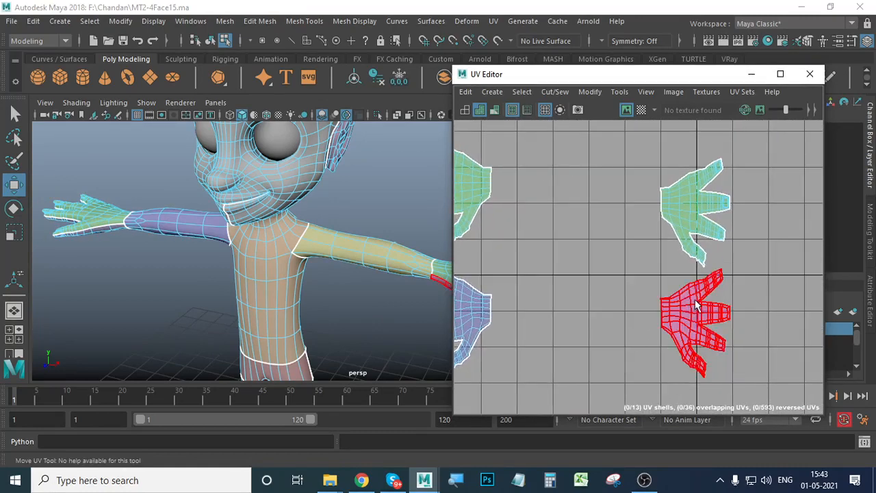
click(703, 308)
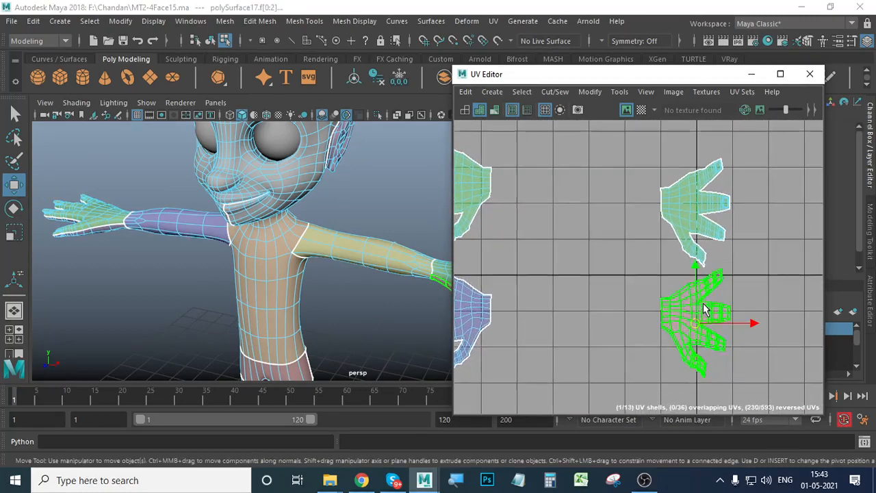
alt+middle_drag(526, 317, 575, 299)
shift+click(522, 296)
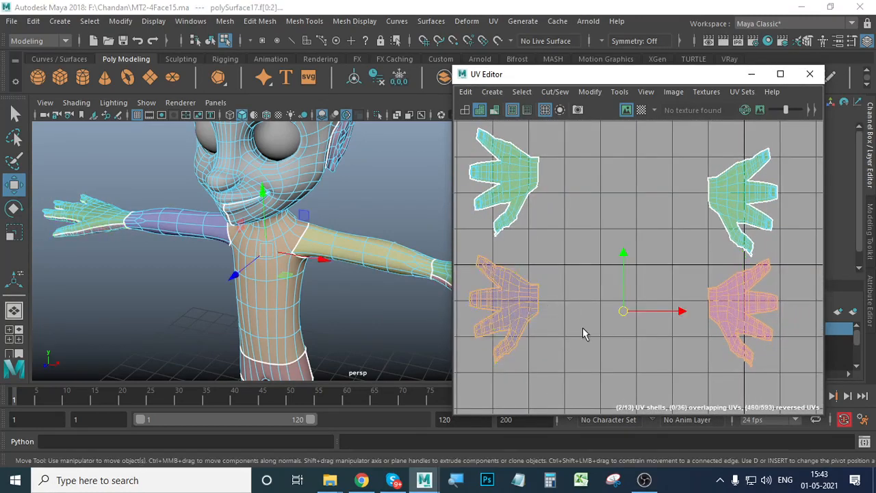
click(589, 93)
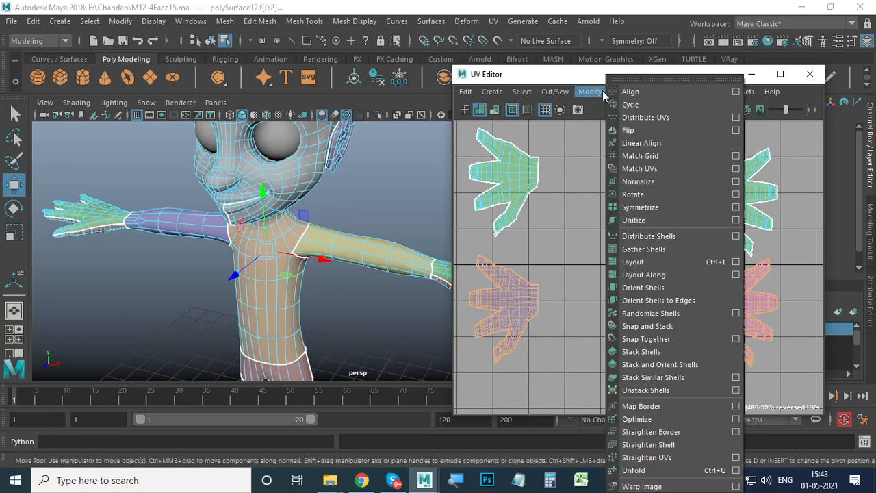
click(735, 130)
drag(586, 129, 754, 161)
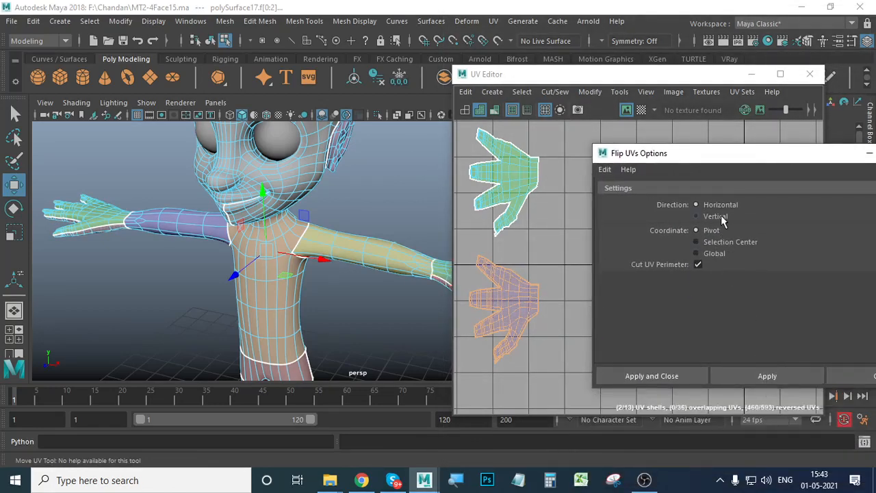
click(772, 377)
drag(733, 156, 445, 215)
click(611, 215)
Step: Lower the character's left palm shell and right back-of-hand shell slightly so the hand shells line up in mirrored pairs
click(722, 328)
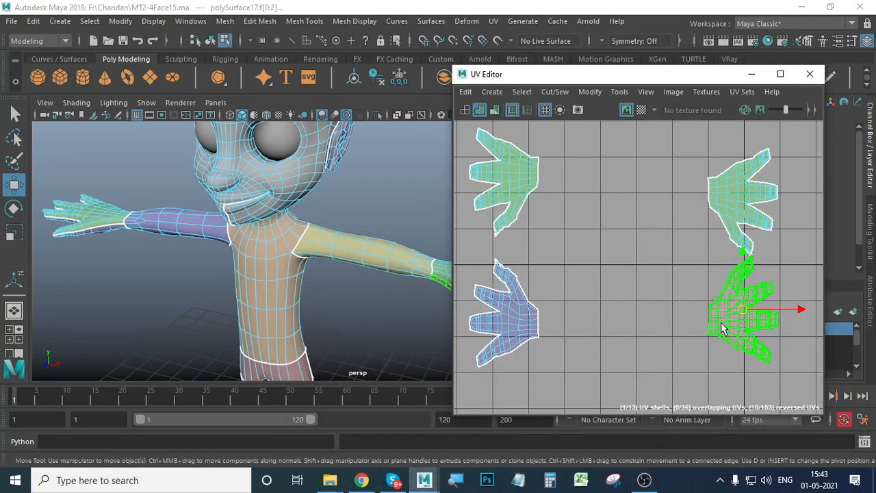
drag(741, 250, 742, 261)
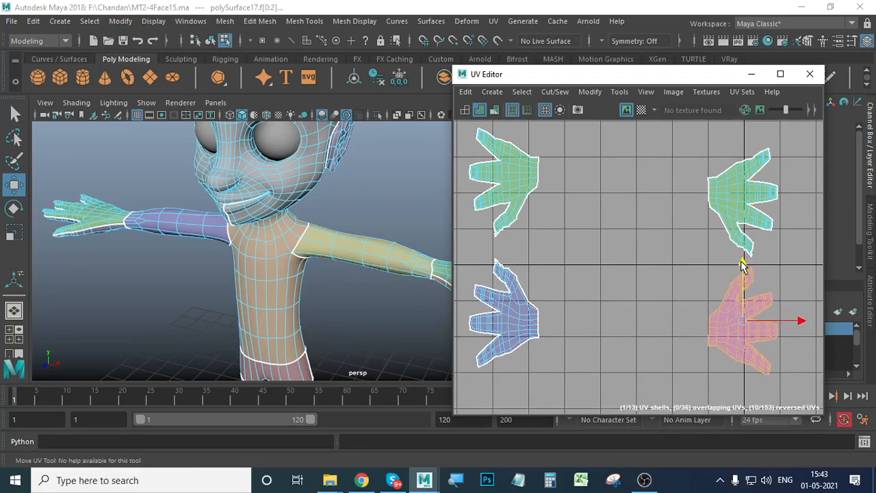
click(502, 163)
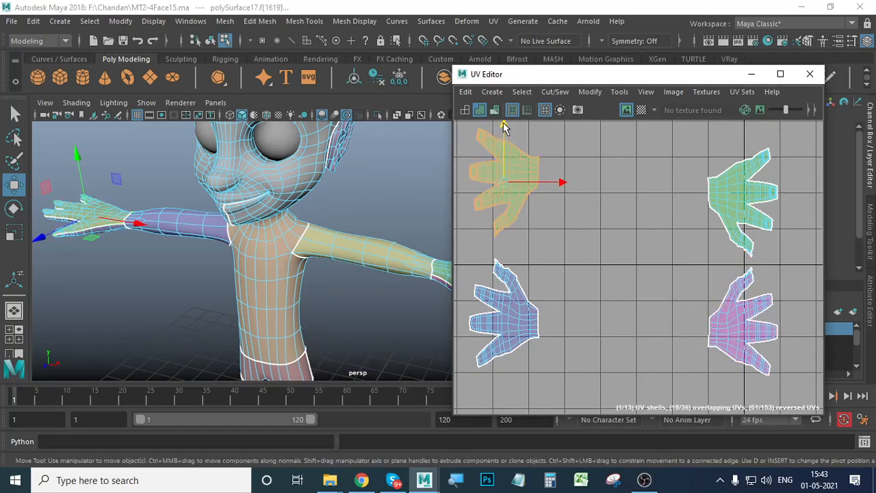
drag(503, 128, 505, 141)
click(545, 243)
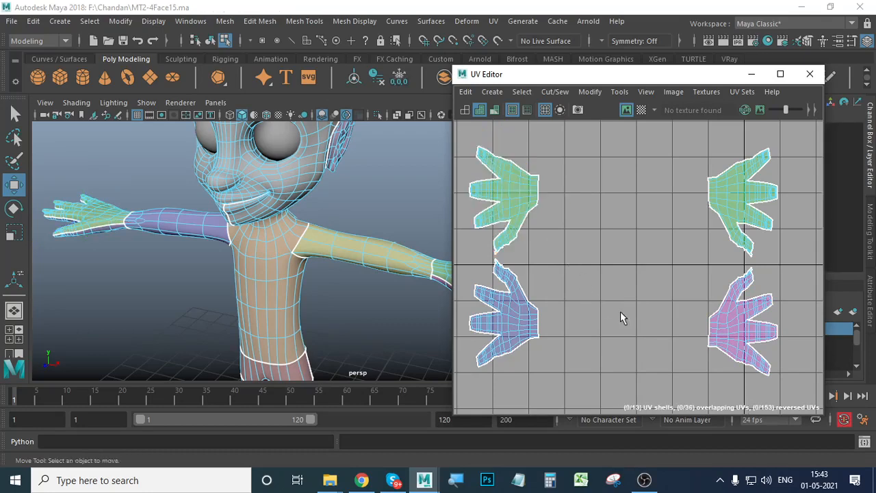
Step: Select all four hand UV shells together and scale them down vertically to correct their stretched proportions
alt+middle_drag(645, 354, 590, 325)
alt+right_drag(590, 325, 642, 327)
alt+middle_drag(642, 327, 566, 350)
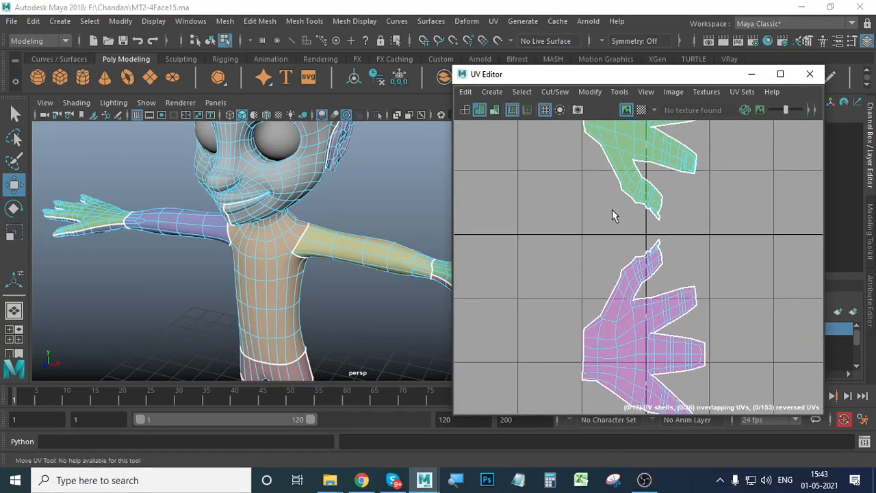
alt+right_drag(739, 300, 441, 229)
drag(492, 173, 544, 222)
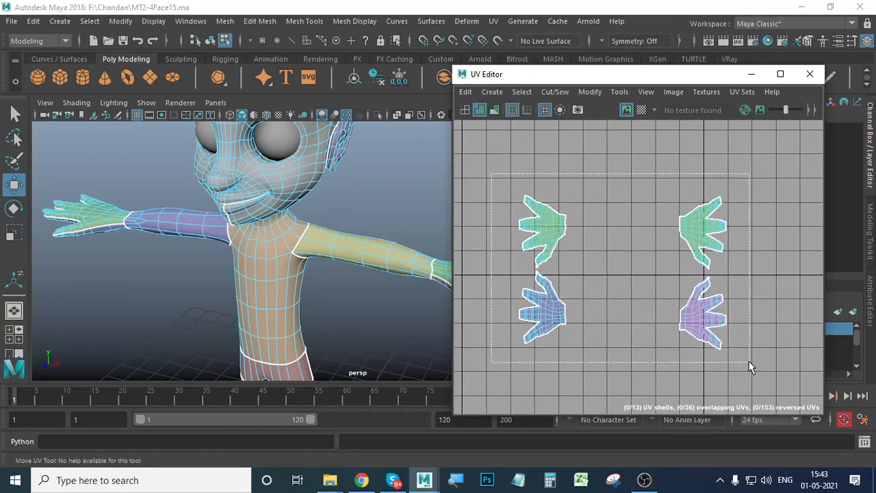
drag(749, 366, 751, 367)
key(r)
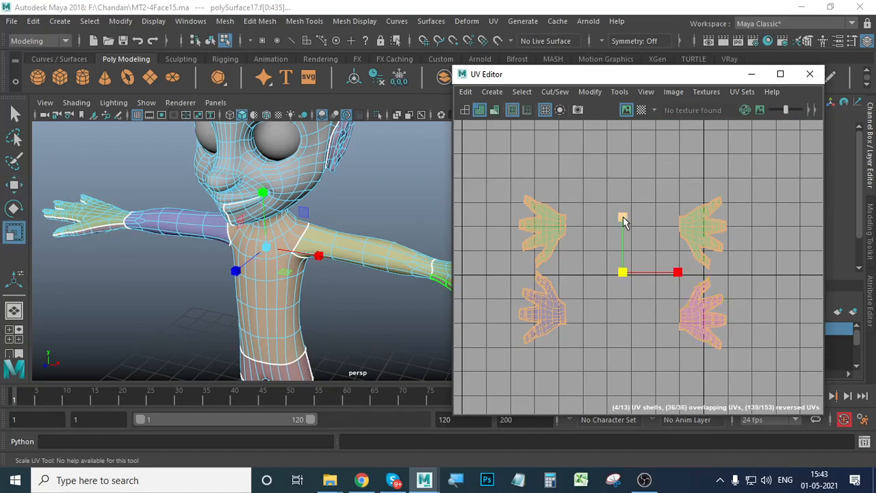
drag(623, 218, 623, 240)
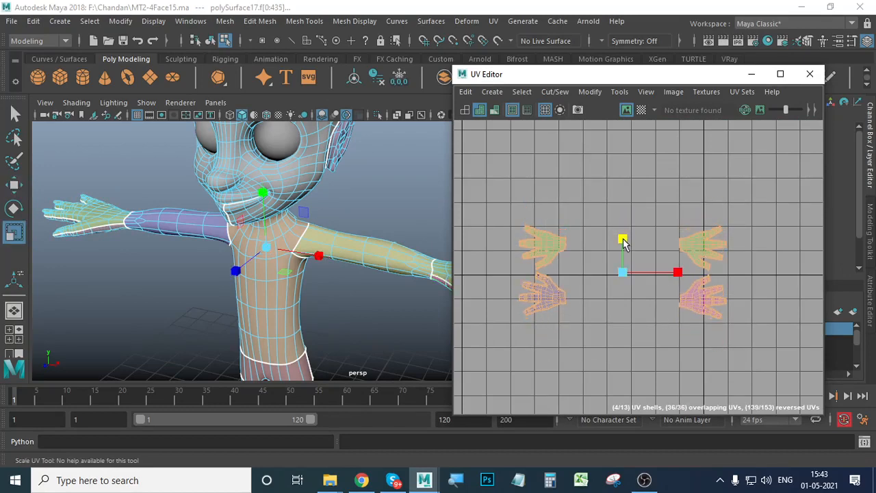
click(674, 326)
Step: Select the left back-of-hand shell, frame it on the 3D model from the thumb side, and switch to edge selection
alt+right_drag(674, 327, 732, 335)
alt+middle_drag(760, 279, 653, 342)
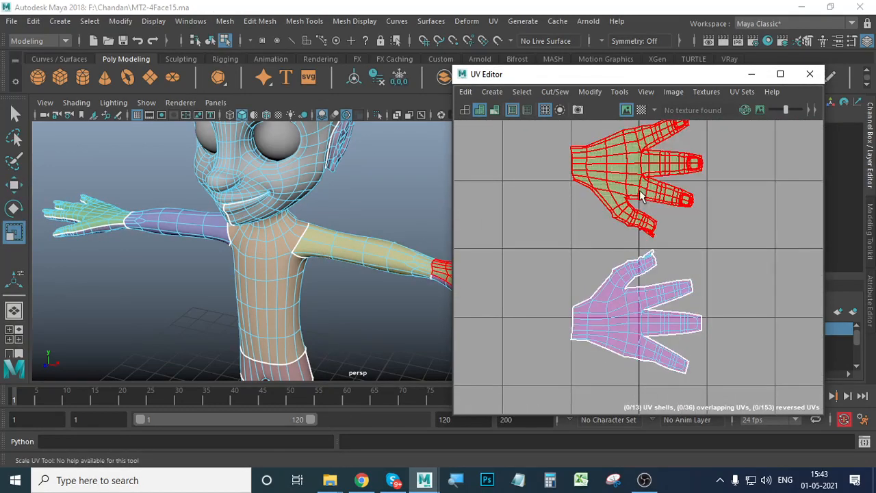
click(642, 197)
click(15, 187)
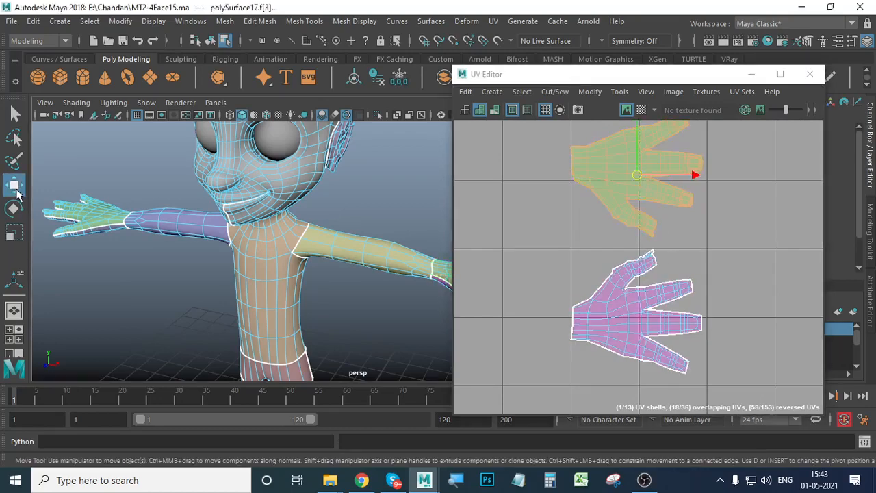
key(f)
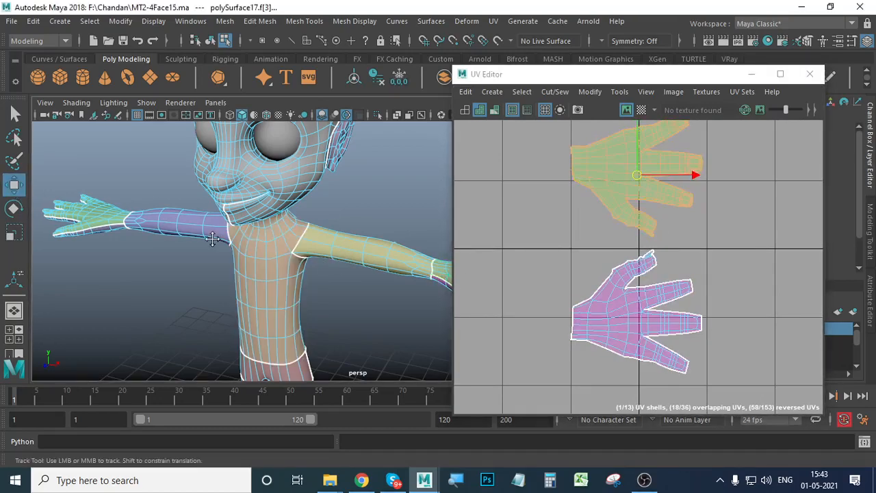
alt+drag(296, 269, 322, 239)
scroll(322, 240, up, 4)
right_drag(291, 236, 290, 91)
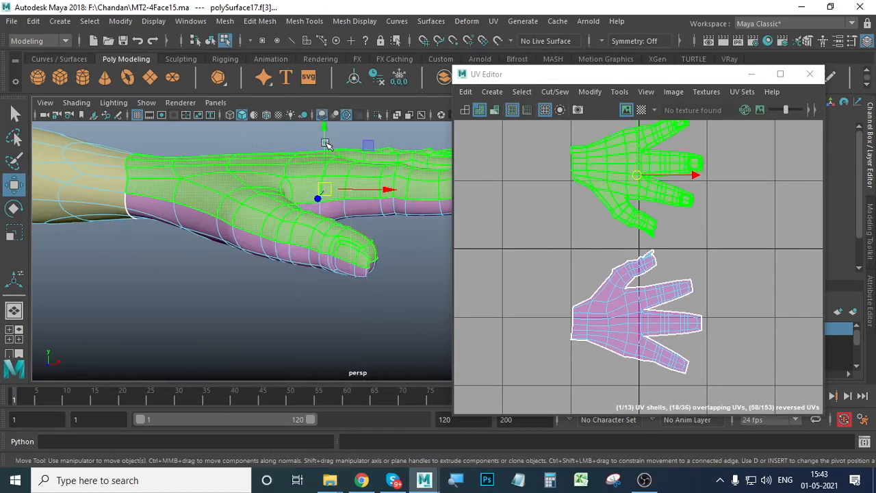
Step: Turn on Object X symmetry and select the thumb-side seam edges from wrist to thumb tip on both hands
click(637, 41)
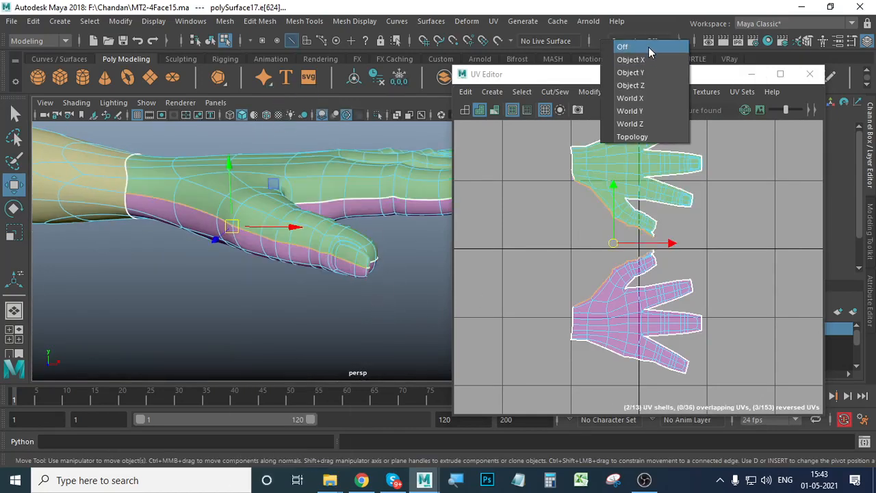
click(649, 59)
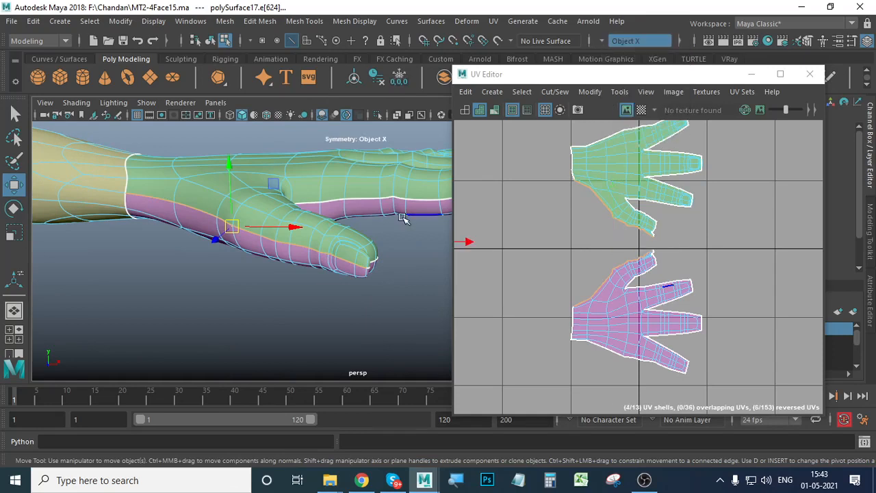
click(223, 301)
click(149, 198)
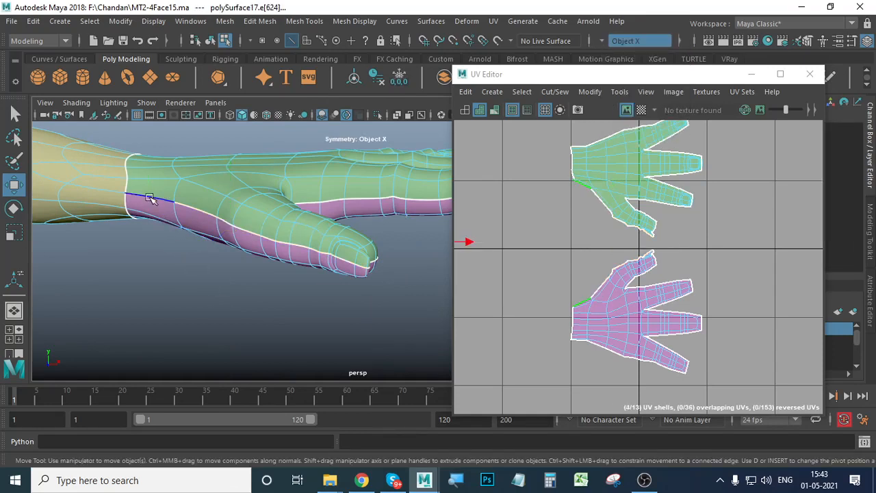
shift+double_click(363, 267)
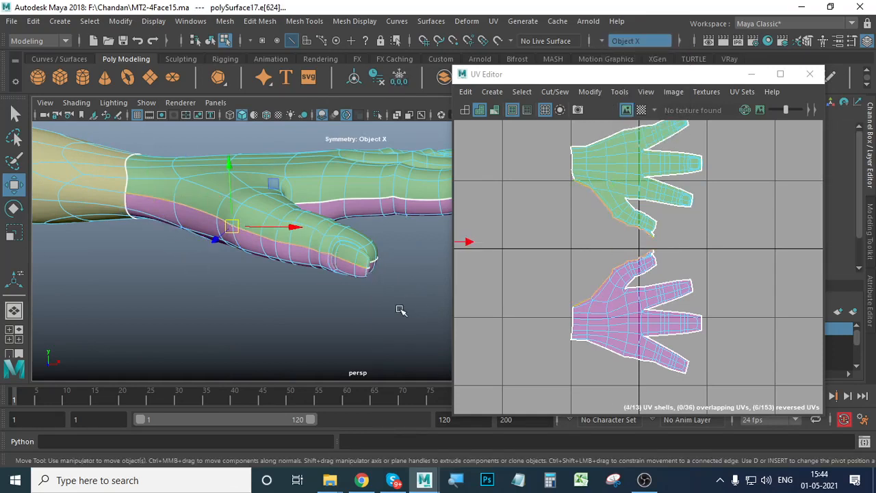
Step: Turn symmetry off while keeping the thumb-side seam edges of both hands selected
alt+right_drag(400, 309, 291, 311)
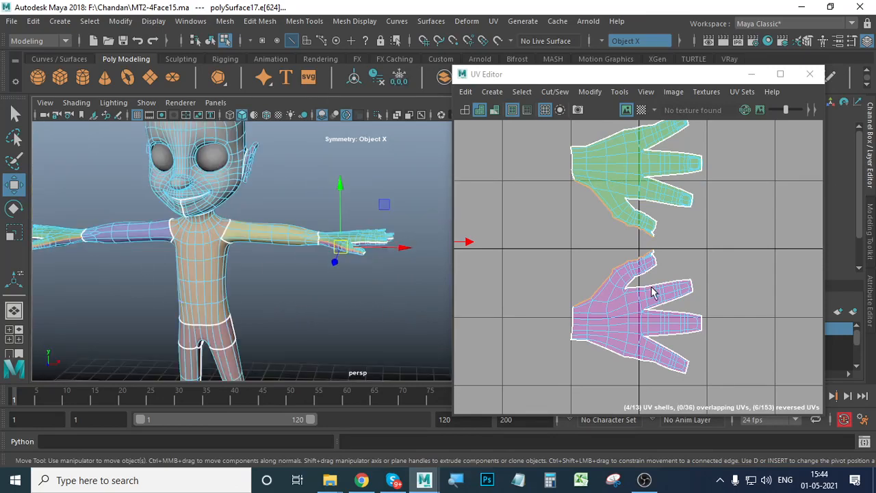
alt+middle_drag(595, 291, 819, 313)
alt+right_drag(726, 307, 626, 294)
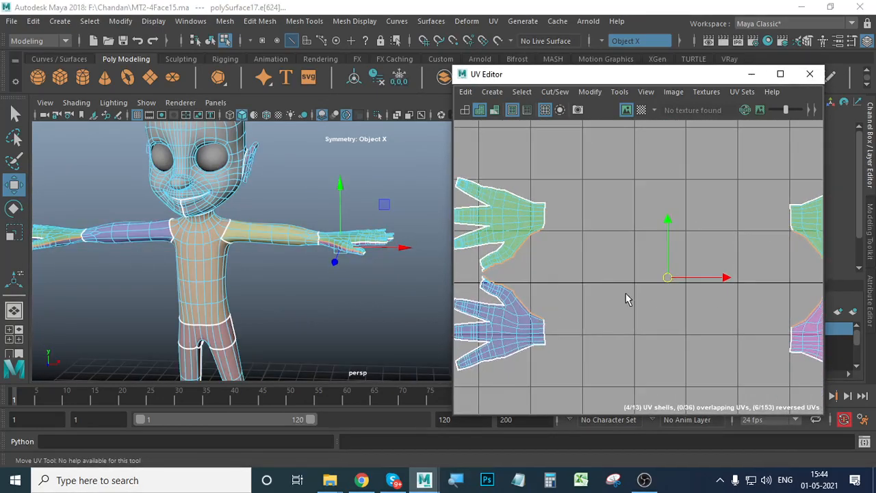
alt+middle_drag(688, 303, 642, 293)
alt+right_drag(688, 310, 709, 306)
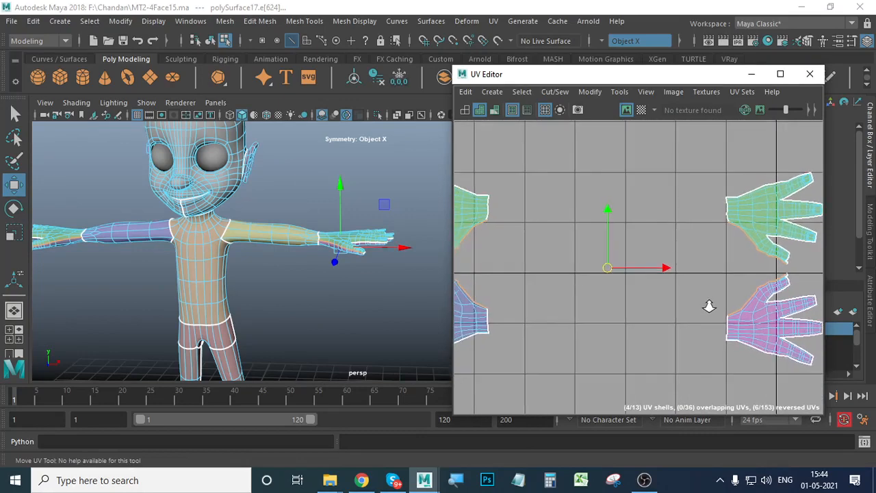
alt+middle_drag(652, 294, 685, 288)
click(602, 41)
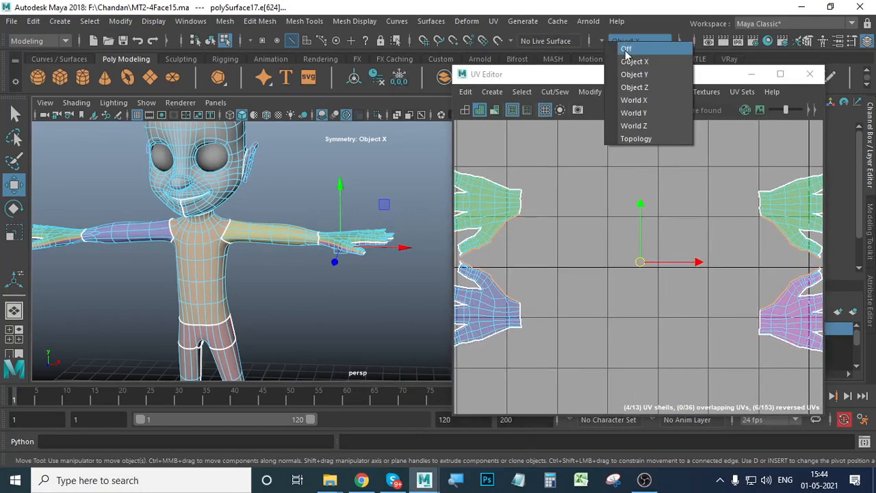
click(628, 48)
Step: Move and Sew the selected seam edges, joining each hand's palm and back shells along the thumb side
scroll(719, 278, down, 2)
scroll(655, 263, up, 2)
alt+middle_drag(656, 264, 669, 267)
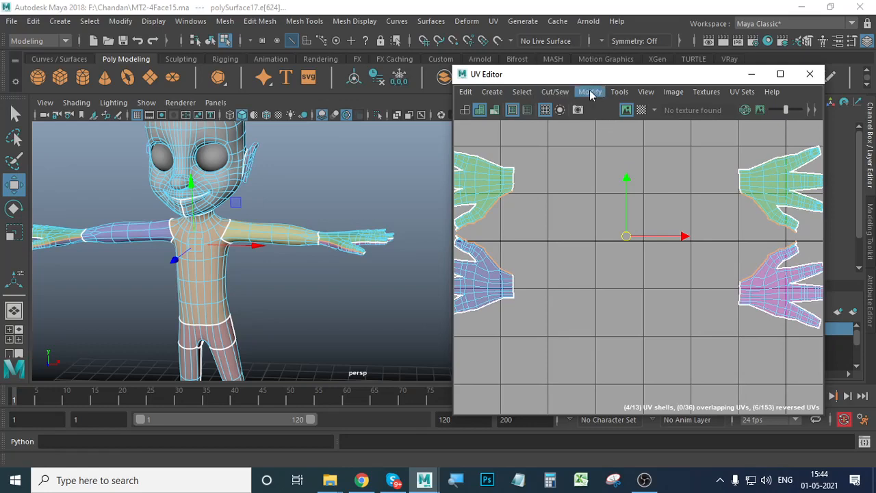
click(590, 92)
mouse_move(562, 93)
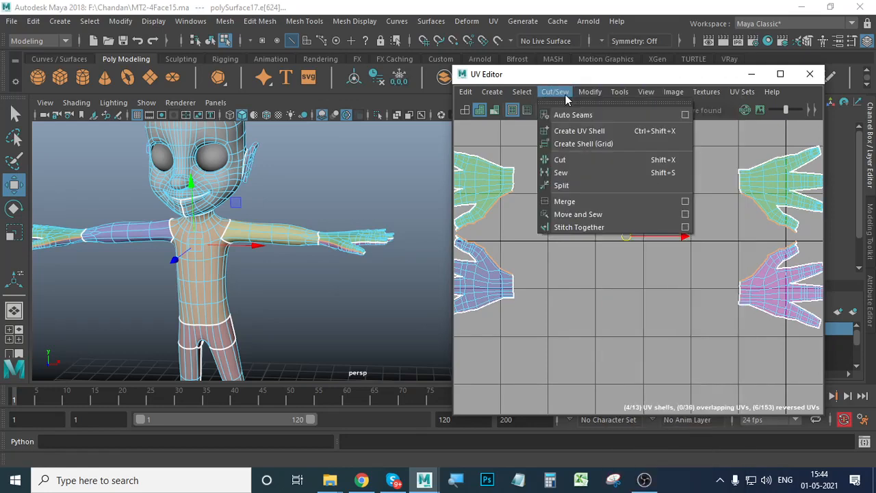
click(609, 217)
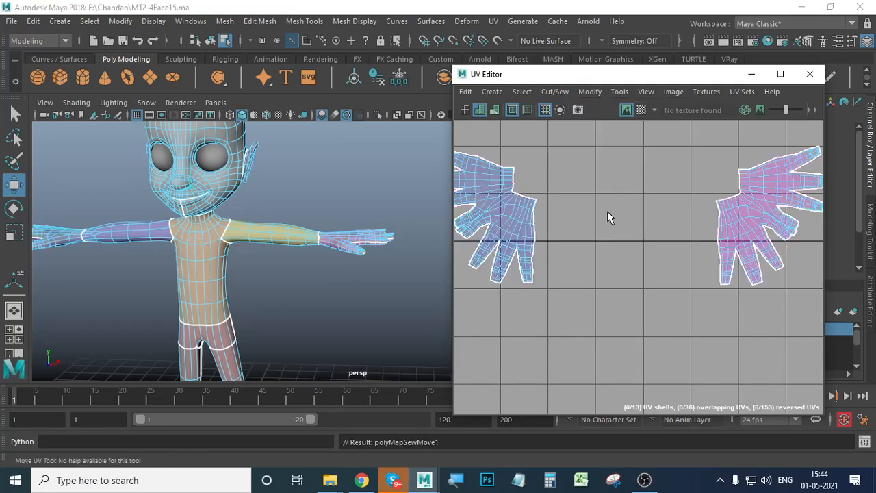
Step: Examine the joined UV shells of both hands, checking the thumb areas for overlapping or distorted UVs
alt+right_drag(608, 211, 603, 250)
alt+middle_drag(674, 269, 695, 281)
alt+right_drag(694, 280, 787, 282)
alt+middle_drag(743, 272, 621, 332)
alt+right_drag(622, 332, 872, 316)
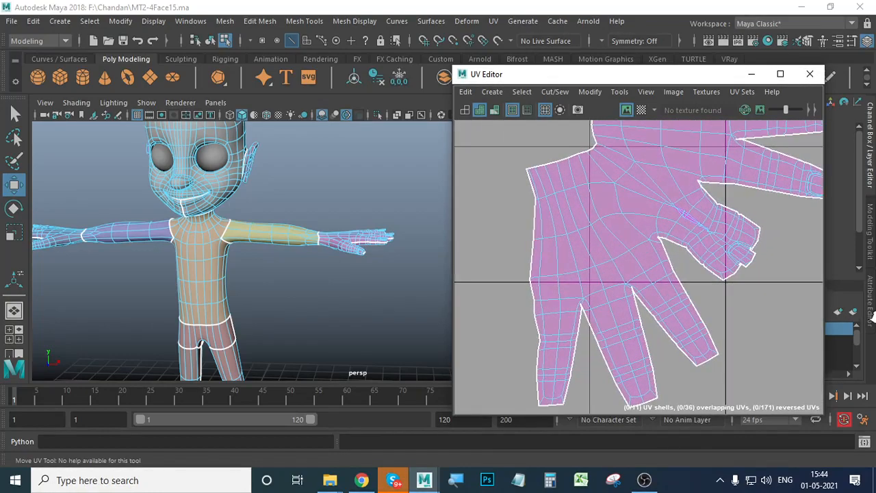
alt+right_drag(767, 295, 612, 289)
alt+middle_drag(612, 288, 771, 281)
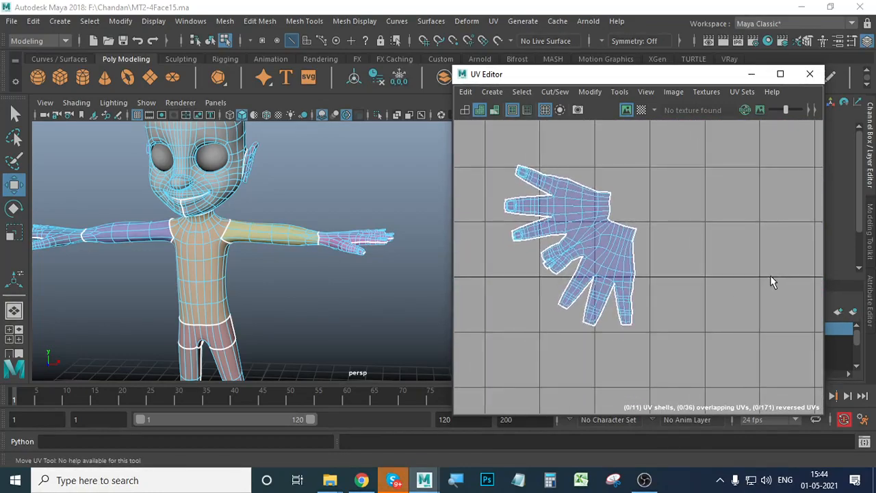
alt+right_drag(536, 241, 491, 237)
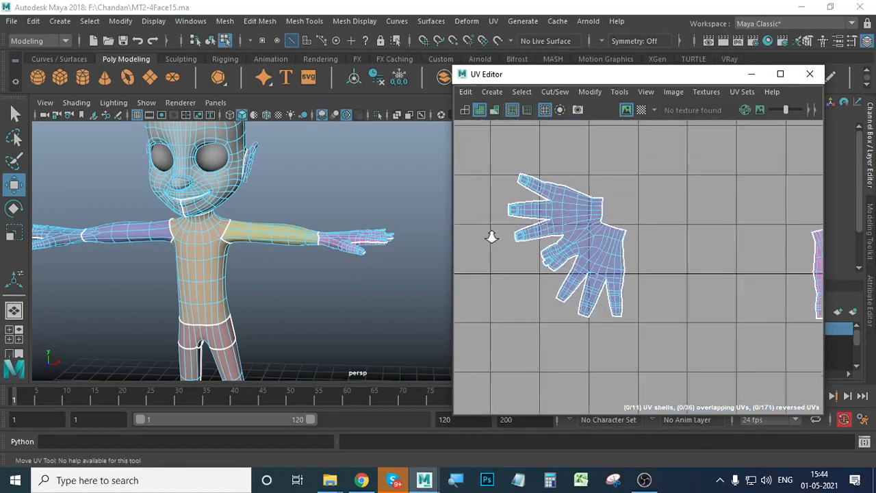
alt+middle_drag(668, 273, 430, 245)
alt+right_drag(563, 260, 787, 284)
alt+middle_drag(743, 280, 610, 326)
alt+right_drag(611, 327, 742, 310)
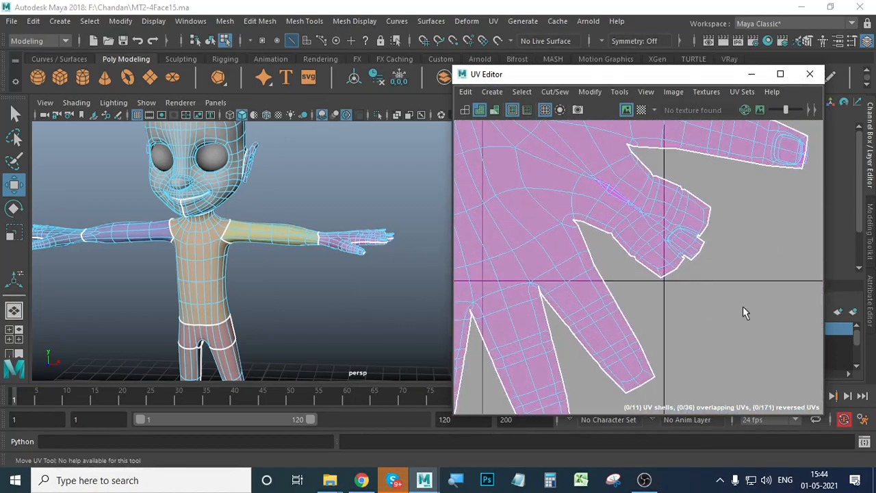
alt+middle_drag(742, 310, 671, 334)
alt+right_drag(708, 325, 649, 311)
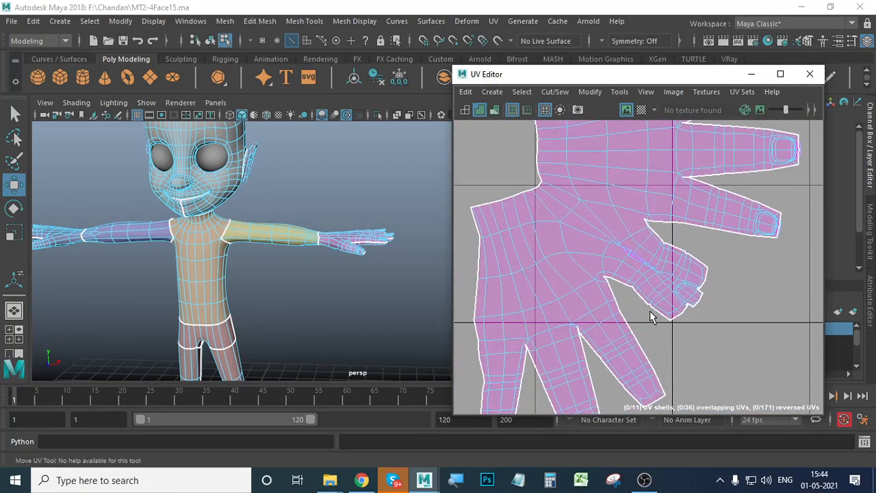
alt+right_drag(602, 286, 614, 299)
alt+middle_drag(614, 300, 671, 304)
mouse_move(671, 303)
alt+right_down()
mouse_move(564, 282)
mouse_move(685, 298)
alt+right_up()
alt+middle_drag(685, 298, 619, 289)
Step: Try Straighten UVs on the whole joined hand shell, and undo it
click(650, 243)
right_drag(663, 230, 608, 213)
click(675, 230)
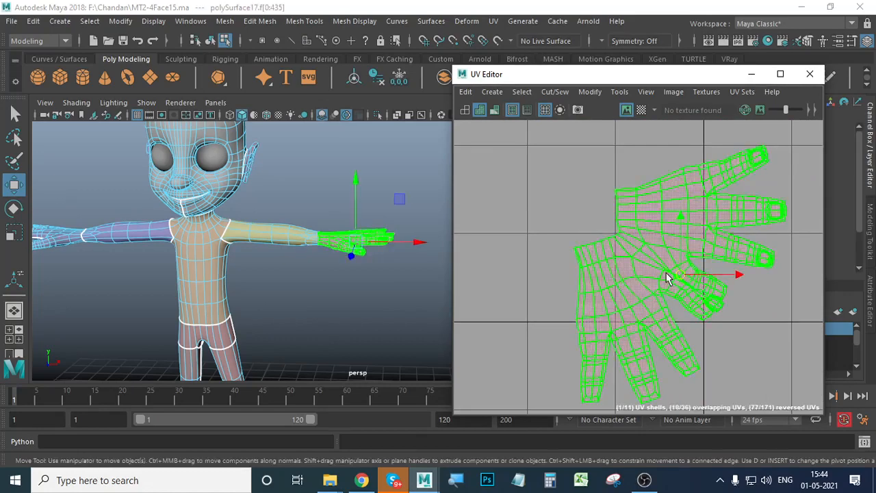
alt+right_drag(666, 275, 637, 293)
alt+right_drag(635, 259, 655, 246)
click(596, 94)
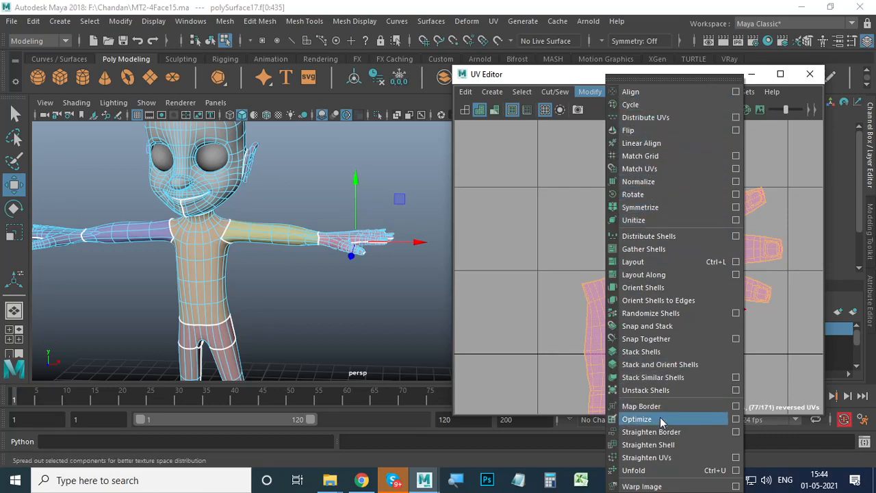
click(647, 457)
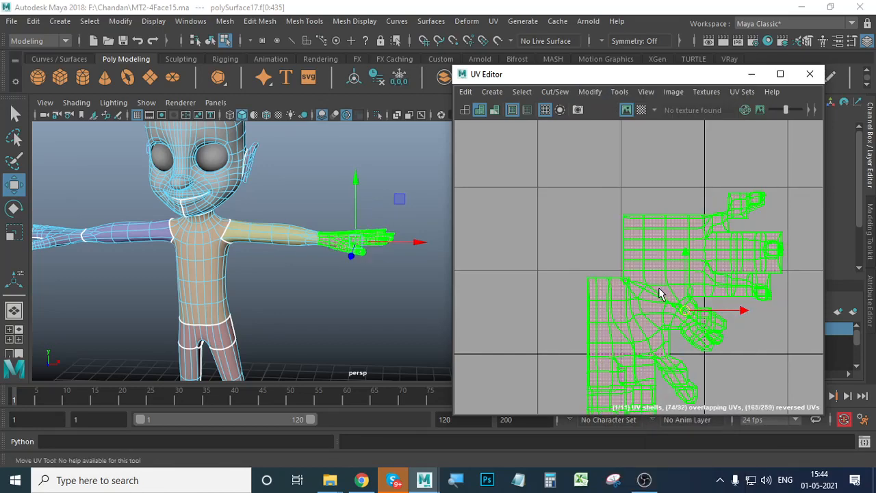
key(ctrl+z)
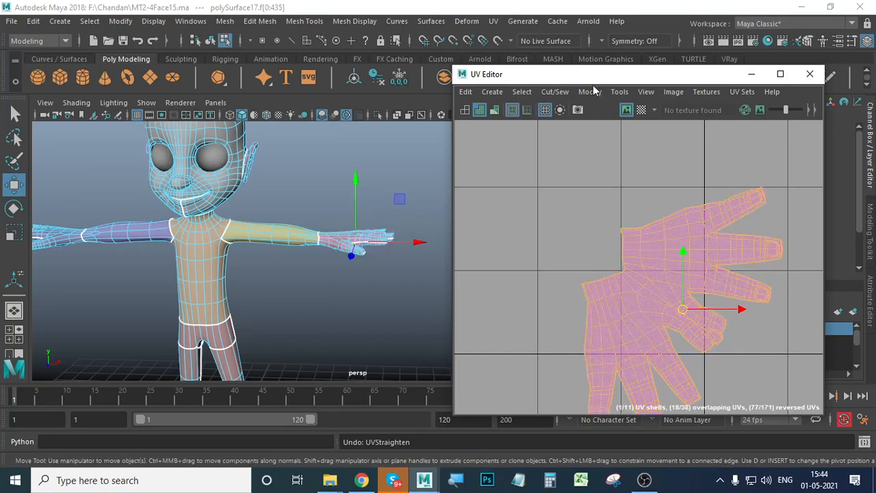
Step: Switch to the Skype call to check its chat, and return to Maya
click(603, 96)
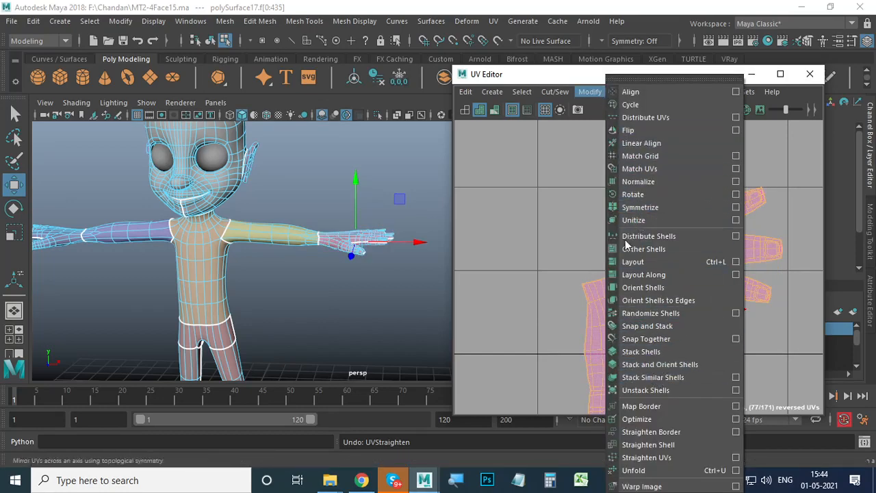
click(393, 481)
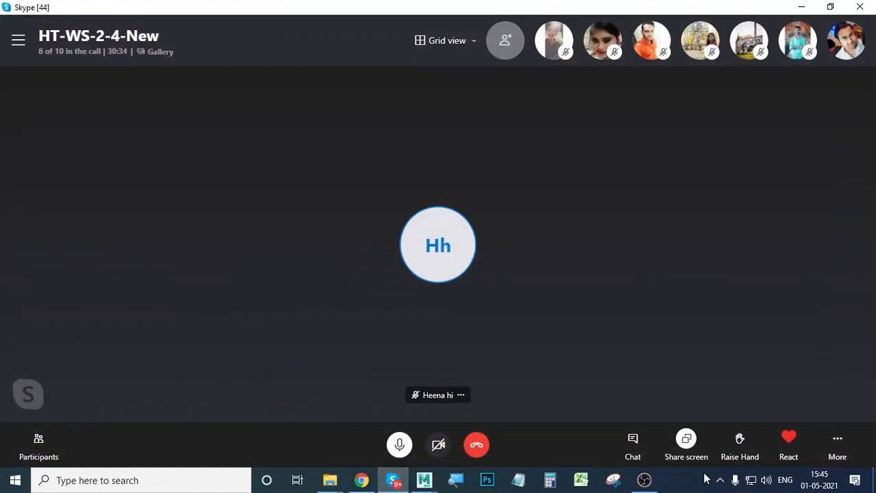
click(634, 442)
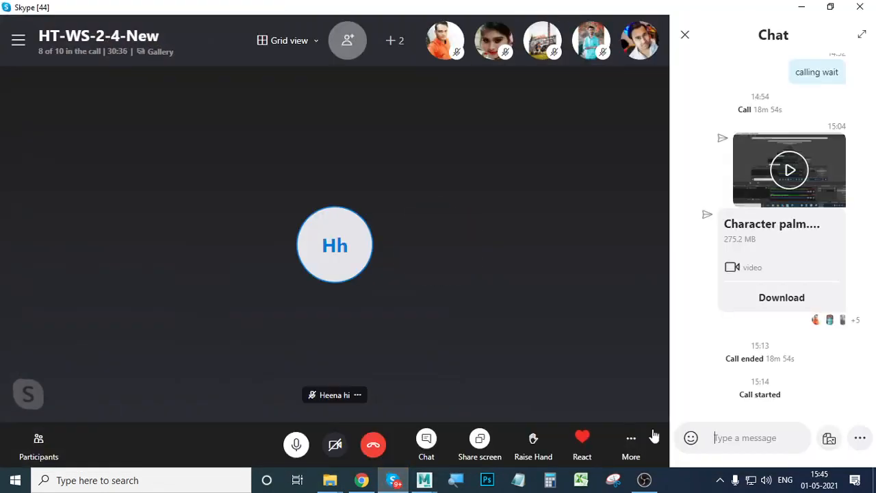
click(685, 35)
click(801, 7)
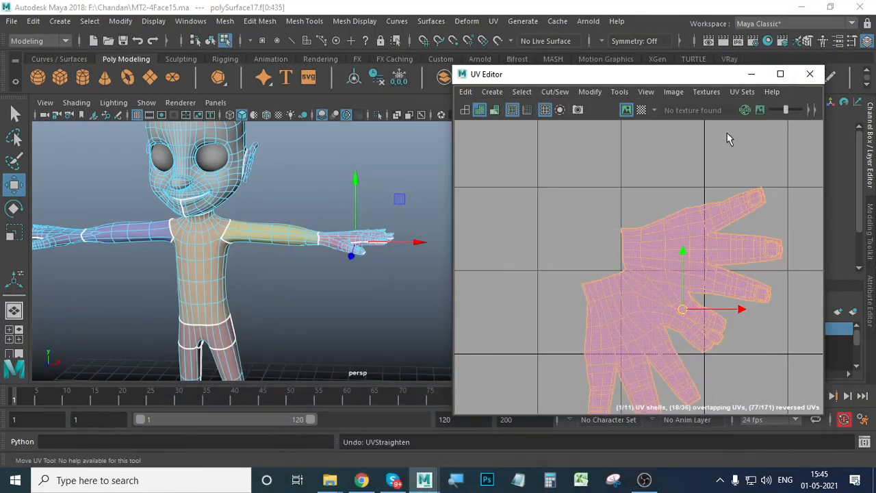
Step: Try the Smooth UV tool on the selected hand shell around the thumb area
click(782, 93)
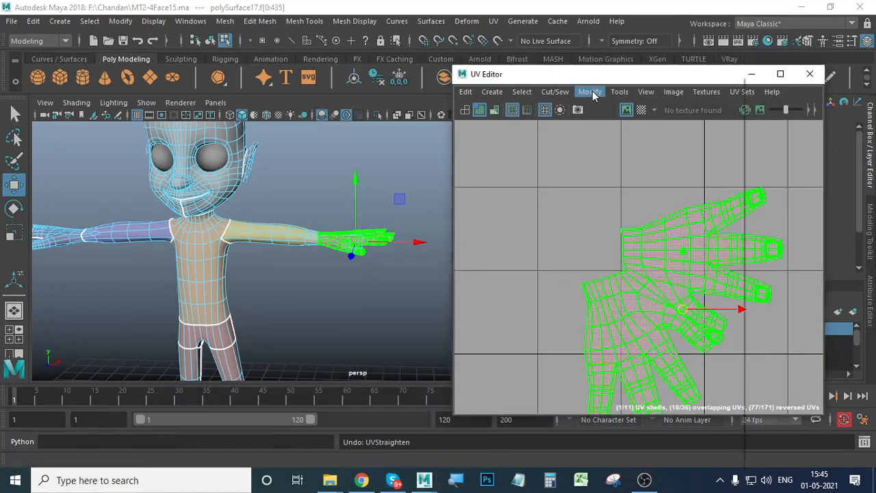
click(590, 91)
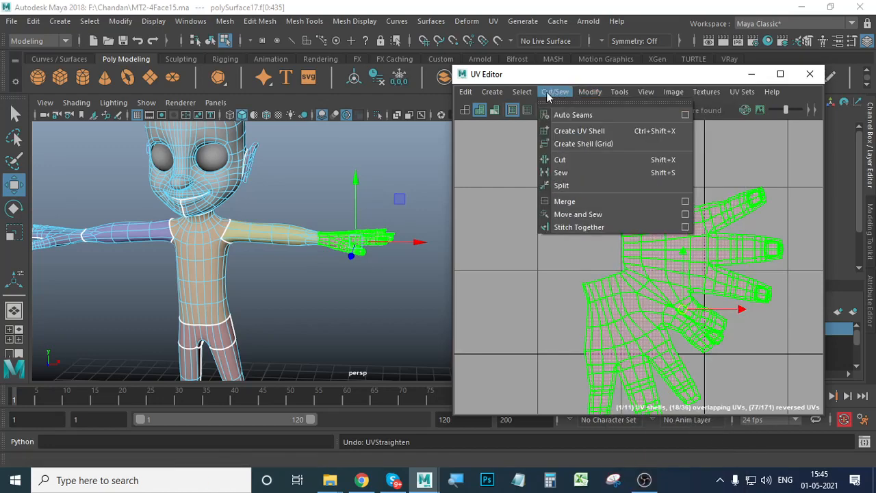
mouse_move(522, 93)
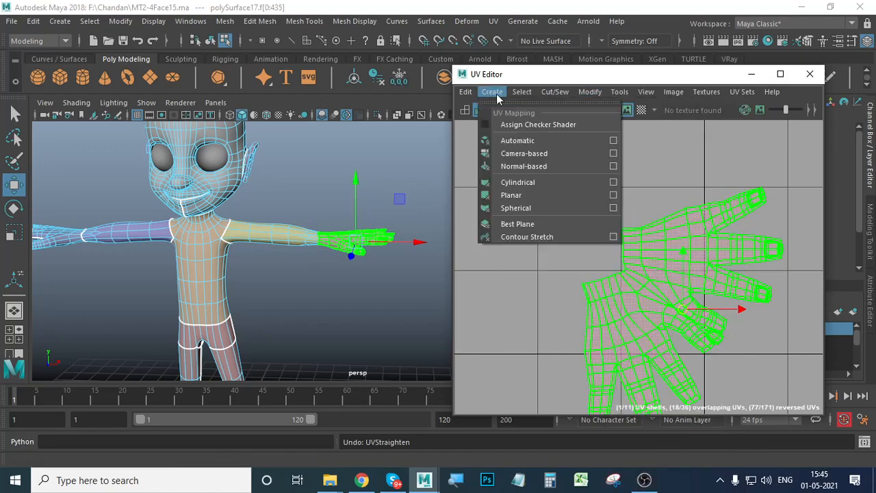
mouse_move(629, 95)
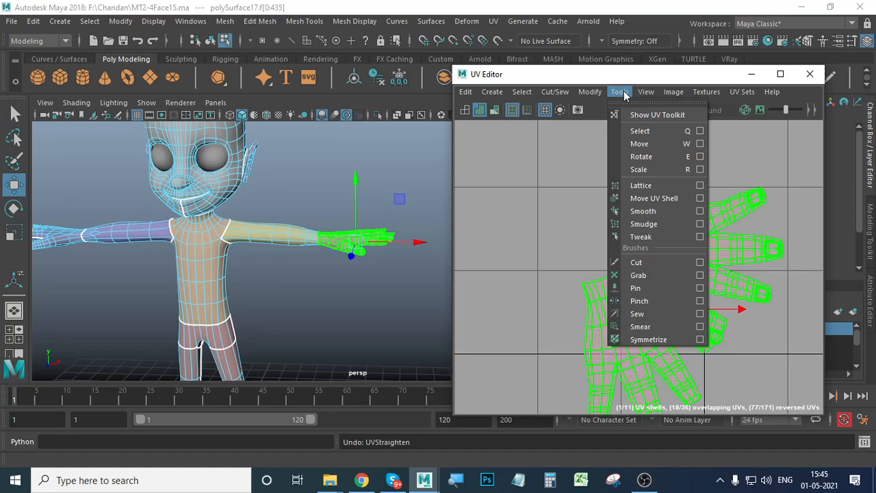
click(643, 210)
scroll(662, 301, down, 1)
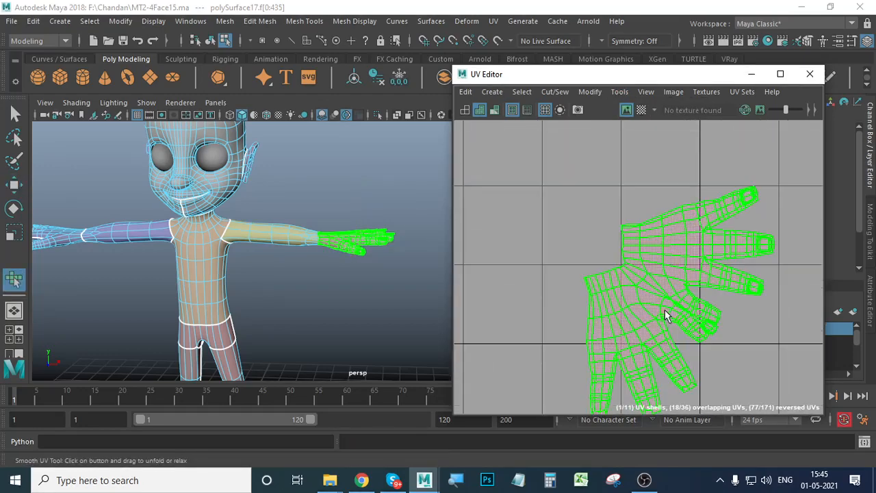
drag(676, 286, 634, 318)
Step: Try smudging a UV at the base of the thumb with the Smudge tool, and undo the edit
click(619, 92)
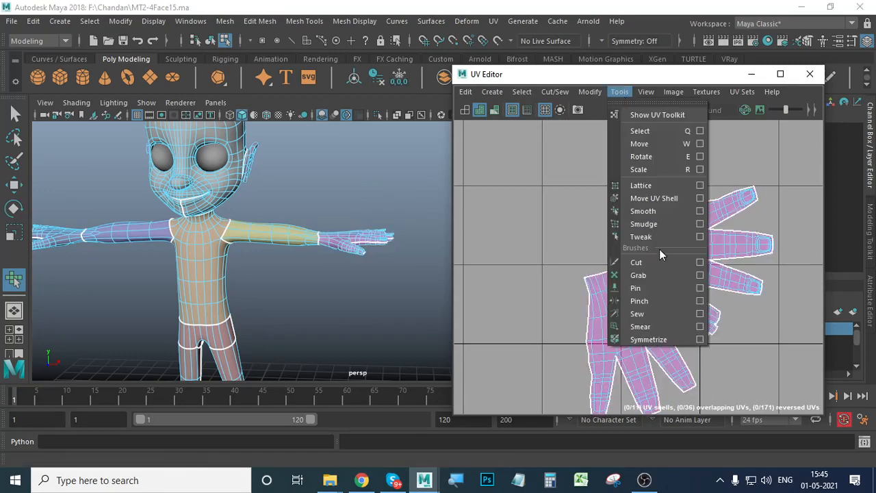
click(661, 225)
scroll(662, 303, down, 4)
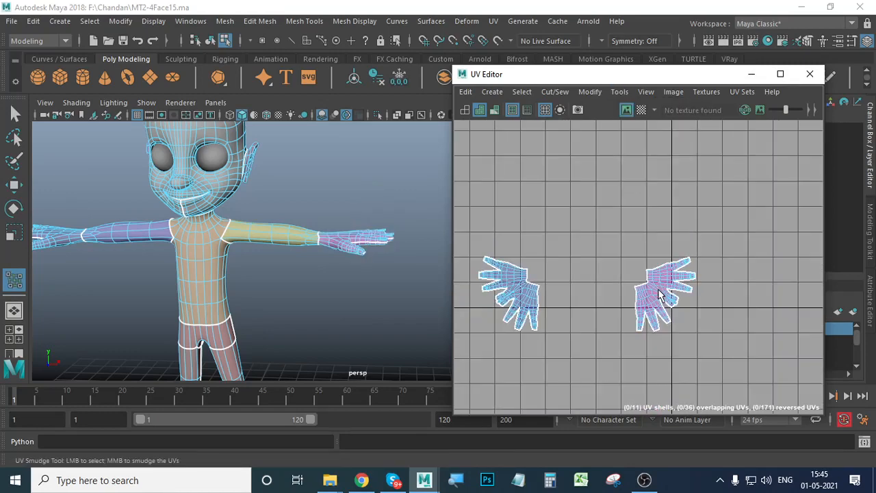
click(659, 296)
scroll(658, 299, up, 8)
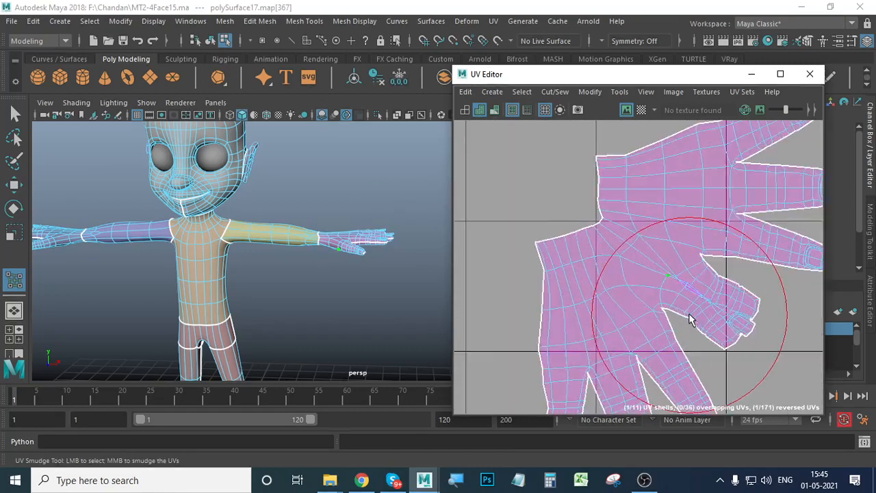
mouse_move(678, 274)
middle_down()
mouse_move(666, 267)
mouse_move(657, 276)
mouse_move(665, 283)
middle_up()
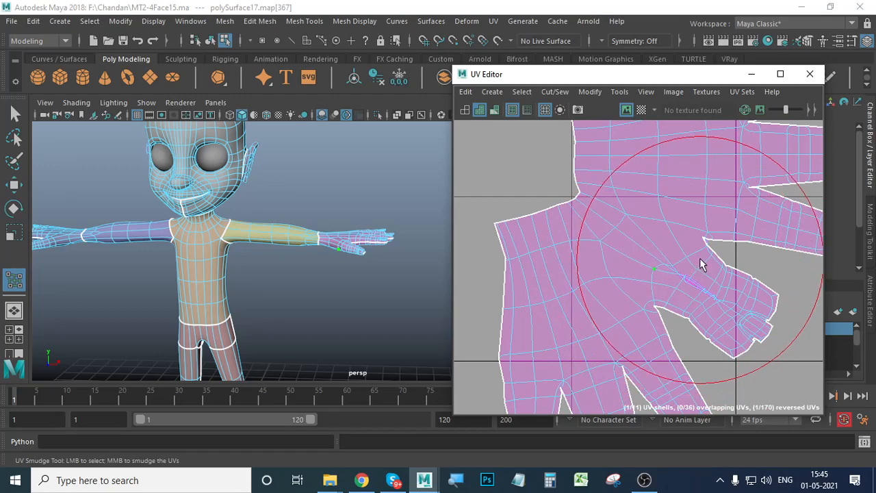
key(ctrl+z)
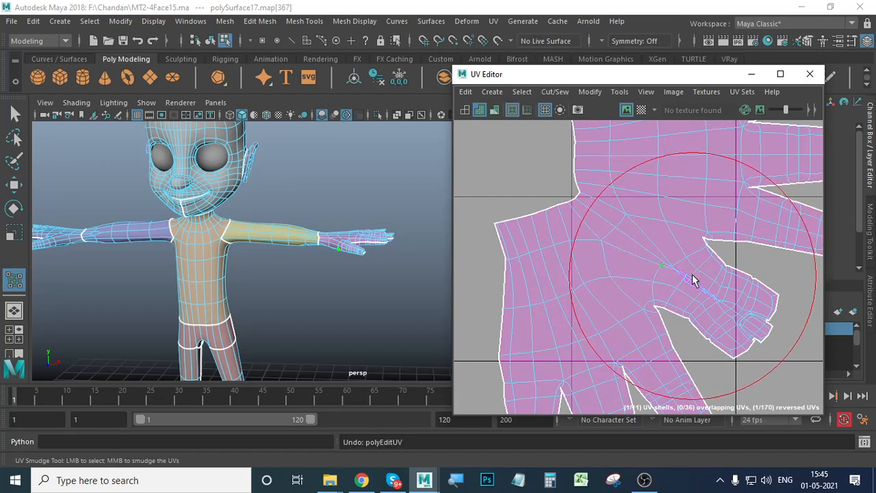
scroll(693, 279, down, 5)
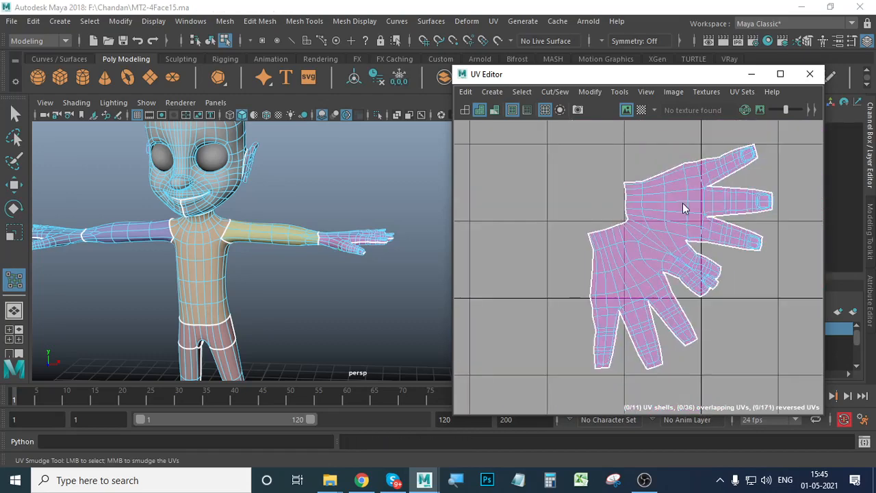
Step: Select the whole joined hand shell and activate the Smear UV brush with a smaller brush size for the thumb area
right_drag(685, 209, 657, 213)
key(w)
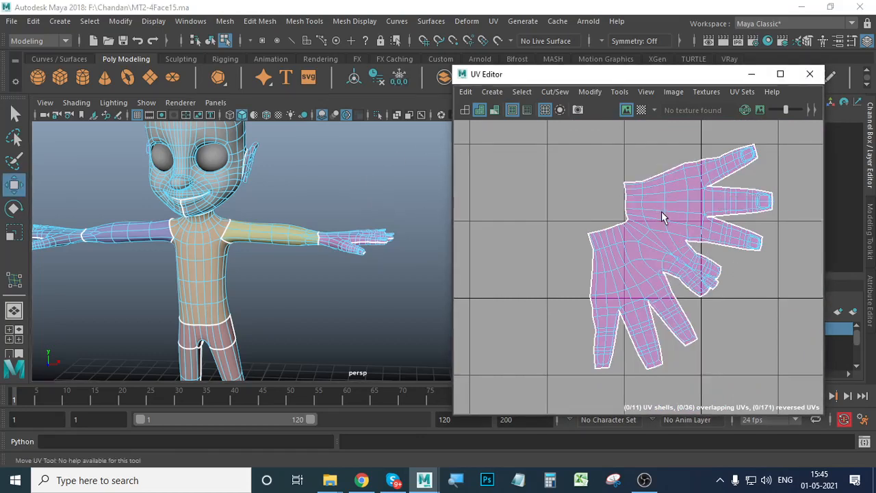
click(665, 215)
click(674, 191)
click(619, 91)
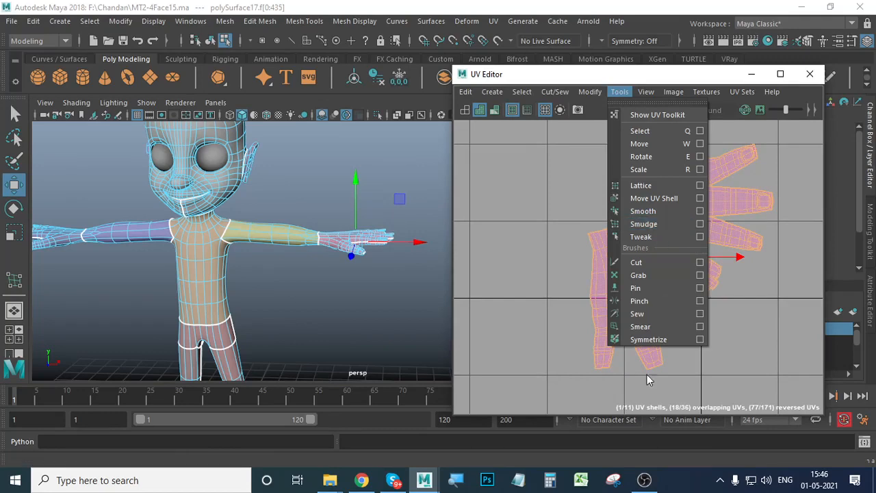
click(640, 327)
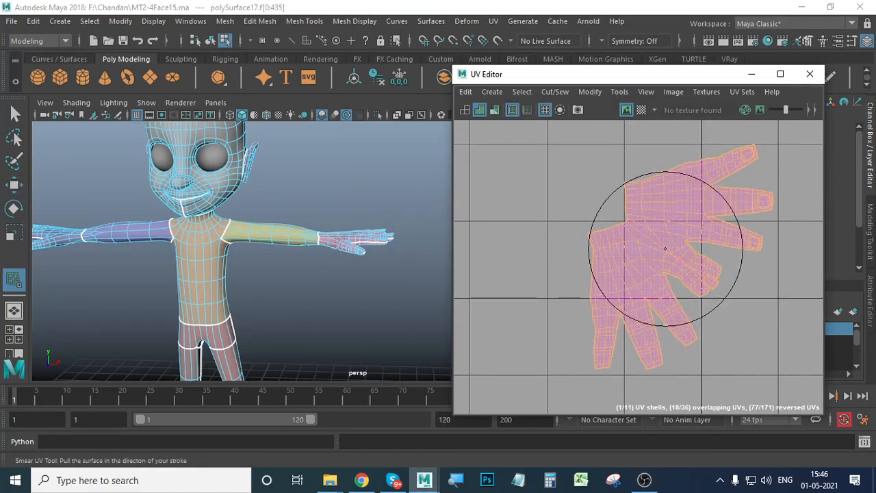
key(b)
mouse_move(652, 261)
mouse_down()
mouse_move(620, 266)
mouse_move(628, 269)
mouse_up()
scroll(652, 271, up, 2)
scroll(653, 275, up, 3)
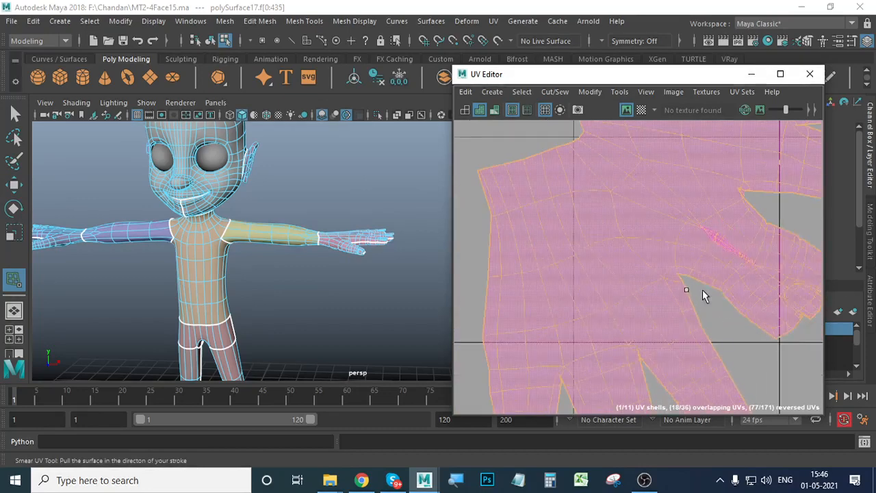
key(space)
alt+middle_drag(705, 288, 621, 290)
scroll(653, 269, up, 3)
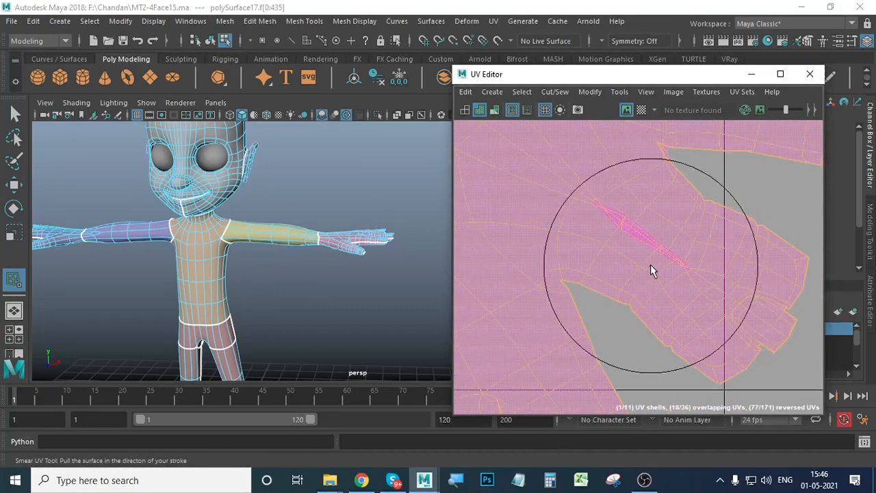
Step: Try to smear apart the overlapping UVs along the thumb seam with the wide brush, undoing each stroke
drag(619, 264, 590, 321)
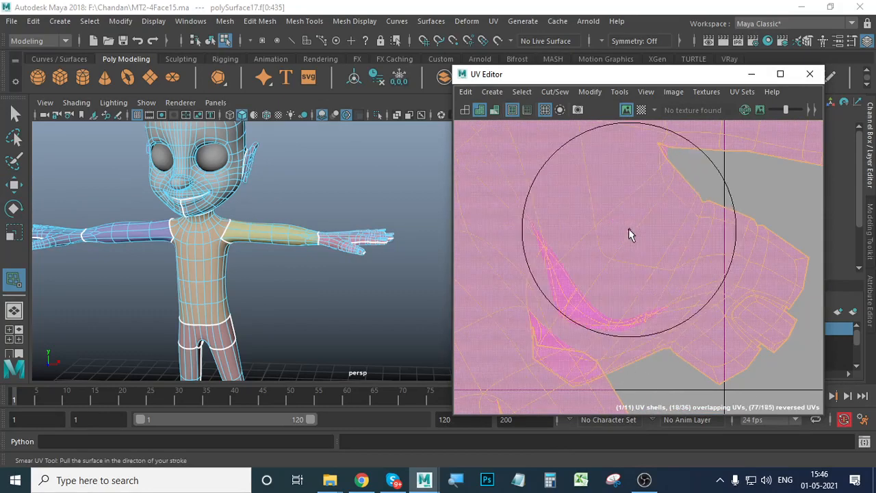
key(ctrl+z)
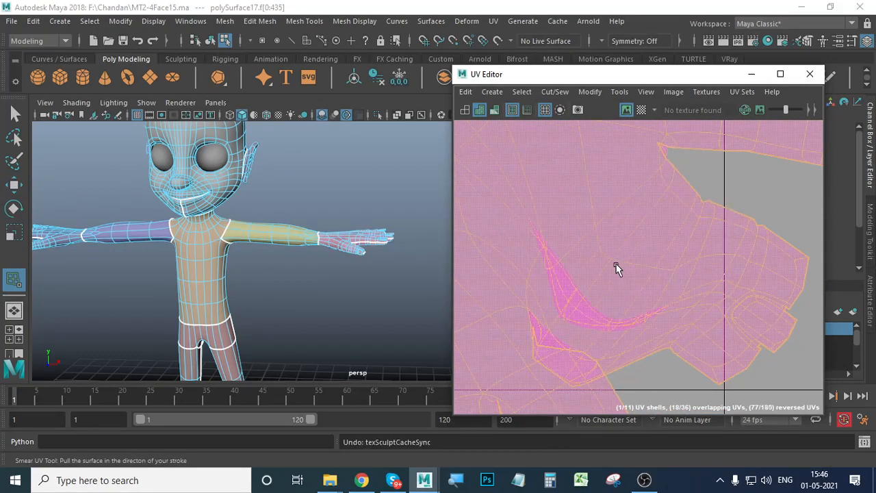
key(ctrl+z)
drag(620, 255, 616, 263)
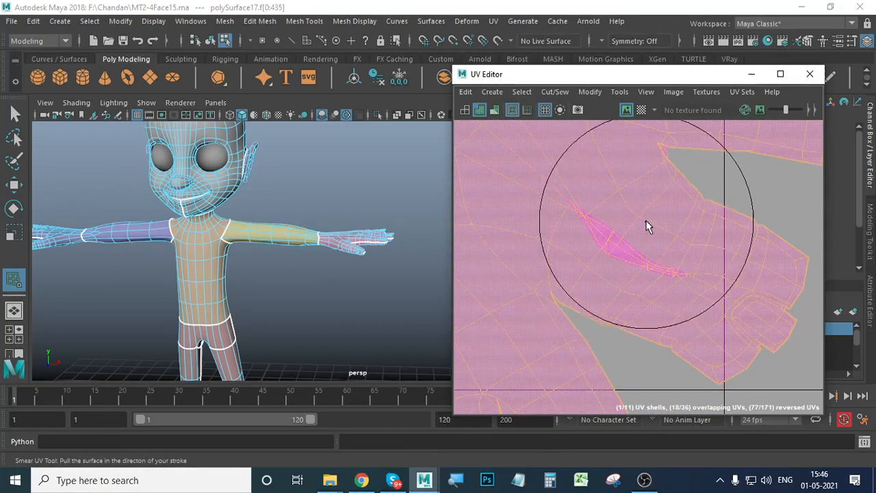
drag(650, 219, 654, 209)
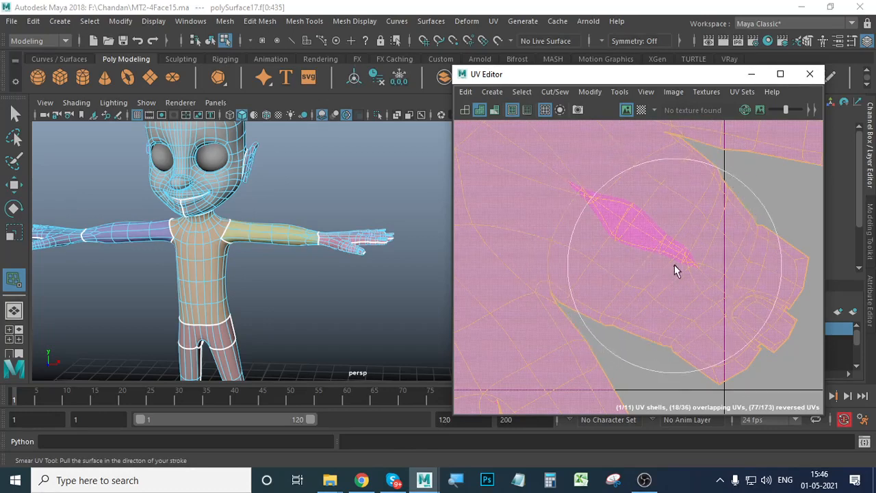
key(ctrl+z)
key(ctrl+z)
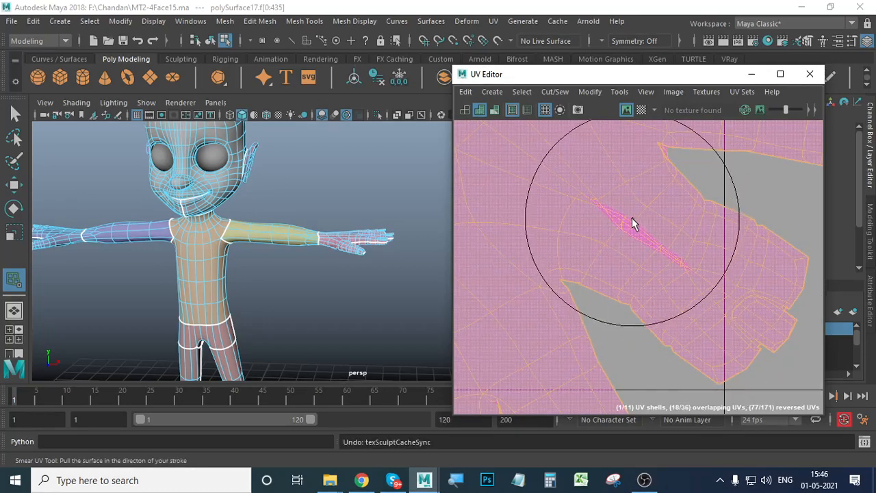
drag(628, 224, 625, 229)
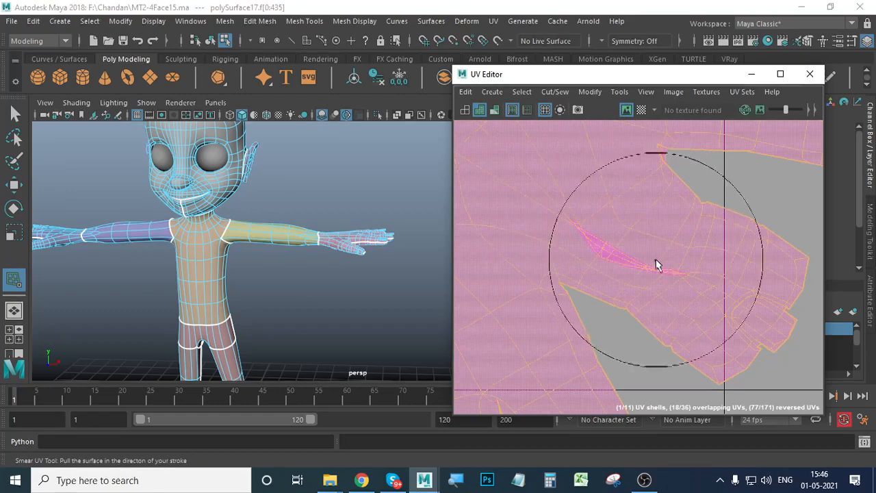
key(ctrl+z)
key(ctrl+z)
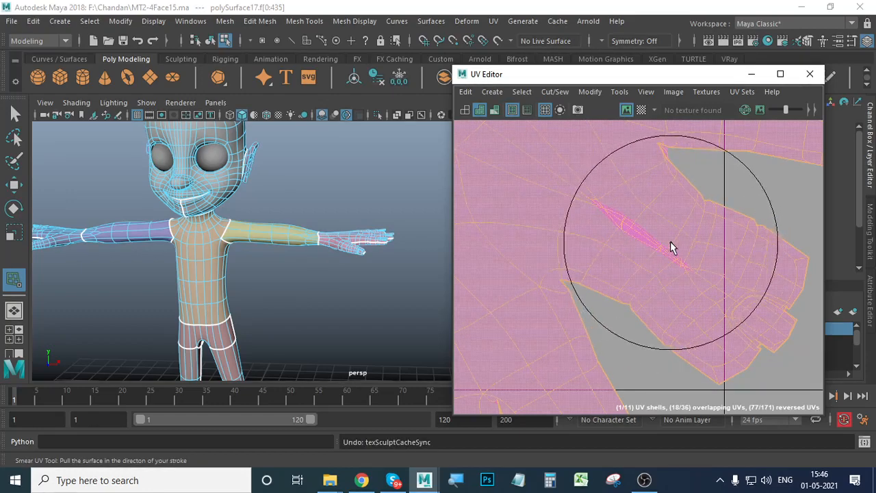
Step: Try smearing the overlapping thumb-seam UVs with a much smaller brush, and undo the strokes
mouse_move(671, 241)
mouse_down()
mouse_move(600, 243)
mouse_move(621, 237)
mouse_move(623, 247)
mouse_move(639, 248)
mouse_move(625, 253)
mouse_move(629, 235)
mouse_move(617, 262)
mouse_move(651, 215)
mouse_move(669, 239)
mouse_move(655, 216)
mouse_move(676, 249)
mouse_move(680, 232)
mouse_move(668, 254)
mouse_move(652, 230)
mouse_move(655, 251)
mouse_move(694, 260)
mouse_move(637, 239)
mouse_move(695, 261)
mouse_up()
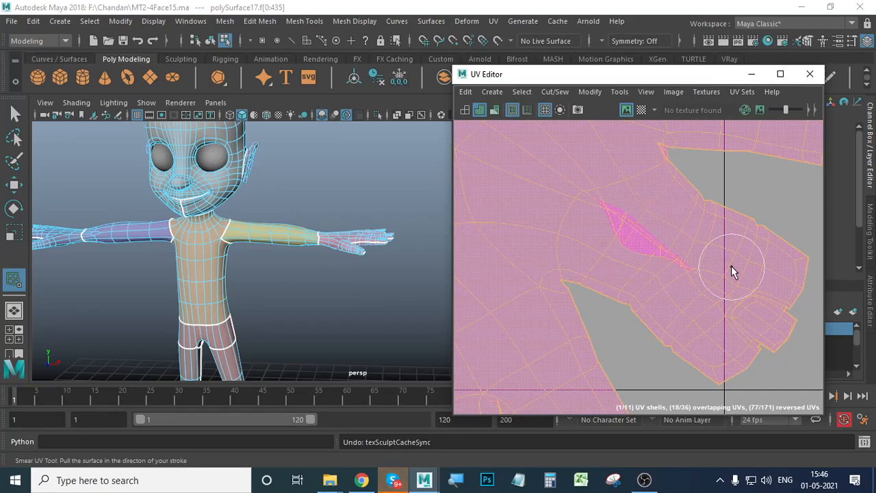
click(652, 264)
key(ctrl+z)
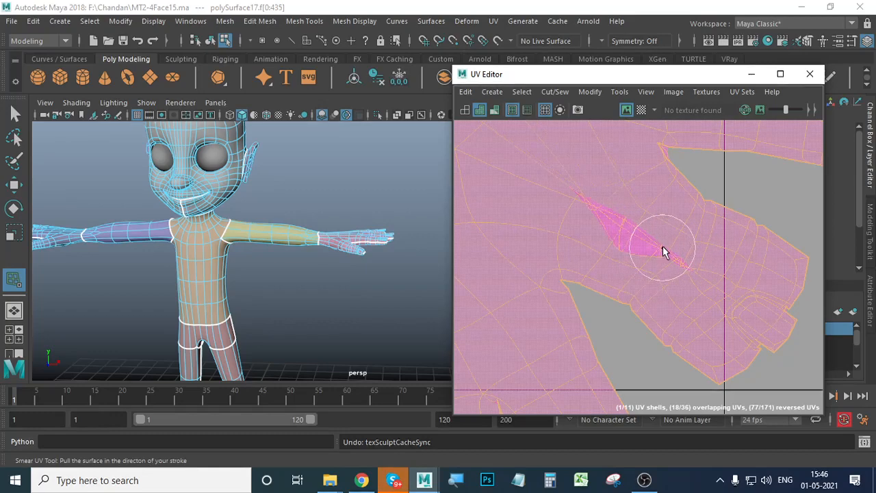
key(ctrl+z)
key(ctrl+z)
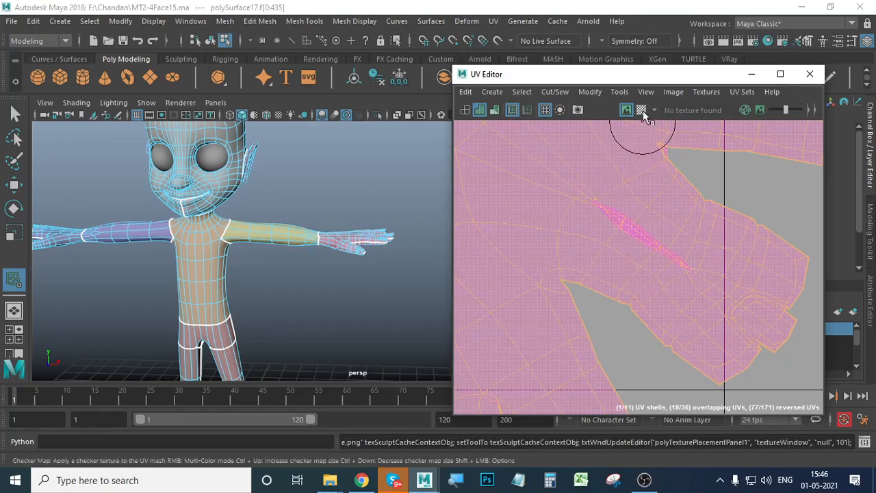
Step: Try the Smooth UV tool on the joined hand shell near the overlapping thumb seam
click(619, 91)
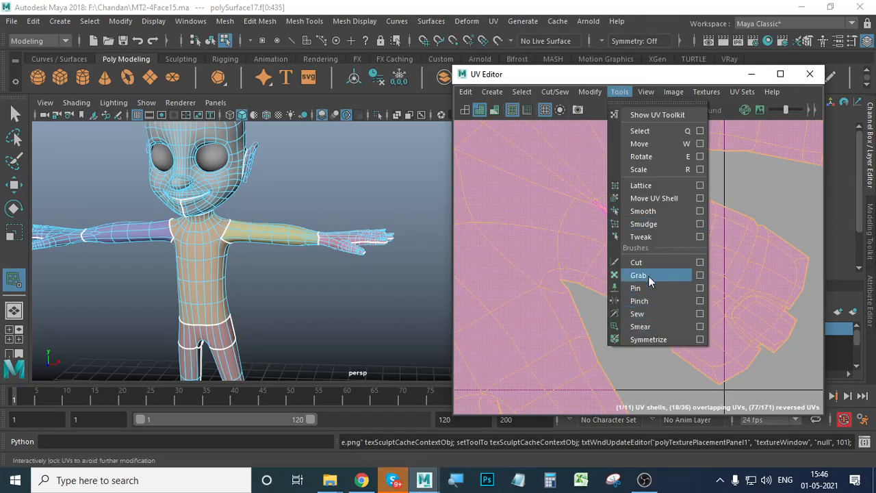
mouse_move(590, 92)
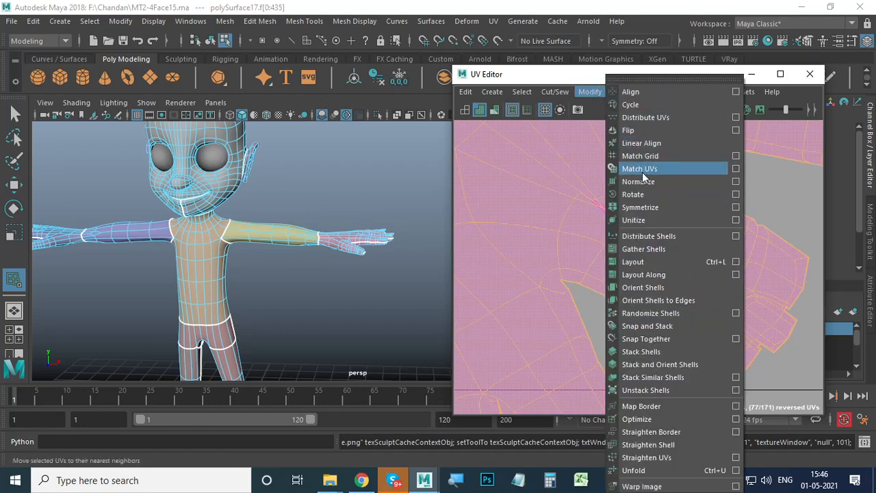
click(586, 81)
click(649, 93)
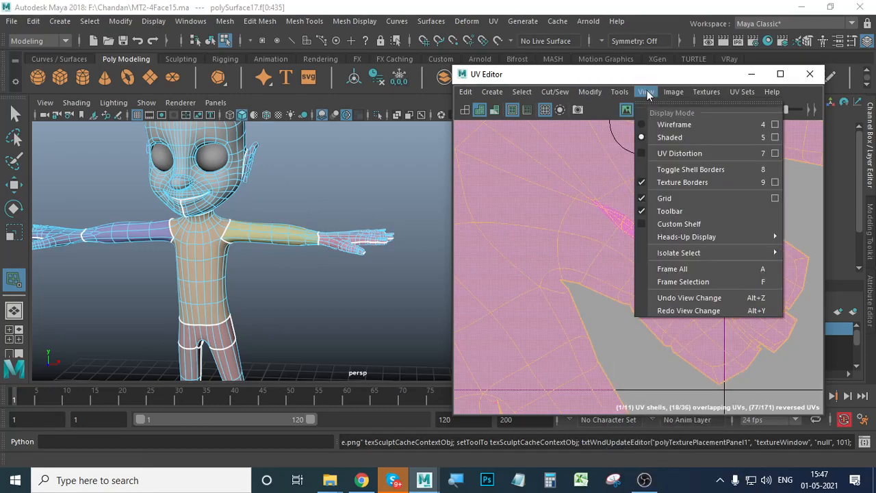
mouse_move(625, 93)
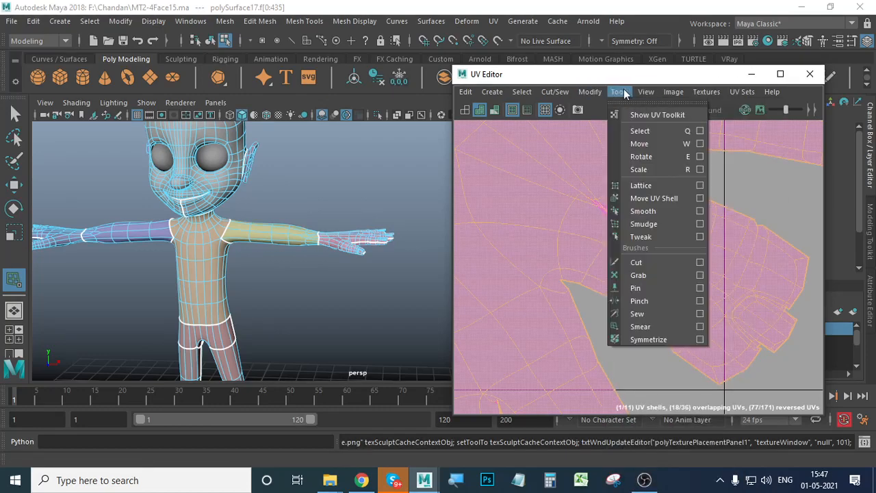
click(668, 210)
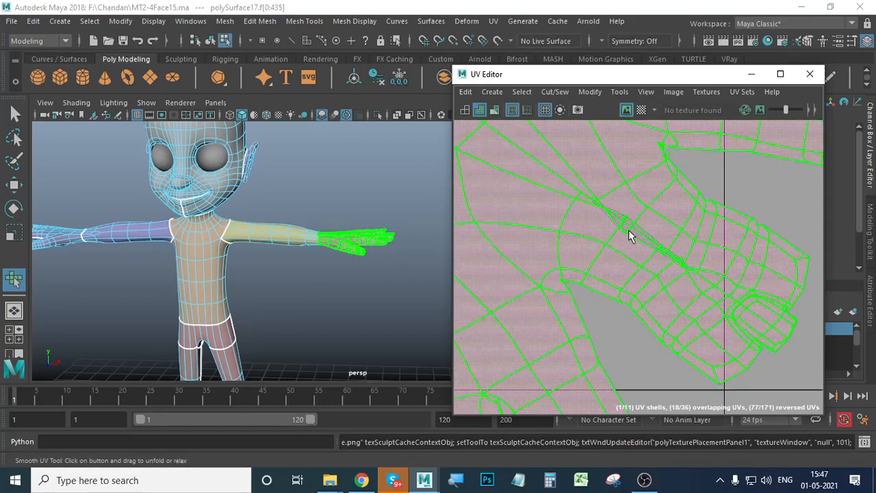
scroll(644, 234, down, 3)
scroll(645, 241, down, 4)
scroll(648, 244, up, 5)
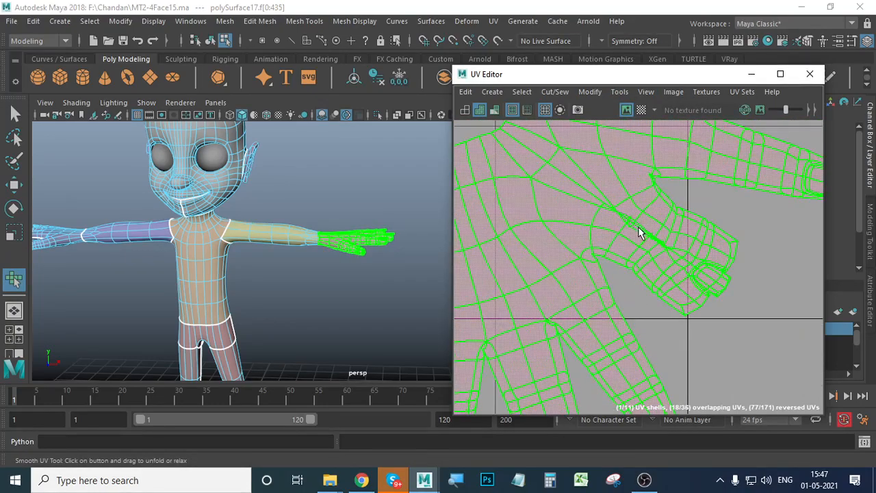
drag(639, 232, 640, 233)
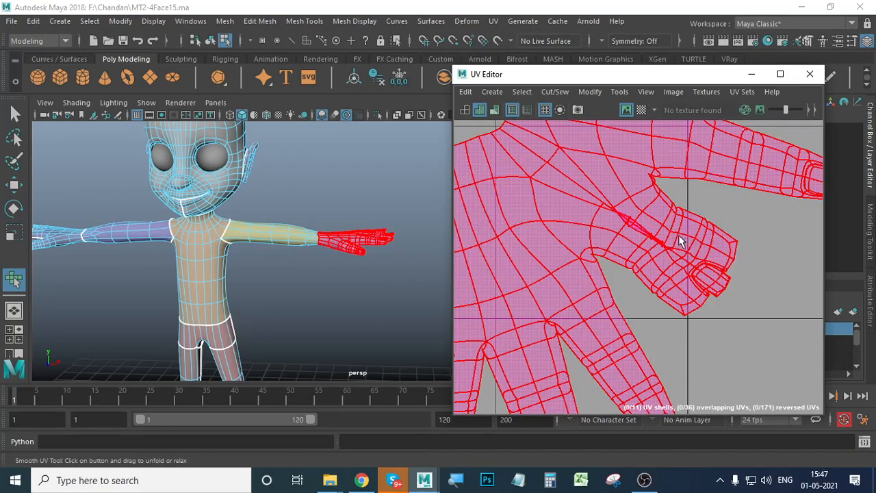
Step: Activate the Tweak UV tool for the overlapping UVs at the thumb seam and save the scene
click(620, 91)
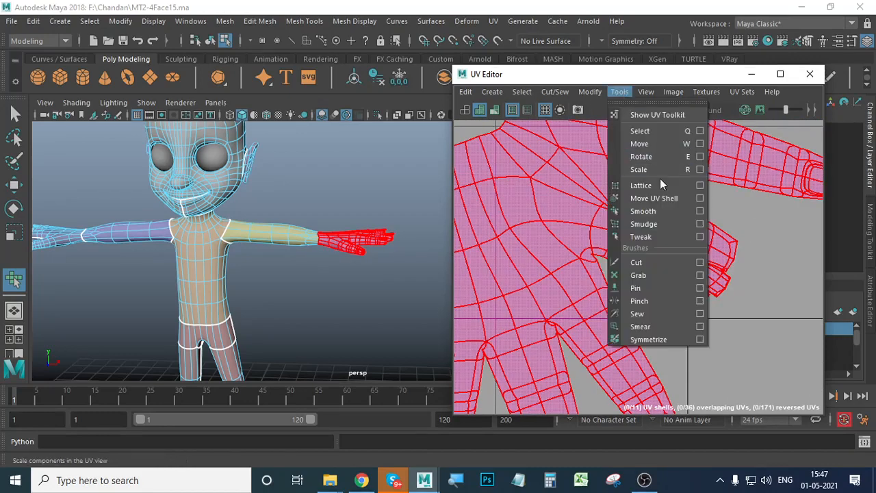
click(642, 236)
click(623, 219)
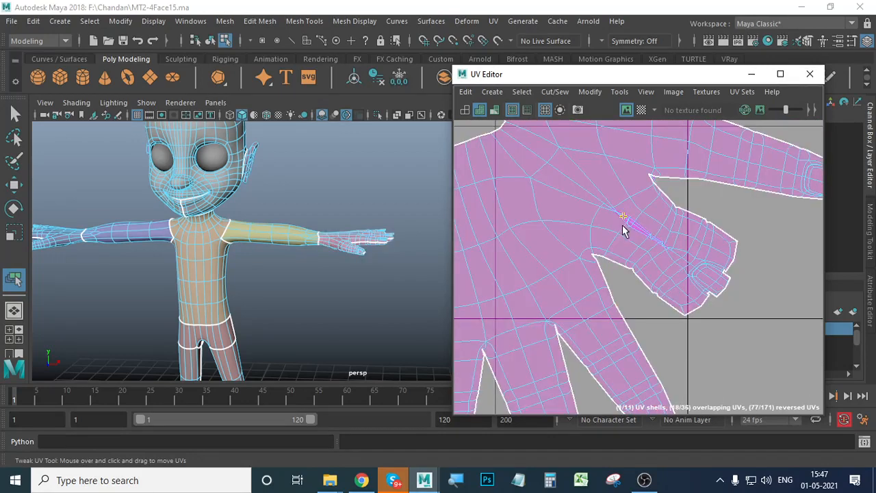
key(ctrl+s)
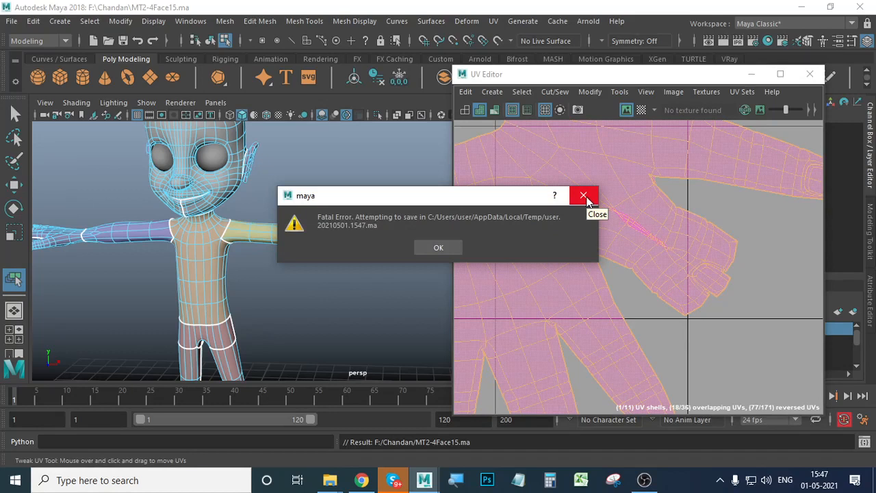
Step: Dismiss the fatal error message and cancel the Autodesk error report without sending it
click(438, 248)
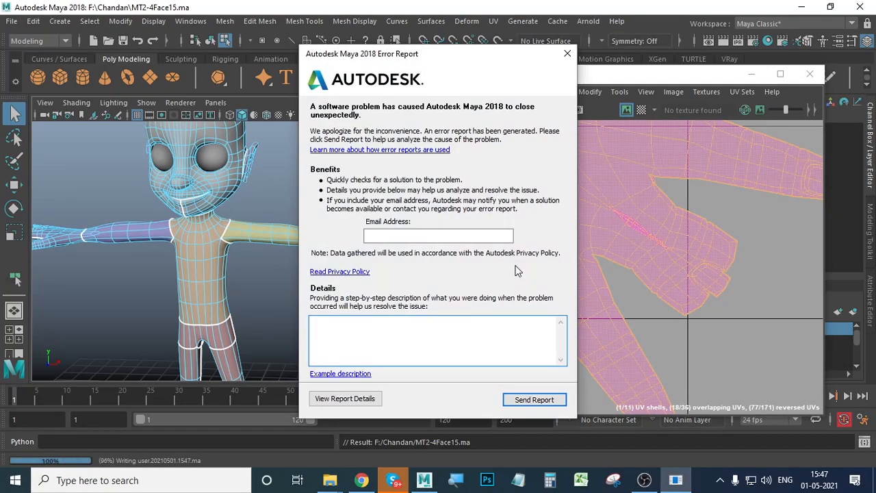
click(567, 54)
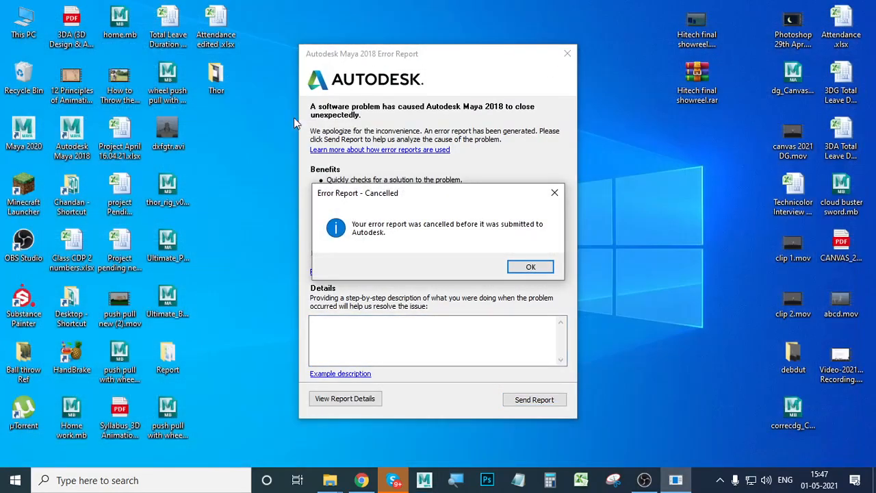
click(511, 268)
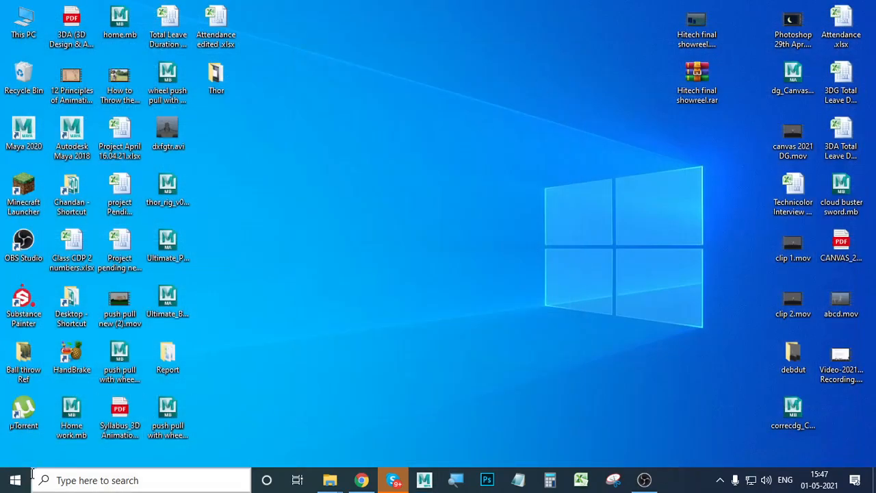
Step: Open the %temp% folder and check the general and detailed properties of the crash-saved file user.20210501.1547.ma
key(super+r)
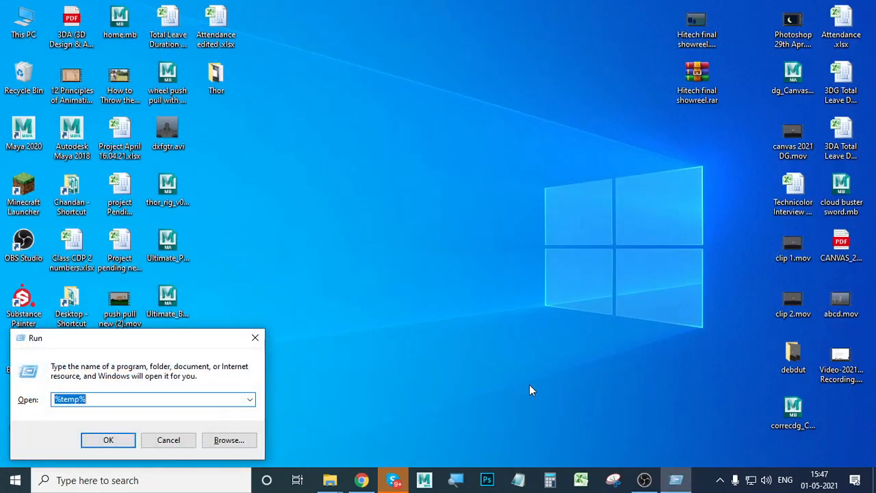
click(126, 440)
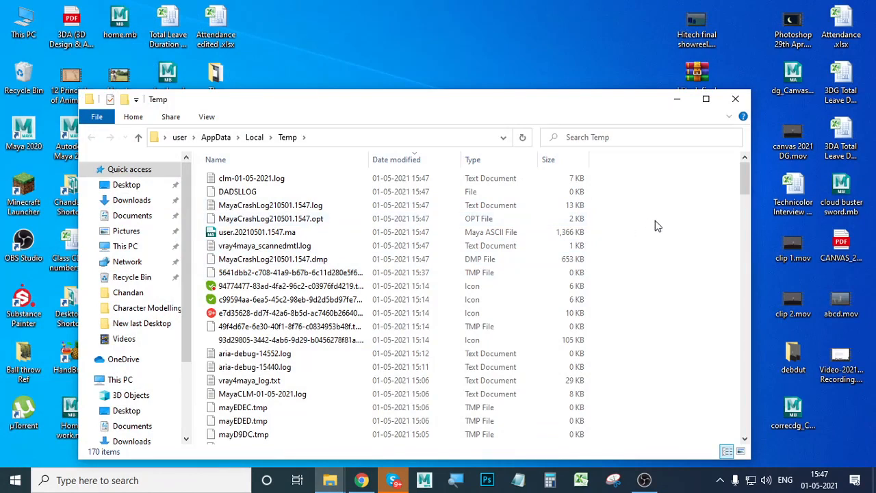
right_click(309, 232)
click(388, 457)
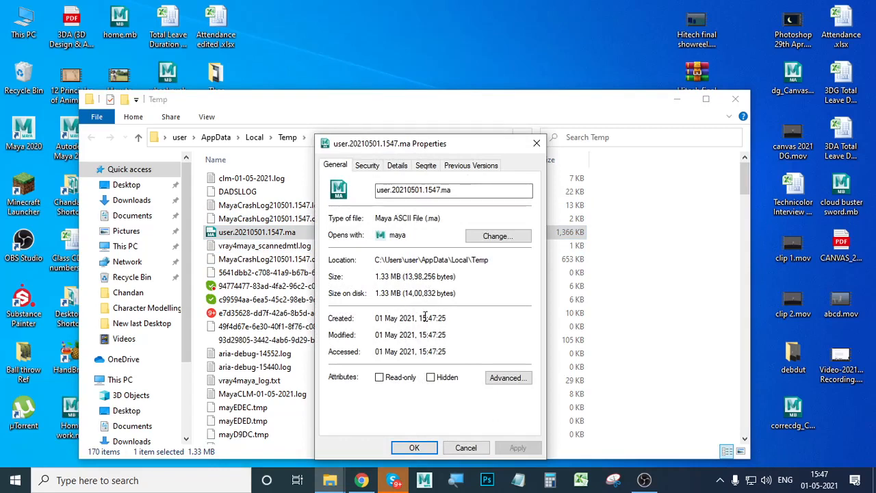
drag(457, 145, 464, 47)
click(404, 67)
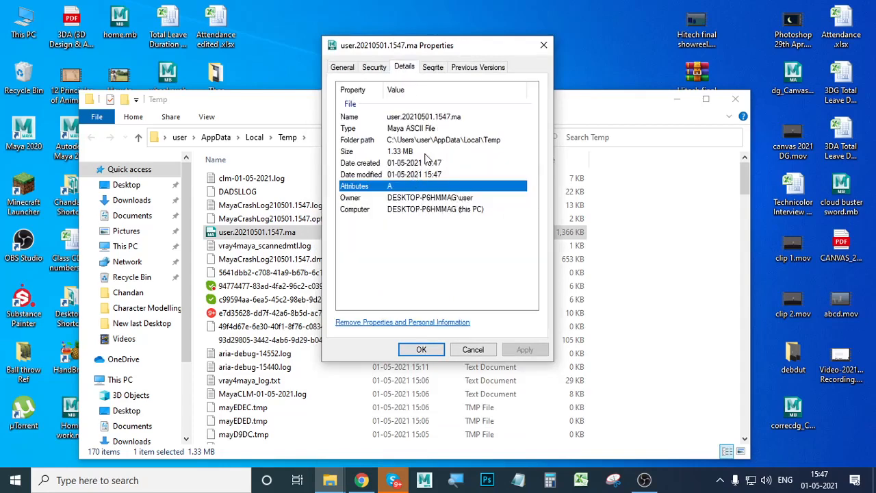
click(343, 67)
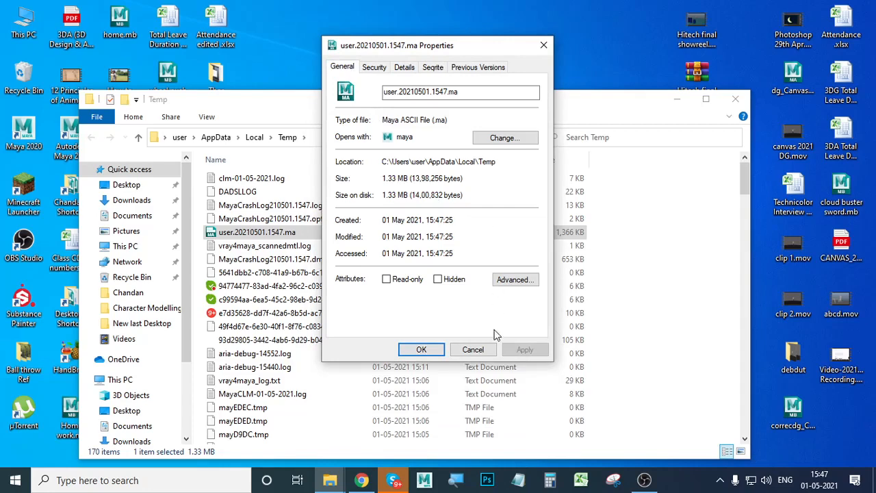
click(472, 350)
Step: Sort the Temp folder by date modified, newest first, and move user.20210501.1547.ma to the desktop
right_click(664, 205)
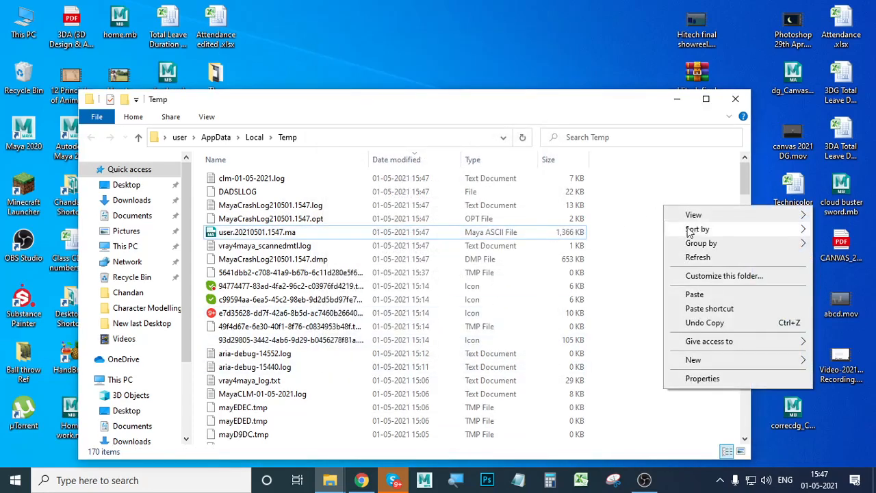
click(602, 247)
right_click(688, 214)
mouse_move(711, 238)
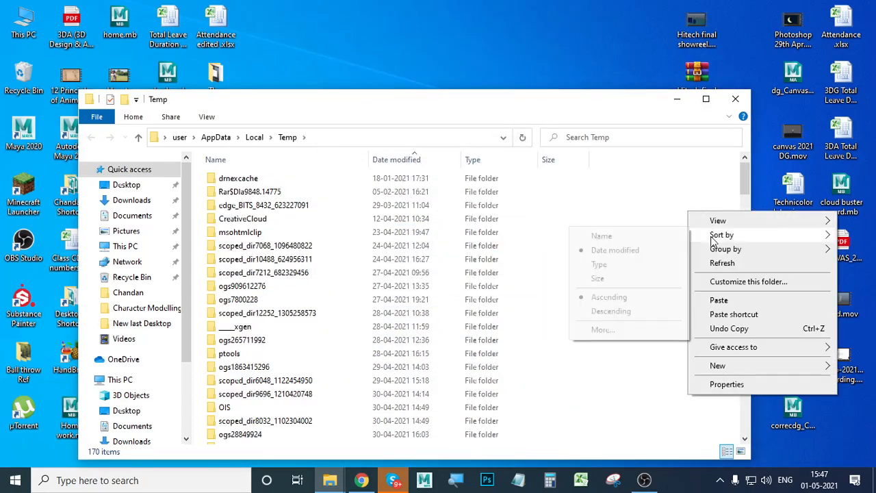
click(655, 252)
click(315, 232)
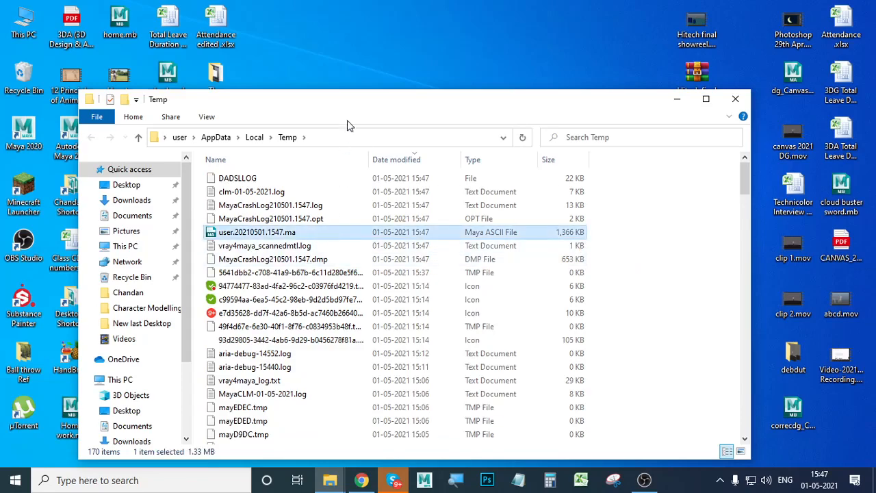
drag(348, 102, 698, 96)
drag(616, 226, 386, 261)
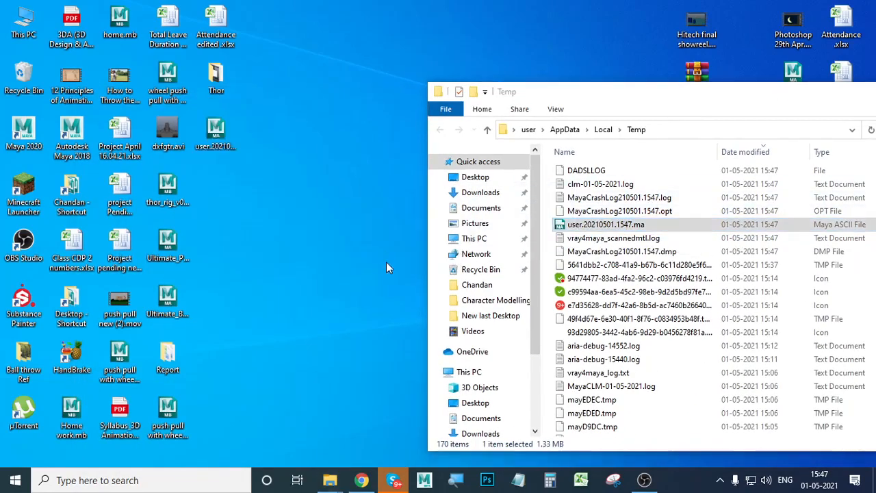
Step: Open the recovered user.20210501.1547.ma in Maya 2018, closing the Temp folder window and the Maya Crash Log panel
drag(361, 193, 77, 123)
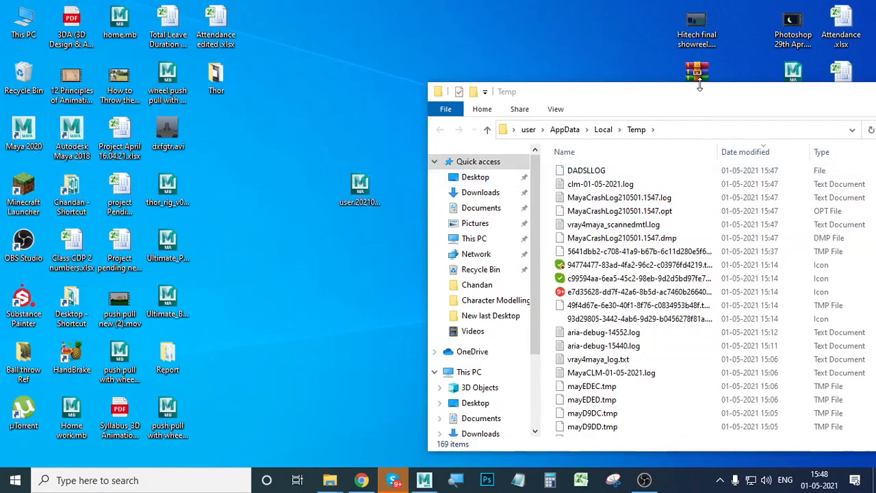
drag(704, 96, 205, 67)
click(540, 65)
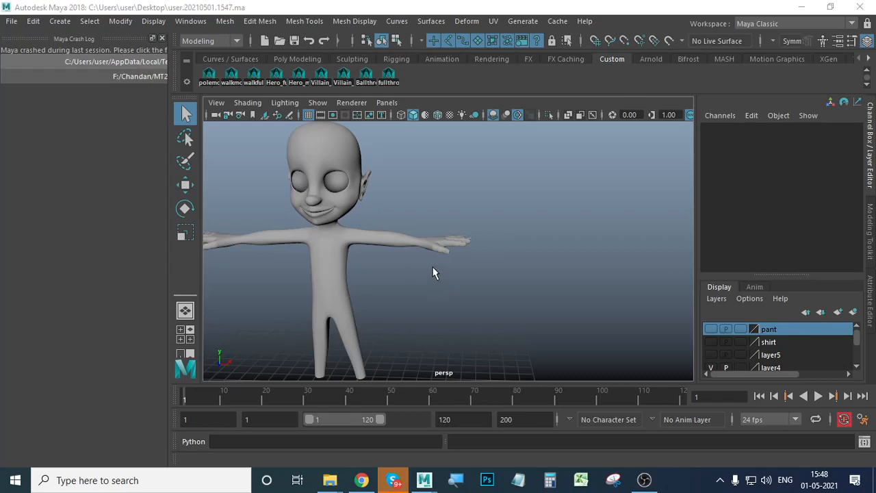
click(166, 63)
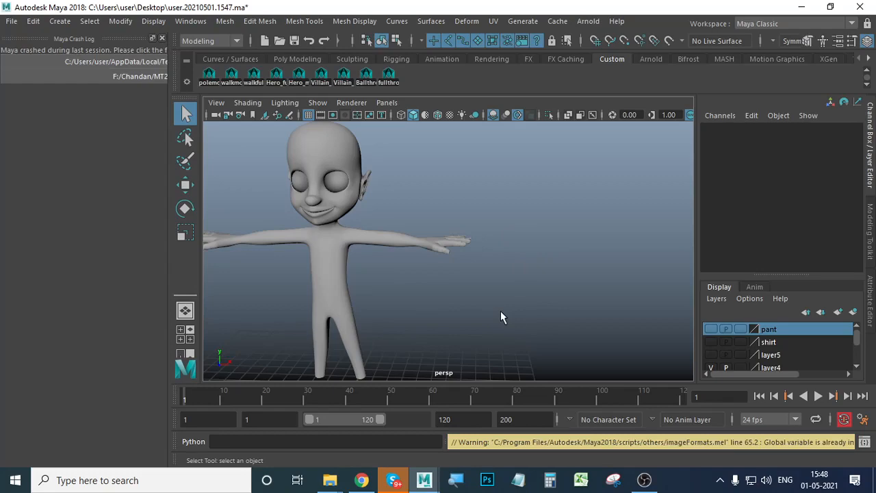
click(163, 39)
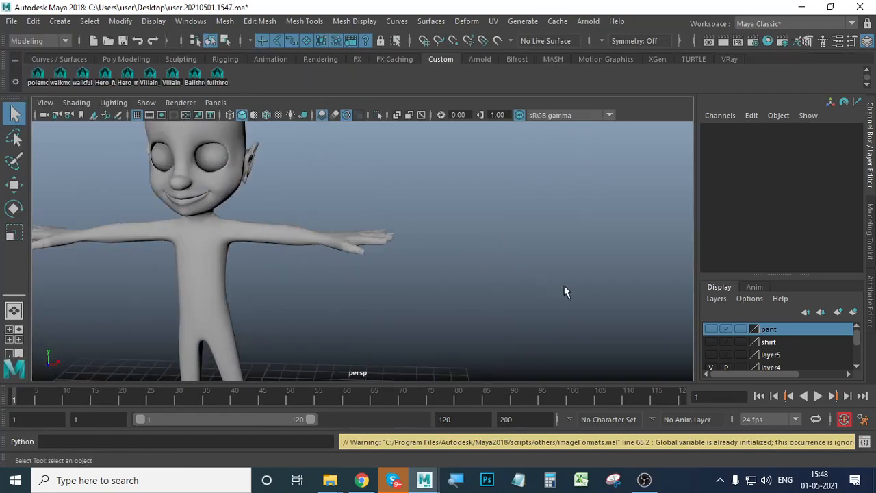
Step: Select the recovered character mesh and open the UV Editor to check the joined hand shell with its overlapping thumb
click(272, 237)
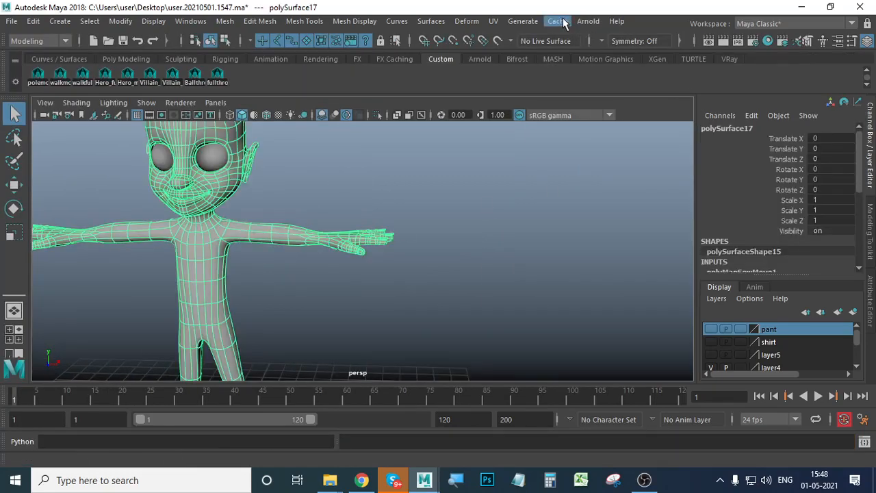
click(496, 22)
click(549, 44)
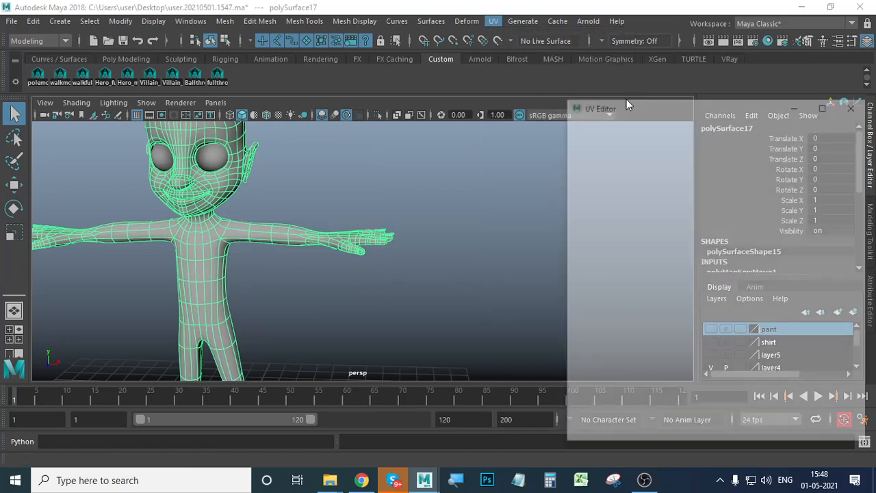
click(652, 170)
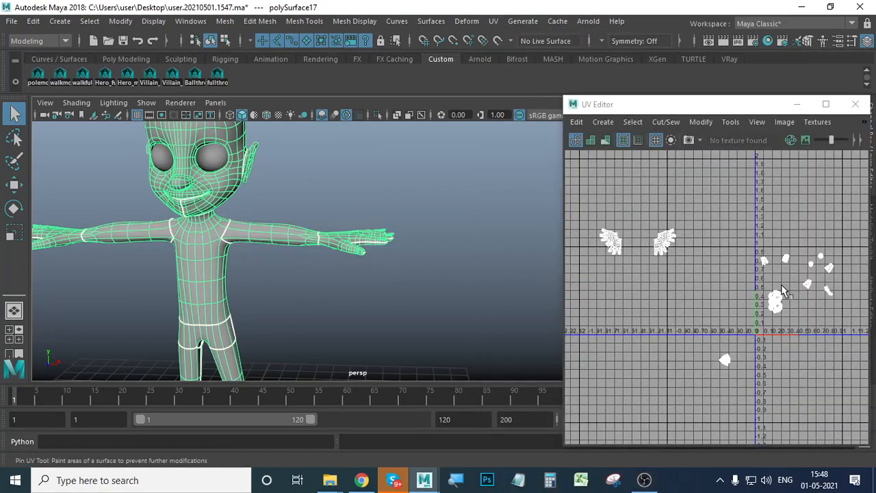
scroll(670, 263, up, 8)
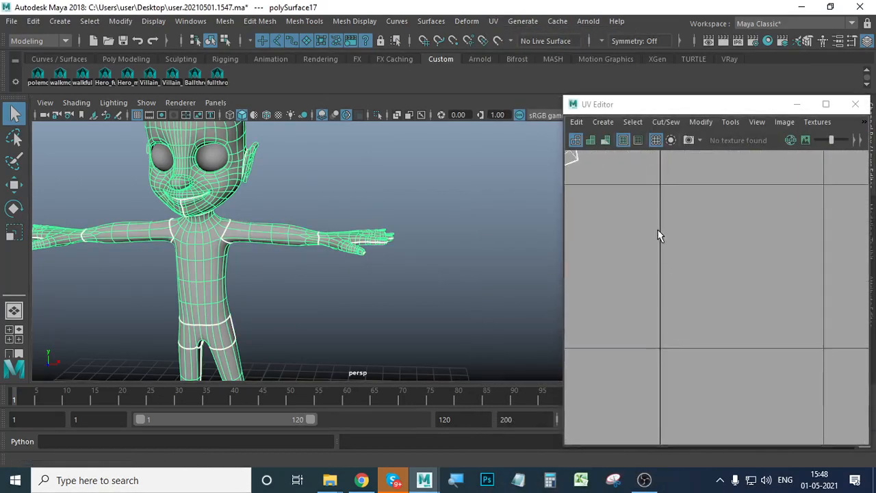
scroll(660, 235, down, 1)
scroll(779, 351, up, 1)
alt+middle_drag(755, 279, 759, 362)
alt+right_drag(758, 361, 641, 327)
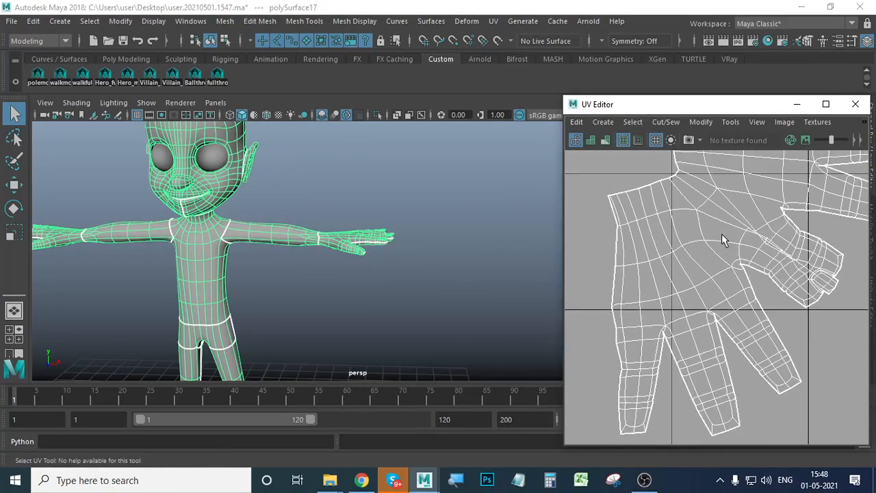
Step: Save the recovered scene as "chacter unwrap" in Maya ASCII format in the personal folder linked from the desktop
key(ctrl+shift+s)
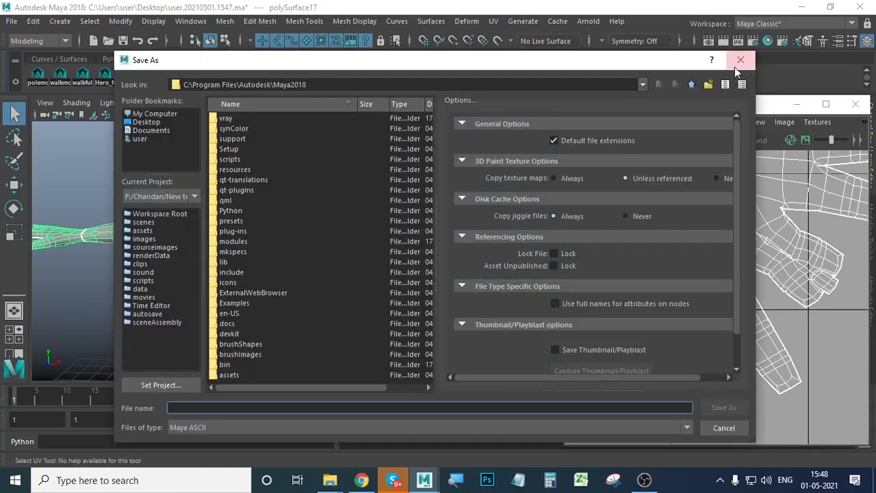
click(146, 115)
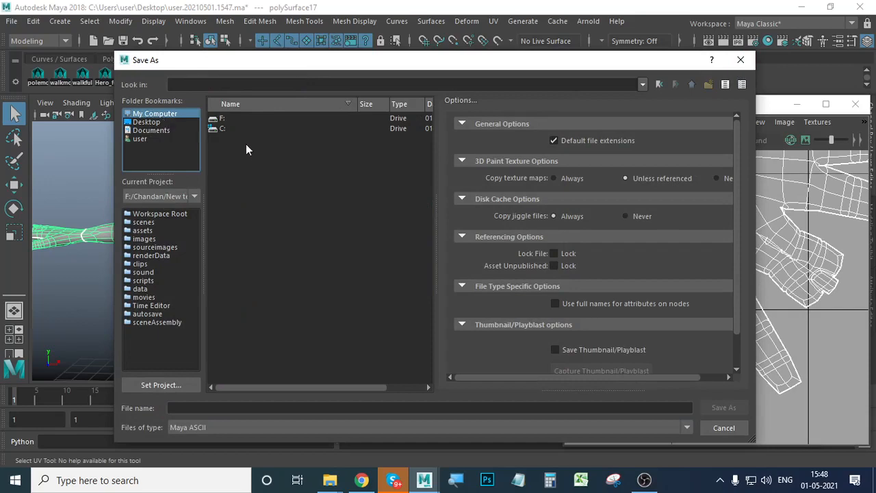
click(159, 123)
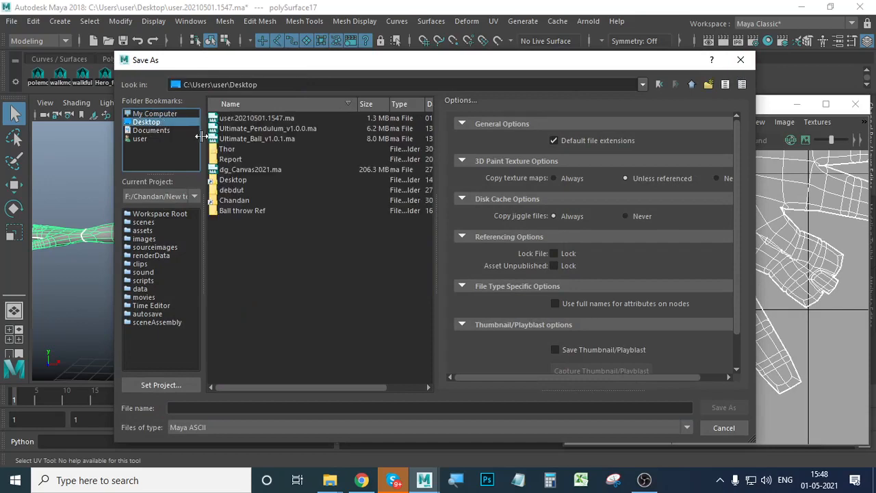
double_click(245, 200)
scroll(312, 299, down, 5)
click(272, 408)
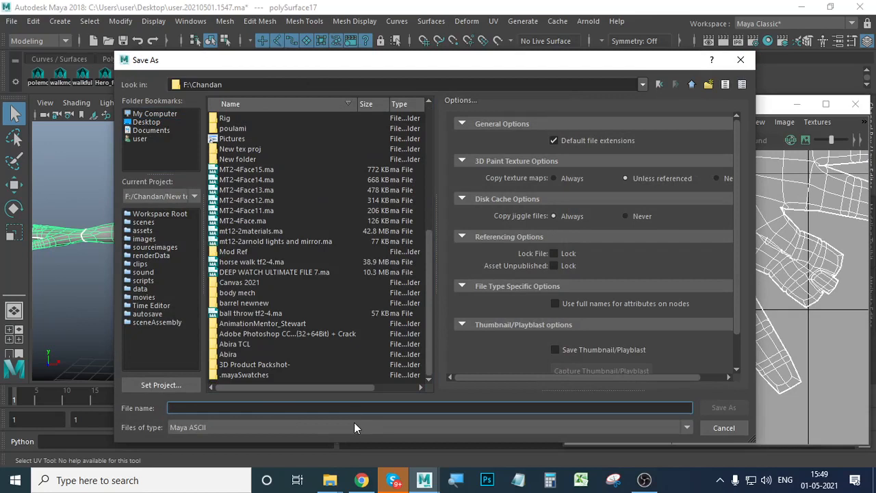
text(chacter)
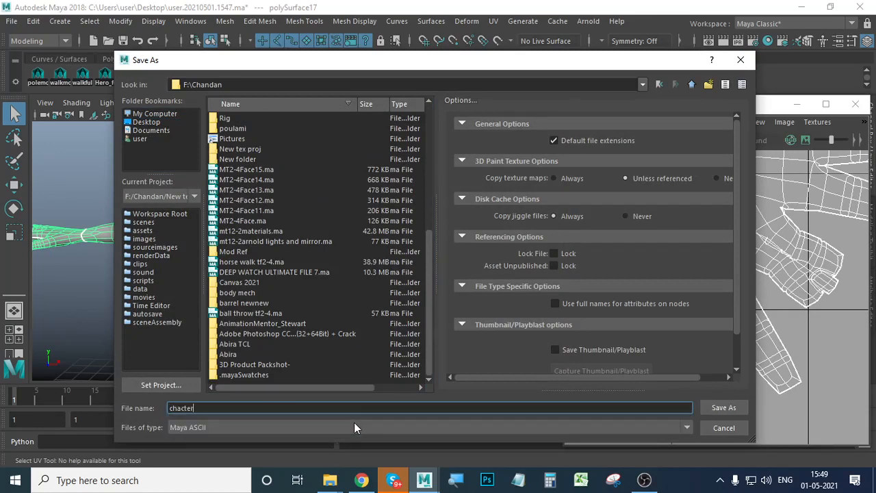
text( unwrap)
click(706, 407)
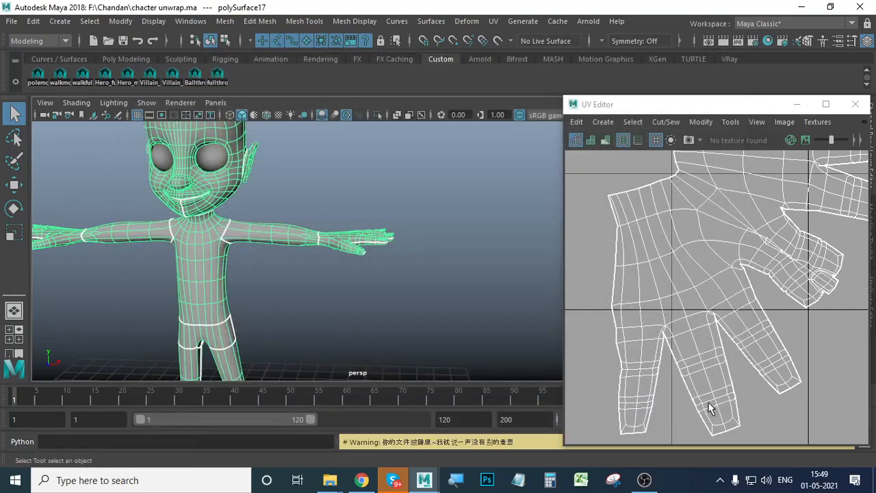
Step: Move the UV Editor beside the character and set it to UV selection around the thumb's overlapping seam
drag(679, 104, 447, 80)
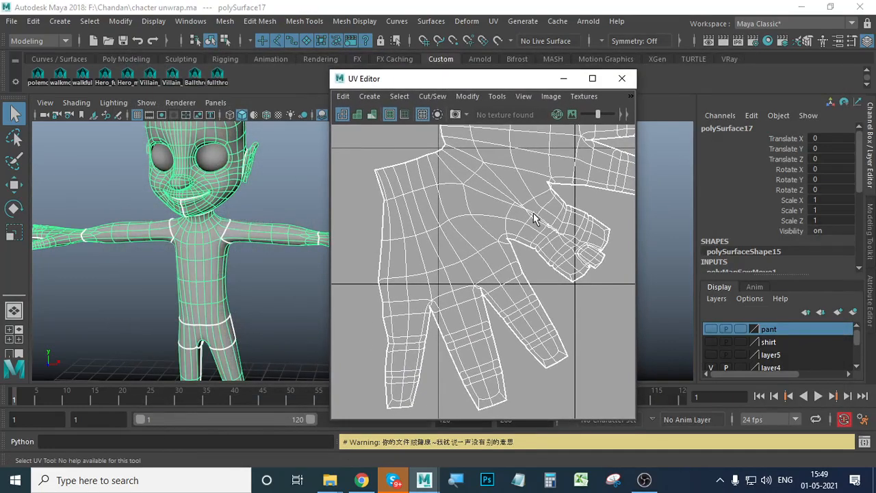
scroll(541, 236, down, 2)
scroll(541, 239, up, 5)
alt+middle_drag(518, 232, 476, 274)
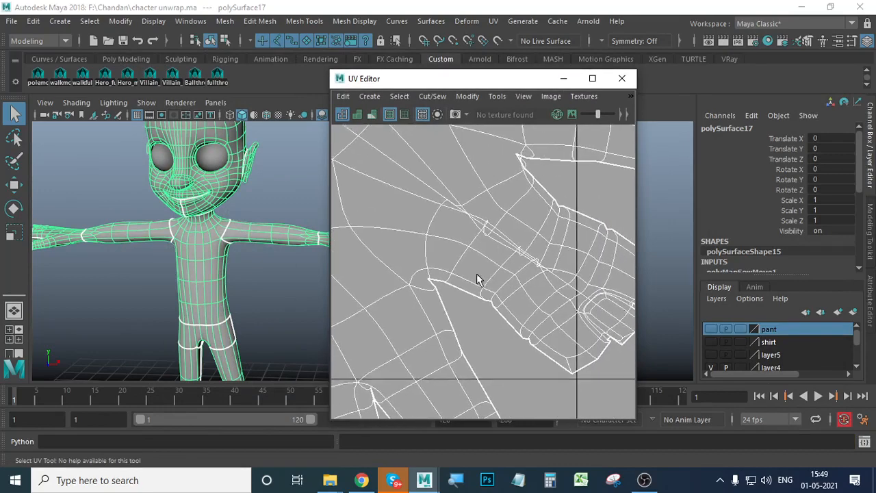
alt+right_drag(477, 274, 518, 262)
right_drag(512, 210, 456, 192)
click(506, 239)
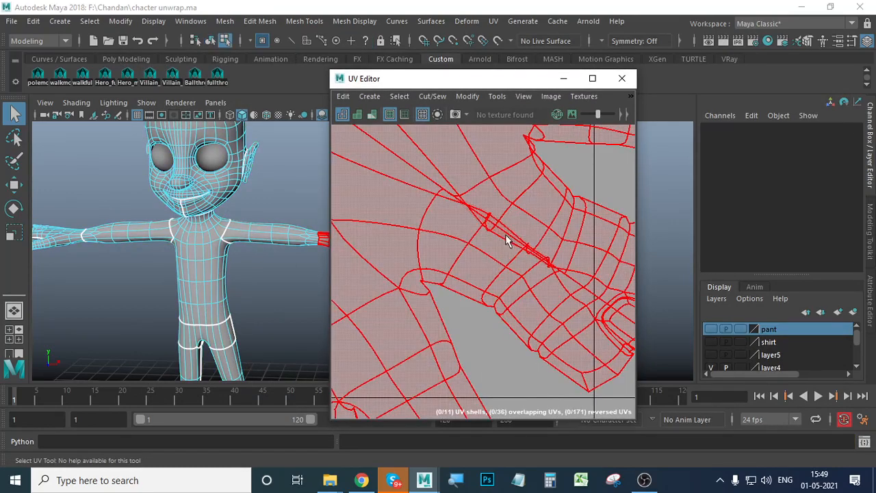
right_drag(503, 216, 557, 210)
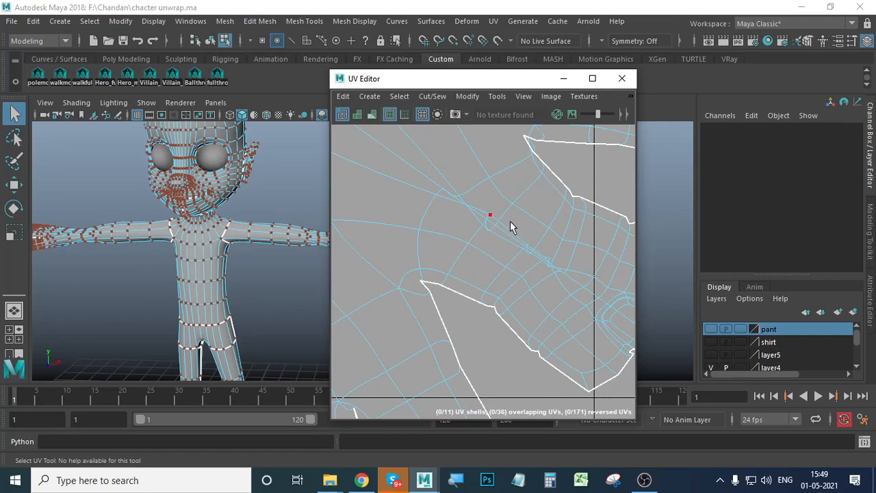
Step: Examine the thumb and palm on the 3D model against the overlapping thumb UVs in the UV Editor
mouse_move(313, 271)
alt+mouse_down()
mouse_move(276, 262)
mouse_move(206, 270)
mouse_move(147, 251)
mouse_move(310, 278)
alt+mouse_up()
alt+middle_drag(311, 277, 321, 282)
scroll(190, 248, up, 5)
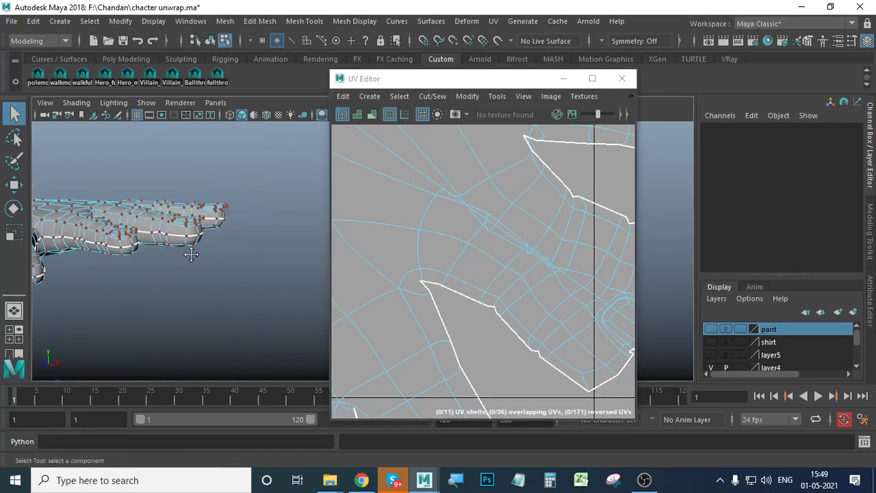
alt+middle_drag(189, 248, 329, 270)
scroll(170, 255, up, 2)
click(167, 254)
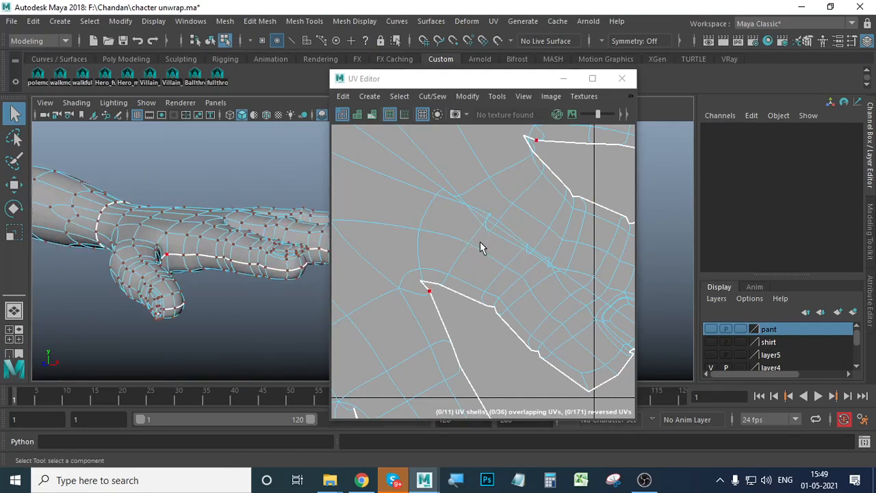
scroll(479, 267, down, 5)
scroll(492, 283, up, 4)
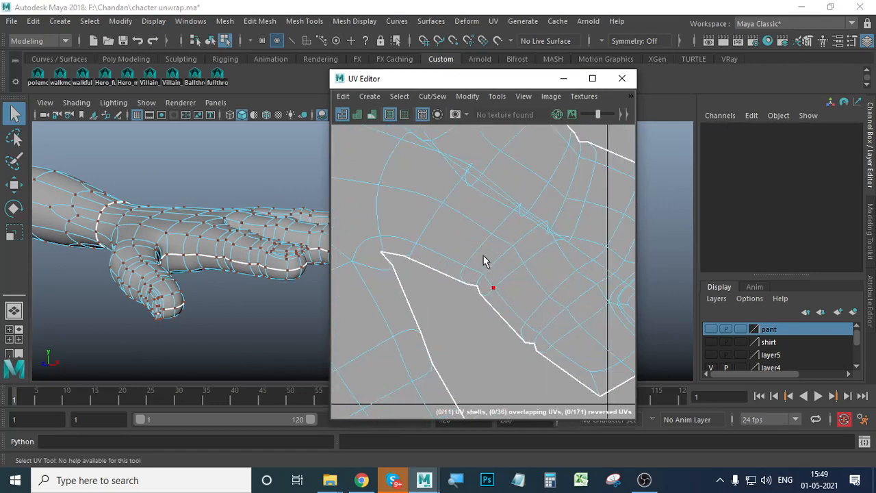
Step: Move the overlapping UVs at the base of the thumb seam apart to untangle their edges
click(471, 186)
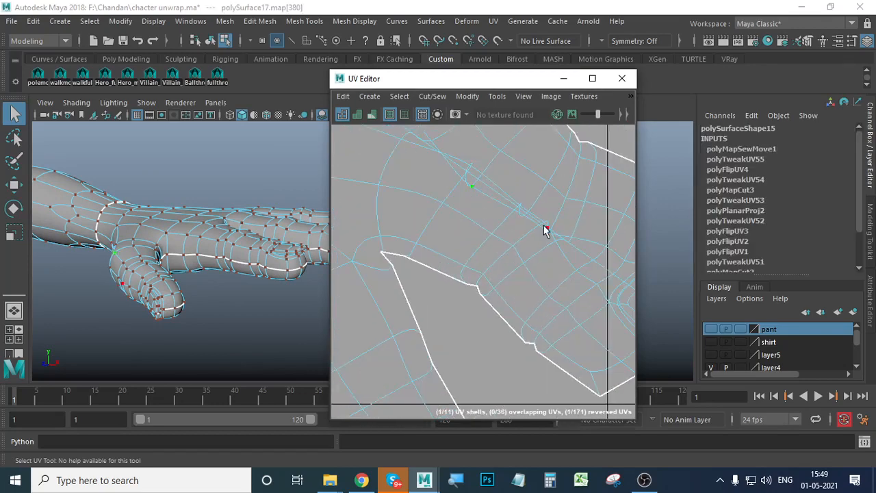
key(w)
drag(459, 202, 494, 147)
click(469, 167)
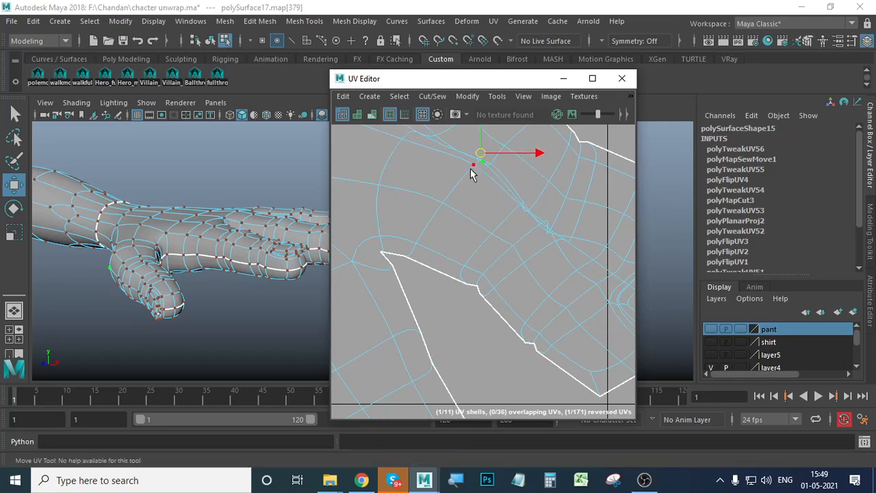
click(459, 181)
drag(458, 181, 457, 185)
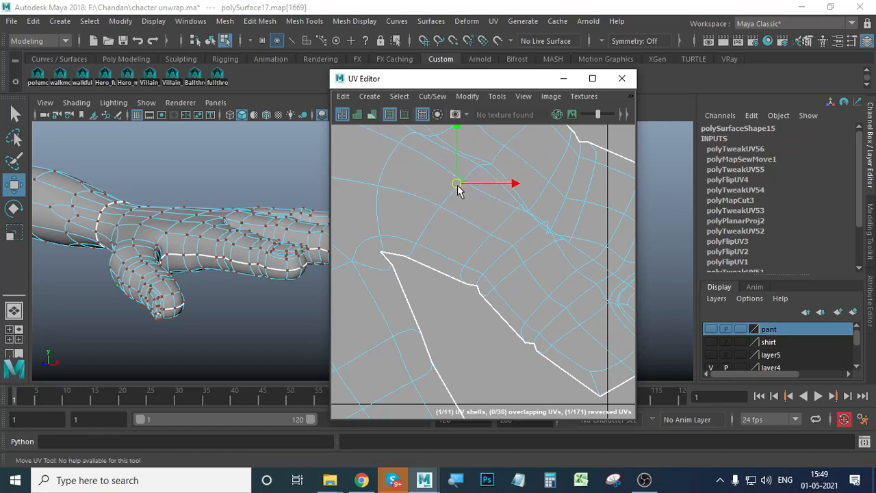
click(478, 171)
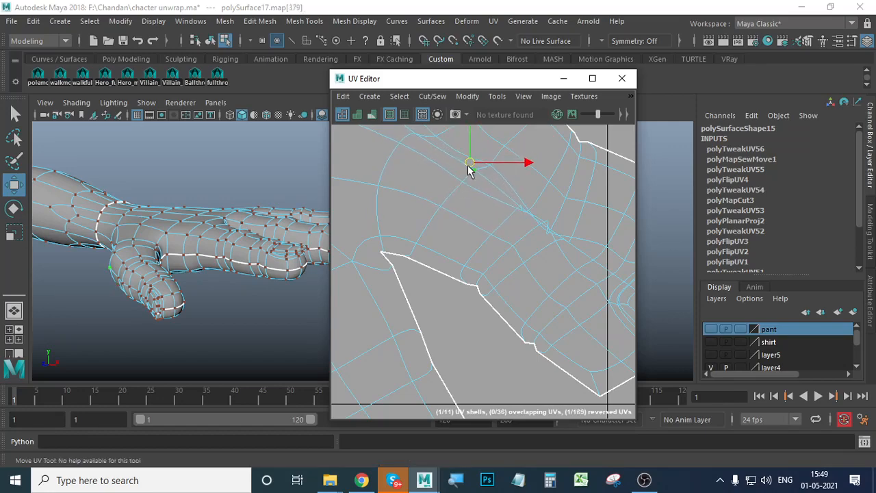
Step: Shift the remaining crossed UVs along the middle of the thumb seam outward to separate them
scroll(482, 210, up, 2)
alt+middle_drag(513, 218, 448, 279)
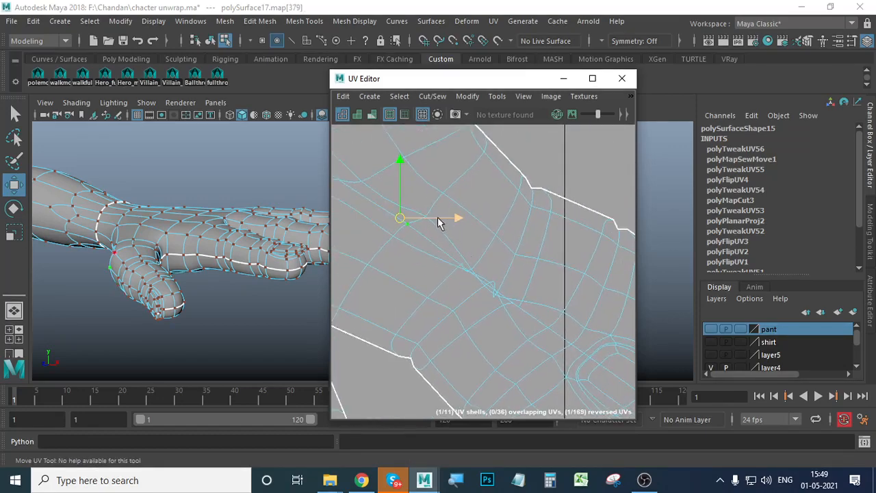
click(425, 224)
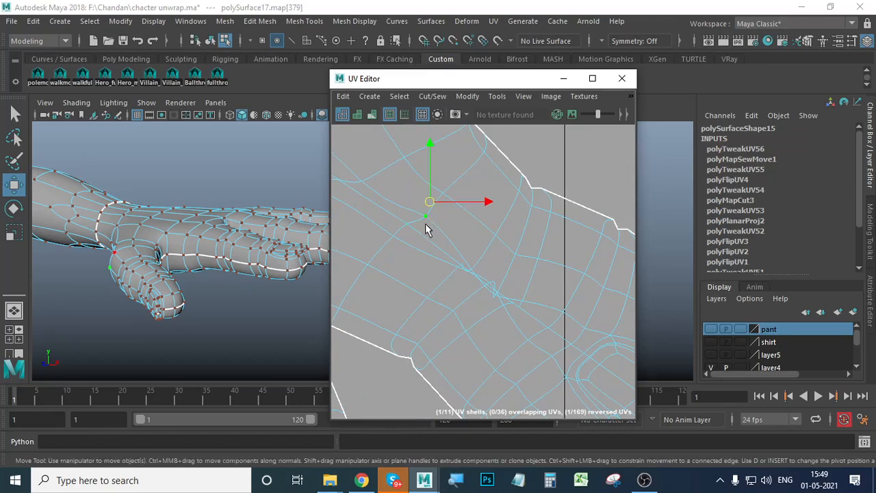
alt+middle_drag(475, 263, 525, 254)
scroll(526, 254, up, 1)
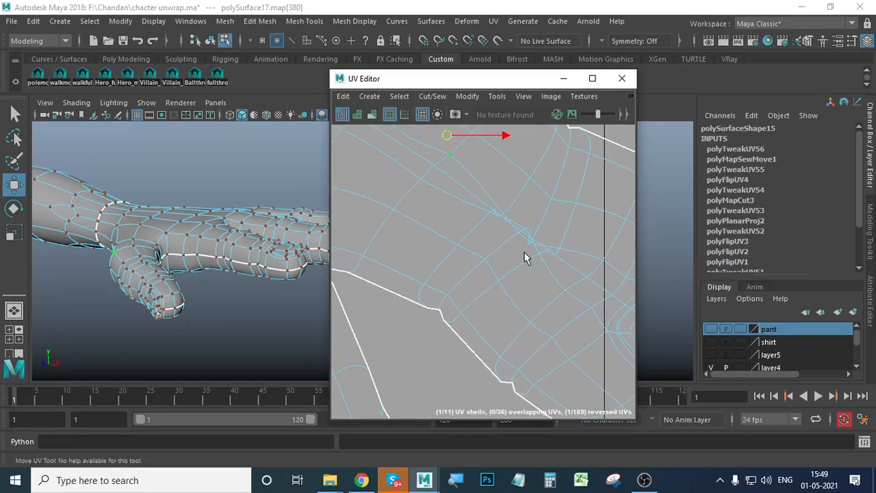
click(496, 213)
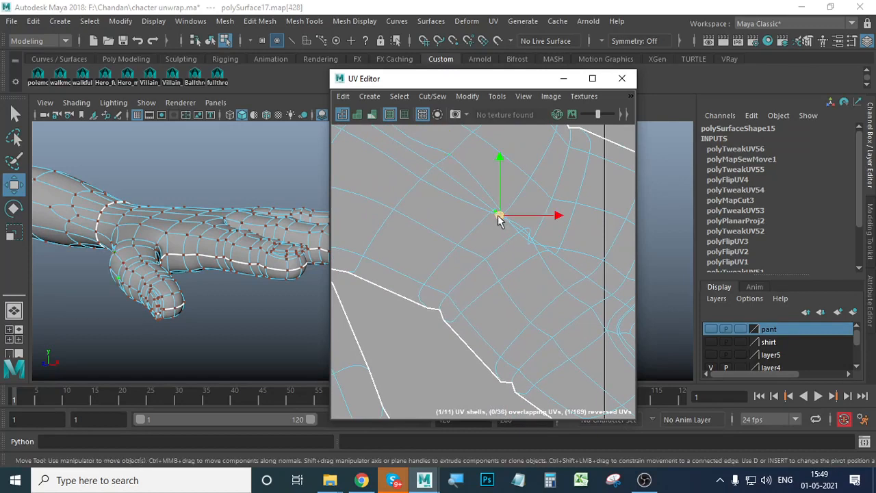
drag(498, 215, 521, 203)
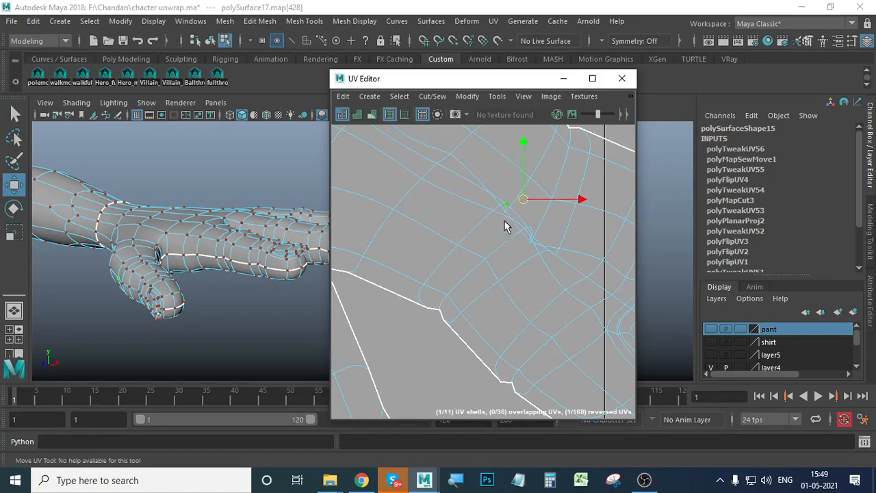
Step: Select the whole hand UV shell, look through the available UV commands, and return to the Select Tool
scroll(504, 226, down, 5)
scroll(503, 219, up, 4)
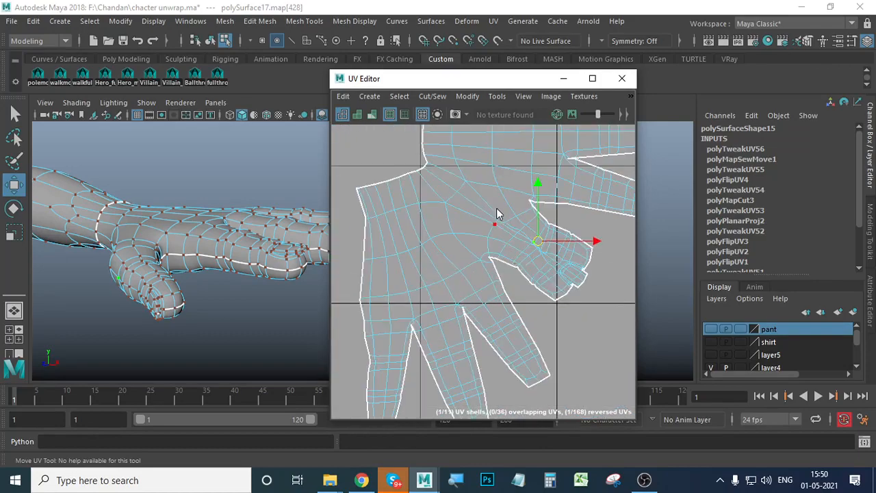
right_drag(497, 214, 452, 198)
click(461, 204)
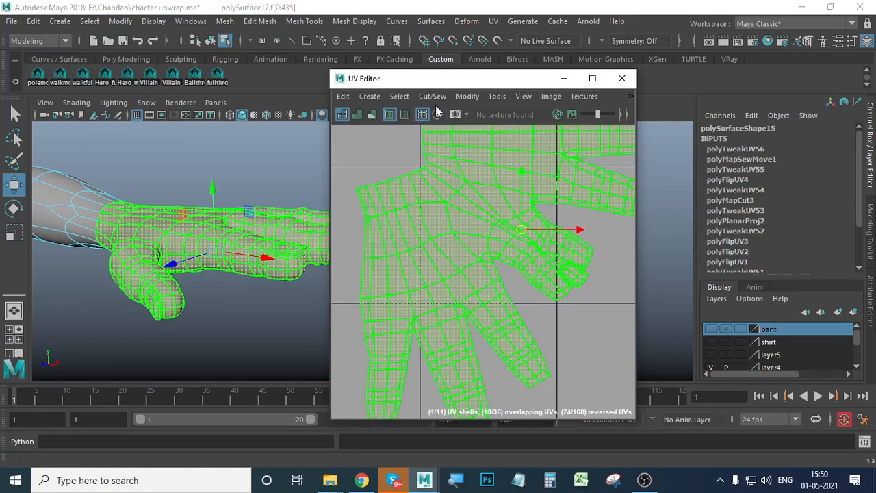
drag(476, 86, 612, 83)
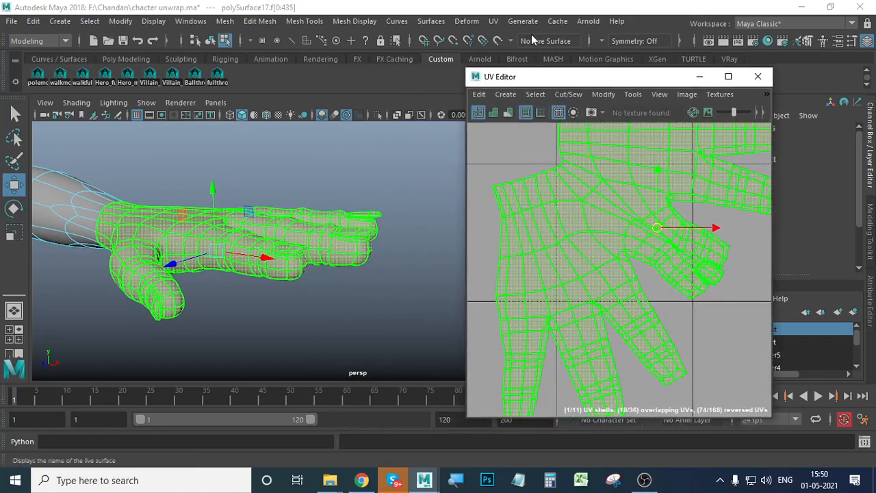
click(494, 21)
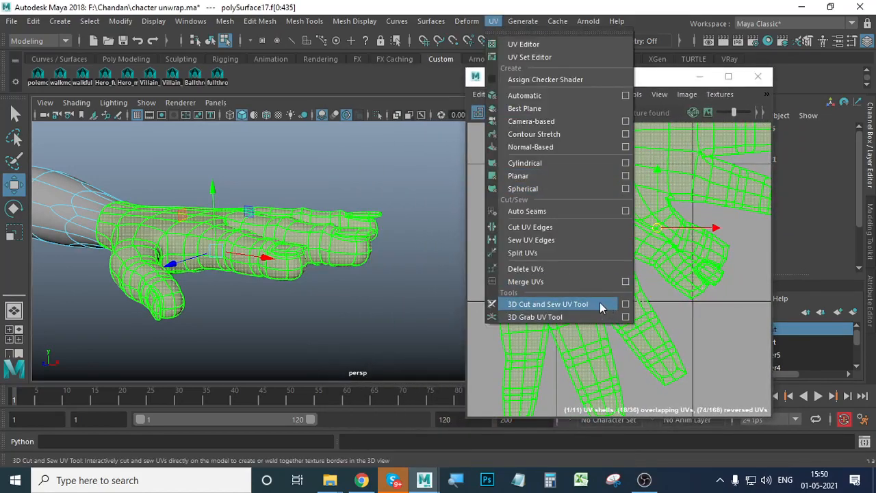
click(15, 115)
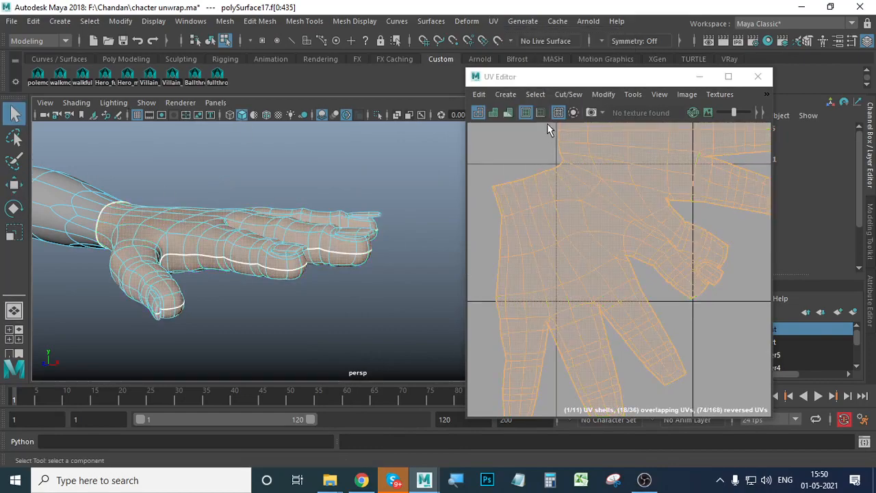
Step: Widen the UV Editor window, deselect the hand shell, and frame the whole hand layout
drag(597, 79, 521, 80)
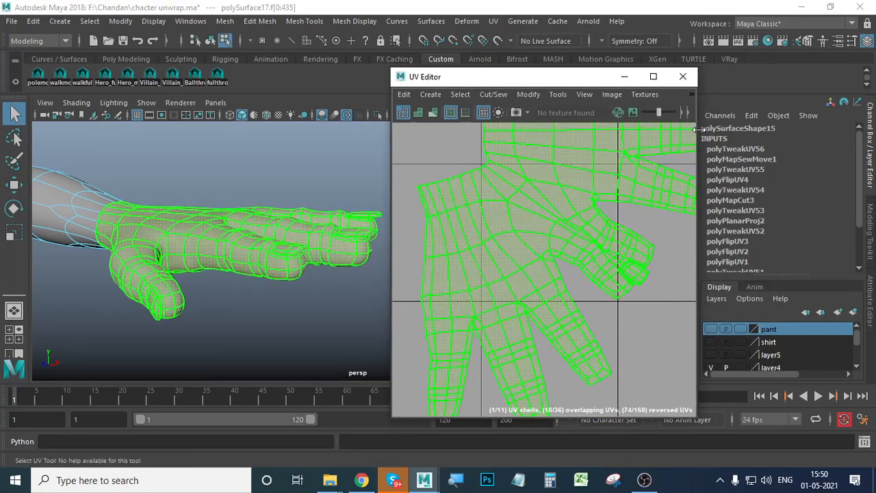
drag(699, 128, 827, 129)
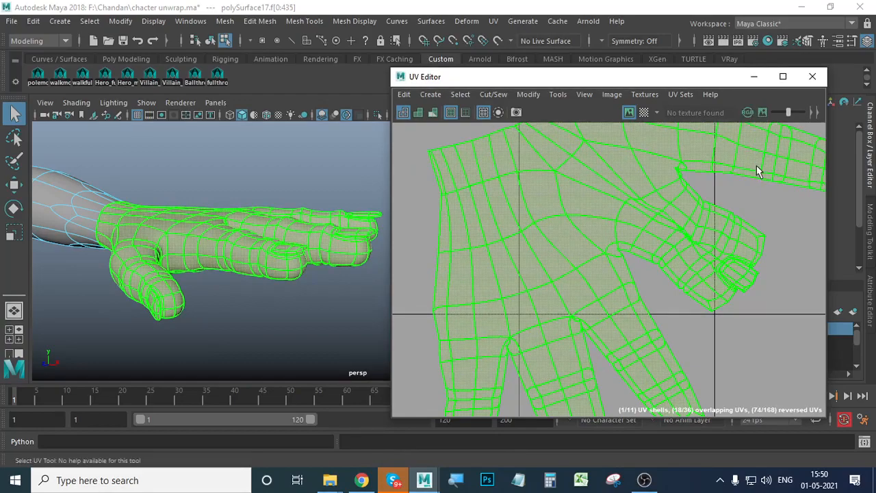
click(779, 218)
alt+middle_drag(687, 300, 578, 295)
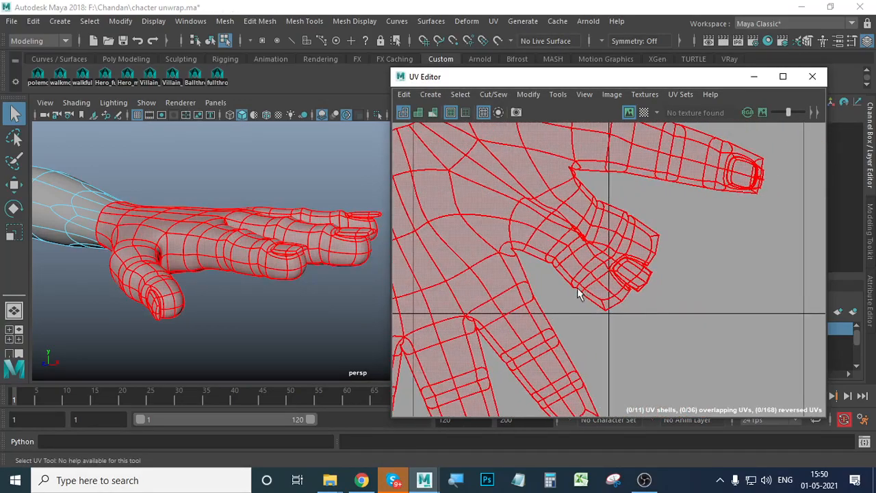
alt+right_drag(694, 287, 506, 260)
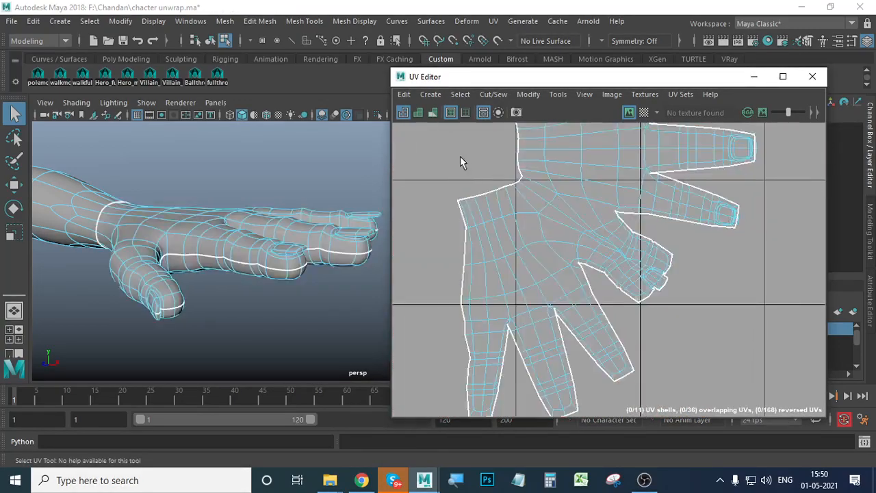
Step: Turn on shaded display of the UV shells to check the thumb for overlapping and reversed UVs
click(411, 96)
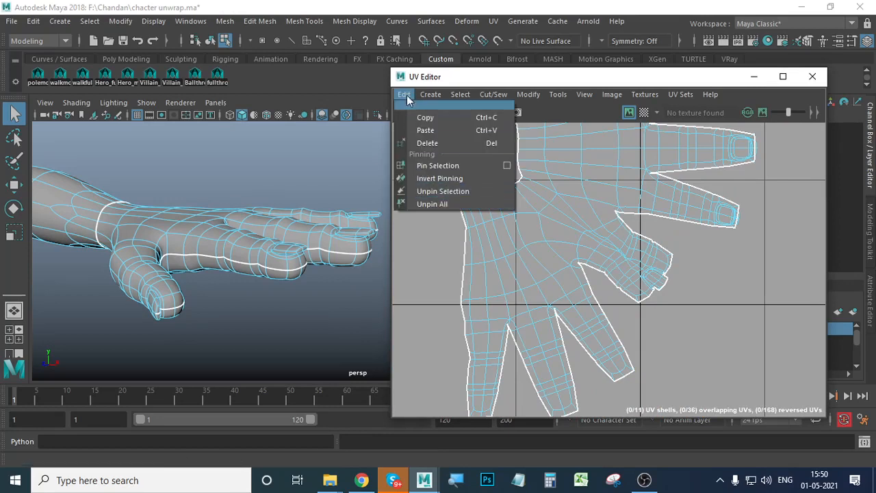
click(677, 78)
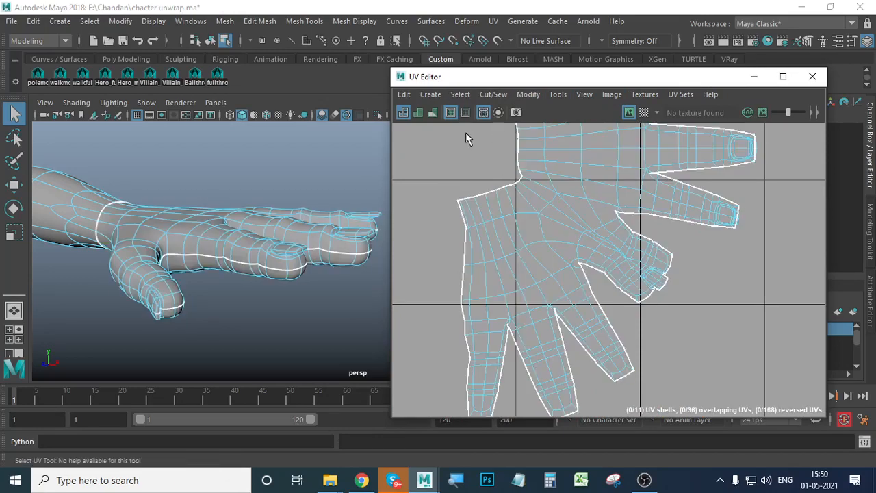
click(418, 112)
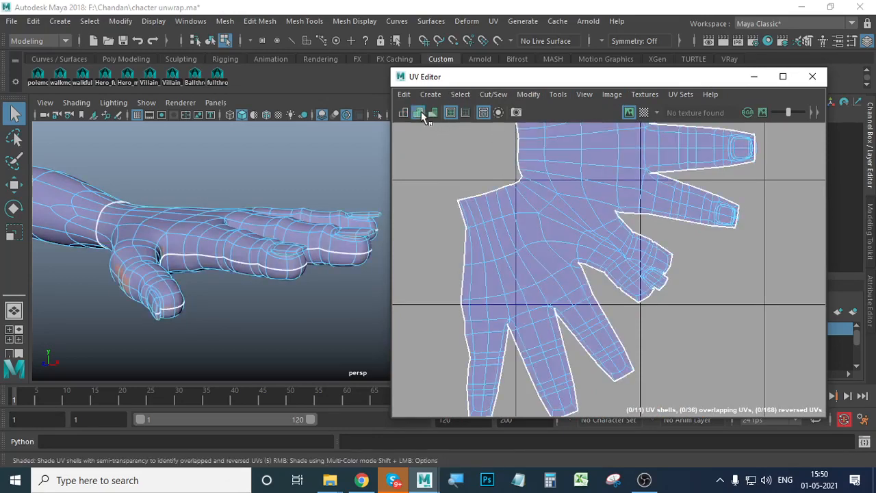
scroll(716, 288, up, 5)
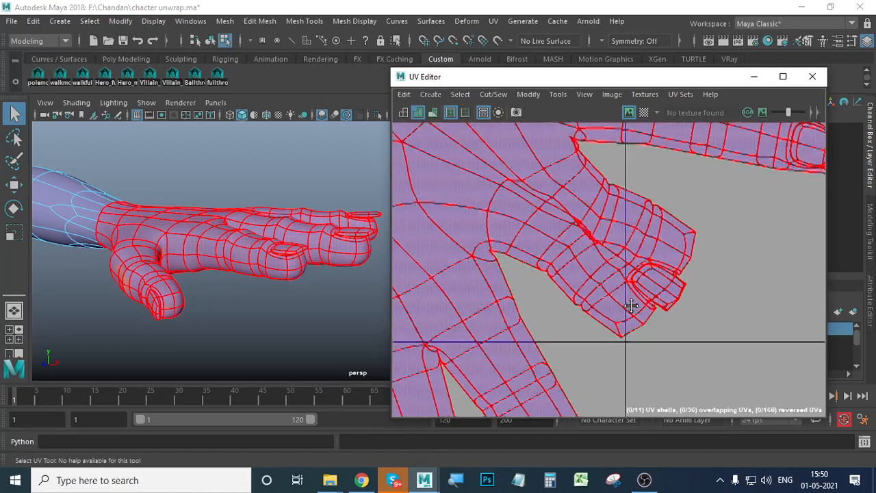
Step: Switch the hand shell to UV selection and pick a UV in the crossed middle of the thumb seam
click(603, 219)
right_drag(606, 215, 662, 210)
scroll(612, 262, up, 3)
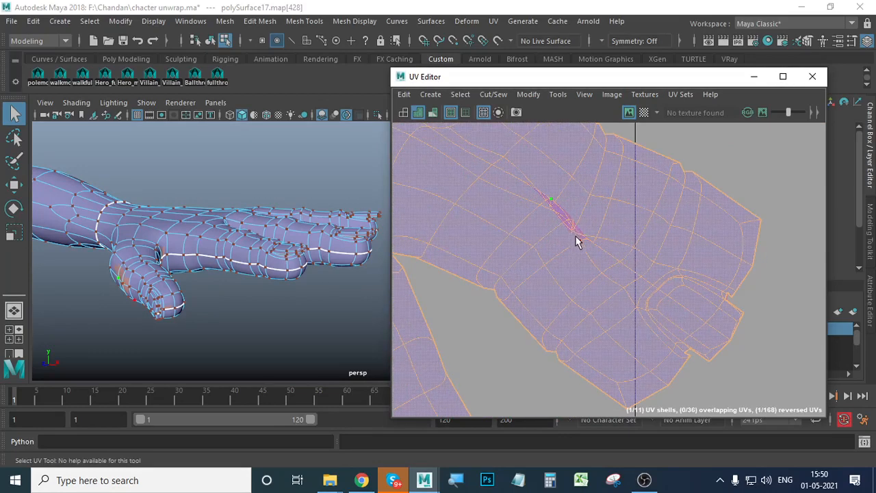
click(575, 235)
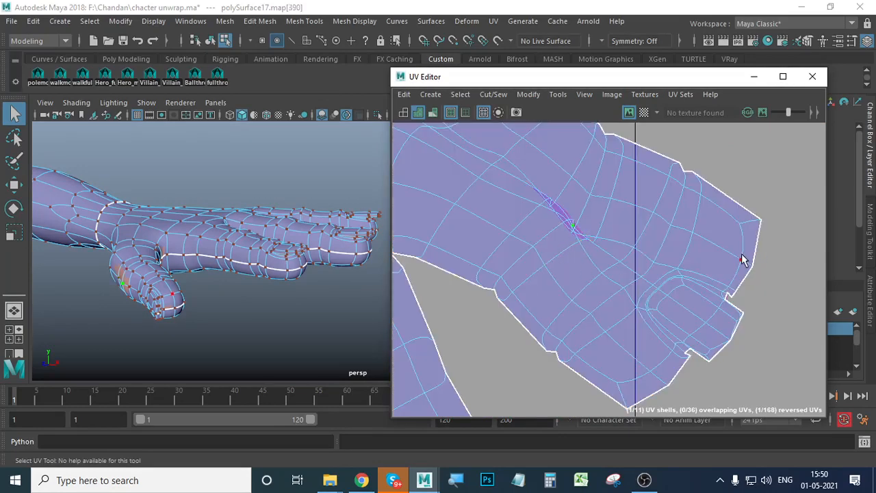
Step: Try moving the crossed UVs at the lower end of the thumb seam apart, and undo each move
key(w)
drag(576, 232, 581, 204)
key(ctrl+z)
key(ctrl+z)
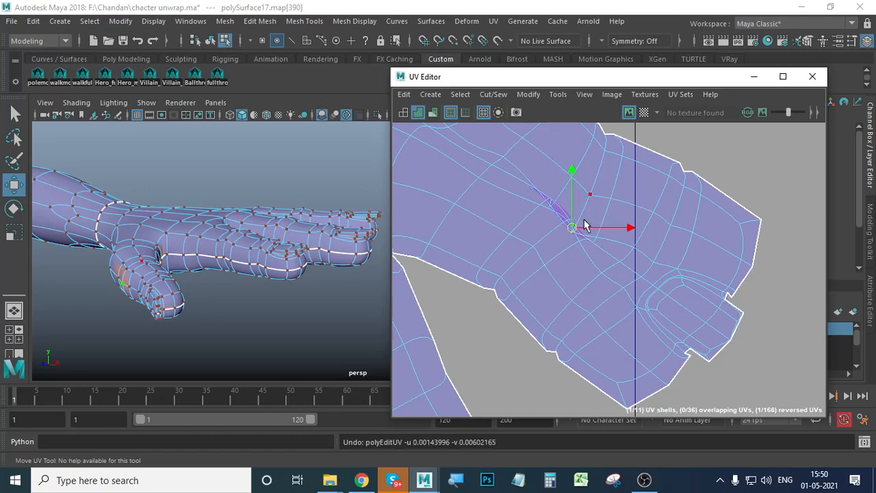
scroll(582, 243, up, 5)
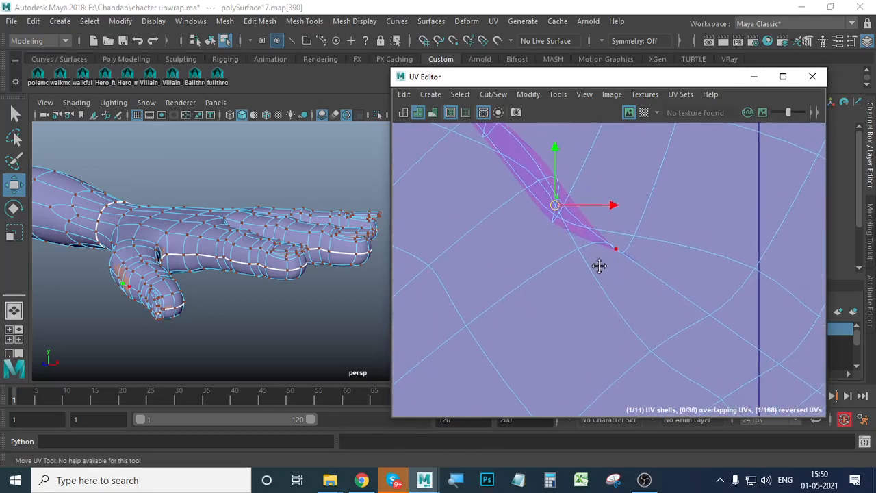
click(618, 251)
drag(611, 245, 592, 270)
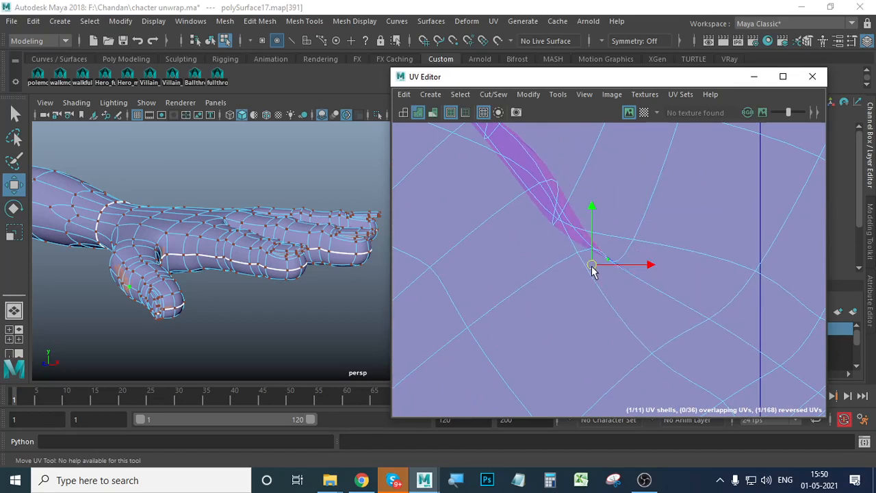
key(ctrl+z)
key(ctrl+z)
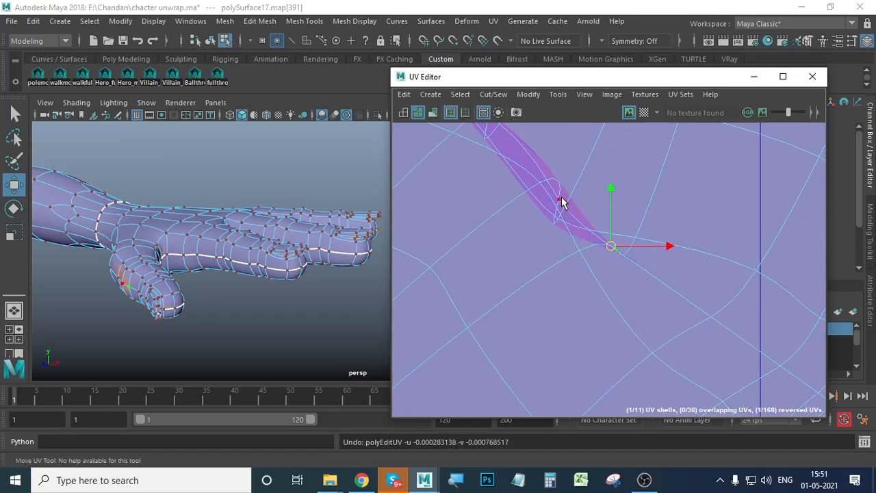
Step: Move the crossed thumb seam UVs one by one to opposite sides of the seam to untangle the overlap
click(559, 200)
drag(559, 208, 612, 181)
click(566, 218)
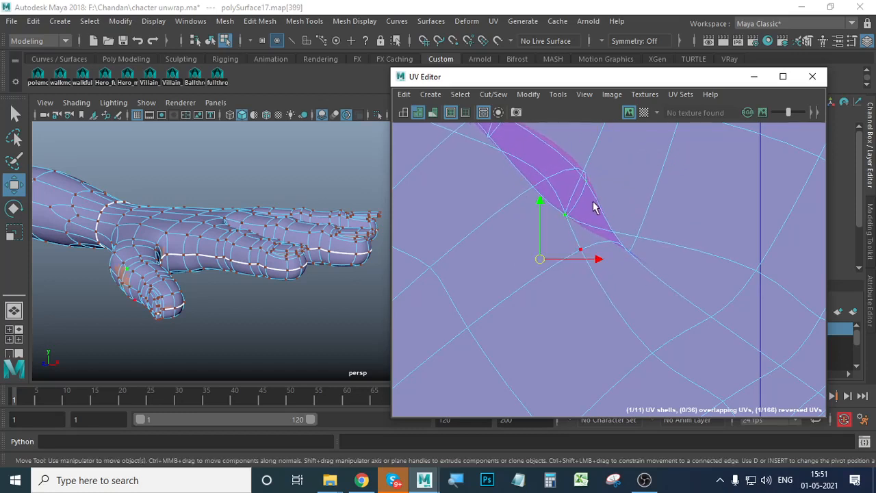
drag(540, 260, 619, 162)
alt+middle_drag(571, 271, 556, 346)
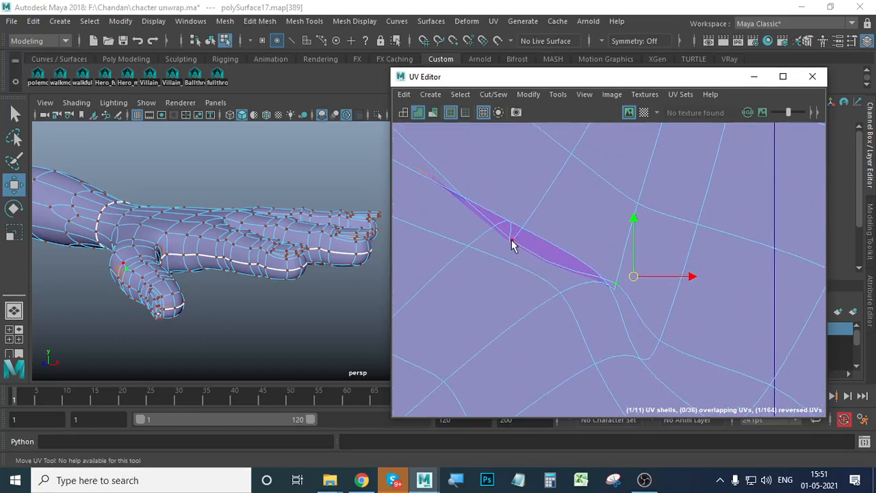
click(512, 242)
drag(507, 312, 565, 221)
Step: Reposition the bunched UVs around the middle of the thumb to even out the grid spacing
scroll(672, 276, down, 12)
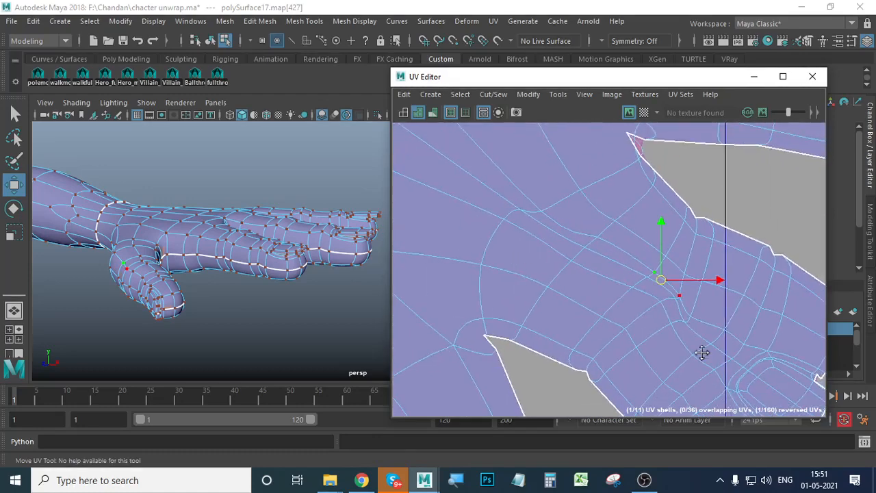
alt+drag(702, 352, 621, 292)
scroll(596, 294, up, 2)
alt+middle_drag(603, 293, 631, 307)
scroll(630, 308, up, 1)
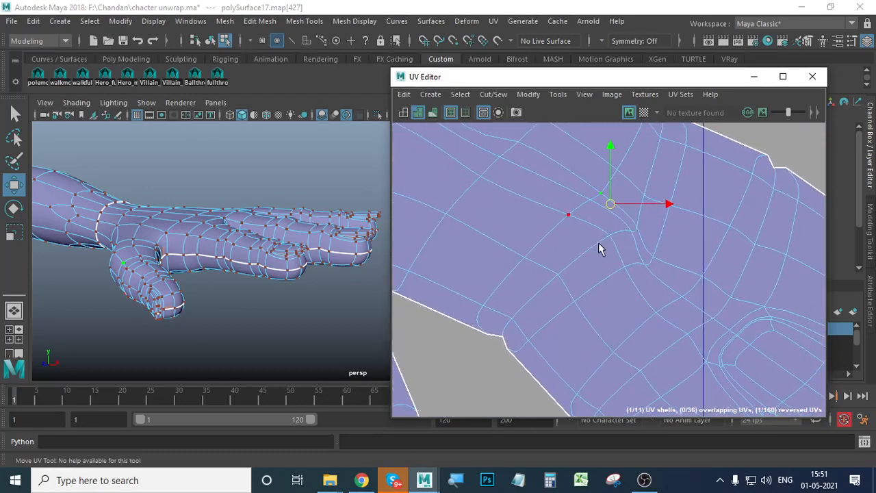
drag(609, 237, 584, 252)
click(630, 237)
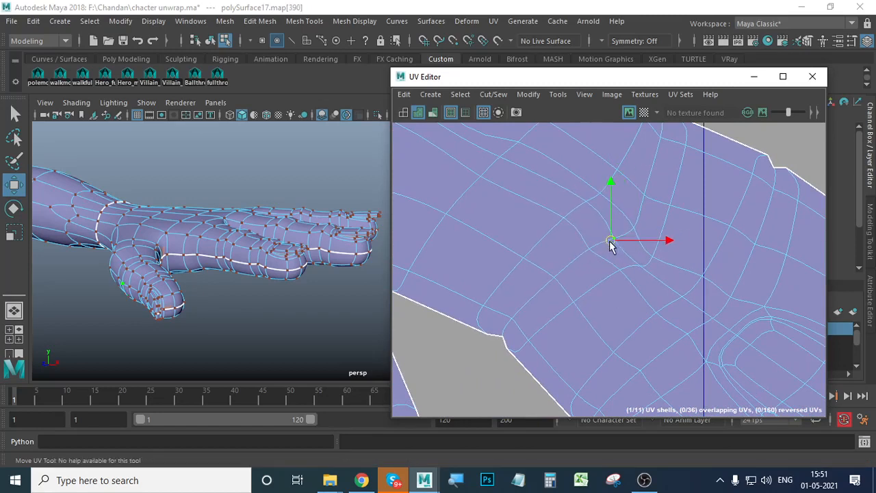
click(654, 257)
mouse_move(638, 274)
mouse_down()
mouse_move(657, 254)
mouse_move(639, 285)
mouse_up()
click(622, 270)
click(619, 245)
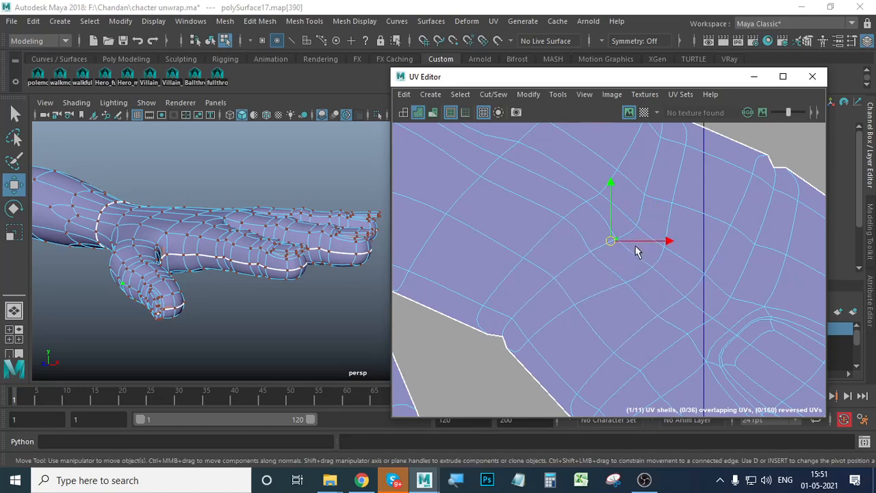
Step: Check the untangled thumb and the whole hand layout, switch to UV shell selection, and clear the selection
scroll(700, 290, down, 5)
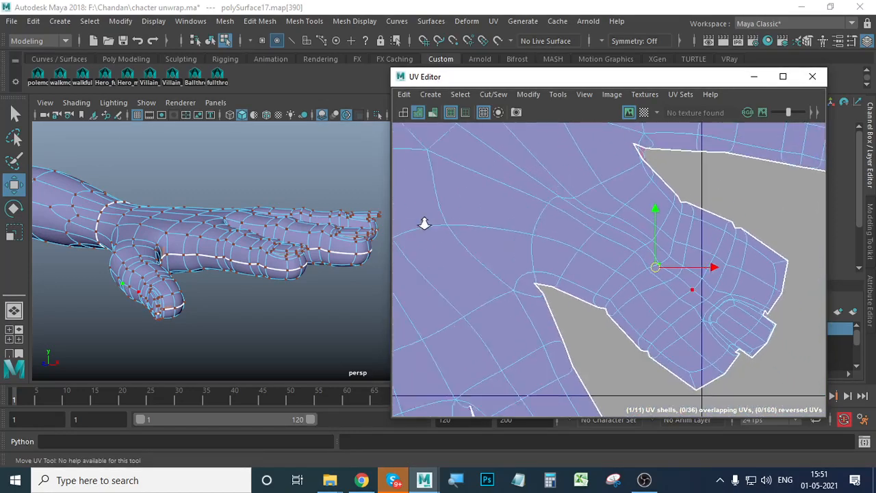
alt+right_drag(638, 274, 736, 298)
alt+middle_drag(740, 300, 714, 305)
alt+right_drag(657, 294, 721, 312)
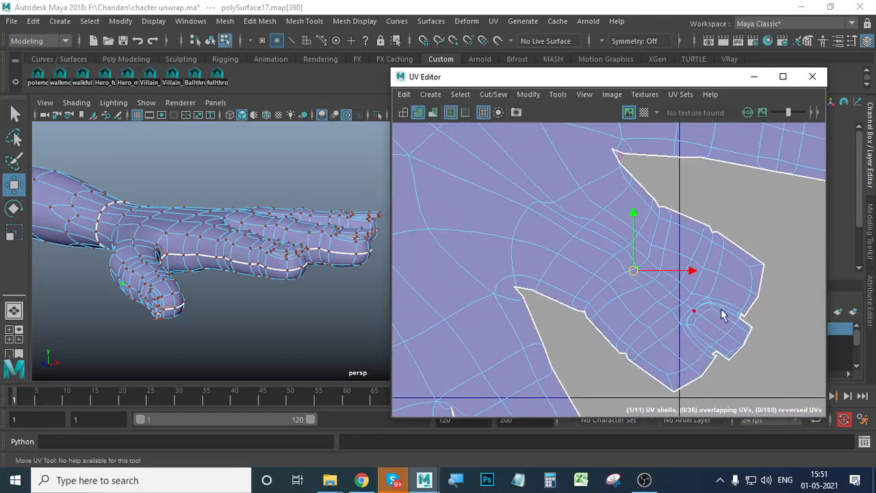
scroll(719, 319, down, 5)
scroll(707, 327, down, 3)
alt+middle_drag(735, 351, 704, 314)
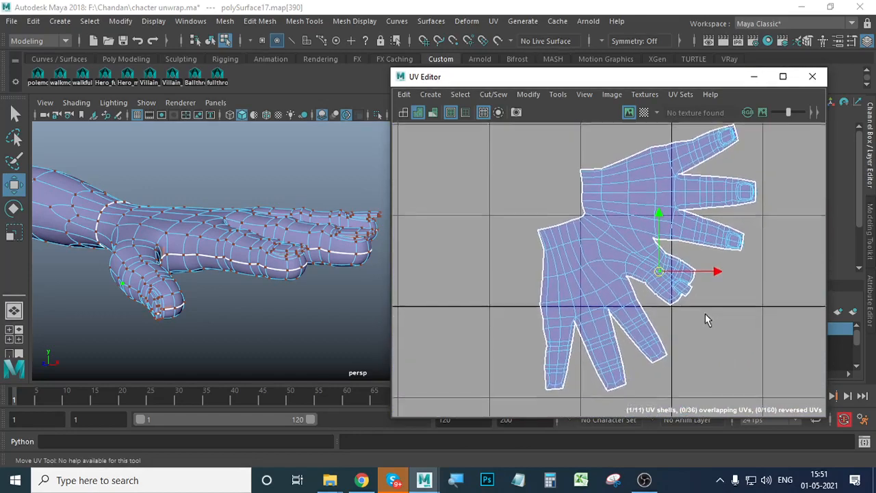
right_drag(608, 206, 556, 190)
click(611, 203)
click(528, 268)
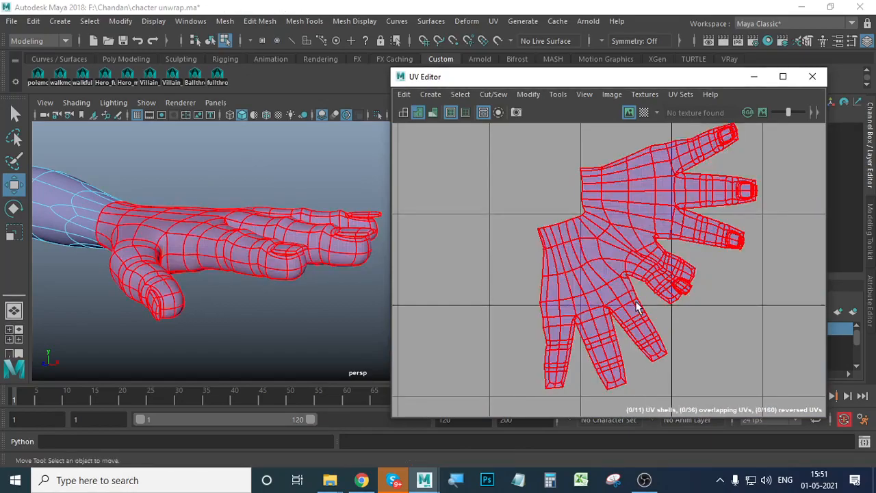
Step: Select the other hand's UV shell at its overlapping thumb seam and switch to UV selection
scroll(637, 308, down, 3)
alt+middle_drag(637, 307, 721, 310)
alt+middle_drag(456, 290, 684, 290)
scroll(661, 287, up, 4)
scroll(662, 287, up, 3)
scroll(684, 290, up, 5)
scroll(645, 282, up, 1)
click(715, 281)
scroll(715, 281, up, 2)
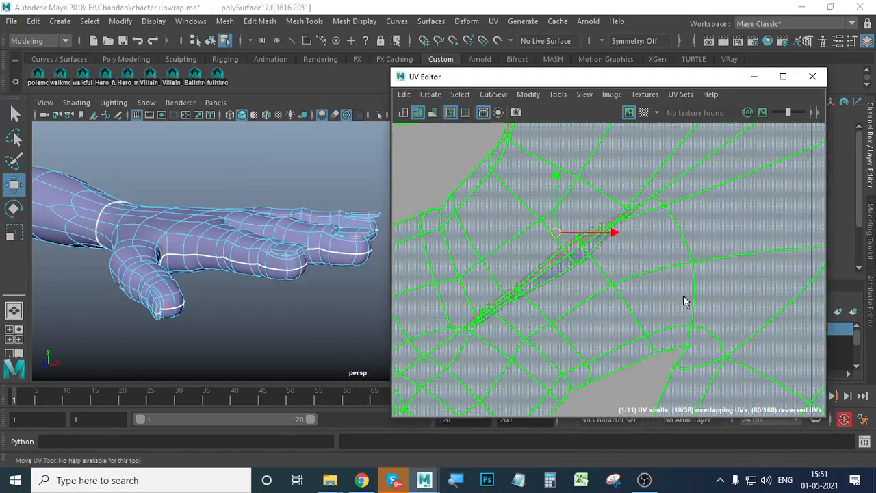
right_drag(684, 253, 739, 253)
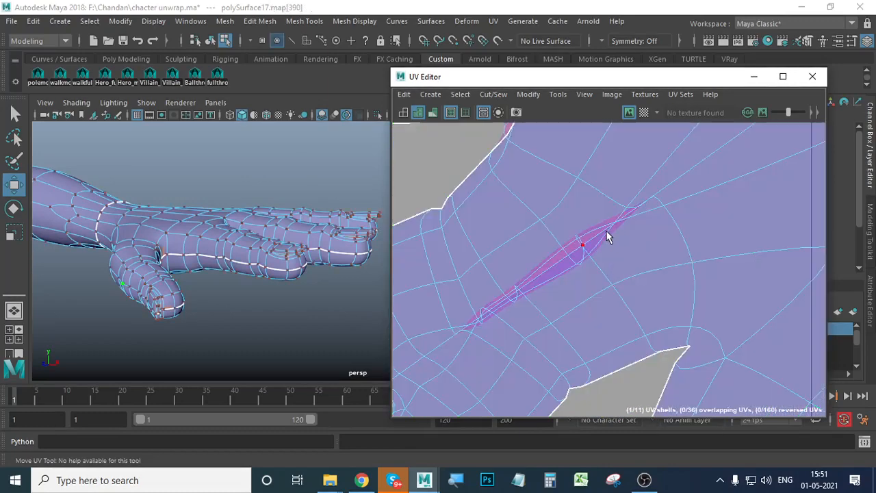
Step: Move two crossed UVs near the base of the second hand's thumb seam outward to open the overlap
drag(618, 299, 621, 226)
key(w)
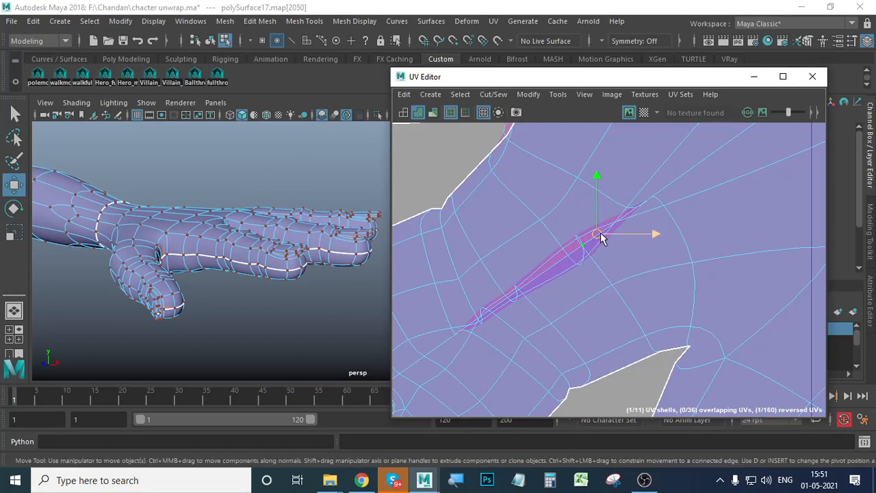
drag(600, 236, 570, 218)
drag(575, 262, 551, 204)
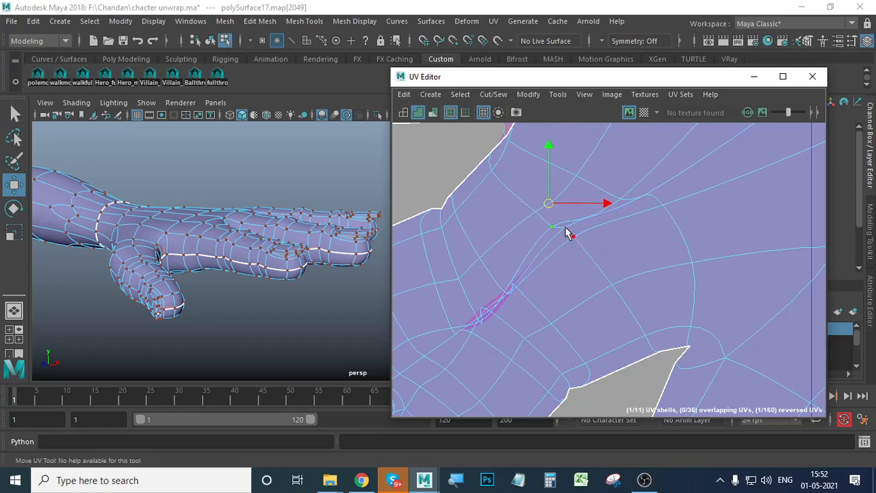
Step: Adjust the neighbouring UVs near the base of the second thumb so the seam grid is evenly spaced
click(571, 231)
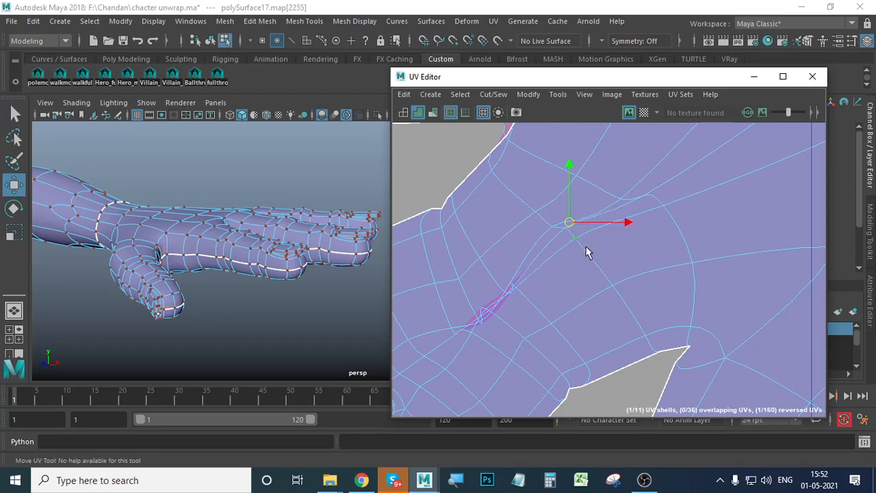
drag(587, 248, 602, 278)
click(574, 247)
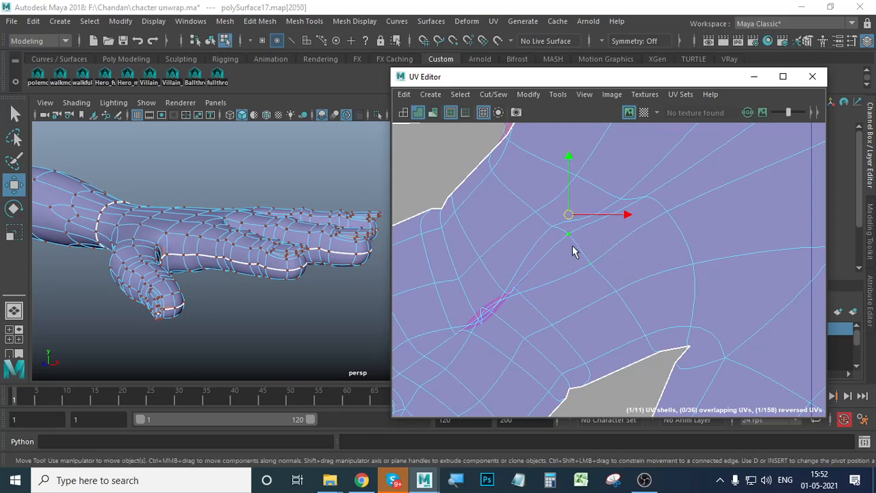
drag(568, 217, 577, 246)
click(553, 233)
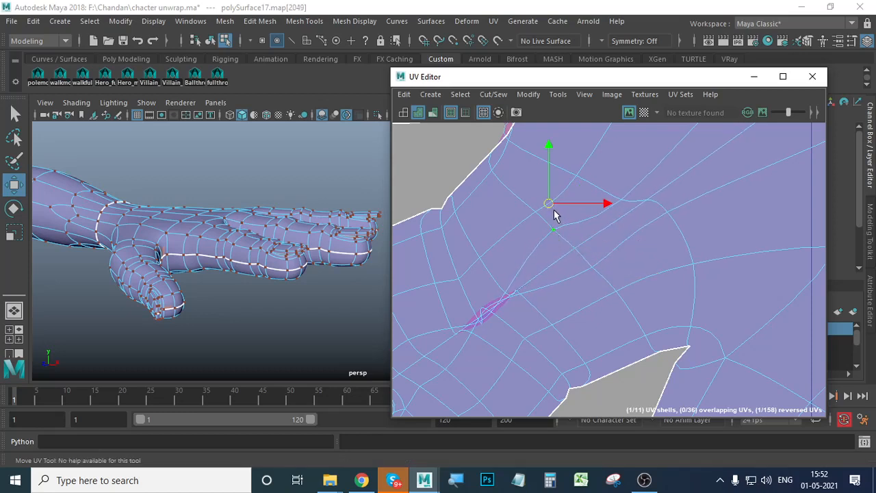
mouse_move(555, 214)
mouse_down()
mouse_move(565, 221)
mouse_move(570, 214)
mouse_up()
Step: Pull the crossed UVs in the middle of the second thumb's seam to their correct sides
alt+middle_drag(505, 301, 598, 248)
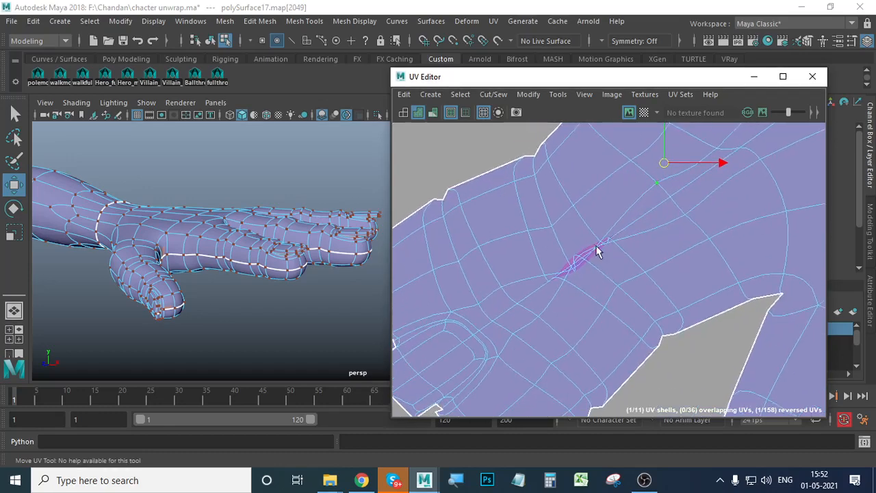
alt+right_drag(598, 248, 627, 259)
click(608, 241)
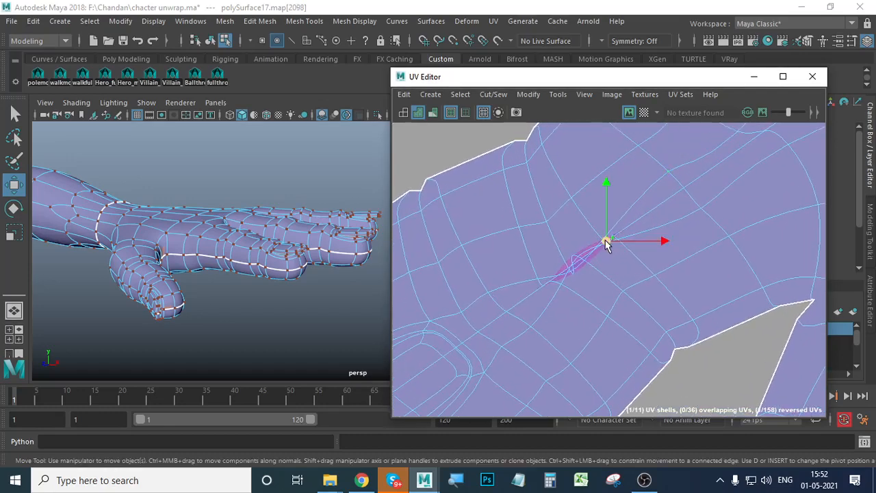
mouse_move(607, 241)
mouse_down()
mouse_move(628, 262)
mouse_move(609, 234)
mouse_up()
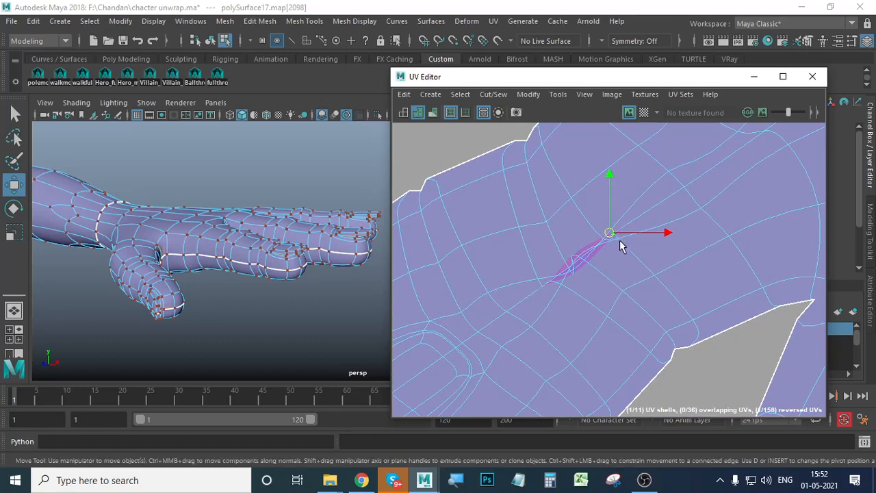
click(621, 244)
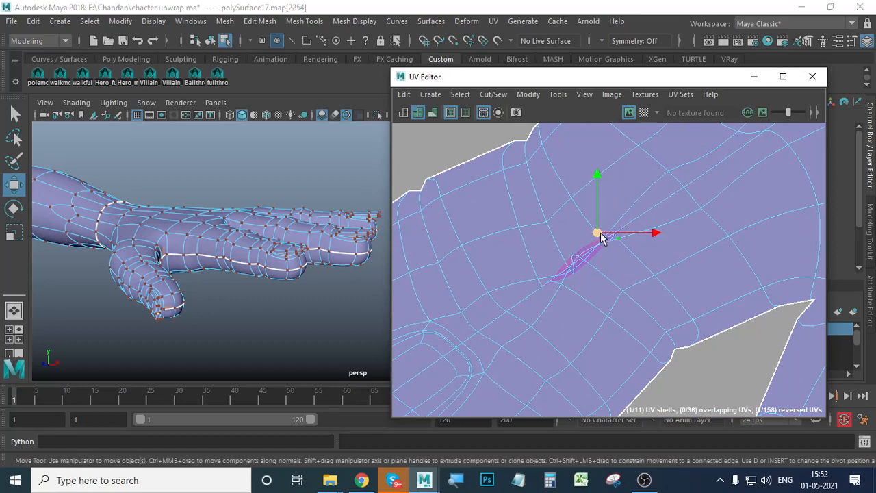
drag(601, 234, 590, 284)
click(604, 240)
click(583, 261)
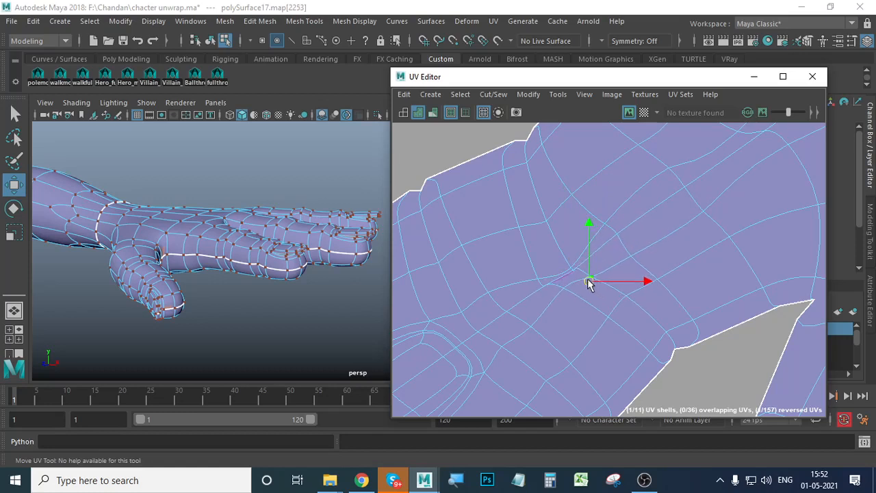
Step: Separate the remaining crossed UVs at the fingertip end of the second thumb's seam
click(574, 267)
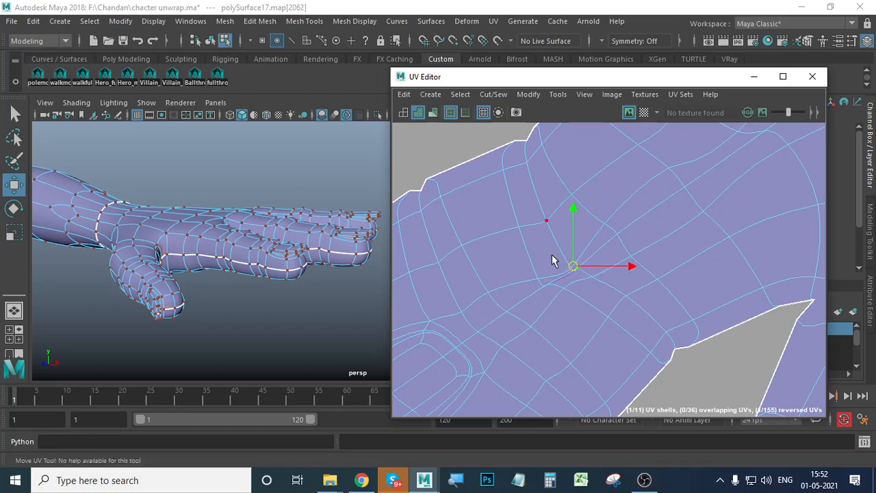
click(538, 283)
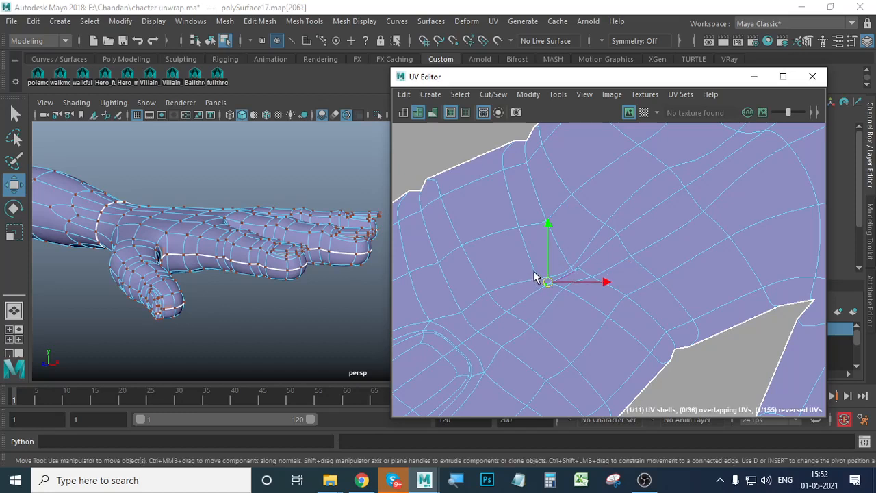
click(569, 278)
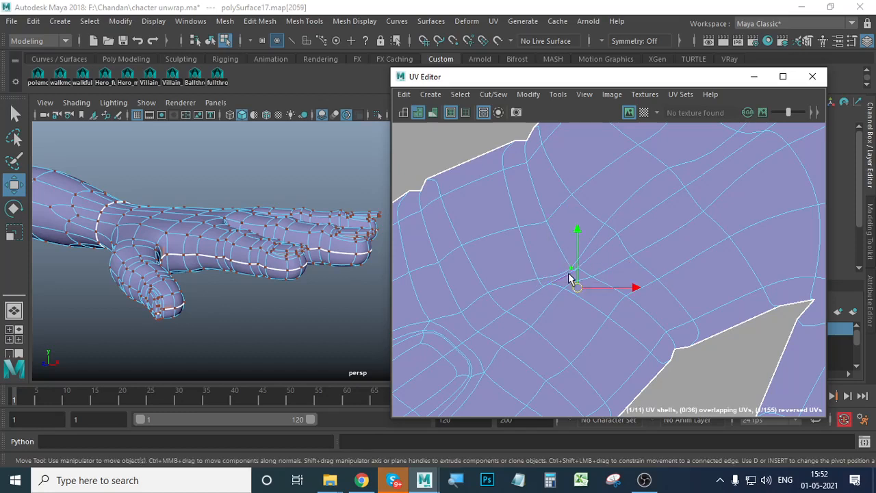
drag(575, 288, 563, 239)
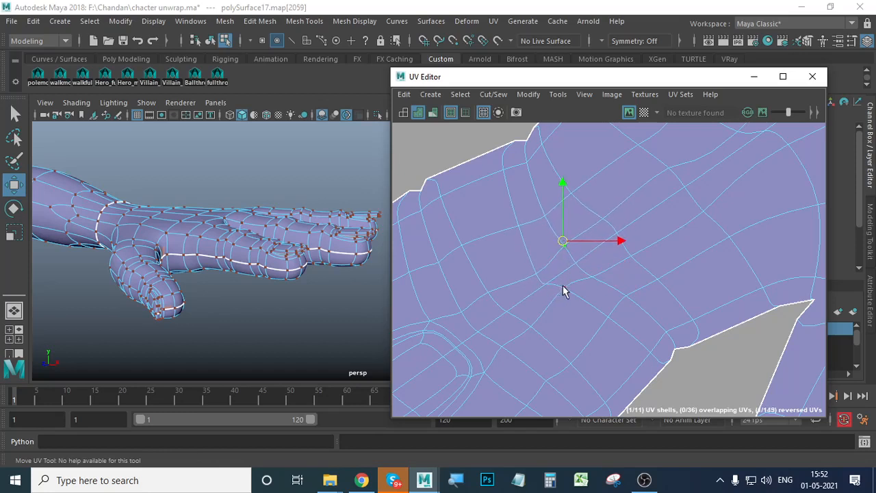
click(560, 280)
drag(559, 280, 548, 312)
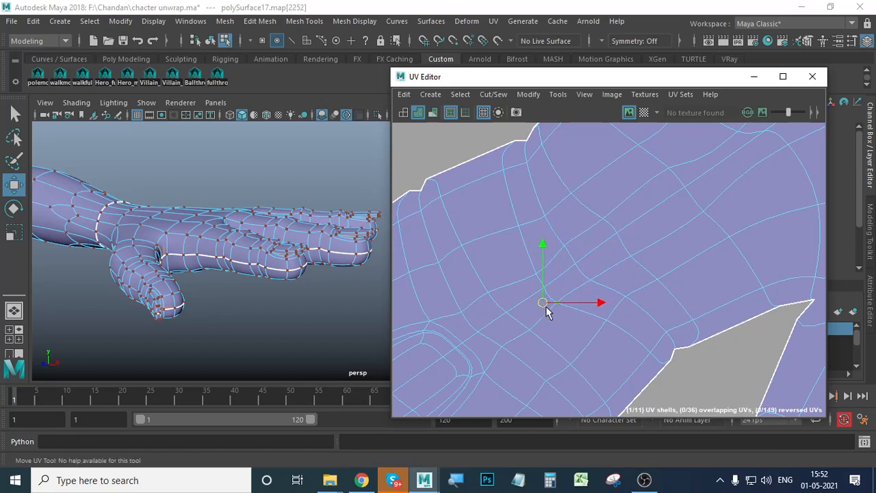
Step: Check the second thumb's layout, return to UV shell selection, and bring both hand shells into view
scroll(551, 299, down, 4)
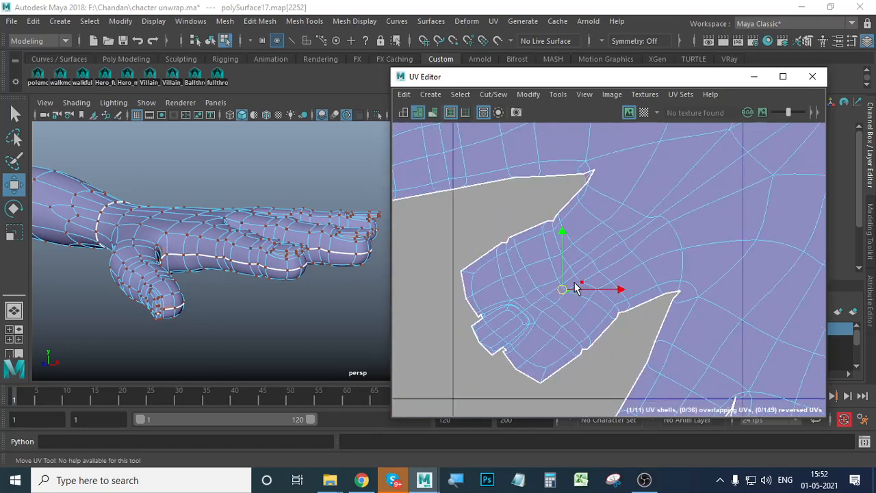
scroll(609, 328, up, 2)
scroll(616, 335, down, 3)
right_drag(611, 271, 568, 258)
scroll(622, 286, down, 5)
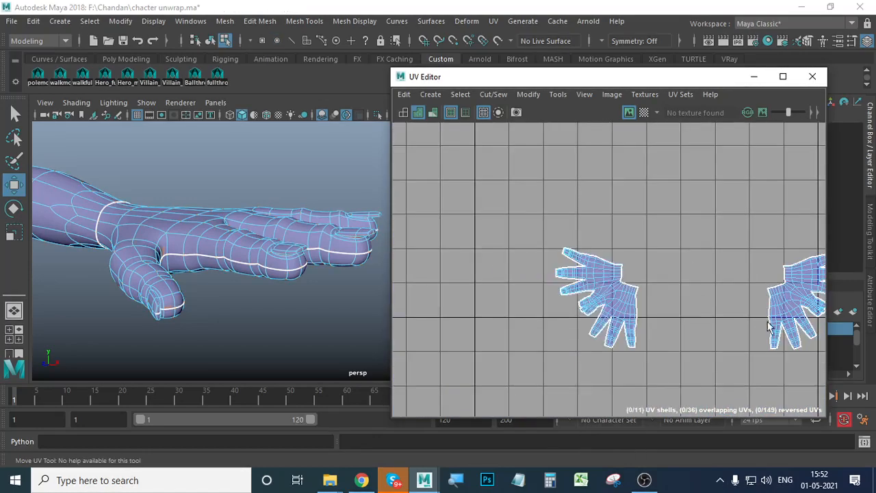
Step: Select both arm UV shells and move them together out of the 0–1 tile into the empty space on its left
alt+middle_drag(768, 325, 633, 232)
scroll(662, 304, up, 2)
scroll(604, 356, down, 5)
scroll(614, 358, up, 4)
scroll(561, 288, down, 5)
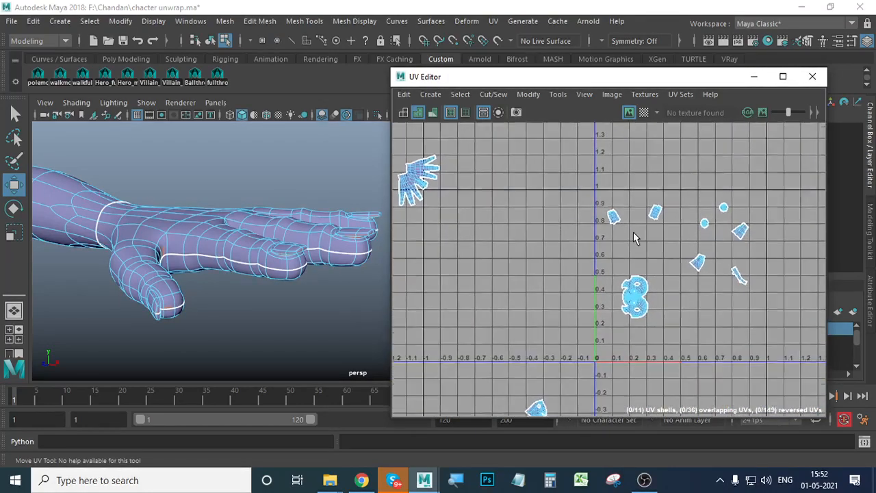
scroll(634, 237, up, 3)
alt+middle_drag(718, 286, 596, 272)
scroll(597, 272, up, 5)
alt+middle_drag(735, 265, 672, 284)
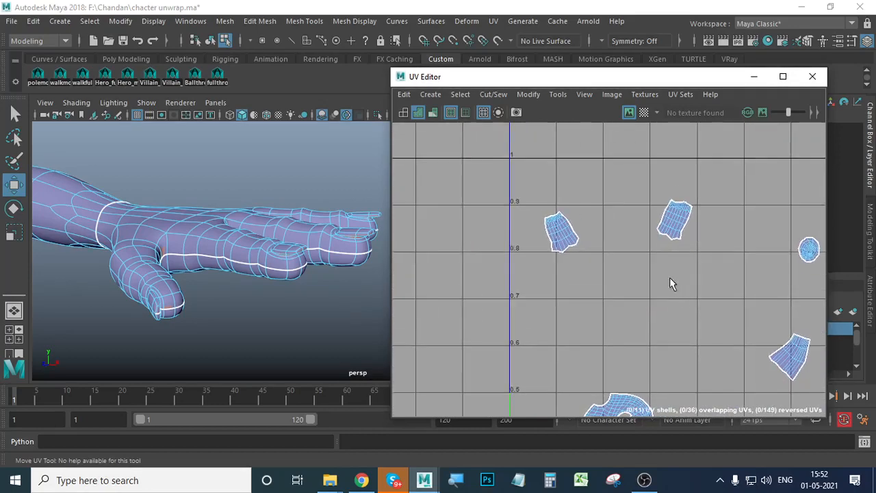
click(561, 231)
key(w)
shift+click(674, 228)
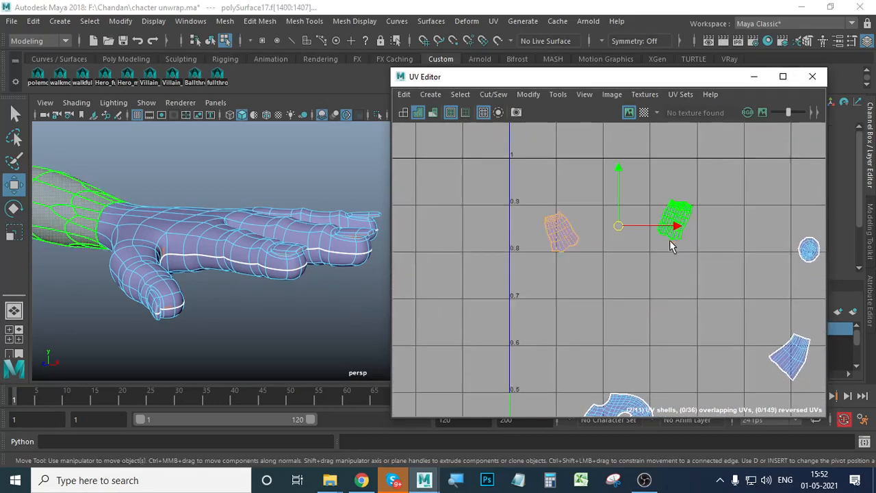
scroll(650, 269, down, 4)
drag(646, 243, 521, 253)
Step: Select the torso UV shell below the 0–1 tile and frame the matching part of the character model
alt+middle_drag(534, 276, 513, 153)
scroll(533, 332, up, 10)
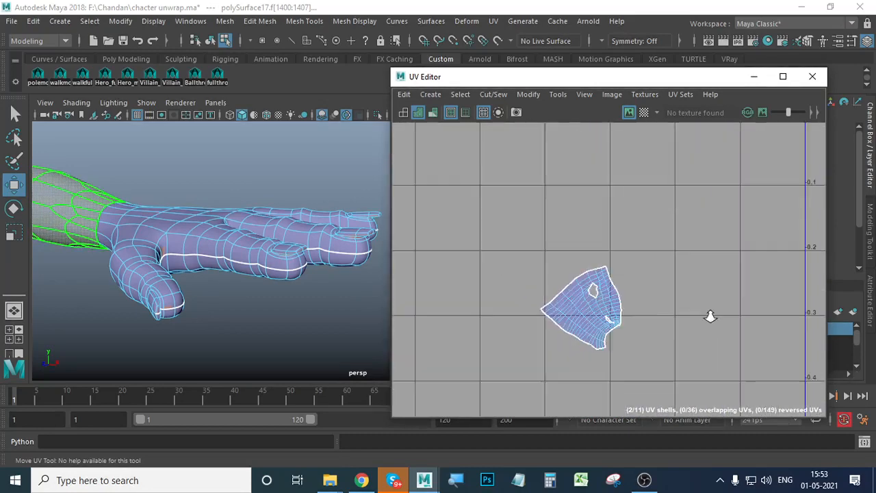
click(751, 361)
alt+middle_drag(764, 364, 696, 287)
scroll(700, 302, up, 3)
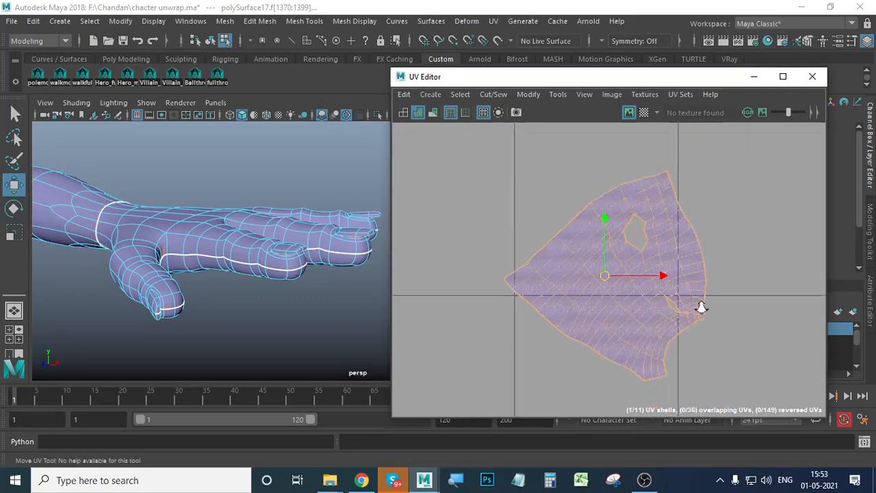
alt+middle_drag(746, 328, 732, 332)
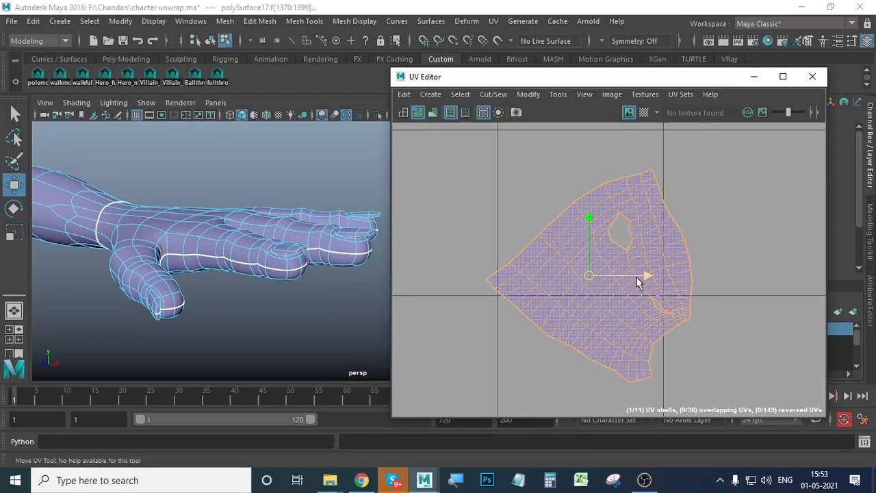
key(f)
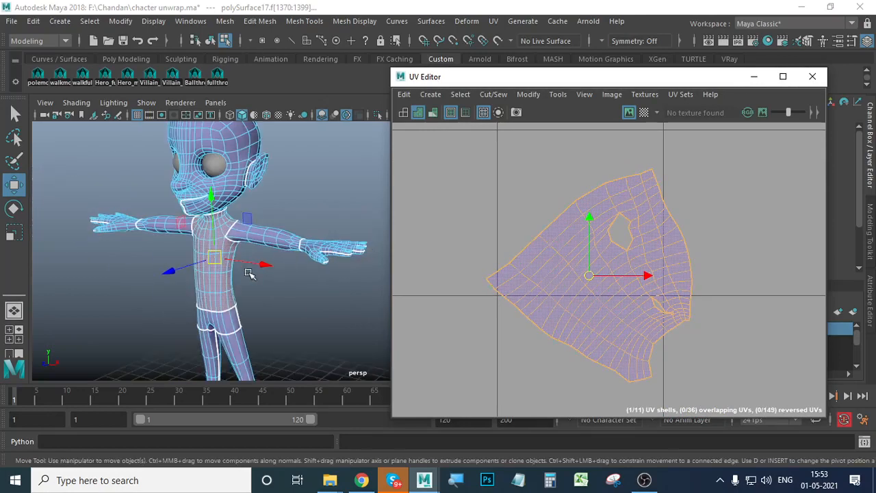
Step: Examine the torso's seams on the model from the back and around the shoulder and side
scroll(248, 274, down, 2)
alt+middle_drag(261, 281, 260, 276)
mouse_move(260, 277)
alt+mouse_down()
mouse_move(164, 294)
mouse_move(345, 274)
mouse_move(266, 260)
alt+mouse_up()
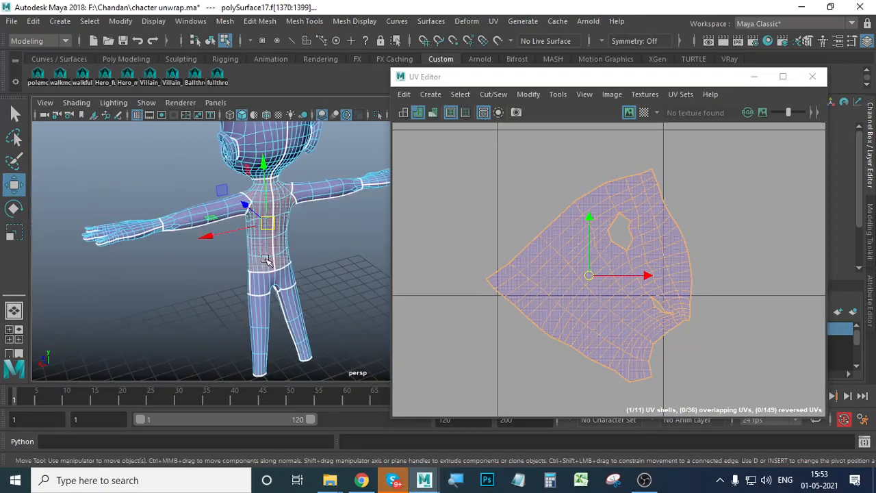
alt+drag(174, 258, 289, 245)
alt+right_drag(289, 245, 221, 210)
alt+middle_drag(221, 209, 303, 333)
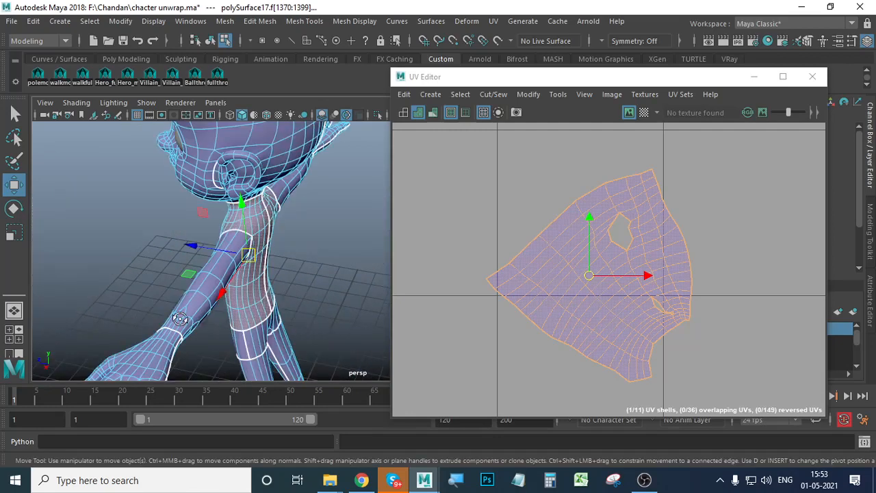
Step: Examine the UV seams on the character's torso, shoulders and waist from the front, back and side
alt+drag(181, 319, 322, 287)
alt+right_drag(321, 288, 353, 271)
alt+middle_drag(353, 270, 226, 274)
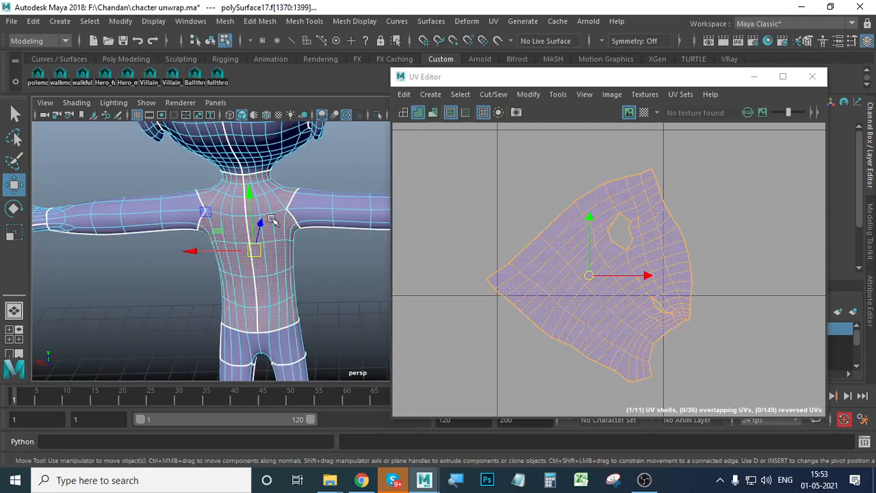
alt+right_drag(207, 237, 319, 254)
alt+middle_drag(319, 254, 301, 263)
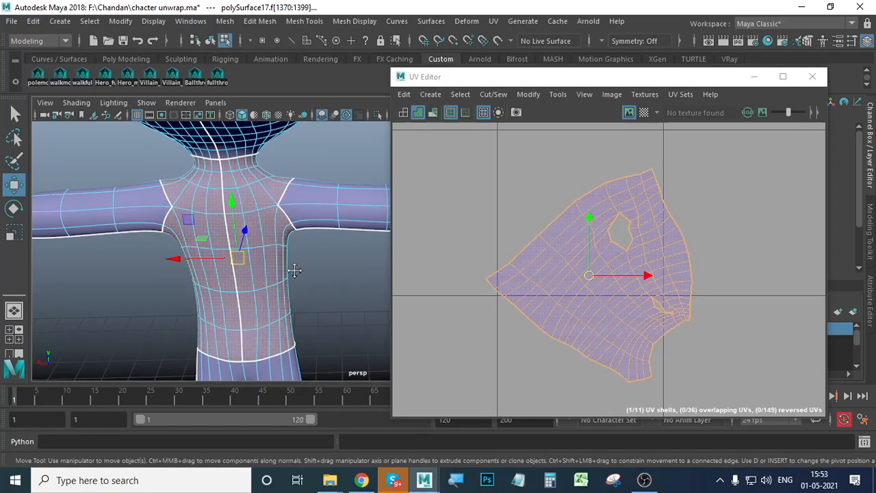
alt+right_drag(300, 228, 211, 258)
alt+drag(211, 258, 149, 267)
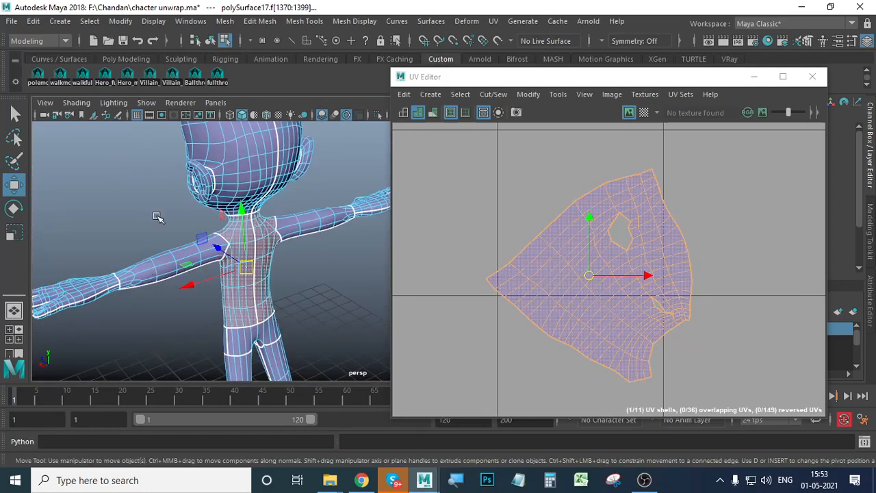
alt+drag(157, 217, 313, 296)
Step: Rotate the torso UV shell counterclockwise until its waist edge stands roughly vertical in the UV Editor
right_drag(655, 230, 601, 213)
click(628, 233)
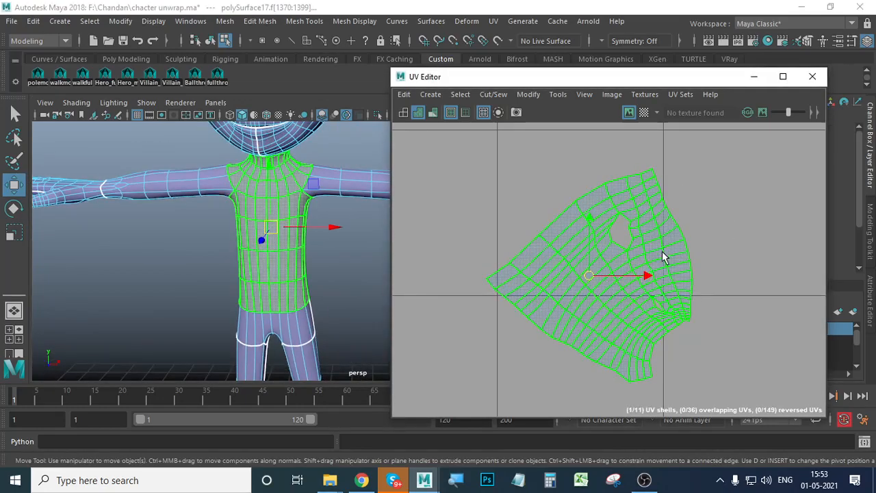
key(r)
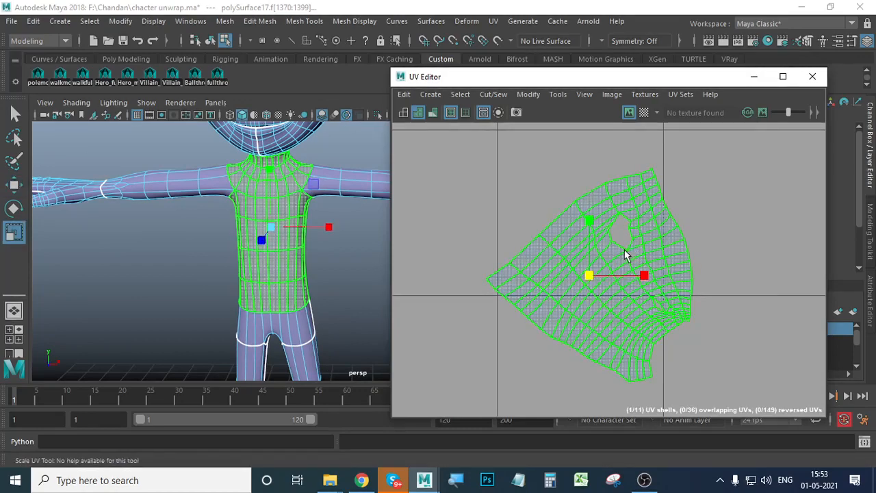
key(e)
drag(622, 228, 570, 198)
alt+right_drag(753, 339, 701, 334)
alt+middle_drag(701, 334, 660, 304)
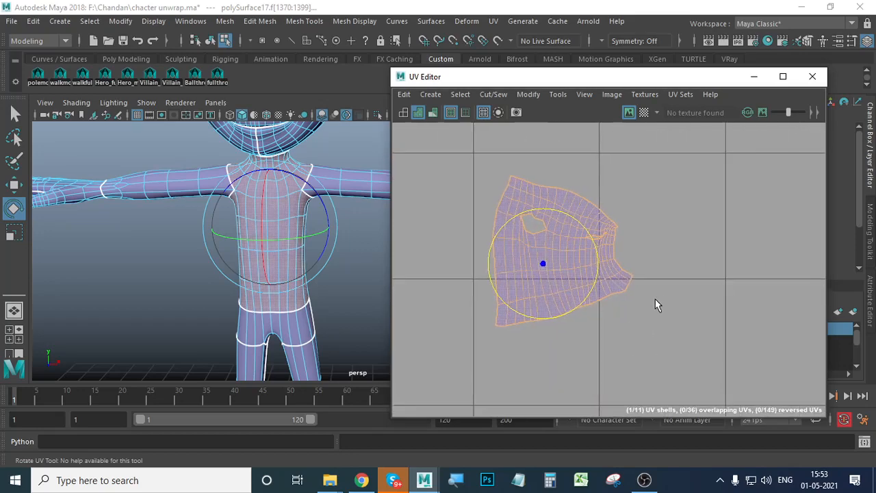
key(w)
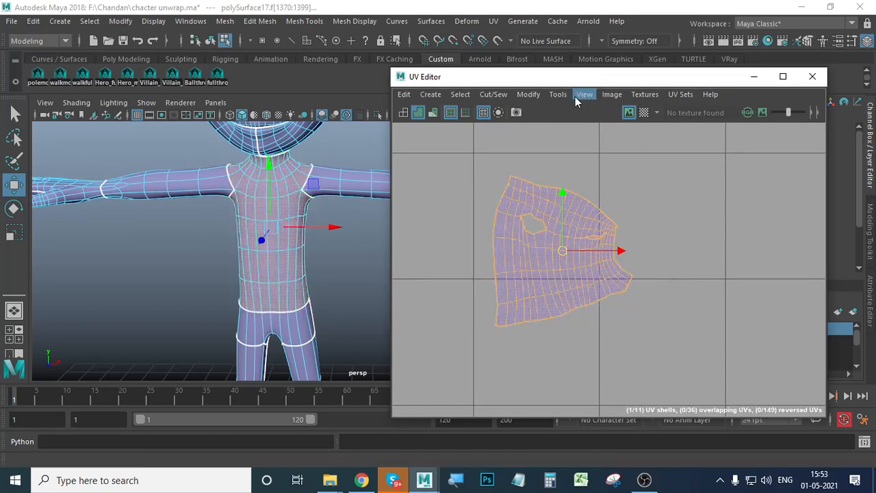
Step: Try to symmetrize the torso UV shell on the U mirror axis at position 0.5, using an interior edge as the seam
click(534, 94)
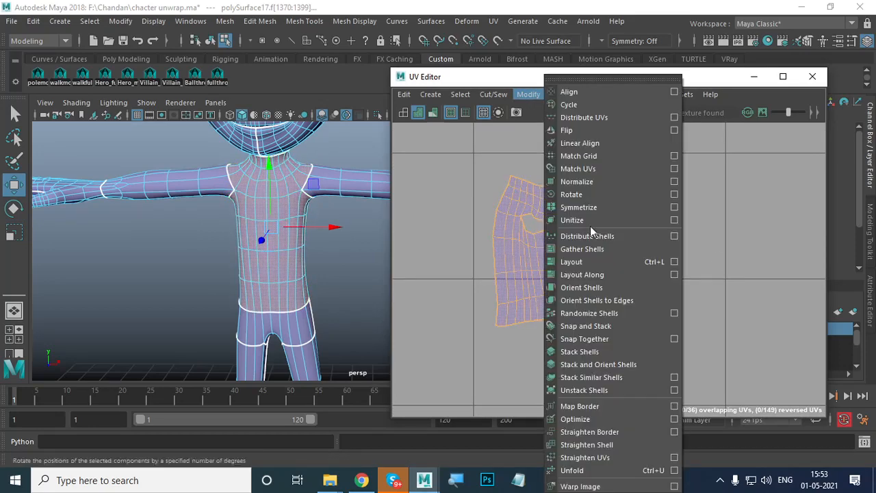
click(676, 211)
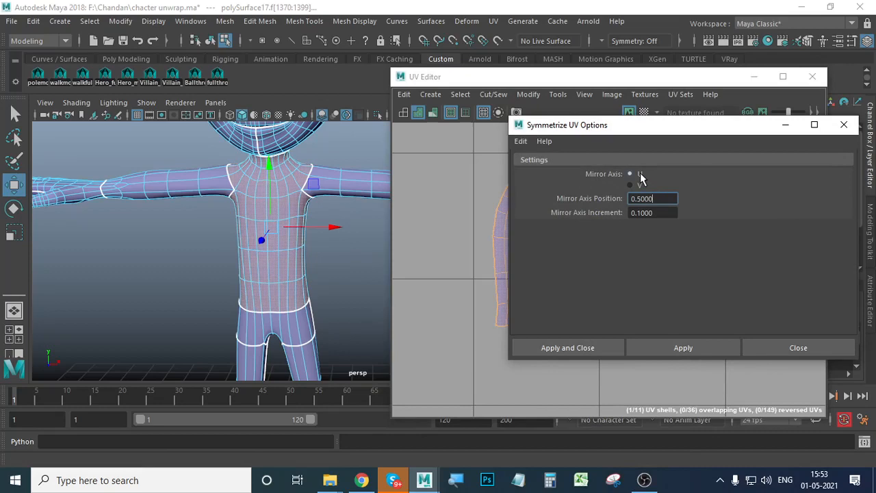
click(654, 351)
click(844, 125)
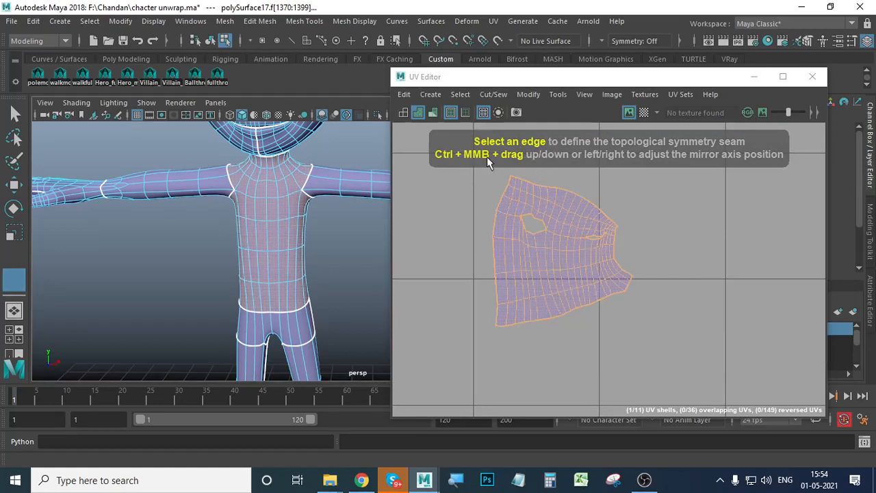
scroll(561, 257, up, 2)
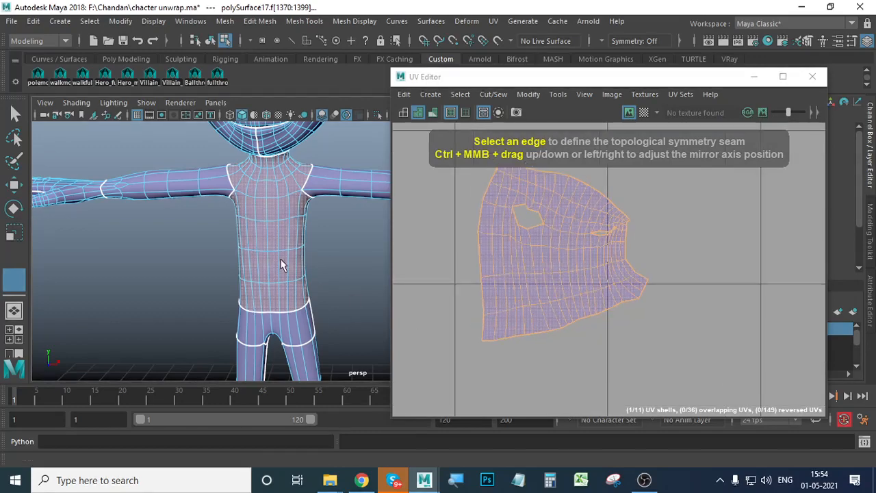
alt+drag(282, 262, 285, 262)
alt+middle_drag(286, 262, 297, 256)
alt+right_drag(296, 256, 323, 268)
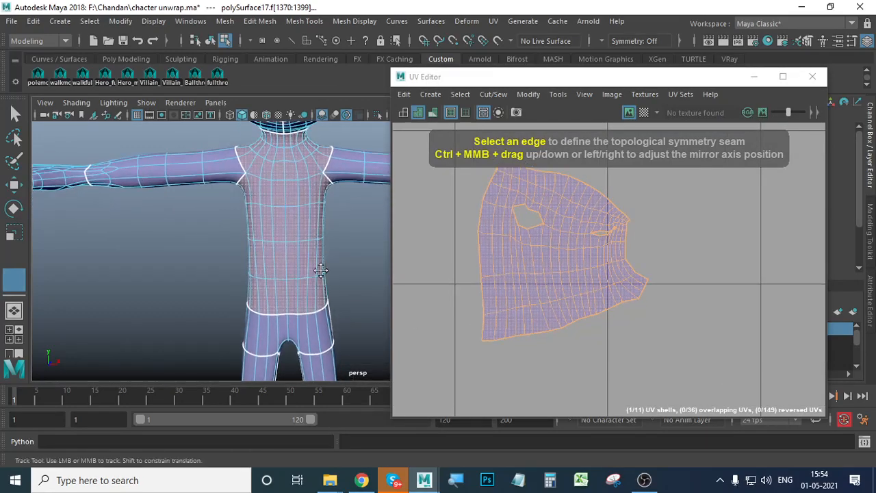
alt+middle_drag(322, 267, 316, 289)
mouse_move(574, 209)
right_down()
mouse_move(534, 202)
mouse_move(573, 211)
mouse_move(565, 212)
right_up()
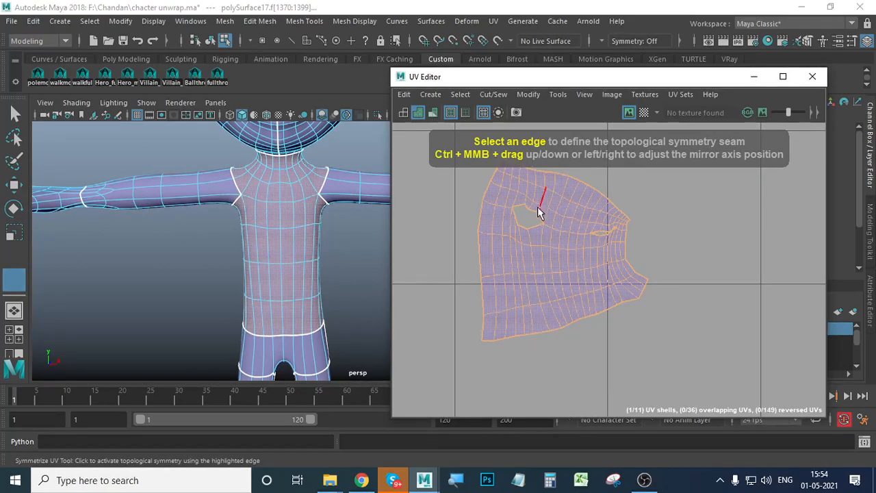
click(581, 195)
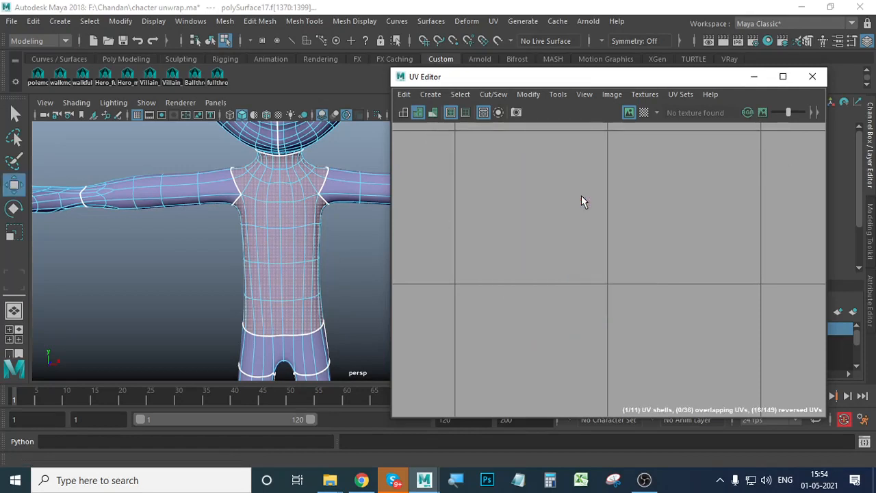
Step: Try to slide the stretched centre UVs of the torso shell back into the compact part of the shell
scroll(553, 253, down, 10)
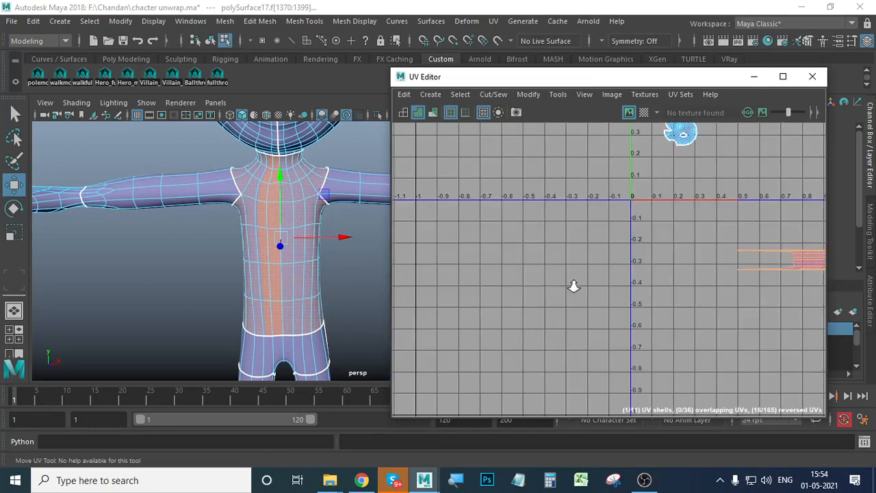
scroll(617, 310, up, 6)
alt+middle_drag(580, 246, 721, 328)
alt+middle_drag(708, 325, 600, 268)
scroll(581, 256, up, 5)
alt+middle_drag(623, 229, 625, 333)
scroll(579, 290, up, 5)
middle_drag(538, 245, 618, 301)
ctrl+shift+middle_drag(547, 270, 453, 270)
click(601, 228)
ctrl+shift+drag(651, 258, 674, 278)
scroll(672, 300, down, 4)
scroll(673, 312, down, 3)
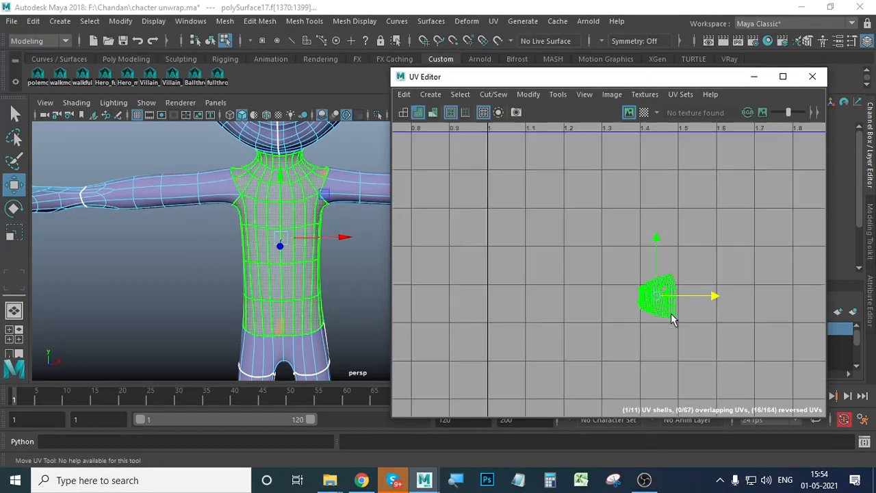
Step: Undo the last UV slides on the torso shell
key(ctrl+z)
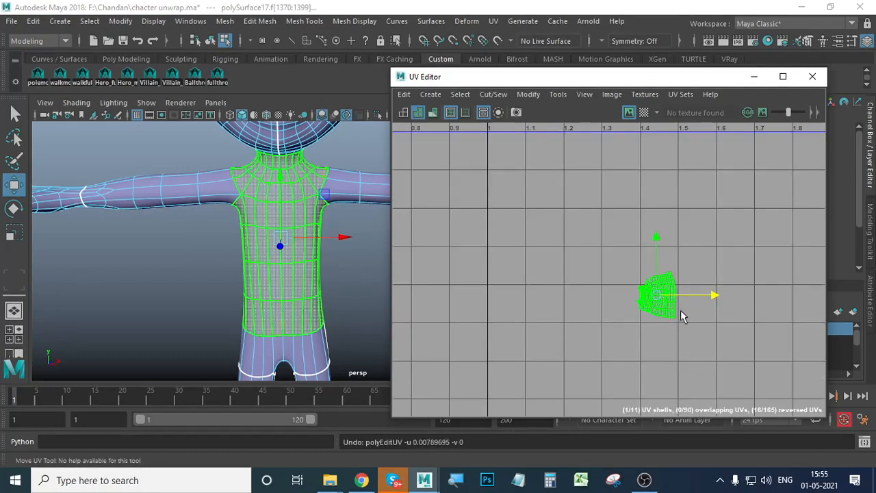
key(ctrl+z)
key(ctrl+z)
scroll(682, 317, down, 4)
alt+middle_drag(630, 317, 578, 294)
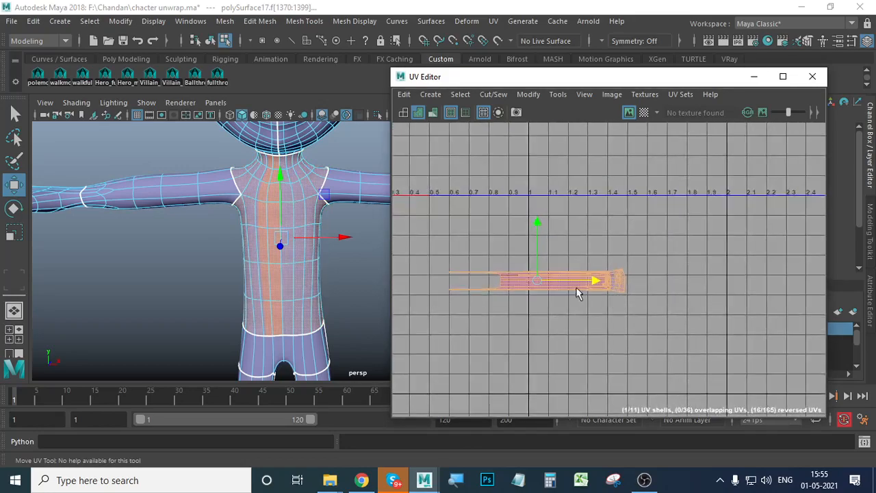
Step: Try to pull the long stretched strips of the torso shell back in with several successive UV slides
scroll(576, 293, up, 3)
alt+middle_drag(637, 319, 542, 311)
scroll(544, 308, up, 4)
mouse_move(575, 226)
shift+mouse_down()
mouse_move(576, 323)
mouse_move(582, 213)
mouse_move(580, 241)
shift+mouse_up()
key(ctrl+z)
ctrl+shift+drag(509, 245, 477, 276)
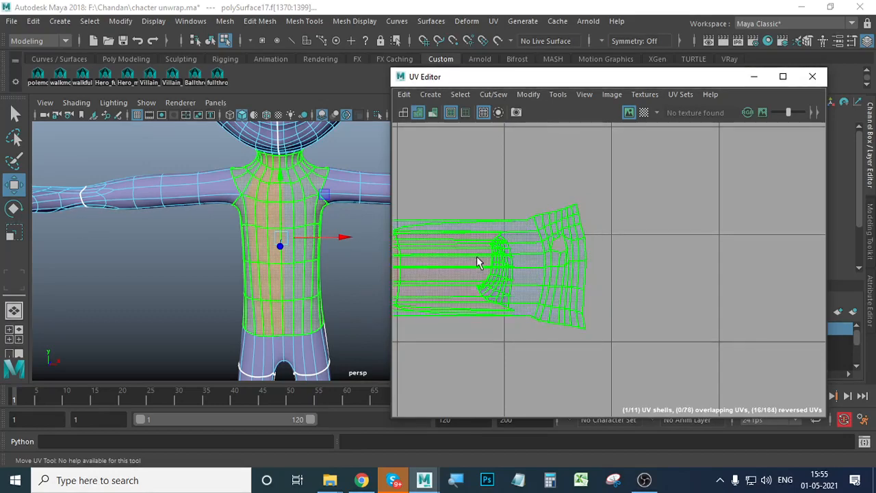
ctrl+shift+drag(407, 236, 488, 282)
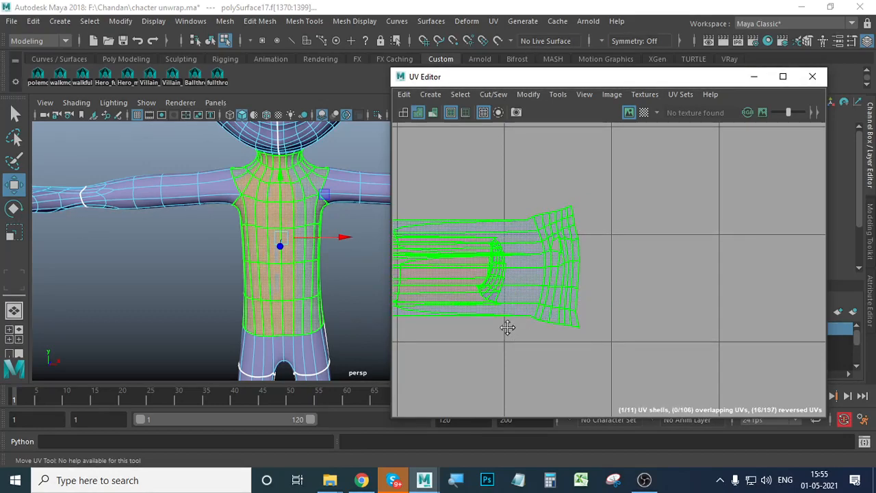
alt+middle_drag(507, 328, 620, 319)
ctrl+shift+drag(491, 239, 603, 332)
scroll(603, 332, down, 3)
alt+middle_drag(604, 333, 669, 324)
scroll(674, 319, down, 4)
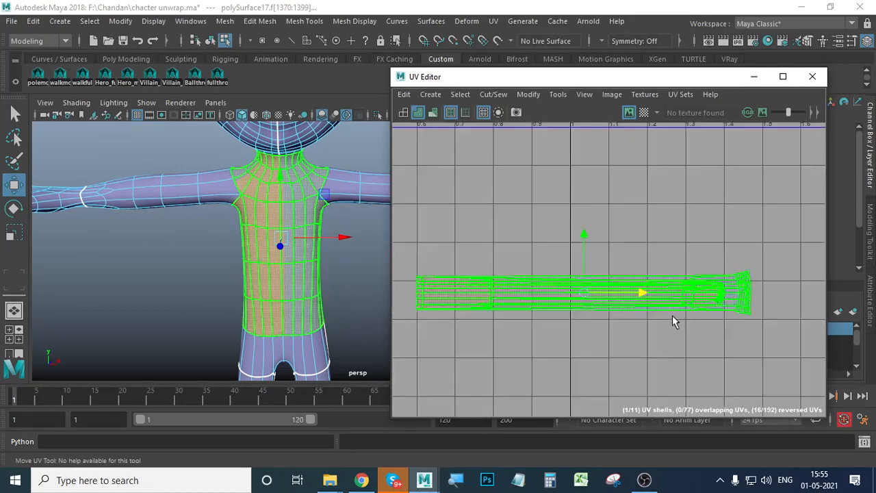
ctrl+shift+drag(481, 304, 611, 287)
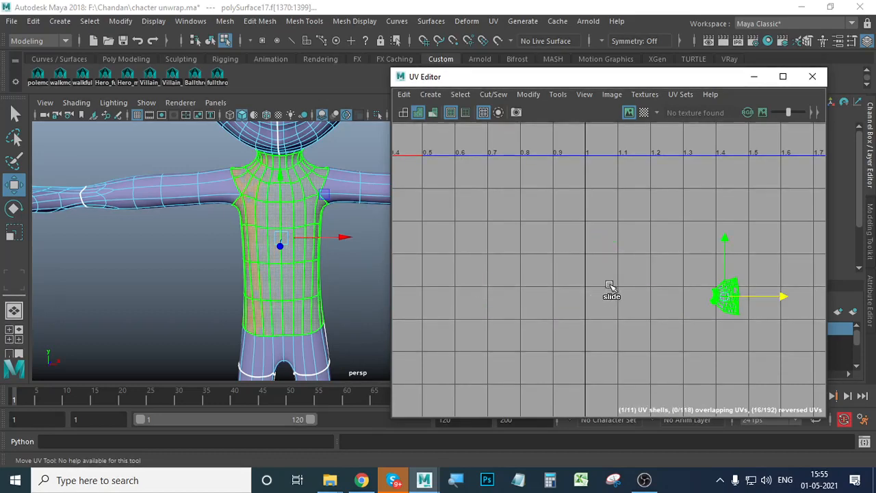
Step: Try to reshape the neck end and lower edge of the torso shell by sliding their UVs
scroll(736, 315, up, 5)
alt+middle_drag(700, 334, 586, 351)
scroll(591, 317, up, 5)
mouse_move(575, 257)
ctrl+shift+mouse_down()
mouse_move(581, 299)
mouse_move(644, 271)
mouse_move(581, 263)
mouse_move(571, 246)
mouse_move(606, 281)
mouse_move(669, 313)
mouse_move(701, 312)
mouse_move(556, 277)
mouse_move(379, 269)
mouse_move(587, 281)
ctrl+shift+mouse_up()
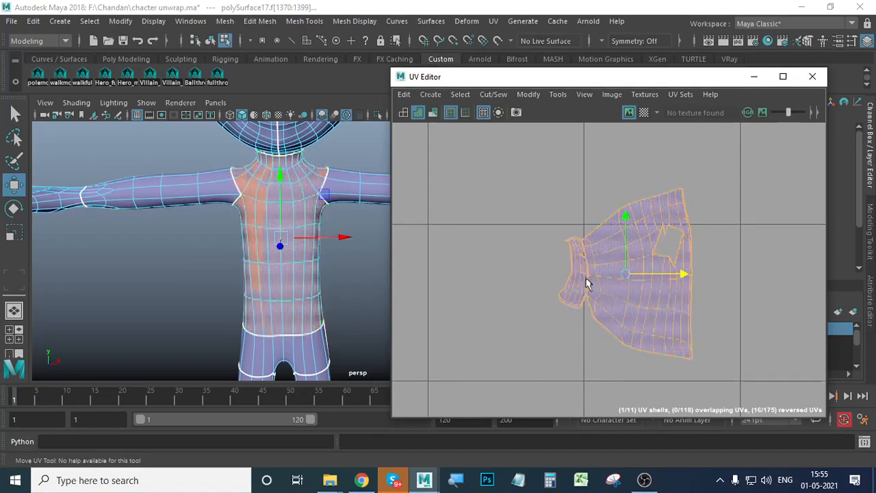
ctrl+shift+middle_drag(586, 281, 573, 209)
ctrl+shift+middle_drag(578, 295, 649, 353)
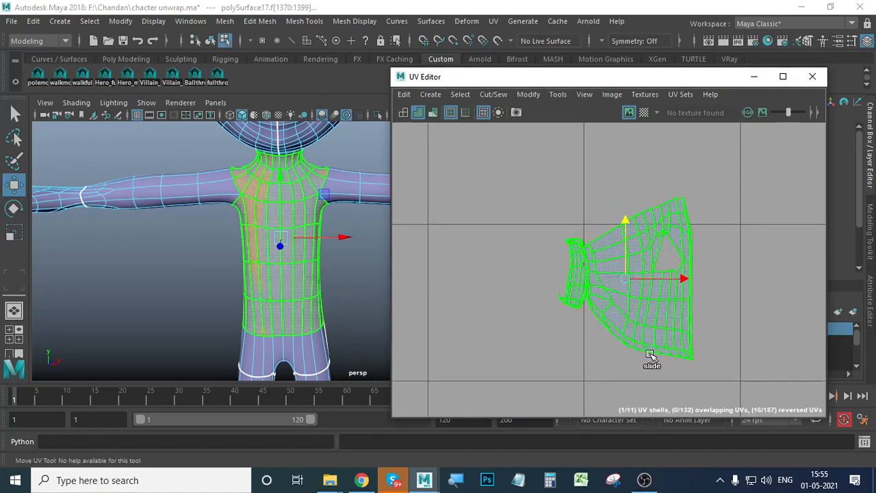
Step: Undo all the UV slides and the symmetrize operation on the torso shell
scroll(655, 323, down, 4)
key(ctrl+z)
key(ctrl+z)
key(ctrl+z)
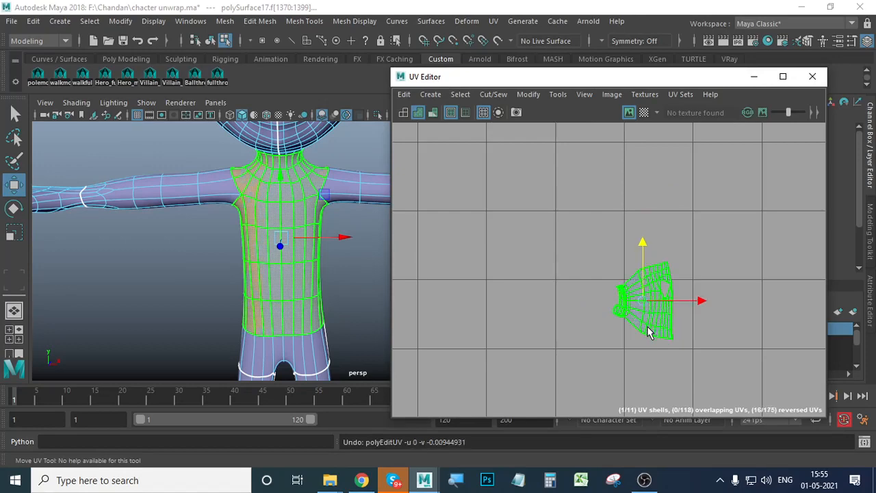
key(ctrl+z)
key(ctrl+z)
key(ctrl+z)
key(ctrl+z)
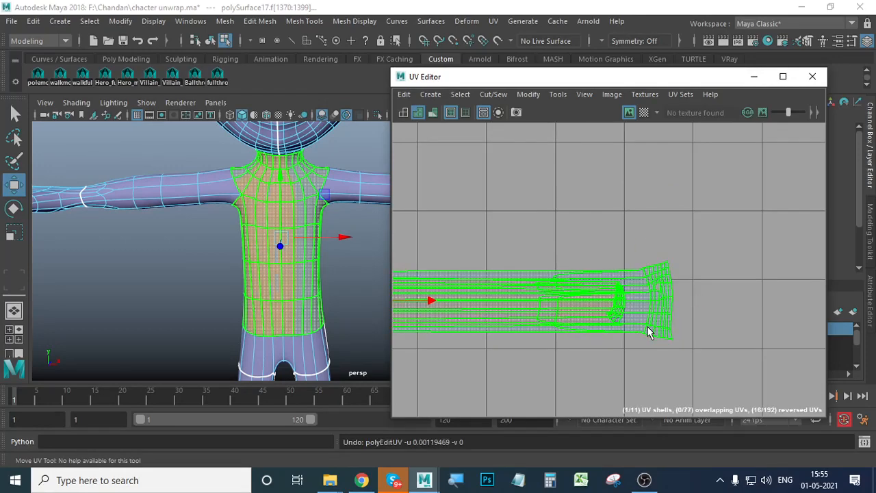
key(ctrl+z)
key(ctrl+z)
key(ctrl+z)
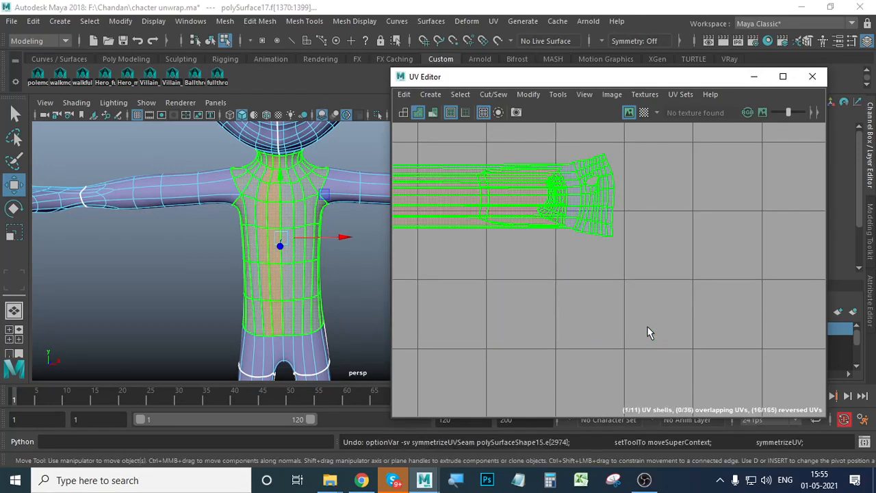
Step: Scale the torso UV shell up uniformly to about 0.5 UV units tall
scroll(644, 341, down, 8)
alt+middle_drag(428, 307, 610, 303)
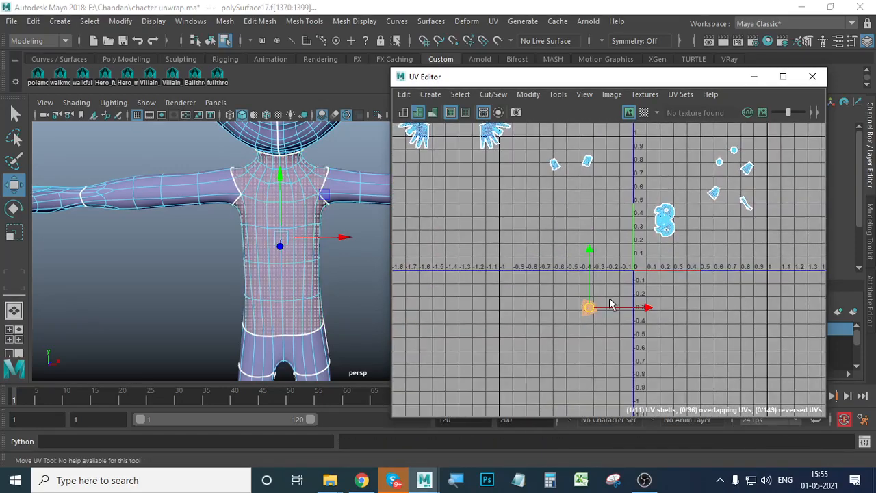
scroll(551, 325, up, 6)
alt+middle_drag(672, 302, 571, 308)
scroll(590, 330, down, 2)
scroll(590, 333, down, 3)
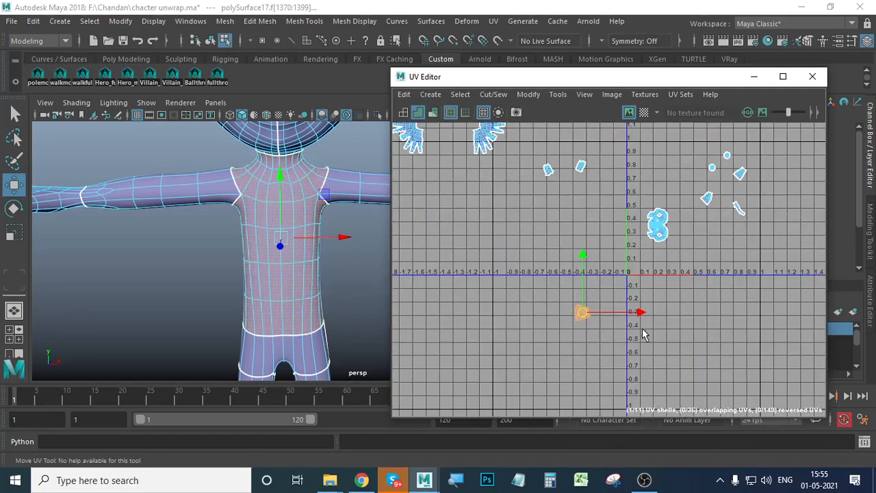
key(r)
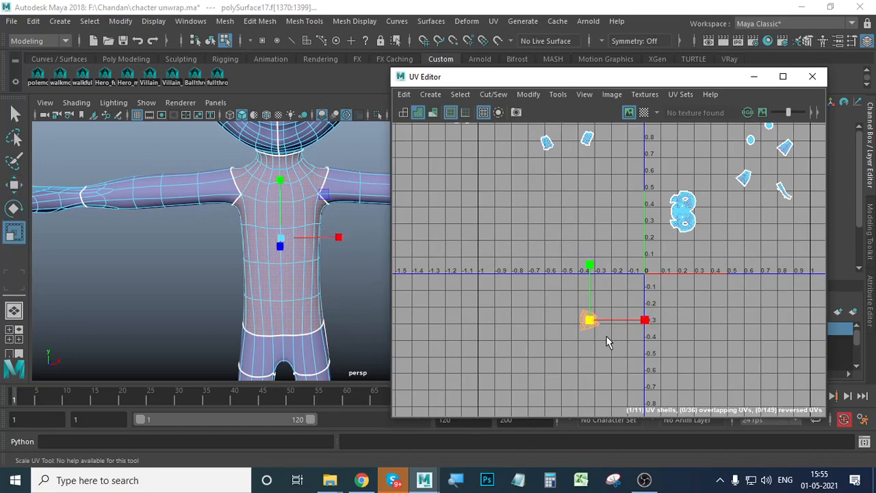
drag(589, 320, 766, 365)
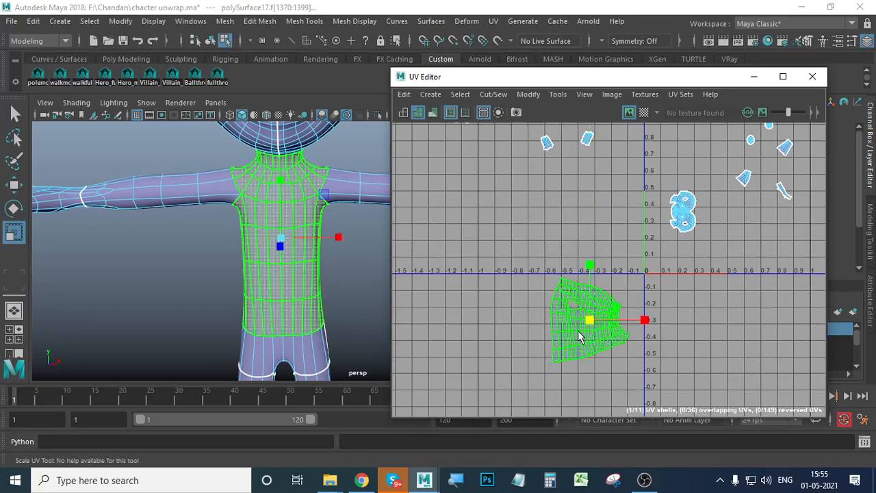
Step: Move the torso shell outside the 0–1 tile, centred at about U -0.5, V 0.2
key(w)
drag(589, 319, 573, 293)
drag(556, 261, 558, 243)
Step: Inspect the torso's back seam and the arm and waist seams from the back, side and front
alt+middle_drag(362, 265, 308, 298)
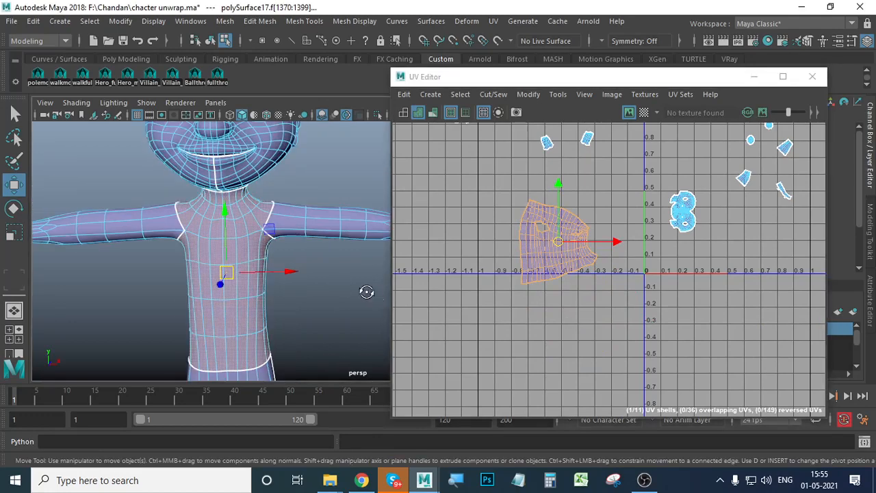
alt+drag(366, 292, 190, 273)
alt+right_drag(190, 273, 290, 280)
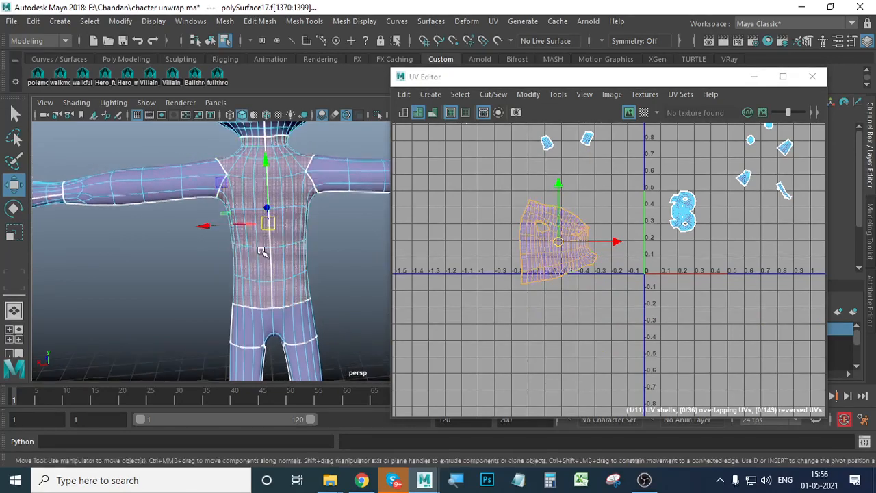
alt+drag(249, 246, 334, 254)
alt+drag(213, 258, 383, 260)
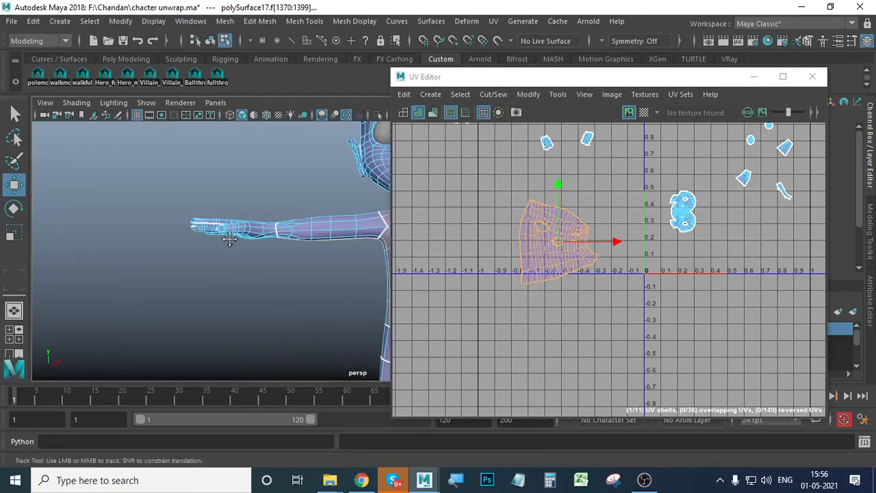
alt+middle_drag(373, 245, 242, 258)
alt+drag(300, 270, 294, 286)
alt+middle_drag(294, 286, 291, 260)
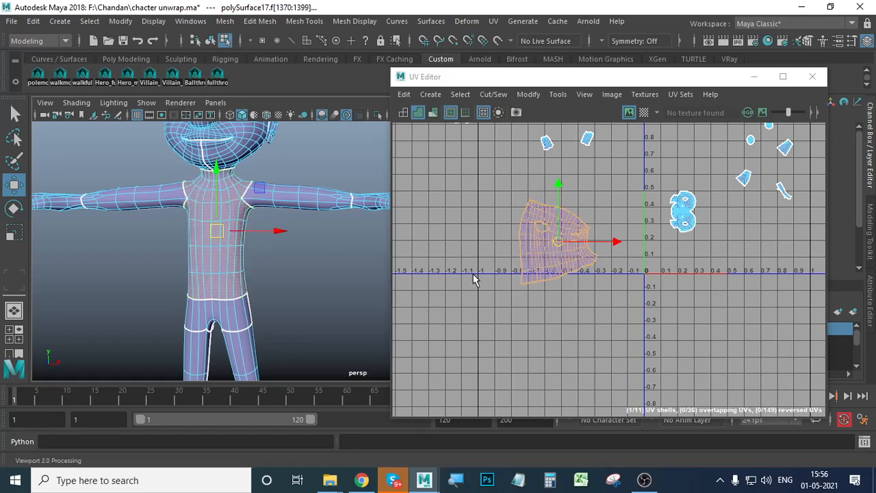
Step: Examine the torso UV shell's shape and armholes against the torso seams on the model
scroll(556, 273, up, 3)
alt+middle_drag(557, 274, 553, 301)
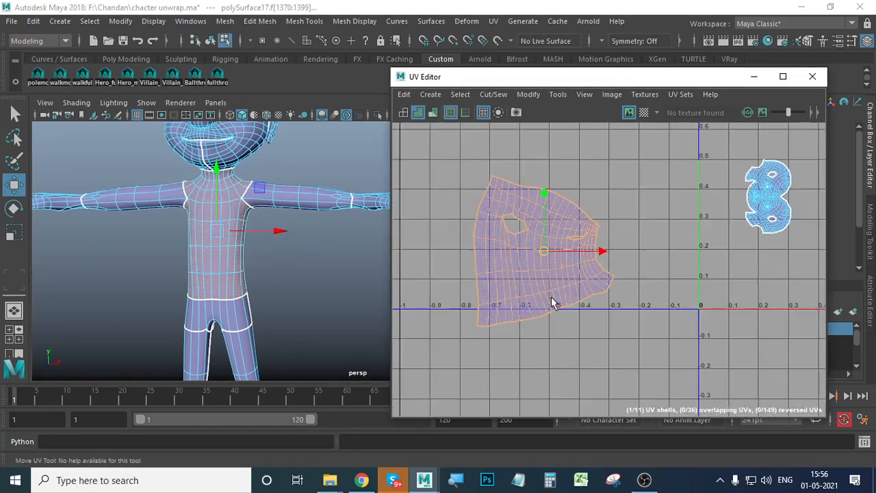
scroll(553, 301, up, 1)
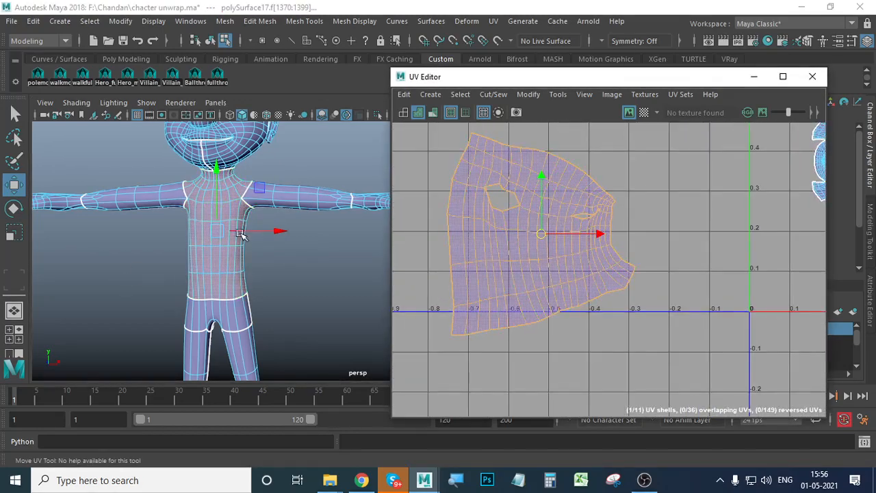
alt+drag(274, 254, 272, 203)
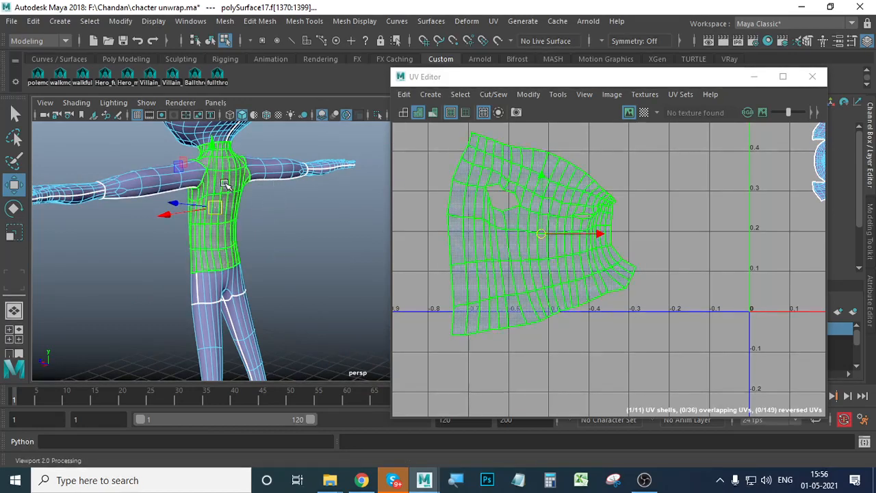
click(225, 185)
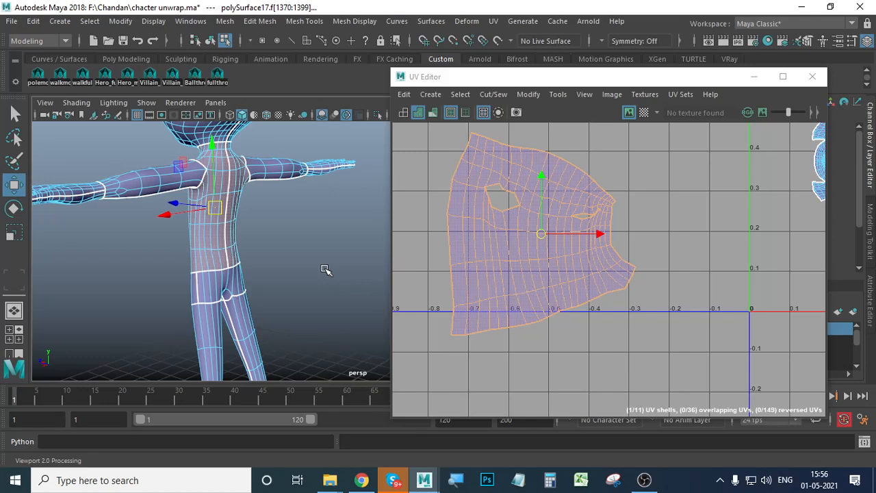
alt+middle_drag(557, 255, 570, 317)
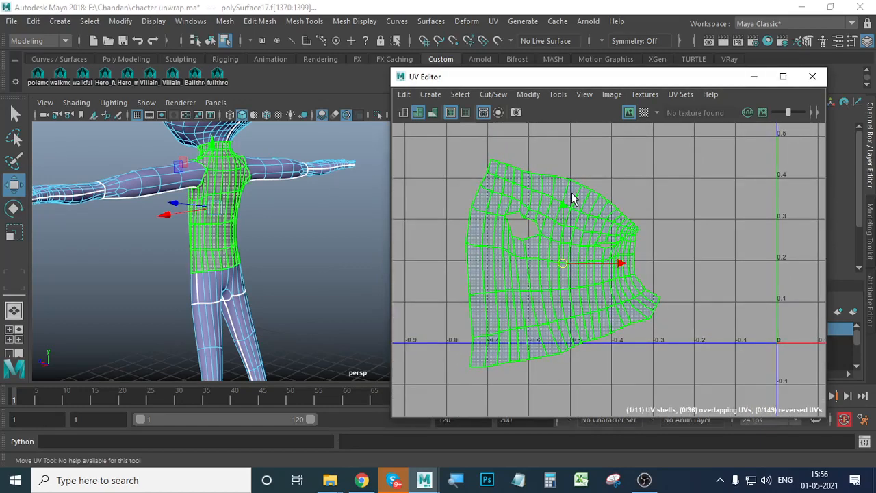
scroll(579, 213, up, 3)
scroll(583, 226, down, 6)
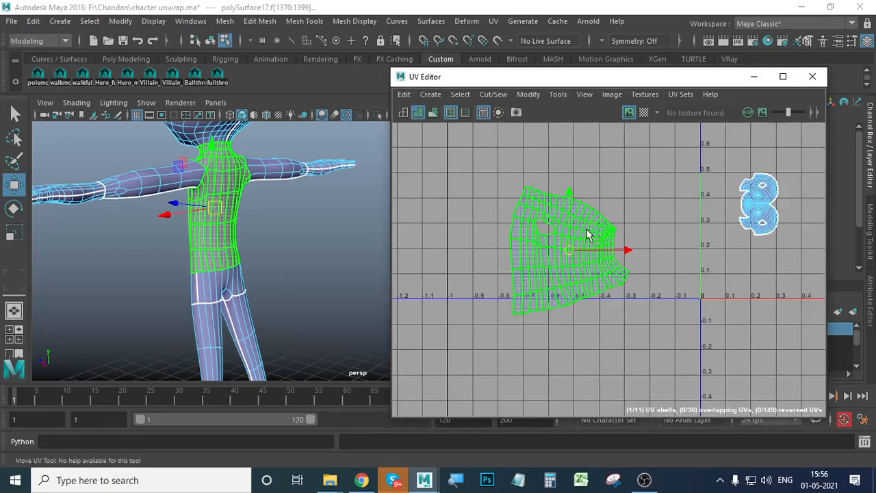
scroll(603, 233, up, 3)
click(622, 204)
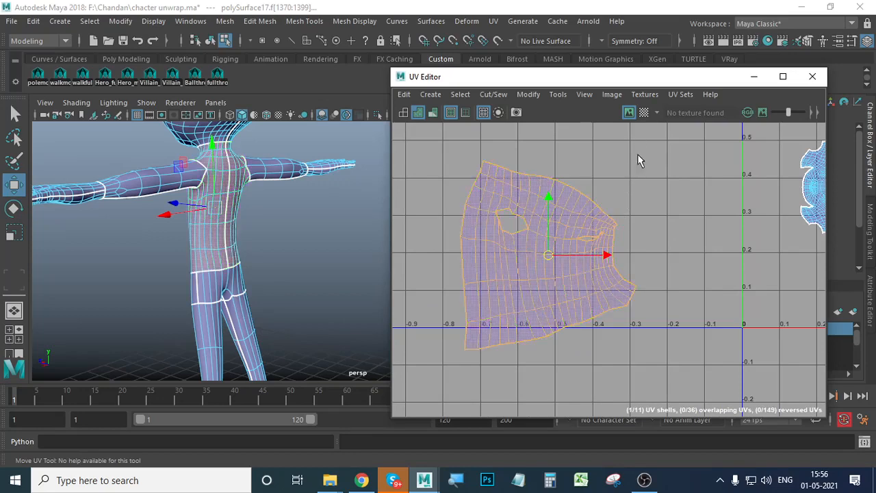
click(528, 94)
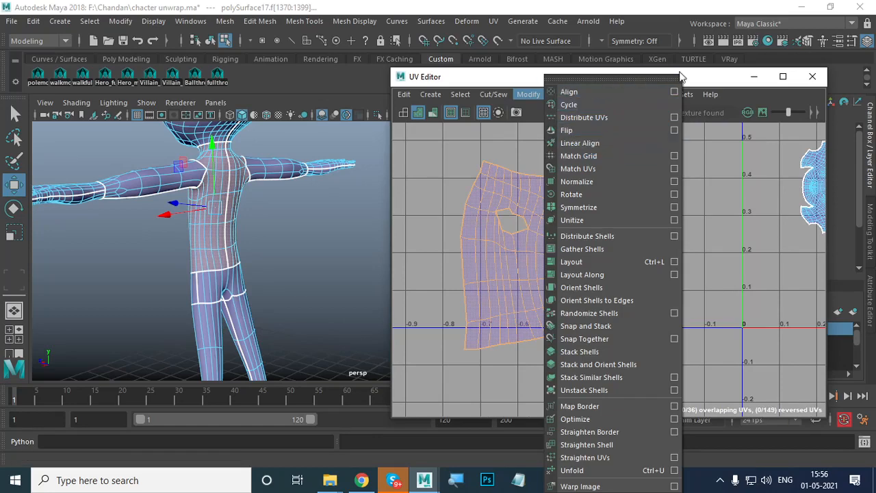
click(710, 84)
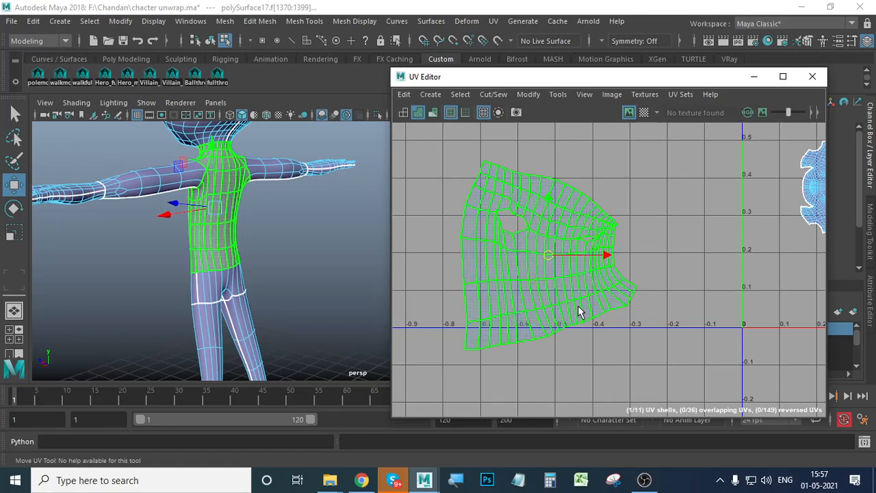
Step: Apply a planar UV projection from the Z axis, fitted to the bounding box, to the selected torso faces
alt+drag(375, 303, 351, 255)
alt+right_drag(352, 255, 267, 264)
alt+middle_drag(267, 263, 218, 265)
alt+drag(218, 265, 199, 265)
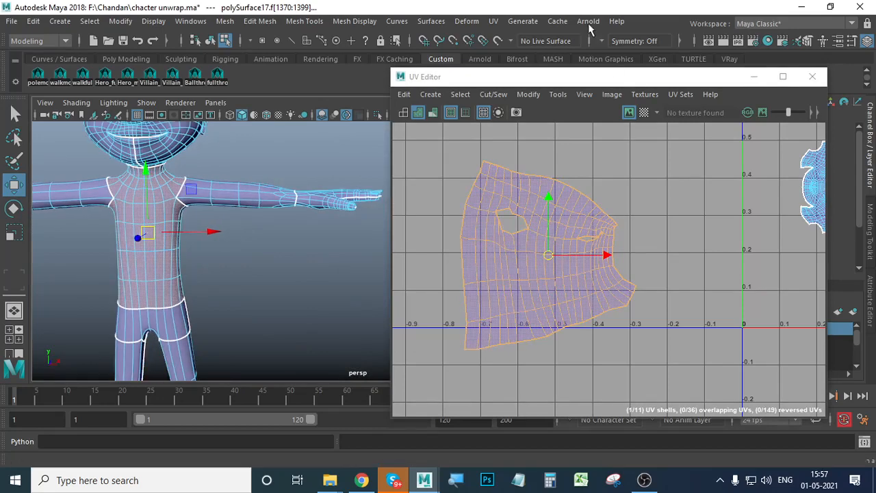
click(492, 21)
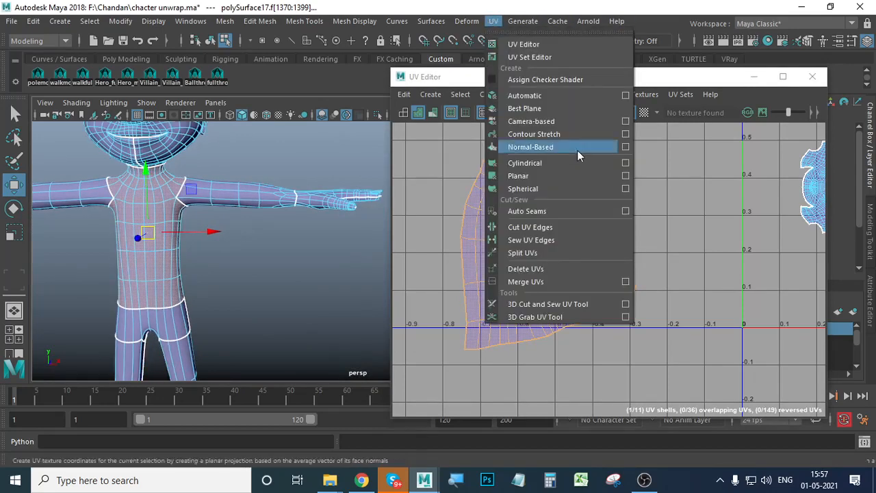
click(623, 176)
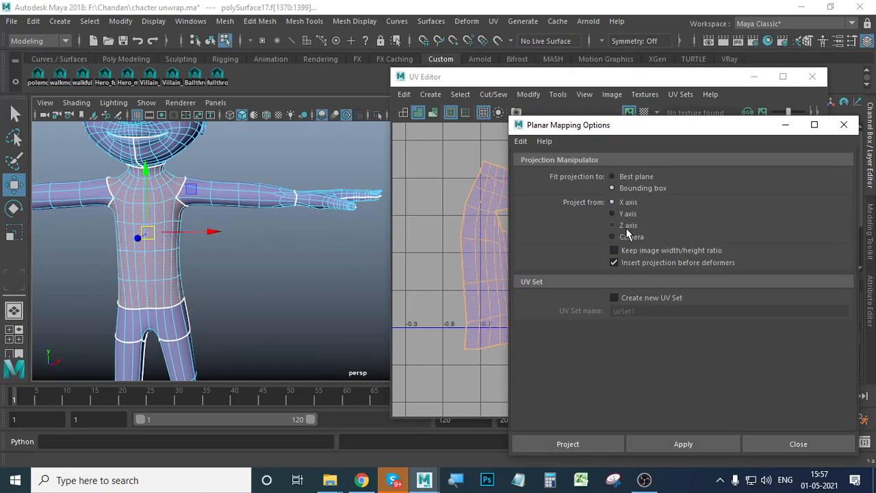
click(684, 445)
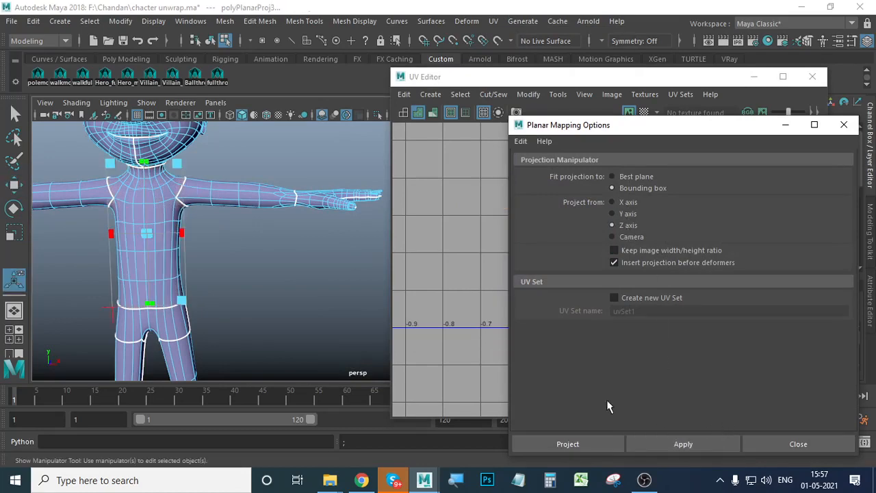
click(786, 126)
Step: Move the projected torso shell outside the 0–1 tile, centred at about U -1.6, V -0.15
scroll(662, 274, down, 5)
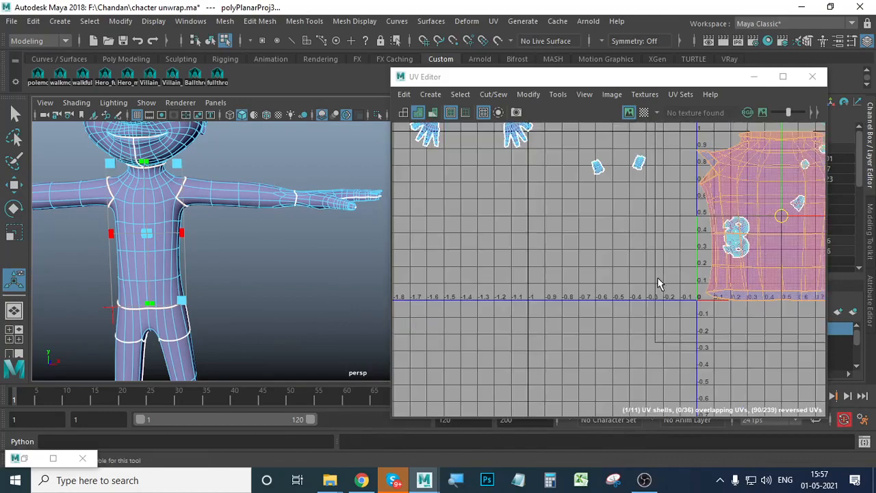
click(712, 252)
key(w)
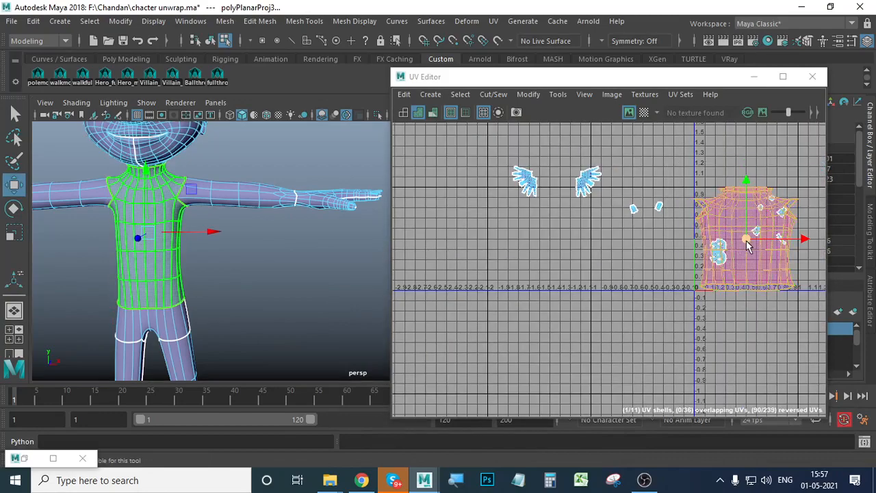
drag(715, 250, 526, 306)
scroll(523, 277, up, 3)
alt+middle_drag(557, 290, 631, 232)
Step: Select the vertical edge line down the character's left side of the torso, from armpit to waist
alt+middle_drag(220, 286, 249, 244)
alt+drag(192, 260, 247, 268)
right_drag(202, 127, 194, 98)
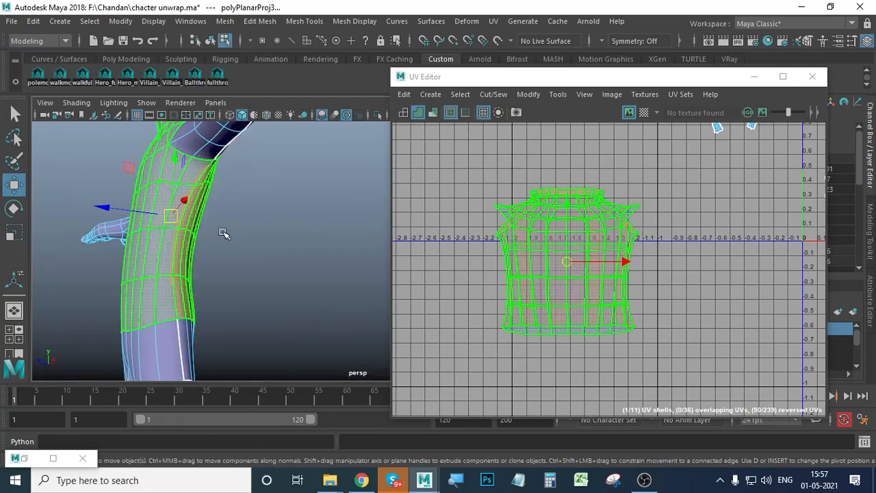
alt+drag(253, 261, 275, 262)
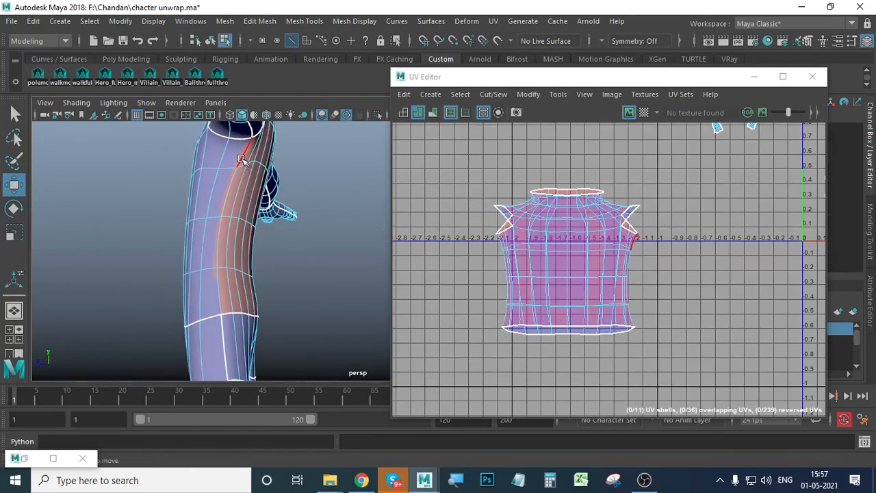
click(243, 159)
shift+double_click(221, 303)
alt+drag(119, 336, 304, 337)
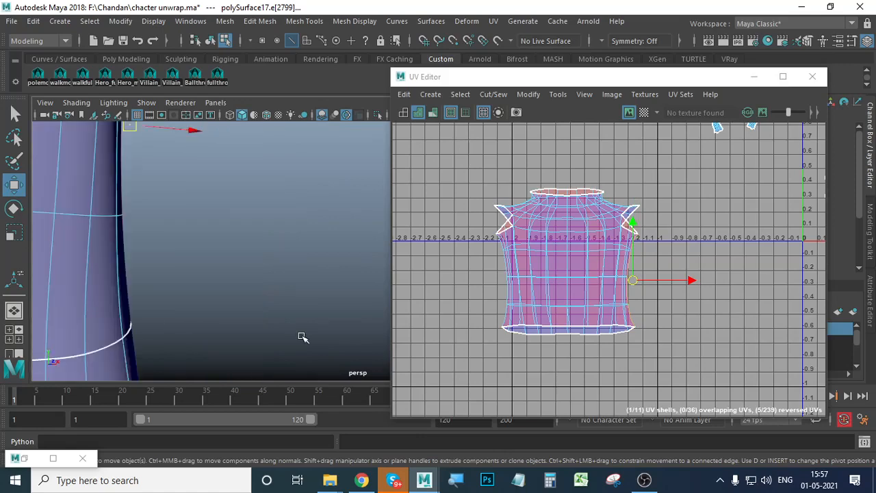
Step: Add the matching vertical edge line on the torso's right side, from armpit to waist, to the selection
alt+right_drag(303, 336, 114, 310)
alt+middle_drag(114, 311, 118, 310)
alt+drag(237, 328, 225, 303)
alt+right_drag(225, 304, 295, 295)
alt+middle_drag(294, 295, 227, 286)
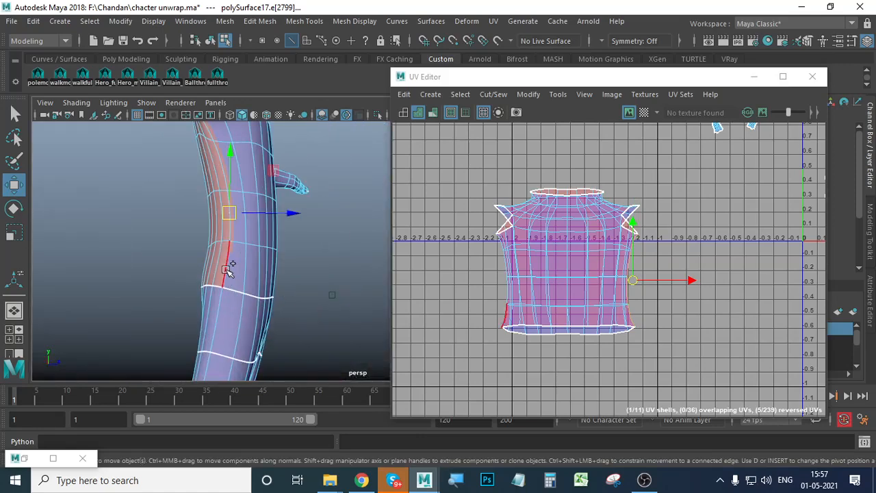
alt+middle_drag(295, 270, 294, 347)
alt+drag(258, 289, 282, 276)
shift+click(238, 191)
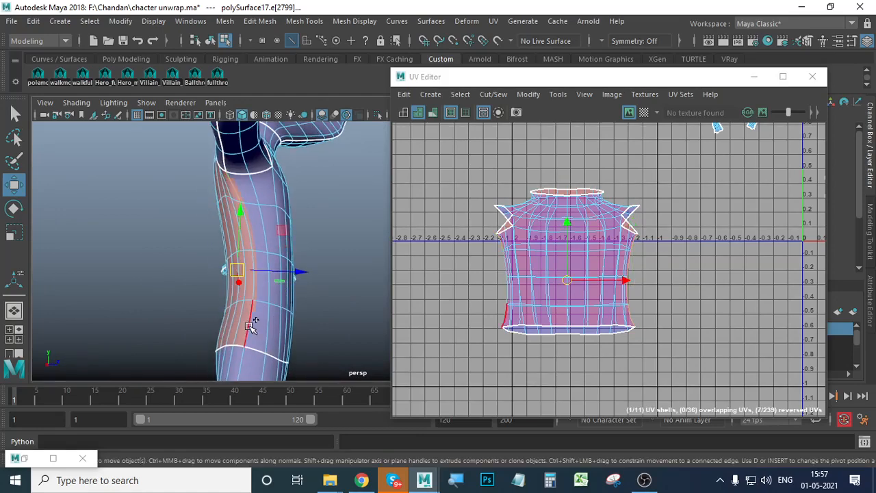
shift+click(250, 327)
Step: Cut the UVs along the selected edge lines on both sides of the torso
alt+right_drag(309, 329, 56, 330)
alt+drag(55, 329, 352, 303)
alt+middle_drag(352, 303, 219, 304)
alt+drag(219, 305, 239, 327)
alt+middle_drag(240, 327, 245, 277)
alt+right_drag(245, 277, 454, 299)
alt+middle_drag(454, 300, 295, 394)
alt+drag(295, 393, 285, 348)
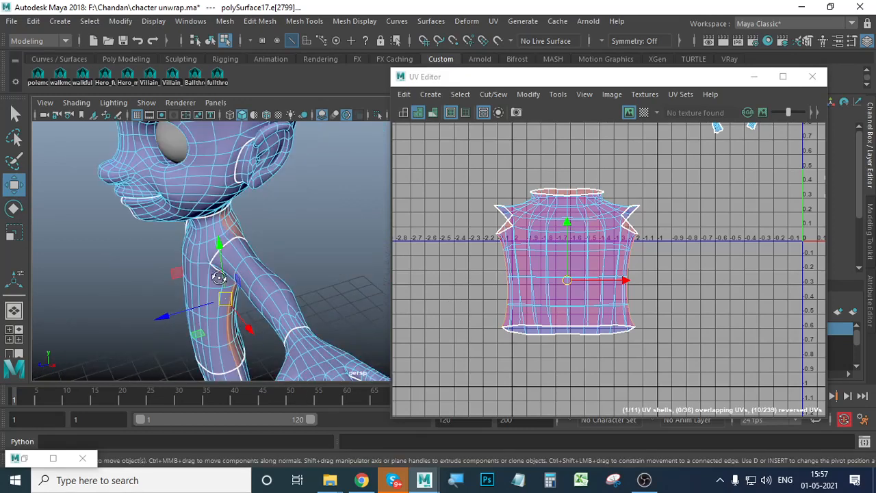
alt+drag(219, 277, 247, 273)
click(497, 95)
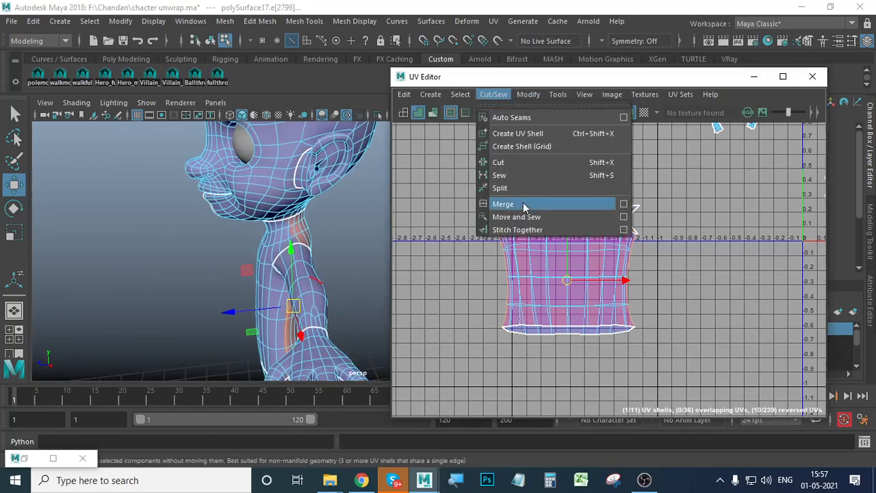
click(503, 162)
Step: Select the edge line across the character's left shoulder, from the neck seam to the arm seam
alt+drag(353, 268, 274, 245)
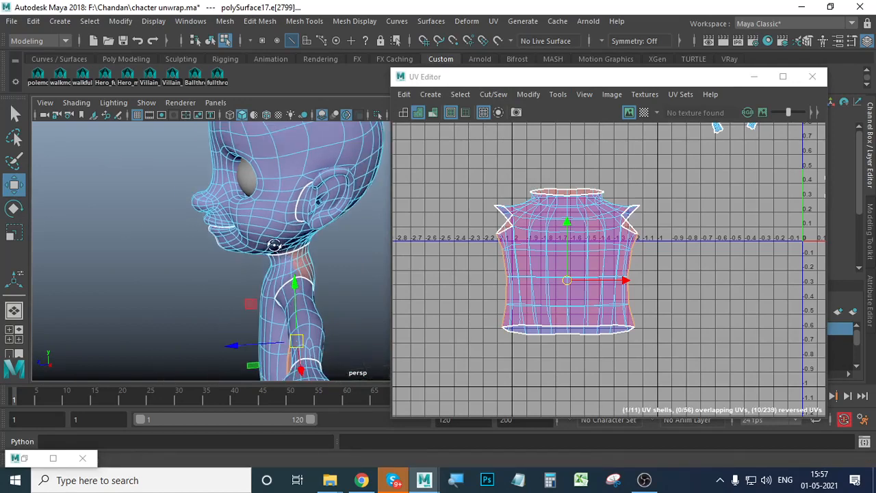
alt+middle_drag(274, 245, 293, 277)
alt+right_drag(293, 277, 446, 300)
alt+middle_drag(299, 319, 280, 256)
alt+right_drag(231, 272, 388, 313)
alt+drag(322, 291, 263, 296)
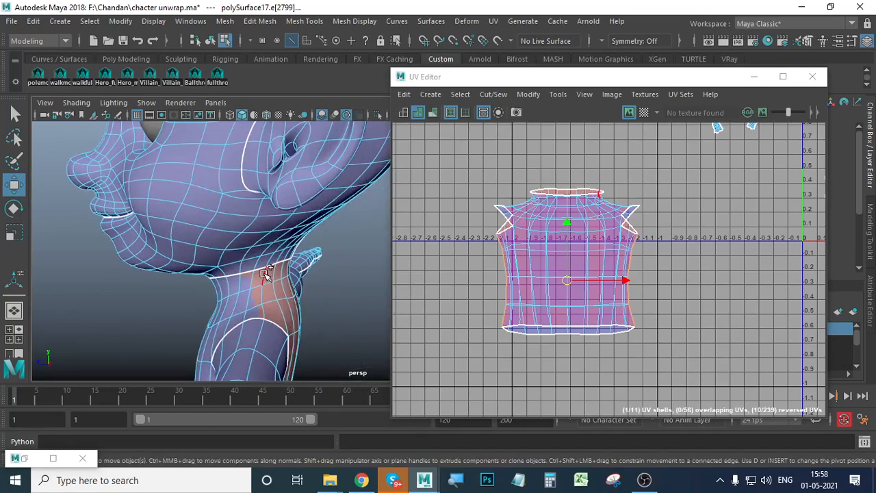
click(350, 306)
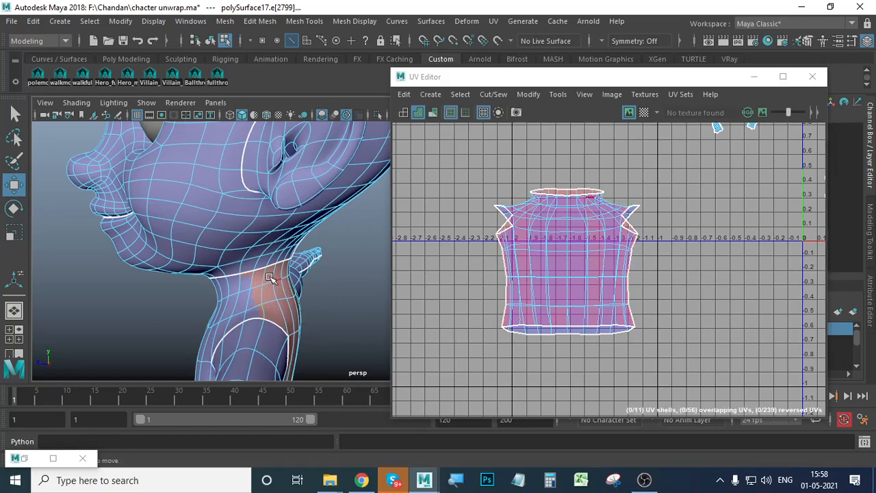
click(267, 275)
shift+double_click(265, 305)
Step: Add the matching edge line across the right shoulder, from the neck seam to the arm seam, to the selection
alt+right_drag(313, 321, 198, 308)
mouse_move(204, 305)
alt+mouse_down()
mouse_move(214, 304)
mouse_move(186, 307)
alt+mouse_up()
scroll(172, 291, up, 5)
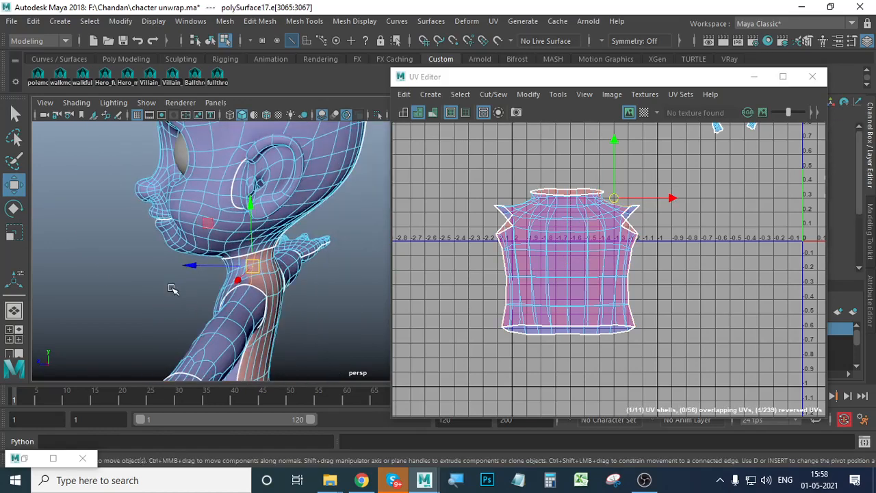
alt+right_drag(263, 272, 15, 227)
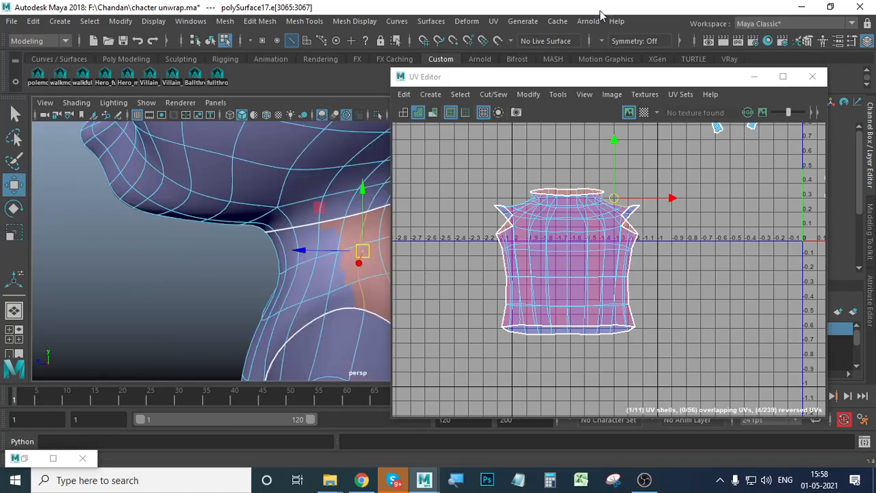
drag(537, 83, 688, 80)
alt+drag(143, 288, 369, 287)
alt+drag(192, 205, 241, 236)
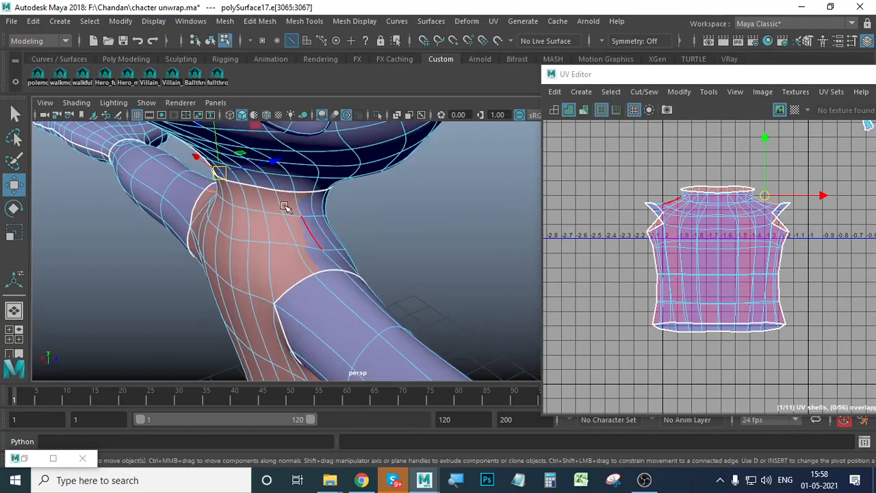
shift+click(299, 229)
shift+click(314, 261)
Step: Cut the UVs along both shoulder edge lines to separate the torso's front and back
alt+drag(397, 281, 385, 277)
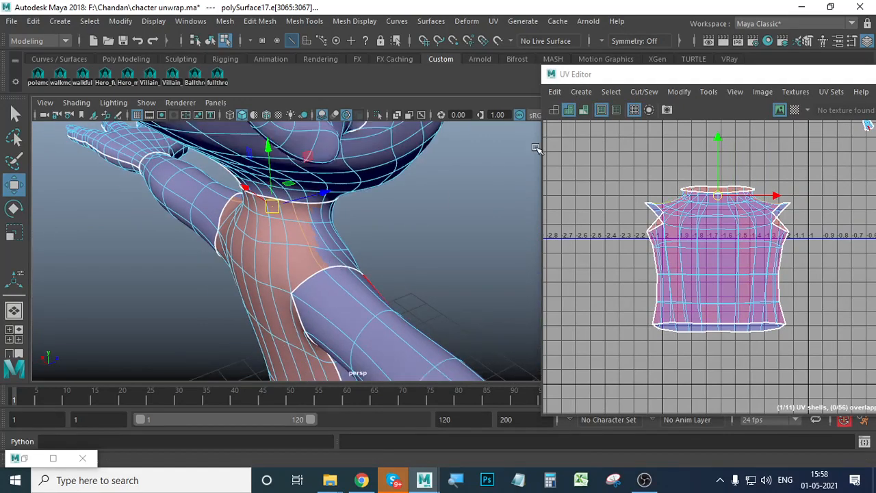
click(647, 92)
click(658, 159)
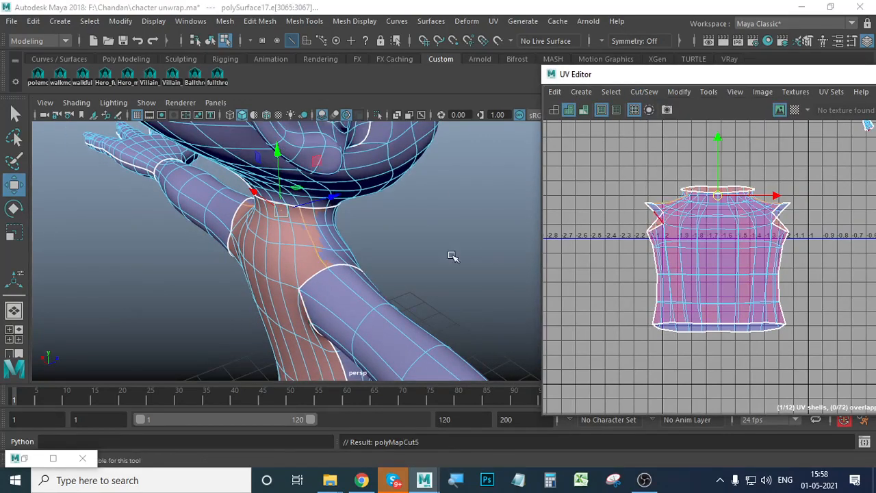
alt+drag(451, 254, 442, 275)
alt+middle_drag(442, 276, 335, 253)
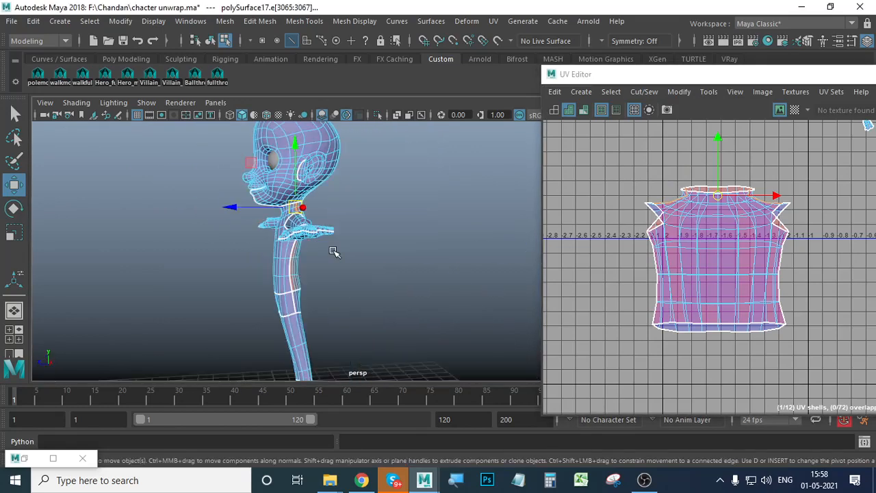
Step: Move the torso's front UV shell horizontally away from the back shell, centred at about U -0.5
alt+drag(335, 253, 418, 249)
drag(774, 75, 591, 75)
right_drag(568, 259, 510, 240)
click(568, 246)
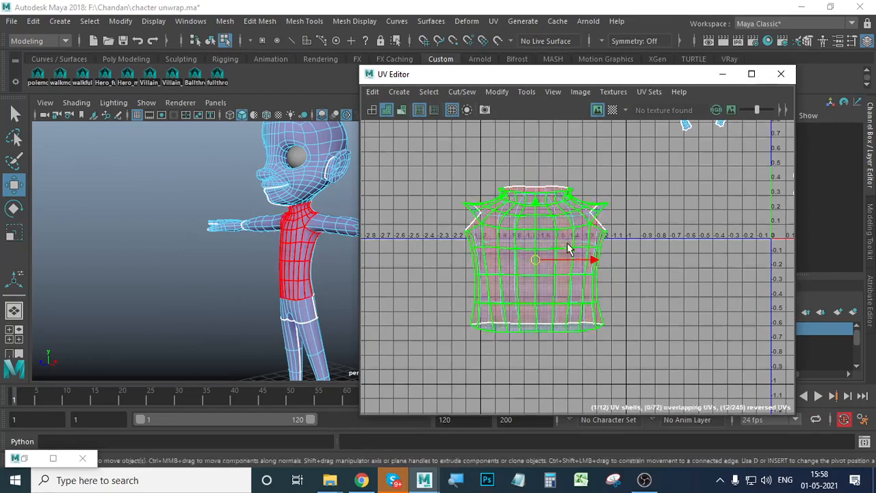
scroll(604, 280, down, 3)
drag(619, 267, 723, 275)
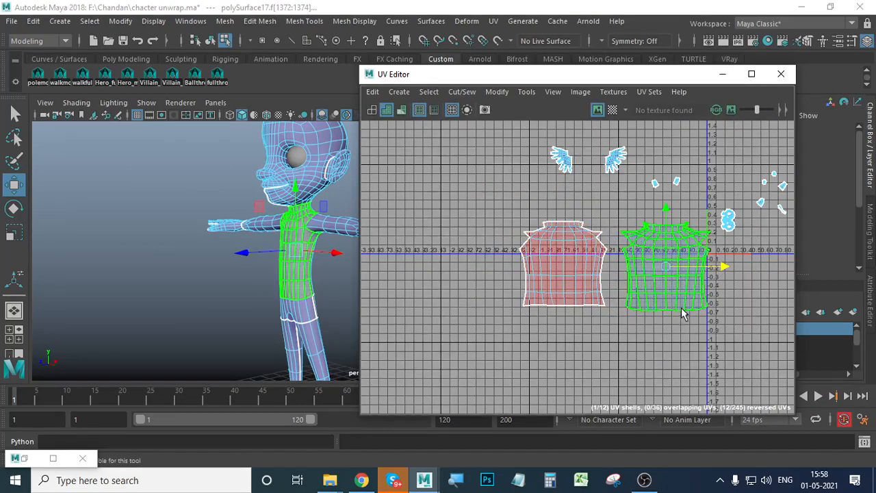
scroll(682, 308, up, 3)
alt+middle_drag(681, 308, 670, 317)
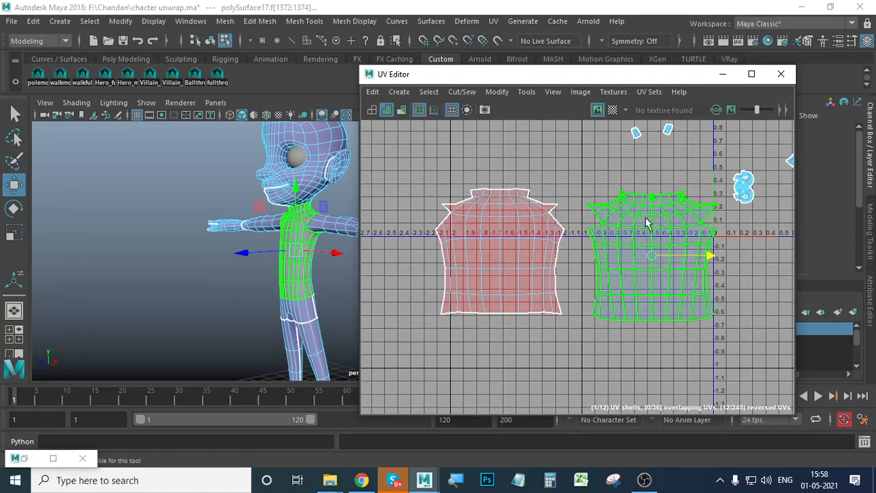
scroll(669, 254, up, 1)
scroll(639, 290, down, 3)
scroll(651, 279, up, 4)
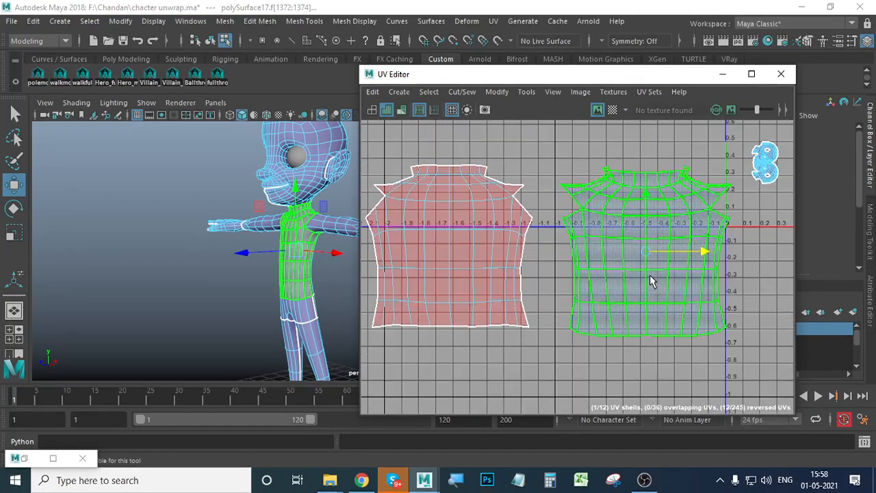
Step: Move the torso's front UV shell slightly closer to the back shell, centred at about U -0.6
drag(646, 254, 629, 248)
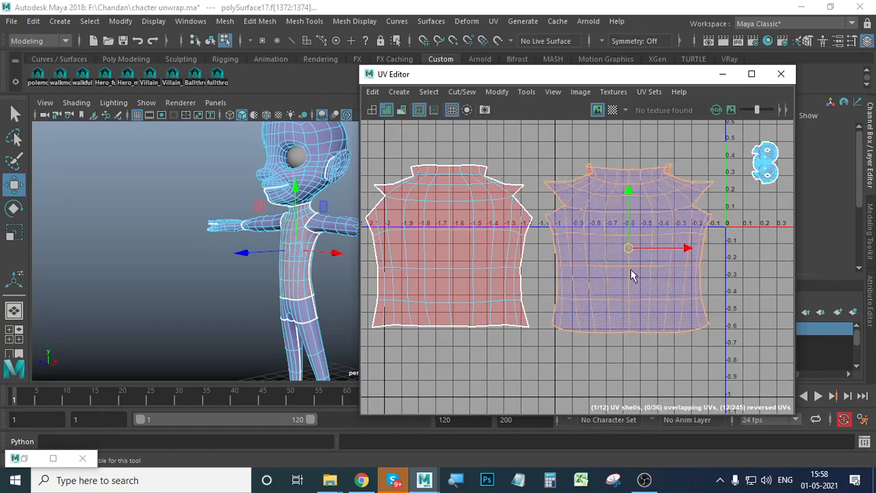
click(680, 376)
right_drag(607, 187, 605, 154)
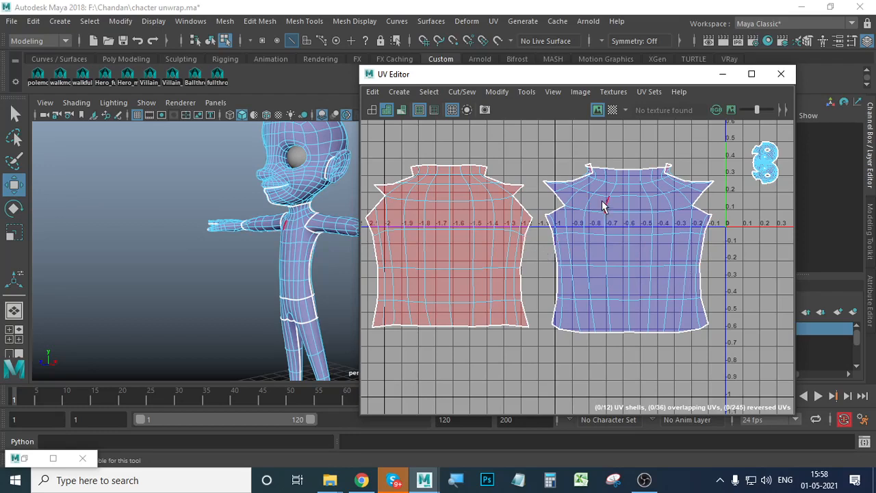
Step: Flip the front torso UV shell with Horizontal direction about the pivot, keeping Cut UV Perimeter enabled
right_drag(603, 204, 568, 190)
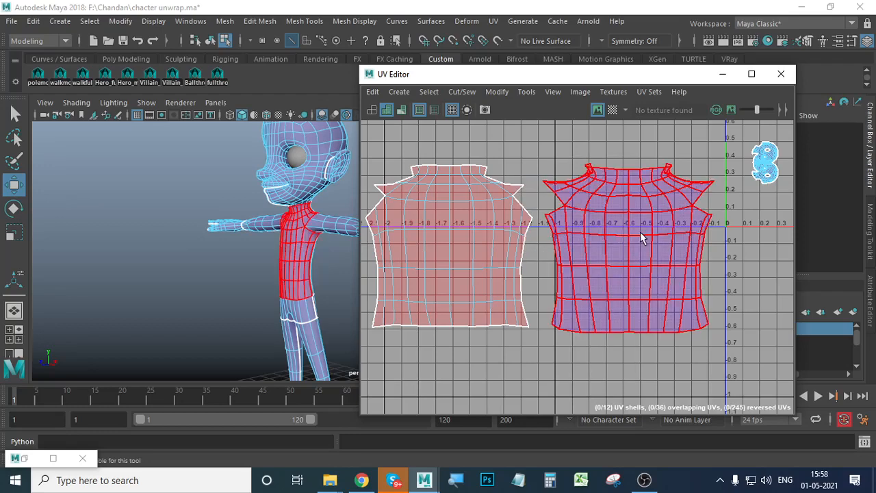
click(642, 237)
click(496, 92)
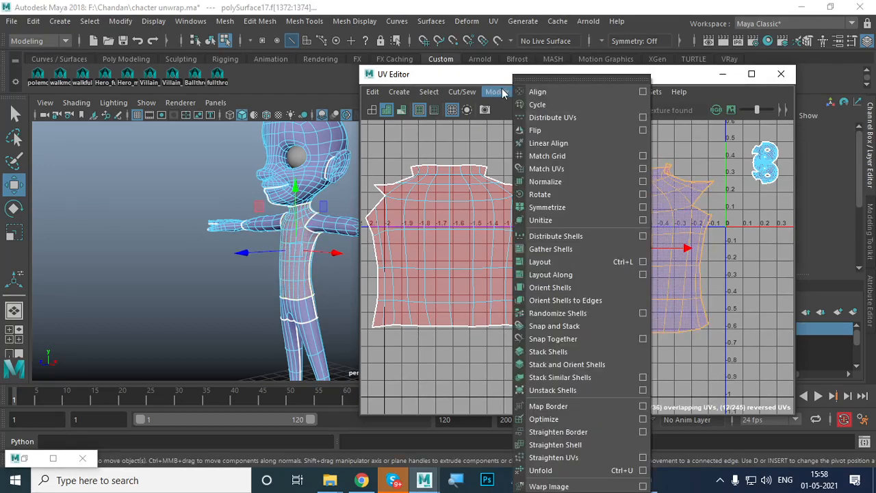
click(643, 130)
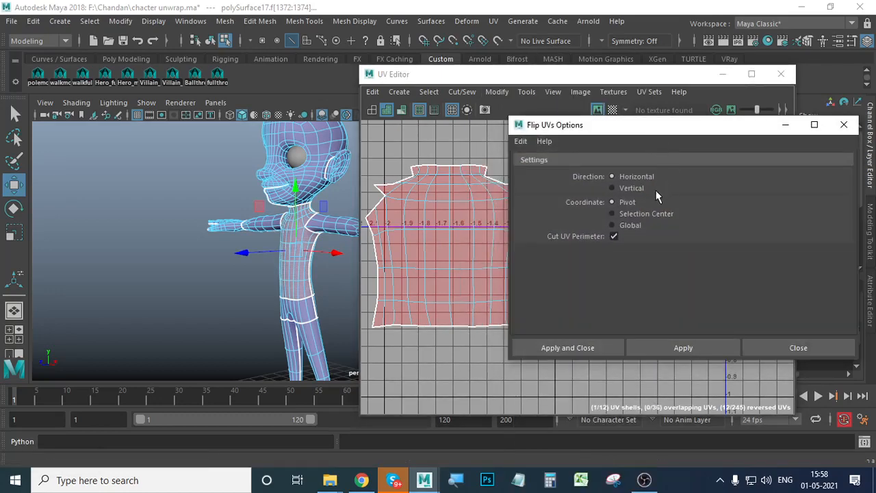
click(681, 347)
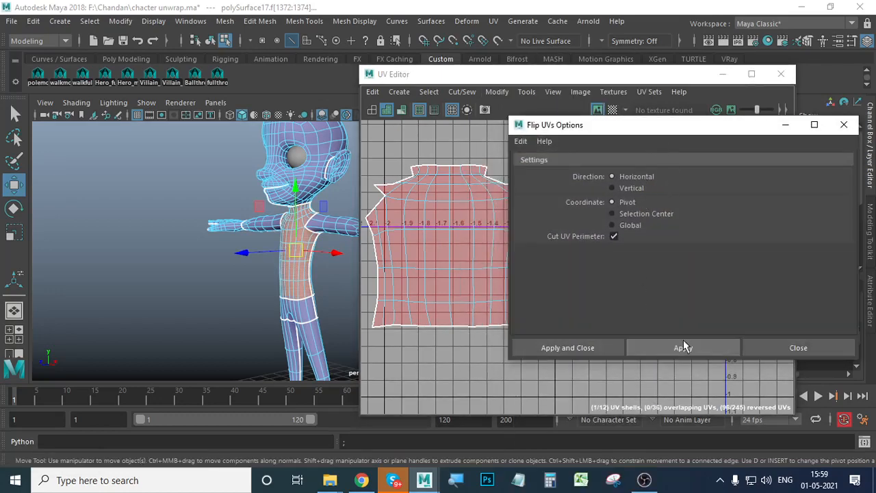
click(844, 125)
click(565, 395)
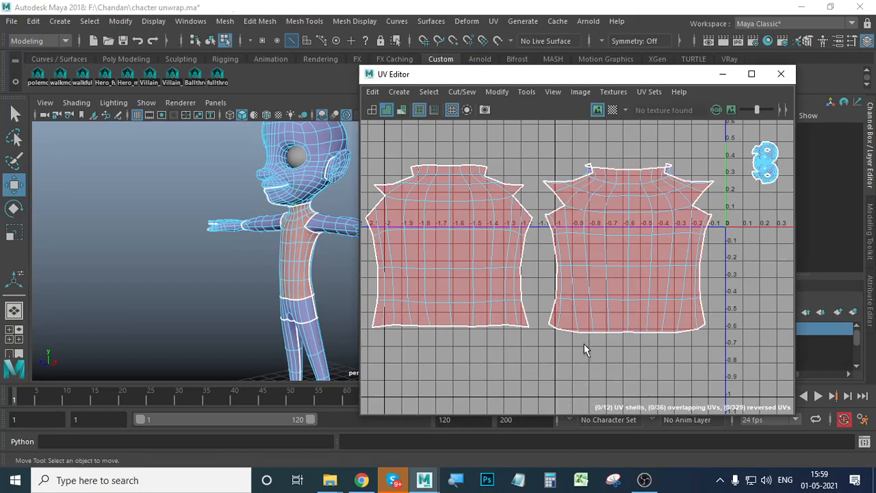
Step: Lower the flipped front torso shell slightly in V
right_drag(608, 189, 570, 173)
click(635, 236)
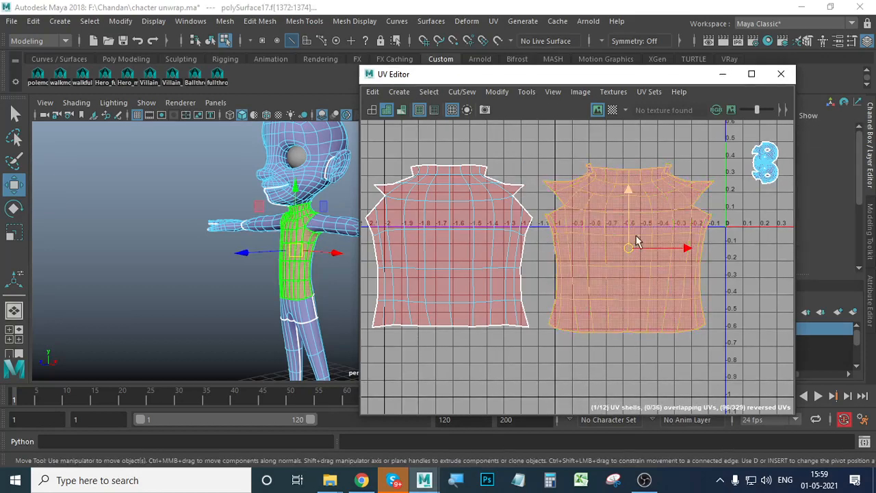
drag(627, 190, 628, 193)
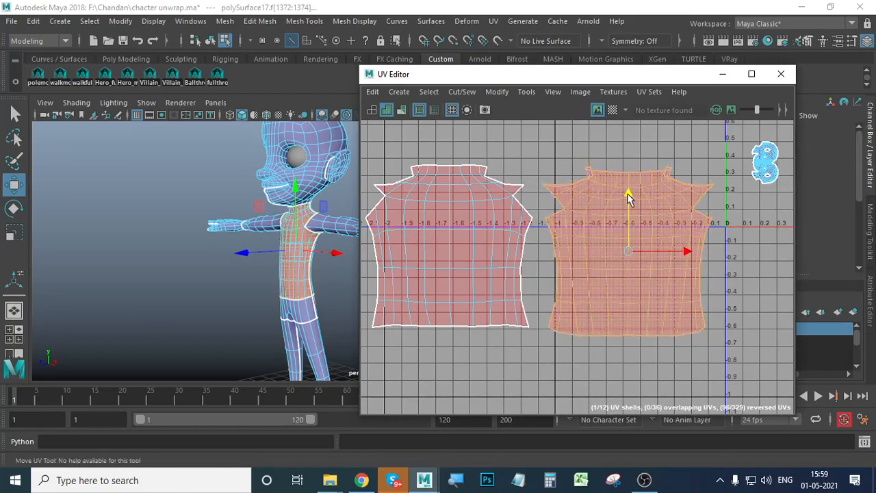
scroll(588, 245, up, 2)
alt+middle_drag(575, 255, 597, 257)
Step: Select the full side seam edge line between the back and front torso shells, from waist to armpit
right_drag(620, 186, 602, 224)
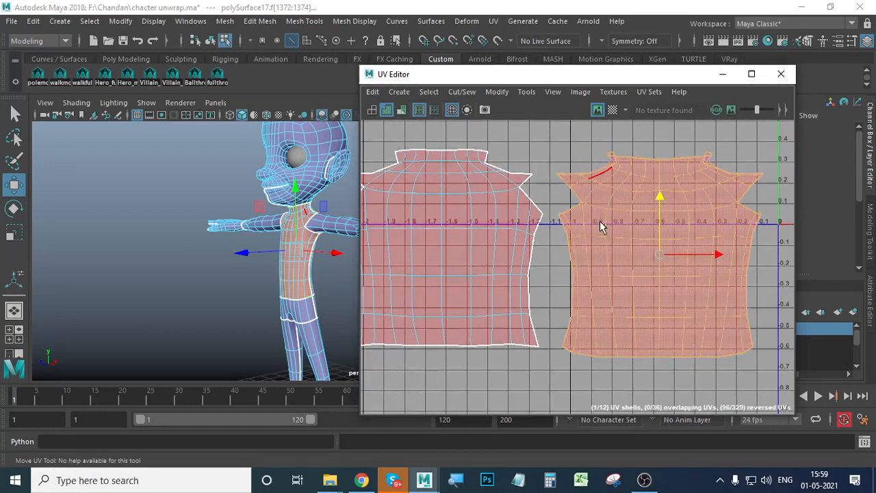
click(562, 180)
click(535, 367)
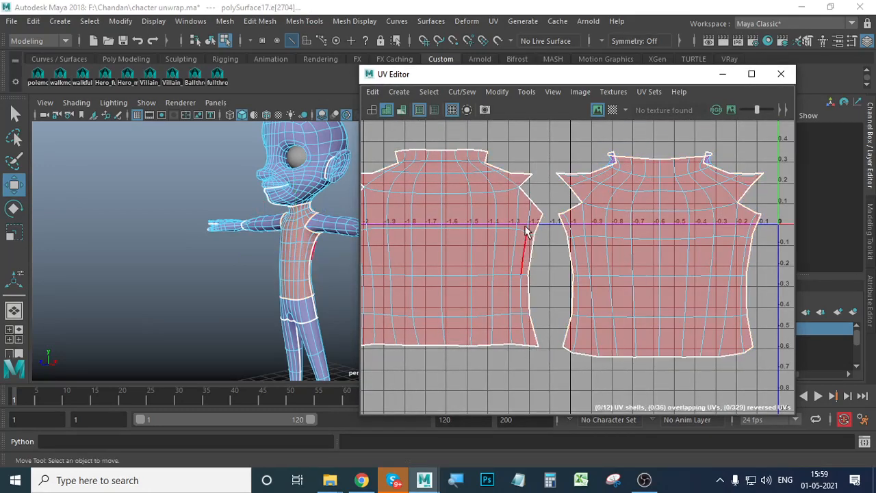
click(598, 108)
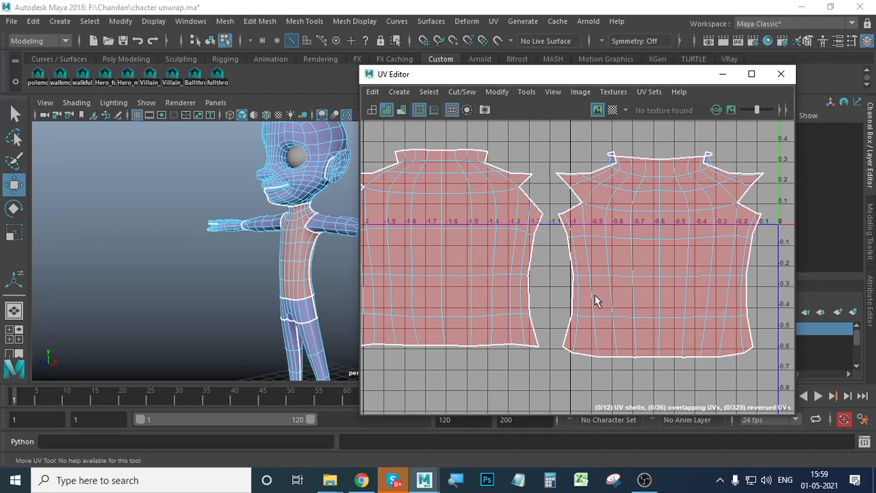
scroll(635, 312, down, 2)
alt+middle_drag(555, 301, 604, 299)
scroll(603, 284, up, 1)
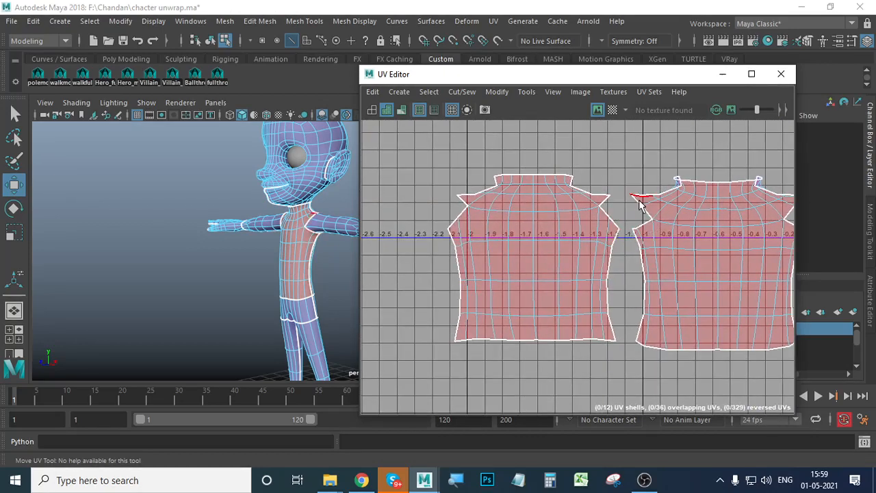
alt+middle_drag(657, 246, 574, 248)
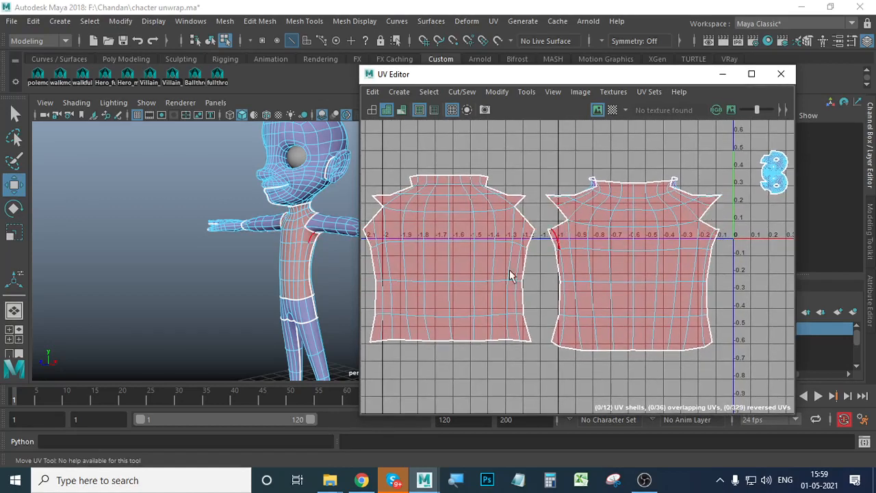
alt+right_drag(510, 275, 643, 293)
alt+middle_drag(643, 293, 631, 289)
double_click(556, 361)
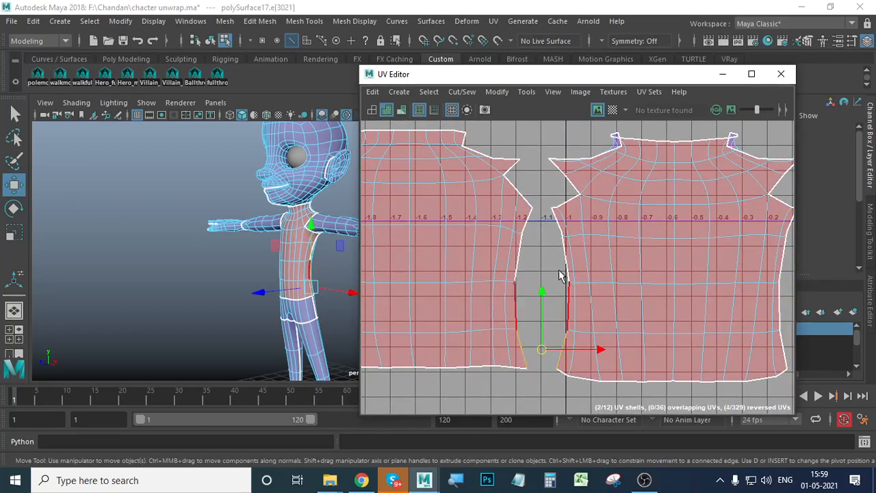
alt+right_drag(611, 284, 596, 298)
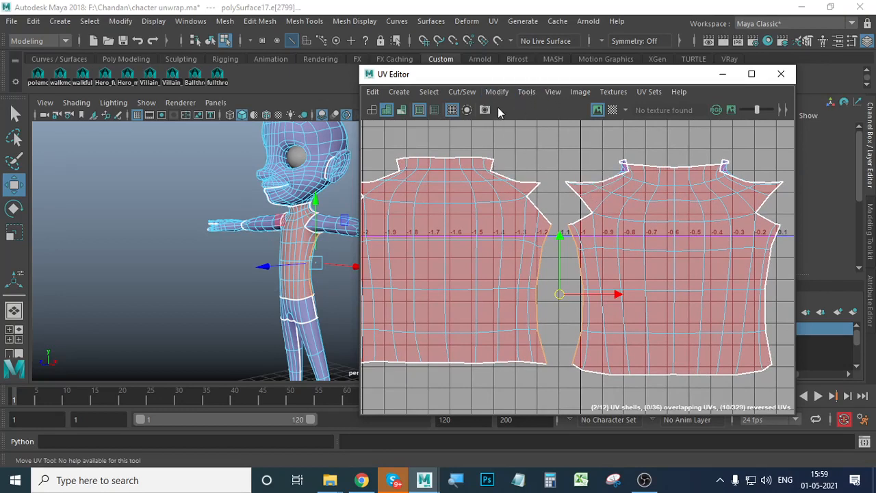
Step: Try to move and sew the two torso shells along the selected side seam, and undo the sewing
click(466, 91)
click(516, 213)
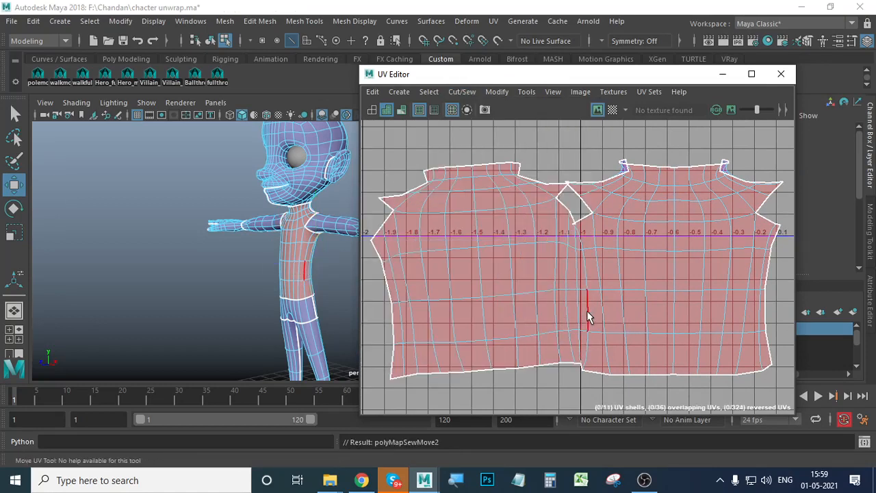
key(ctrl+z)
Step: Move the back torso shell slightly down and farther away from the front shell
right_drag(510, 216, 478, 201)
click(478, 202)
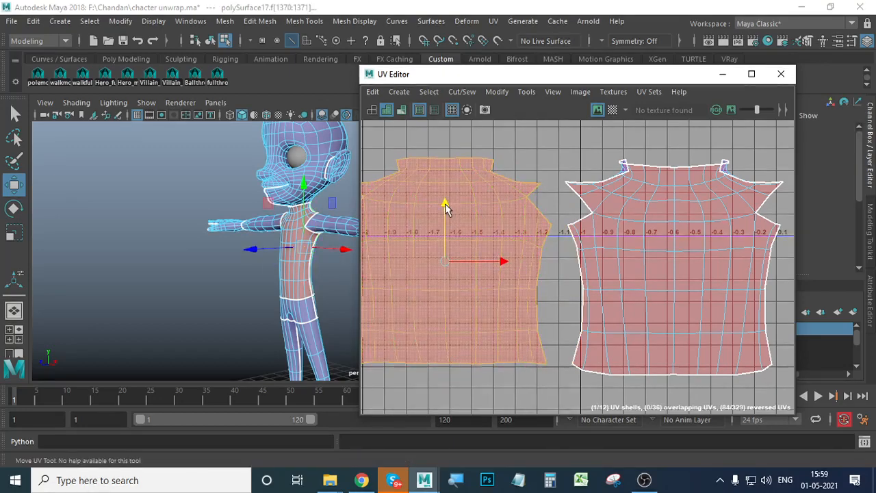
drag(446, 202, 445, 210)
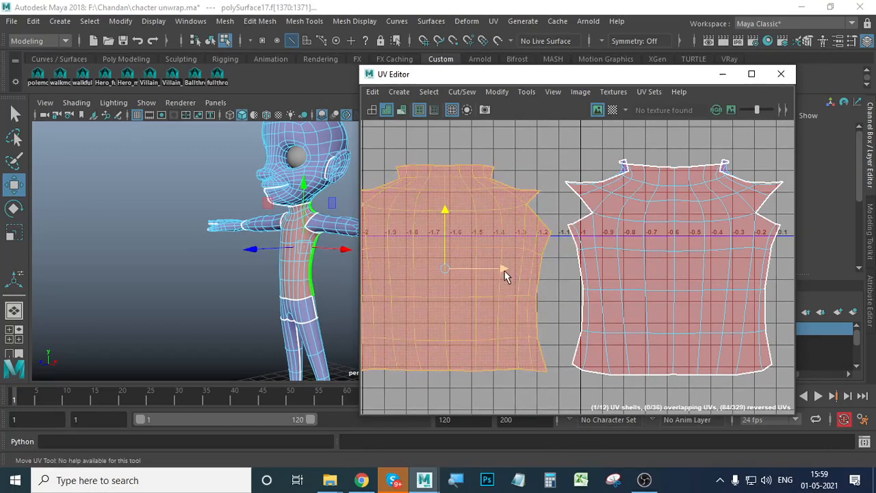
drag(503, 268, 489, 269)
Step: Return to the side seam edges and move and sew the back torso shell onto the front shell
alt+right_drag(563, 279, 614, 262)
alt+middle_drag(655, 266, 647, 315)
right_drag(623, 237, 620, 199)
click(577, 306)
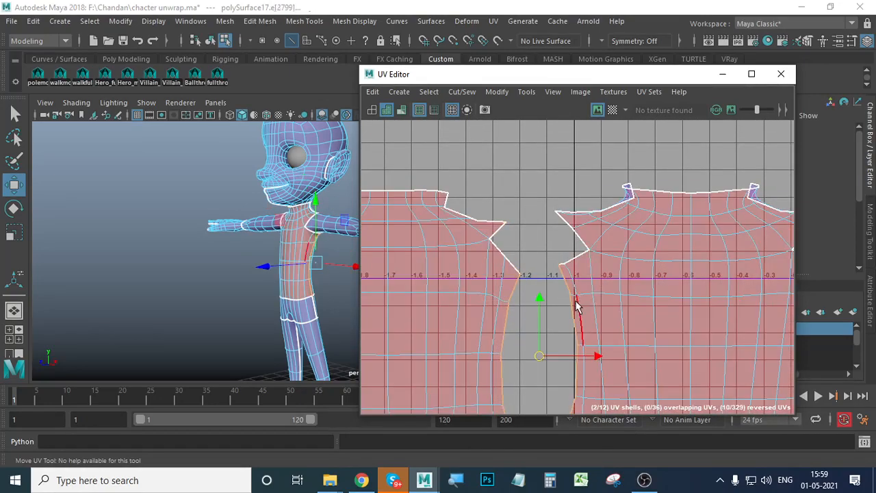
mouse_move(615, 309)
alt+middle_down()
mouse_move(601, 243)
mouse_move(615, 303)
alt+middle_up()
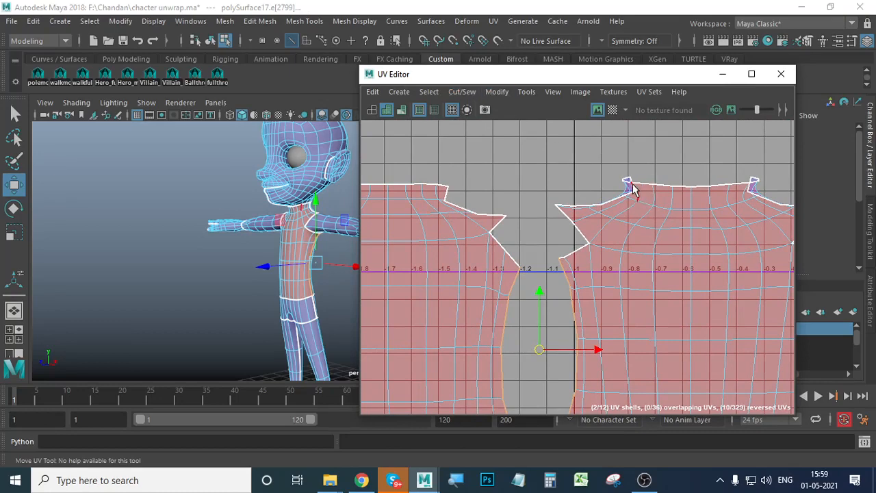
click(469, 92)
click(506, 216)
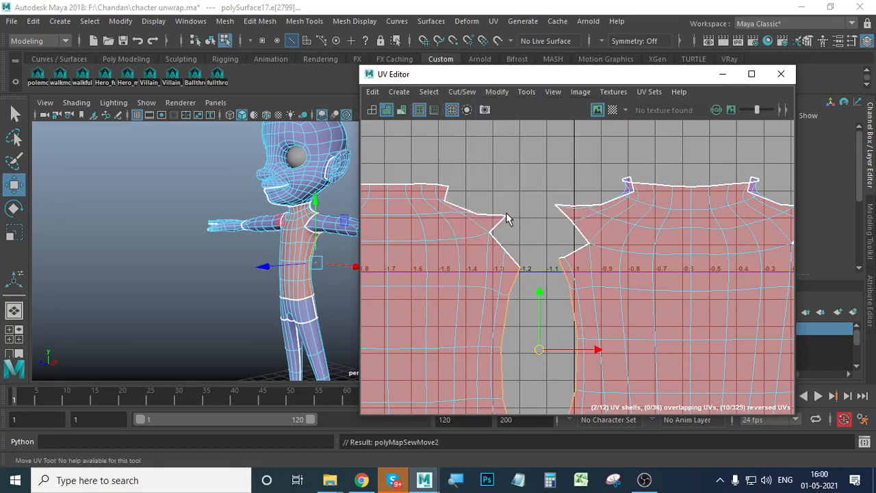
Step: Select the back half's faces in the sewn torso shell and move them down and away from the front half
scroll(584, 254, down, 4)
alt+middle_drag(590, 308, 589, 286)
scroll(562, 297, up, 2)
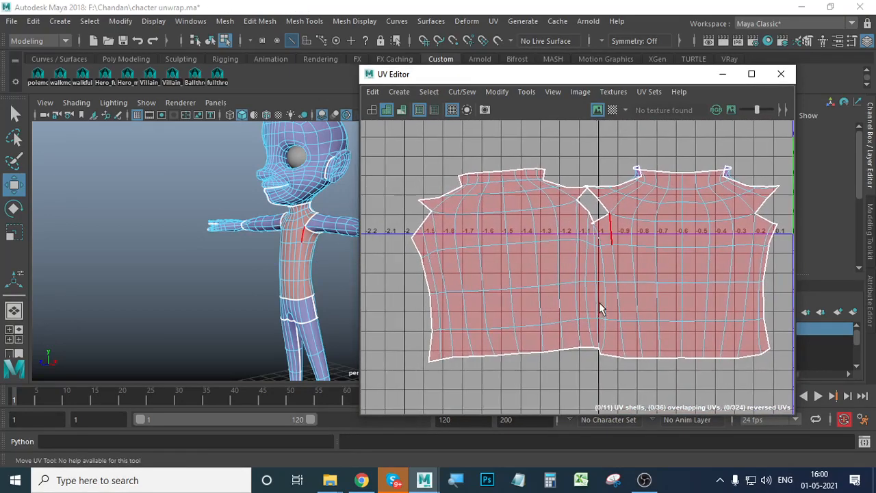
right_drag(510, 188, 496, 226)
drag(593, 354, 580, 376)
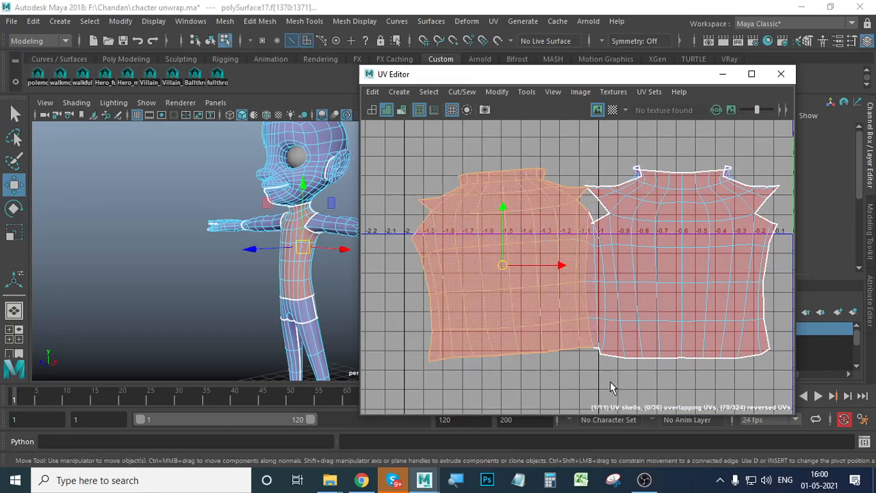
drag(502, 267, 494, 275)
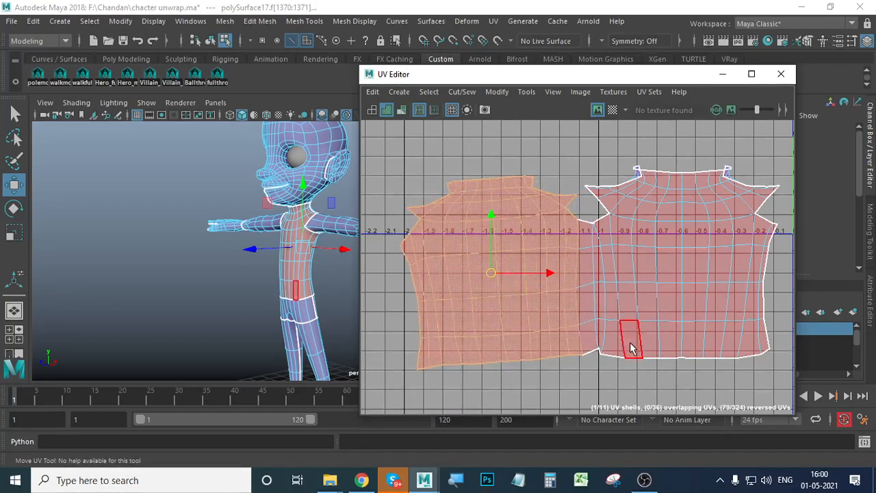
Step: Add the column of faces beside the side seam to the selection and shift it away to even out the seam spacing
scroll(630, 349, up, 4)
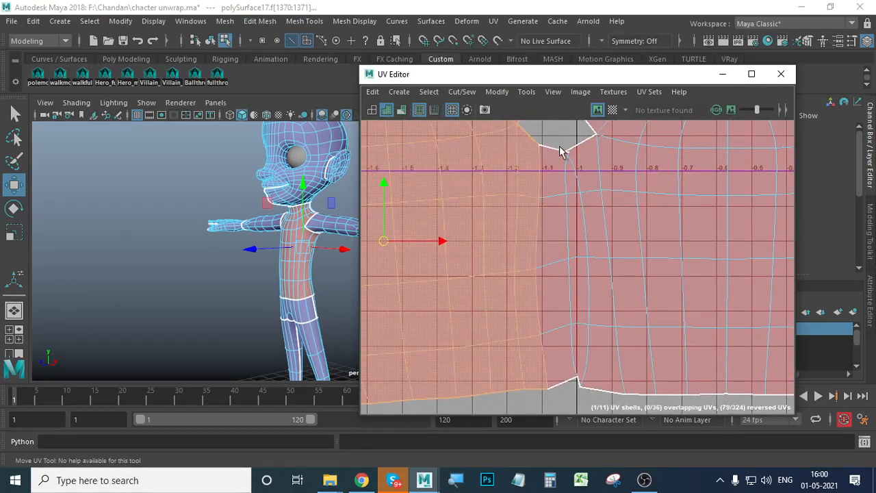
drag(553, 141, 556, 412)
scroll(579, 338, down, 4)
drag(483, 290, 477, 293)
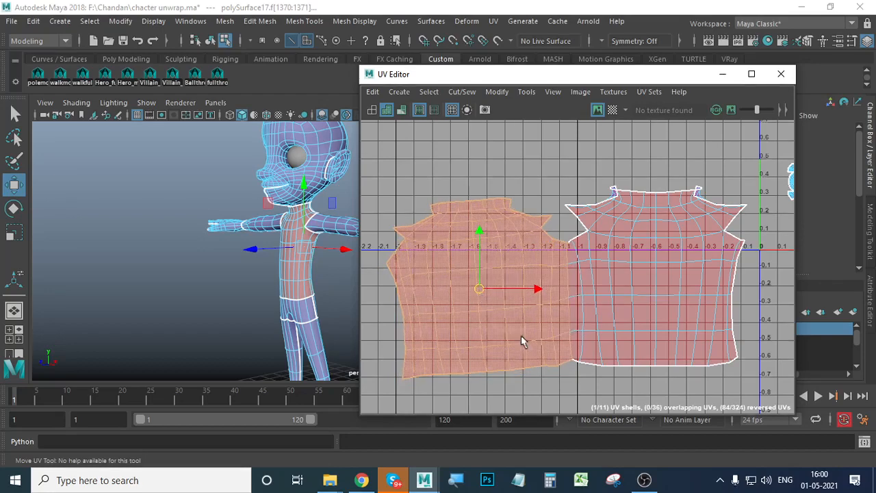
click(592, 395)
scroll(601, 331, down, 5)
scroll(620, 341, up, 5)
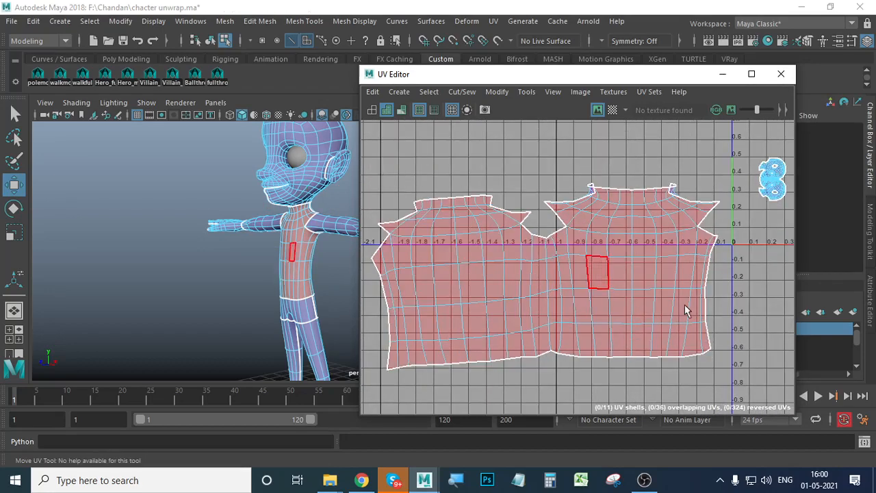
Step: Pull the folded UVs outward at the front torso's neck corner near U -0.8
mouse_move(659, 263)
right_down()
mouse_move(726, 245)
mouse_move(641, 256)
mouse_move(658, 263)
right_up()
scroll(611, 262, up, 5)
alt+middle_drag(626, 227, 579, 325)
scroll(553, 285, up, 2)
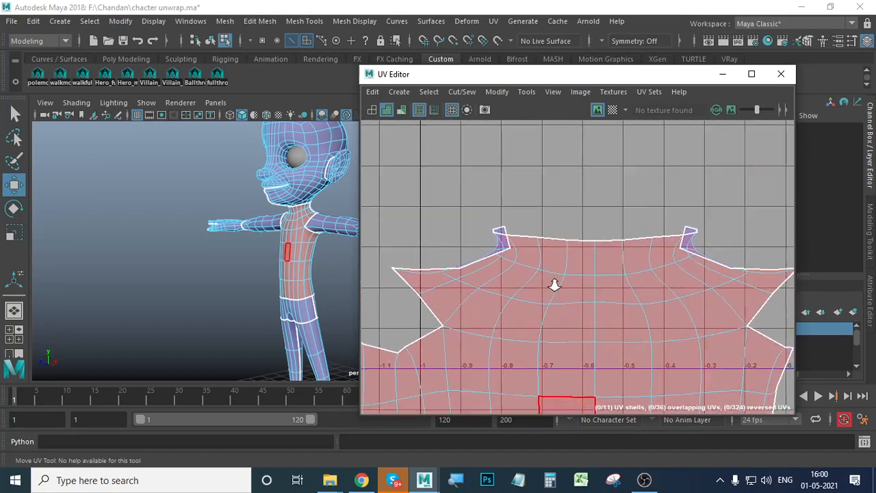
right_drag(526, 244, 585, 245)
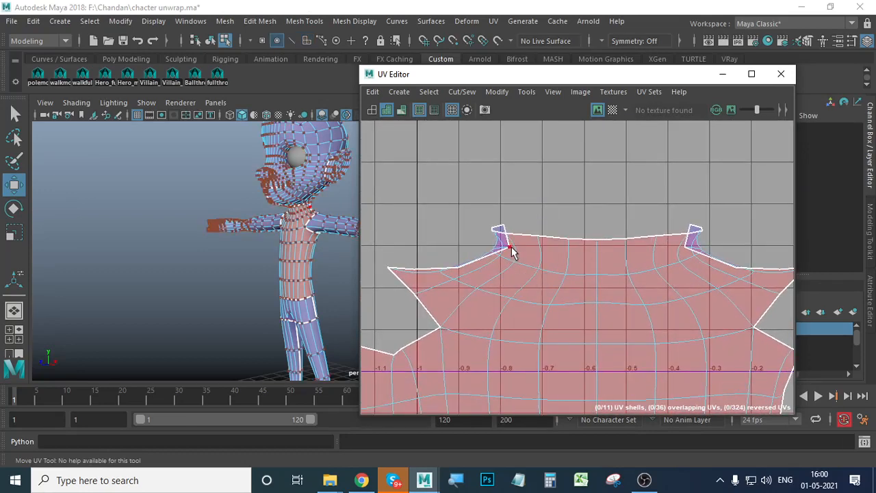
click(510, 250)
drag(502, 251, 483, 221)
click(505, 223)
Step: Move the folded neck-base and adjoining shoulder UVs outward at the front torso's opposite neck corner near U -0.35
alt+middle_drag(611, 274, 498, 286)
alt+right_drag(499, 286, 647, 267)
click(567, 261)
drag(567, 261, 614, 260)
click(648, 290)
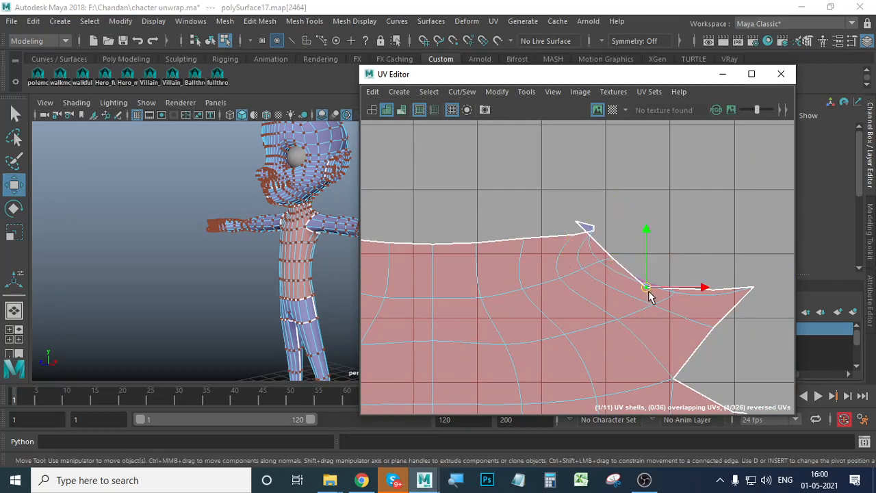
drag(649, 290, 650, 275)
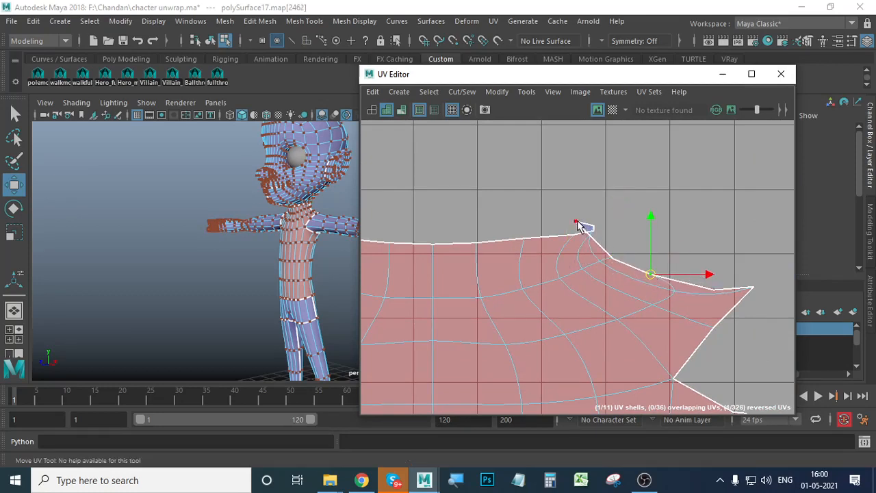
Step: Unfold the tip of the same neck corner by moving its outermost UV outward and the adjacent border UV inward
click(577, 223)
drag(579, 225, 608, 232)
click(594, 246)
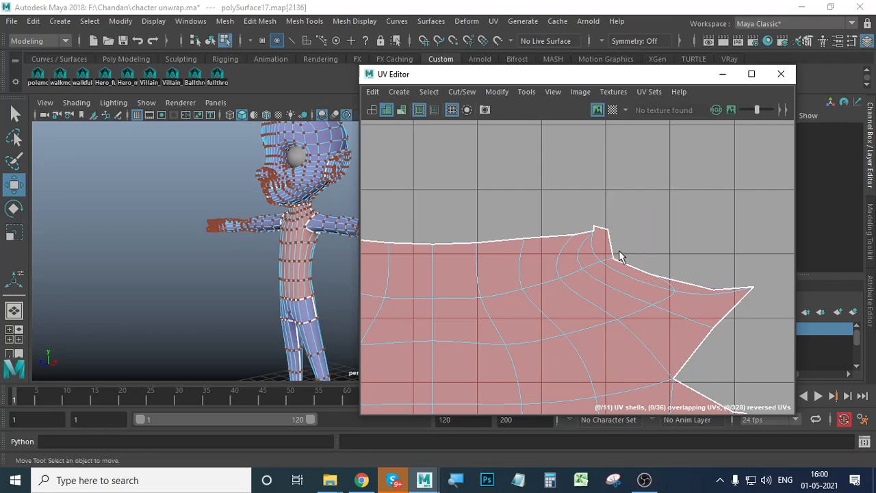
click(593, 231)
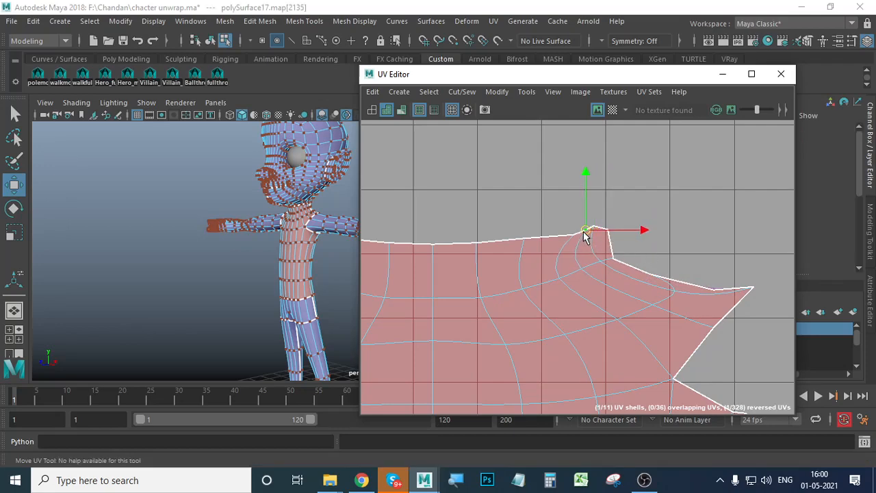
click(687, 253)
Step: Move the overlapping shoulder border UV outward and shift the adjacent neck-border UV inward at the front torso's neck corner near U -0.8
scroll(665, 269, down, 3)
alt+middle_drag(550, 303, 720, 311)
alt+right_drag(720, 311, 850, 342)
alt+middle_drag(631, 284, 542, 278)
alt+right_drag(542, 278, 762, 305)
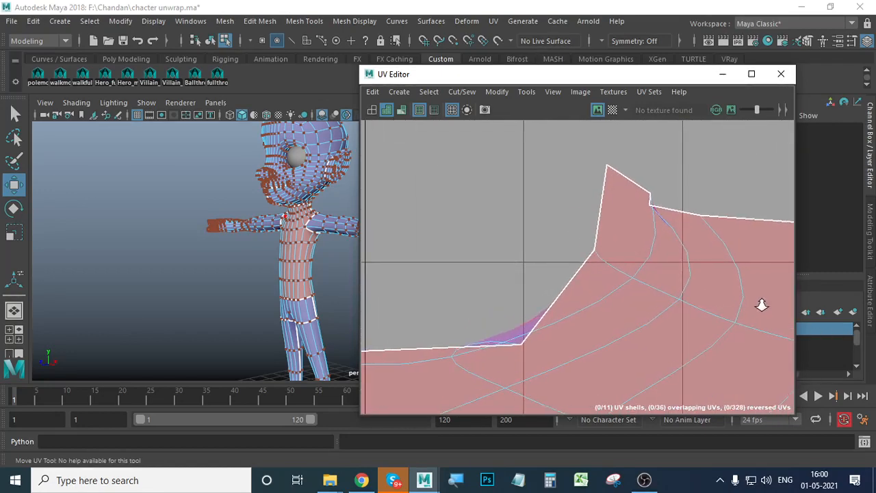
click(533, 347)
drag(518, 341, 471, 312)
click(650, 206)
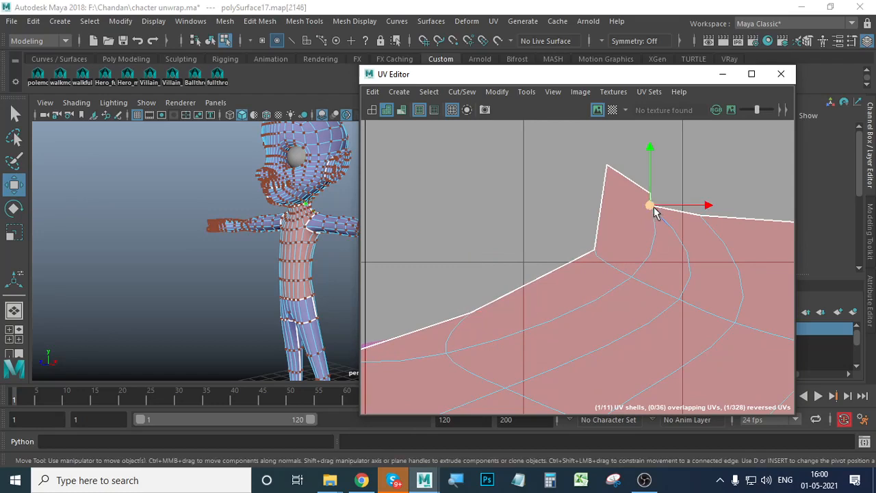
drag(657, 211, 681, 212)
scroll(600, 239, down, 5)
scroll(601, 240, down, 5)
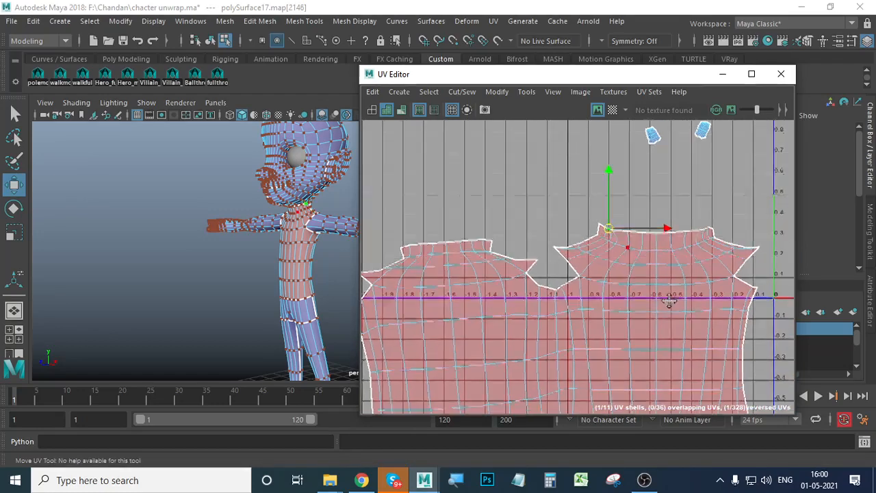
Step: Switch to UV shell selection and examine how the torso, hand, head and limb shells are spread around the 0–1 tile
right_drag(687, 252, 633, 237)
click(634, 294)
click(688, 378)
scroll(607, 341, down, 5)
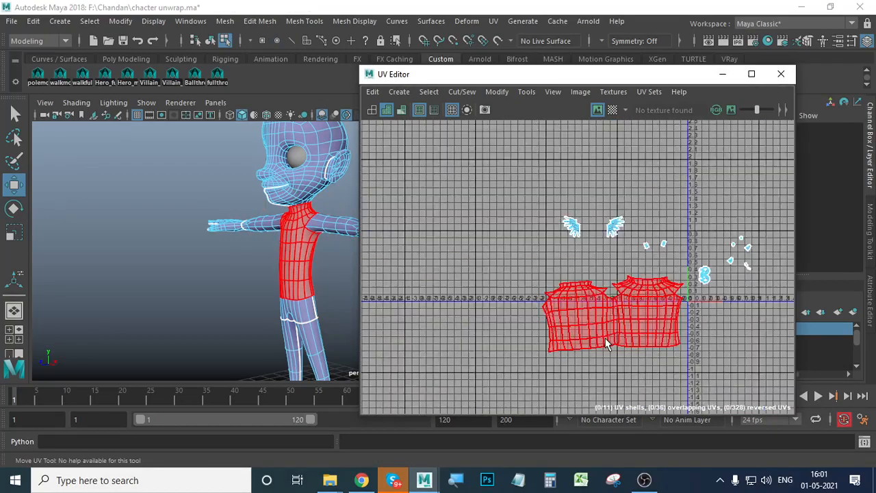
alt+middle_drag(707, 316, 626, 319)
scroll(548, 321, up, 6)
alt+middle_drag(707, 313, 473, 322)
scroll(596, 287, up, 3)
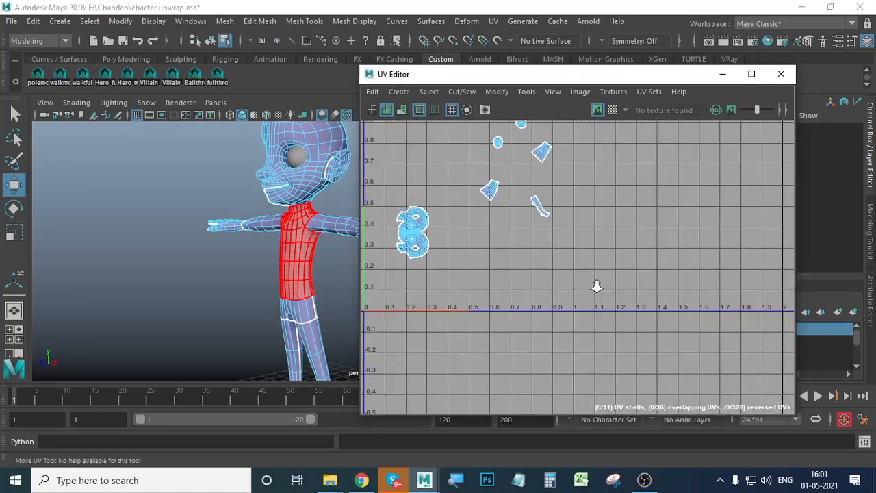
alt+middle_drag(543, 270, 636, 346)
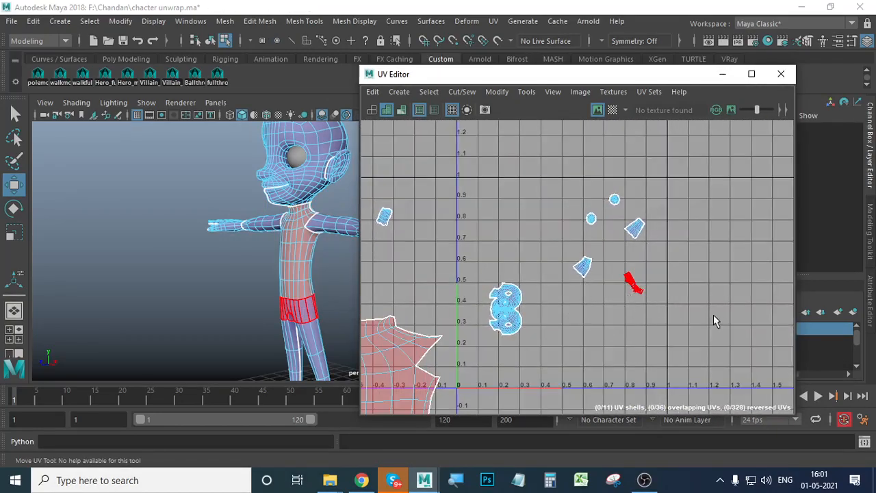
scroll(714, 319, down, 4)
alt+middle_drag(507, 332, 585, 303)
scroll(584, 303, down, 3)
alt+middle_drag(622, 346, 617, 311)
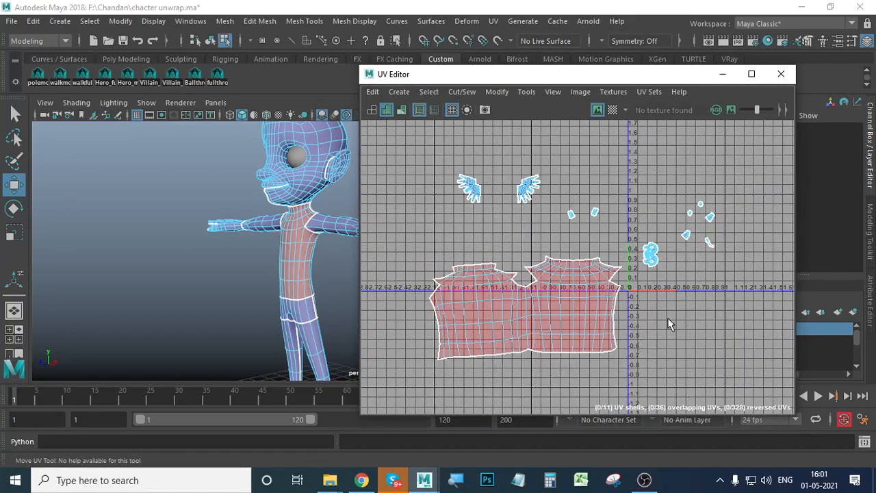
Step: Select all the UV shells and pack them into the 0–1 tile with Layout
click(505, 92)
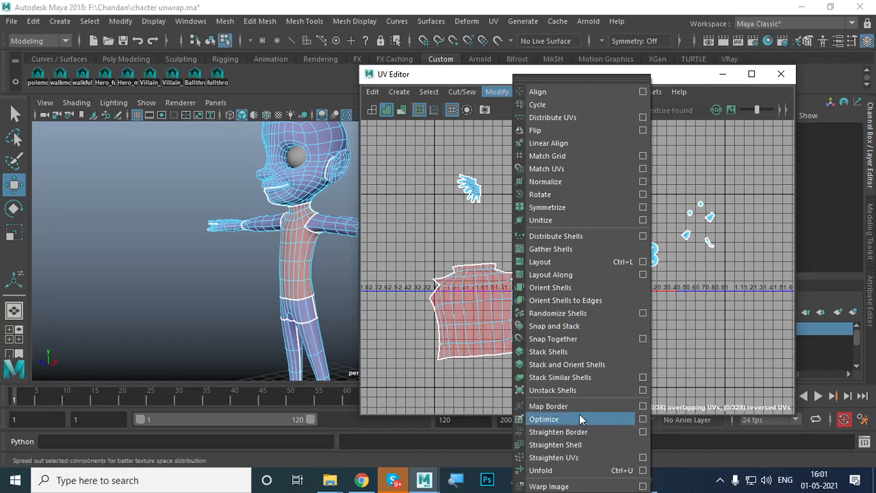
click(568, 263)
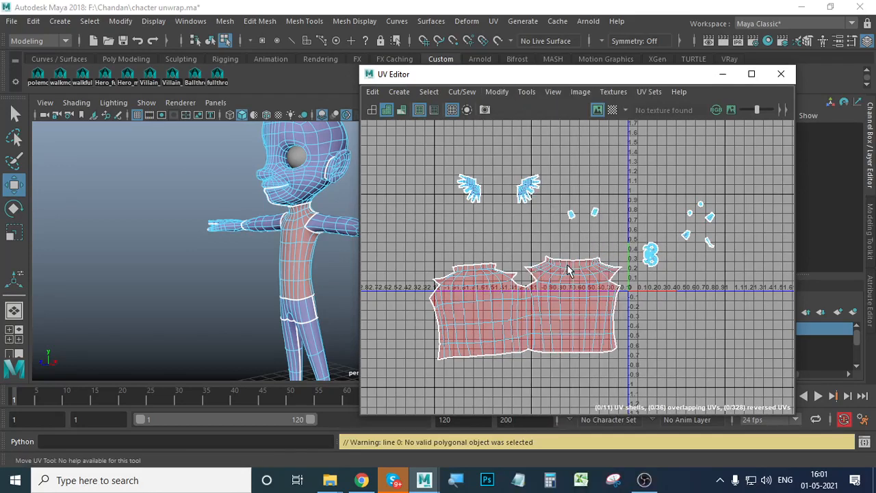
drag(451, 144, 786, 412)
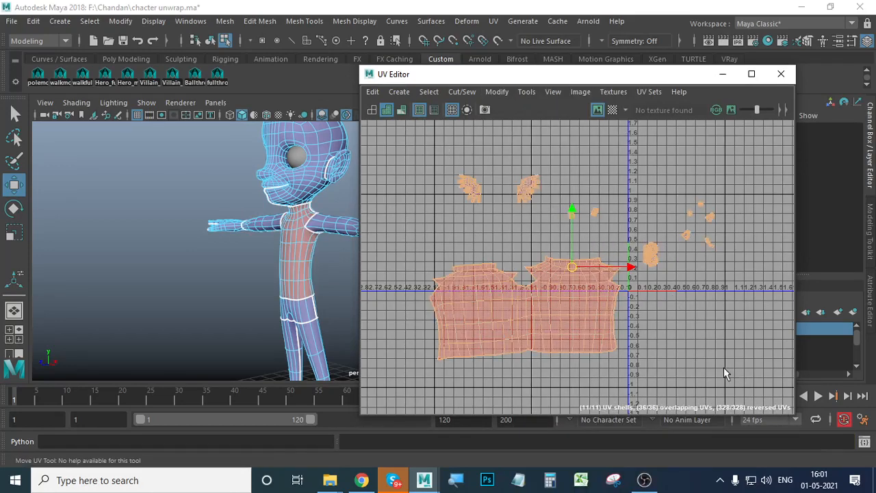
click(498, 92)
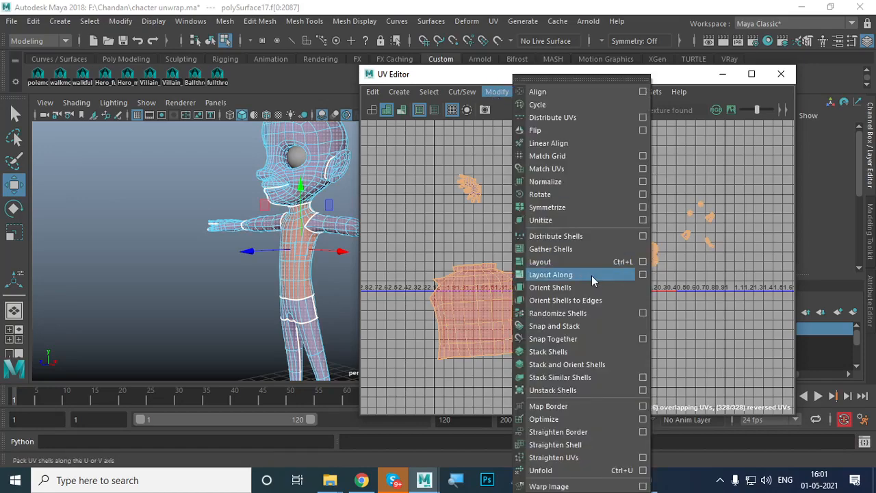
click(571, 263)
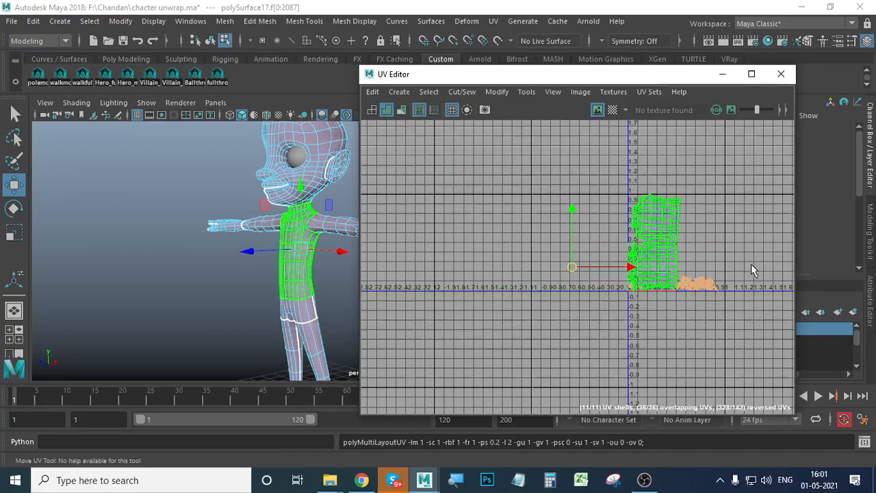
Step: Scale the torso UV shell down uniformly to about 0.4 units tall
click(658, 333)
scroll(672, 335, up, 3)
alt+middle_drag(687, 328, 494, 402)
alt+right_drag(494, 403, 766, 362)
alt+right_drag(458, 297, 698, 274)
alt+middle_drag(579, 258, 513, 327)
alt+right_drag(515, 317, 466, 297)
alt+middle_drag(487, 302, 638, 340)
alt+right_drag(638, 339, 474, 307)
alt+middle_drag(569, 318, 603, 366)
alt+right_drag(602, 361, 540, 344)
alt+middle_drag(612, 327, 573, 342)
alt+right_drag(573, 342, 590, 336)
click(559, 221)
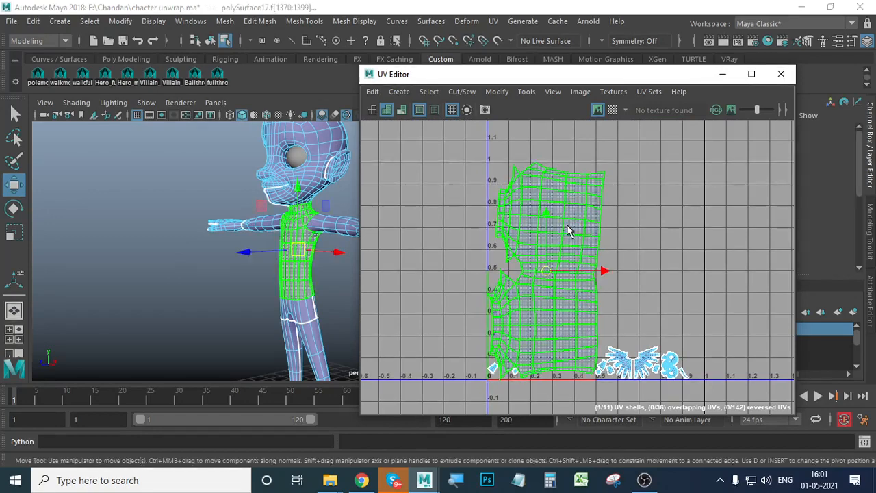
key(r)
drag(546, 270, 516, 256)
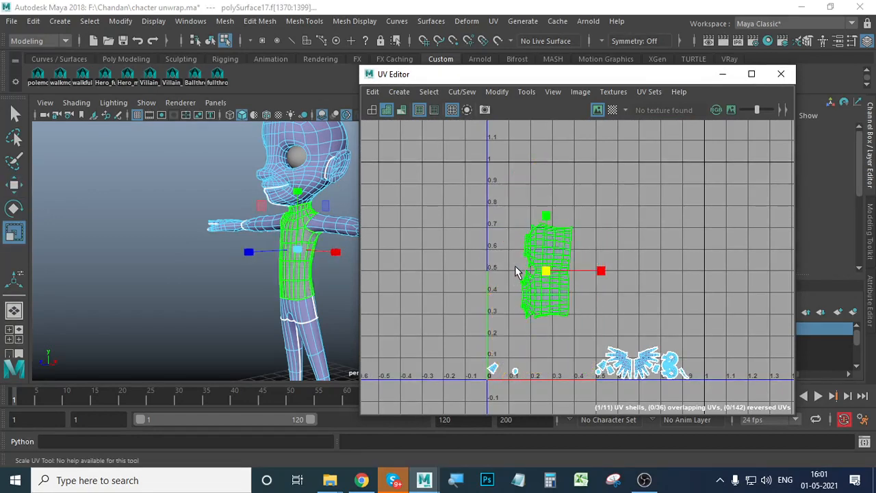
Step: Rotate the torso shell 90 degrees clockwise so the neck edges face up, and move it to about U 0.26, V 0.84
key(e)
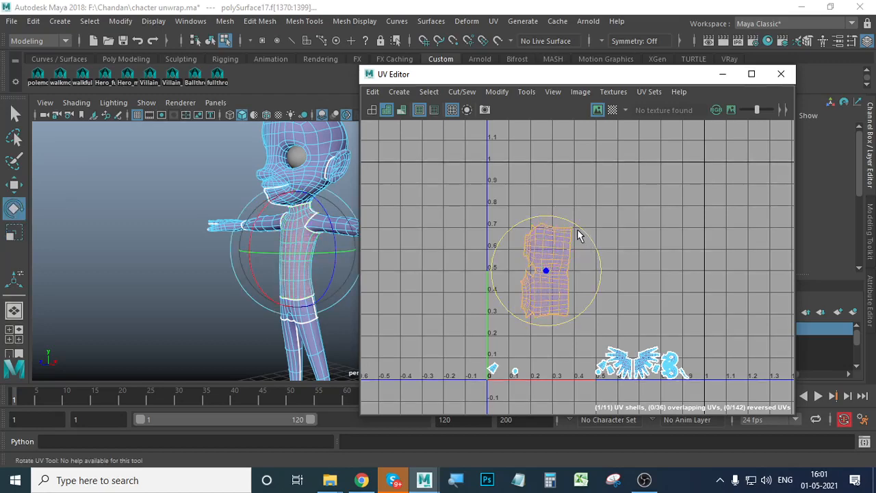
drag(590, 240, 608, 311)
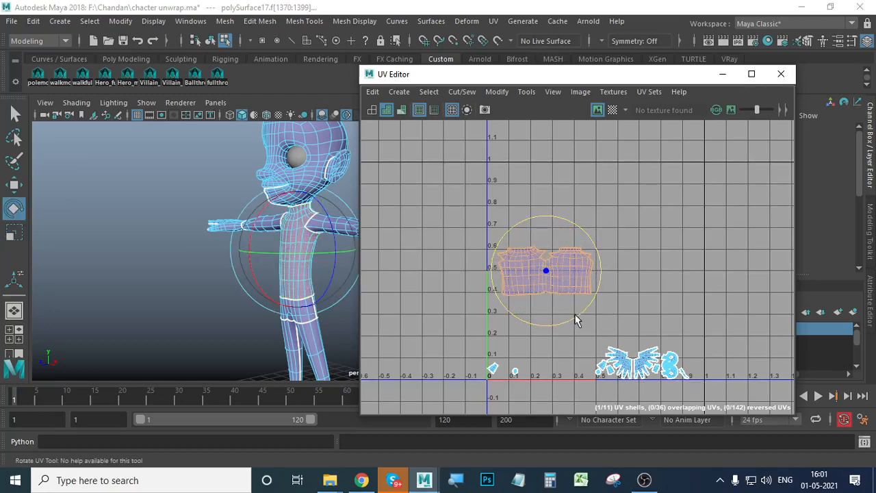
key(w)
drag(547, 270, 544, 197)
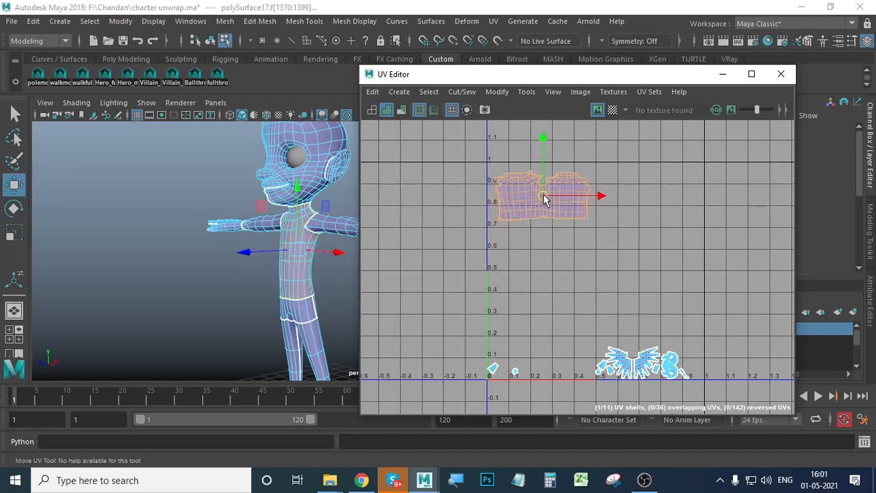
Step: Enlarge the two hand shells together and move them beside the torso shell, at about U 0.7, V 0.8
click(622, 366)
shift+click(643, 365)
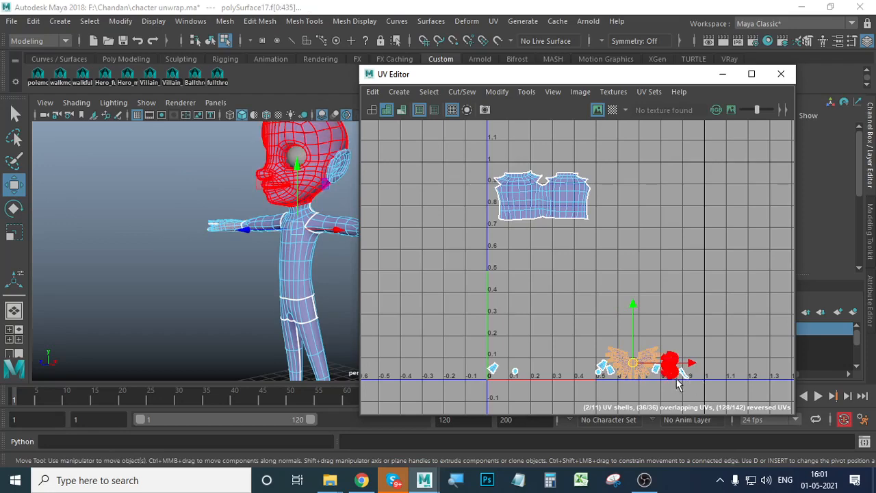
key(r)
drag(647, 375, 634, 205)
key(w)
click(707, 370)
scroll(691, 366, up, 3)
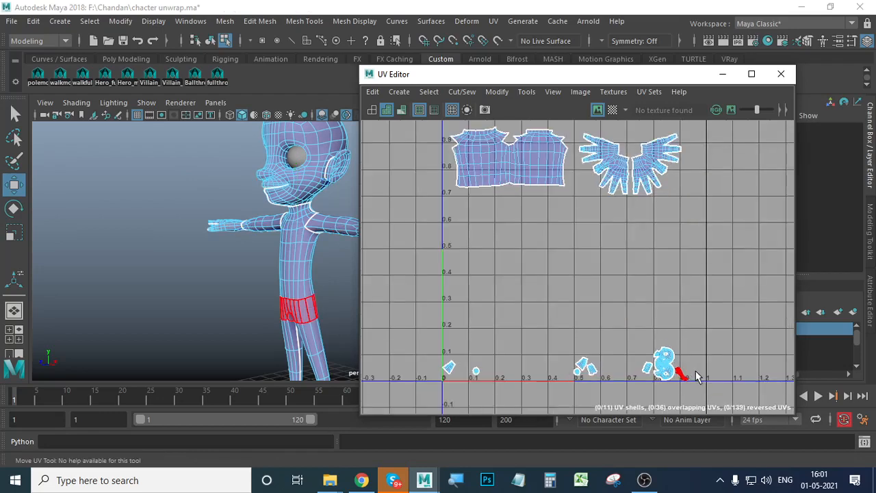
scroll(678, 346, down, 2)
Step: Turn on the checker map and inspect the size of its squares over the character's head, torso, arms and legs
click(612, 110)
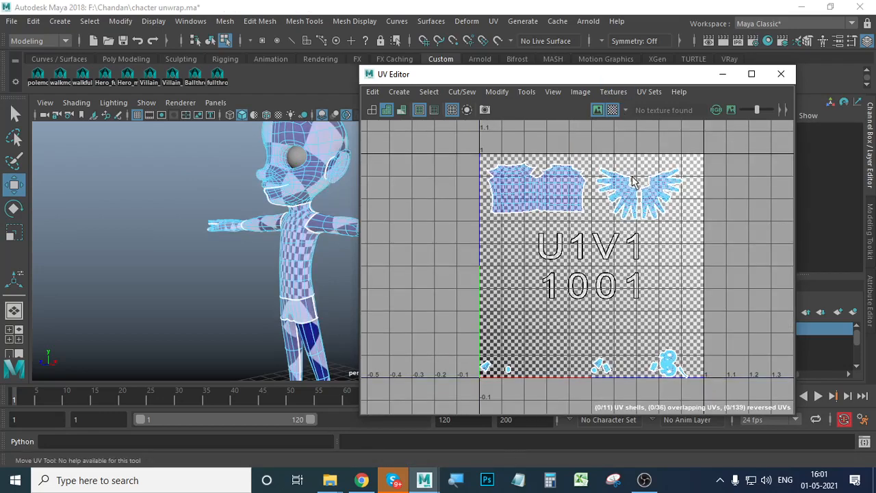
alt+drag(246, 325, 269, 312)
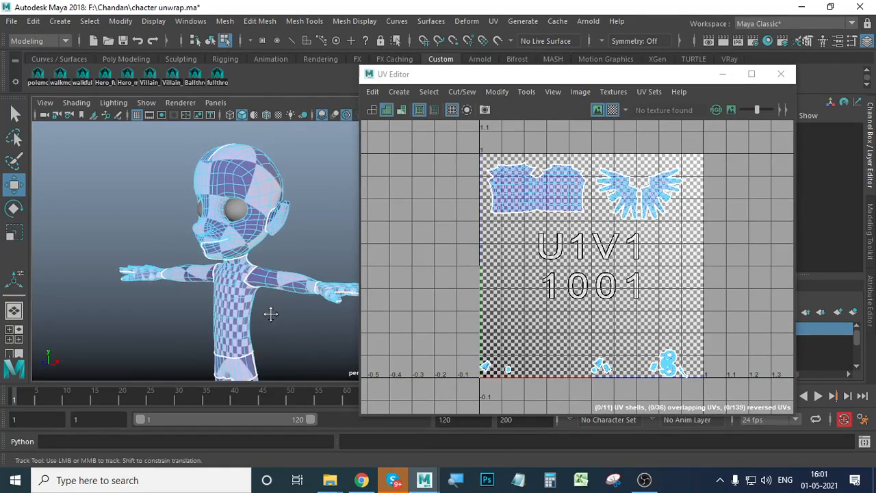
alt+middle_drag(270, 312, 268, 259)
mouse_move(256, 279)
alt+right_down()
mouse_move(289, 304)
mouse_move(260, 296)
alt+right_up()
alt+drag(261, 296, 240, 279)
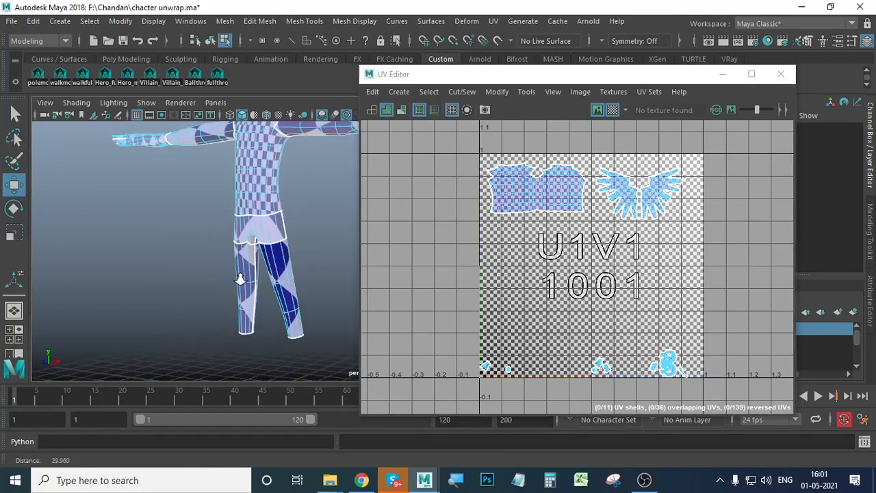
alt+middle_drag(239, 280, 322, 326)
alt+drag(323, 326, 298, 299)
alt+middle_drag(298, 299, 325, 303)
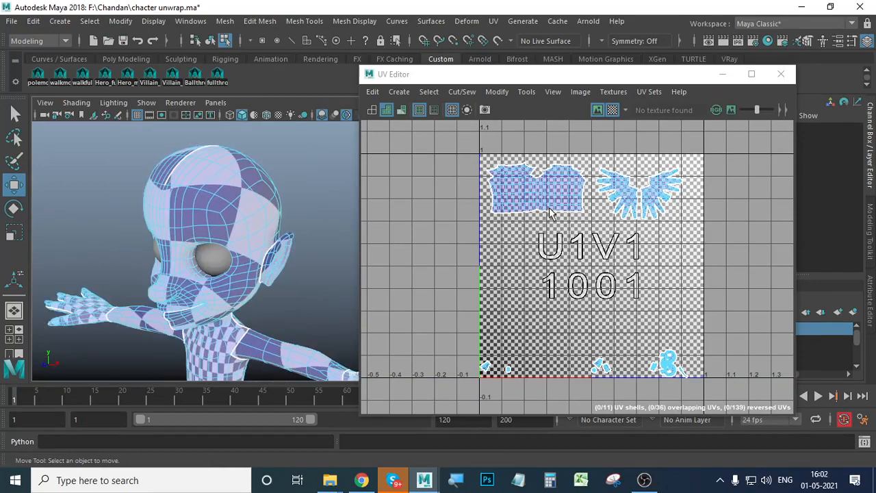
Step: Scale the torso shell down slightly to about 0.4 units wide and shift it to about U 0.23
click(551, 202)
alt+right_drag(542, 304, 509, 300)
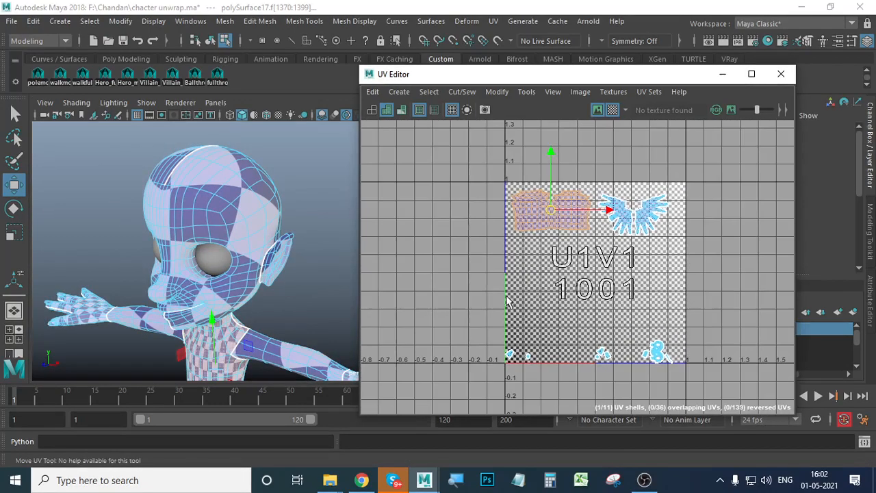
alt+middle_drag(277, 299, 276, 230)
alt+drag(260, 290, 258, 294)
alt+right_drag(258, 294, 283, 279)
alt+middle_drag(283, 280, 286, 301)
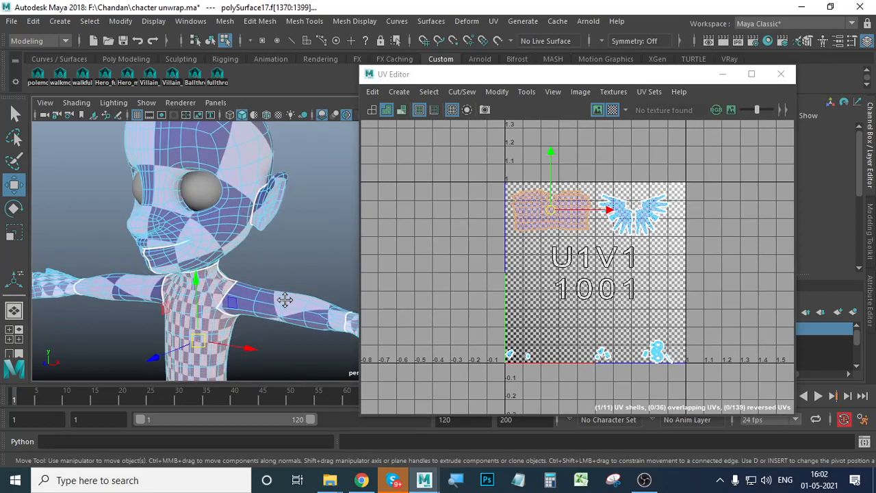
alt+middle_drag(583, 256, 590, 275)
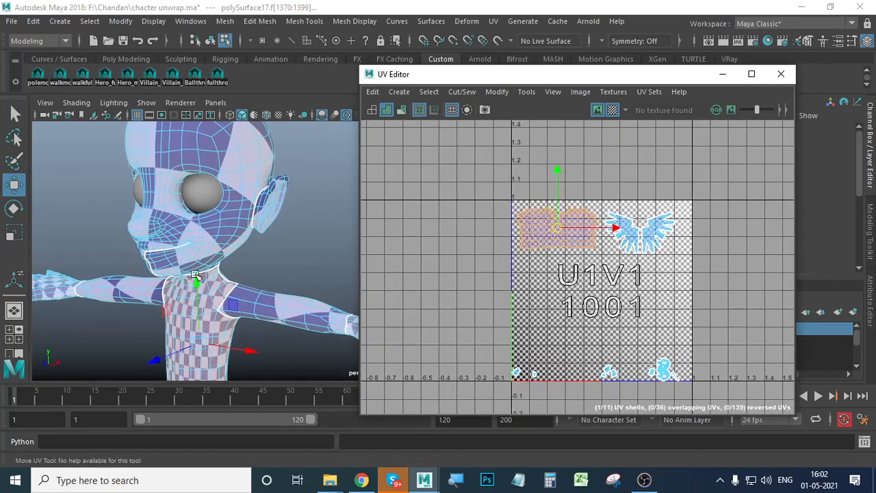
click(577, 248)
key(r)
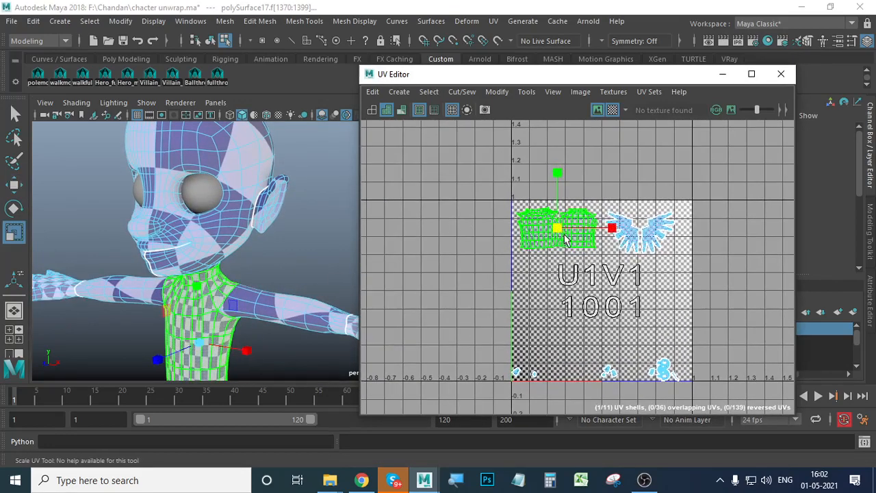
mouse_move(558, 232)
mouse_down()
mouse_move(585, 238)
mouse_move(524, 242)
mouse_move(553, 244)
mouse_move(550, 230)
mouse_up()
key(w)
alt+middle_drag(563, 297, 556, 274)
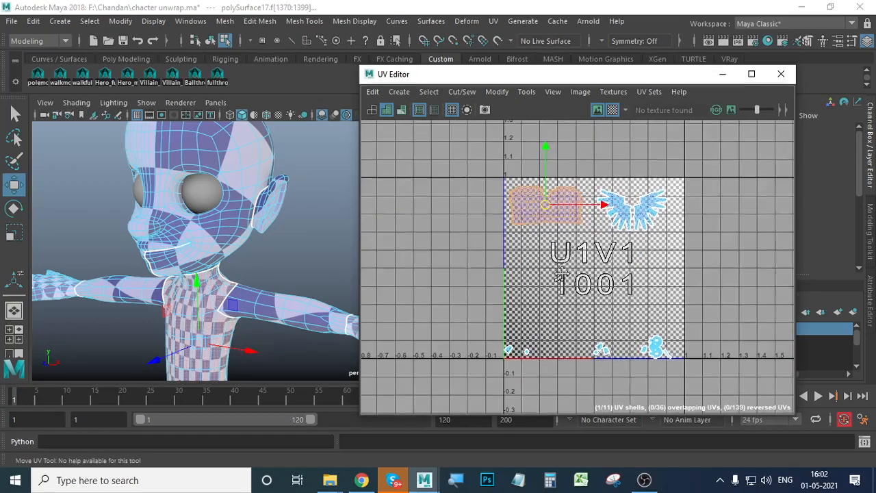
Step: Compare the checker squares on the torso with those on the hands, selecting both hand shells for the check
alt+right_drag(556, 275, 632, 242)
alt+middle_drag(633, 242, 569, 277)
alt+right_drag(527, 263, 596, 254)
alt+middle_drag(597, 255, 624, 257)
alt+middle_drag(301, 268, 276, 154)
alt+drag(237, 259, 268, 293)
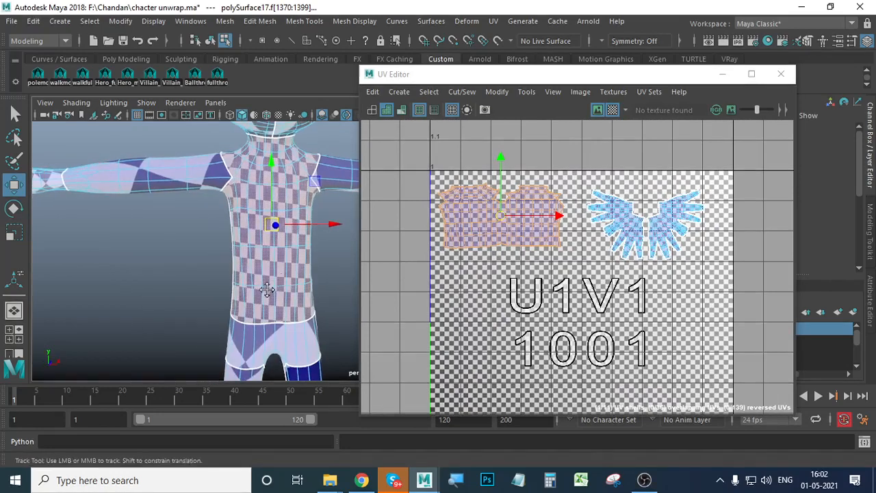
alt+middle_drag(342, 254, 276, 313)
alt+middle_drag(544, 269, 544, 286)
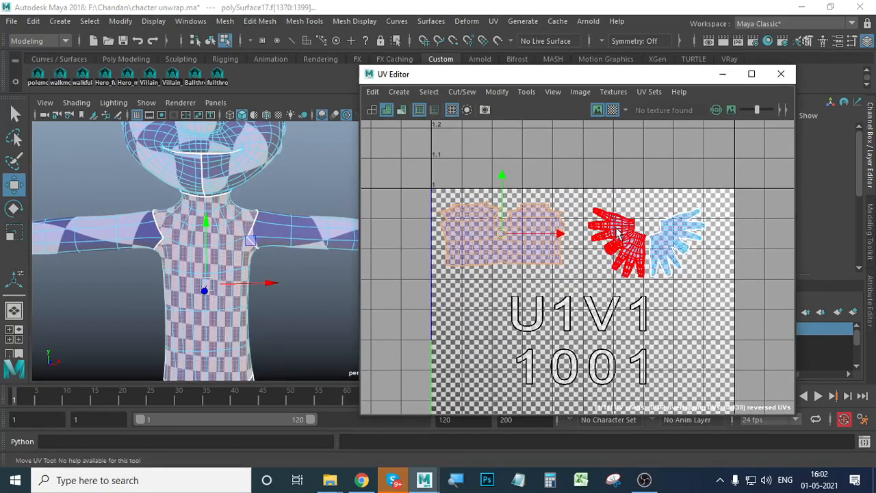
drag(705, 275, 704, 283)
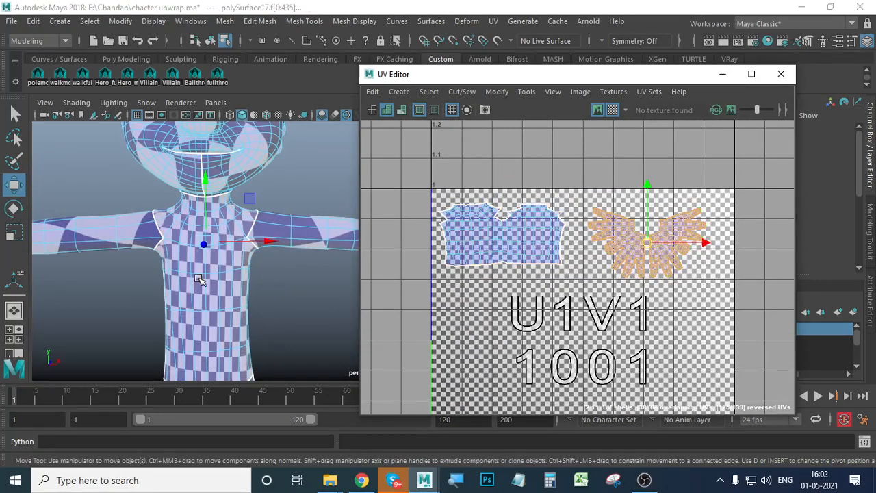
alt+middle_drag(50, 277, 49, 277)
alt+drag(235, 286, 192, 328)
alt+middle_drag(191, 329, 295, 254)
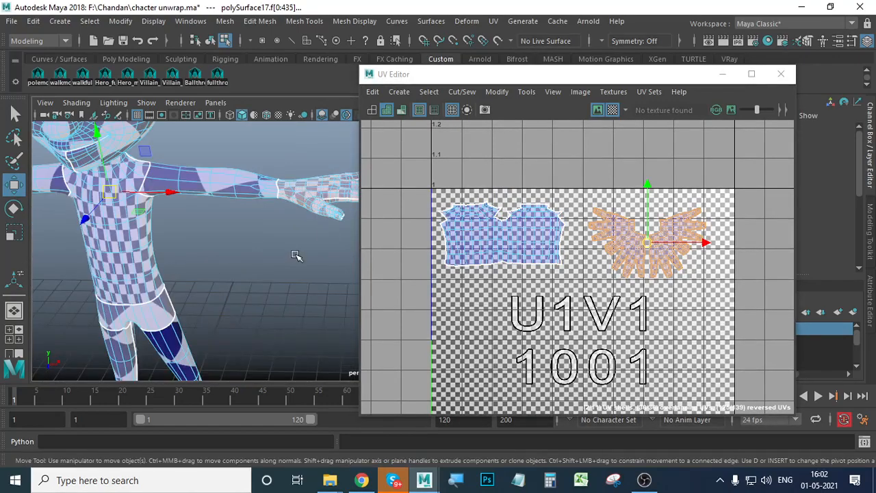
alt+drag(295, 254, 297, 282)
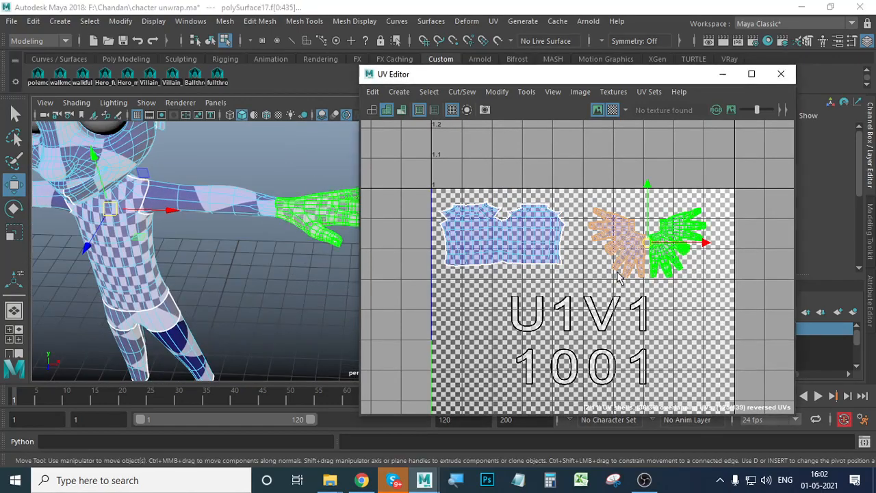
Step: Move the two small arm shells up from the tile's lower edge, side by side at about U 0.65–0.7, V 0.27
alt+right_drag(620, 276, 602, 281)
alt+middle_drag(600, 280, 584, 259)
alt+middle_drag(659, 328, 628, 242)
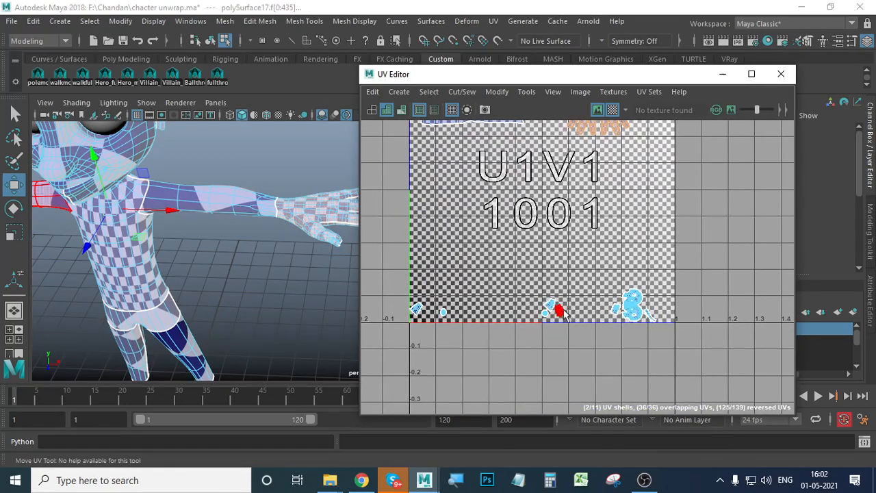
click(557, 308)
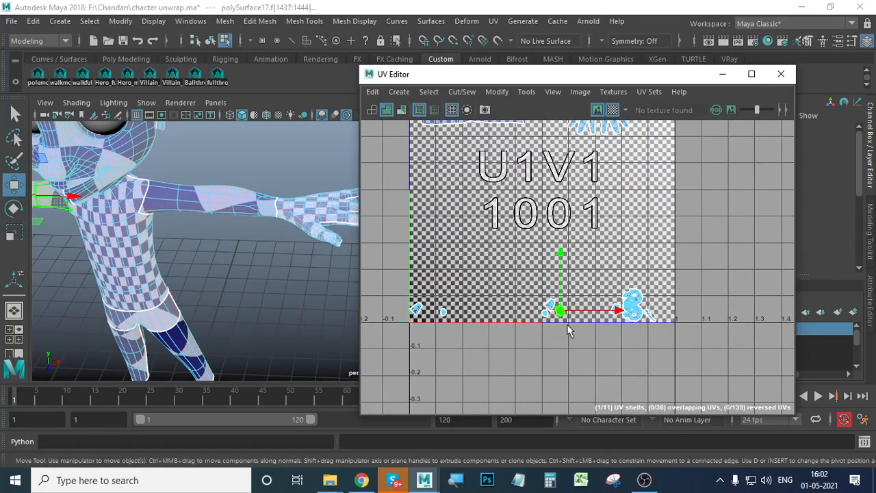
drag(562, 314, 583, 252)
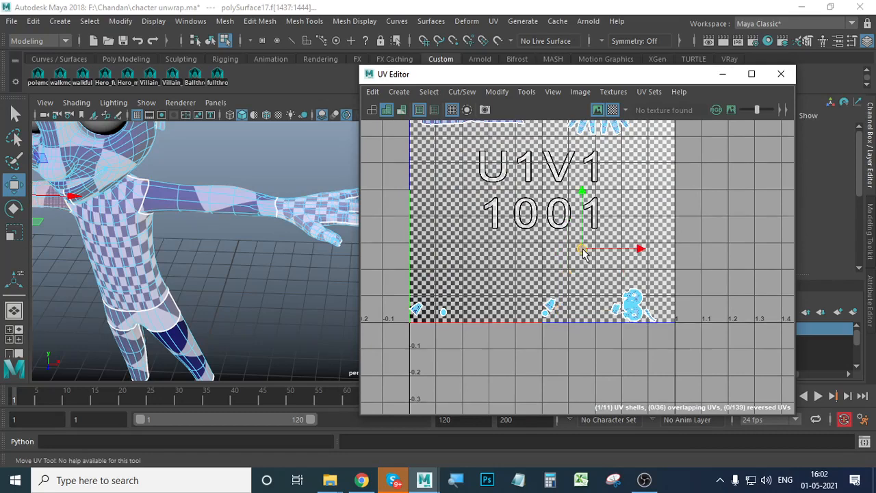
click(615, 314)
drag(615, 314, 597, 250)
Step: Scale both arm shells up together to about 0.2 units tall each, matching the torso's checker squares
scroll(599, 259, up, 5)
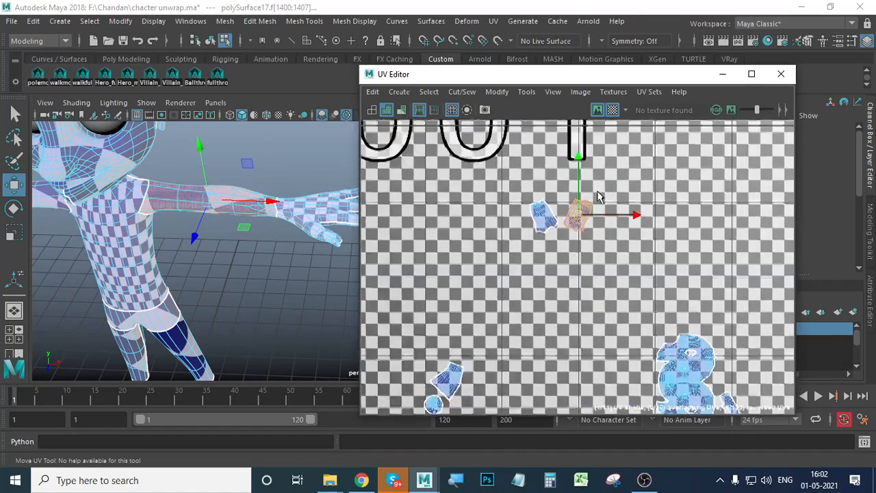
scroll(605, 230, down, 3)
drag(532, 238, 532, 240)
alt+middle_drag(583, 243, 605, 356)
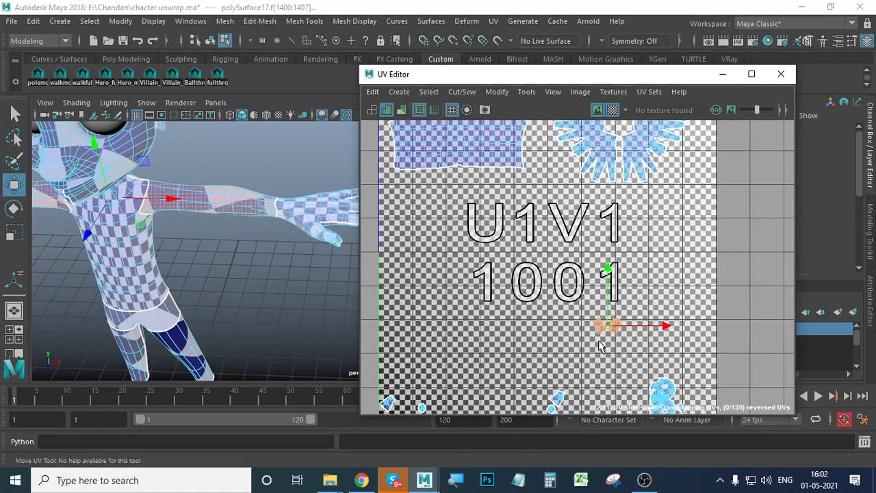
scroll(606, 346, down, 1)
key(r)
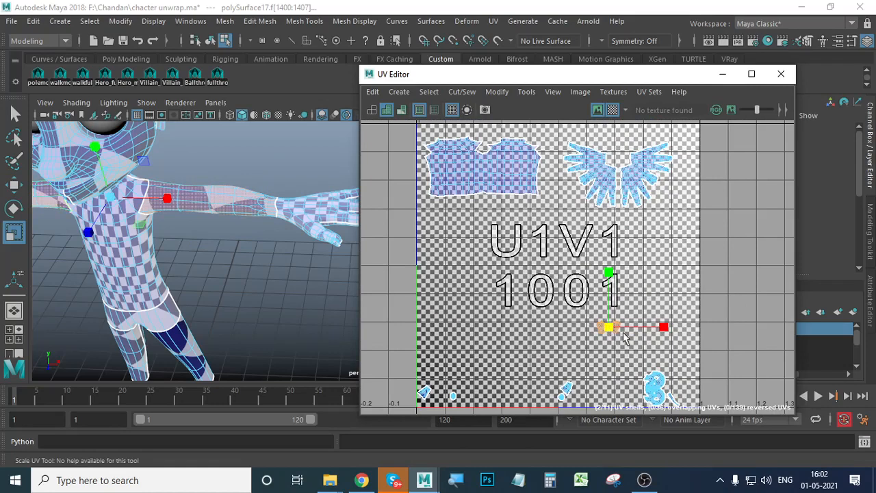
drag(622, 336, 715, 397)
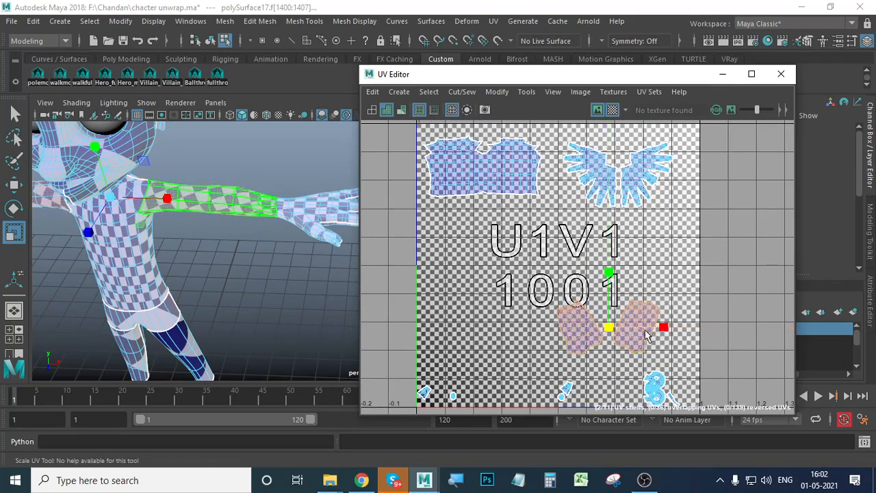
mouse_move(611, 331)
mouse_down()
mouse_move(620, 346)
mouse_move(609, 330)
mouse_up()
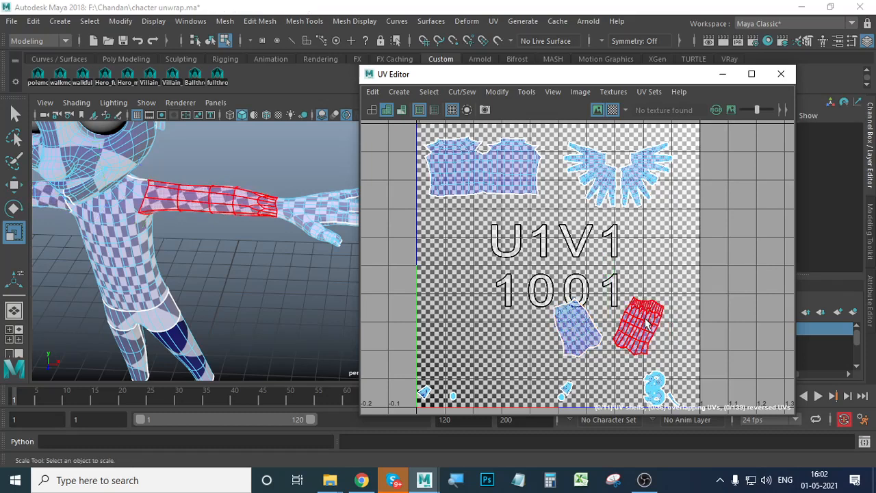
Step: Rotate each of the two arm shells individually until it stands upright
click(600, 341)
key(e)
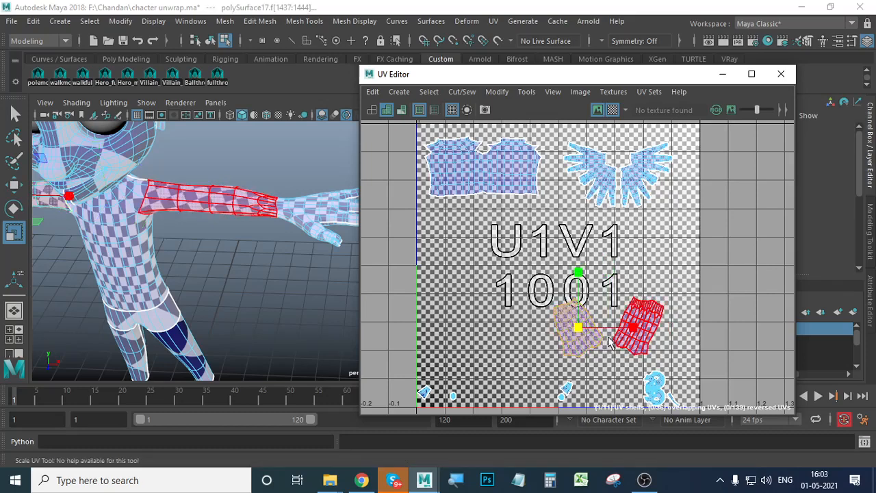
drag(607, 286, 620, 293)
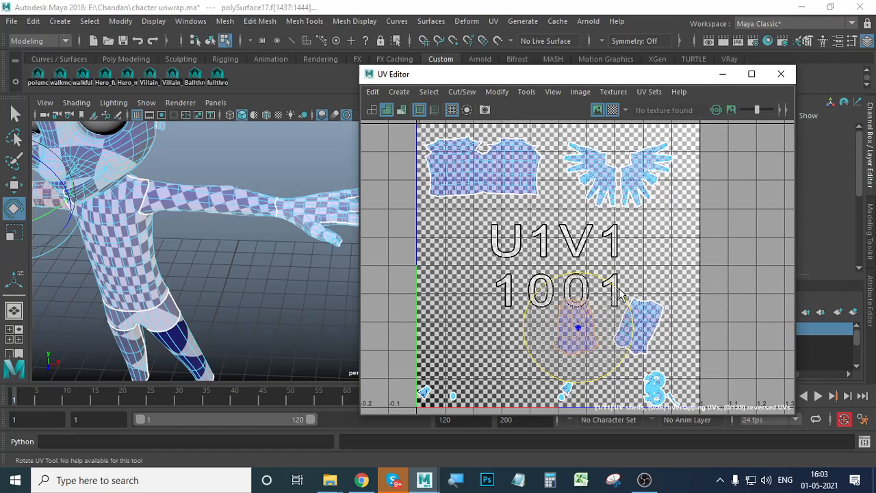
click(646, 301)
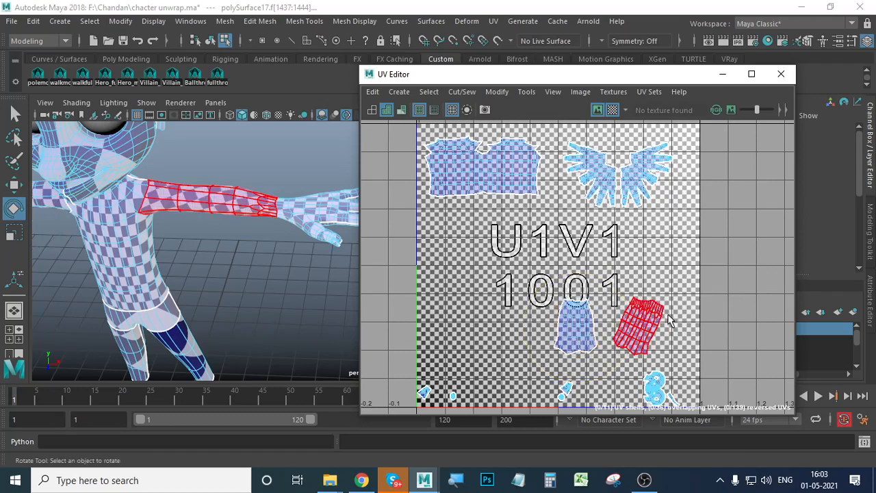
drag(667, 284, 652, 278)
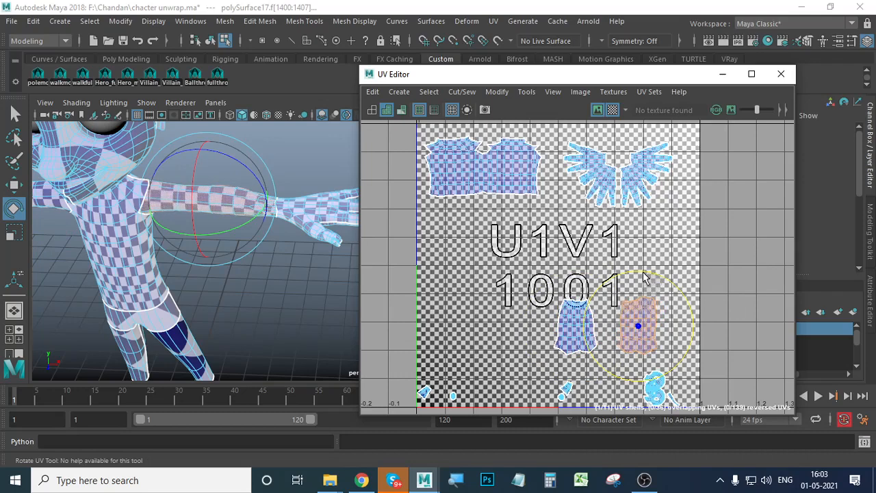
Step: Move the character's left arm shell close beside the other arm shell and align the two in height
key(w)
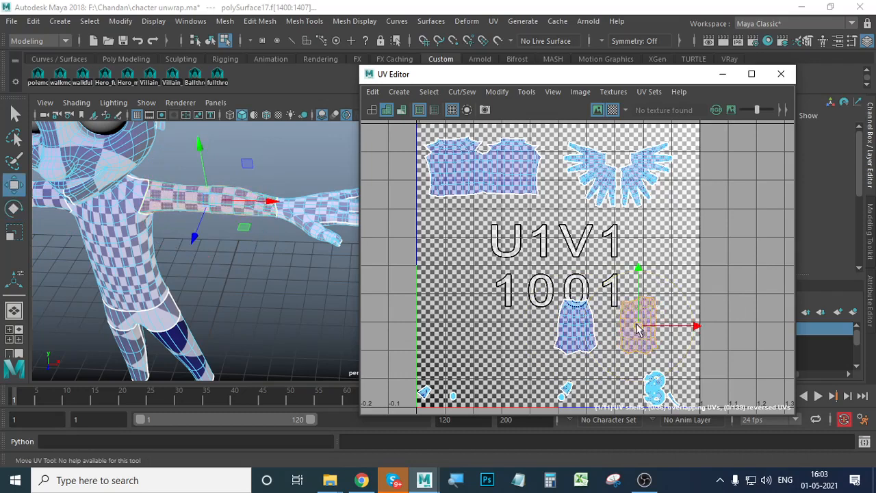
drag(636, 329, 618, 323)
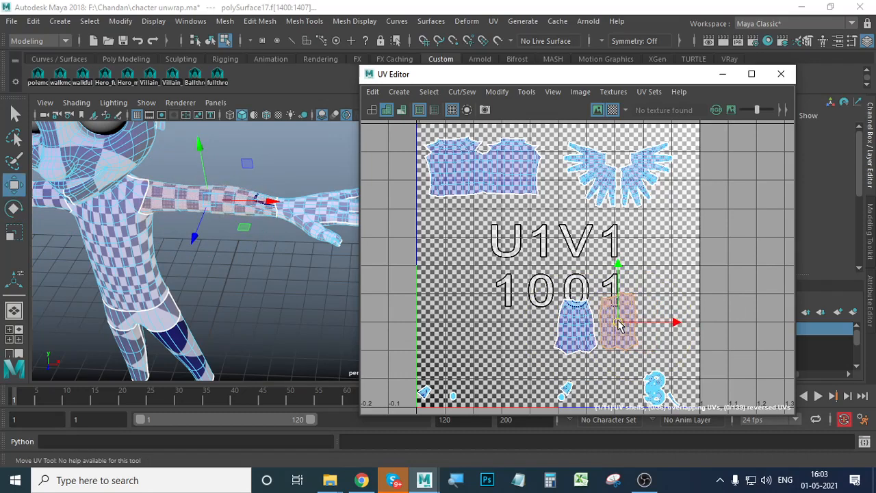
click(654, 330)
drag(658, 301, 531, 325)
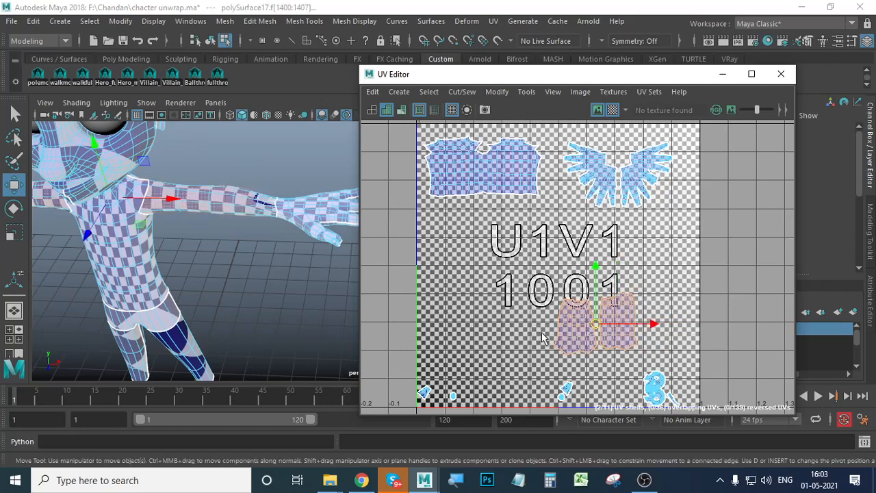
click(692, 336)
click(629, 329)
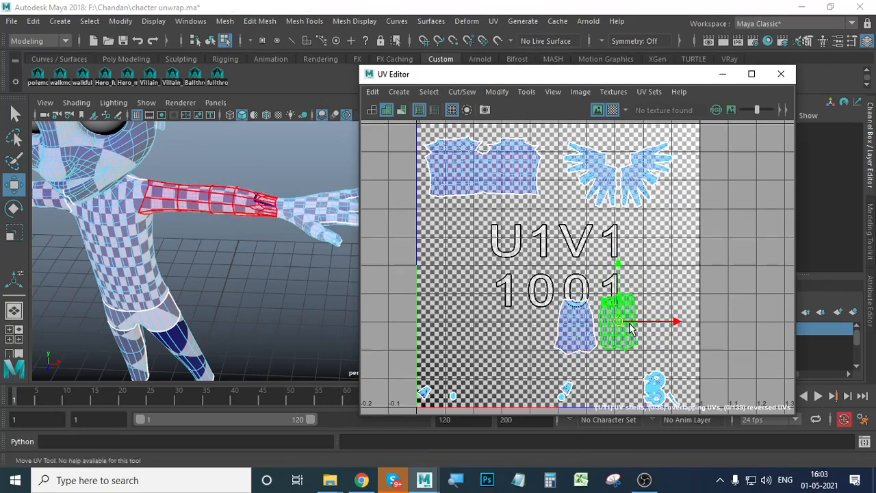
drag(618, 265, 618, 265)
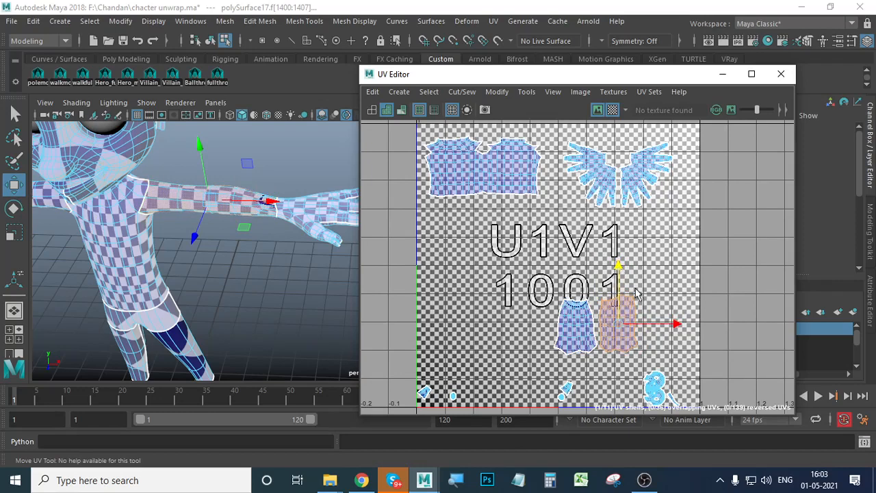
Step: Move both hand shells down to about U 0.78, V 0.3 and place the arm shells beside the torso at about U 0.62, V 0.83
drag(640, 354, 531, 353)
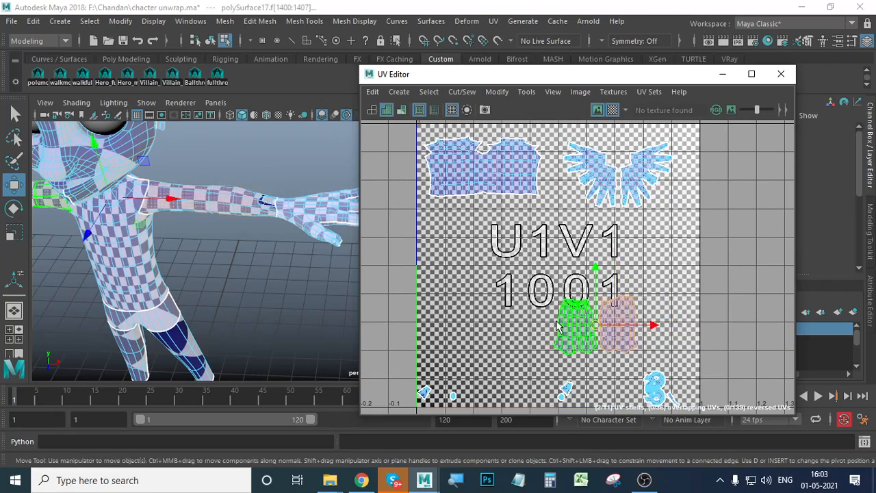
drag(597, 328, 647, 244)
alt+middle_drag(611, 306, 598, 350)
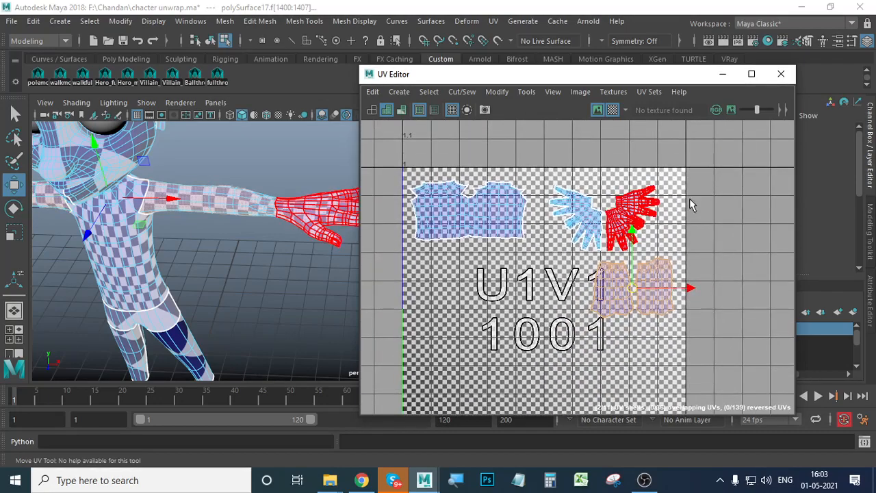
click(602, 218)
drag(603, 218, 619, 368)
click(601, 293)
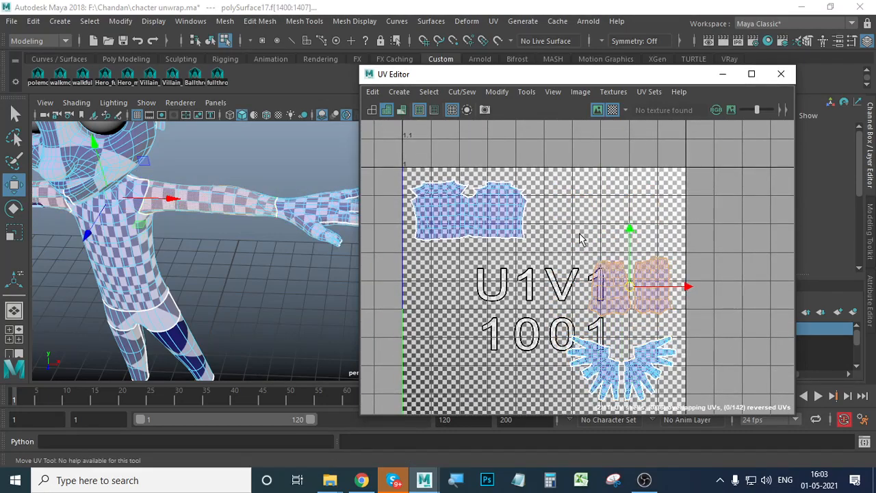
drag(602, 291, 577, 214)
alt+middle_drag(577, 215, 573, 139)
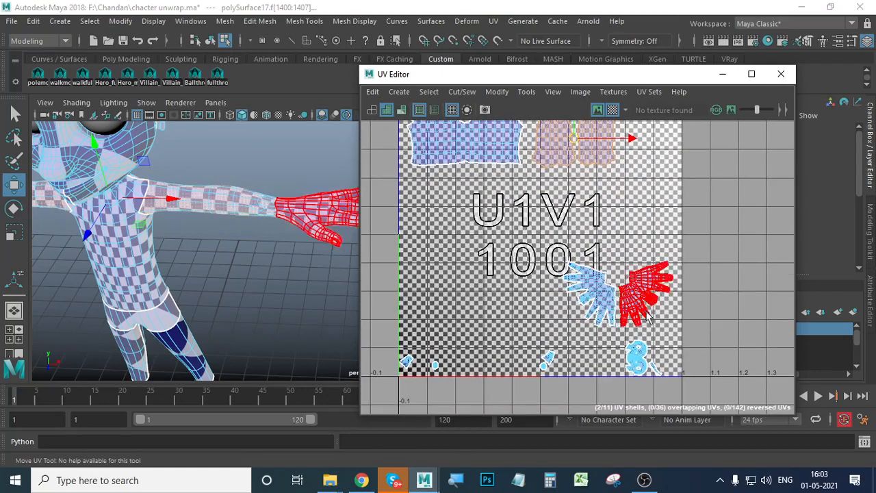
Step: Move the two small leg shells up from the tile's lower edge and group them at about U 0.27, V 0.27
click(593, 385)
click(550, 362)
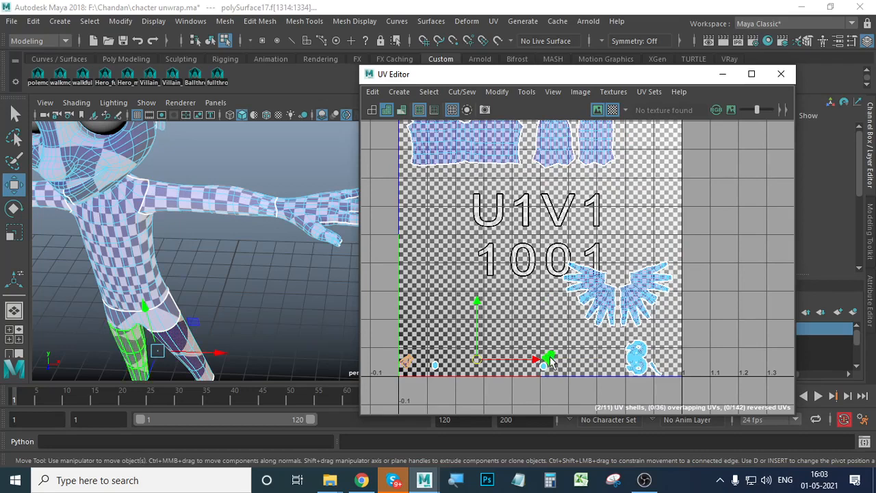
click(552, 360)
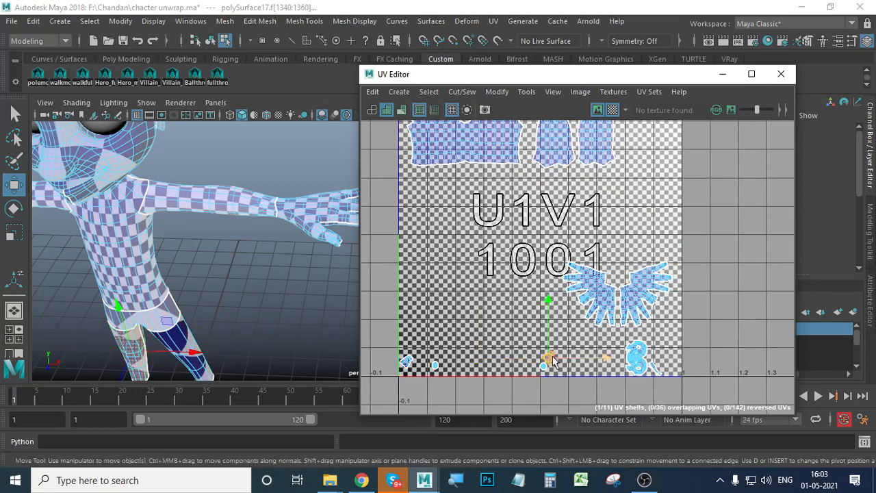
click(563, 382)
click(550, 360)
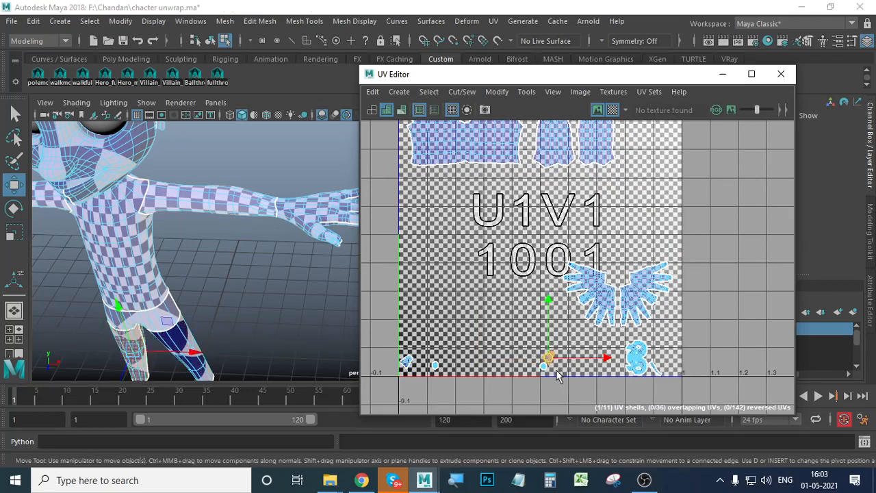
drag(485, 309, 482, 308)
click(408, 363)
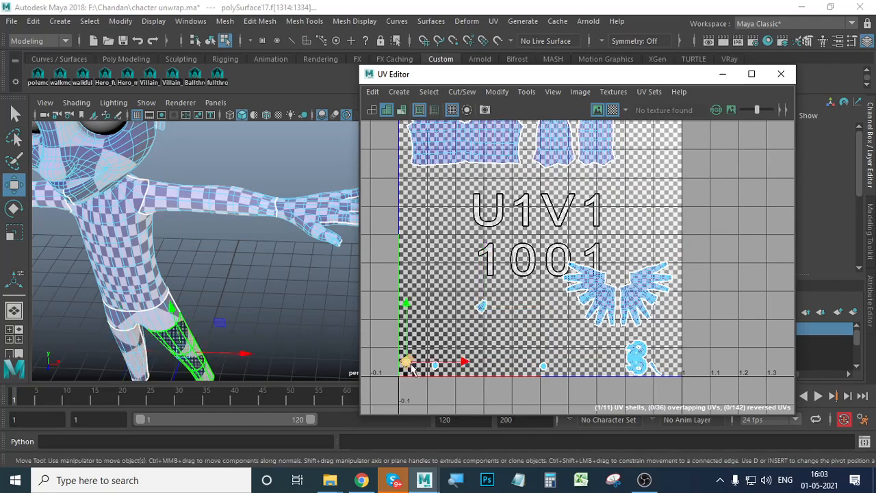
drag(408, 362, 469, 295)
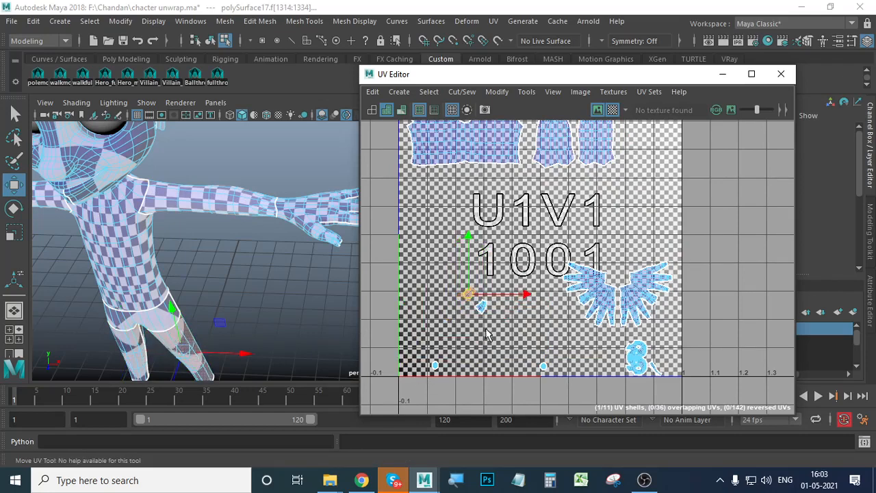
Step: Enlarge both leg shells together to about 0.2 units wide each and compare the leg checker squares with the torso's
drag(483, 329, 456, 282)
key(r)
scroll(498, 316, down, 4)
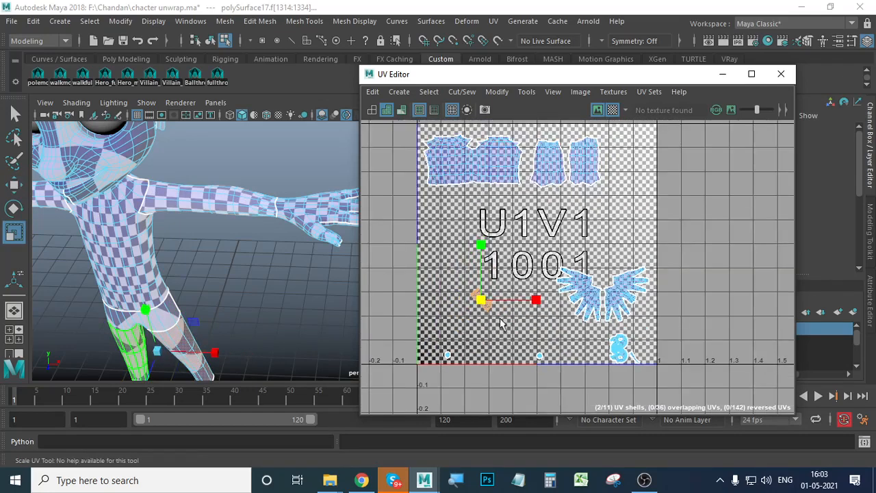
alt+middle_drag(498, 316, 549, 316)
scroll(550, 316, down, 1)
drag(541, 308, 727, 363)
scroll(625, 314, down, 2)
alt+drag(272, 311, 260, 299)
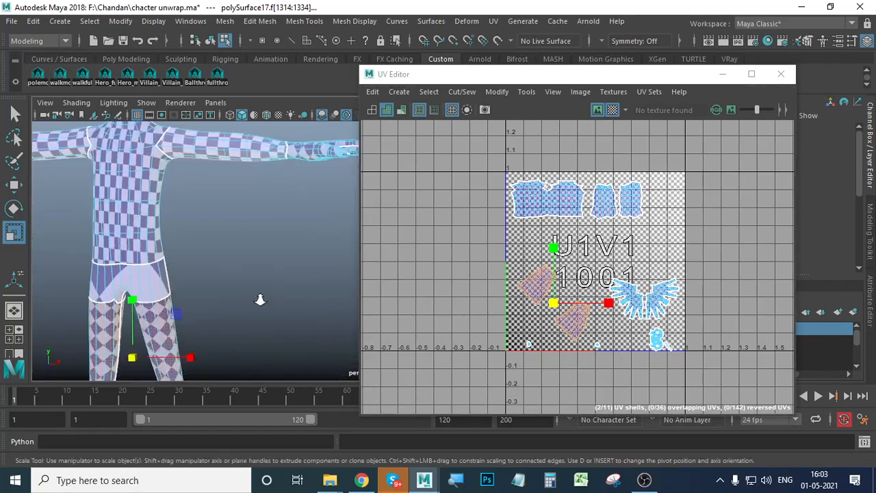
scroll(260, 299, down, 3)
alt+middle_drag(261, 299, 293, 305)
scroll(280, 307, up, 1)
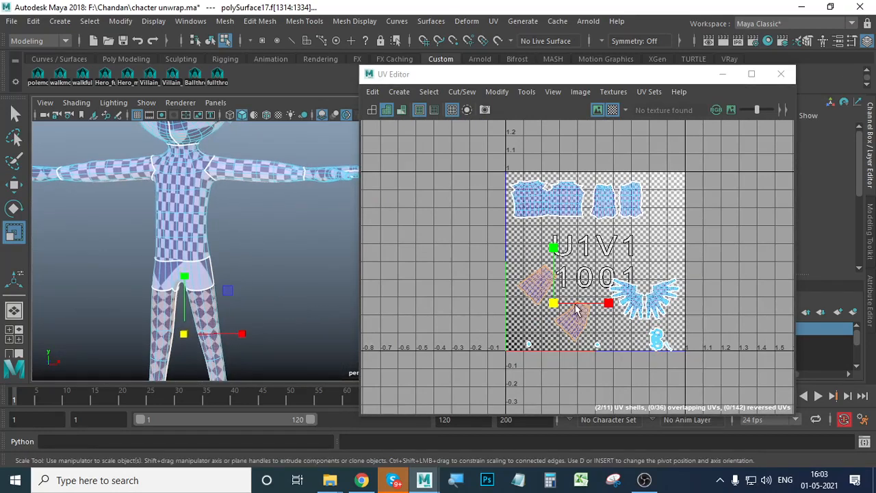
Step: Move the lower leg shell closer to the other leg shell, to about U 0.3, V 0.24
scroll(576, 310, up, 2)
click(616, 328)
click(586, 321)
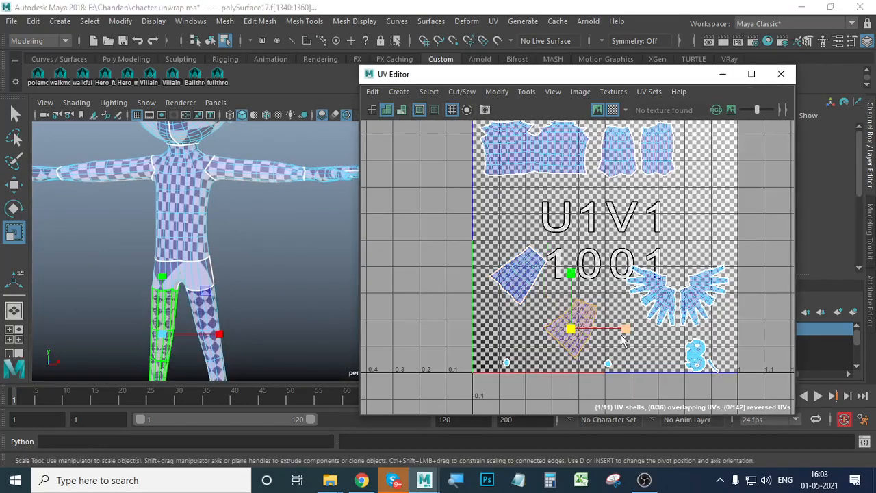
key(w)
drag(570, 327, 550, 308)
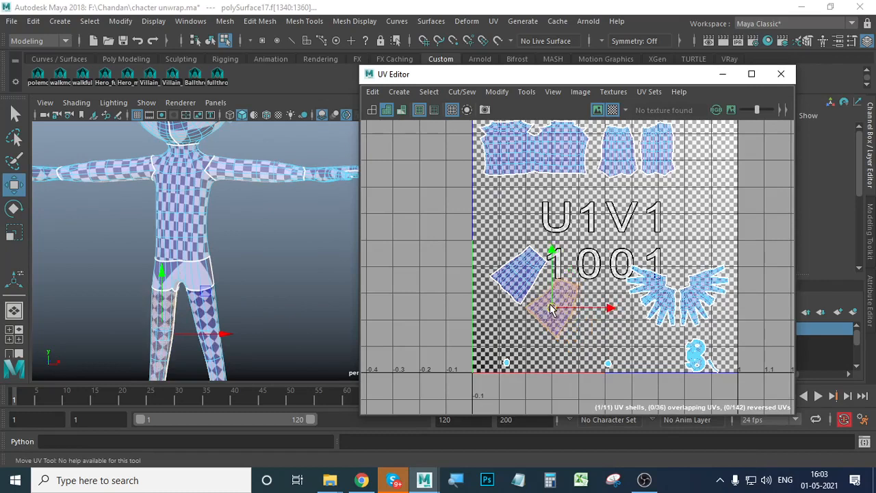
Step: Rotate both leg shells together until they stand upright side by side
drag(480, 248, 587, 326)
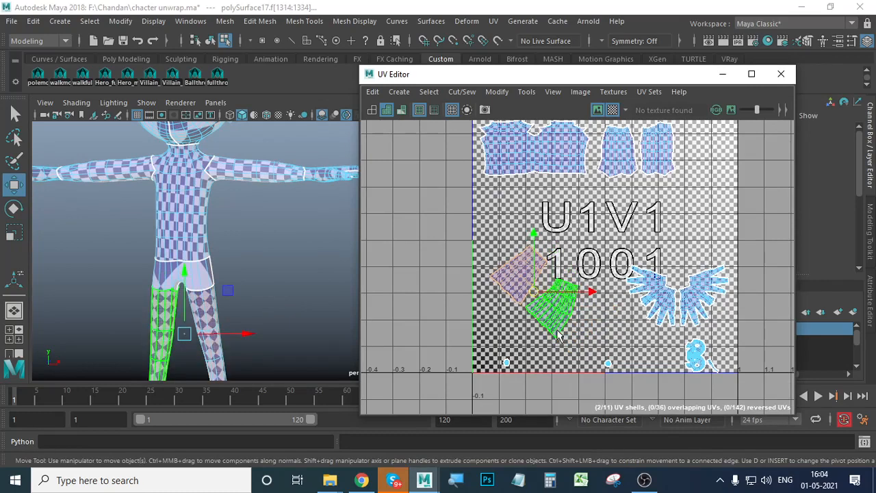
key(r)
key(e)
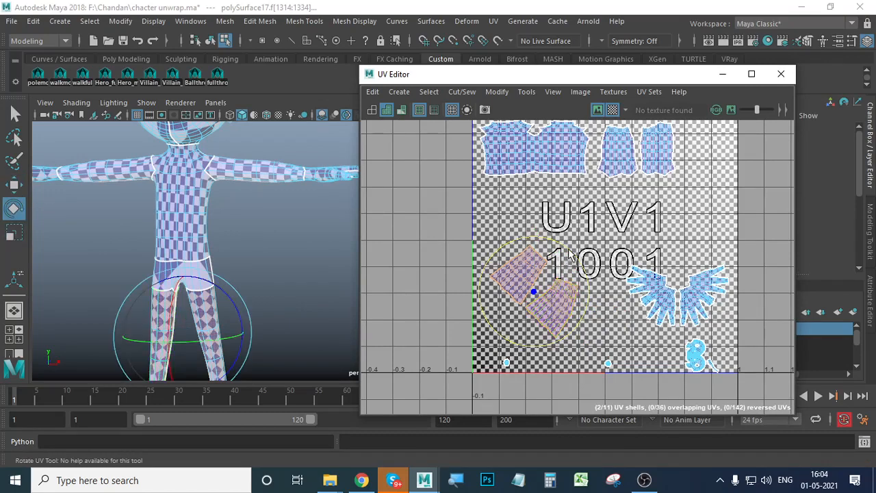
drag(550, 246, 534, 245)
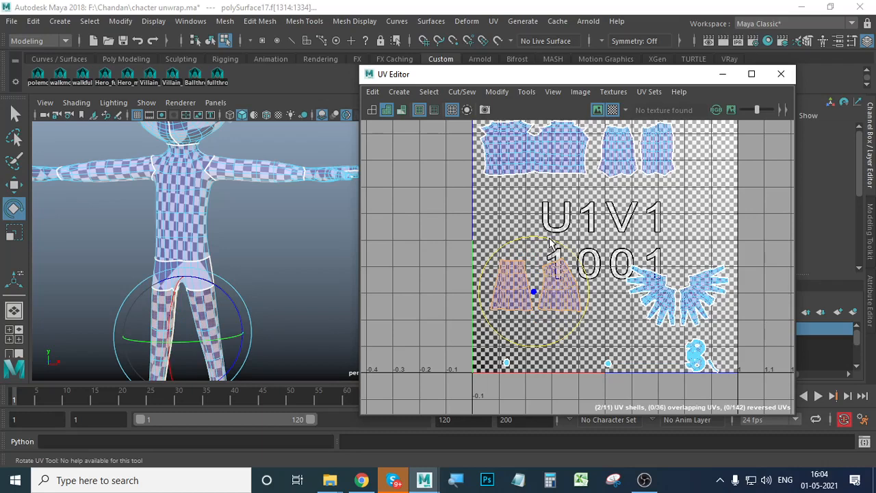
click(601, 350)
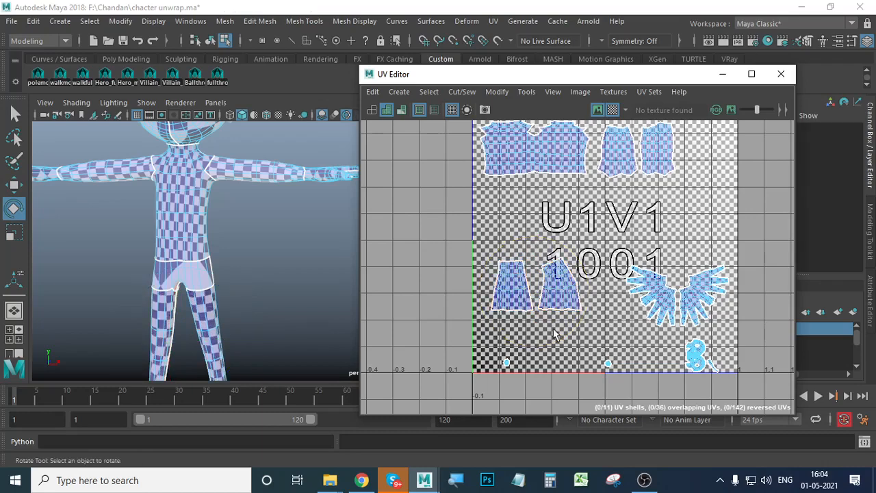
Step: Select both leg shells and enlarge them slightly and uniformly in the UV tile
scroll(548, 325, up, 1)
click(563, 284)
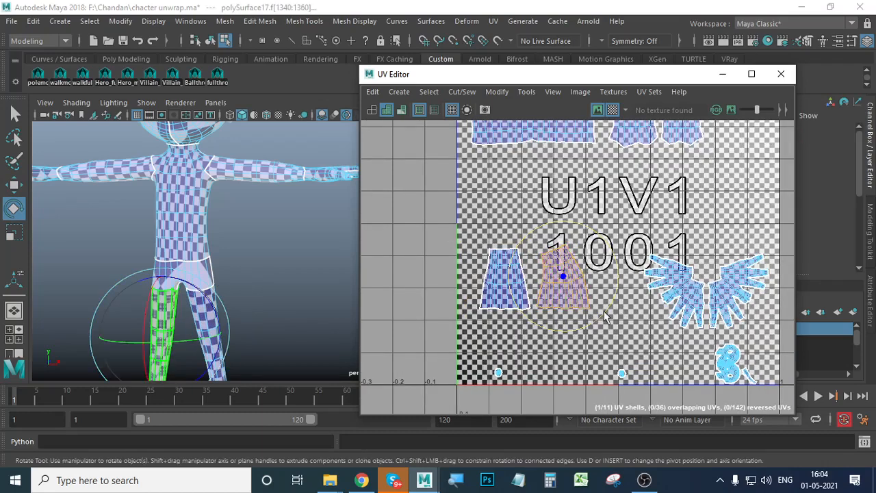
click(604, 309)
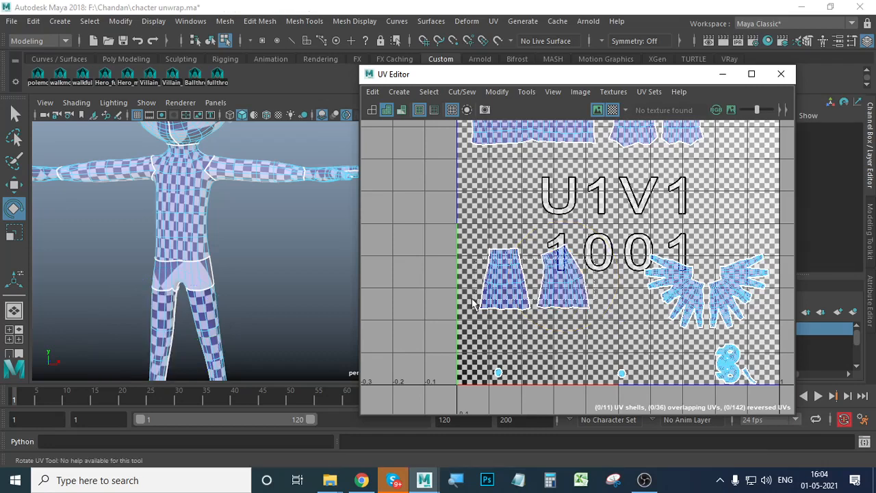
drag(444, 310, 592, 291)
key(r)
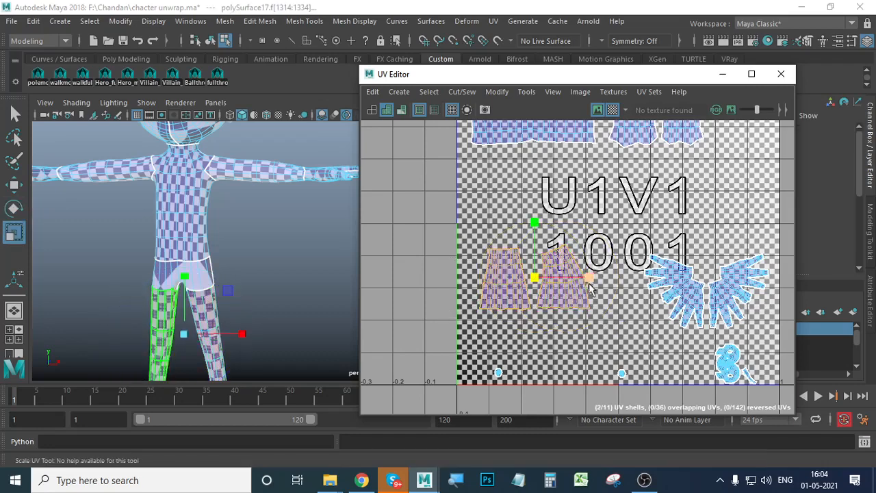
drag(530, 279, 542, 276)
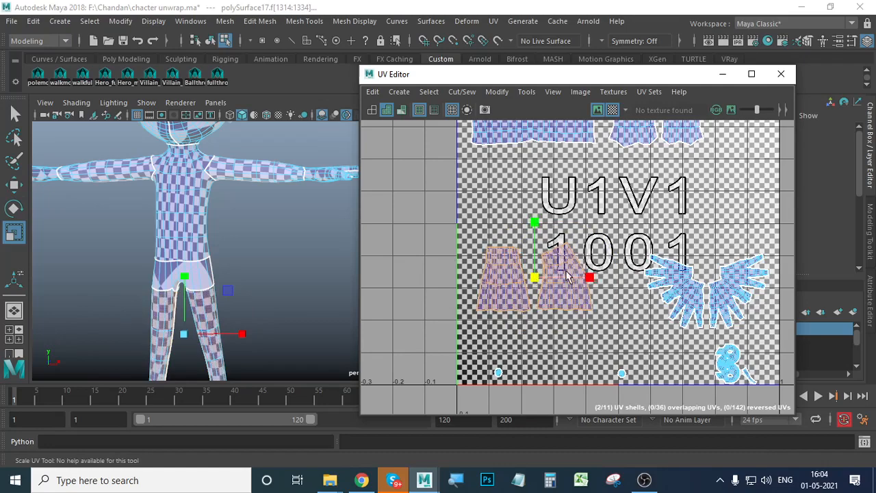
Step: Narrow the torso shell horizontally to about 0.22 units wide, keeping its height
click(545, 136)
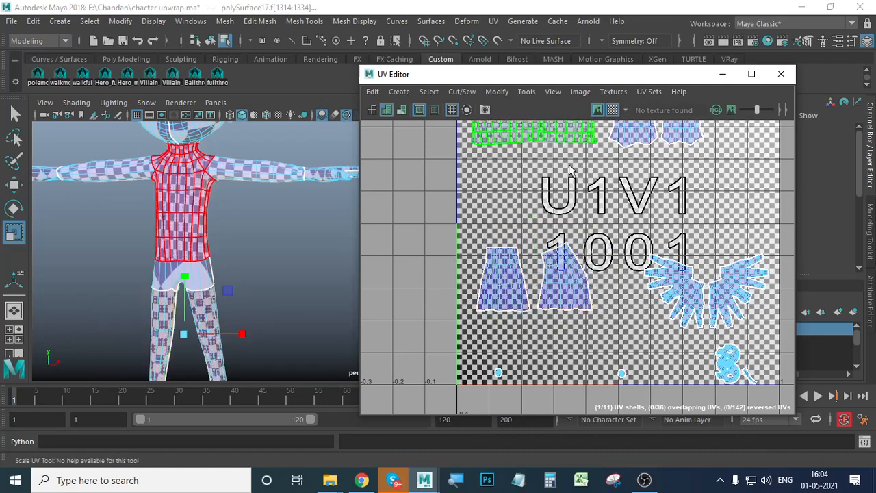
alt+middle_drag(552, 135, 553, 233)
drag(587, 210, 565, 211)
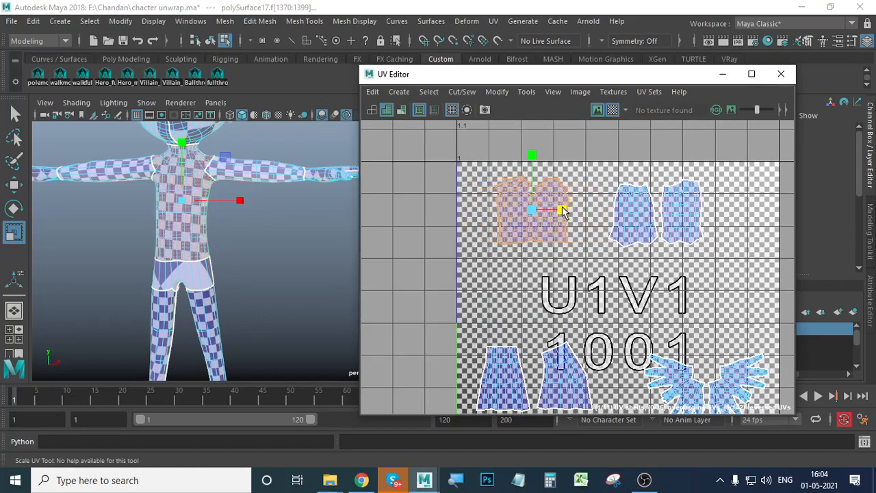
Step: Move the torso shell to about U 0.14, V 0.86 and place the two arm shells beside it at about U 0.4
alt+middle_drag(579, 321, 562, 276)
alt+right_drag(562, 276, 542, 278)
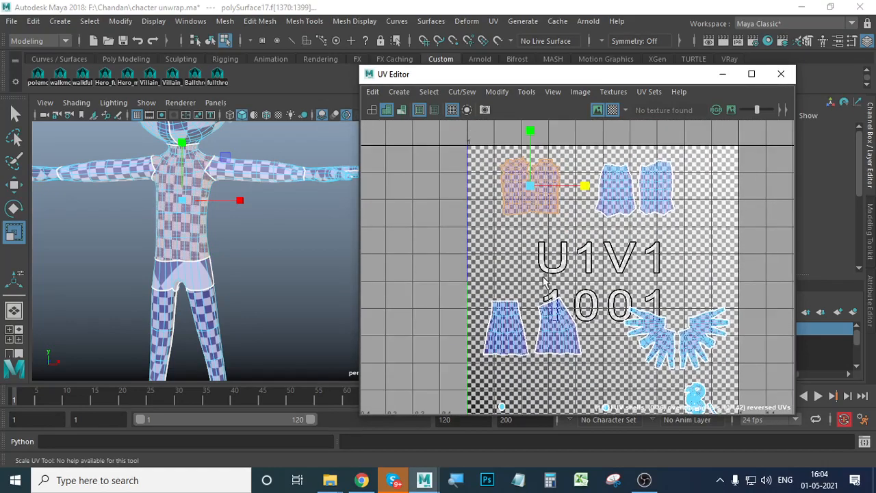
alt+middle_drag(542, 278, 539, 292)
key(w)
drag(529, 200, 504, 202)
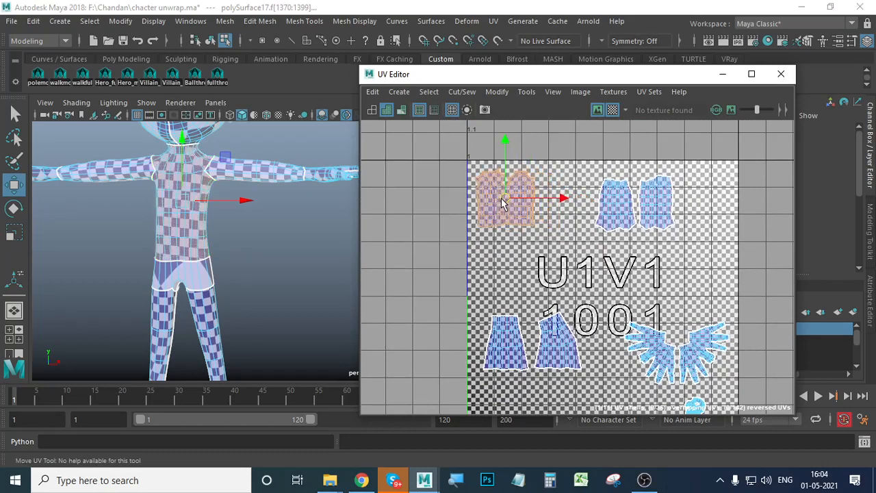
click(647, 207)
drag(647, 208, 578, 199)
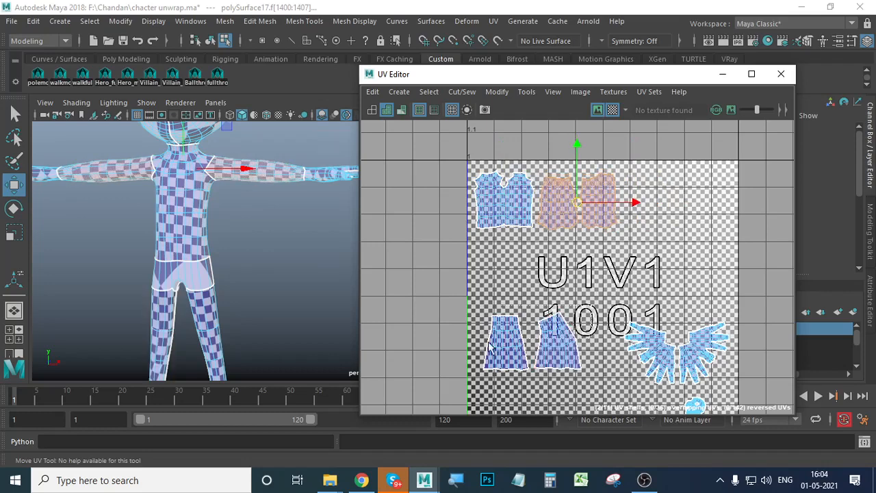
Step: Rotate the leg shell at about U 0.33 nearly upside down and tuck it against the other leg shell
click(548, 360)
click(587, 360)
click(570, 359)
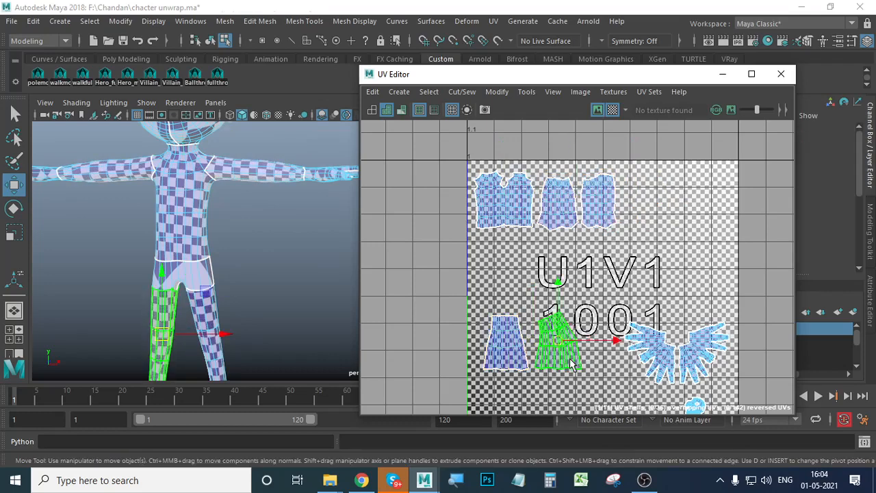
key(r)
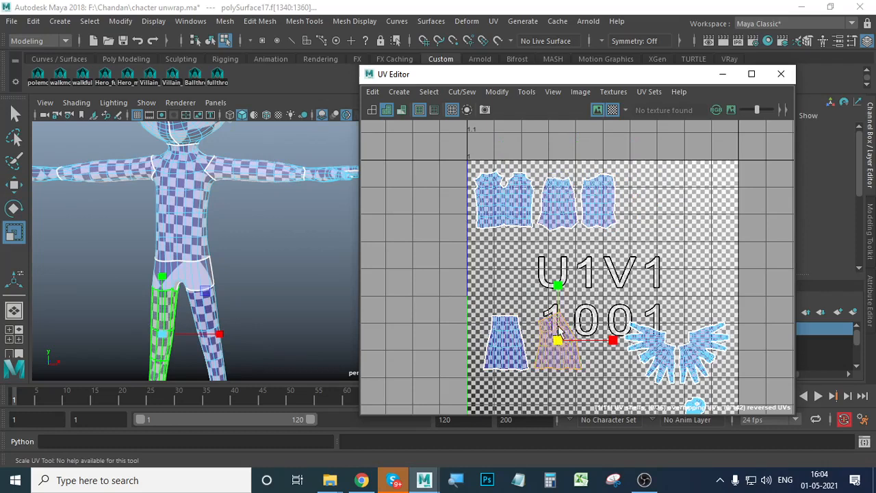
key(e)
drag(540, 295, 562, 391)
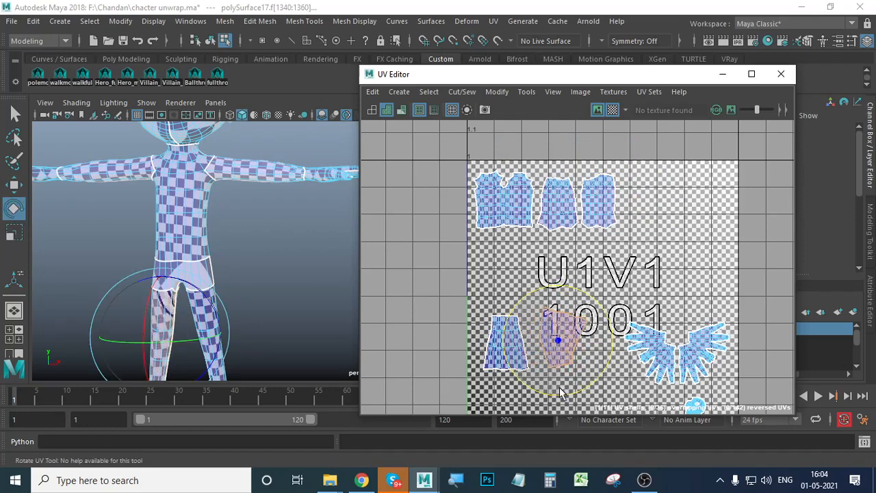
key(w)
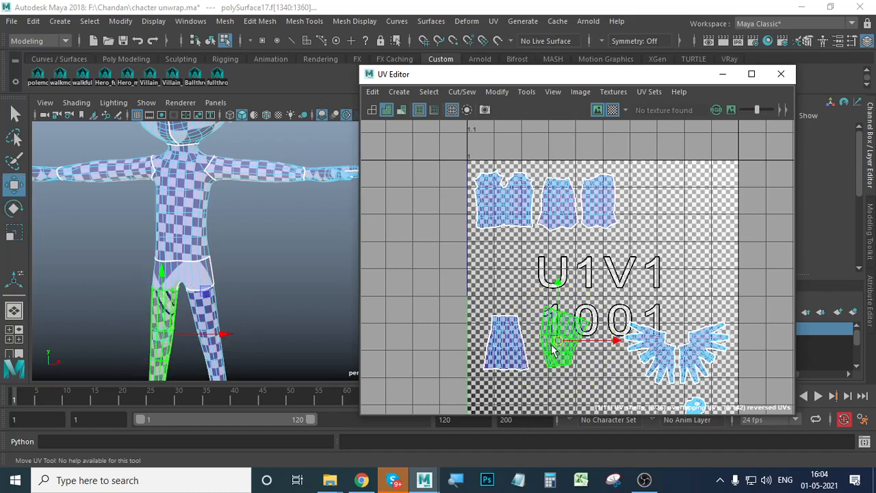
drag(553, 349, 543, 353)
Step: Move both leg shells together into the row beside the arm shells, at about U 0.77, V 0.87
click(596, 384)
drag(464, 313, 594, 361)
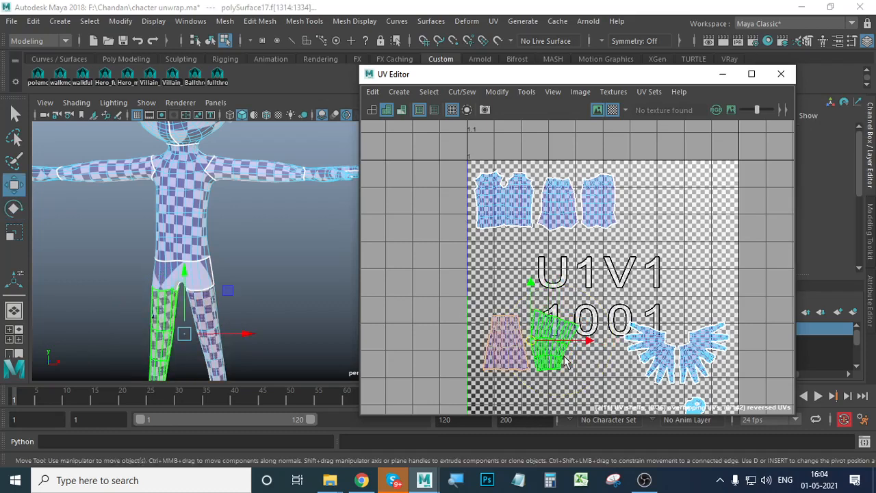
drag(535, 344, 676, 200)
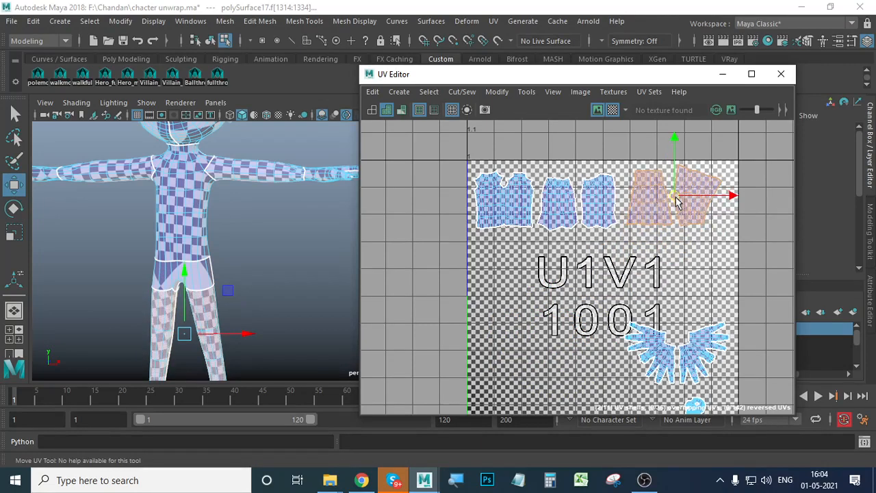
Step: Move both hand shells together to just below the leg shells, at about U 0.78, V 0.63
click(739, 238)
alt+middle_drag(655, 311, 633, 256)
alt+right_drag(633, 255, 631, 294)
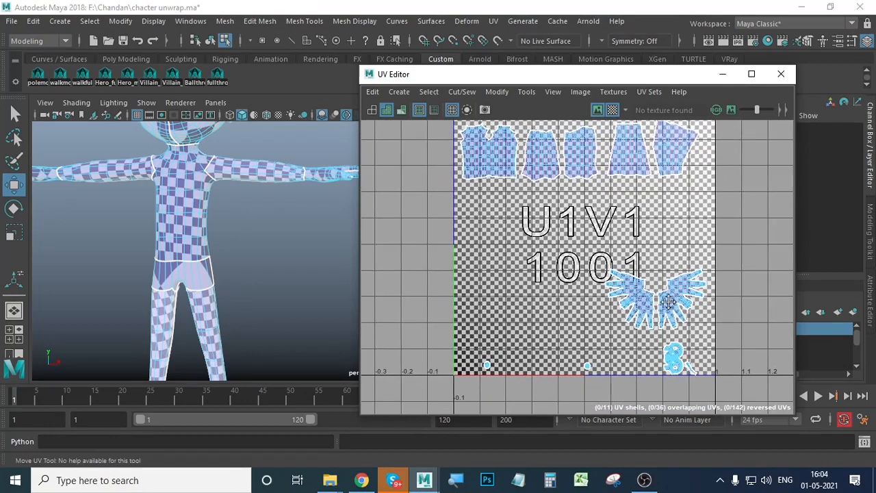
alt+middle_drag(634, 296, 623, 317)
drag(580, 277, 647, 231)
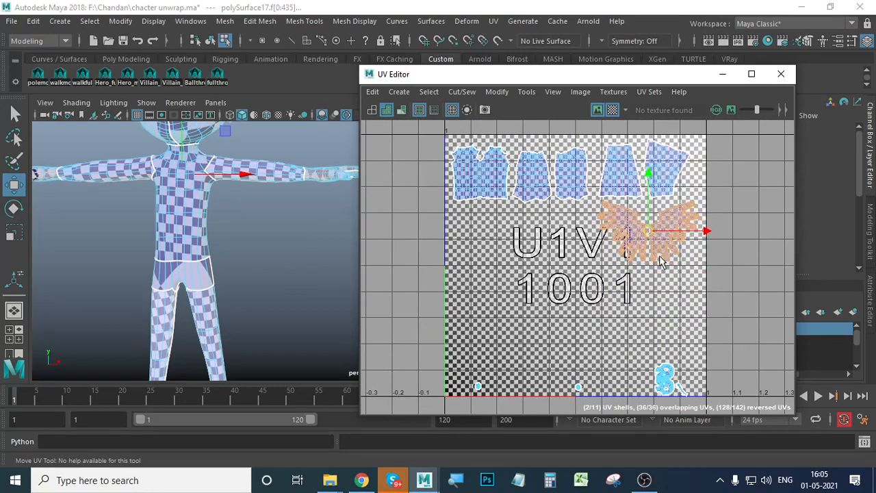
Step: Compare the hand's checker squares with the forearm's and nudge both hand shells slightly lower
scroll(710, 299, down, 1)
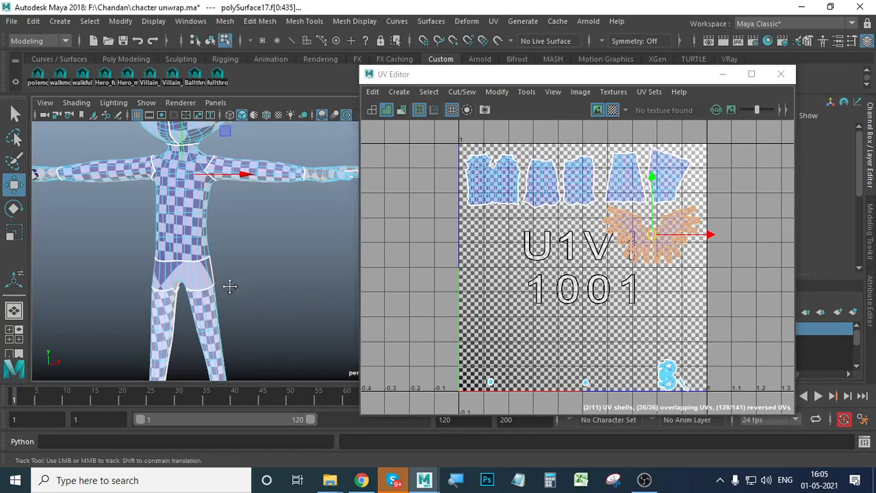
alt+middle_drag(229, 285, 166, 329)
alt+drag(270, 300, 252, 319)
alt+right_drag(291, 296, 372, 304)
alt+middle_drag(371, 304, 190, 302)
alt+drag(191, 301, 336, 327)
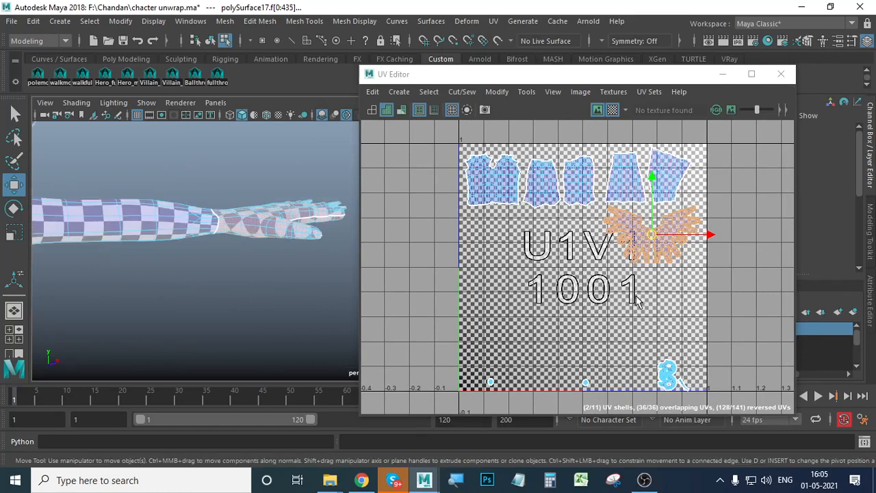
mouse_move(651, 238)
mouse_down()
mouse_move(634, 239)
mouse_move(652, 240)
mouse_up()
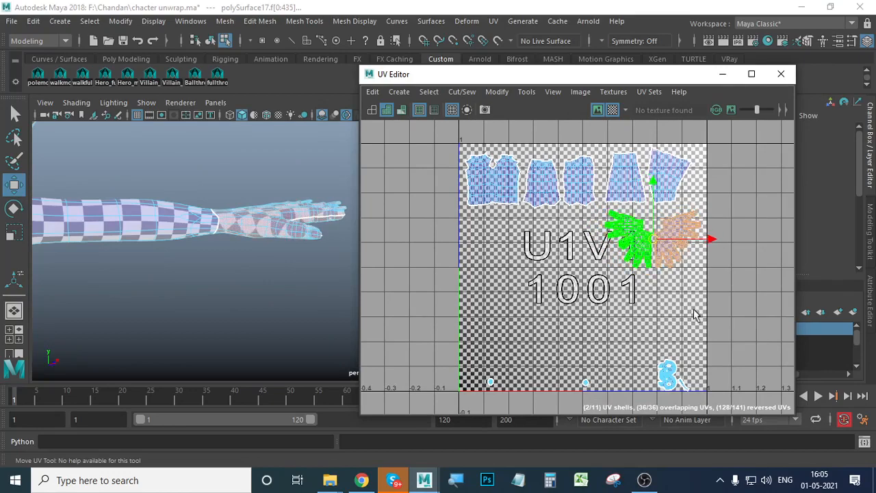
Step: Select the small pelvis shell near the tile's lower corner and enlarge it toward the torso's checker size
scroll(705, 306, down, 2)
alt+right_drag(252, 304, 208, 295)
alt+right_drag(317, 294, 195, 293)
alt+middle_drag(215, 312, 226, 273)
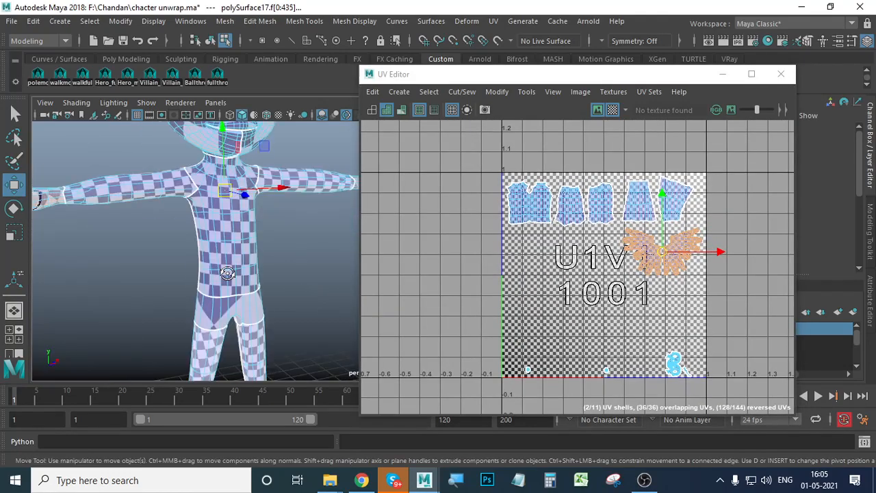
alt+drag(183, 267, 199, 278)
alt+middle_drag(199, 278, 246, 278)
alt+drag(246, 278, 220, 279)
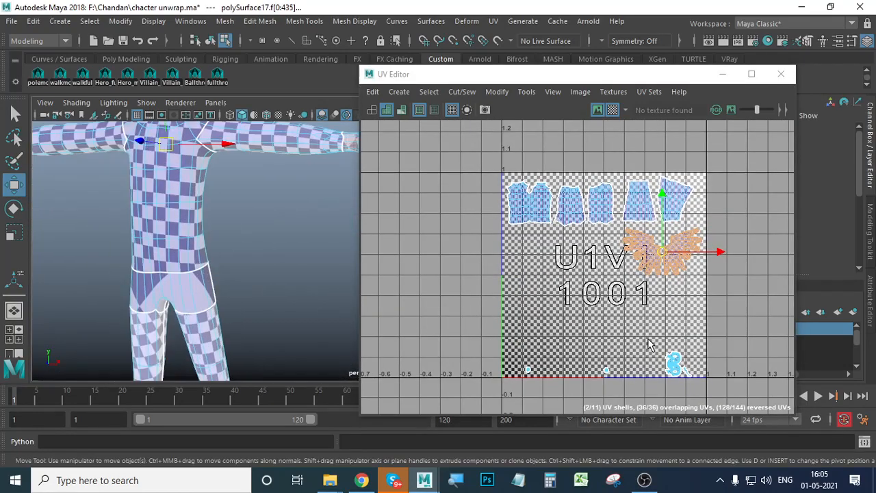
click(690, 377)
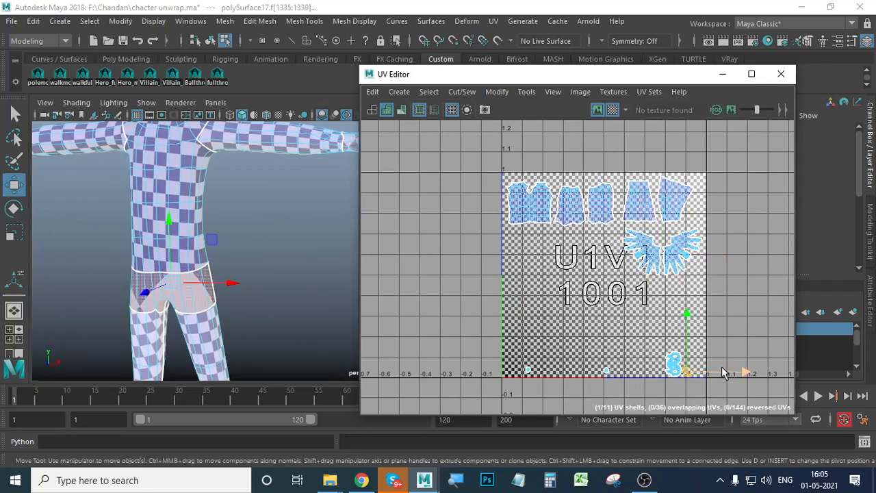
key(r)
drag(800, 411, 874, 455)
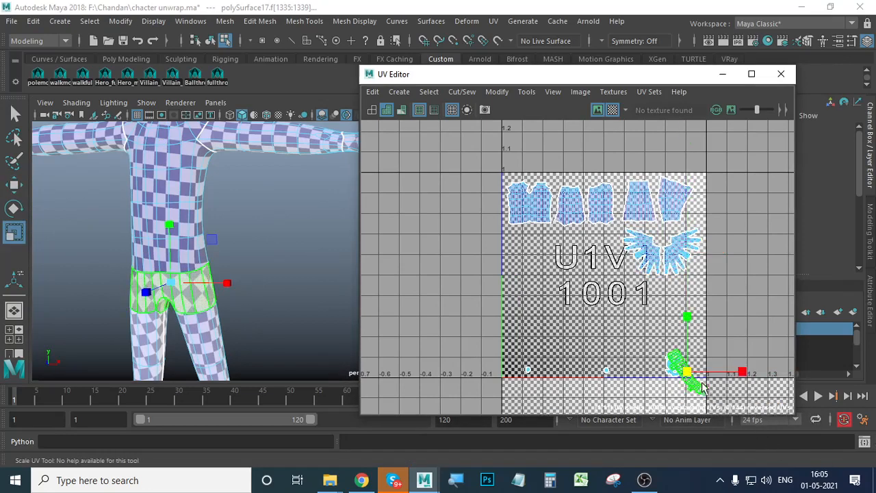
Step: Move the pelvis shell into open tile space at about U 0.32, V 0.26 and enlarge it slightly
key(w)
drag(686, 372, 567, 329)
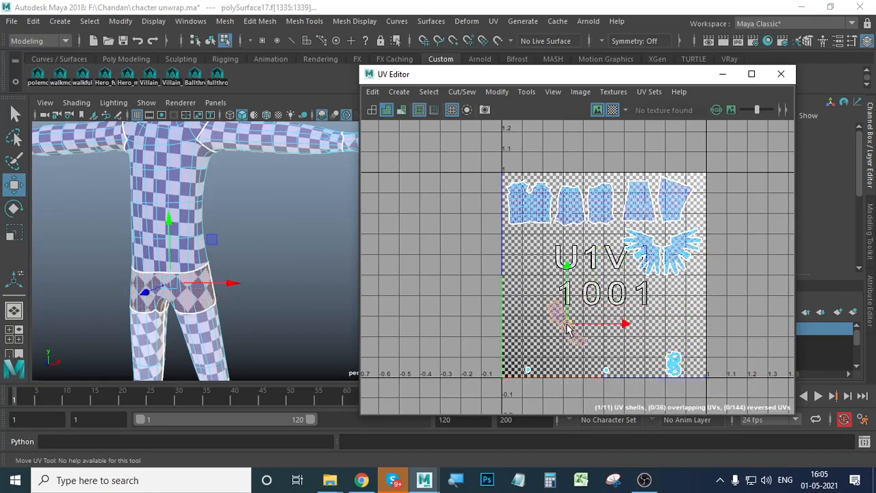
key(r)
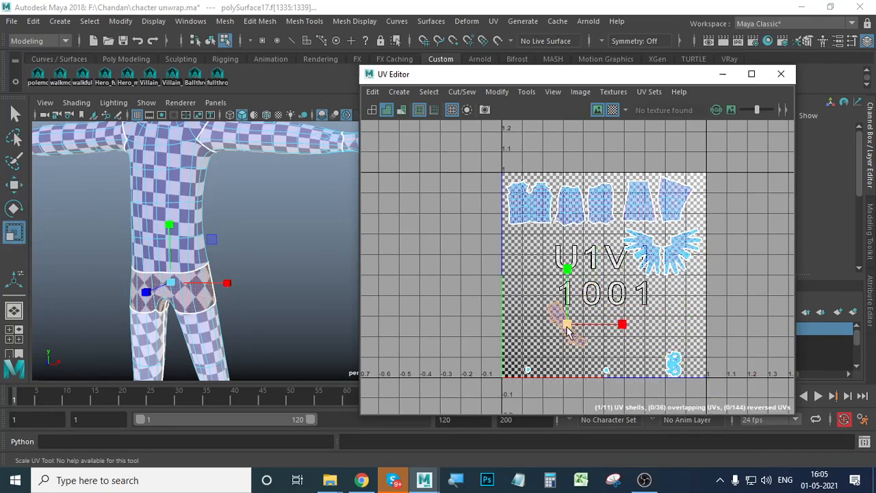
drag(573, 332, 577, 338)
Step: Rotate the pelvis shell until it lies horizontal and place it below the torso shell at about U 0.17, V 0.7
key(e)
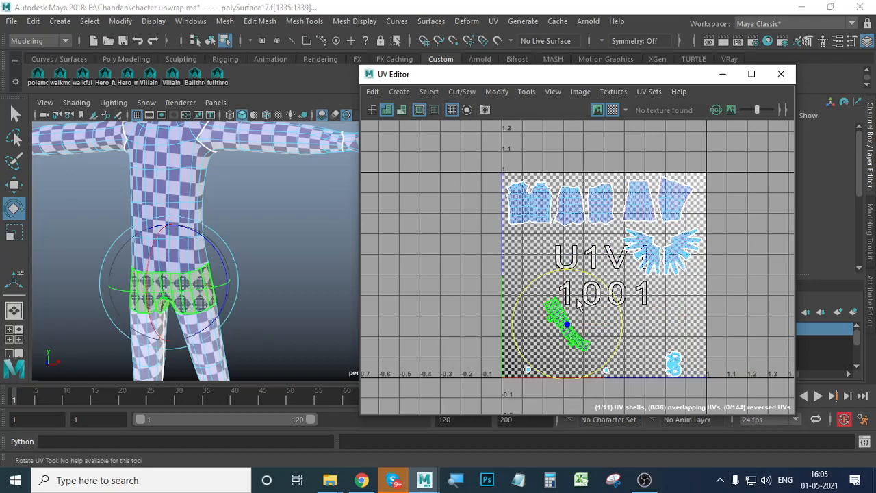
drag(588, 274, 527, 264)
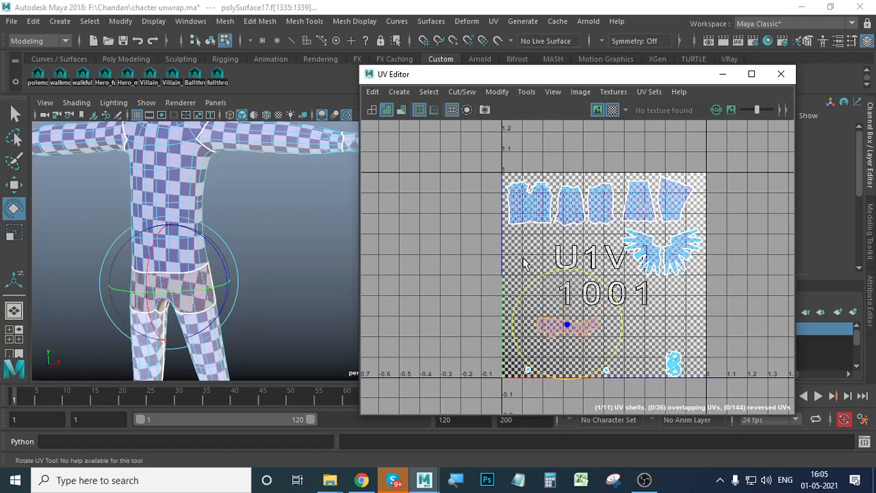
key(w)
scroll(597, 349, up, 5)
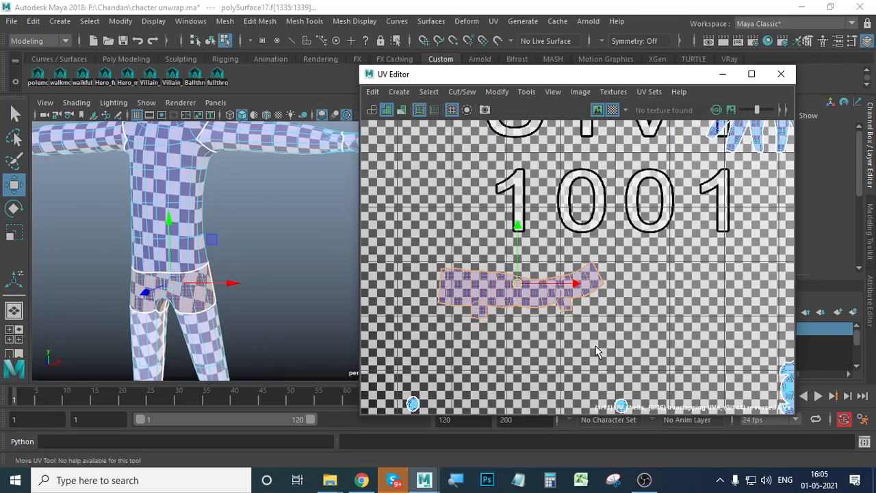
alt+middle_drag(582, 341, 632, 344)
alt+right_drag(629, 330, 542, 301)
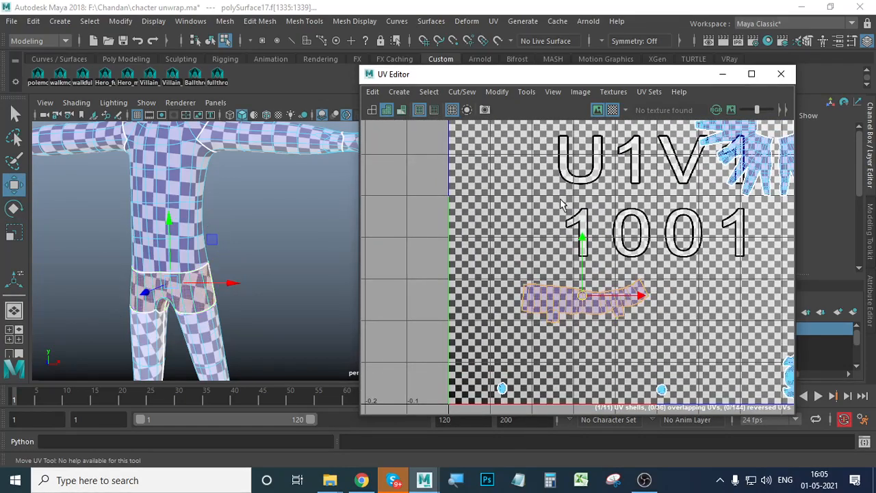
drag(577, 295, 555, 186)
key(a)
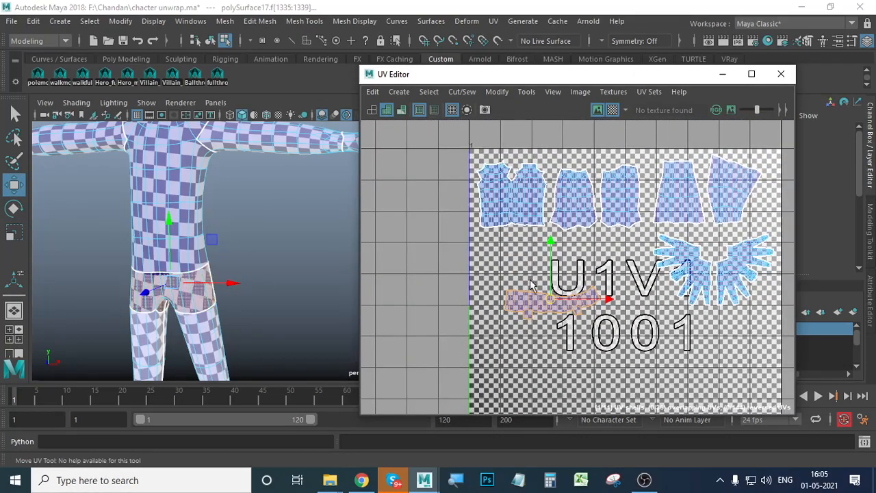
drag(532, 285, 520, 247)
scroll(596, 317, down, 4)
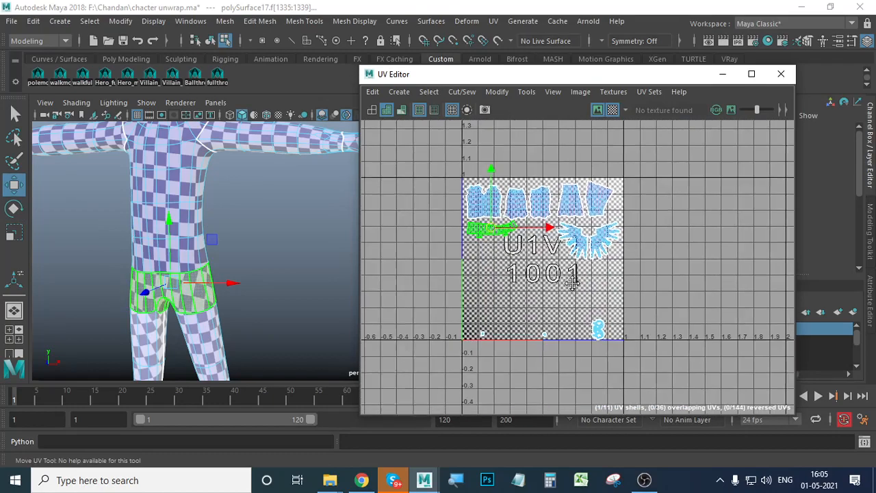
Step: Select the head shell and enlarge it uniformly to about 0.28 units wide and 0.44 tall
click(600, 333)
key(f)
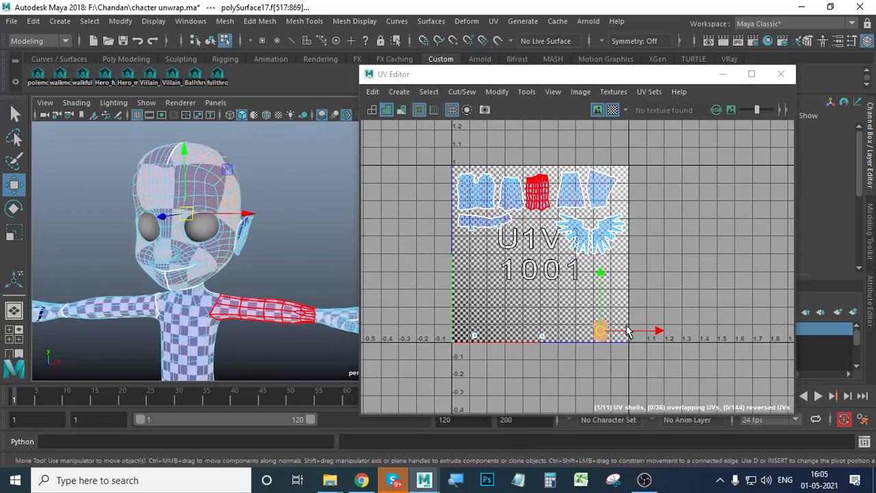
key(r)
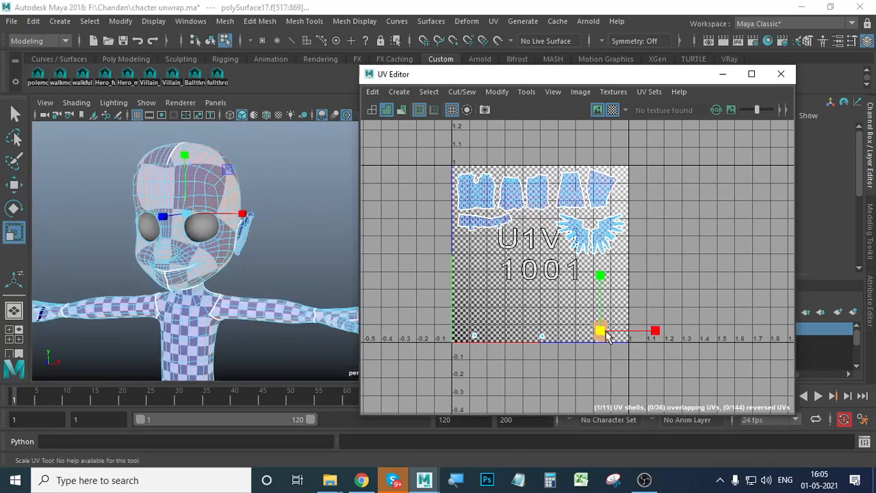
drag(600, 331, 740, 384)
key(w)
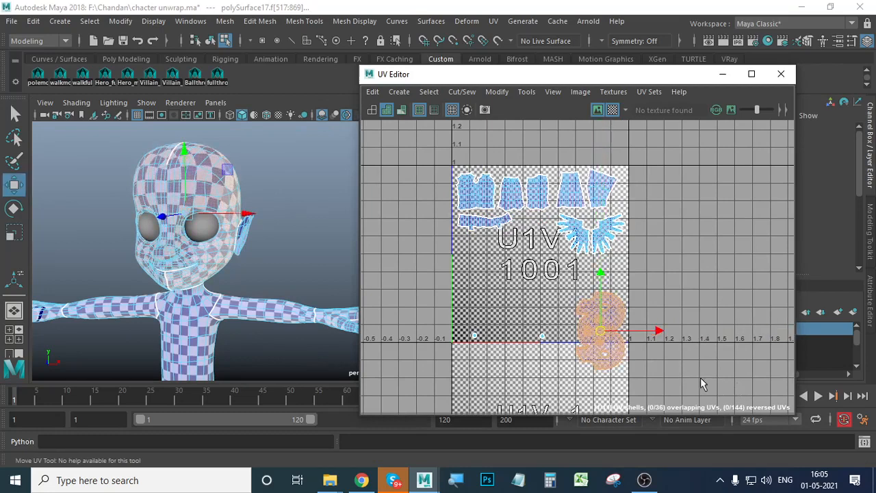
Step: Move the head shell inside the tile, rotate it 90 degrees to lie horizontal and place it at about U 0.26, V 0.36
drag(606, 343, 594, 327)
drag(551, 302, 498, 288)
key(r)
key(e)
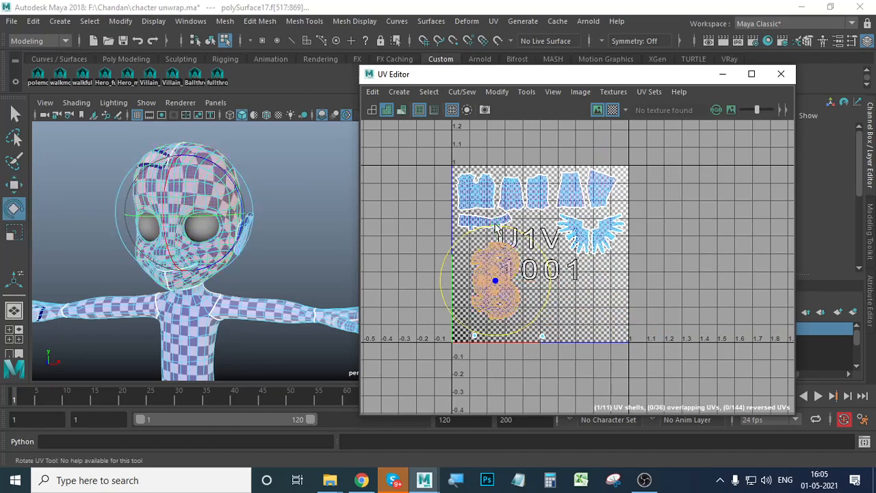
drag(499, 231, 378, 232)
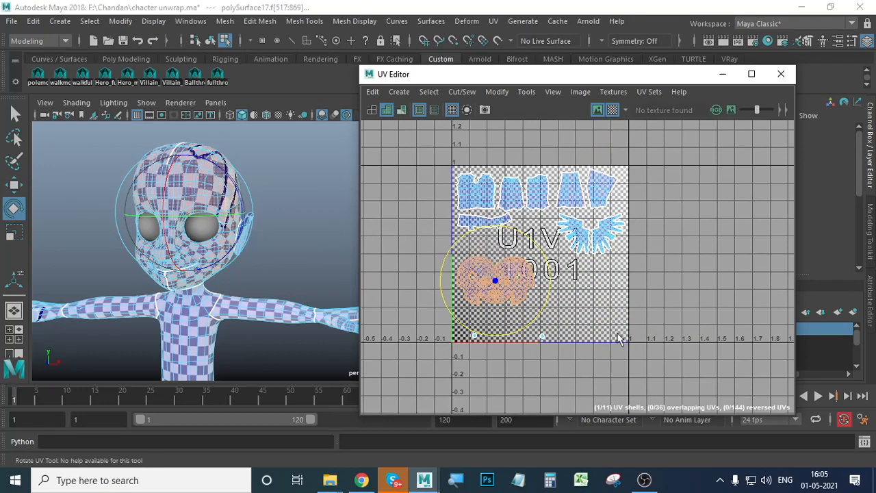
key(w)
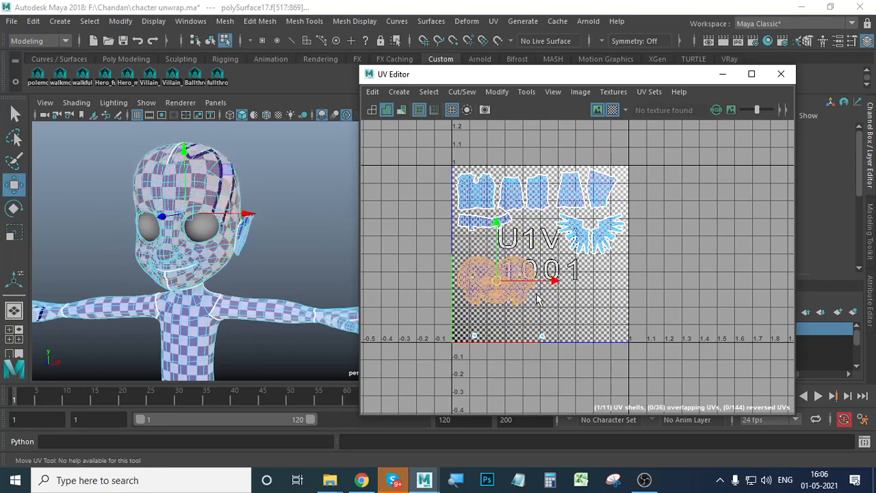
mouse_move(498, 287)
mouse_down()
mouse_move(602, 314)
mouse_move(542, 304)
mouse_move(537, 289)
mouse_move(499, 279)
mouse_up()
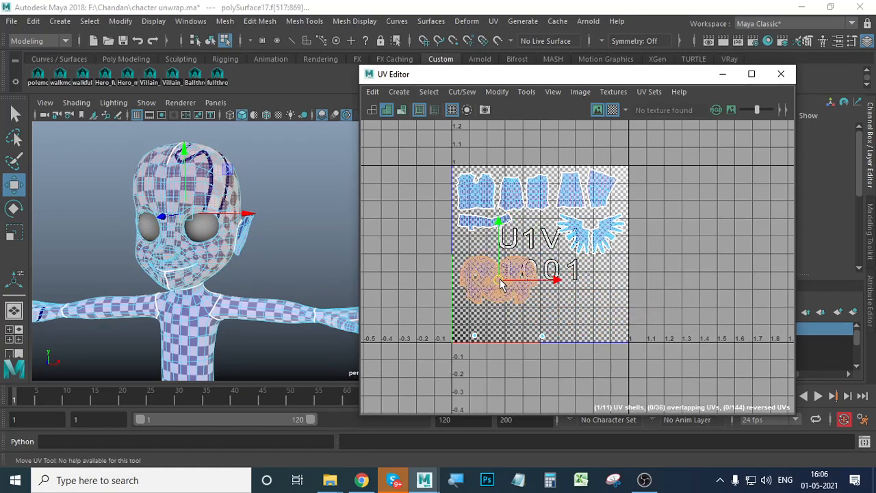
Step: Move the head shell to the lower middle of the tile, at about U 0.44, V 0.27
alt+right_drag(489, 313, 526, 319)
alt+middle_drag(525, 319, 523, 288)
alt+right_drag(505, 315, 613, 321)
click(499, 231)
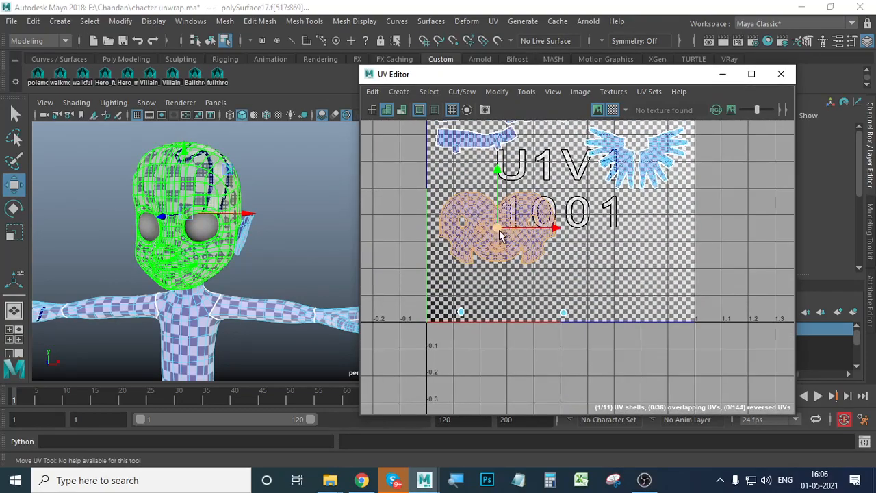
drag(536, 241, 581, 260)
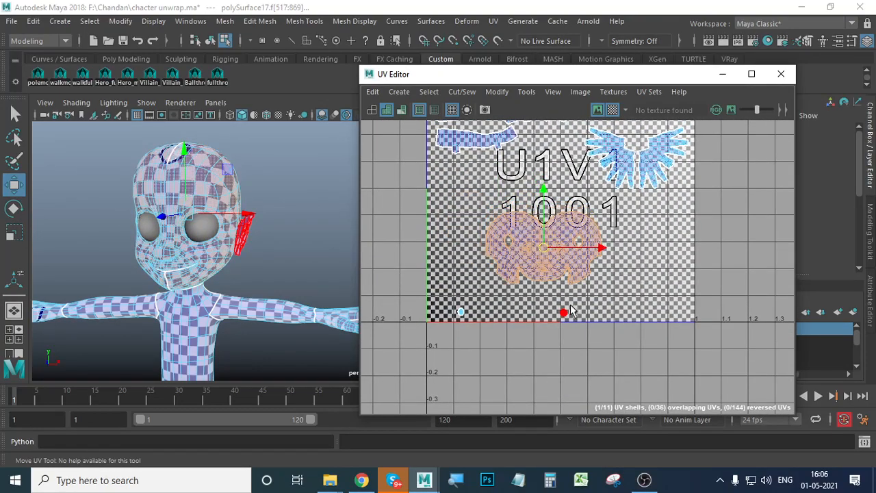
Step: Move the small ear shell at the middle of the tile's lower edge beside the other ear shell and select both
drag(513, 324, 514, 331)
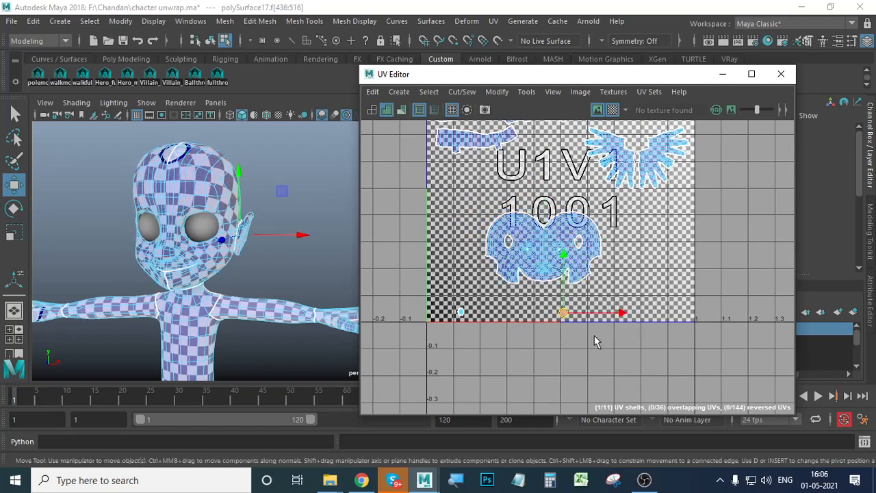
drag(564, 318, 438, 332)
click(540, 321)
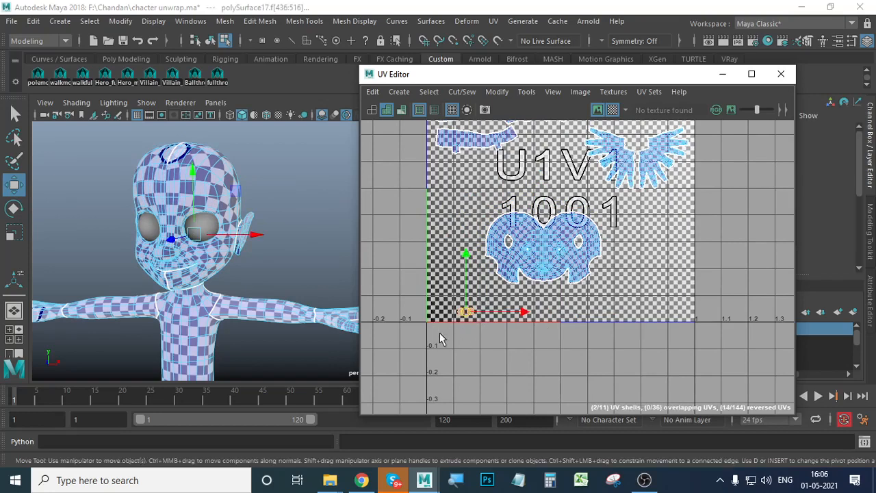
Step: Enlarge both ear shells uniformly to about 0.09 units wide each, matching the ears' checkers to the head's
key(r)
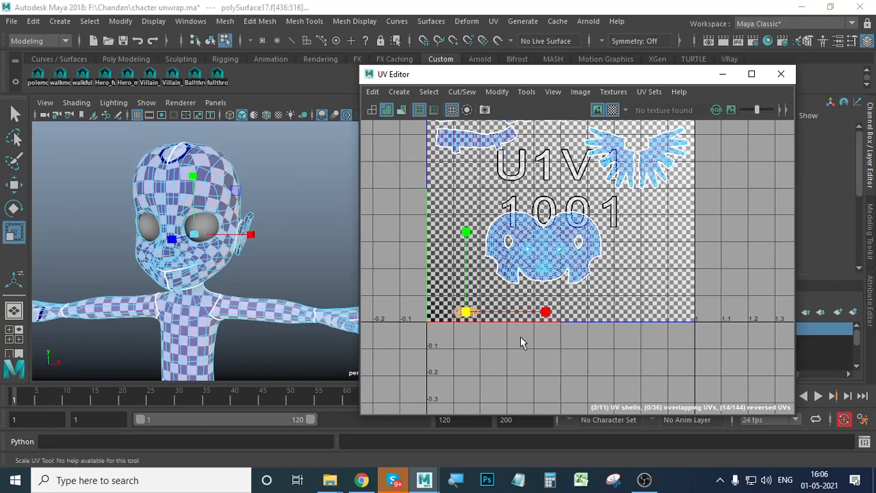
middle_drag(520, 343, 574, 359)
alt+drag(231, 288, 99, 290)
alt+middle_drag(264, 234, 226, 274)
alt+right_drag(193, 280, 335, 304)
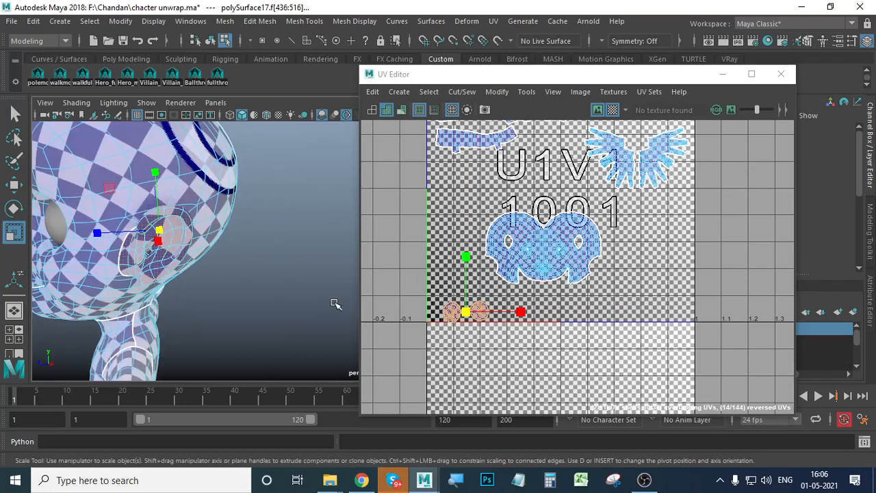
mouse_move(479, 324)
middle_down()
mouse_move(498, 327)
mouse_move(467, 334)
middle_up()
alt+right_drag(150, 265, 122, 260)
alt+drag(122, 260, 137, 262)
alt+middle_drag(137, 261, 135, 276)
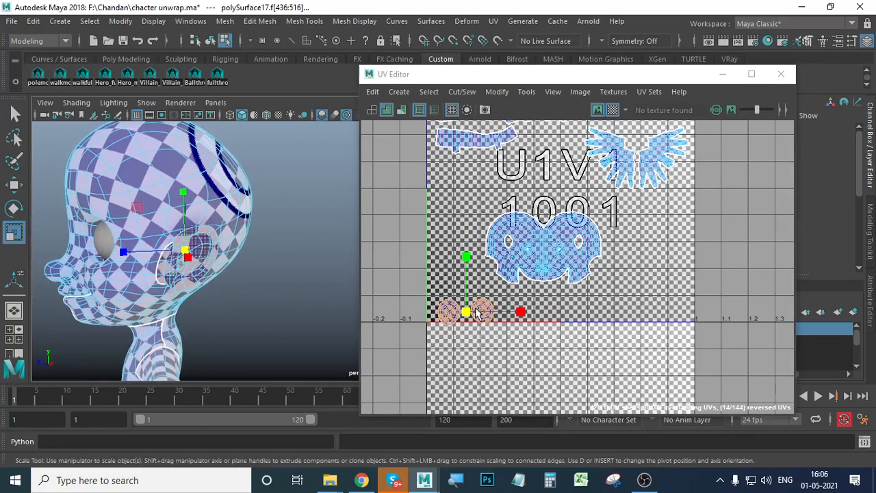
Step: Raise both ear shells to about V 0.31 beside the head shell and move the outer one to about U 0.08
key(w)
drag(471, 313, 490, 240)
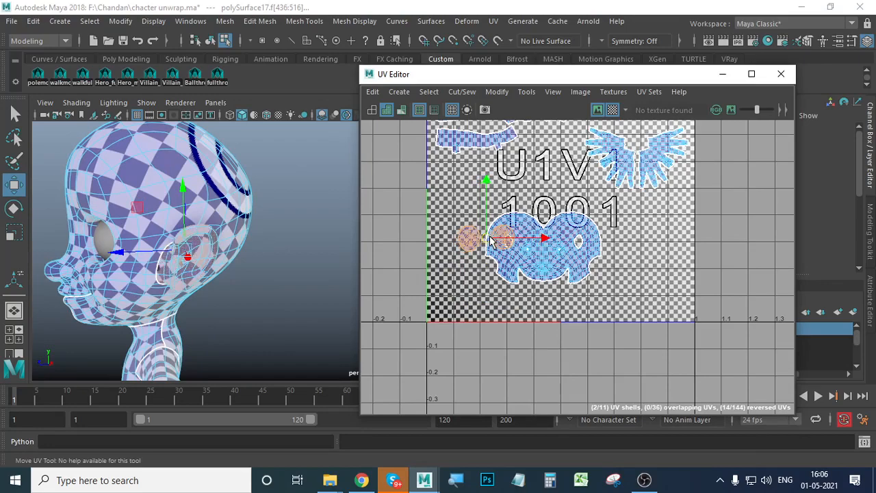
click(521, 259)
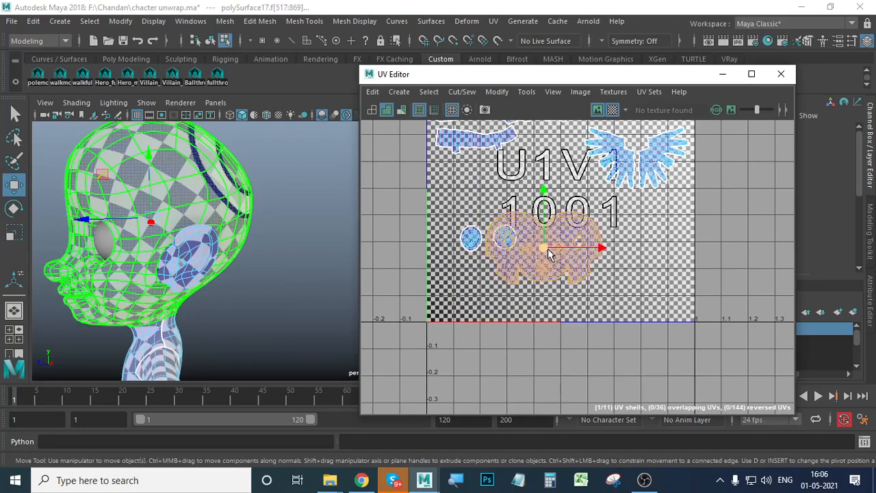
click(528, 311)
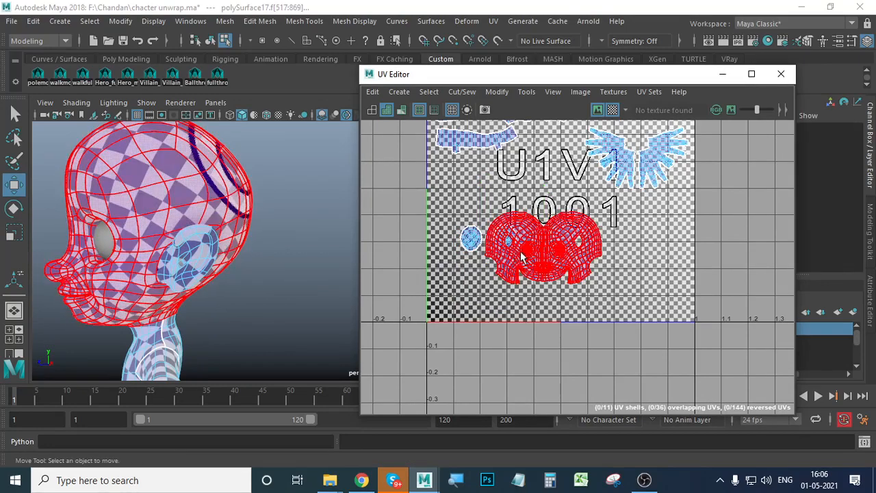
click(469, 239)
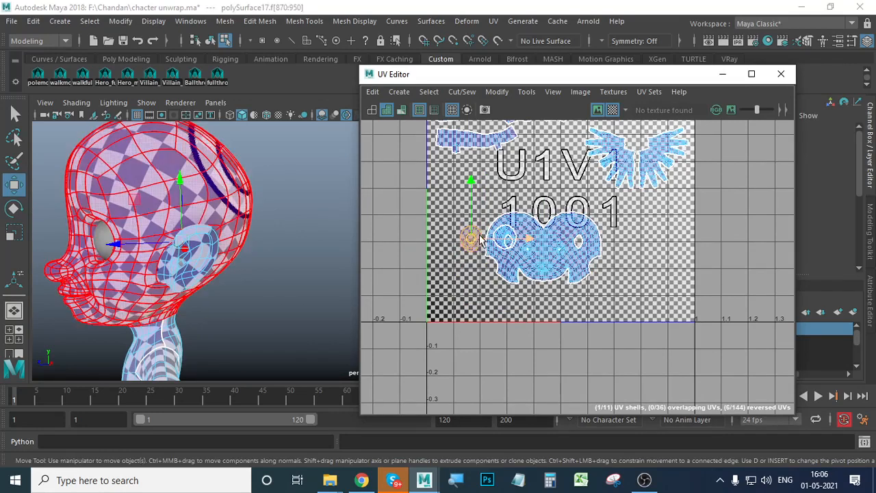
drag(531, 244, 506, 255)
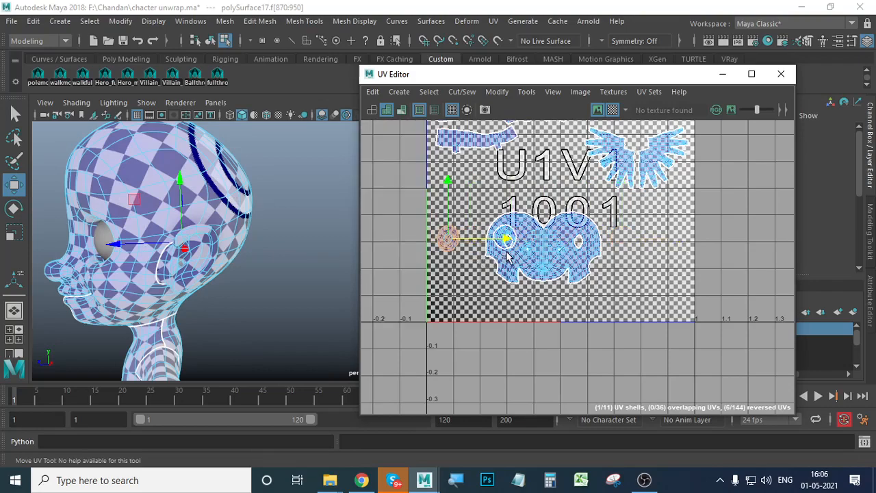
Step: Position the head shell at about U 0.52 with the ear shells flanking it at about U 0.24 and U 0.8
click(546, 254)
drag(602, 249, 624, 250)
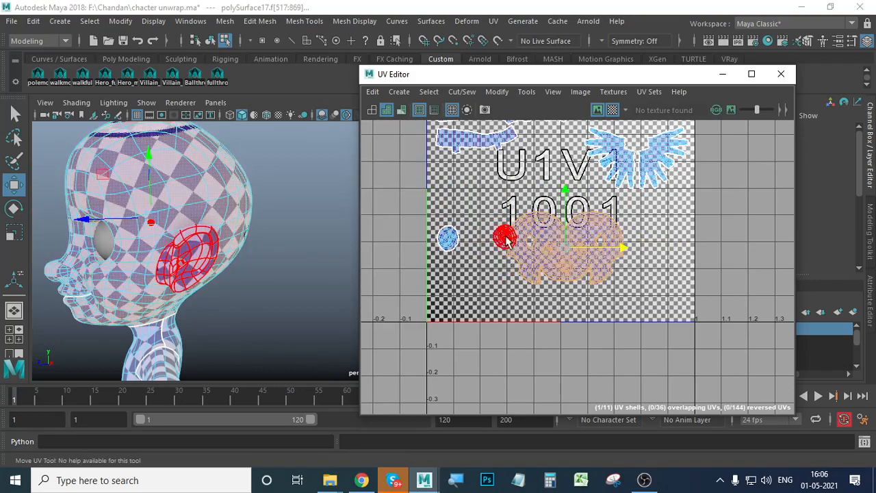
click(507, 239)
drag(564, 238, 698, 236)
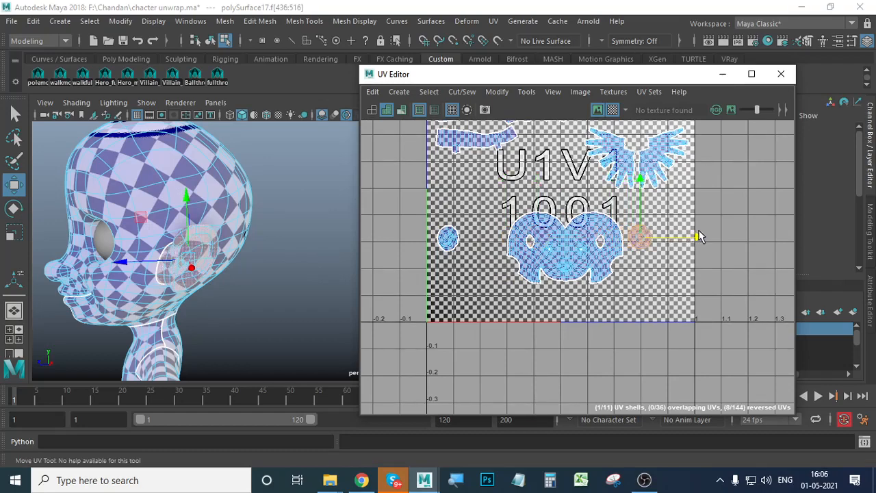
click(449, 245)
drag(494, 240, 533, 240)
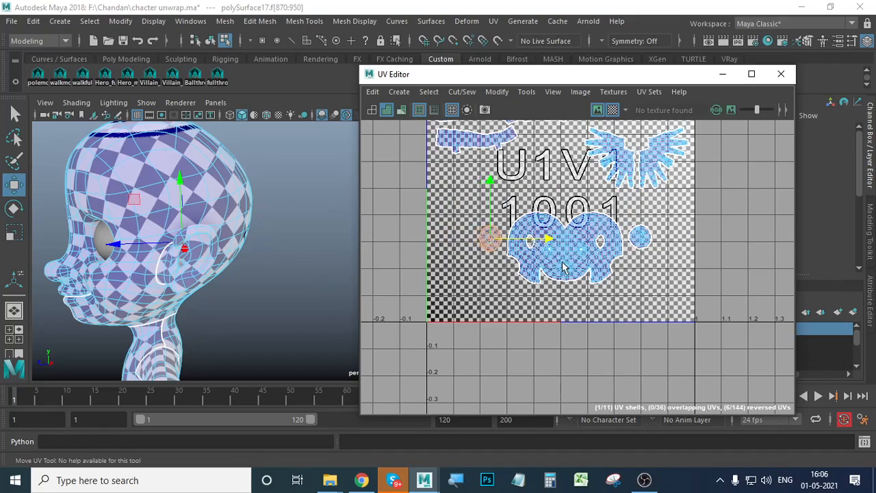
Step: Examine the checker size and distortion on the head and ears in the UV layout and on the model
click(562, 265)
click(640, 292)
scroll(630, 284, up, 4)
alt+middle_drag(629, 283, 700, 322)
scroll(661, 299, down, 1)
scroll(120, 288, down, 3)
alt+drag(121, 288, 308, 285)
scroll(309, 285, up, 4)
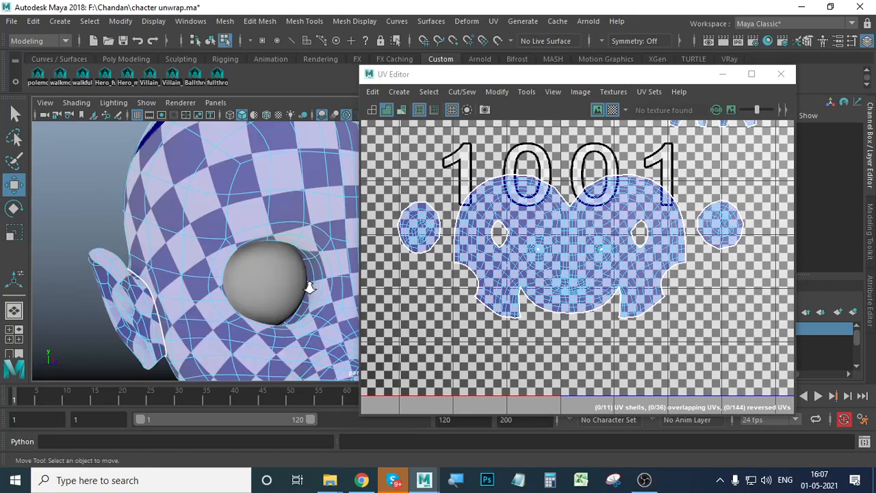
scroll(309, 286, down, 2)
alt+drag(265, 303, 245, 308)
Step: Rotate the ear shell at about U 0.8 slightly and nudge both ear shells closer to the head shell
click(722, 233)
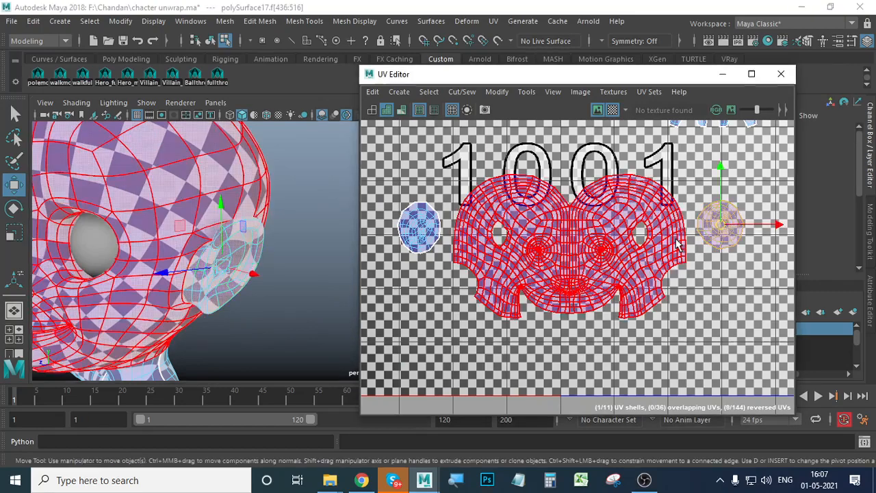
key(r)
key(e)
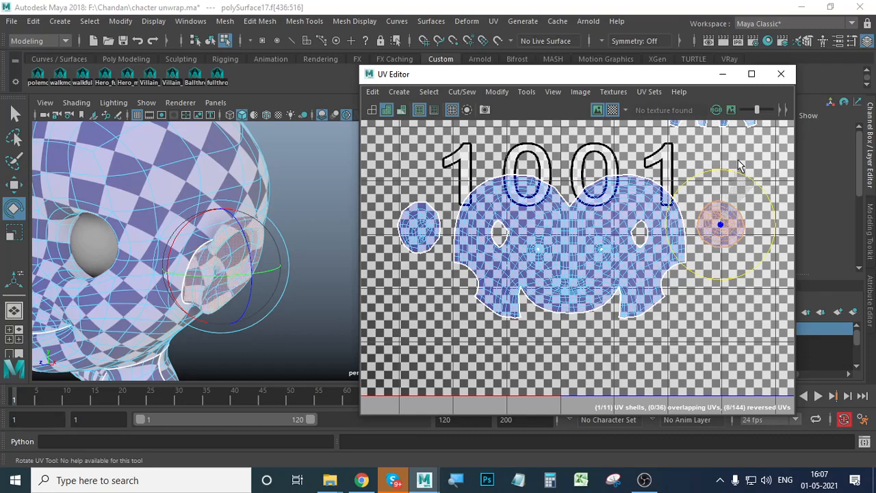
drag(749, 178, 773, 189)
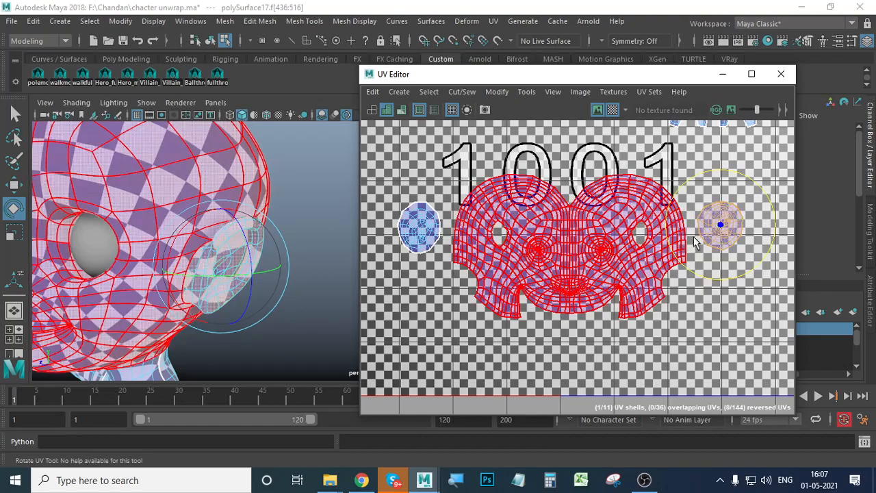
key(w)
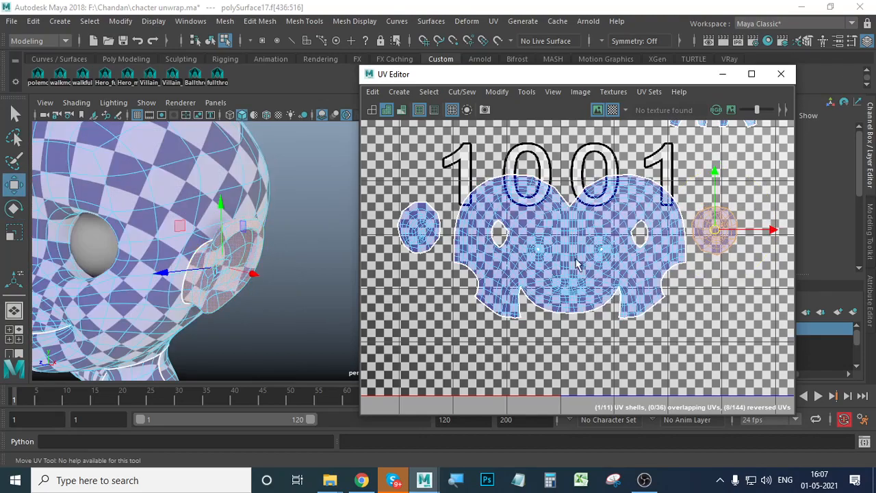
click(421, 232)
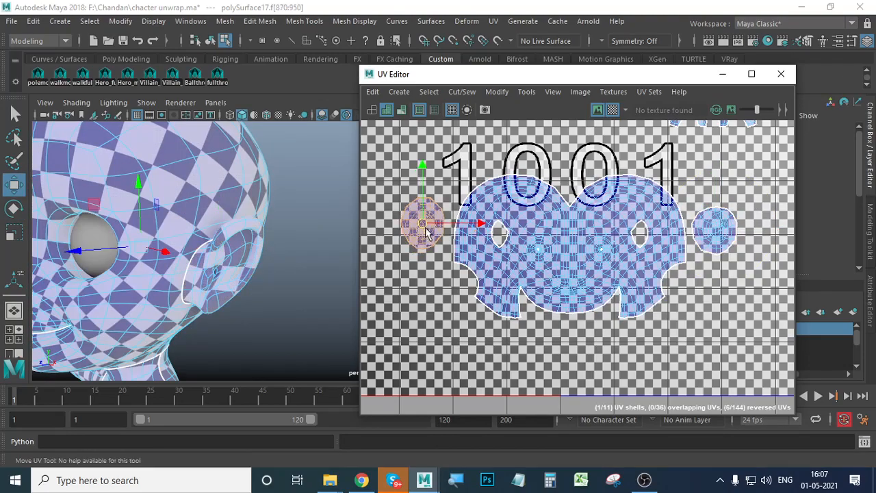
click(429, 284)
Step: Select the head shell with both ear shells and move them together to about U 0.36, V 0.4
scroll(540, 294, down, 3)
scroll(541, 294, down, 3)
scroll(608, 295, up, 2)
alt+middle_drag(614, 284, 616, 330)
scroll(596, 315, down, 1)
drag(668, 362, 659, 366)
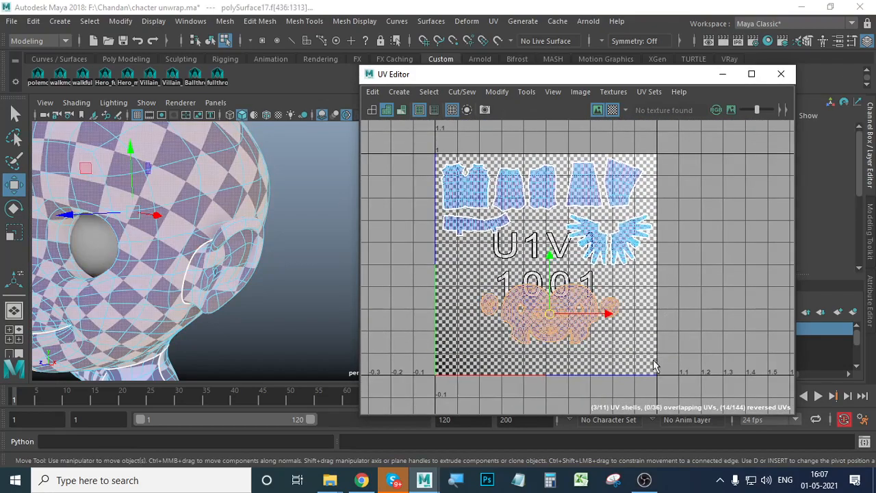
drag(541, 314, 508, 287)
click(620, 342)
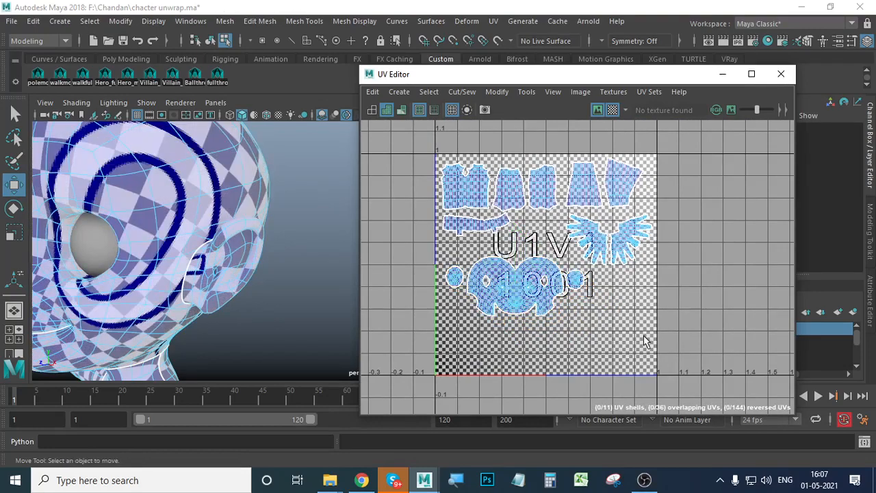
Step: Turn off the checker map display on the UV layout and the model
scroll(626, 342, down, 3)
scroll(628, 343, up, 2)
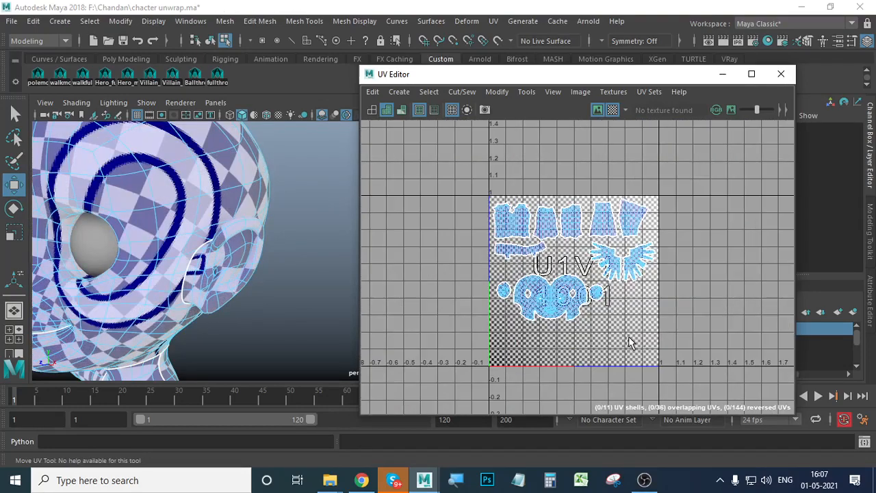
click(613, 110)
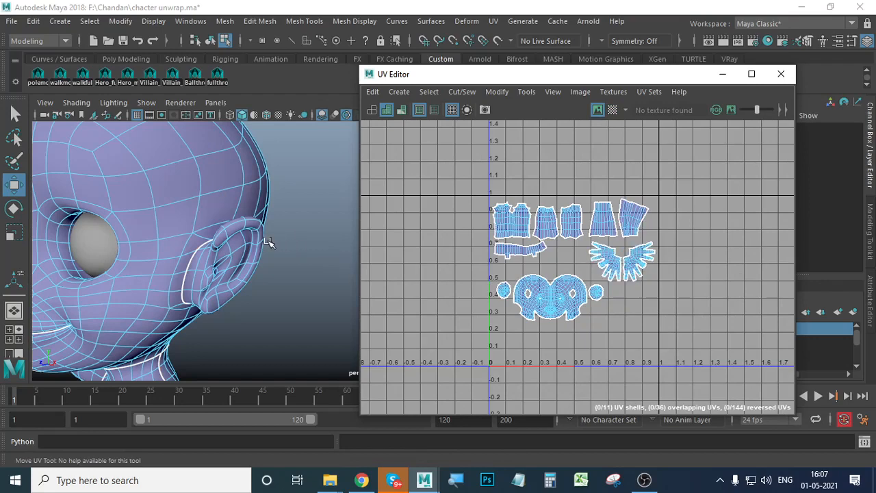
Step: Select the pelvis shell below the torso shell and move it outside the tile to about U -0.44, V 0.21
click(520, 250)
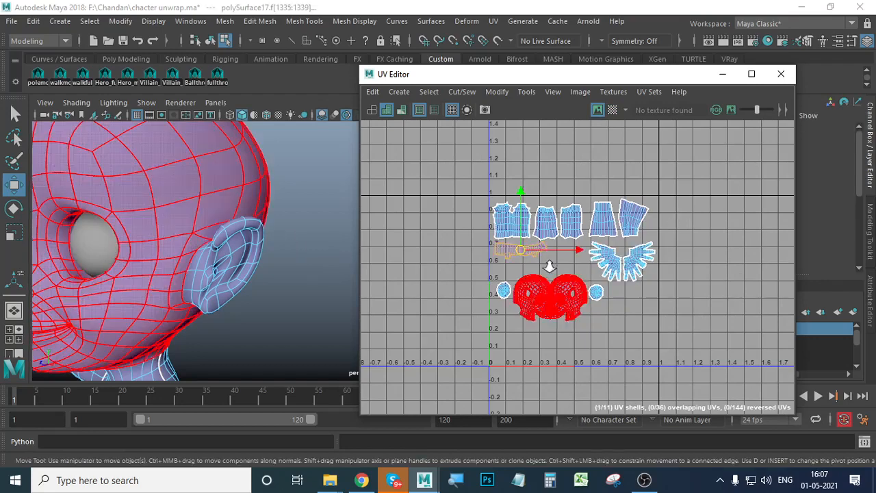
scroll(534, 260, up, 4)
scroll(616, 308, up, 3)
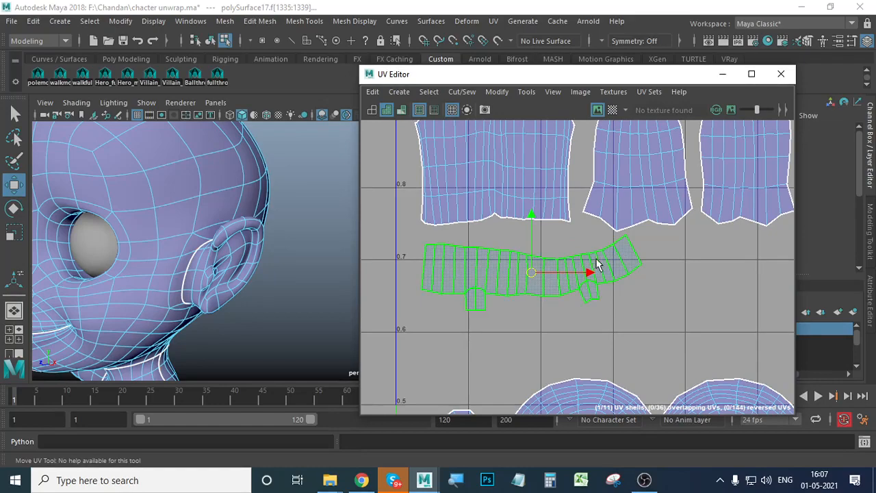
alt+right_drag(616, 293, 252, 277)
alt+middle_drag(657, 320, 618, 258)
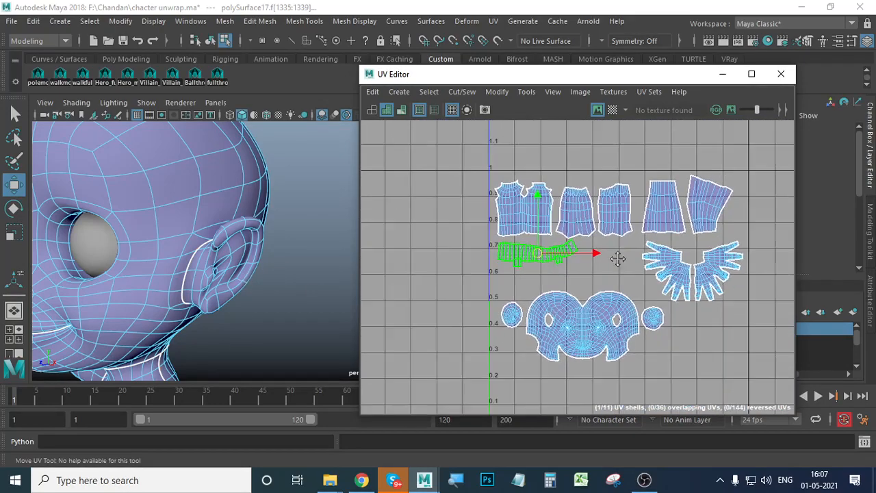
alt+right_drag(666, 292, 633, 288)
drag(483, 276, 405, 376)
alt+middle_drag(520, 349, 699, 243)
alt+right_drag(568, 294, 639, 302)
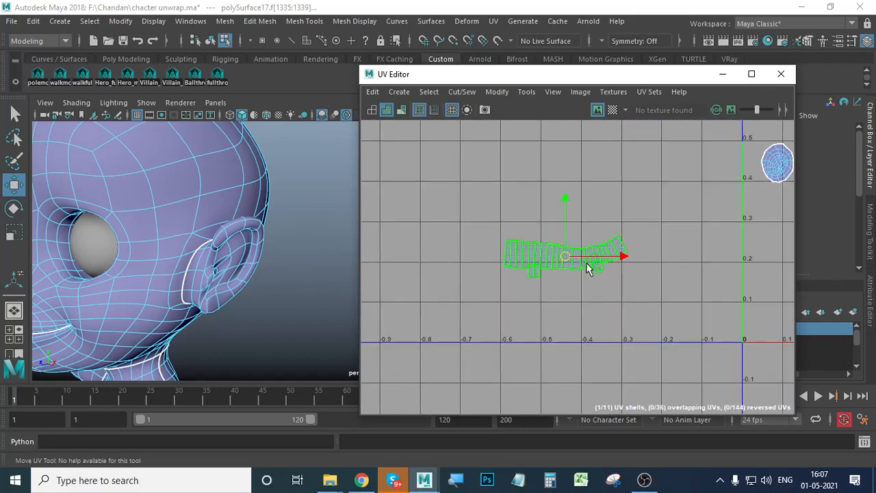
scroll(580, 280, up, 3)
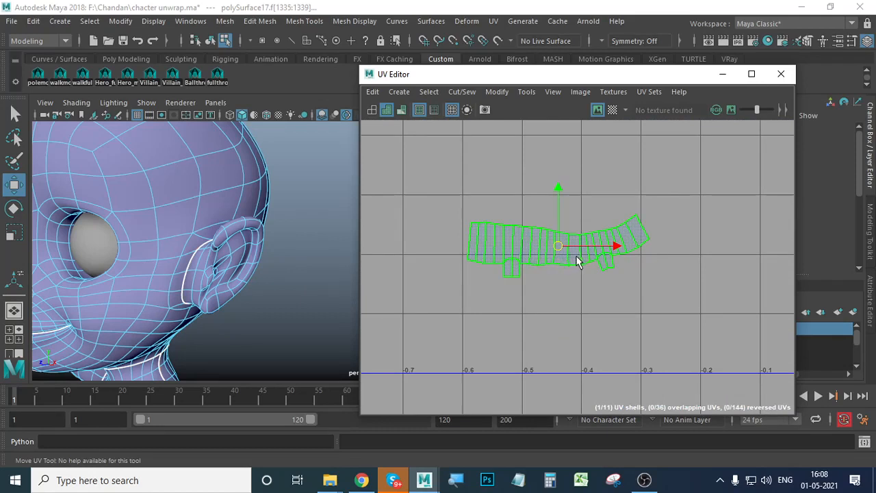
scroll(583, 261, up, 1)
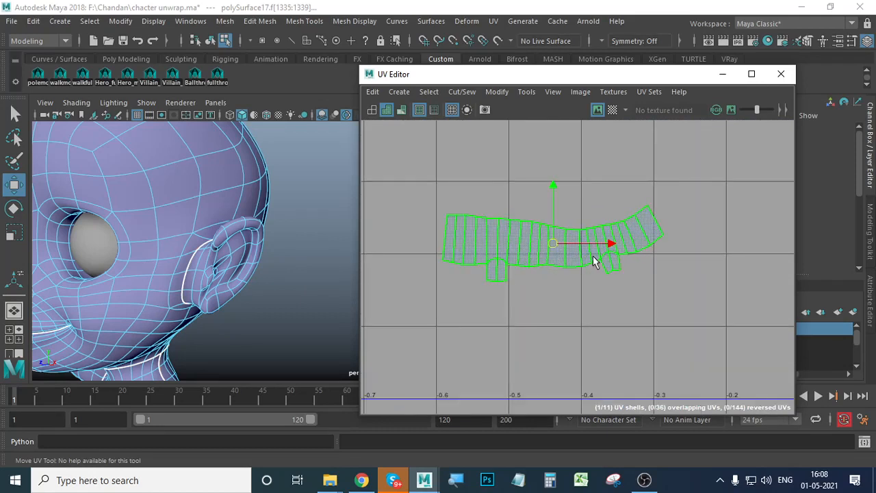
Step: Select the single vertical edge in the middle of the pelvis shell
right_click(534, 250)
click(534, 214)
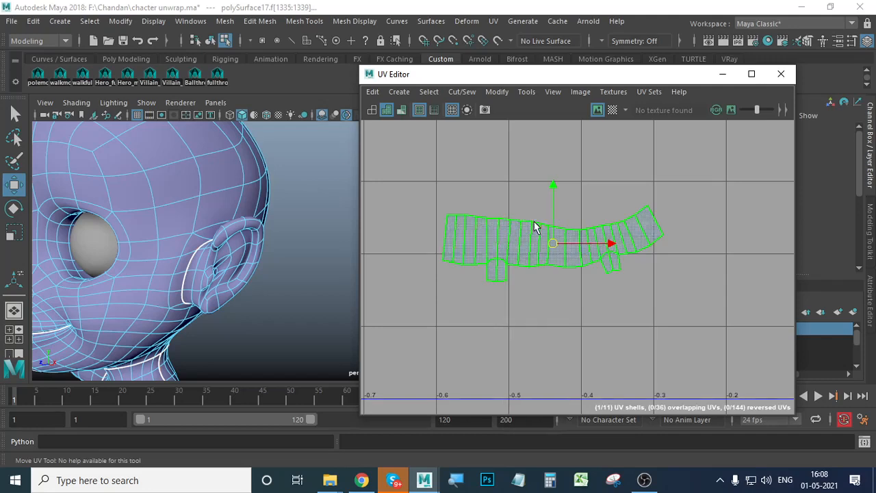
click(550, 255)
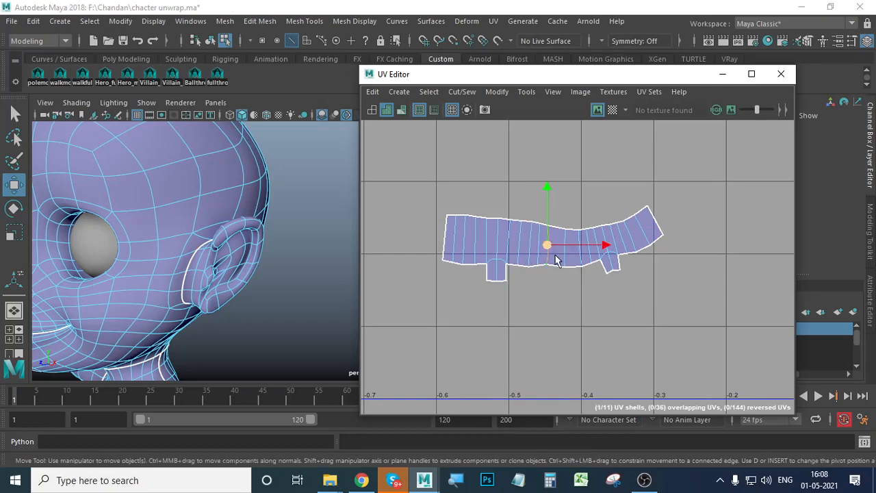
scroll(566, 306, down, 2)
scroll(578, 294, up, 2)
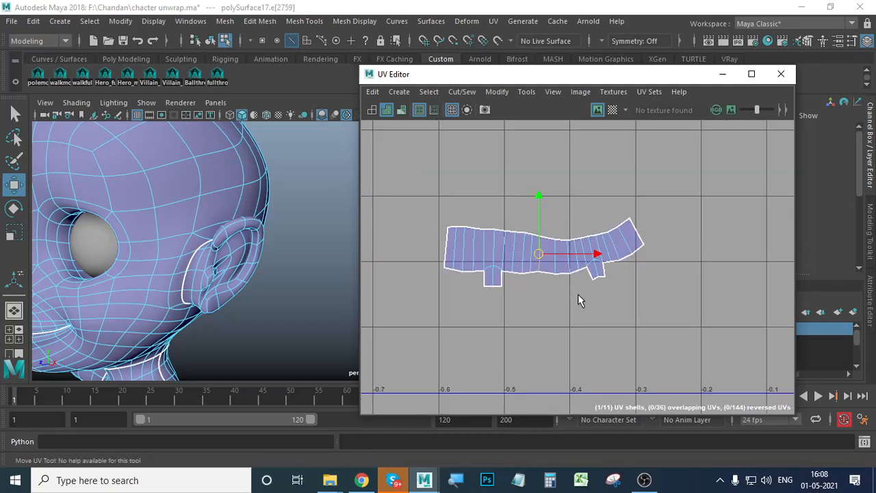
Step: Reselect the whole pelvis shell and try to symmetrize it about its middle edge, with mirror axis U at position 0.5
right_drag(618, 238, 564, 223)
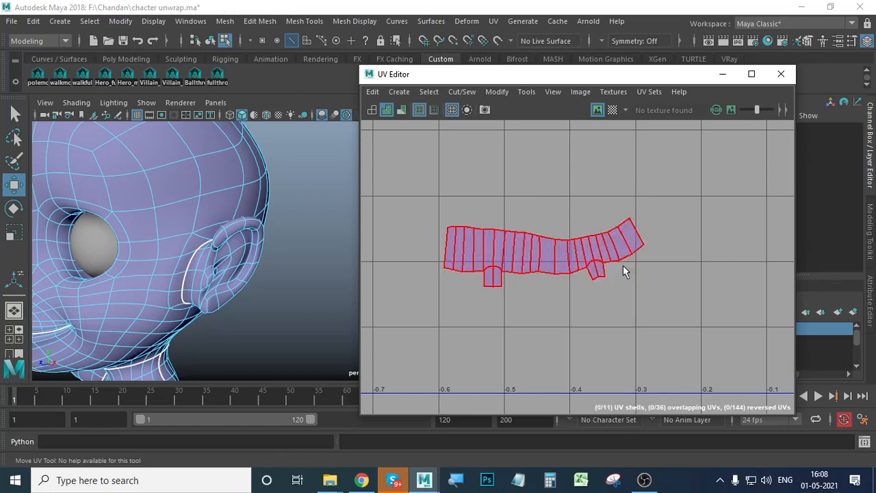
click(622, 266)
click(502, 91)
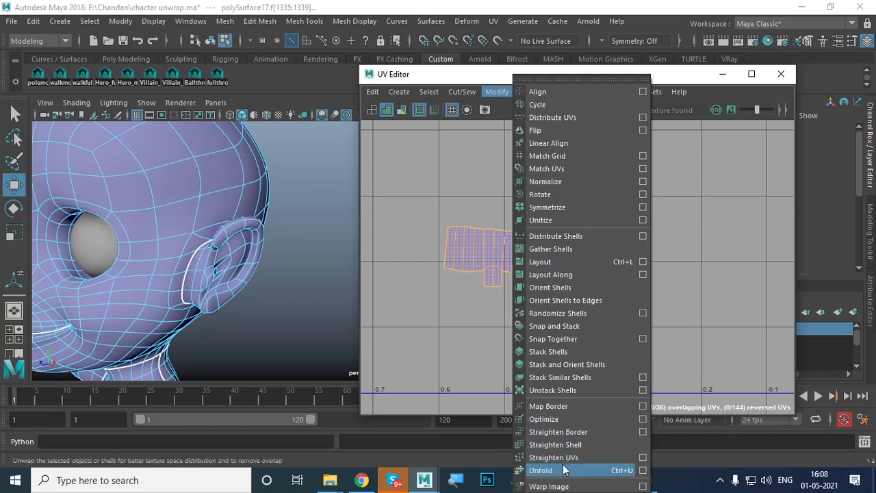
click(642, 207)
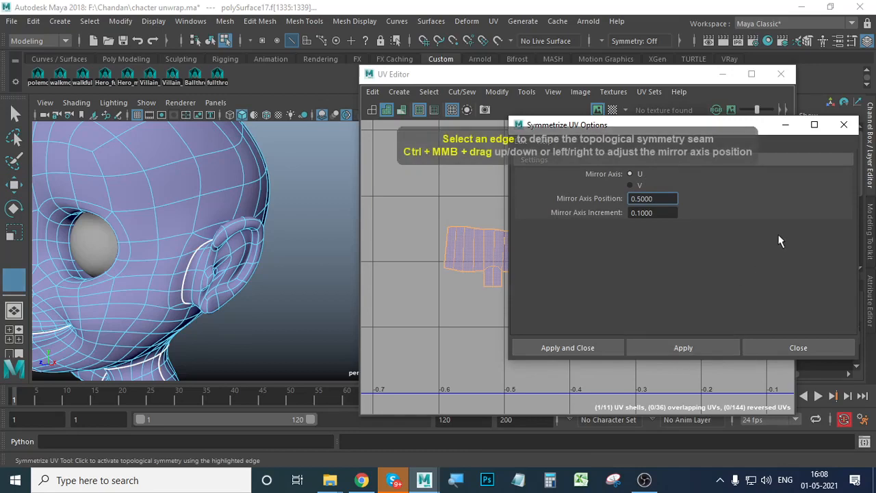
click(785, 125)
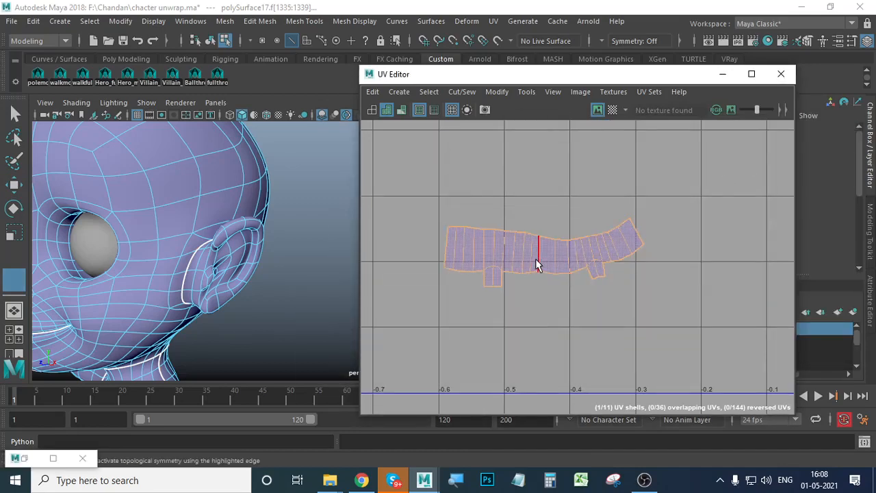
click(538, 258)
scroll(539, 284, down, 8)
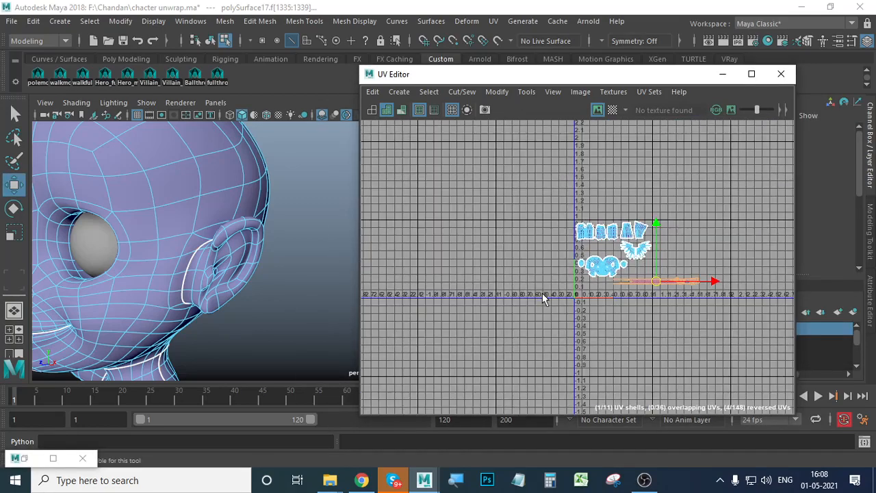
scroll(671, 309, up, 4)
alt+middle_drag(672, 309, 530, 327)
alt+right_drag(474, 297, 601, 302)
mouse_move(532, 300)
alt+middle_down()
mouse_move(526, 305)
mouse_move(542, 309)
alt+middle_up()
alt+right_drag(496, 304, 457, 324)
alt+middle_drag(457, 325, 593, 346)
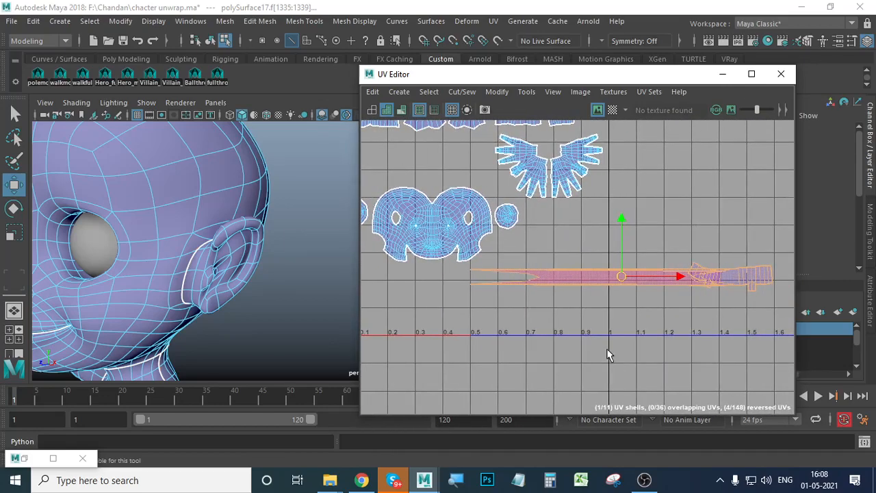
Step: Undo the symmetrize on the pelvis shell
key(ctrl+z)
scroll(629, 332, down, 3)
alt+middle_drag(541, 324, 724, 340)
scroll(635, 337, up, 3)
alt+middle_drag(636, 336, 611, 311)
alt+right_drag(472, 306, 623, 329)
alt+middle_drag(623, 329, 664, 290)
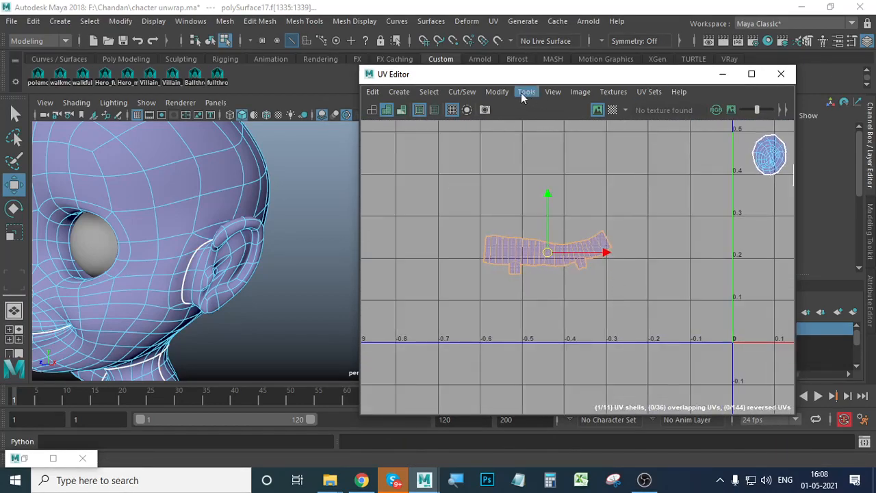
Step: Try the Symmetrize tool on the pelvis shell again, using its middle vertical edge as the symmetry seam
click(498, 91)
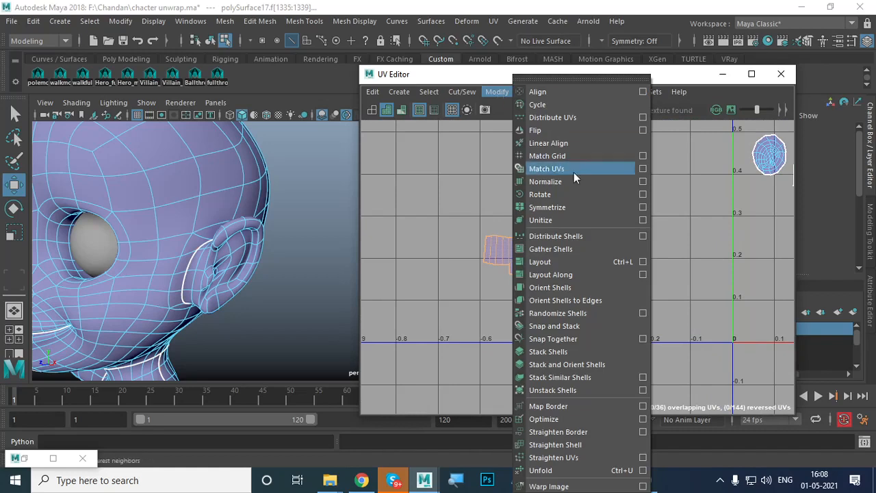
click(643, 208)
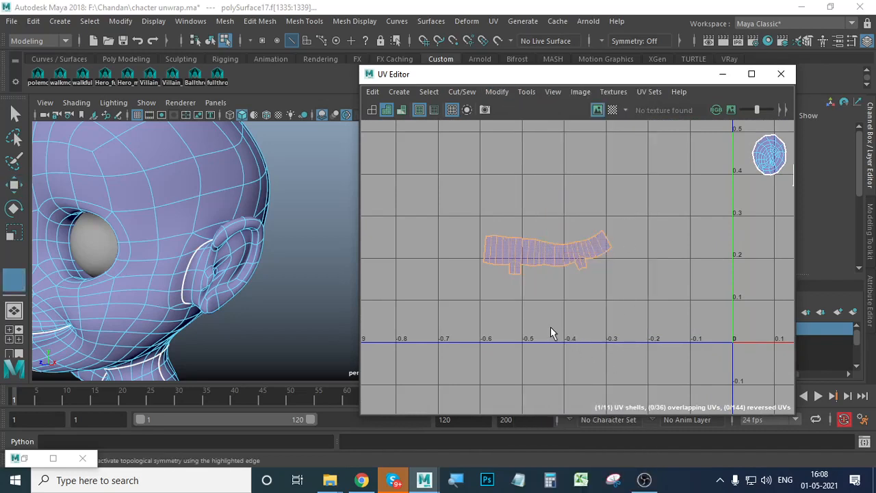
scroll(553, 324, down, 5)
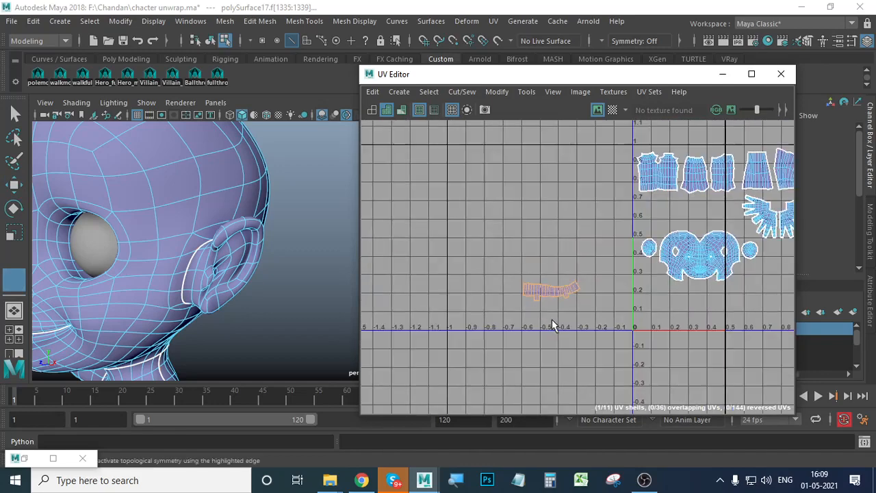
scroll(565, 326, up, 3)
scroll(567, 322, up, 3)
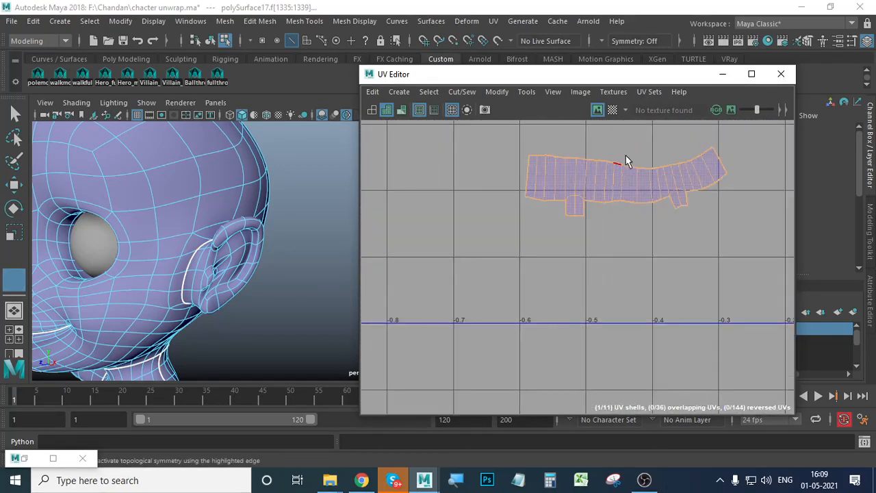
click(623, 192)
scroll(600, 282, down, 8)
alt+middle_drag(689, 302, 506, 296)
scroll(681, 308, up, 3)
alt+middle_drag(416, 287, 522, 320)
scroll(521, 319, up, 1)
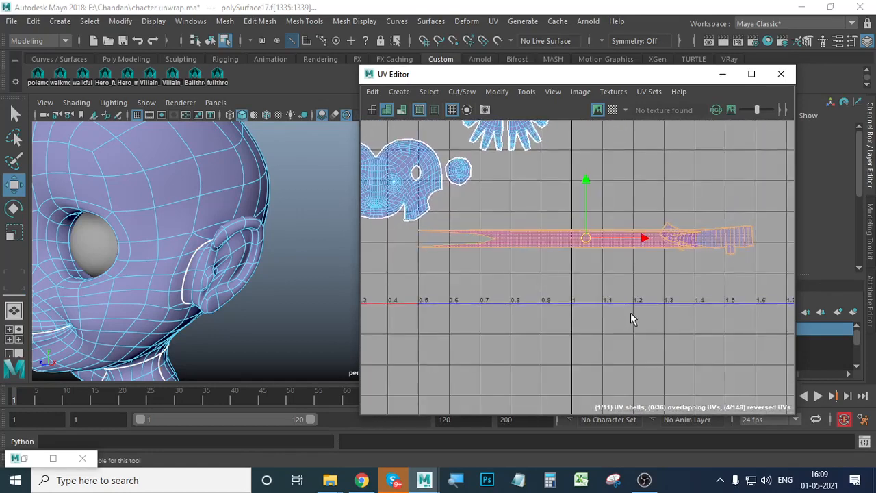
alt+middle_drag(628, 312, 612, 330)
Step: Try sliding the stretched pelvis shell UVs along the U axis, and undo that move
click(535, 269)
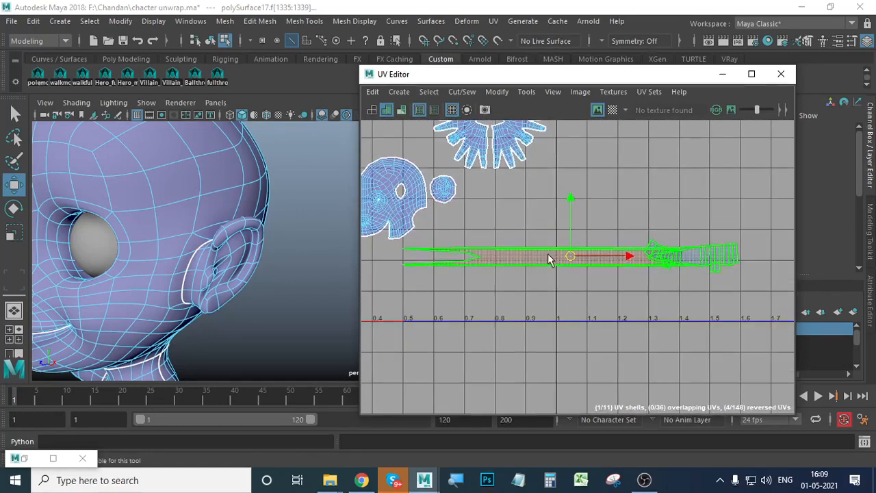
ctrl+shift+middle_drag(538, 260, 739, 258)
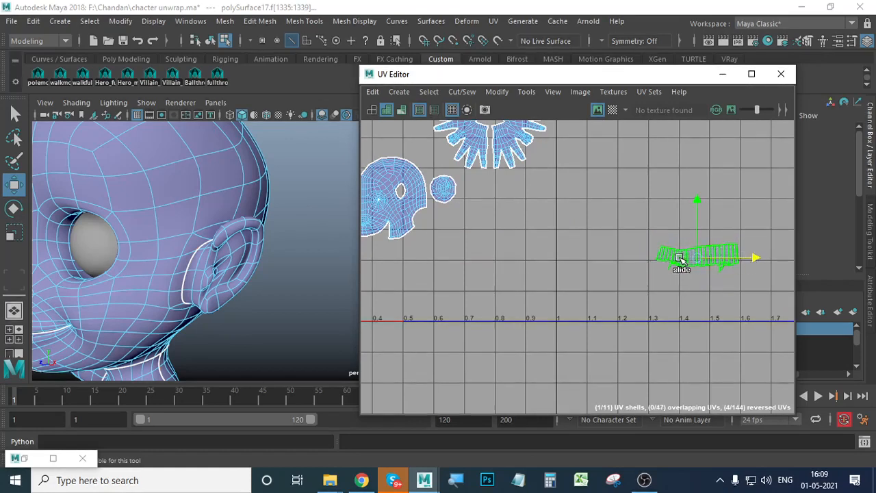
key(ctrl+z)
key(ctrl+z)
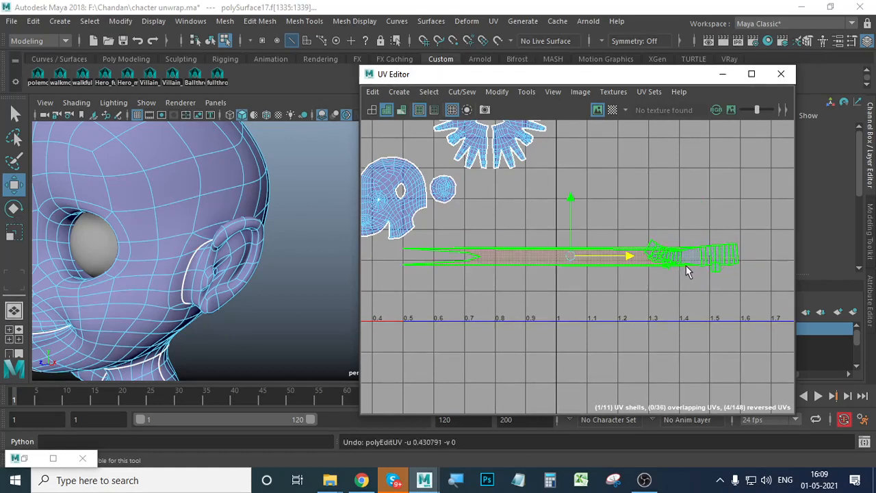
Step: Undo the remaining pelvis shell changes back through the second symmetrize
mouse_move(627, 256)
mouse_down()
mouse_move(750, 256)
mouse_move(625, 273)
mouse_up()
key(ctrl+z)
key(ctrl+z)
scroll(688, 306, down, 7)
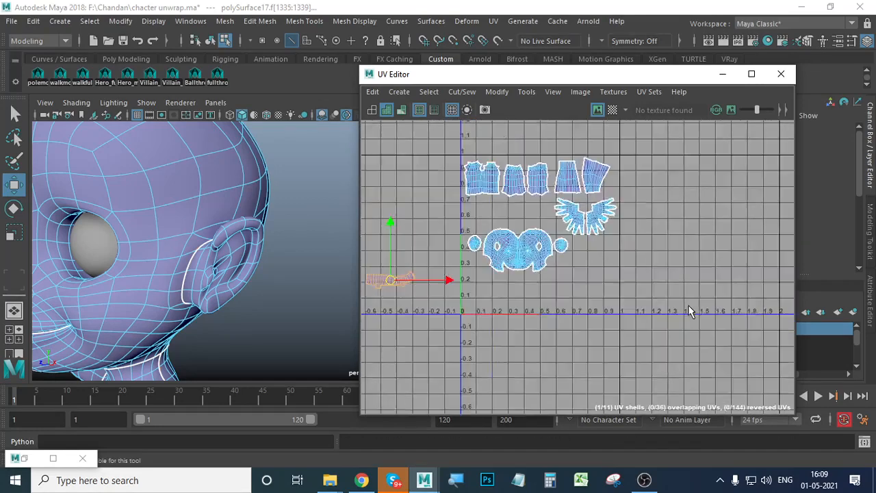
alt+middle_drag(555, 295, 691, 298)
scroll(611, 304, up, 5)
alt+middle_drag(526, 293, 645, 311)
scroll(692, 305, up, 4)
click(609, 40)
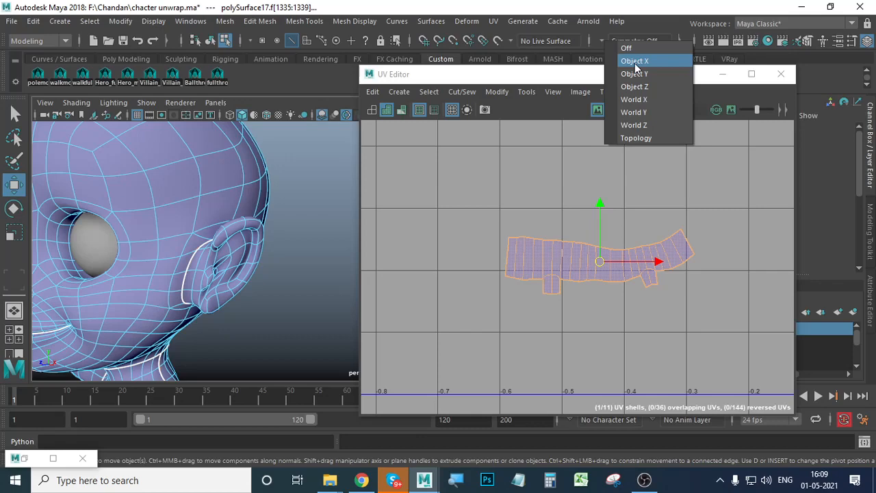
click(586, 67)
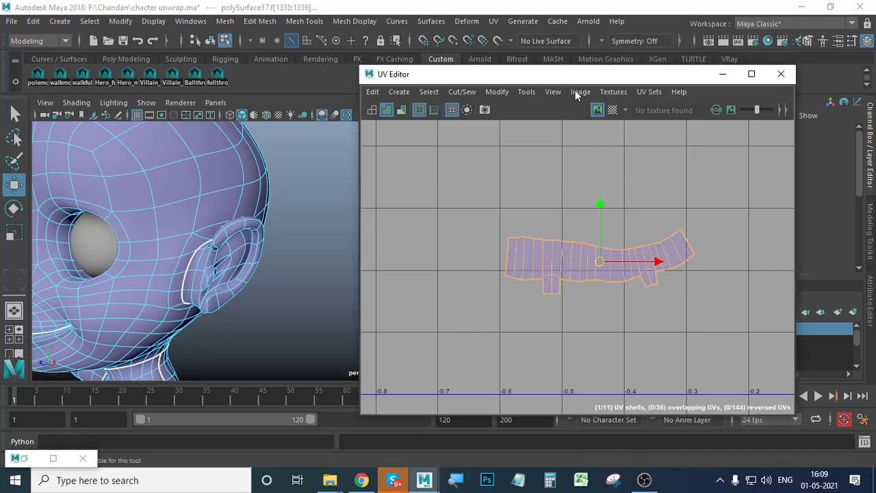
Step: Reset the Symmetrize UV options to their default settings and close them
click(496, 93)
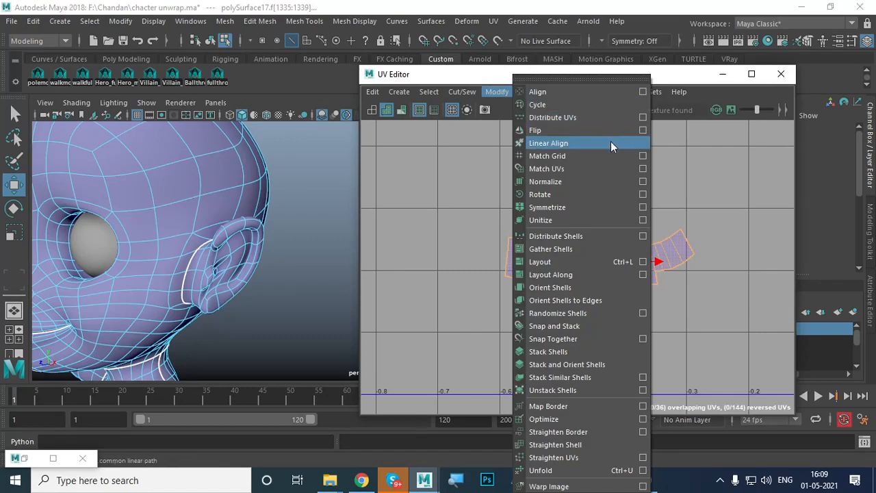
click(643, 208)
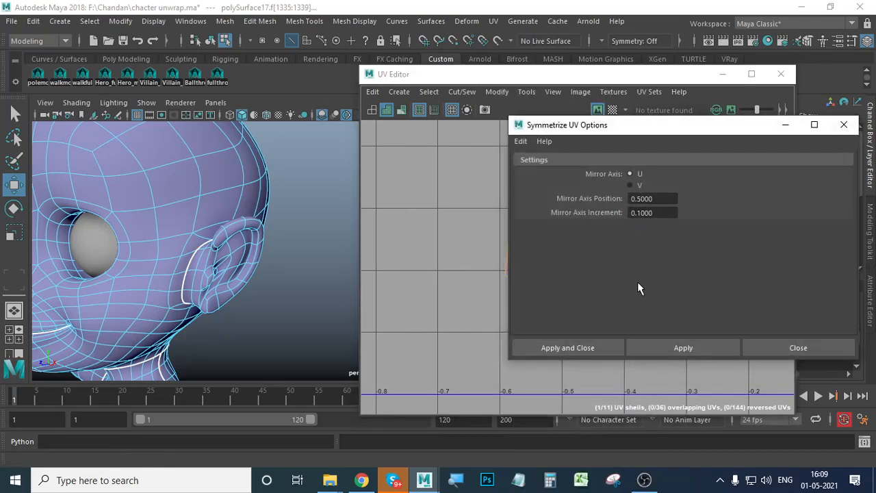
click(520, 141)
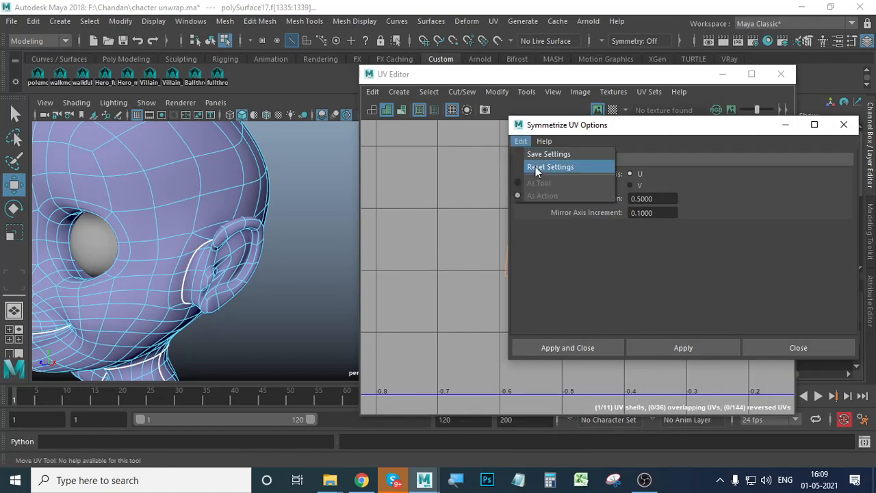
click(536, 167)
click(520, 141)
click(536, 167)
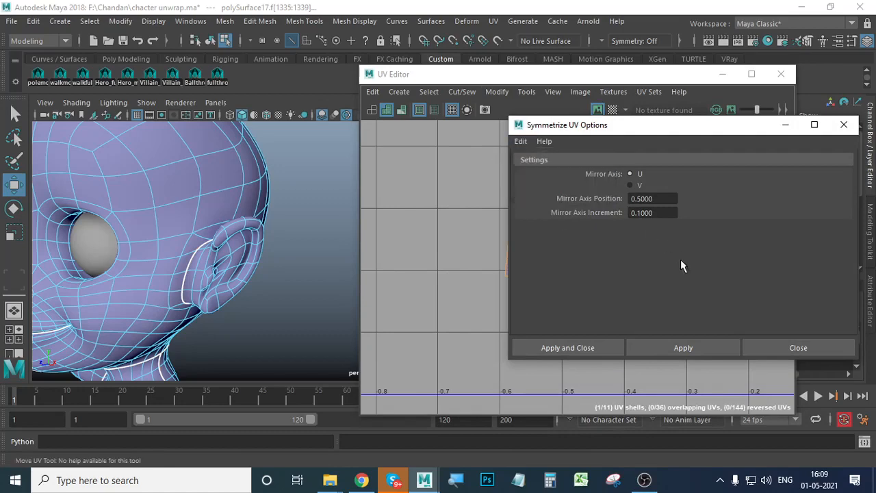
click(764, 347)
Step: Try unfolding the pelvis shell with Rescale enabled at a scale factor of 0.02
scroll(547, 292, down, 3)
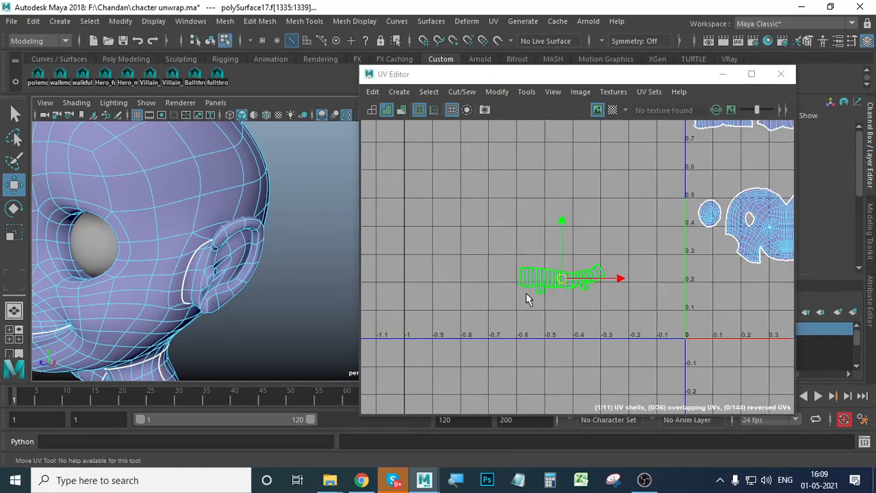
alt+middle_drag(616, 309, 631, 286)
scroll(425, 304, up, 2)
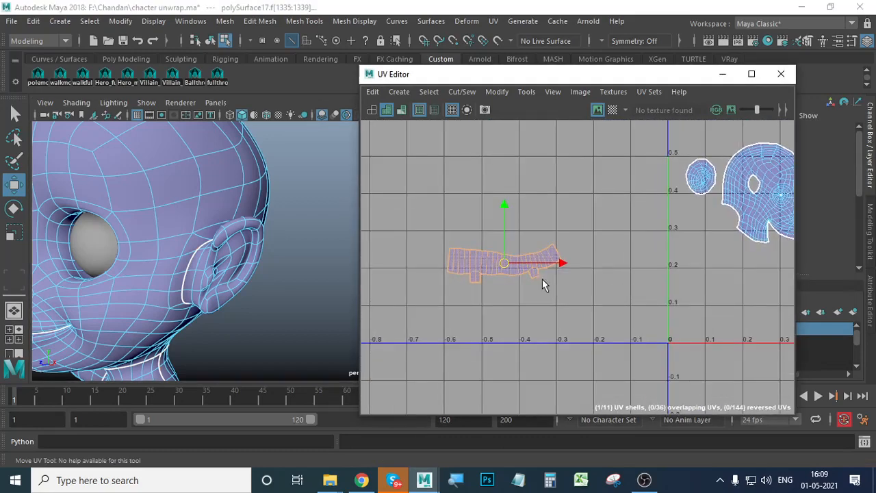
key(w)
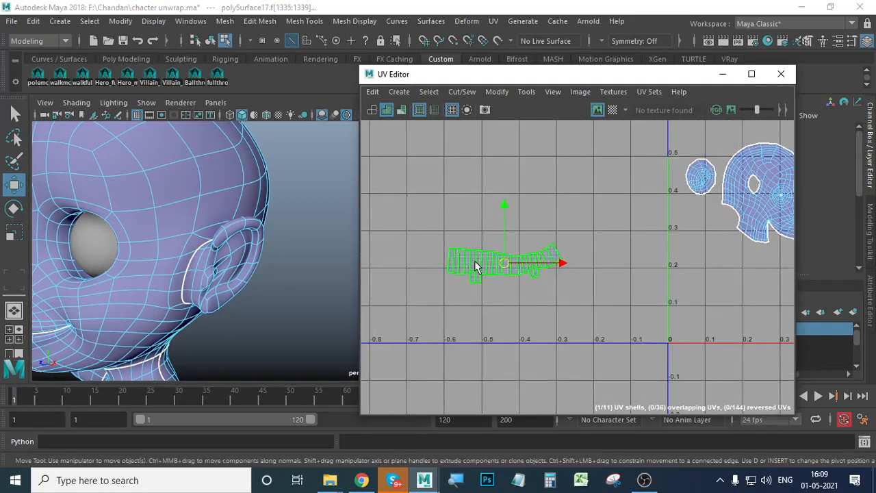
key(ctrl+F11)
click(497, 92)
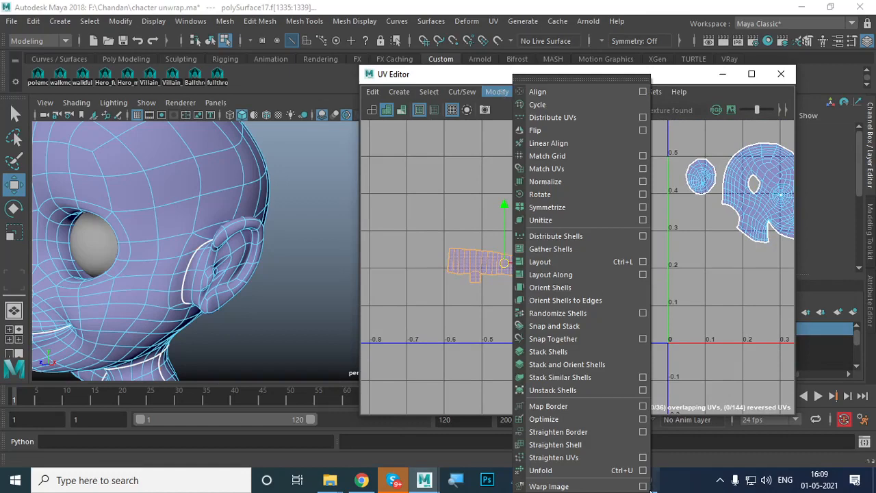
click(643, 470)
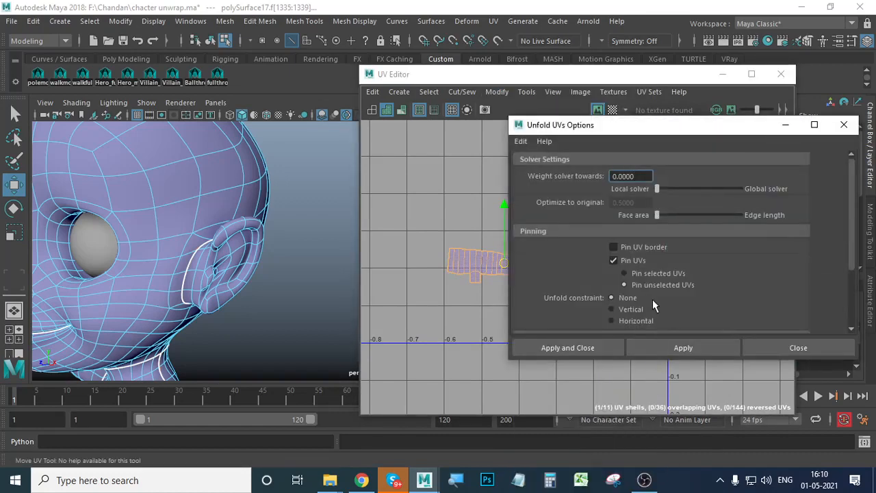
scroll(709, 281, down, 3)
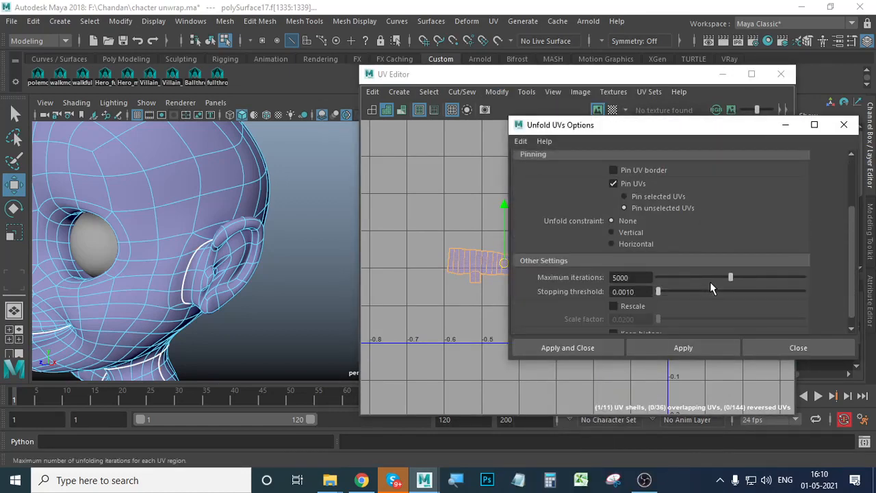
scroll(714, 292, down, 1)
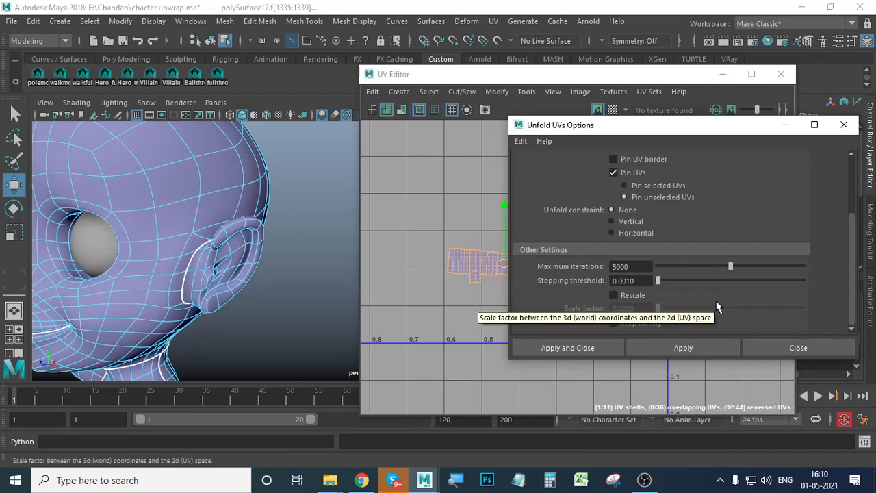
click(614, 295)
click(681, 349)
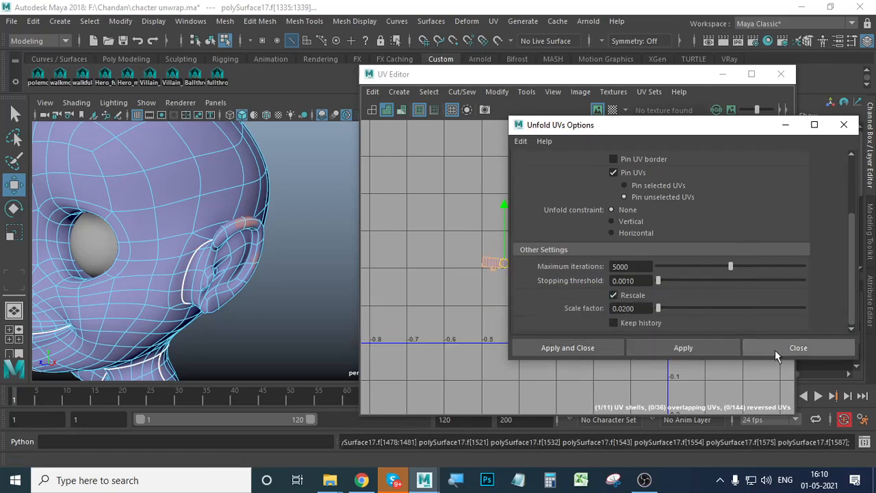
click(812, 346)
Step: Undo the rescaled unfold to restore the previous UV layout
scroll(641, 334, down, 5)
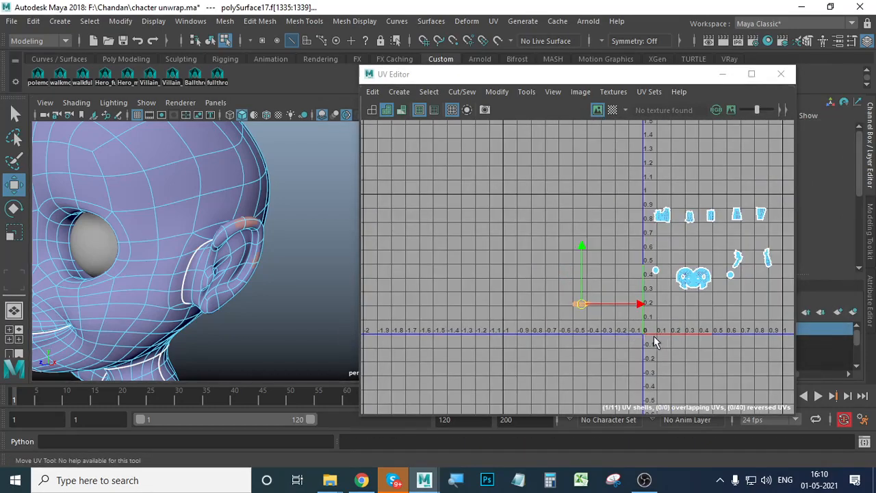
key(ctrl+z)
key(ctrl+z)
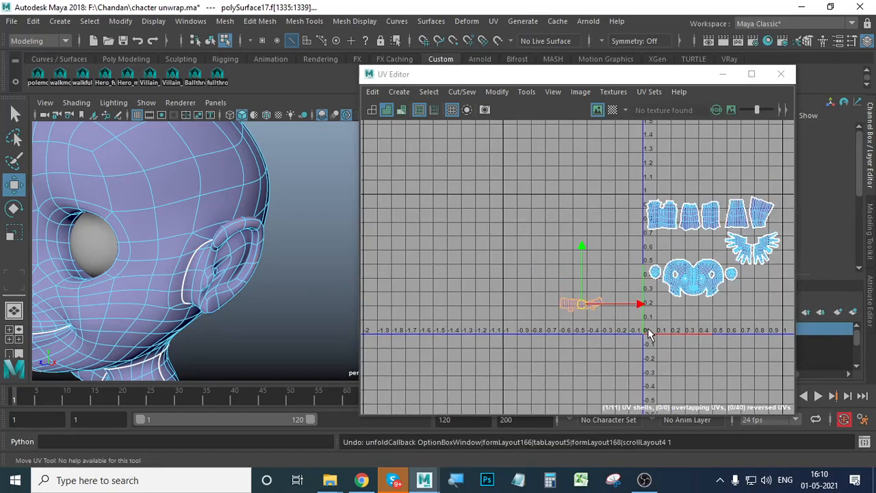
Step: Select all UVs of the pelvis shell and unfold them
click(705, 331)
scroll(599, 344, up, 3)
scroll(598, 344, up, 3)
click(547, 221)
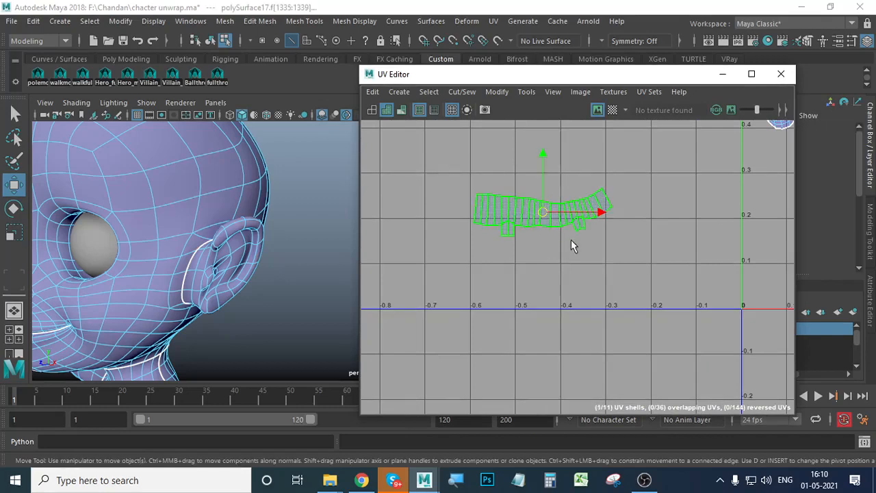
right_drag(572, 212, 634, 212)
drag(444, 167, 616, 305)
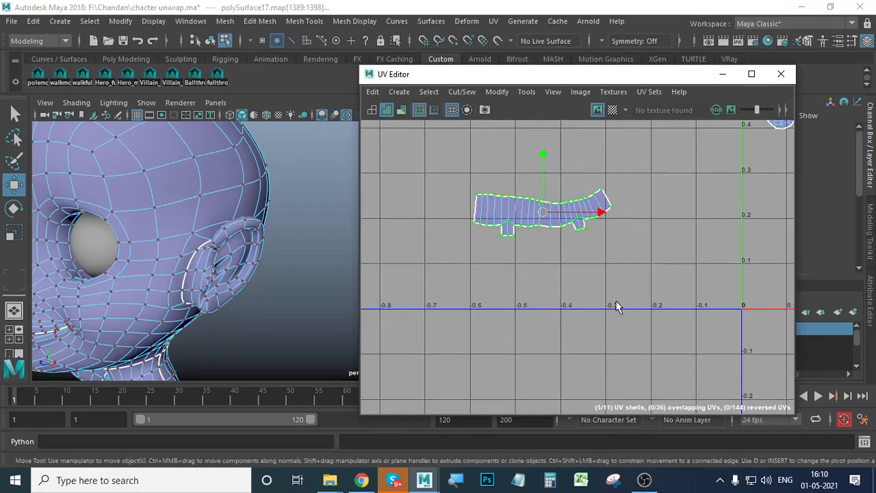
scroll(569, 338, down, 3)
scroll(569, 338, up, 2)
click(497, 91)
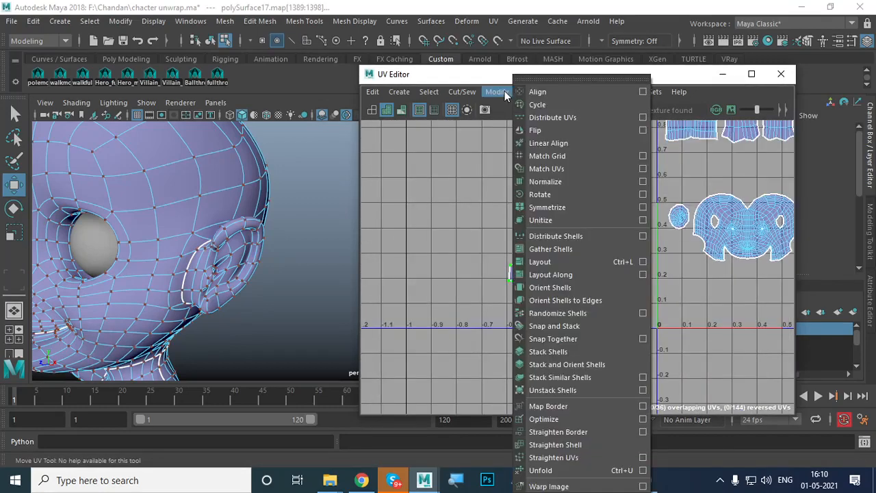
click(558, 482)
scroll(572, 321, up, 5)
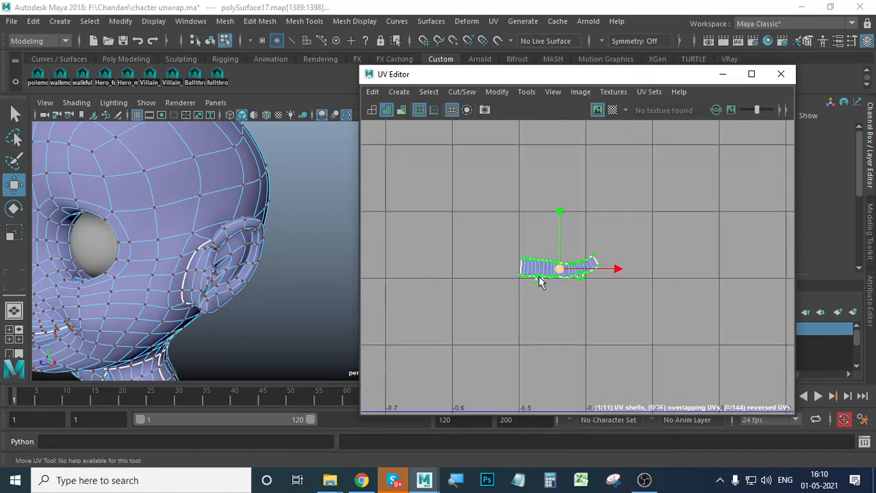
Step: Examine the shape and relative size of the unfolded pelvis shell beside the 0–1 tile
alt+right_drag(654, 335, 332, 276)
alt+right_drag(700, 351, 458, 303)
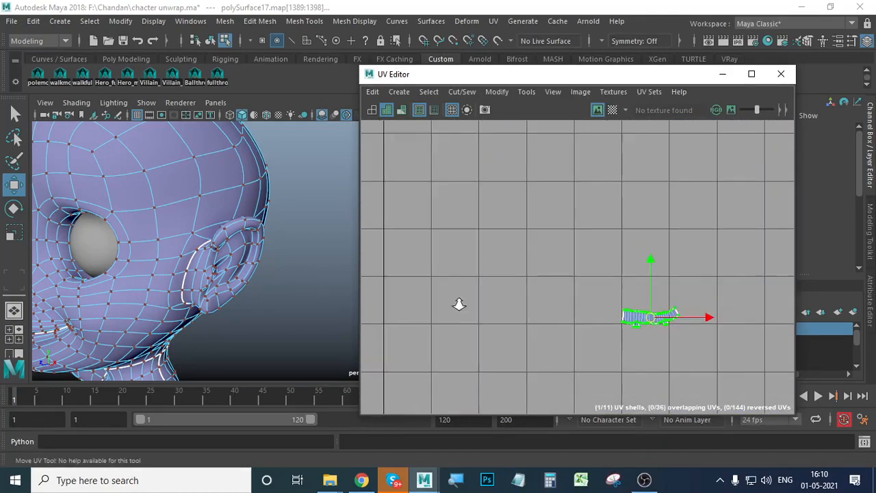
alt+middle_drag(702, 317, 499, 307)
alt+right_drag(755, 331, 477, 294)
alt+middle_drag(718, 348, 669, 331)
alt+right_drag(596, 345, 698, 363)
alt+middle_drag(584, 396, 691, 310)
alt+right_drag(524, 322, 599, 332)
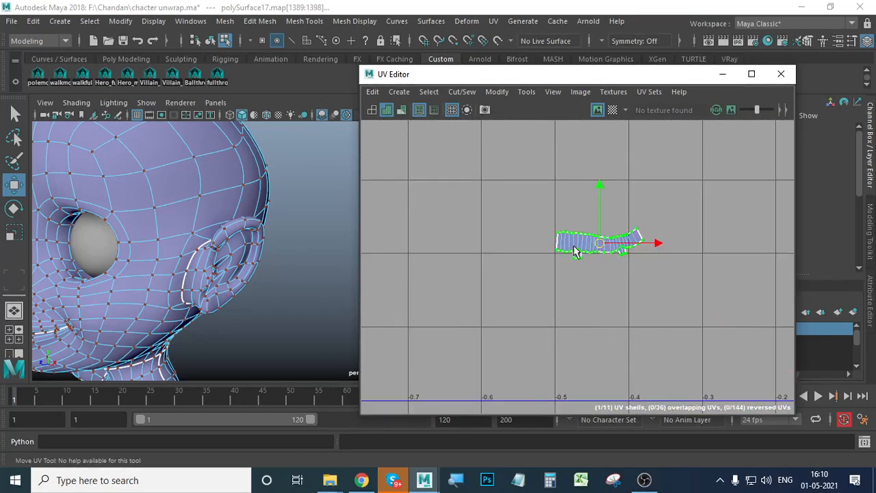
right_drag(574, 245, 633, 248)
click(709, 318)
drag(710, 318, 482, 211)
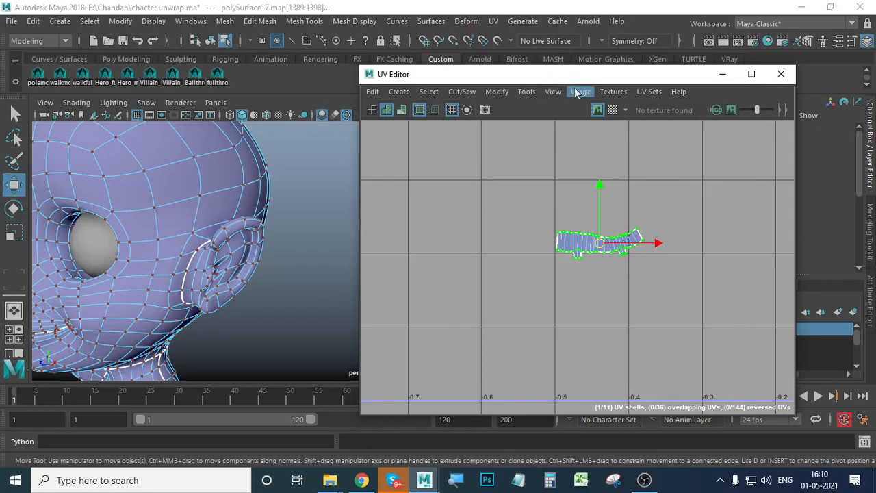
scroll(594, 289, down, 3)
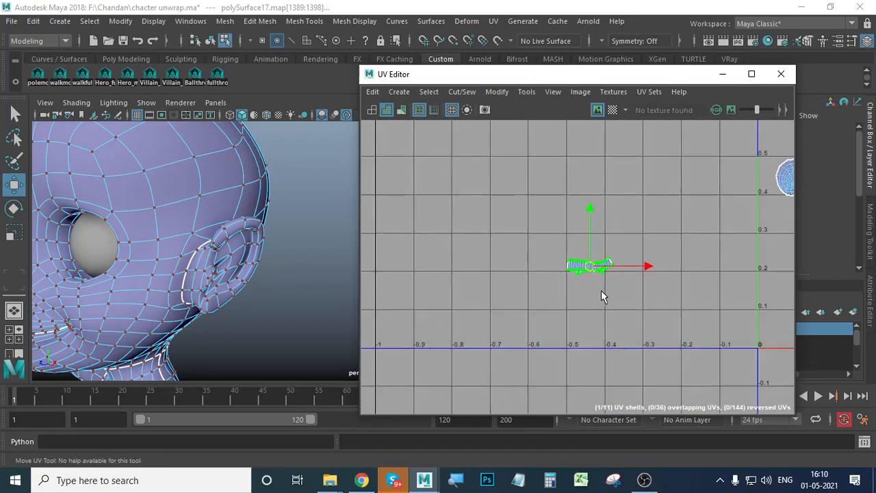
Step: Cut the pelvis shell along the vertical edge near its middle, between the two downward tabs
scroll(615, 288, up, 5)
alt+middle_drag(560, 284, 598, 313)
alt+right_drag(512, 292, 656, 288)
alt+middle_drag(657, 288, 611, 319)
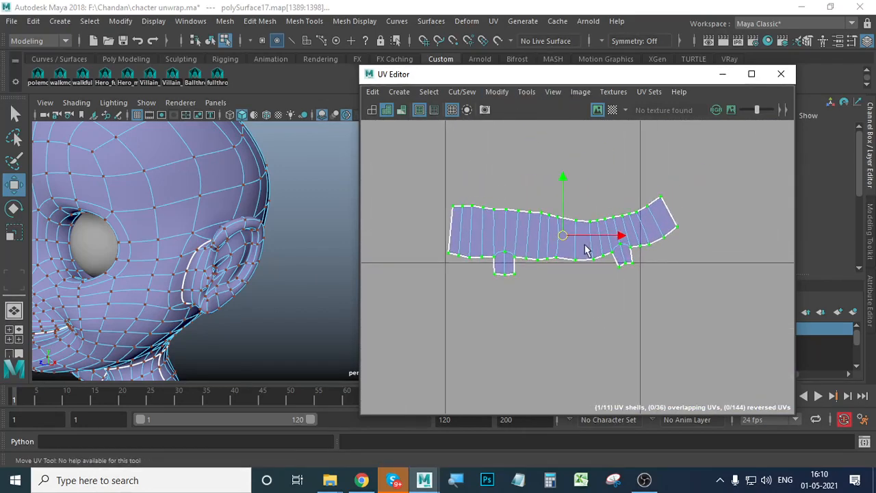
right_drag(589, 236, 585, 217)
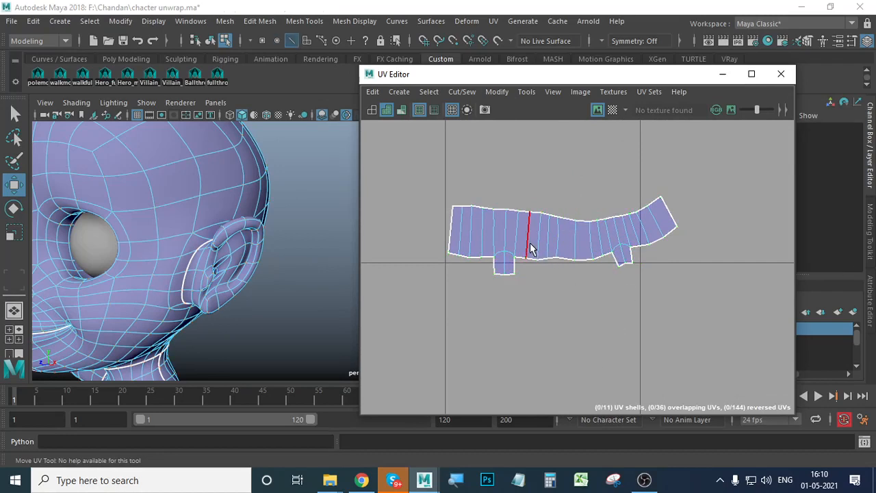
click(558, 248)
key(w)
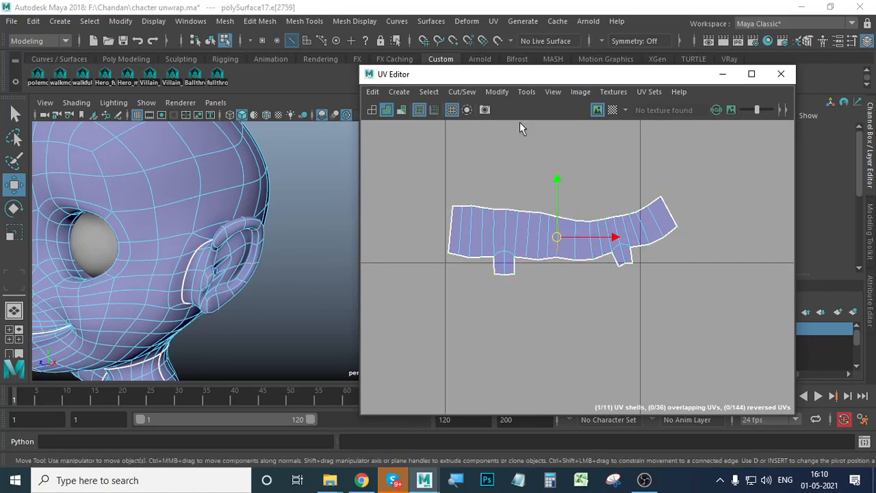
click(462, 91)
click(481, 159)
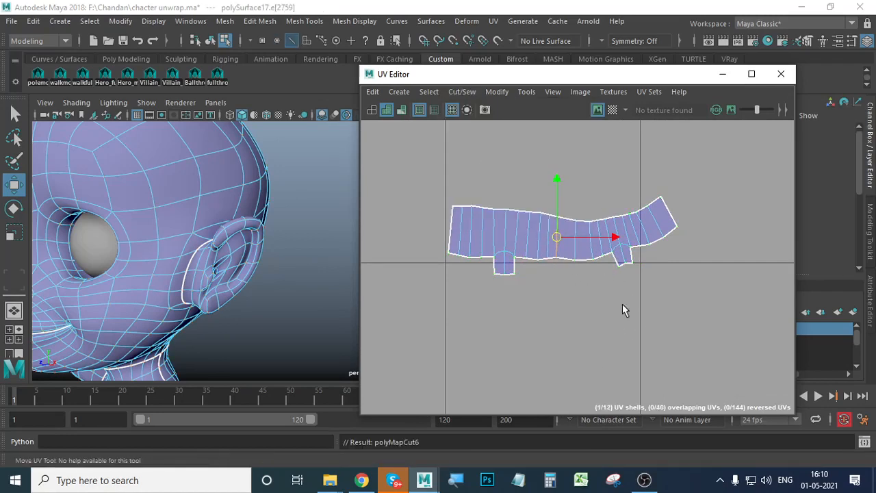
Step: Select the UVs of both pelvis shell halves and unfold them
scroll(577, 323, down, 3)
right_drag(610, 271, 655, 279)
drag(670, 222, 469, 336)
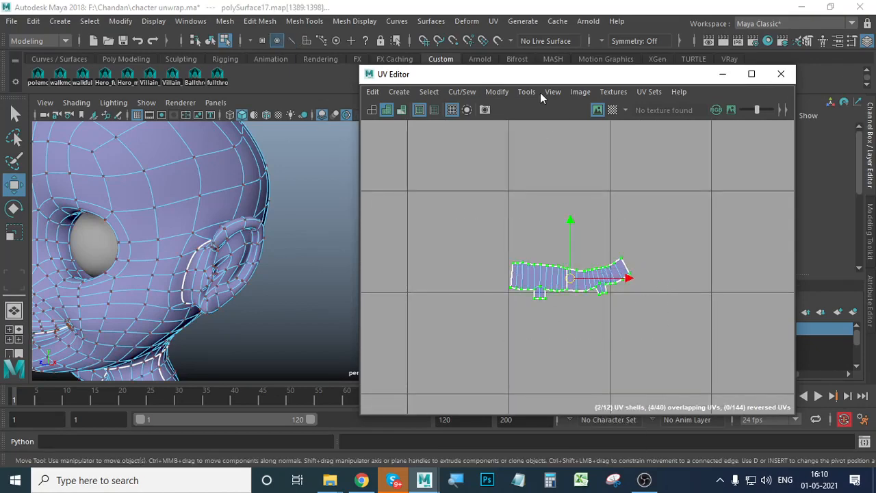
click(503, 97)
click(580, 471)
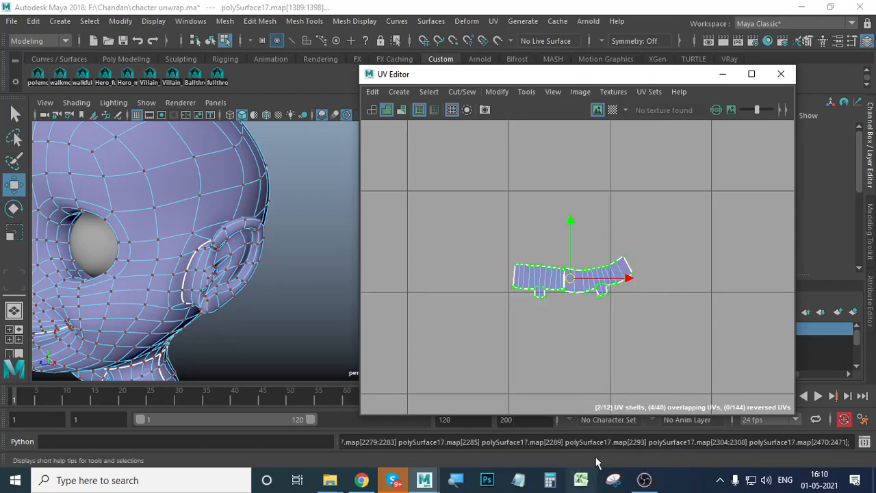
scroll(587, 324, up, 2)
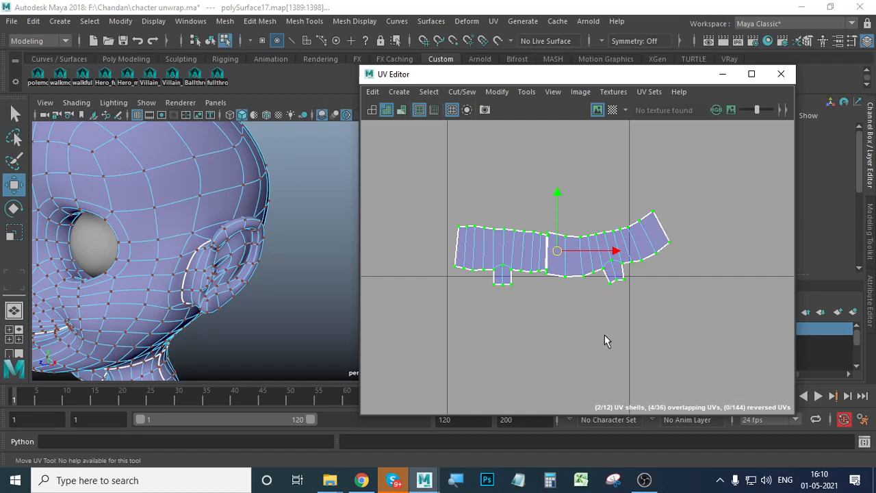
Step: Turn on UV distortion shading and inspect the stretching on the character and both pelvis halves
click(402, 110)
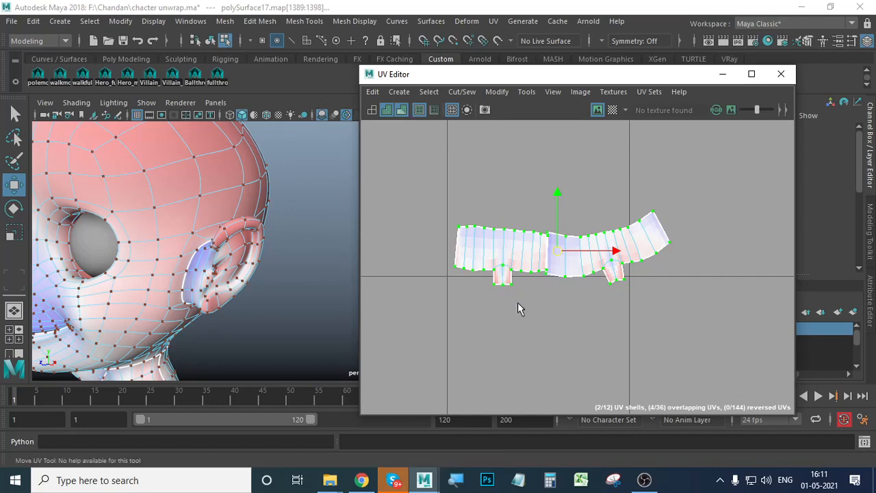
scroll(246, 313, down, 6)
alt+middle_drag(248, 317, 218, 264)
alt+drag(218, 264, 219, 302)
alt+middle_drag(219, 301, 223, 300)
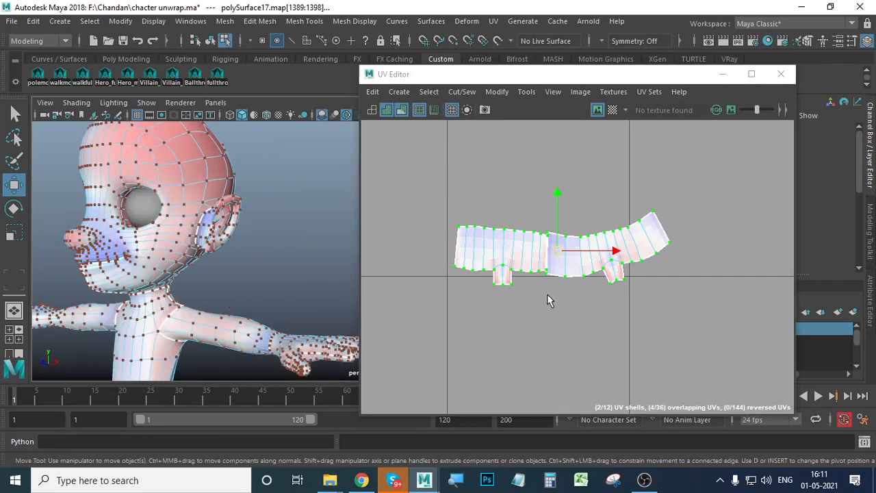
scroll(556, 264, up, 3)
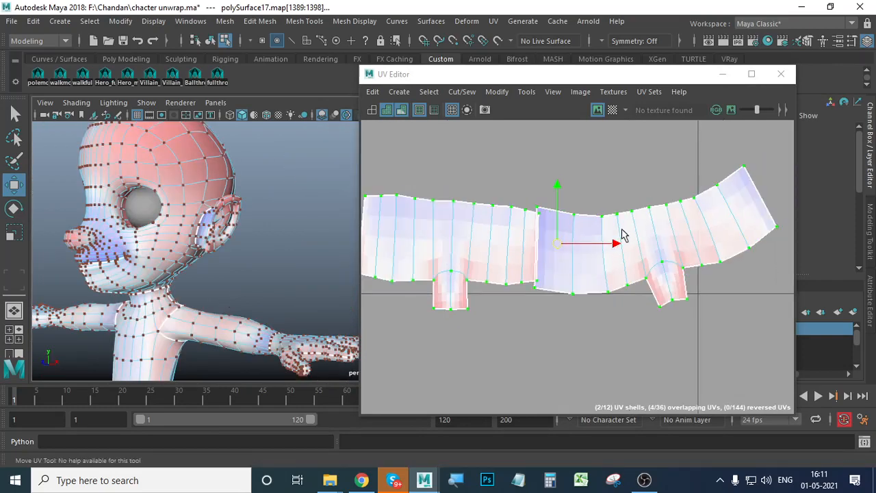
Step: Select the curved pelvis half and move it horizontally away from the other half
right_drag(655, 225, 597, 237)
click(633, 252)
click(665, 276)
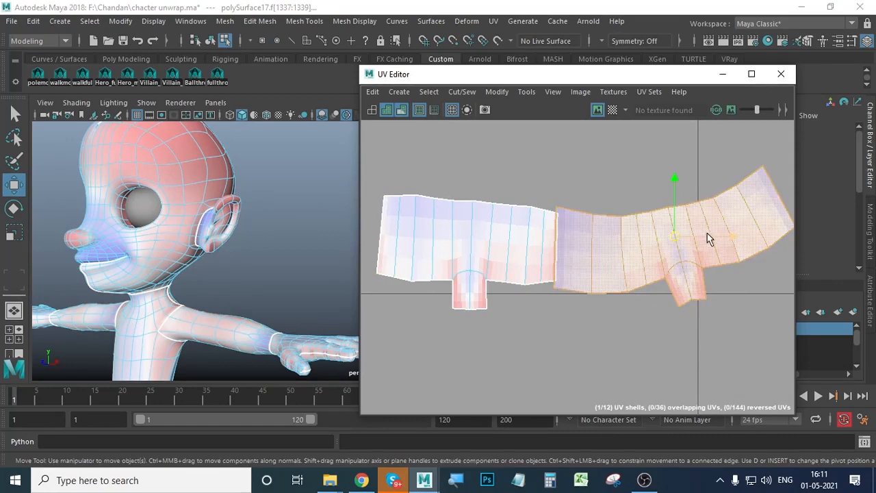
drag(719, 239, 728, 238)
alt+middle_drag(683, 317, 614, 323)
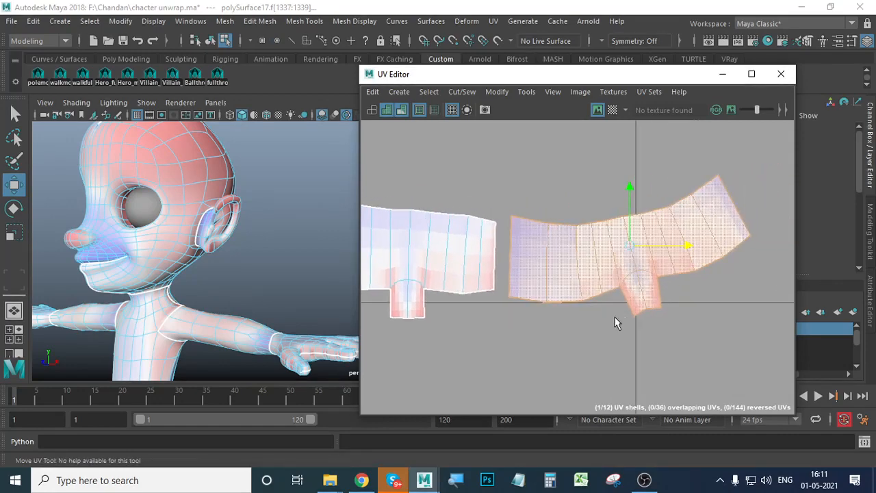
Step: Rotate the curved pelvis half until its tab points straight down, then shift it slightly lower and farther from the other half
key(r)
key(e)
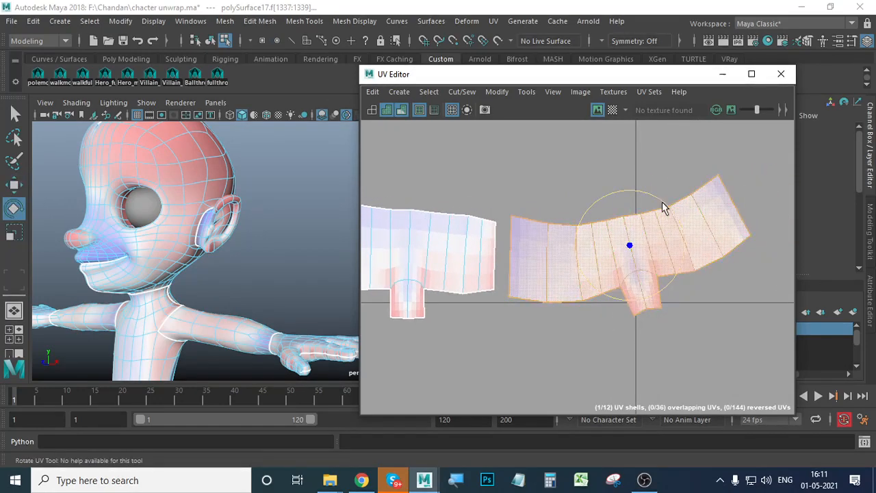
drag(665, 204, 679, 219)
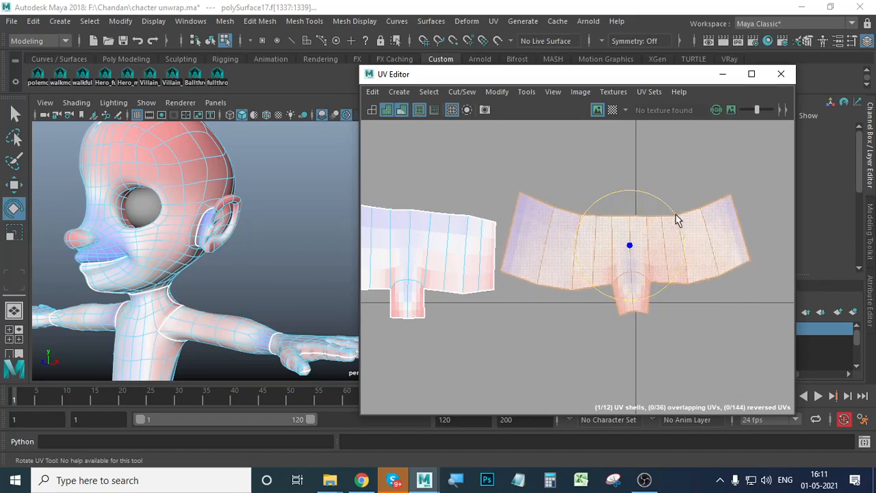
key(w)
drag(630, 190, 630, 206)
drag(689, 260, 711, 260)
right_drag(595, 242, 568, 201)
click(532, 246)
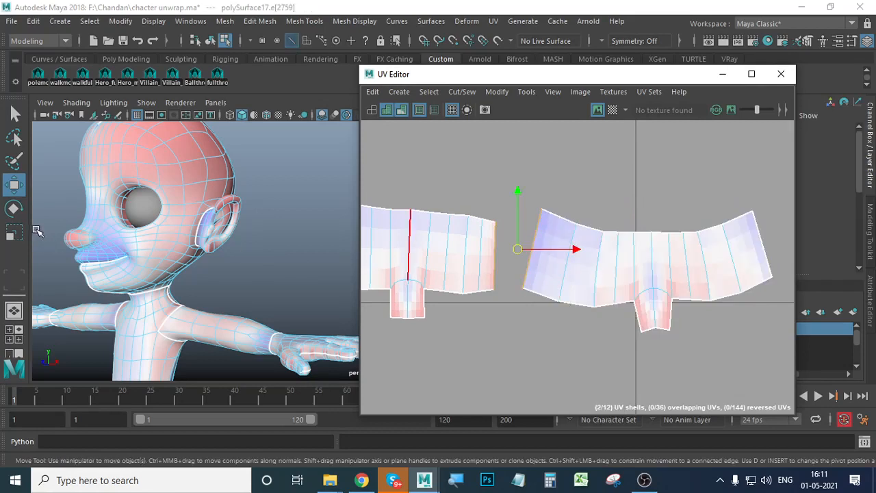
click(14, 208)
drag(544, 205, 538, 204)
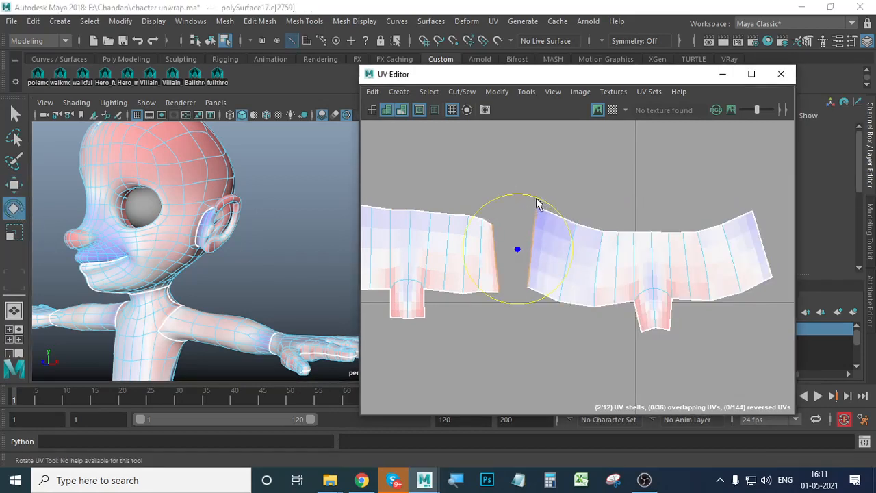
key(ctrl+z)
Step: Straighten the UVs at the curved half's inner end so that border stands nearly upright
right_drag(589, 260, 522, 205)
click(566, 227)
right_drag(565, 229, 620, 228)
drag(533, 191, 570, 307)
click(14, 184)
Step: Flatten the UVs along the bottom of the curved half's tab into a horizontal line by scaling them vertically
drag(682, 351, 636, 317)
key(r)
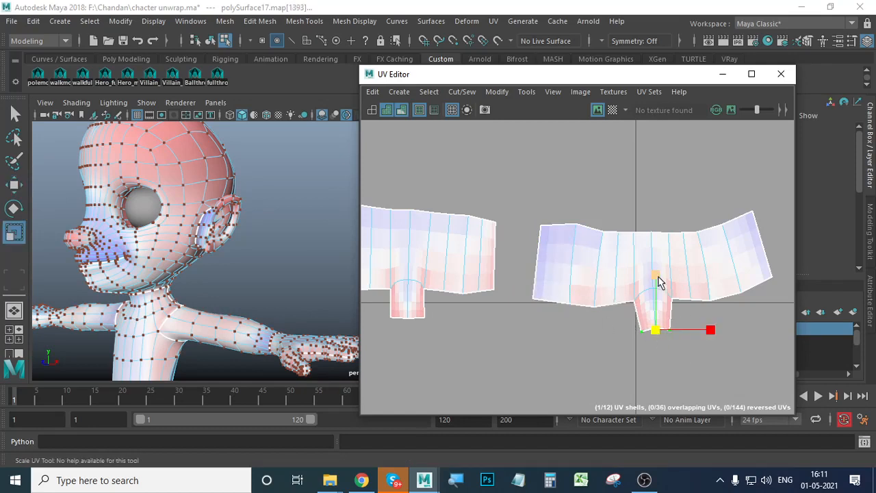
drag(658, 282, 662, 371)
drag(636, 424, 636, 424)
click(649, 349)
Step: Move the tab's bottom corner UVs horizontally so both sides of the tab run vertically
drag(650, 349, 619, 322)
key(w)
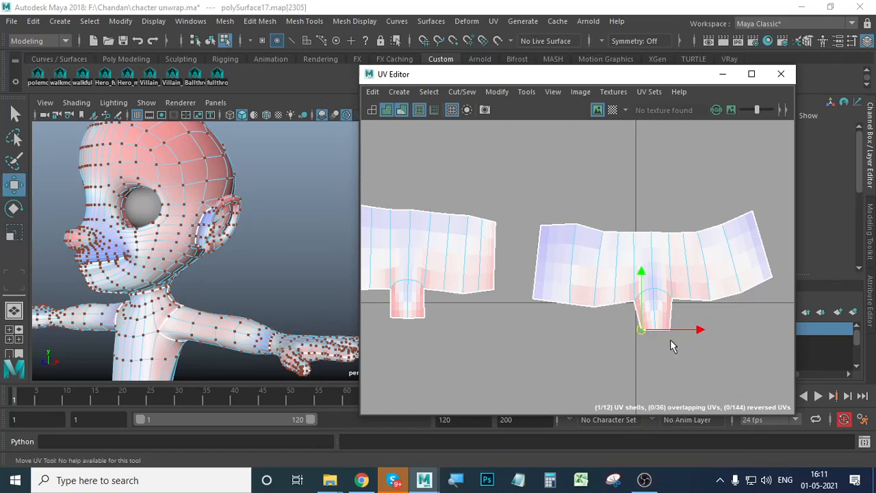
mouse_move(697, 332)
mouse_down()
mouse_move(661, 317)
mouse_move(714, 330)
mouse_up()
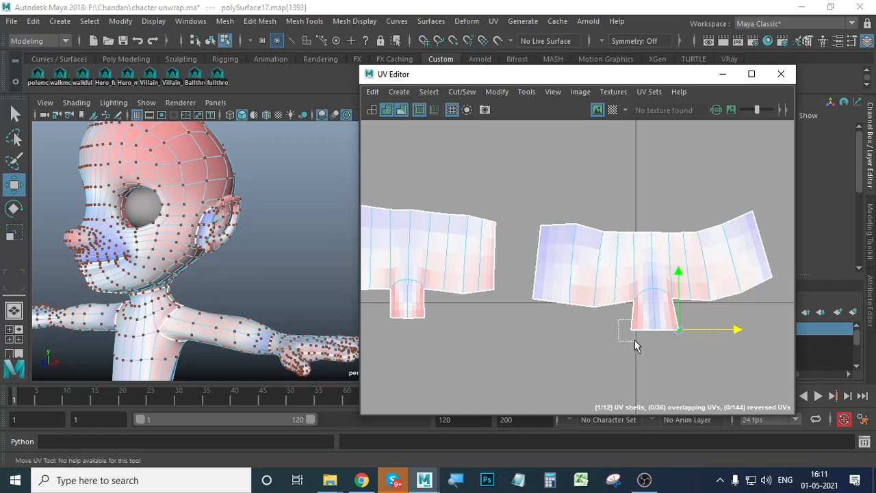
drag(635, 341, 635, 342)
drag(671, 316, 670, 313)
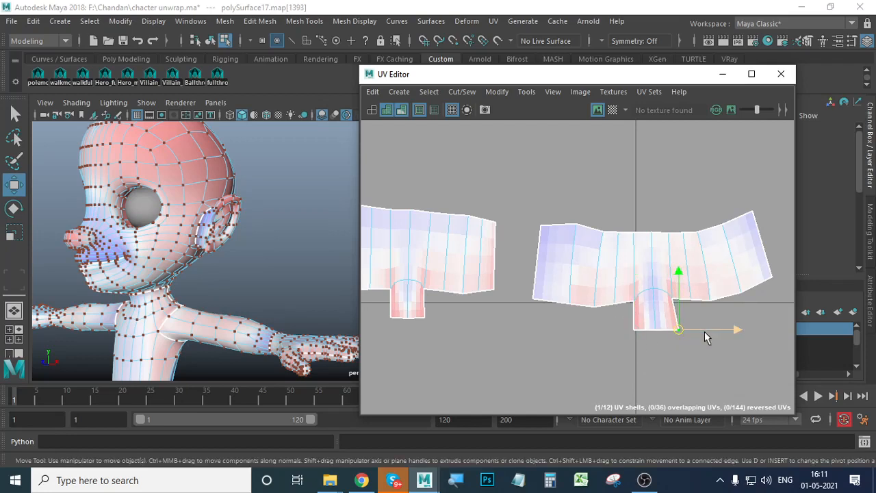
Step: Flatten the lower border UVs on the tab's outer side by scaling vertically, and lower them to the tab's top corner level
drag(776, 325, 662, 266)
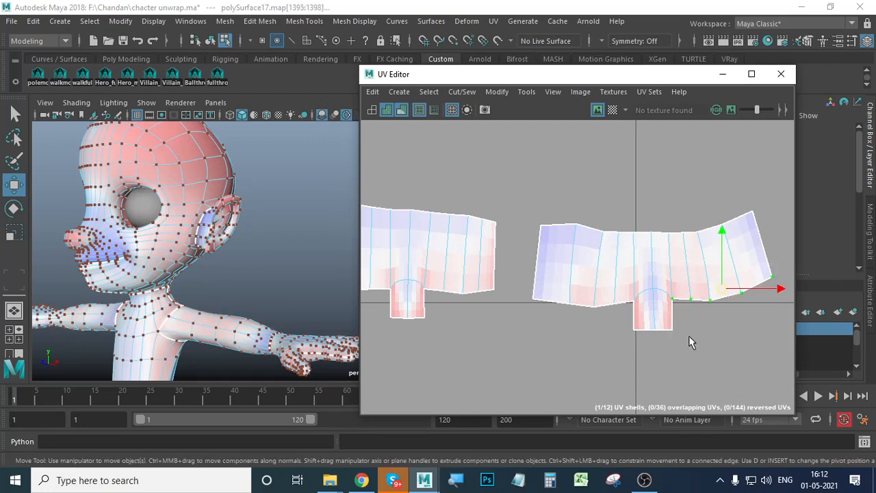
key(r)
drag(722, 232, 729, 308)
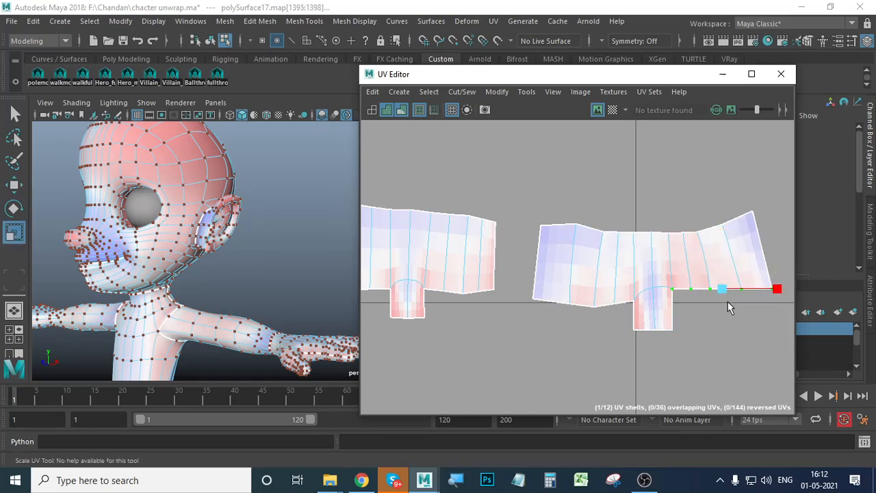
key(w)
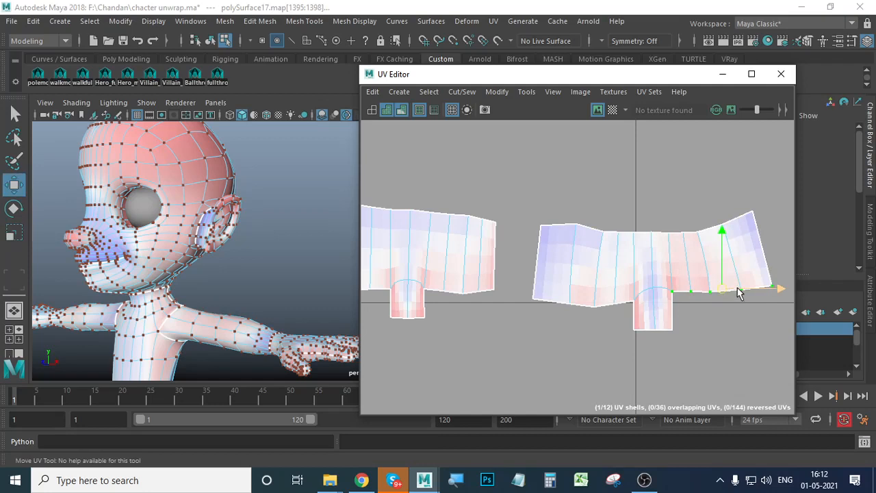
drag(722, 230, 723, 239)
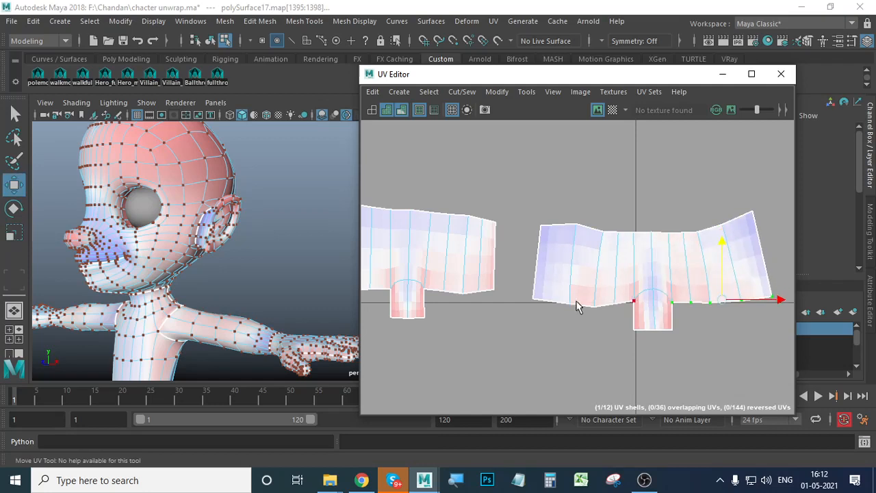
Step: Flatten the lower border UVs on the curved half's other side of the tab and its whole upper border by scaling vertically
drag(643, 316, 650, 324)
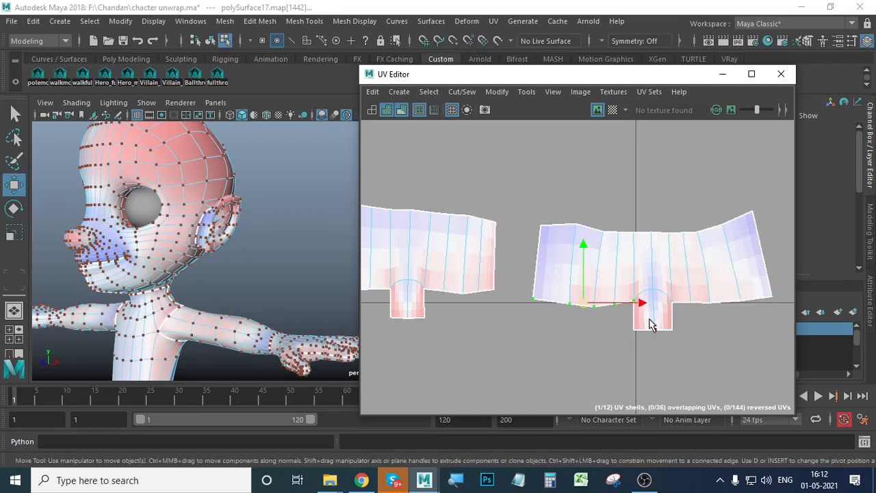
key(r)
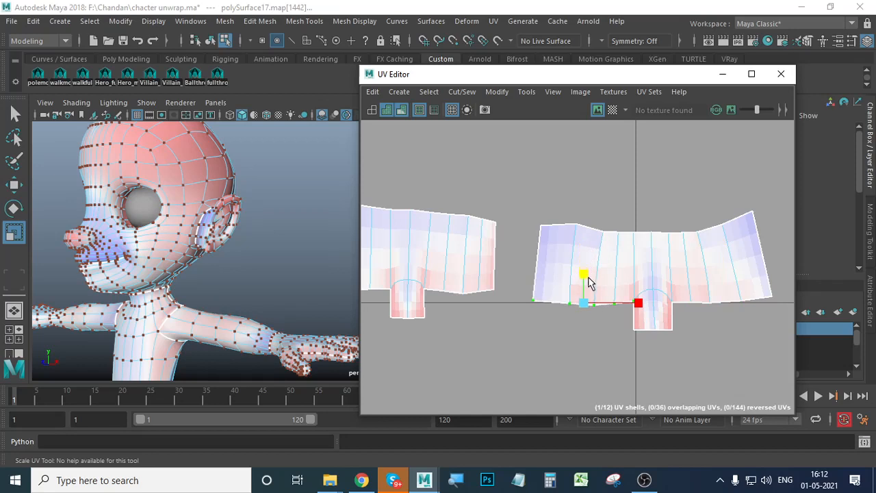
drag(526, 205, 777, 247)
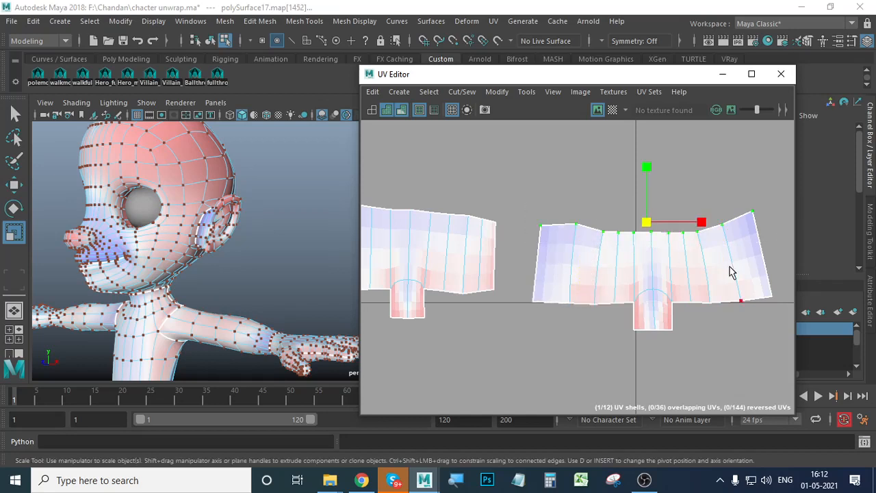
drag(646, 167, 649, 216)
scroll(646, 241, down, 2)
alt+middle_drag(564, 268, 611, 284)
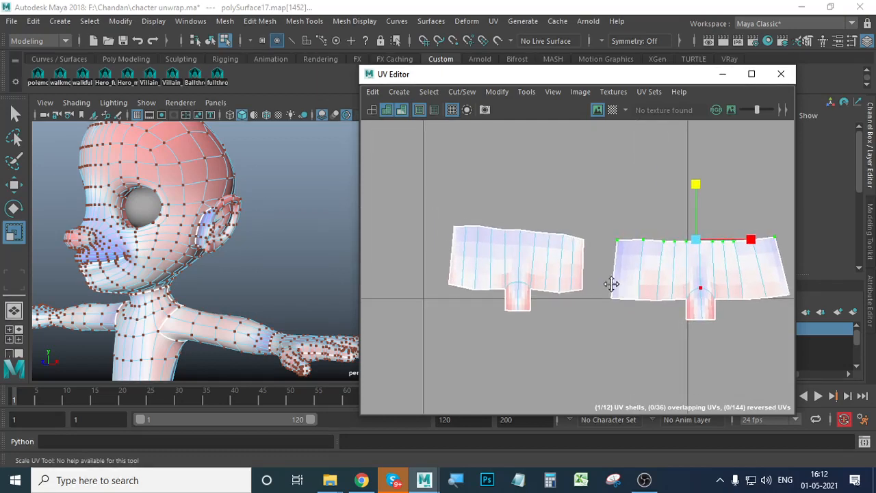
Step: Even out the upper and lower border UVs of the other pelvis half by scaling each row vertically
drag(602, 261, 603, 261)
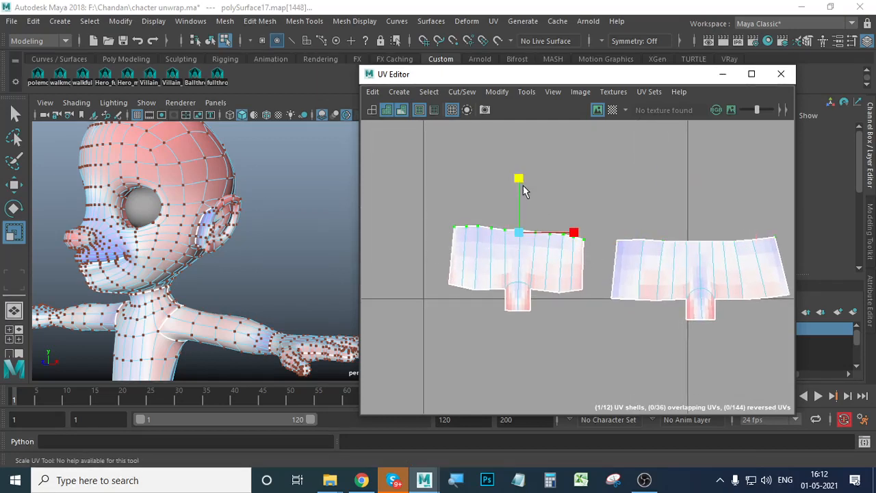
drag(527, 211, 528, 216)
drag(442, 273, 588, 297)
drag(516, 239, 517, 258)
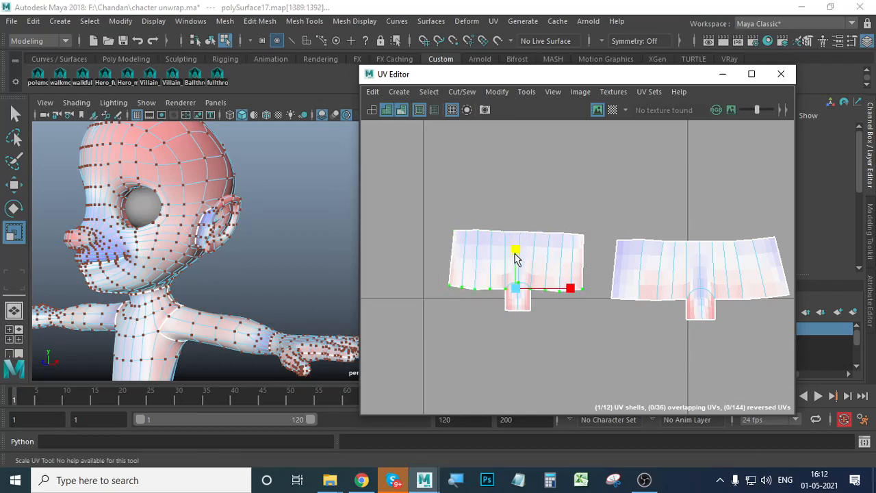
Step: Widen the straighter pelvis half's shell horizontally and move the curved half up level beside it
right_drag(555, 247, 512, 231)
click(527, 260)
drag(566, 276, 582, 275)
click(662, 280)
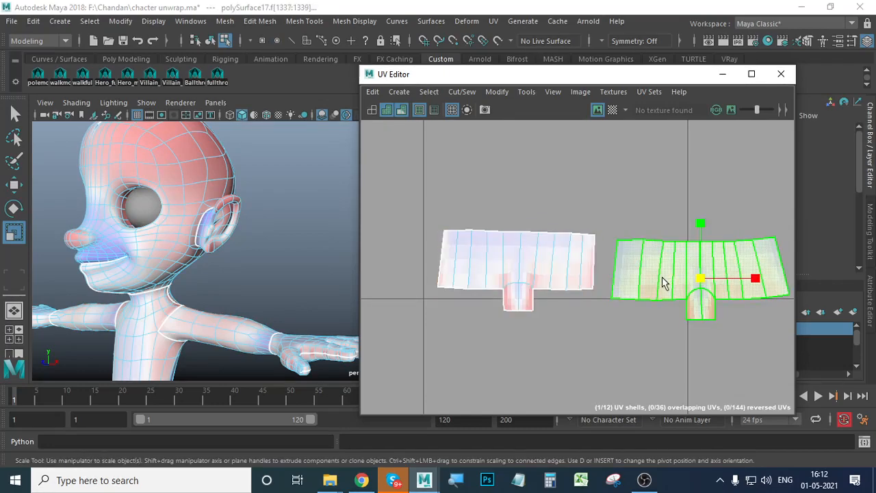
key(w)
drag(701, 274, 696, 266)
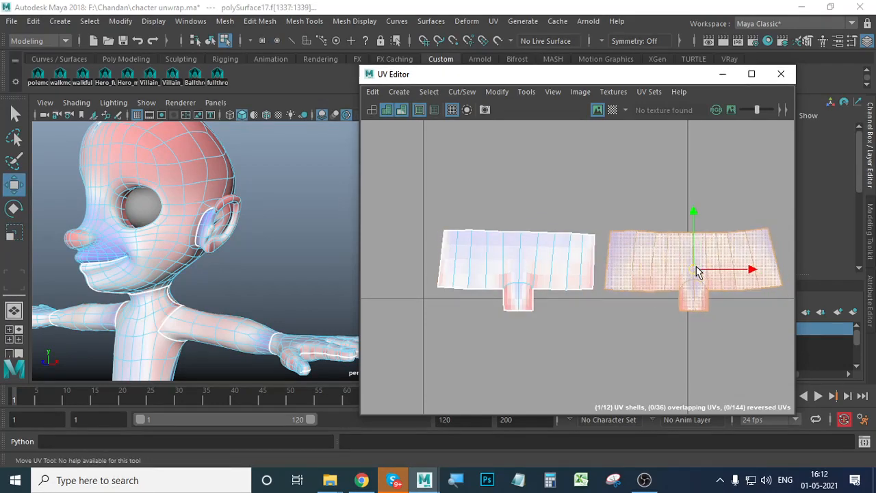
Step: Join the two pelvis halves along their facing border edges with Move and Sew
scroll(653, 265, up, 3)
right_drag(593, 245, 577, 231)
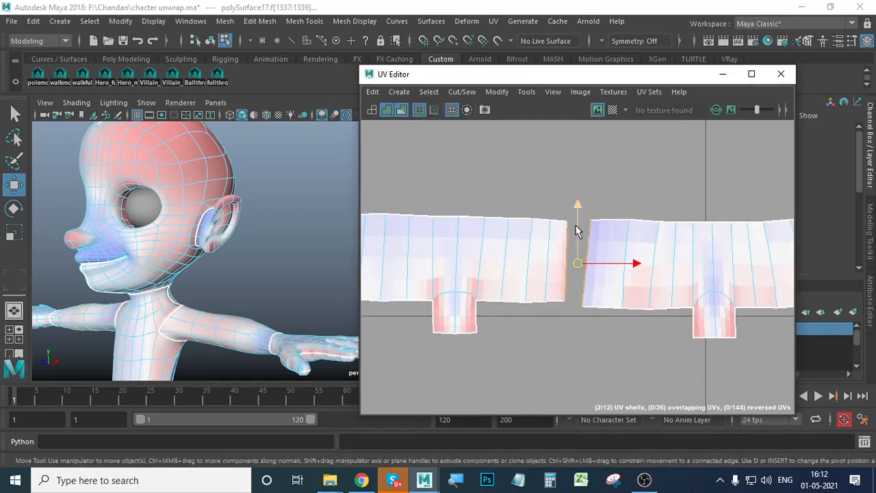
click(589, 238)
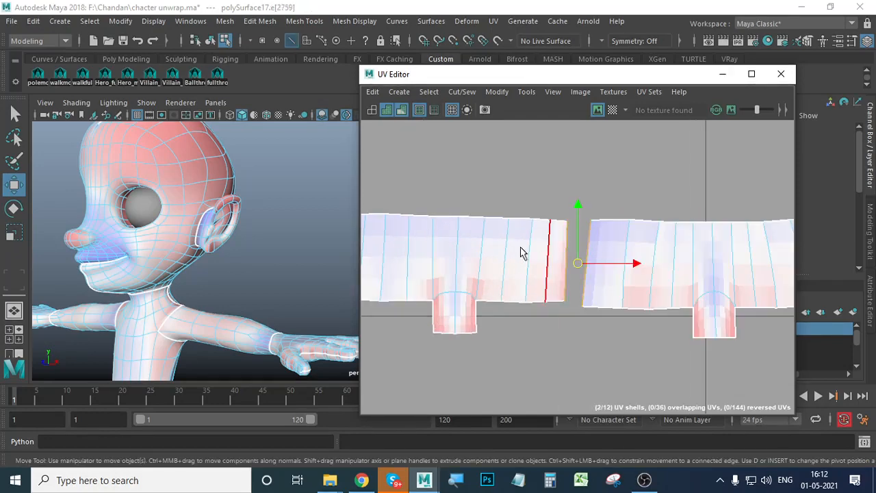
click(462, 91)
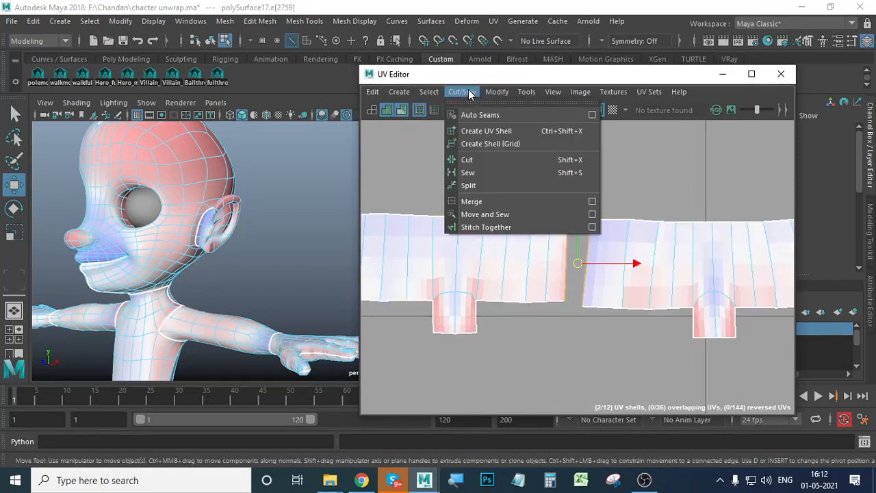
click(502, 214)
scroll(600, 273, down, 2)
scroll(667, 291, up, 1)
right_drag(616, 253, 551, 239)
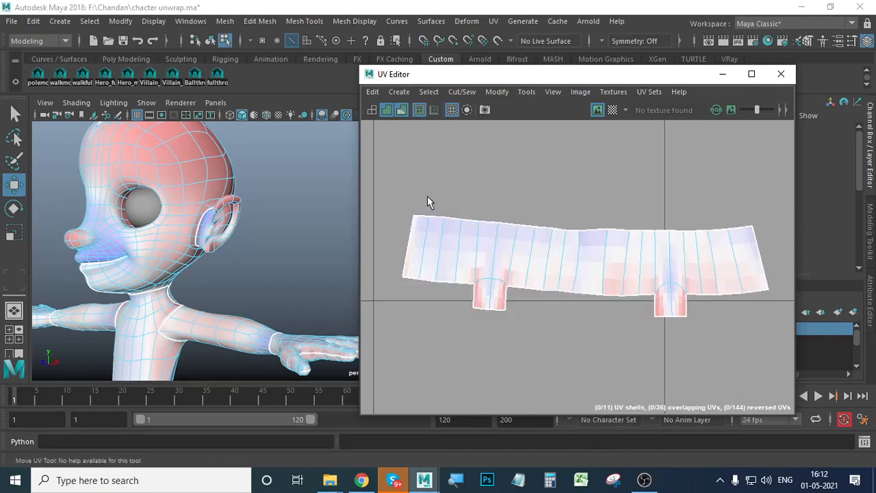
Step: Flatten the upper border UVs of the joined pelvis shell by scaling them vertically
right_drag(663, 267, 718, 268)
drag(394, 199, 762, 259)
key(r)
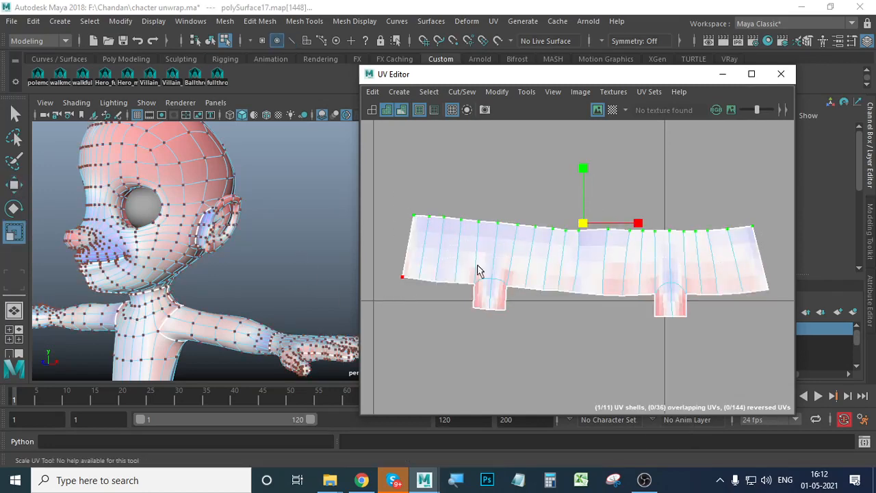
drag(584, 176, 584, 211)
Step: Partly level the lower border UVs of the joined pelvis shell by scaling them vertically, undoing overly strong scaling
drag(622, 305, 782, 305)
drag(595, 269, 524, 326)
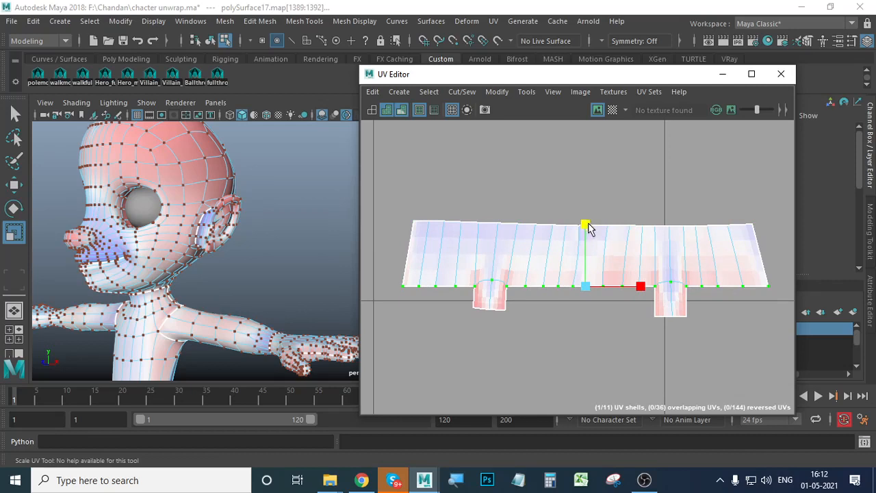
drag(587, 228, 591, 219)
key(ctrl+z)
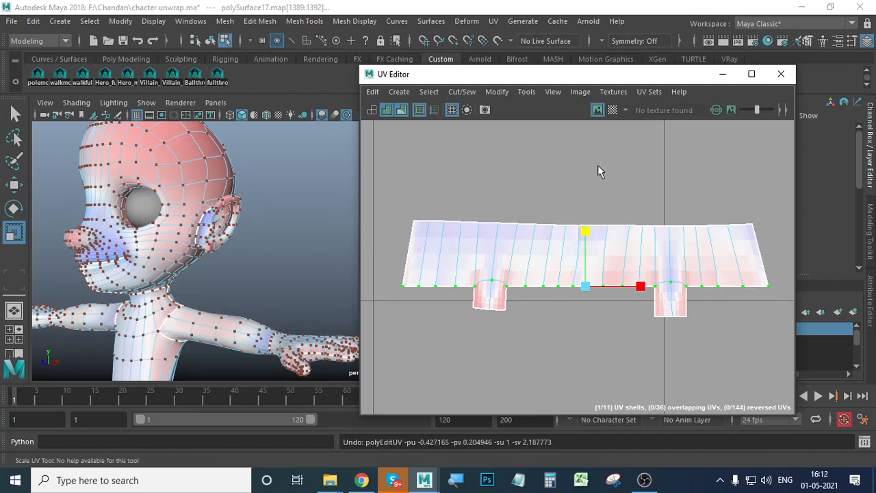
key(ctrl+z)
drag(586, 232, 588, 254)
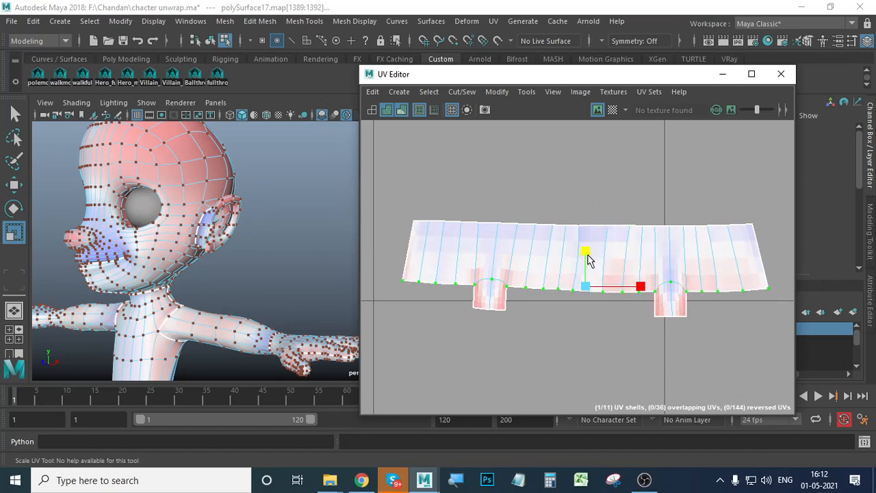
Step: Bring the bottom ends of both tabs to nearly the same level by scaling their UVs vertically
drag(458, 303, 769, 347)
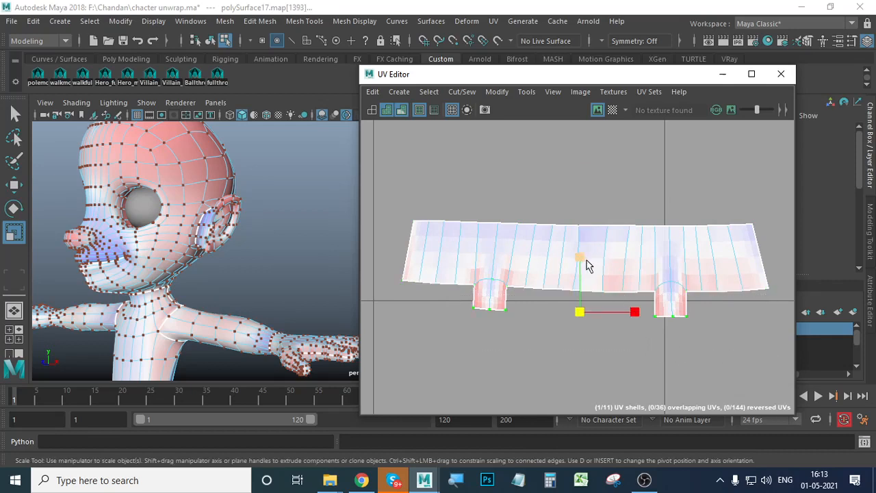
drag(581, 260, 576, 305)
click(616, 358)
Step: Shift the UV column near the middle of the pelvis shell slightly right to even out the column spacing
alt+right_drag(621, 357, 571, 337)
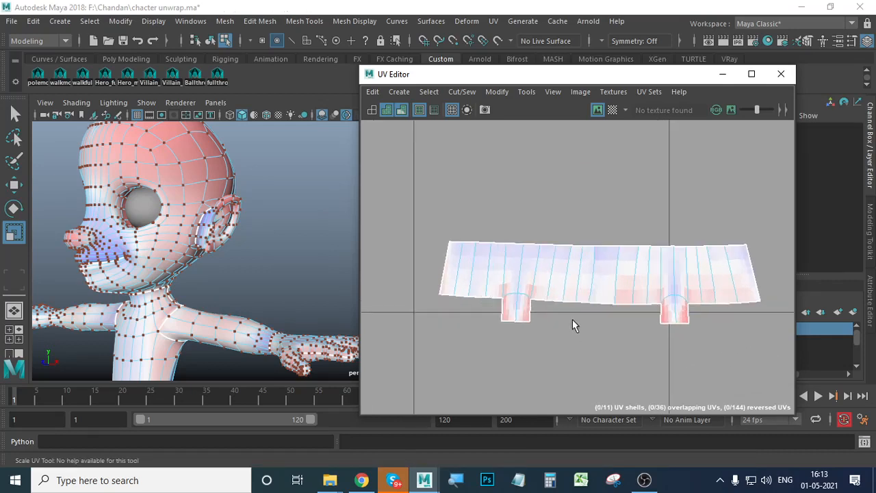
drag(590, 335, 591, 332)
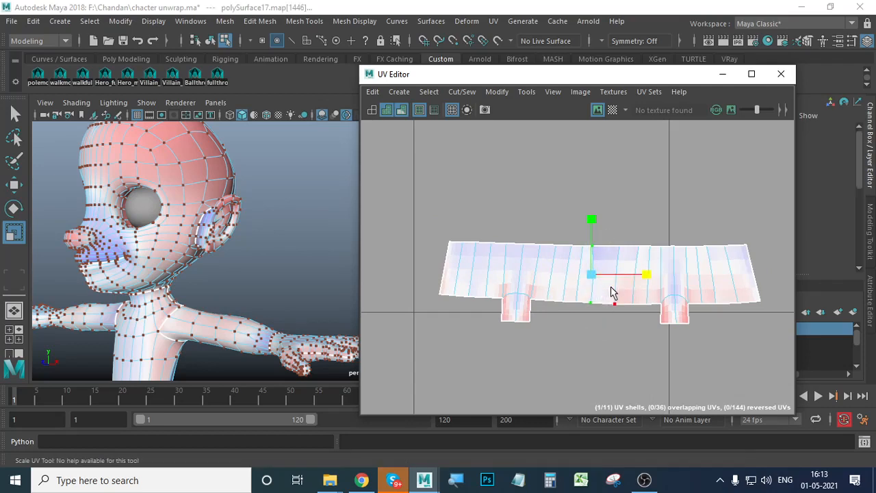
key(w)
drag(652, 276, 657, 276)
right_drag(664, 249, 719, 251)
Step: Move the whole pelvis shell into the 0–1 tile, just below the torso shell
right_drag(605, 275, 547, 251)
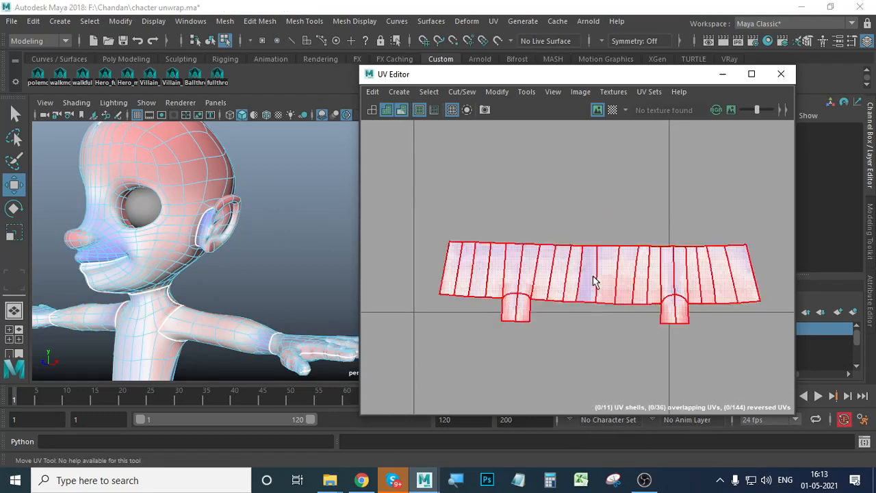
scroll(596, 280, down, 6)
alt+middle_drag(673, 309, 528, 344)
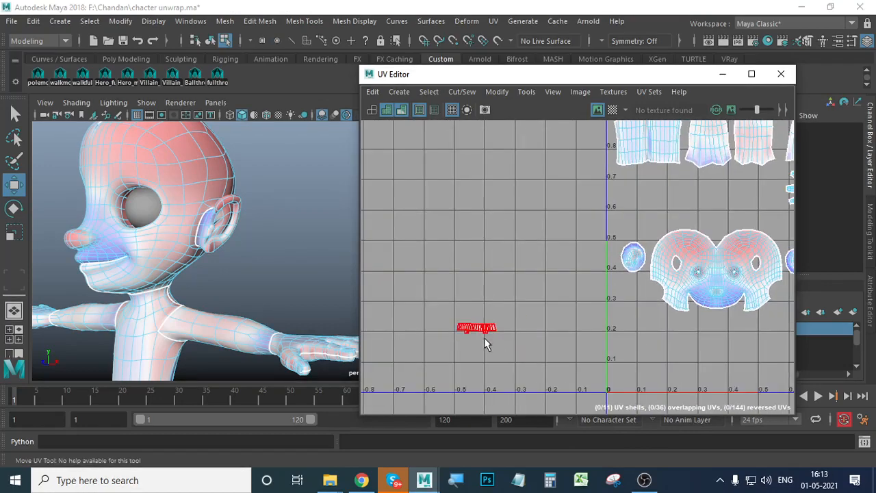
click(483, 328)
drag(479, 330, 643, 188)
Step: Show the checker map without distortion shading and compare the square size on the pelvis with the torso and legs
alt+right_drag(644, 213, 702, 233)
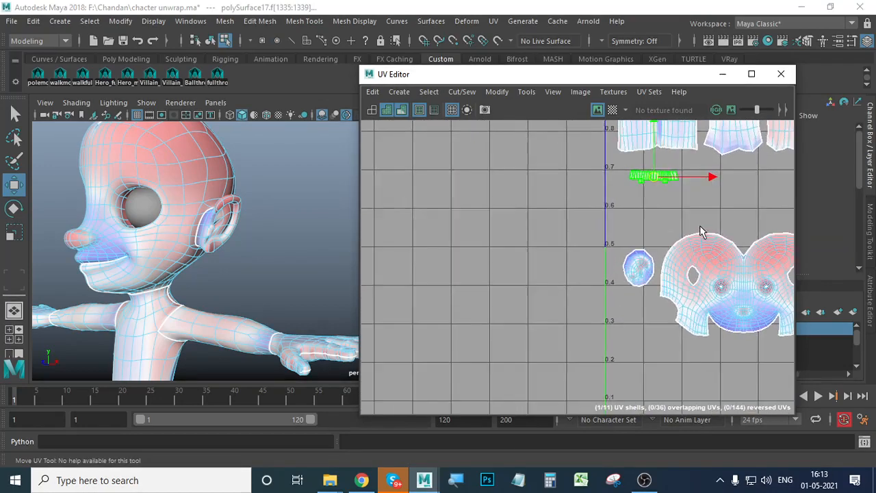
alt+middle_drag(702, 233, 573, 342)
alt+right_drag(501, 299, 643, 315)
alt+middle_drag(644, 314, 633, 343)
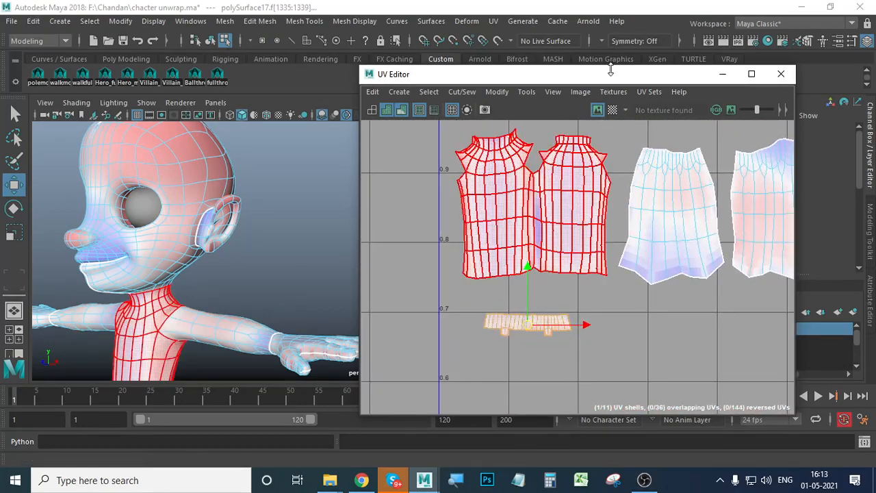
click(612, 109)
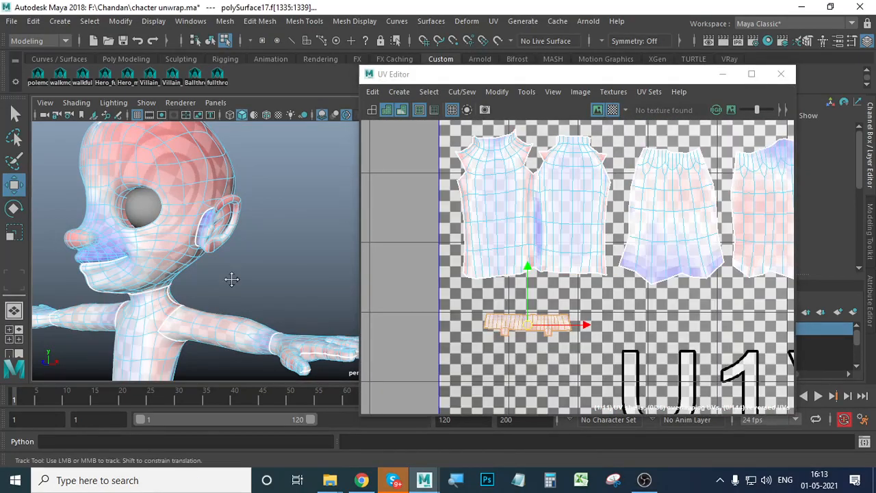
alt+middle_drag(229, 278, 239, 130)
alt+right_drag(251, 274, 225, 295)
alt+middle_drag(229, 315, 235, 274)
alt+drag(173, 295, 229, 296)
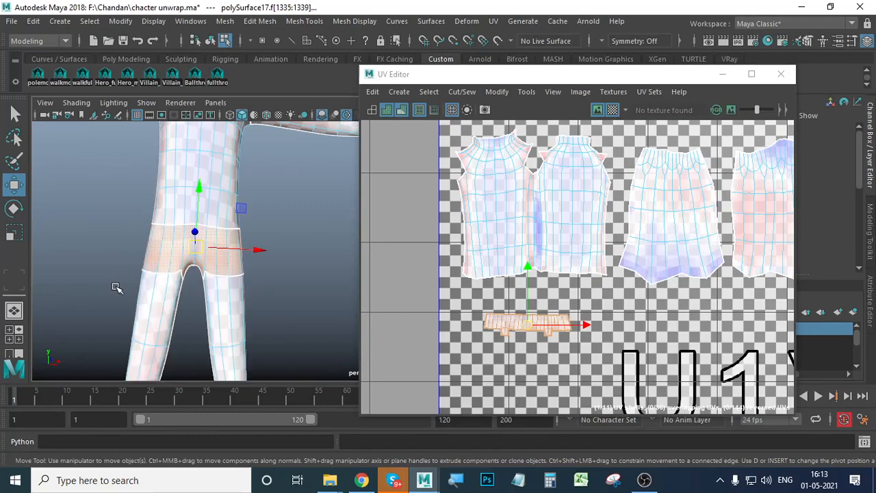
alt+right_drag(117, 288, 381, 319)
alt+drag(381, 319, 322, 312)
alt+middle_drag(294, 189, 366, 315)
click(404, 110)
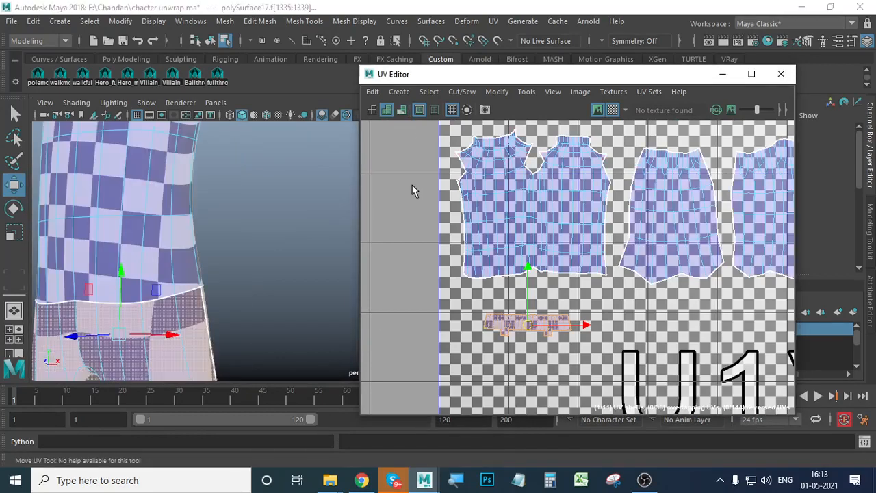
alt+right_drag(227, 211, 164, 236)
alt+middle_drag(165, 237, 239, 202)
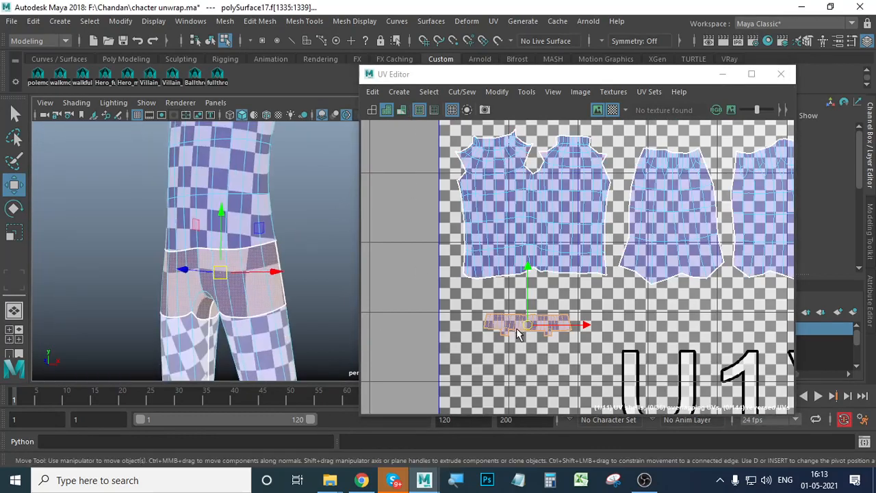
Step: Enlarge the pelvis shell uniformly until its checker squares match the torso's, and move it right inside the tile
key(r)
drag(528, 325, 603, 357)
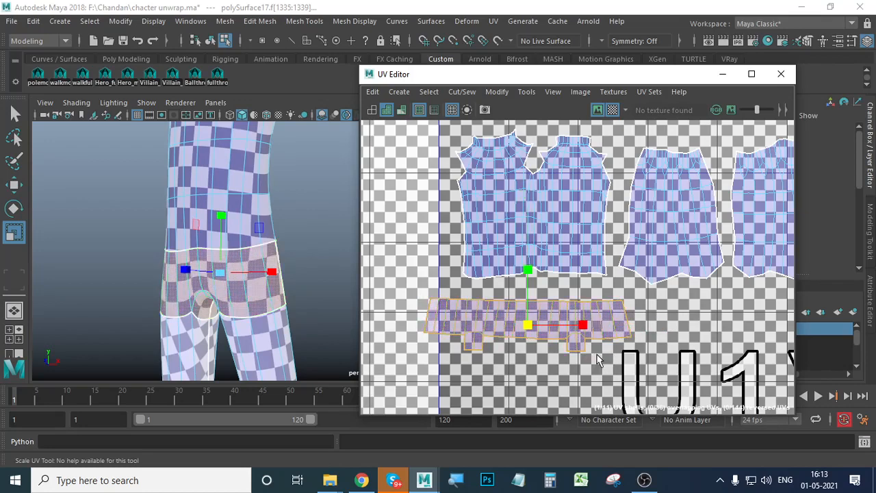
key(w)
drag(587, 327, 611, 327)
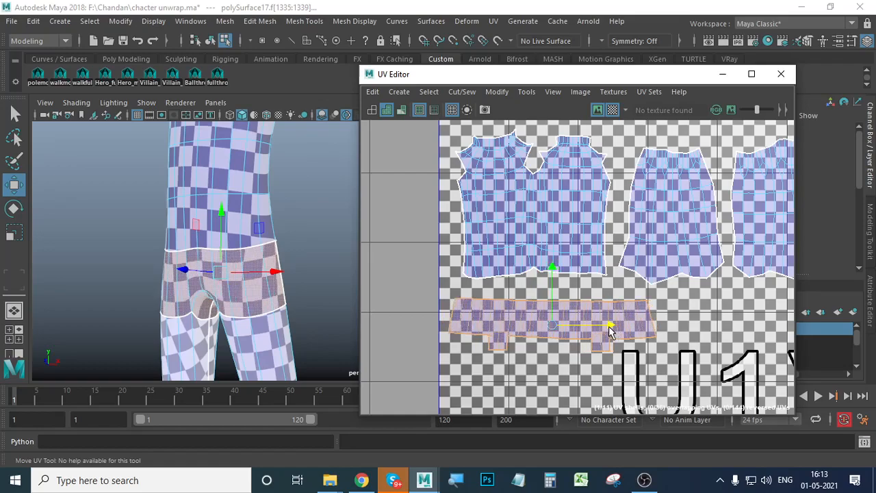
Step: Hide the checker map and turn the UV distortion shading back on
scroll(611, 331, down, 5)
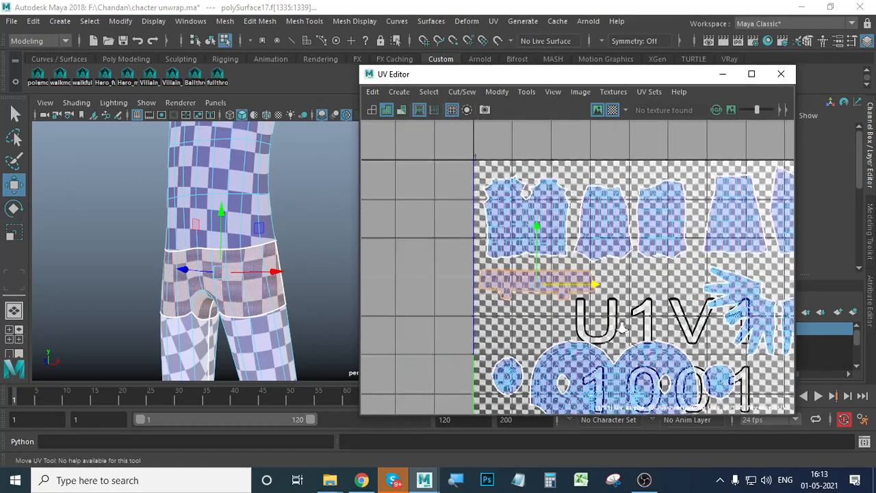
alt+middle_drag(543, 295, 450, 241)
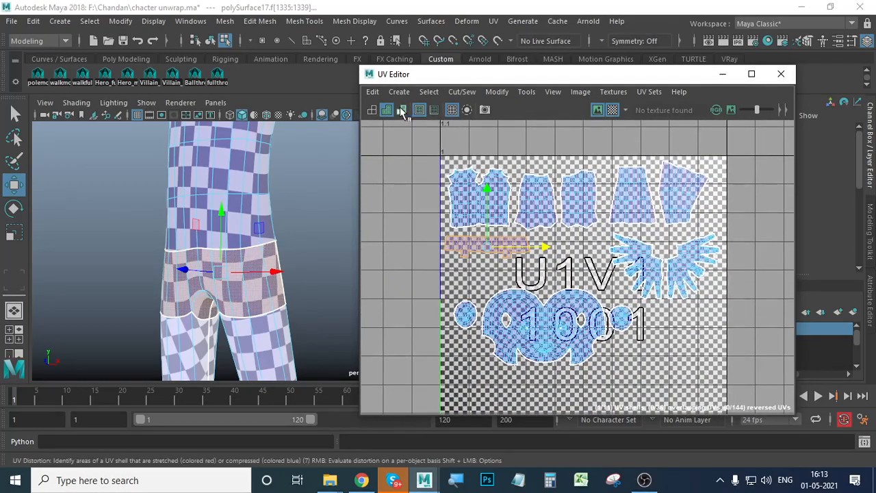
click(615, 108)
click(402, 110)
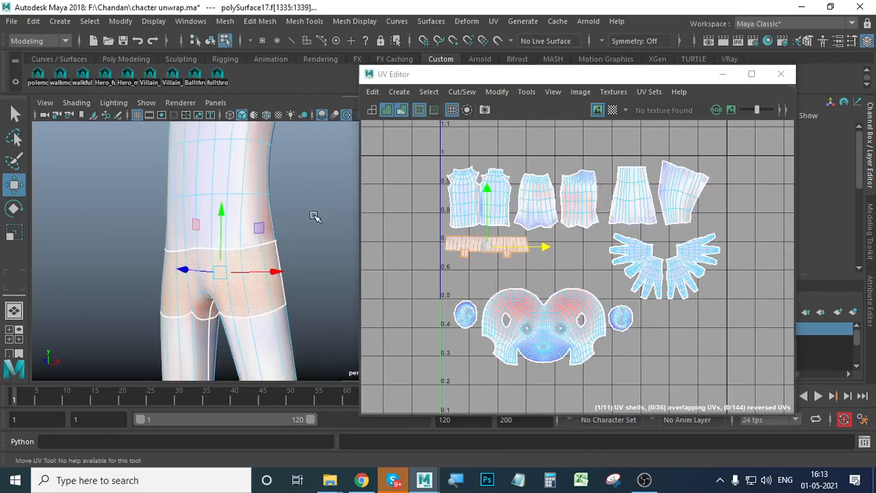
Step: Clear the selection and minimize the UV Editor to view the whole character
click(250, 279)
scroll(250, 279, down, 5)
alt+middle_drag(297, 262, 216, 305)
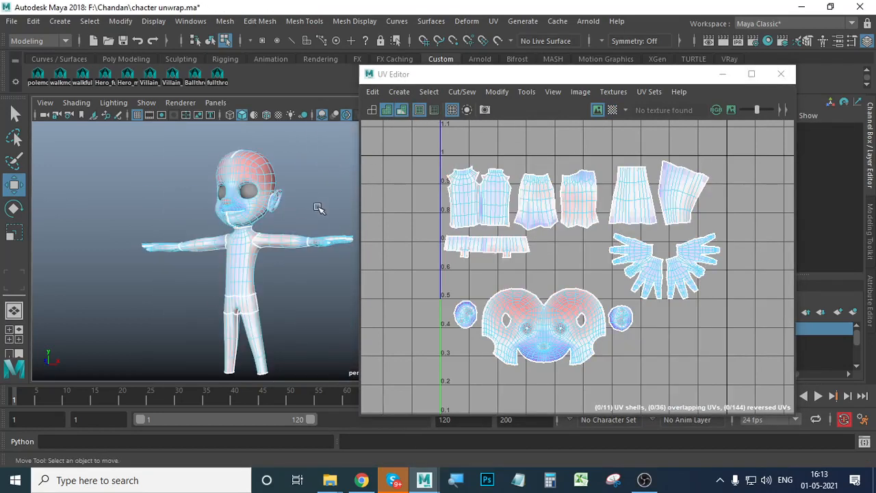
alt+drag(276, 264, 250, 271)
click(722, 73)
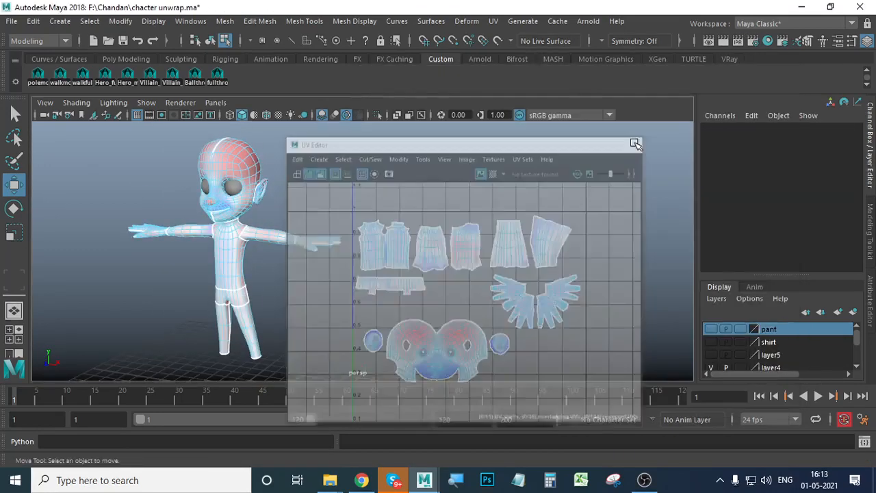
alt+drag(496, 232, 469, 251)
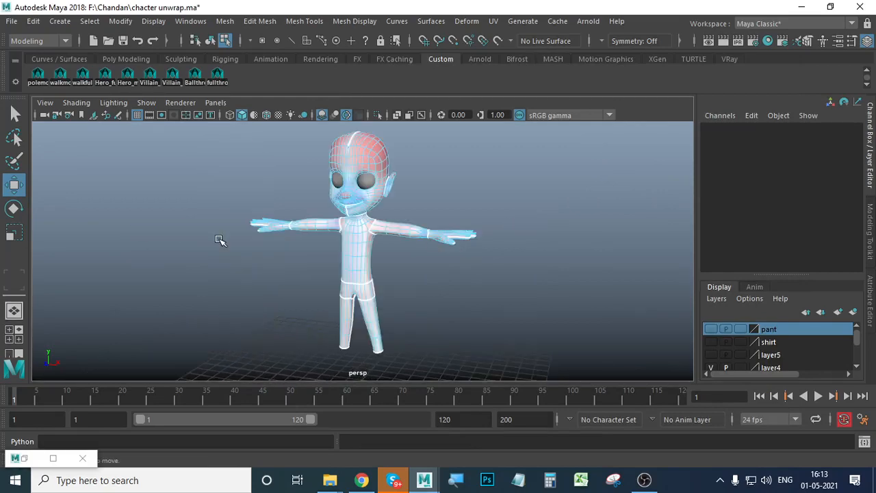
Step: Switch the body mesh from component editing to object mode and select the whole character body
alt+drag(220, 240, 555, 282)
scroll(554, 282, up, 4)
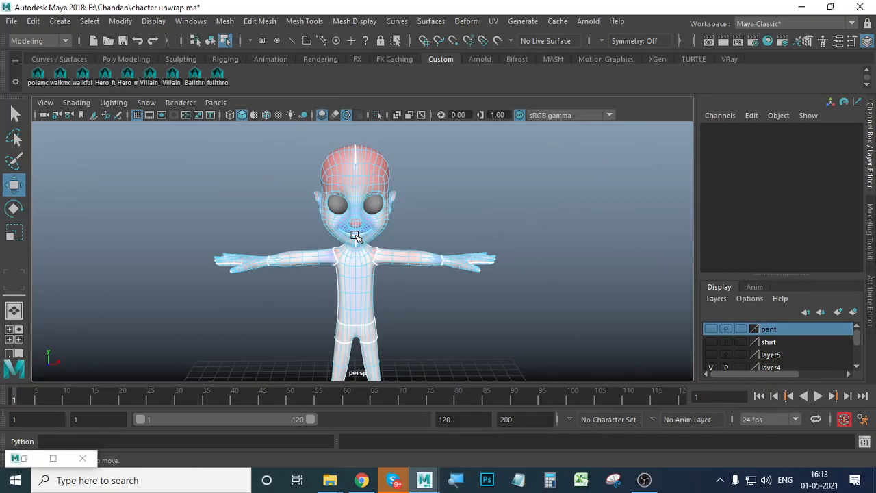
scroll(354, 236, up, 5)
right_drag(391, 203, 438, 107)
click(410, 222)
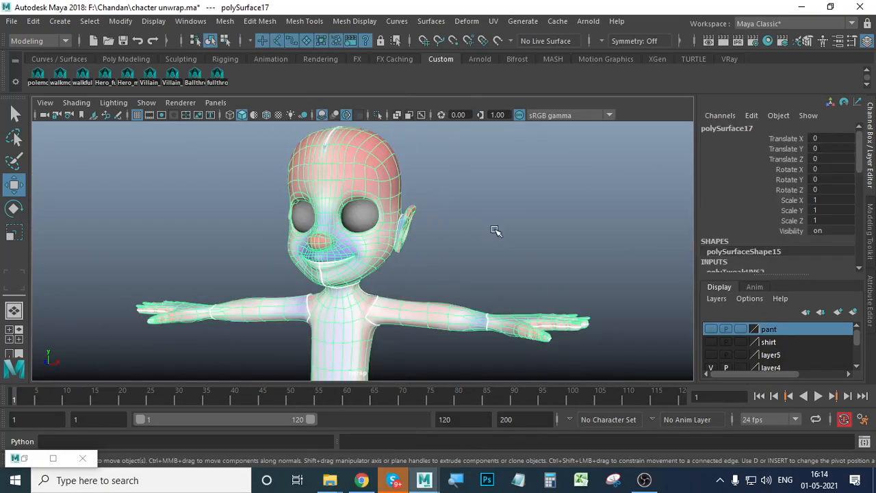
Step: Deselect the body to inspect the torso and arms without distortion shading, and select it again
alt+right_drag(515, 259, 482, 251)
alt+middle_drag(482, 237, 482, 152)
alt+drag(505, 267, 440, 299)
click(440, 299)
scroll(410, 258, up, 3)
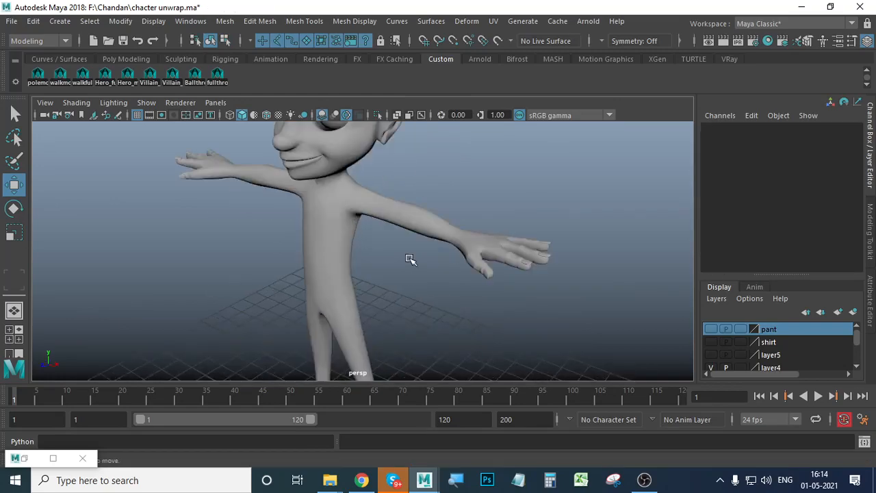
alt+middle_drag(411, 258, 417, 321)
alt+drag(417, 321, 405, 284)
click(390, 217)
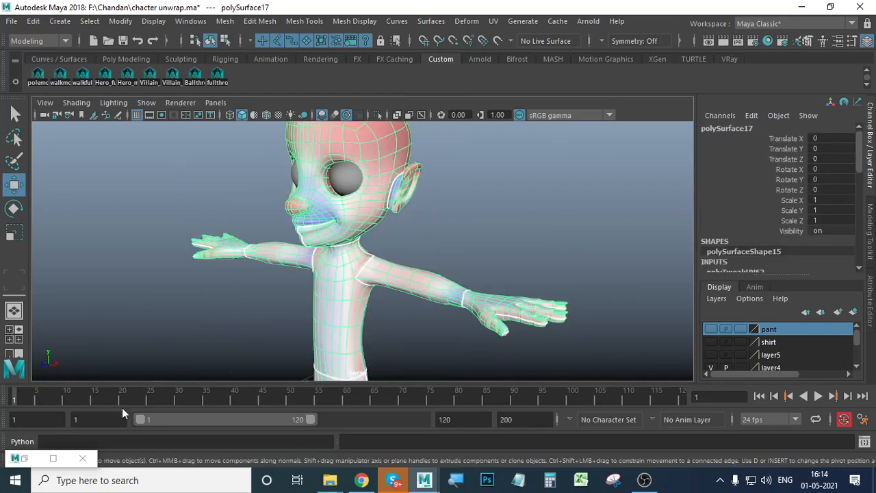
Step: Restore the UV Editor and toggle the distortion shading off and back on to review the shell layout in the 0–1 tile
click(14, 457)
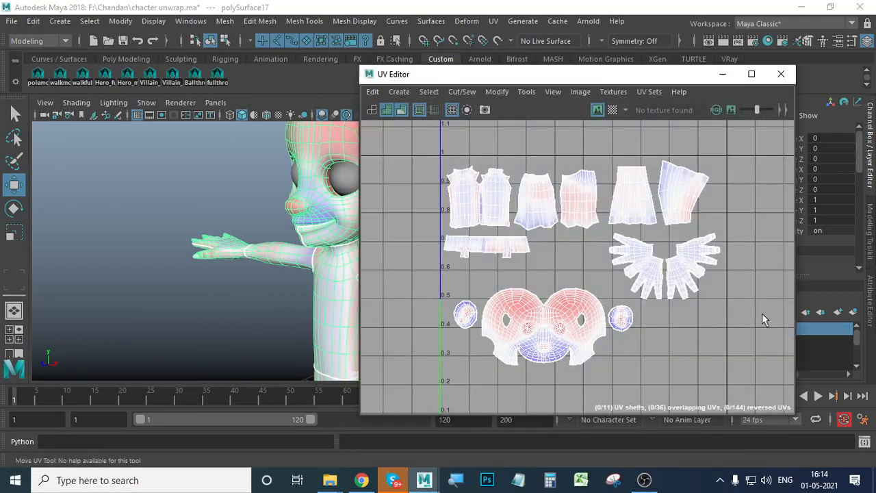
scroll(575, 258, up, 3)
scroll(578, 258, down, 2)
click(401, 109)
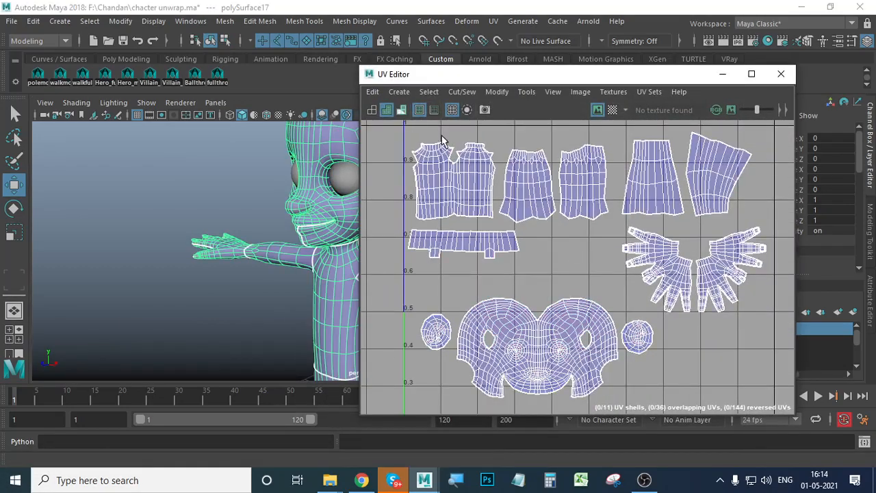
click(401, 109)
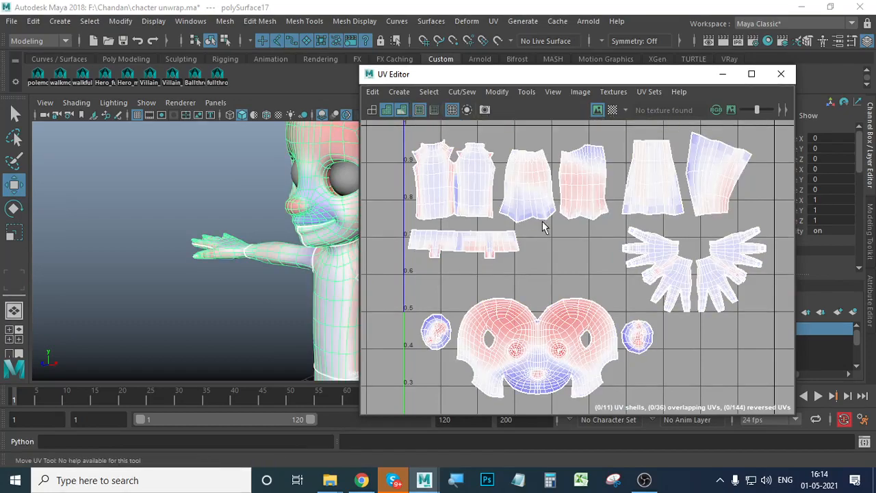
scroll(577, 265, down, 5)
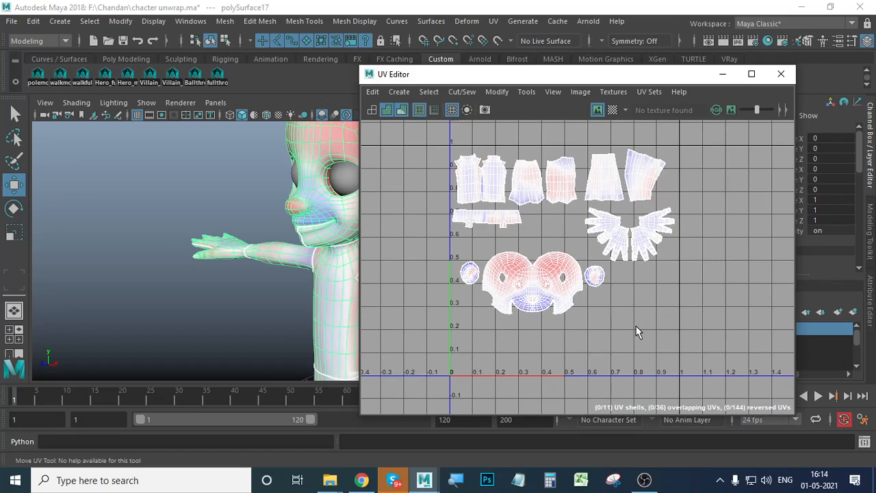
Step: Switch to the Skype group call window
click(403, 468)
click(399, 482)
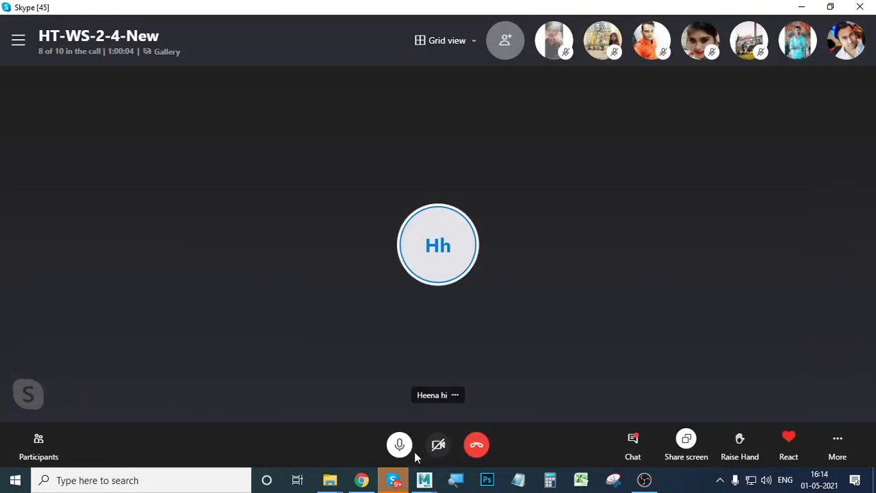